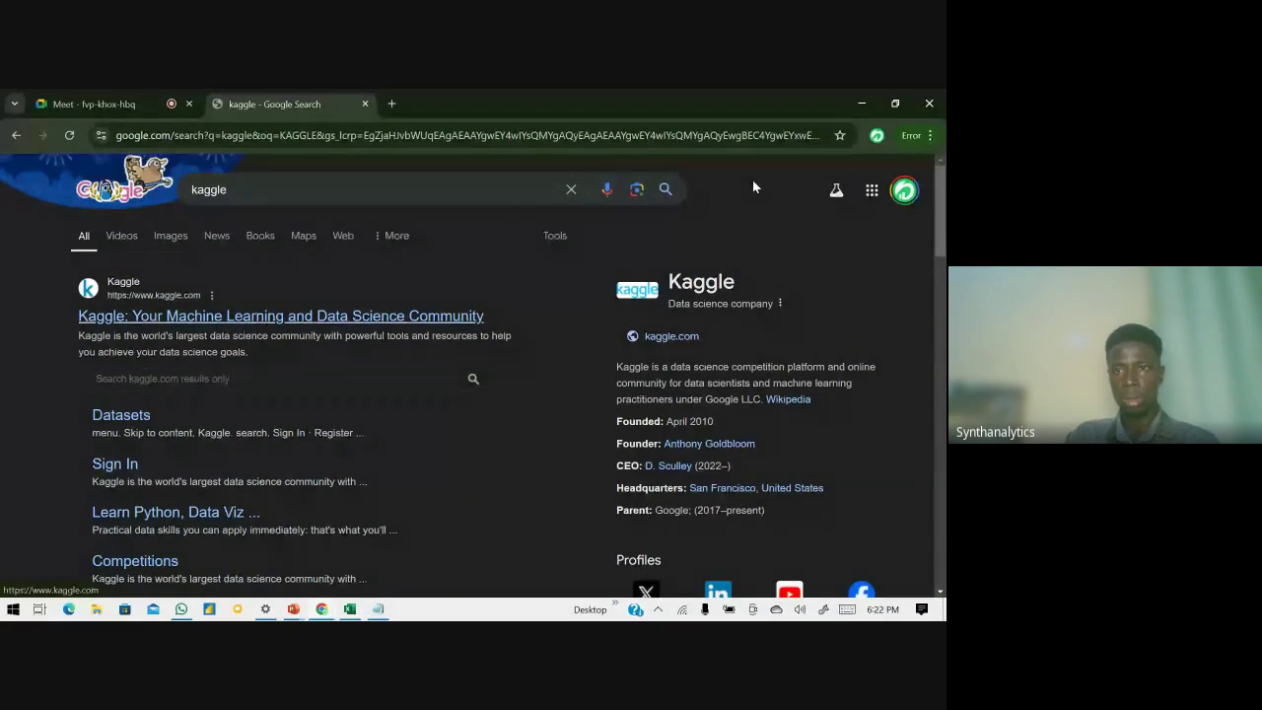
left_click(897, 194)
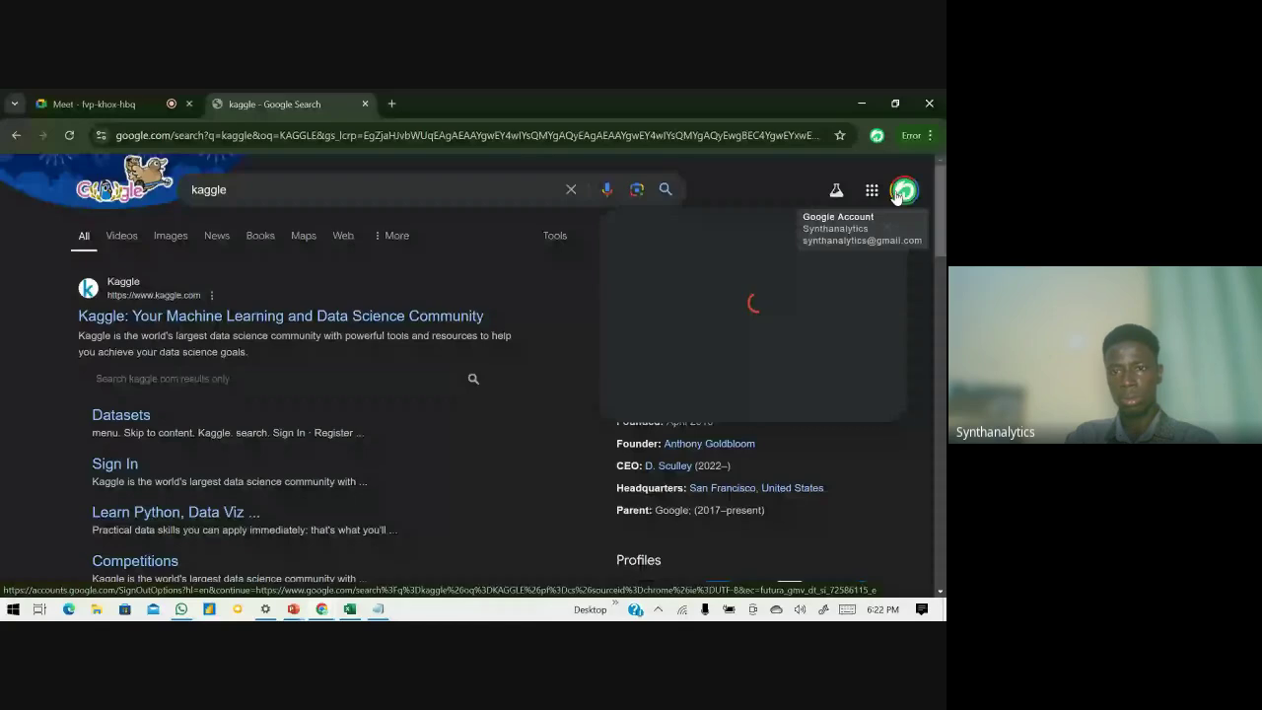
scroll(505, 310, "down", 2)
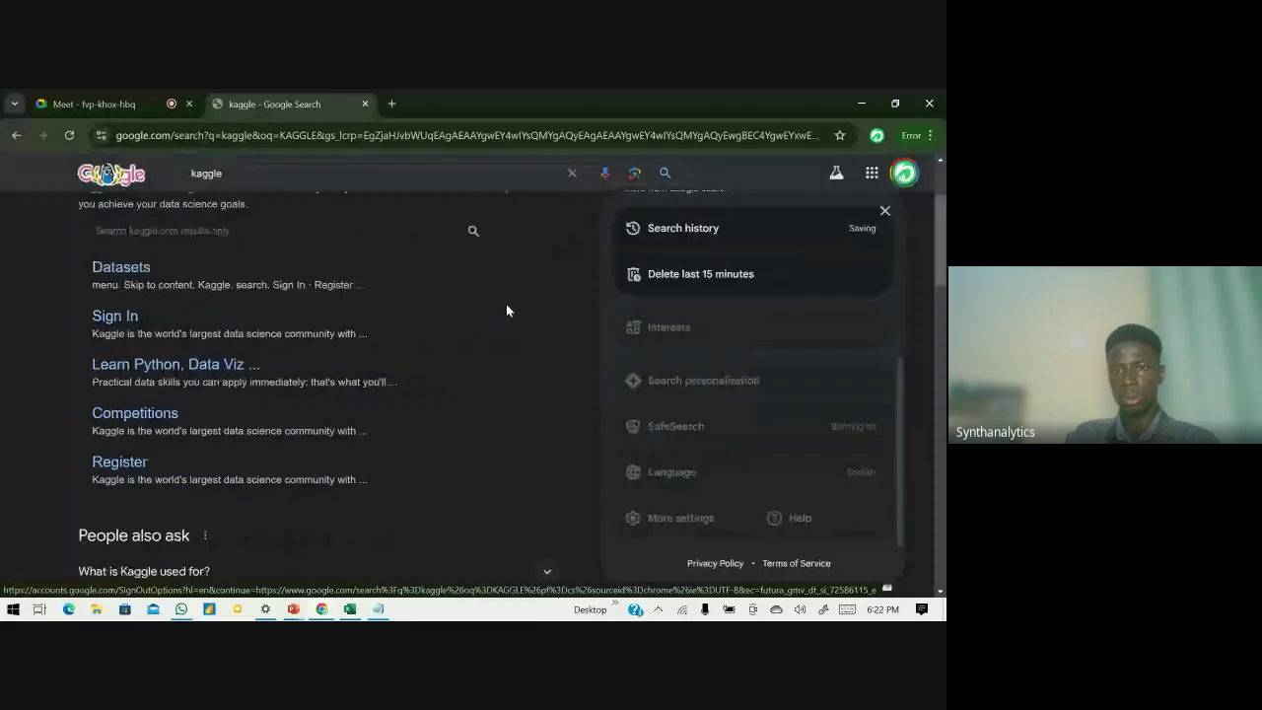
scroll(506, 306, "up", 2)
- Switch to the PowerPoint slide show and end it, keeping the ink annotations
key("alt+Tab")
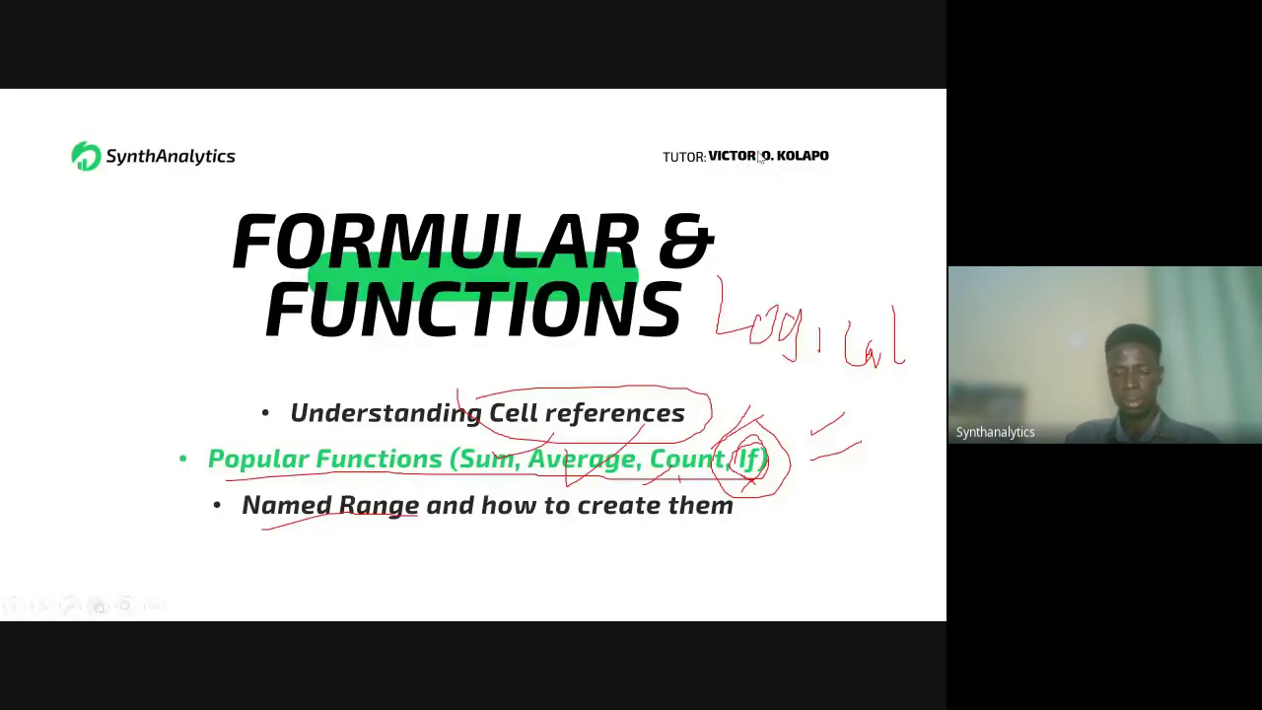
key("Right")
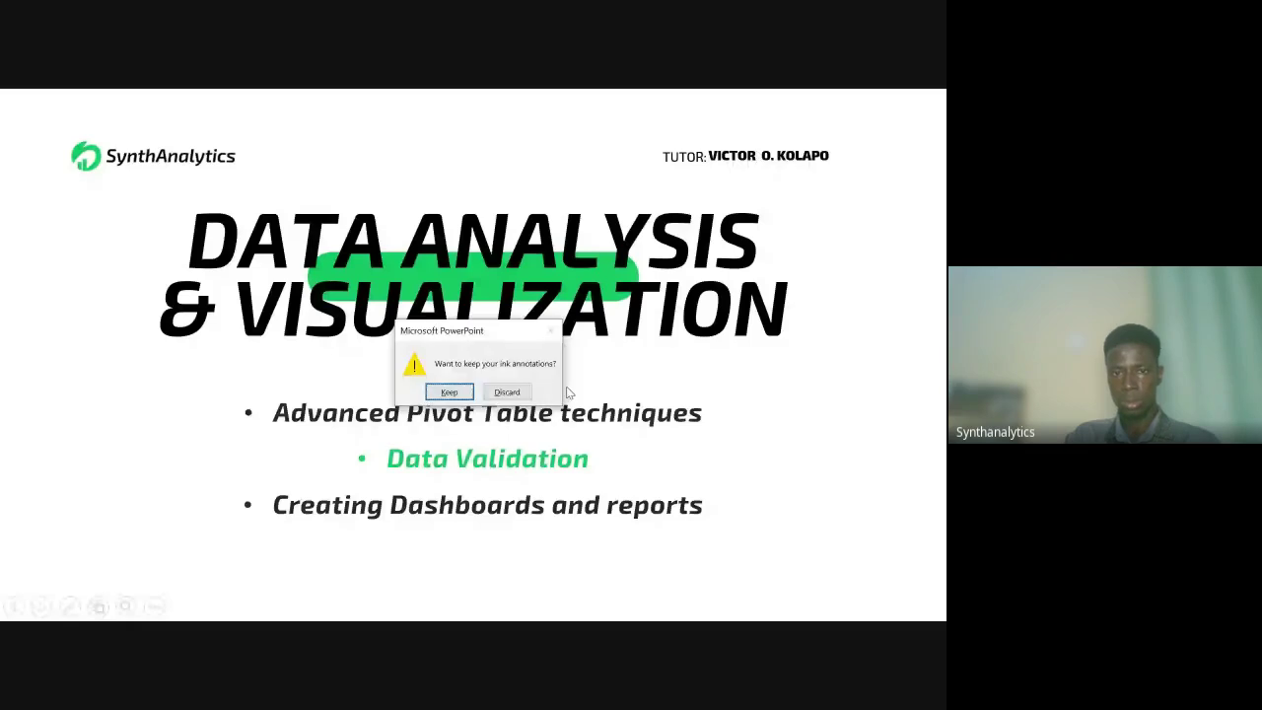
left_click(468, 396)
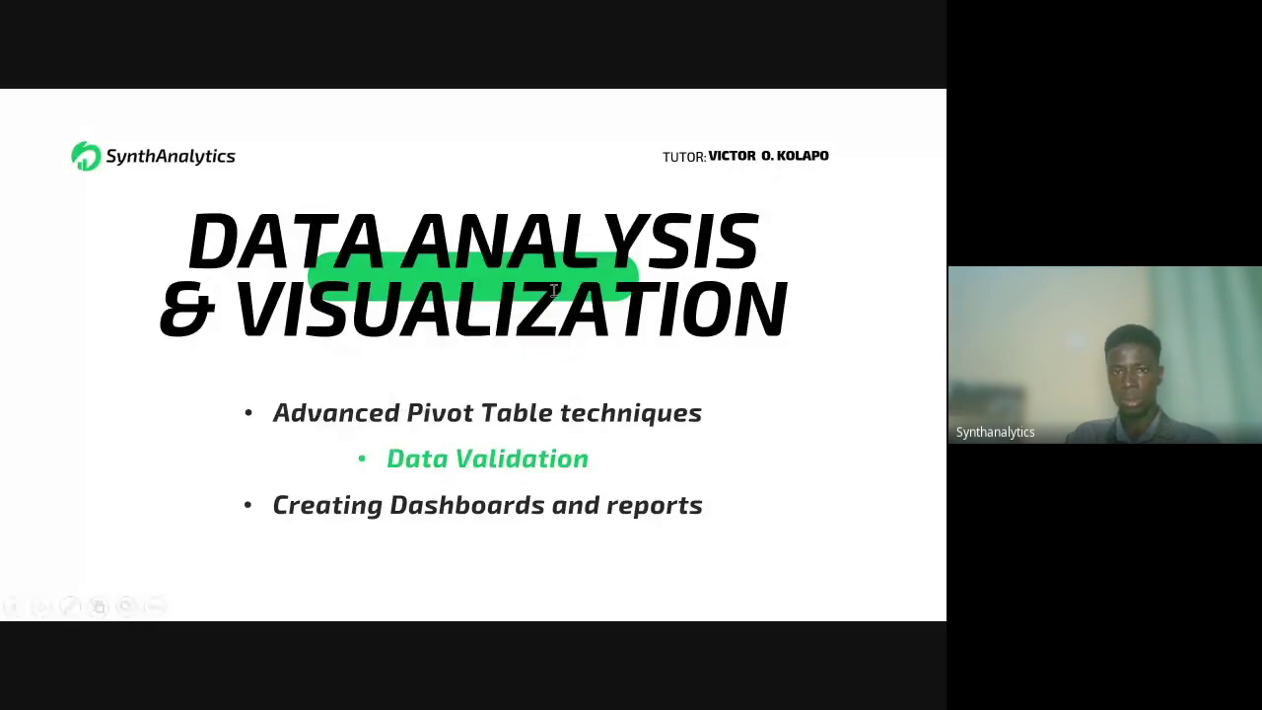
- Minimize the PowerPoint, Excel and Notepad windows to reach the desktop
left_click(860, 100)
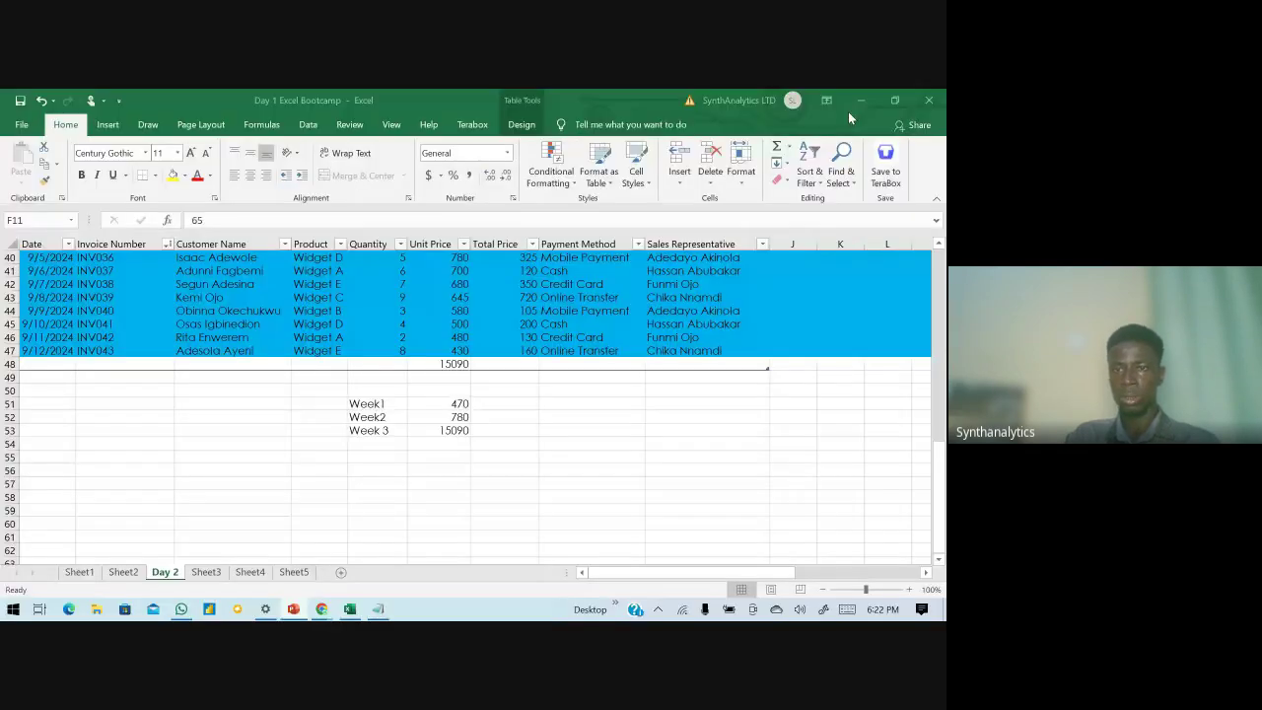
left_click(860, 101)
left_click(859, 99)
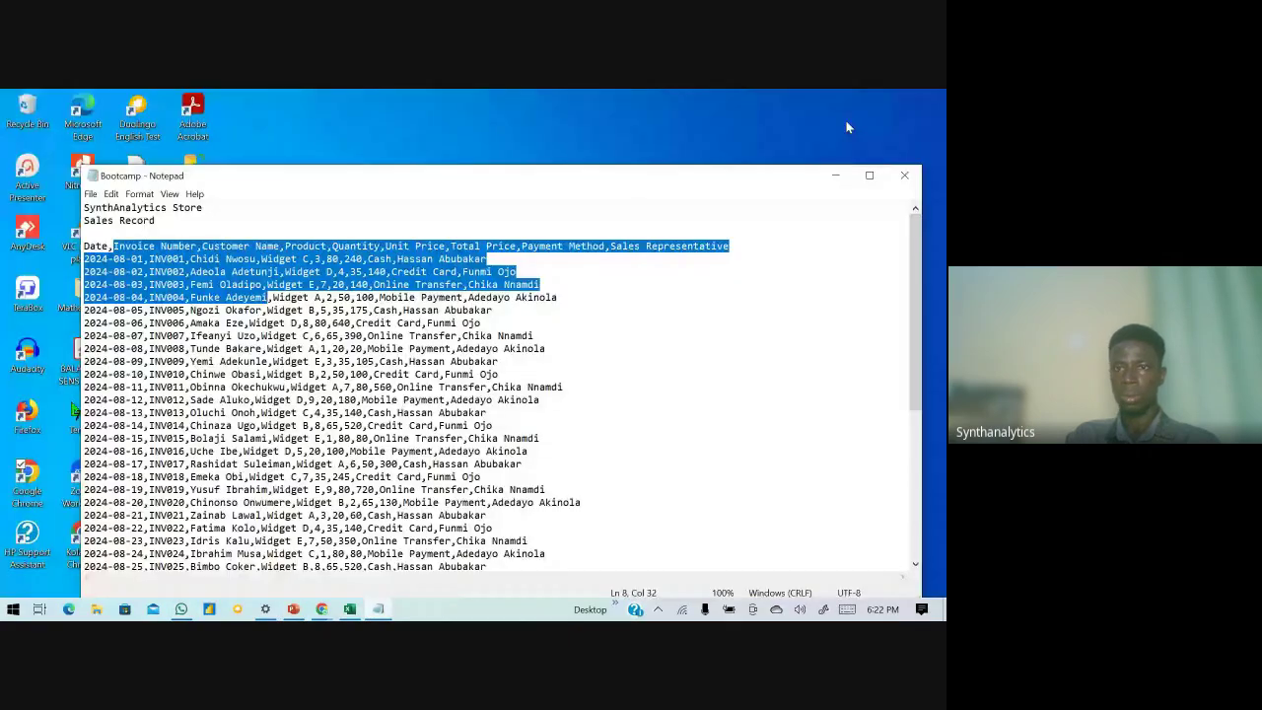
left_click(836, 176)
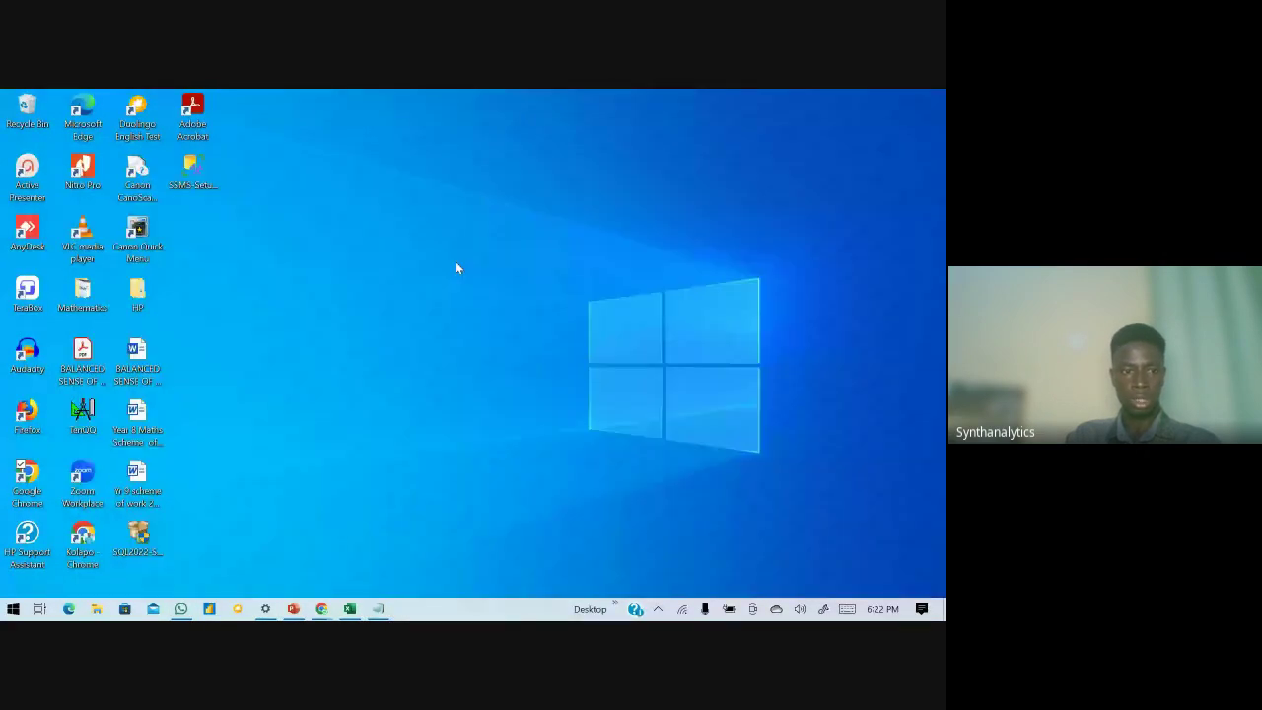
- Launch Google Chrome from the desktop with a different user profile and maximize its window
double_click(28, 478)
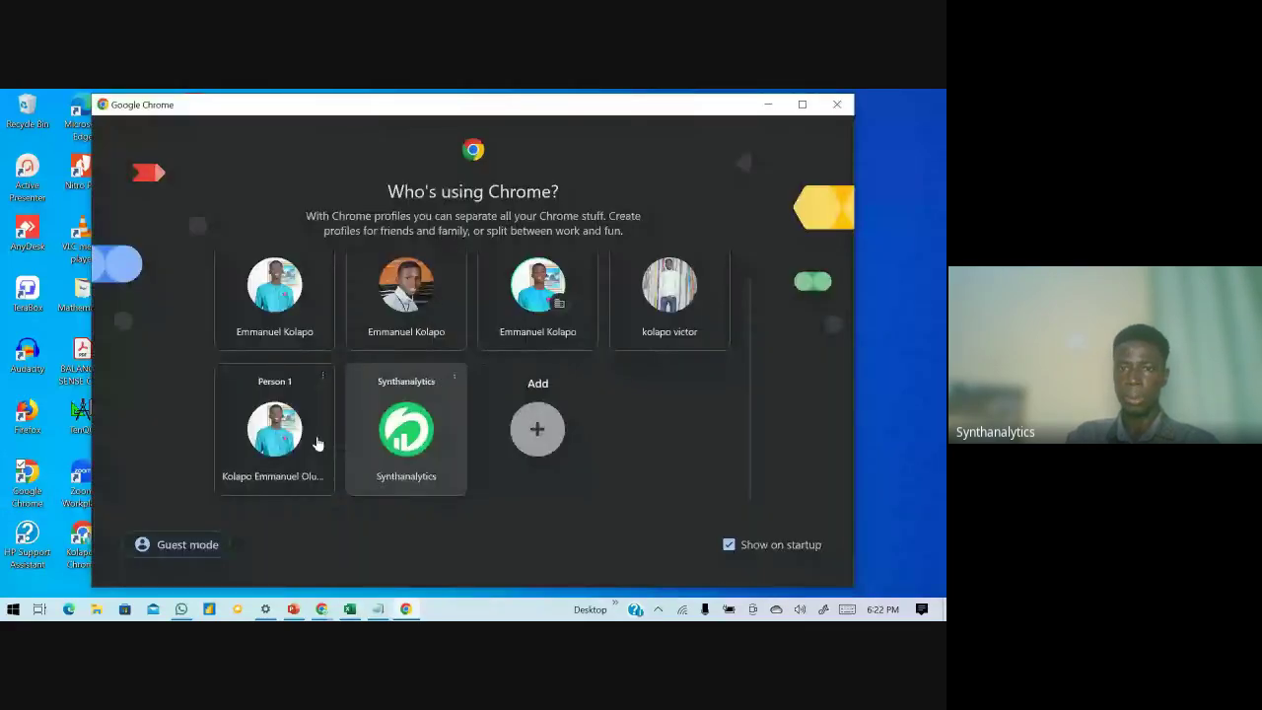
left_click(318, 443)
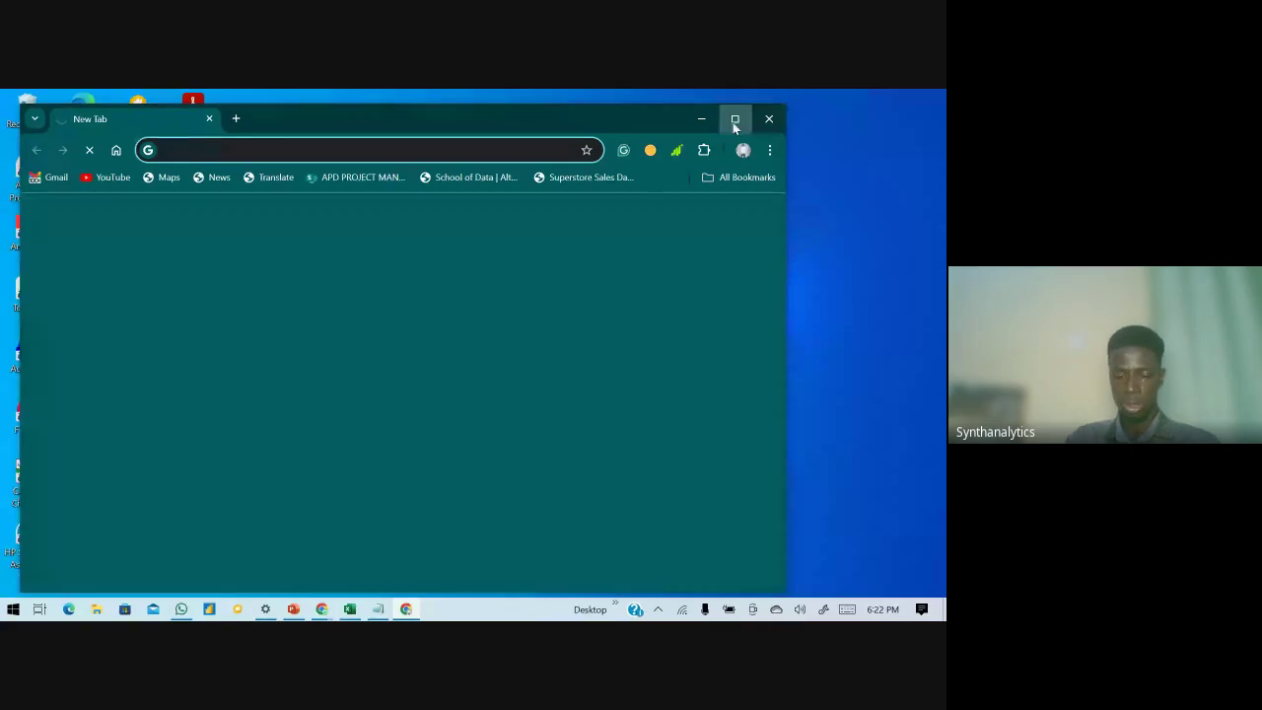
left_click(734, 119)
- Go to kaggle.com/datasets/, removing the rest of the autocompleted dataset address
type("KAGGLE.com/datasets/shreyanshverma27/online-sales-dataset-popular-marketplace-data")
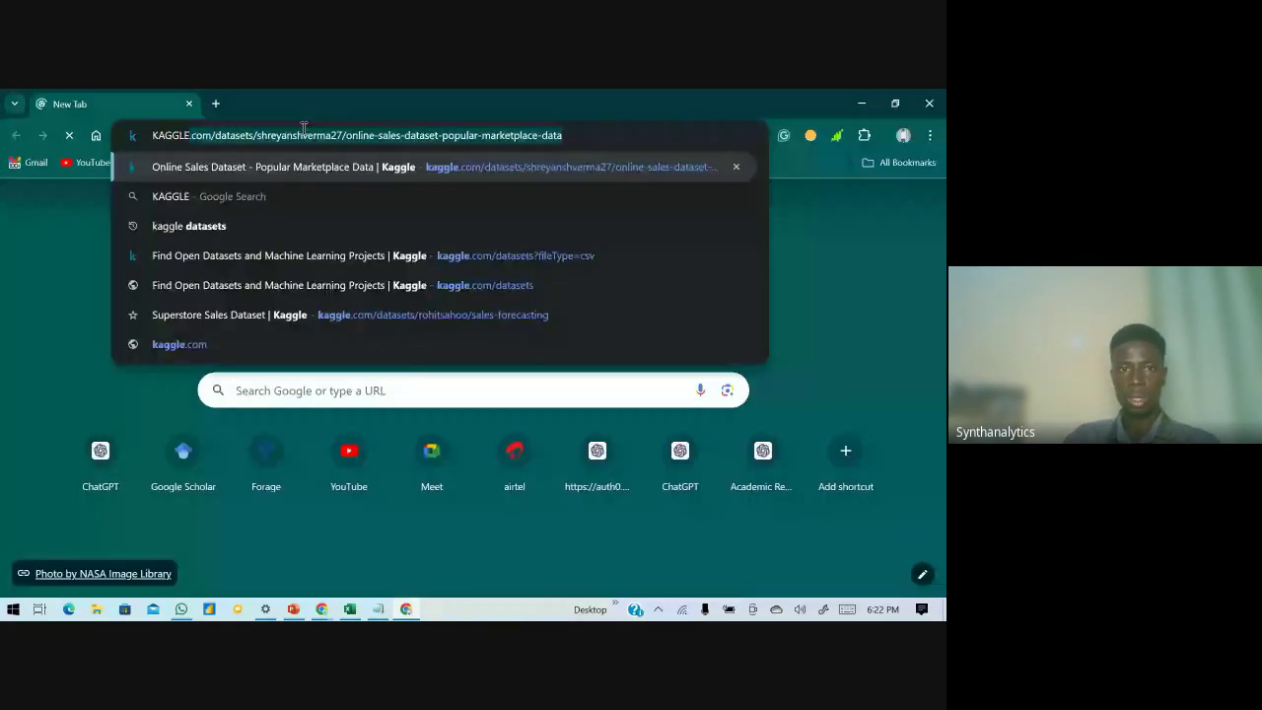
key("Right")
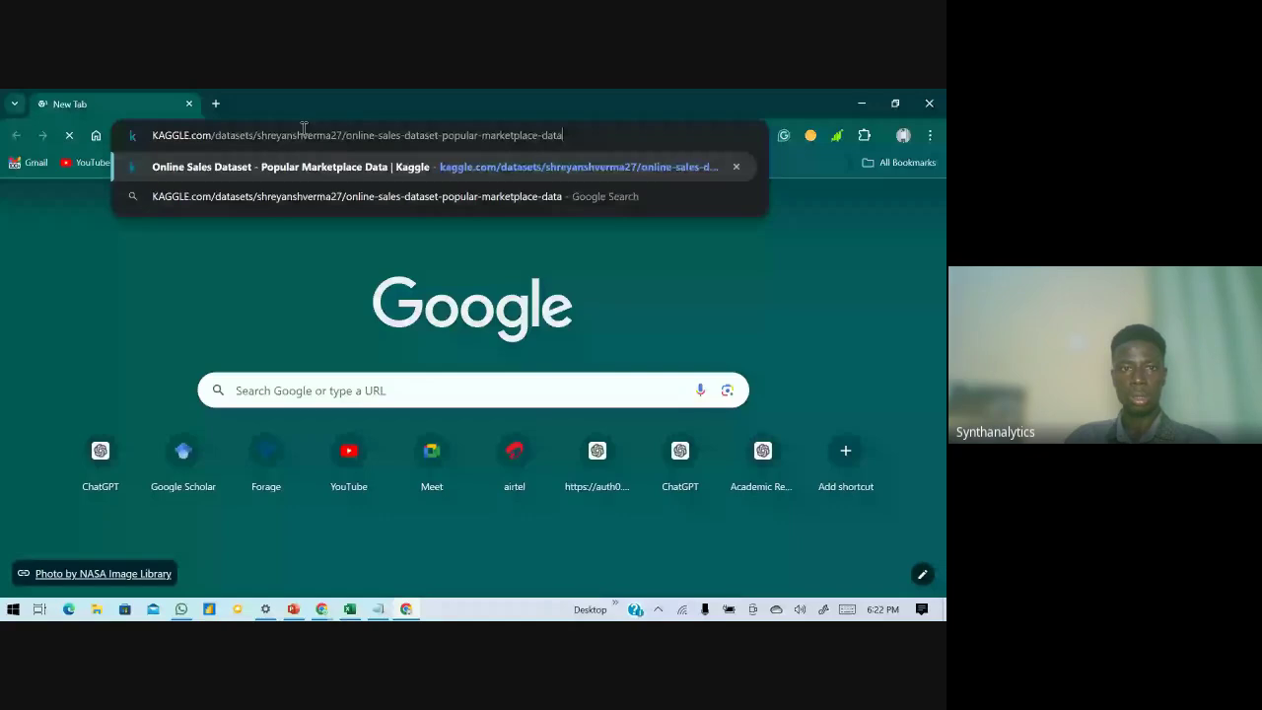
key("BackSpace")
key("BackSpace")
key("BackSpace")
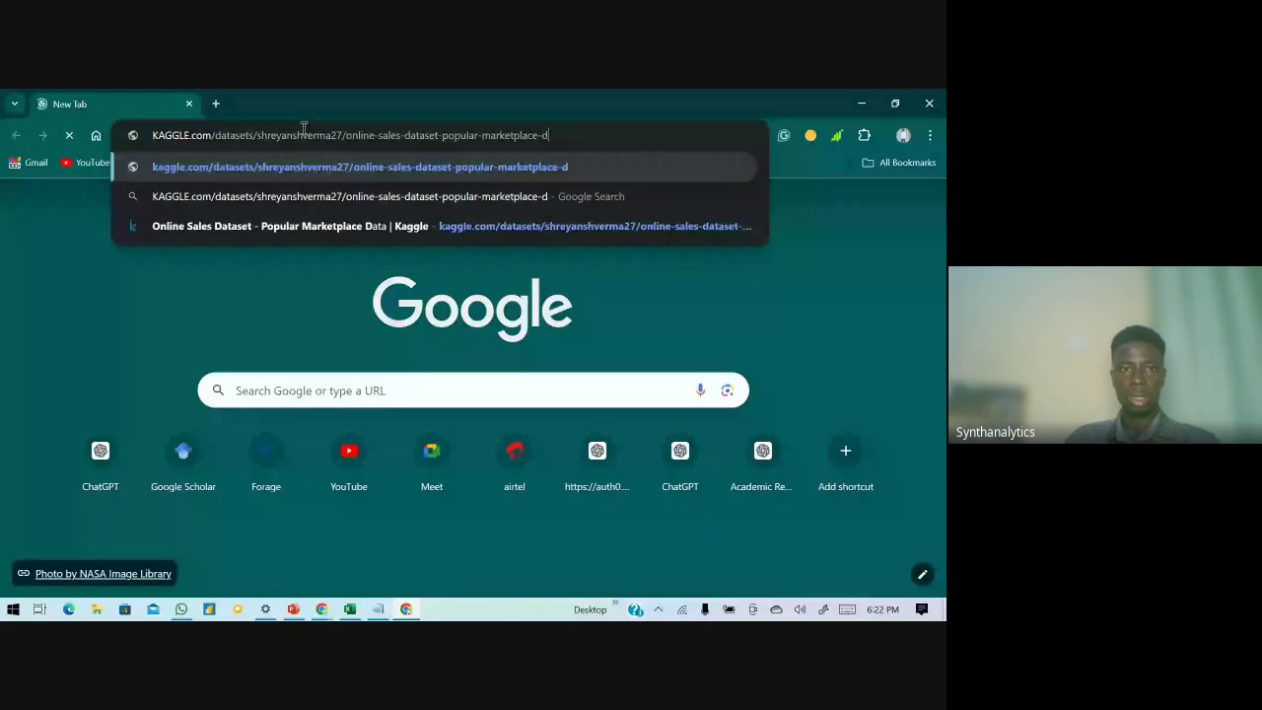
key("ctrl+BackSpace")
key("ctrl+BackSpace")
key("ctrl+BackSpace")
key("ctrl+BackSpace")
key("ctrl+BackSpace")
key("ctrl+BackSpace")
key("ctrl+BackSpace")
key("ctrl+BackSpace")
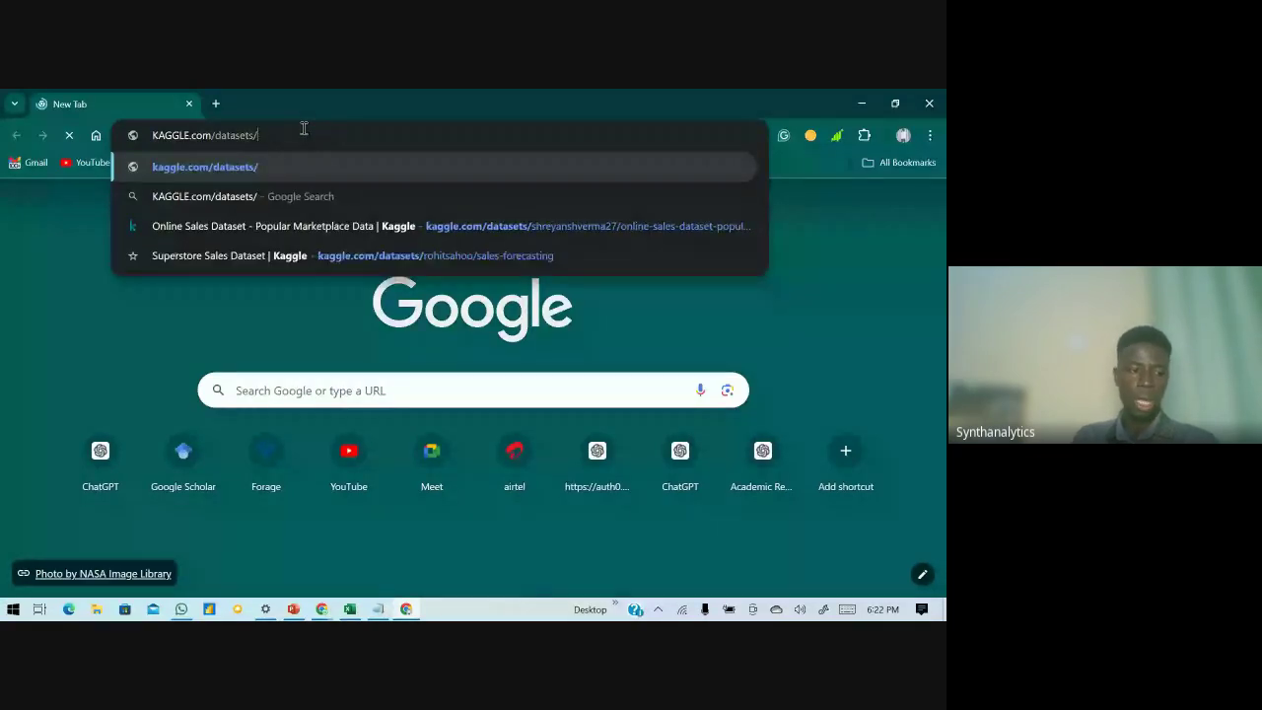
key("Return")
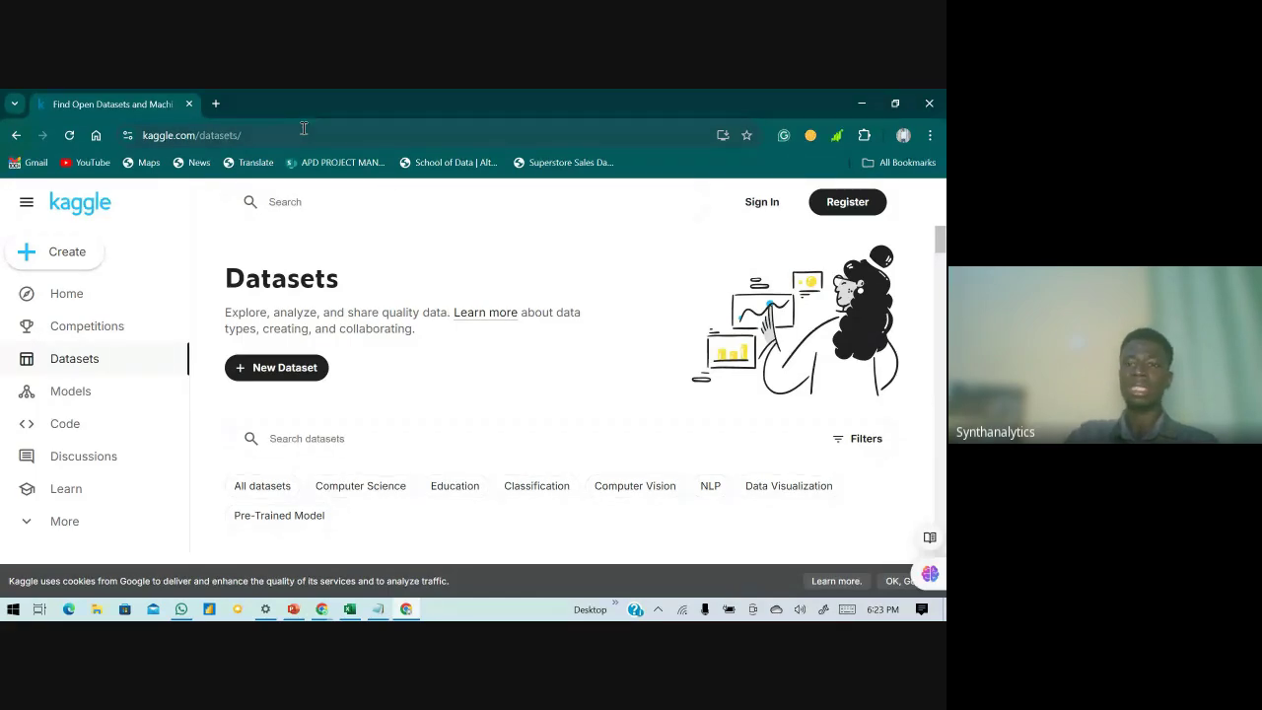
- Sign in to Kaggle with the Google account
left_click(761, 204)
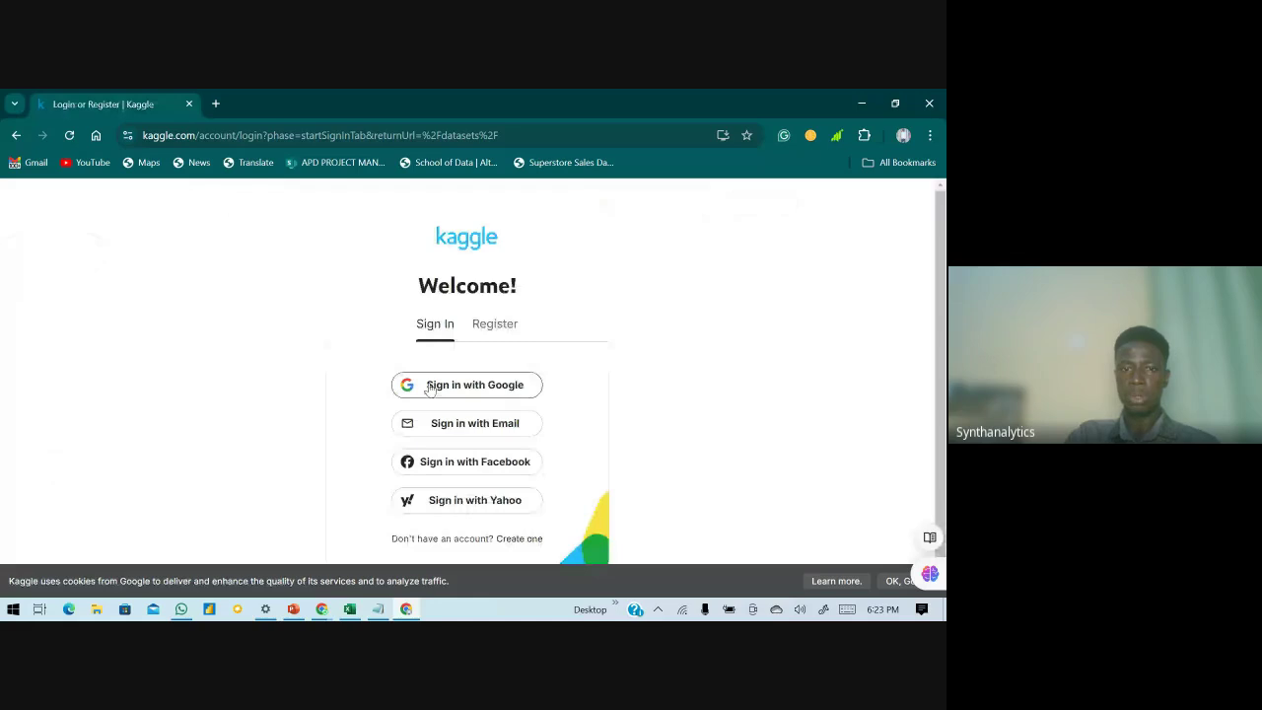
left_click(429, 386)
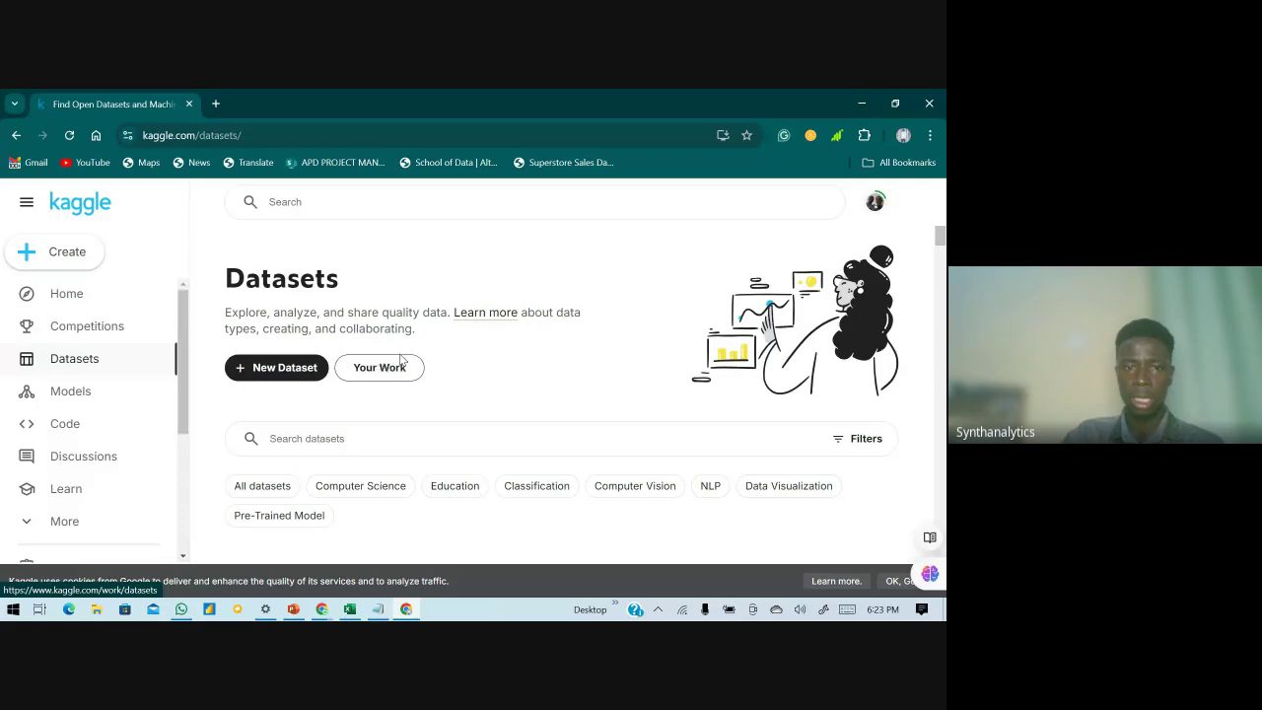
- Search the Kaggle datasets for "SALES DATASET" and open the Amazon Sales Dataset
left_click(365, 435)
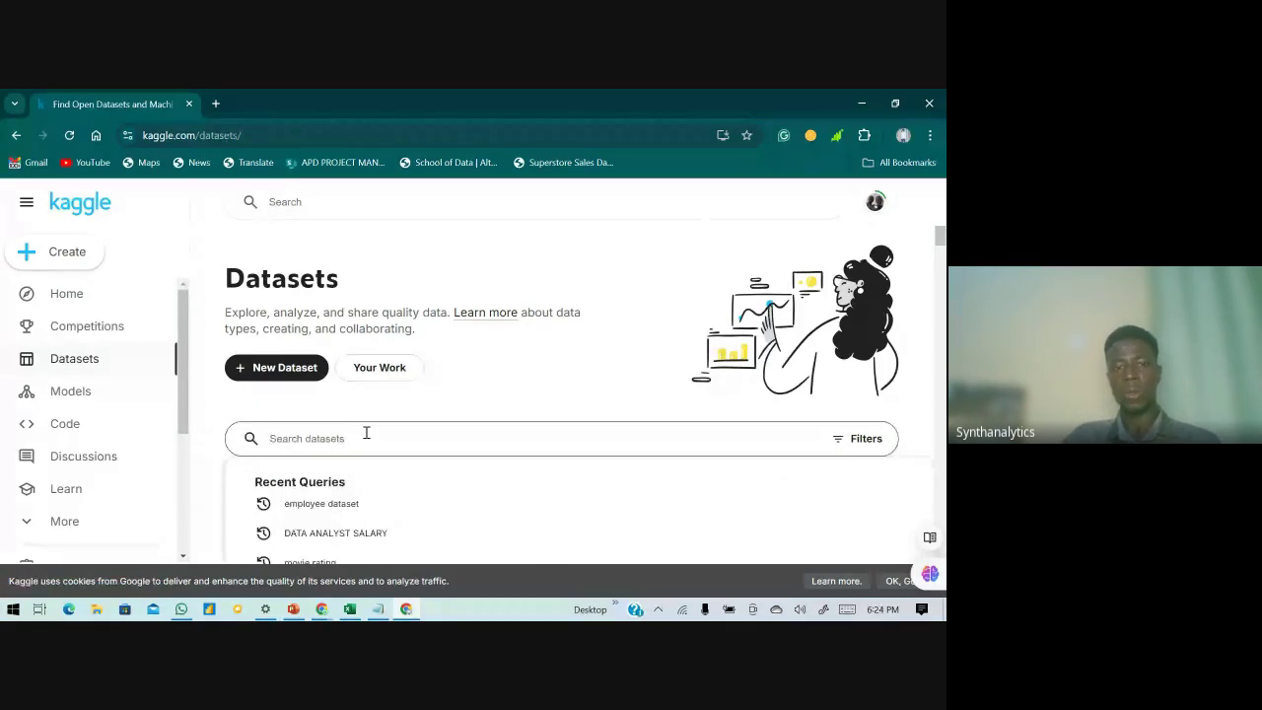
scroll(366, 434, "down", 1)
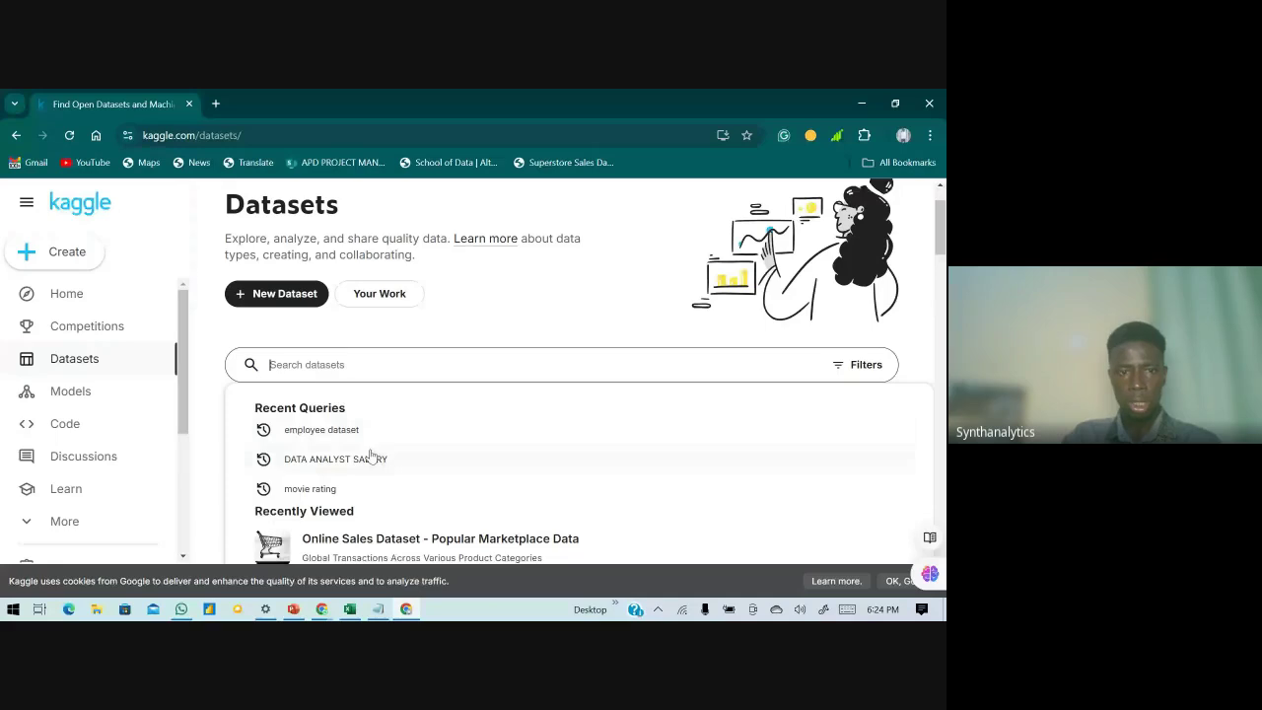
scroll(371, 455, "down", 2)
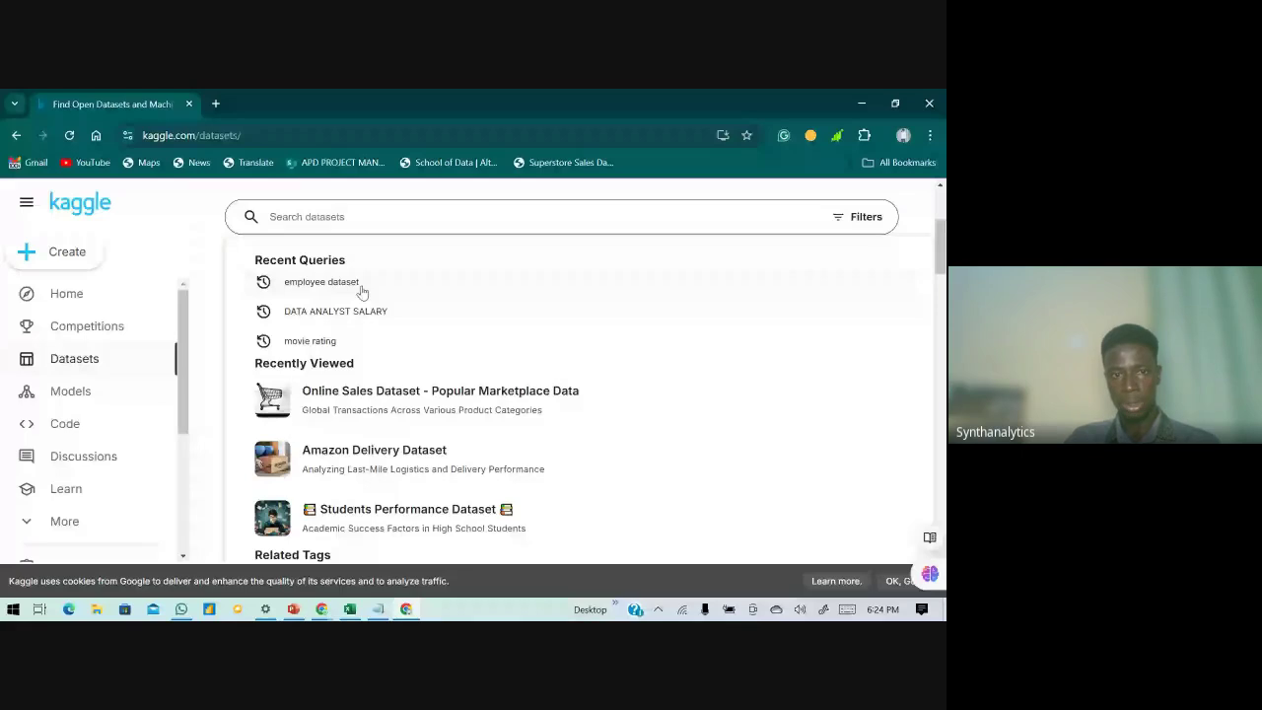
type("SALES")
key("Return")
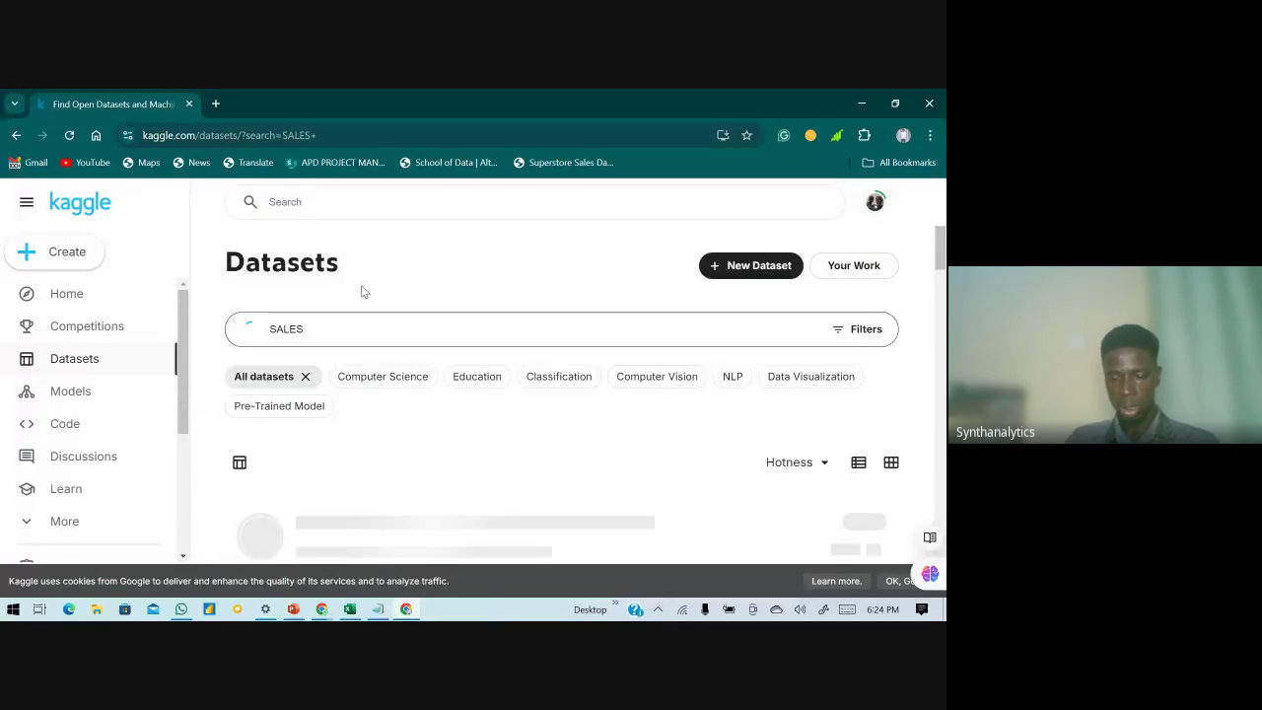
type("DATA")
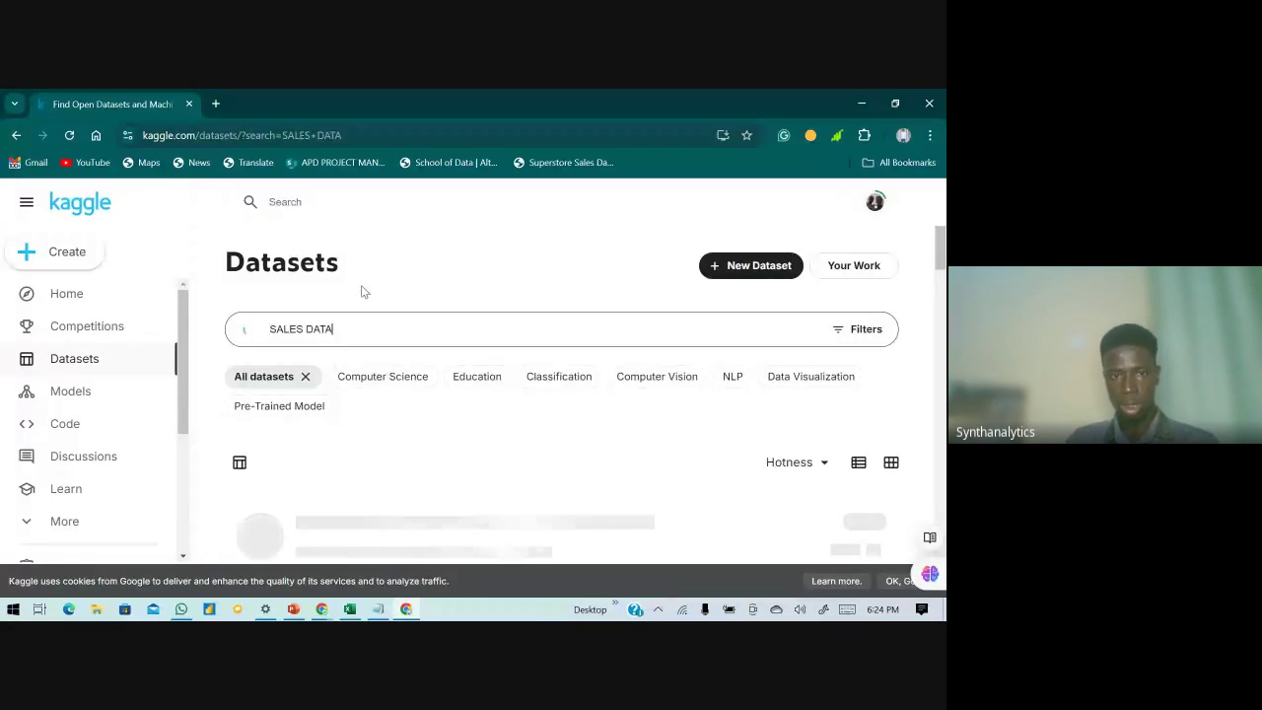
type("SET")
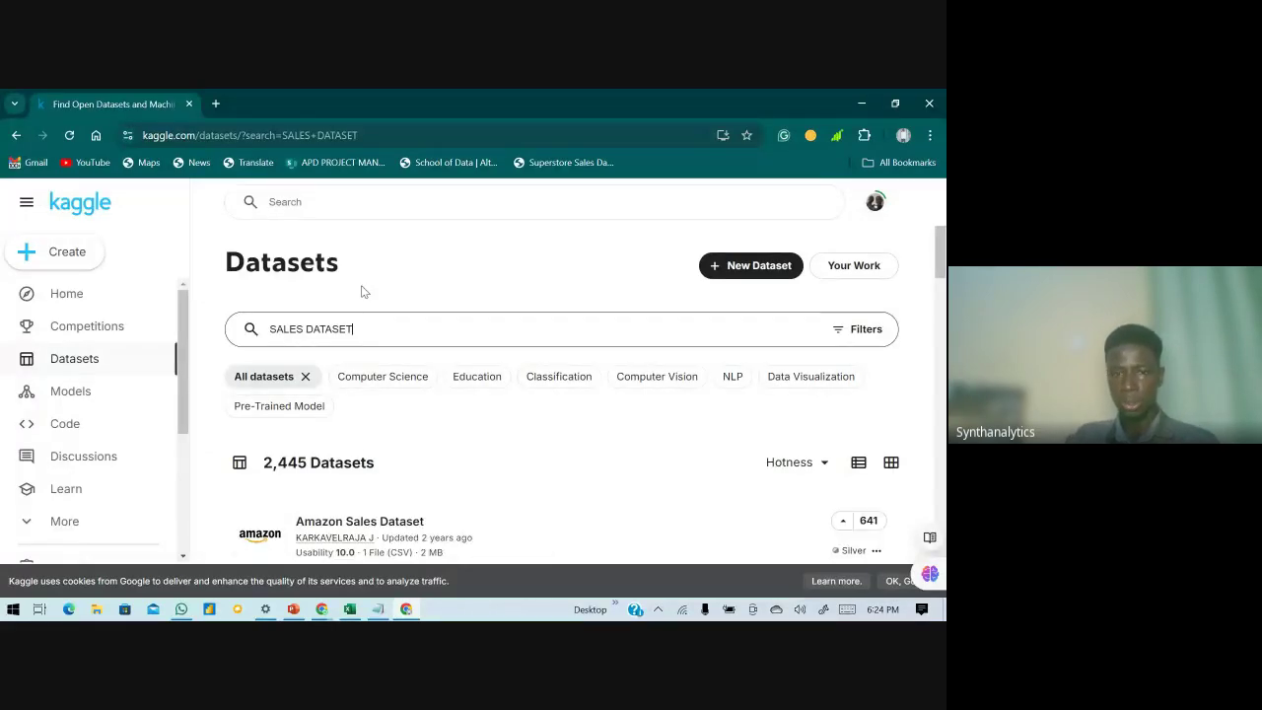
scroll(307, 461, "down", 1)
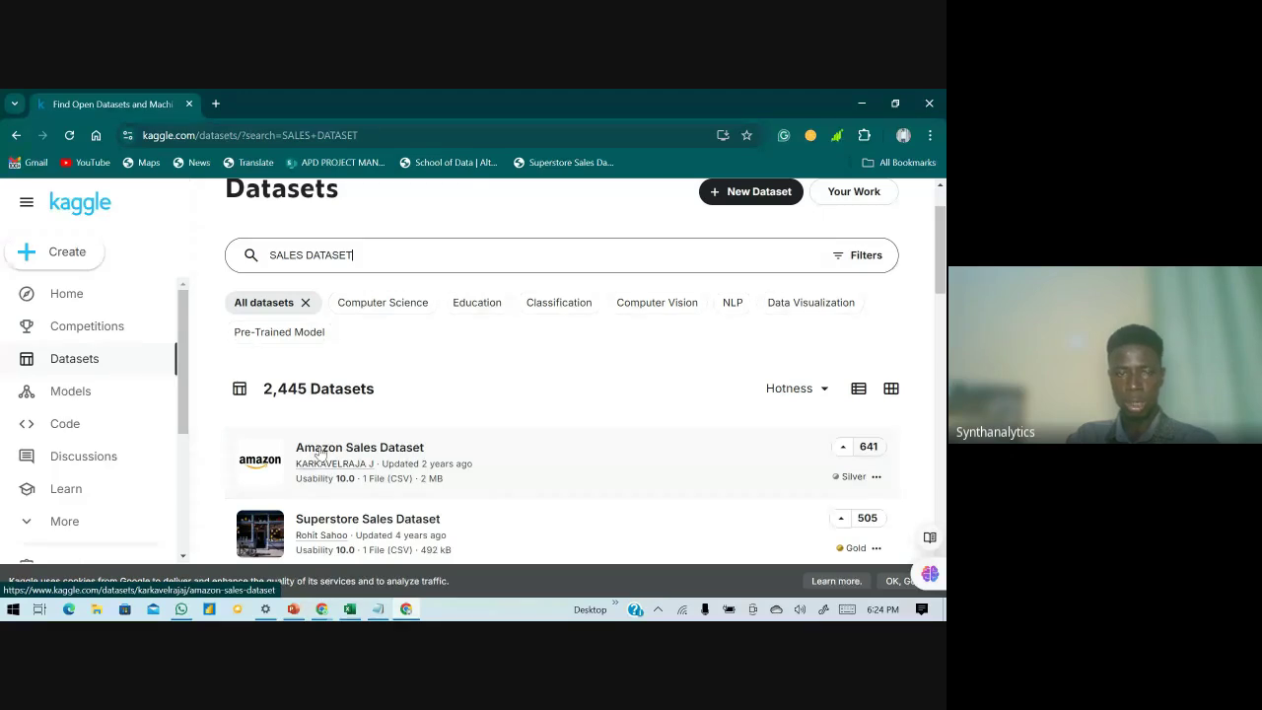
left_click(320, 453)
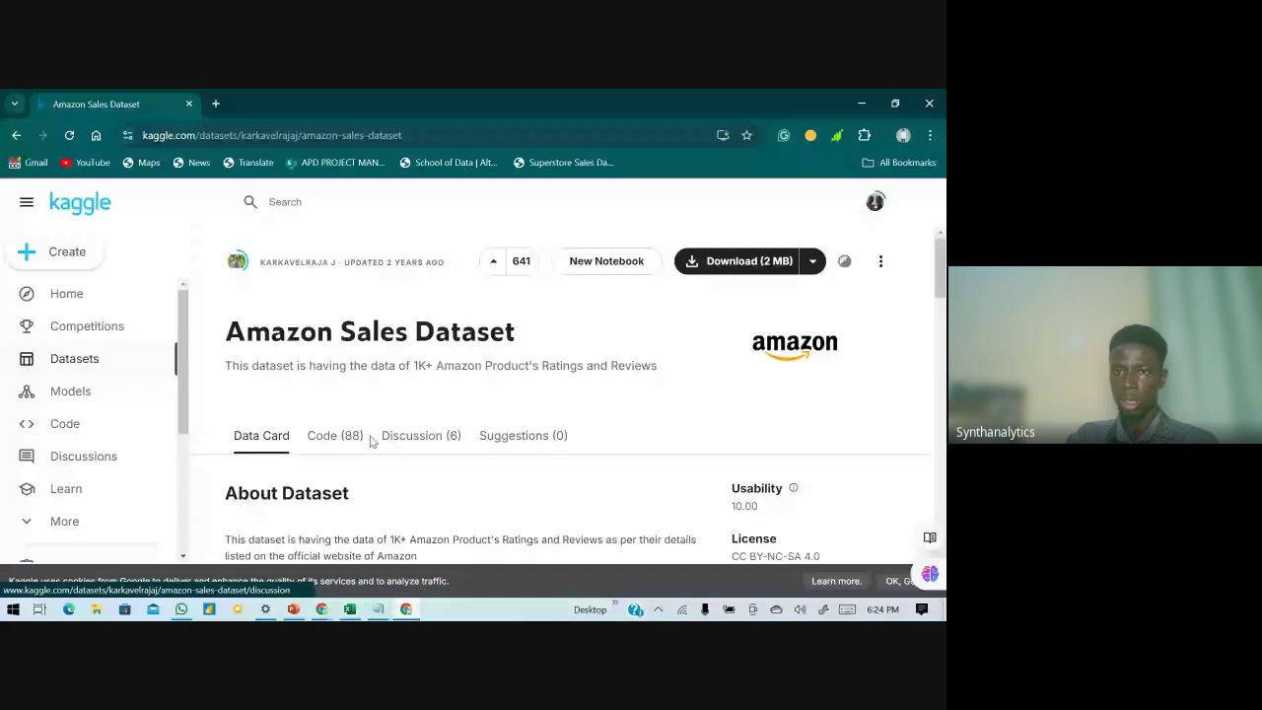
- Expand the Amazon Sales Dataset's description and examine its feature list and inspiration notes
scroll(449, 409, "down", 5)
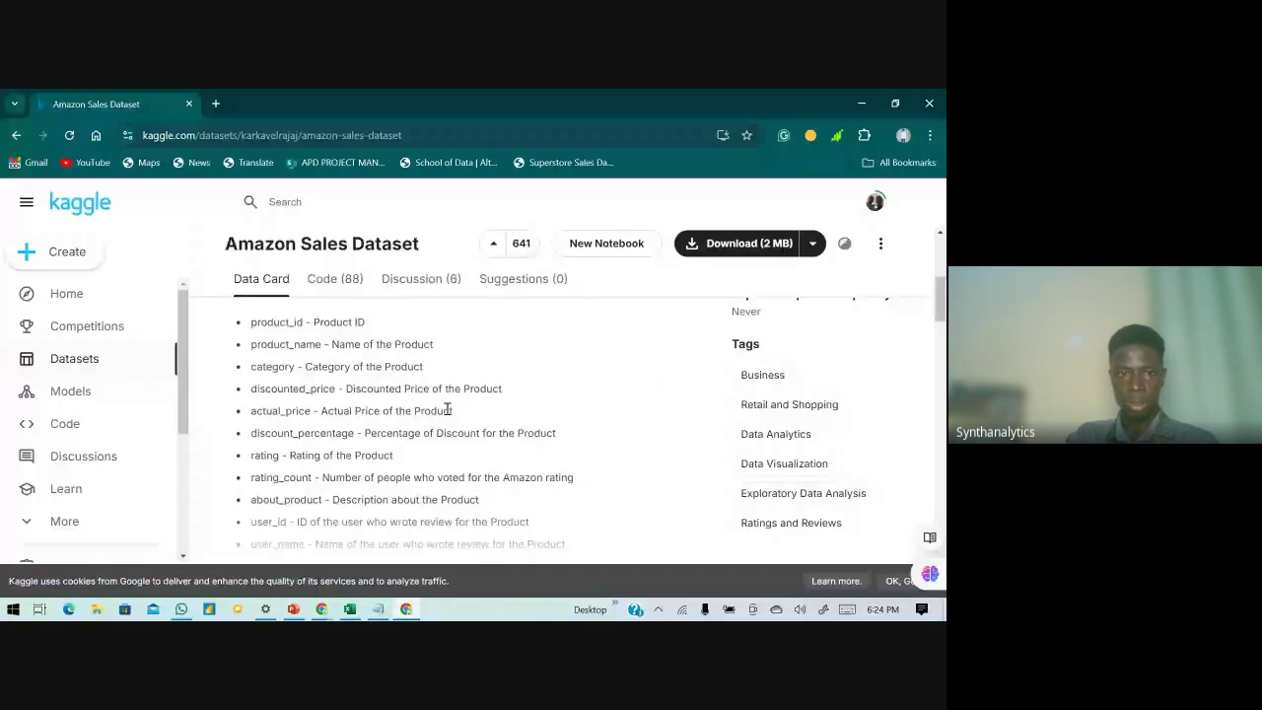
scroll(449, 409, "down", 1)
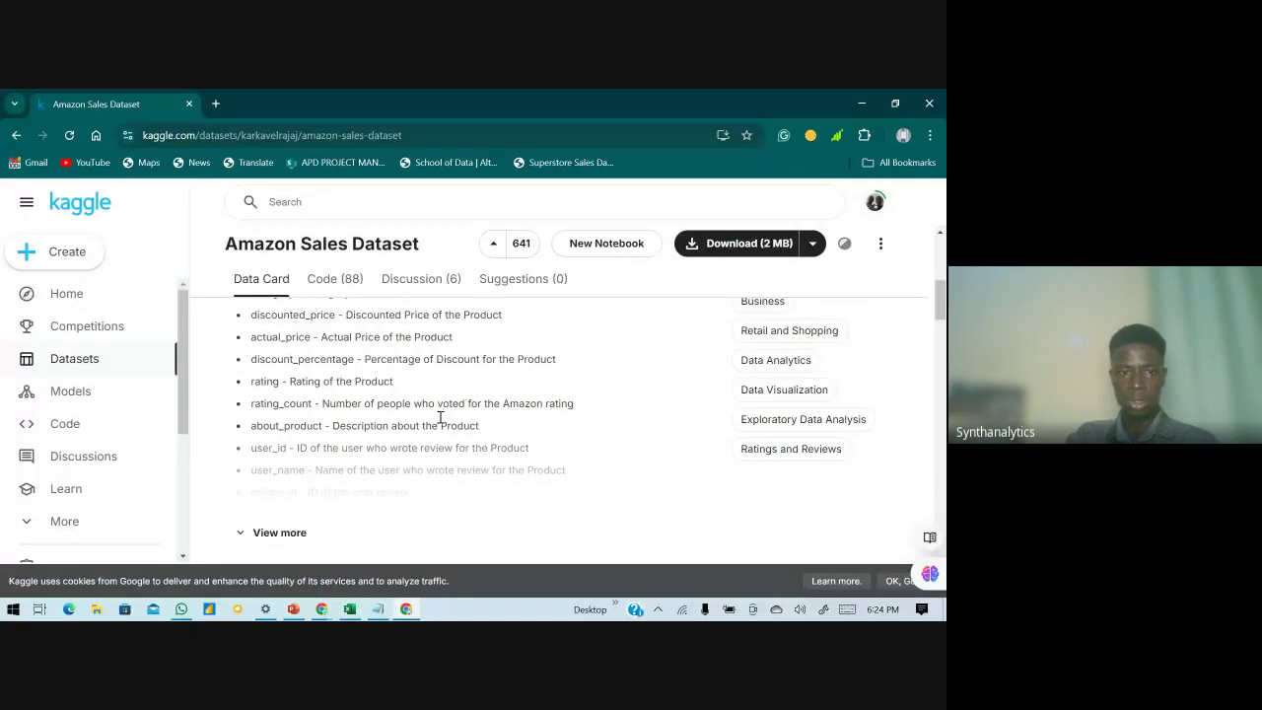
left_click(279, 532)
scroll(394, 448, "down", 3)
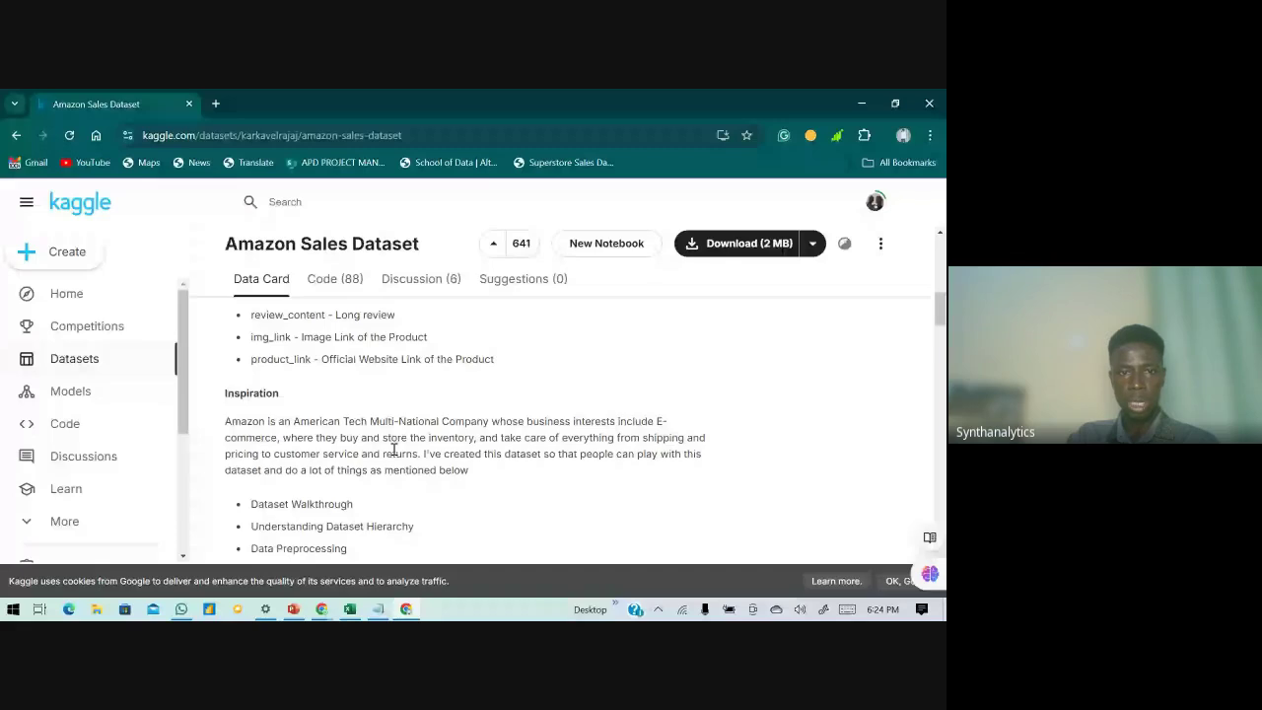
scroll(389, 454, "up", 4)
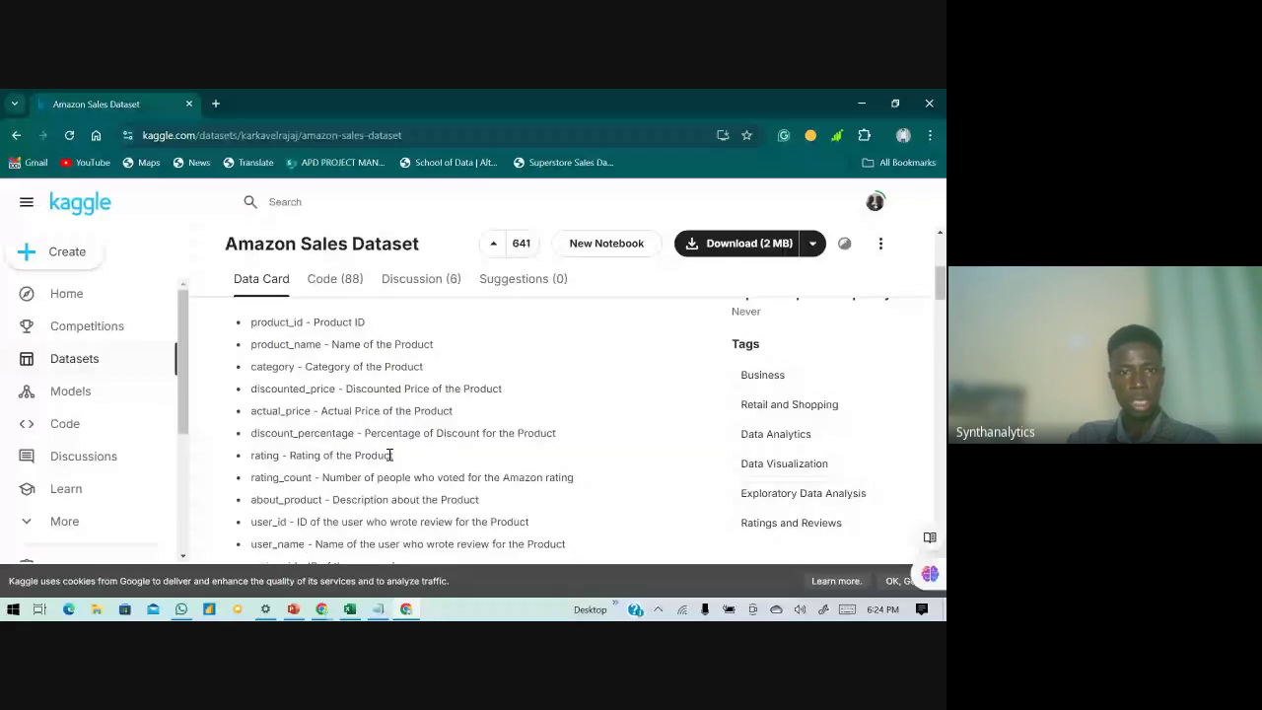
scroll(431, 405, "up", 3)
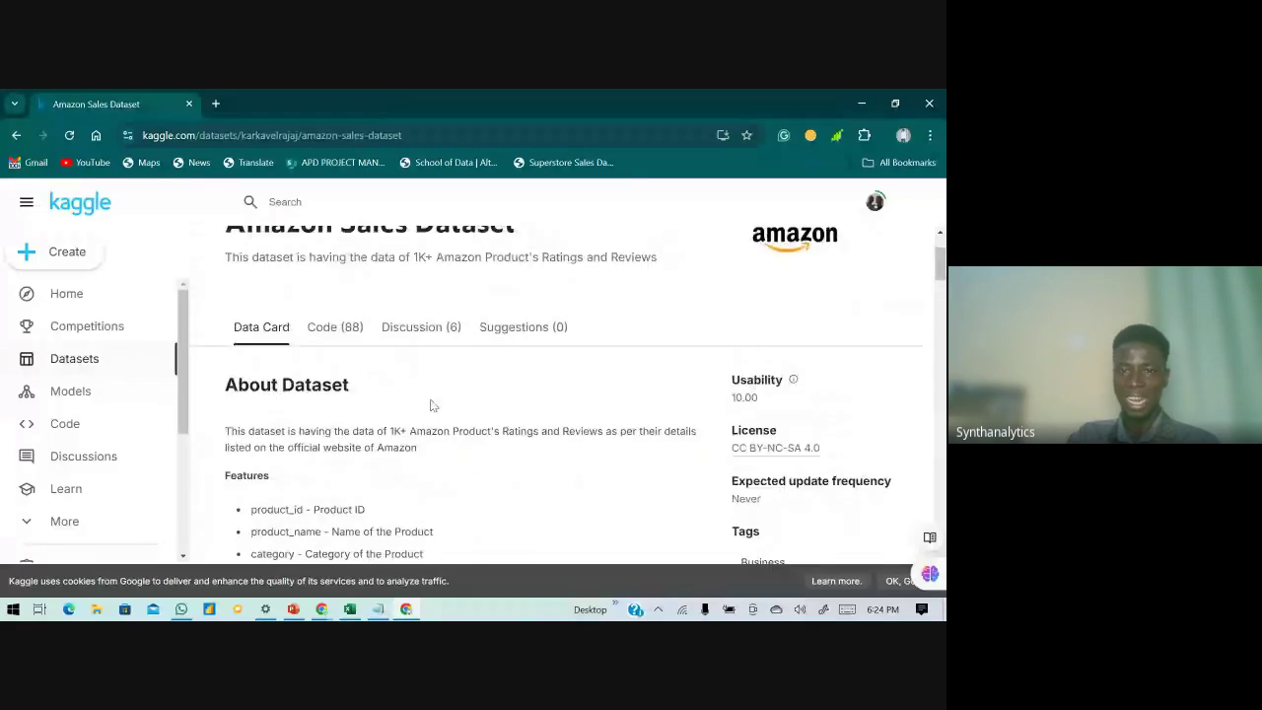
scroll(491, 447, "down", 2)
scroll(491, 448, "down", 2)
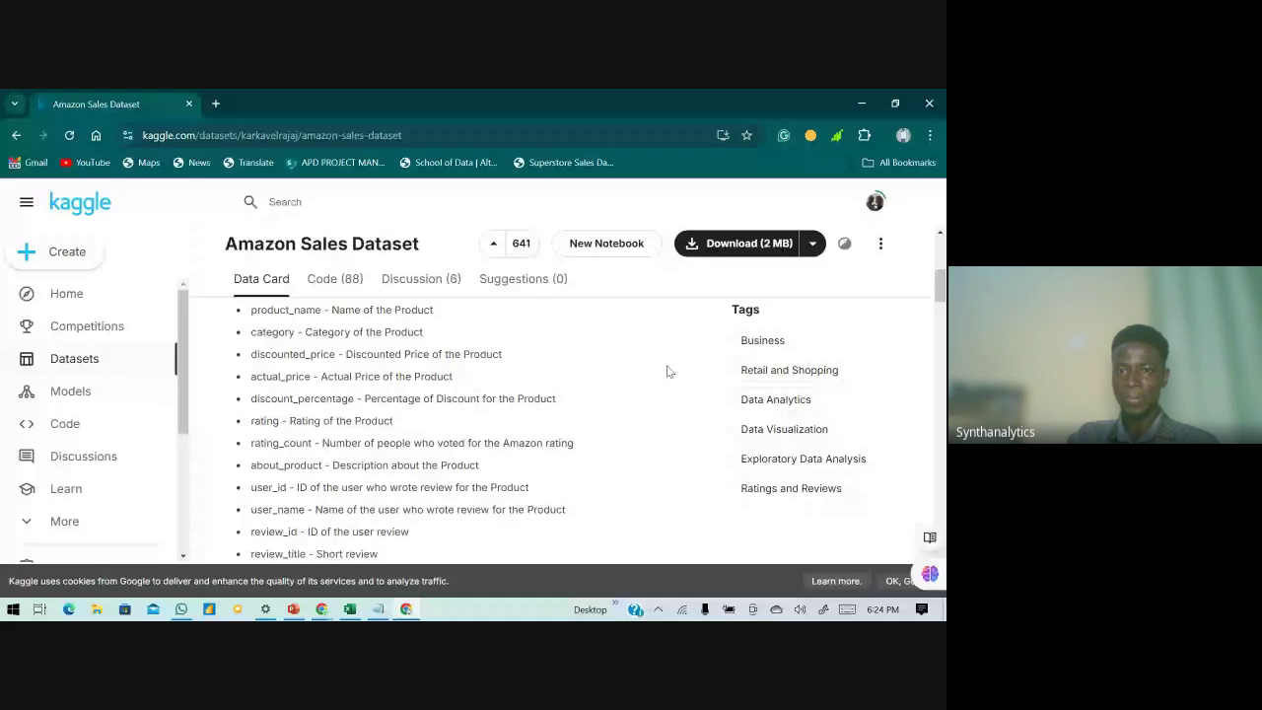
- Download the Amazon Sales Dataset and save it as archive (2) in the Downloads folder
left_click(734, 247)
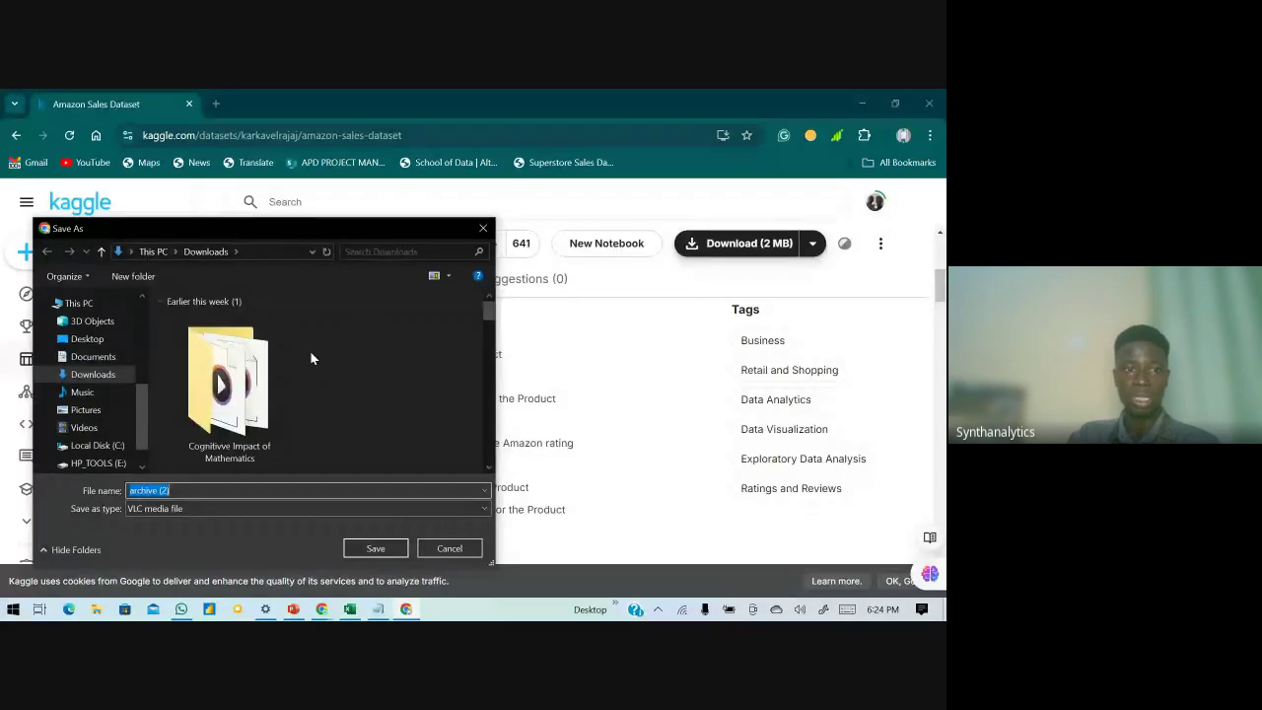
left_click(93, 356)
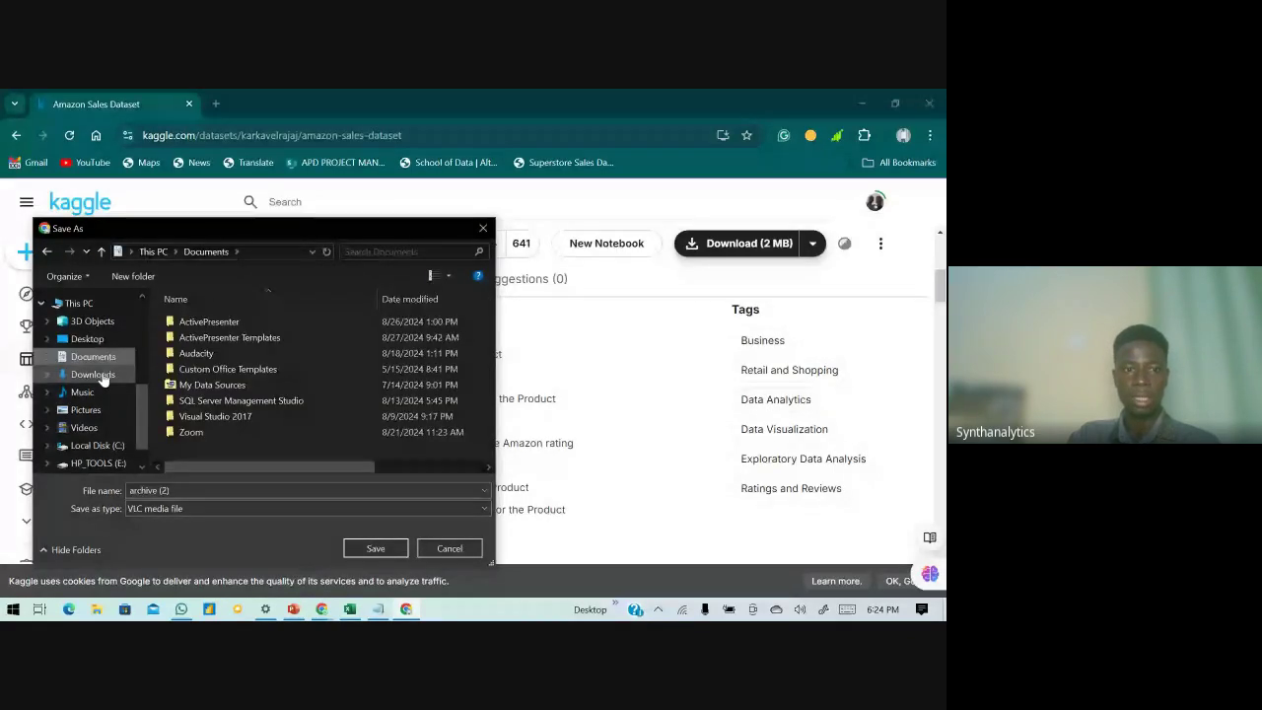
left_click(93, 373)
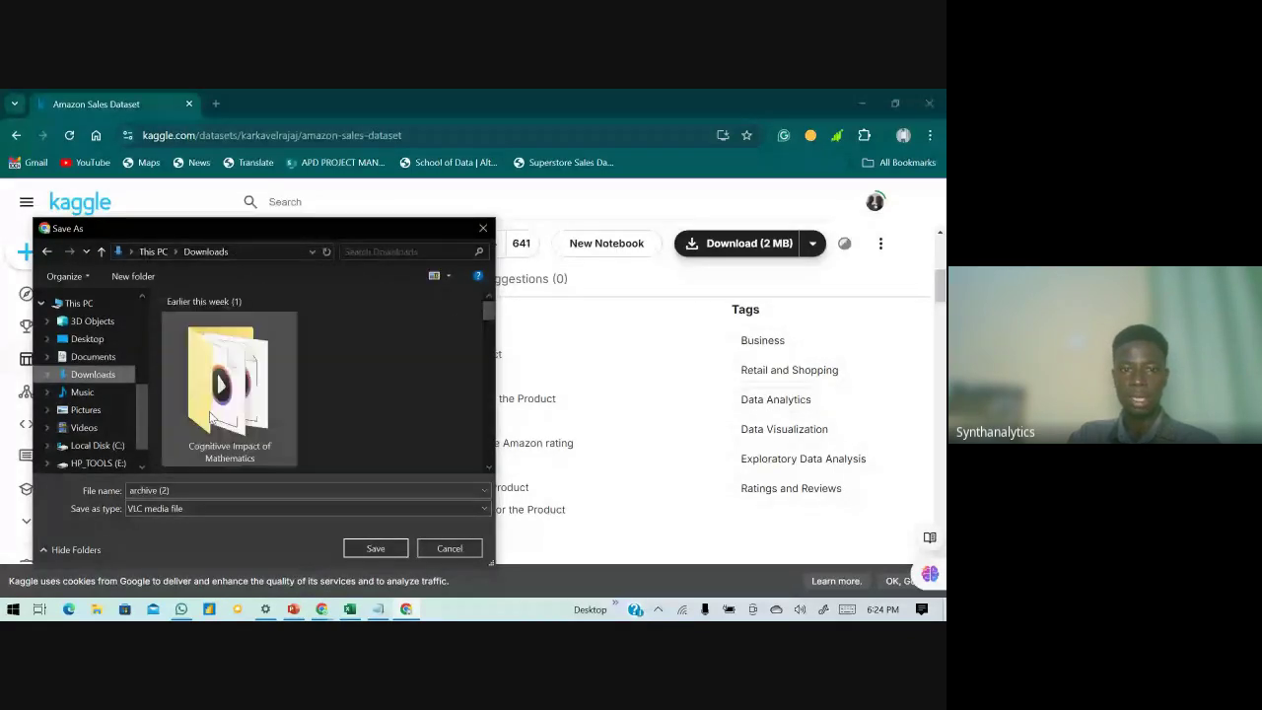
left_click(375, 549)
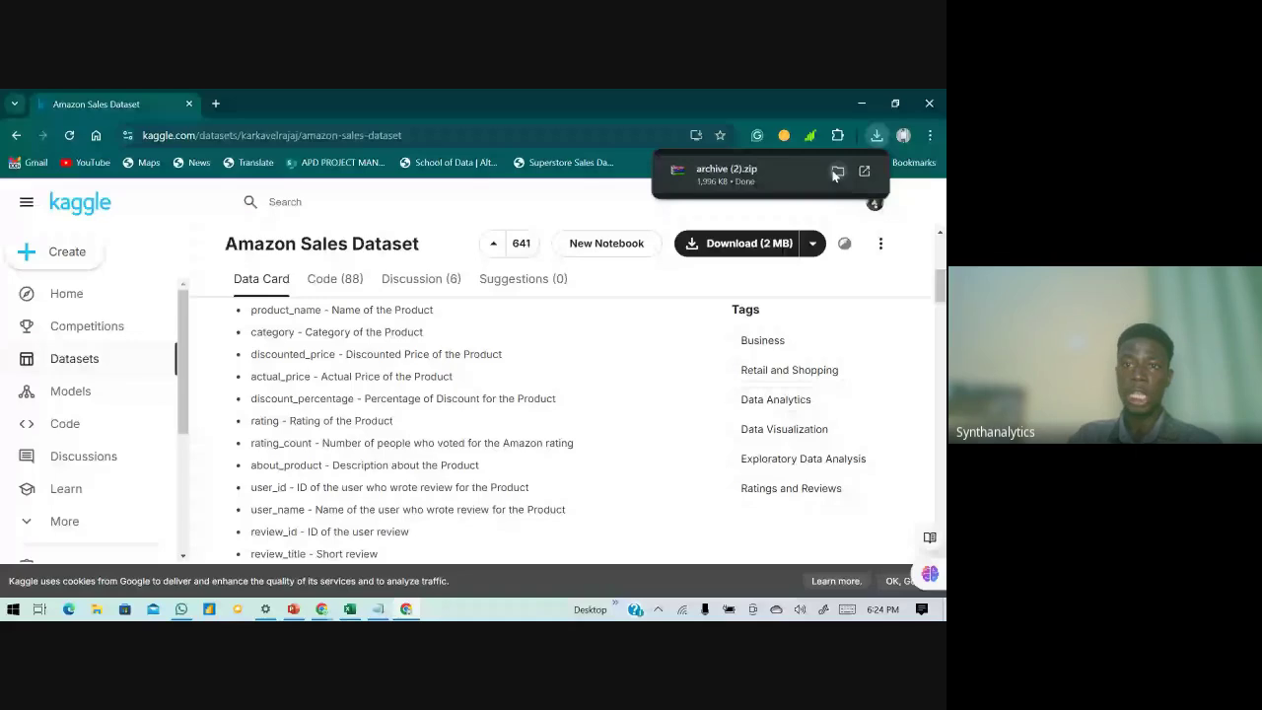
- Extract the downloaded archive (2) ZIP into its own folder in Downloads and open that folder
left_click(836, 172)
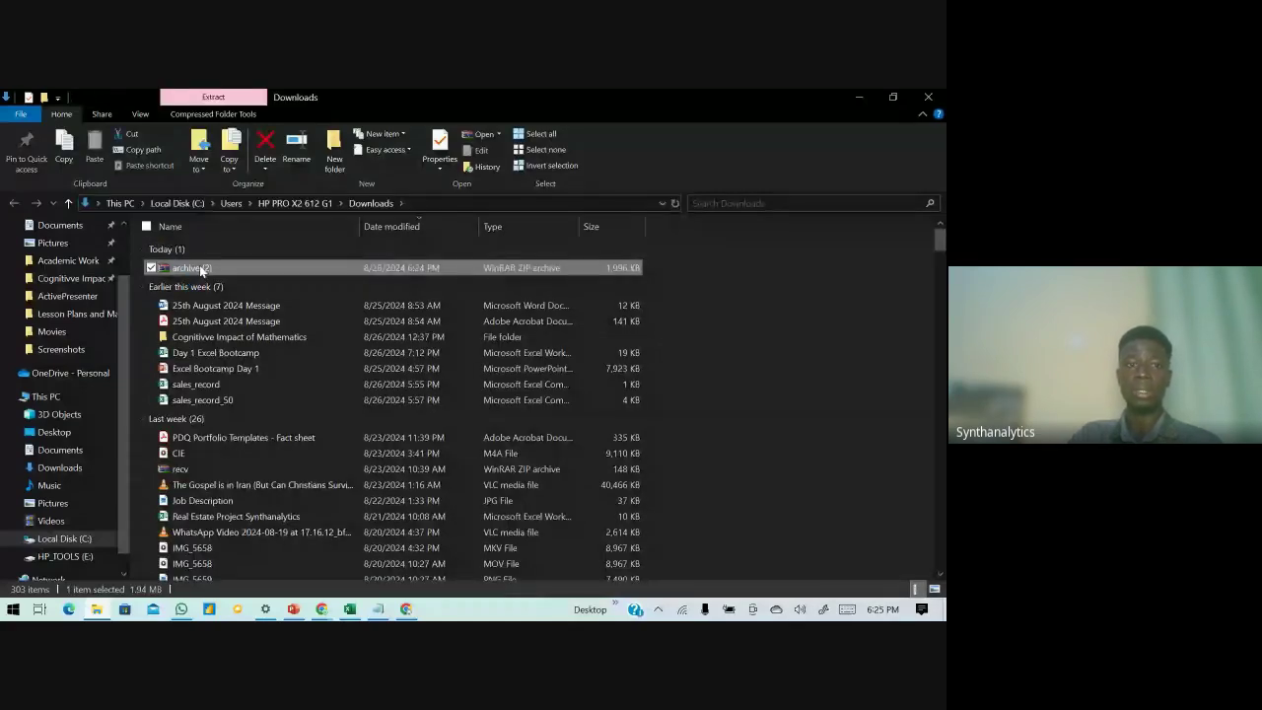
right_click(201, 271)
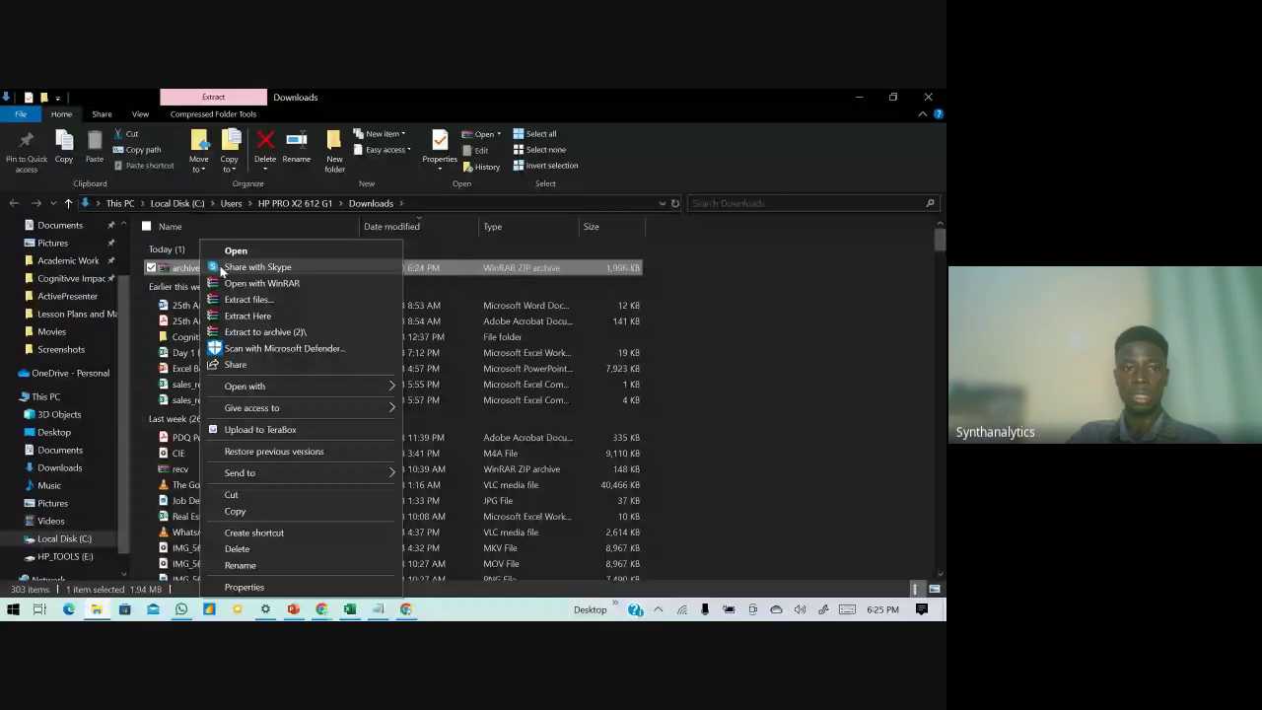
left_click(266, 335)
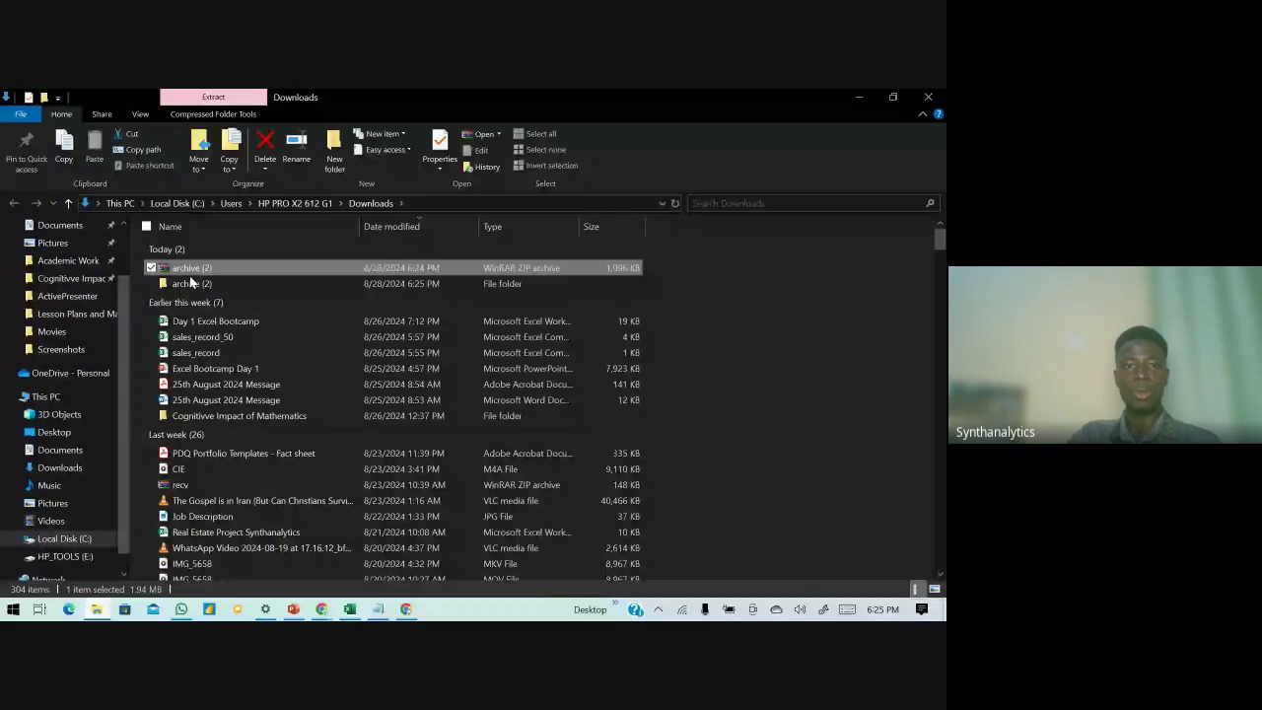
double_click(191, 283)
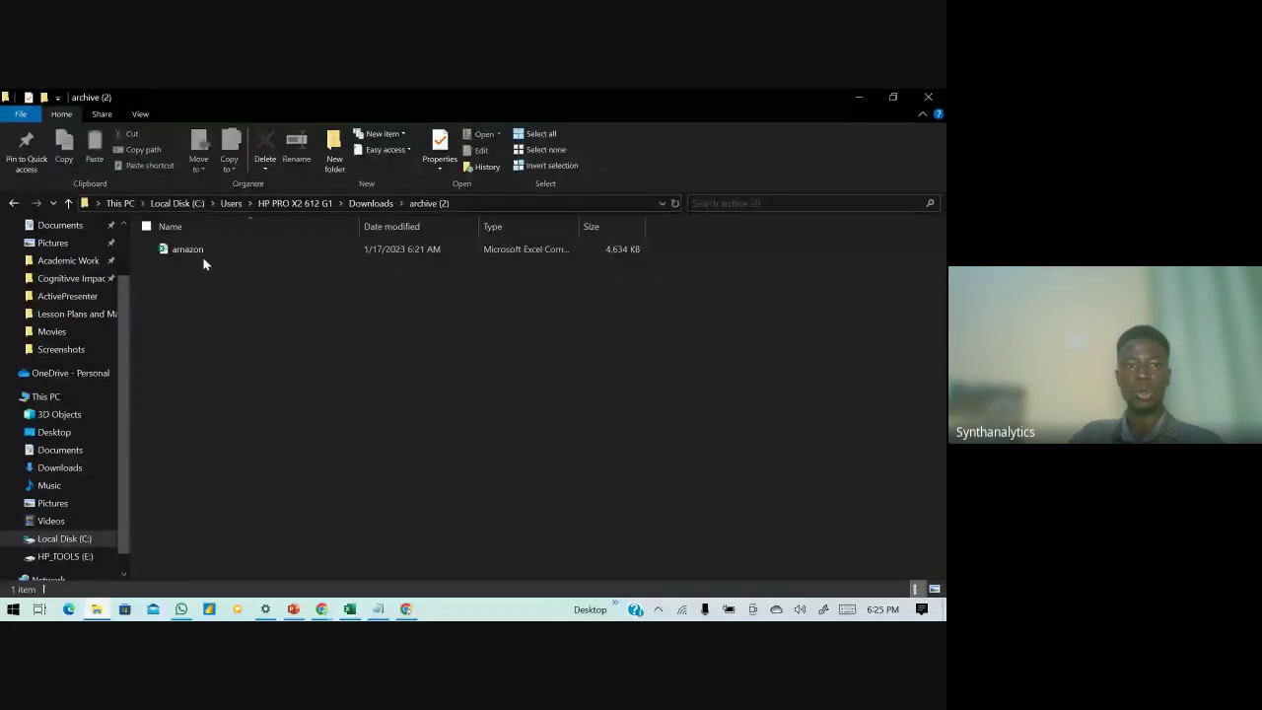
- Open the extracted amazon CSV file in Excel and look through its rows
left_click(202, 256)
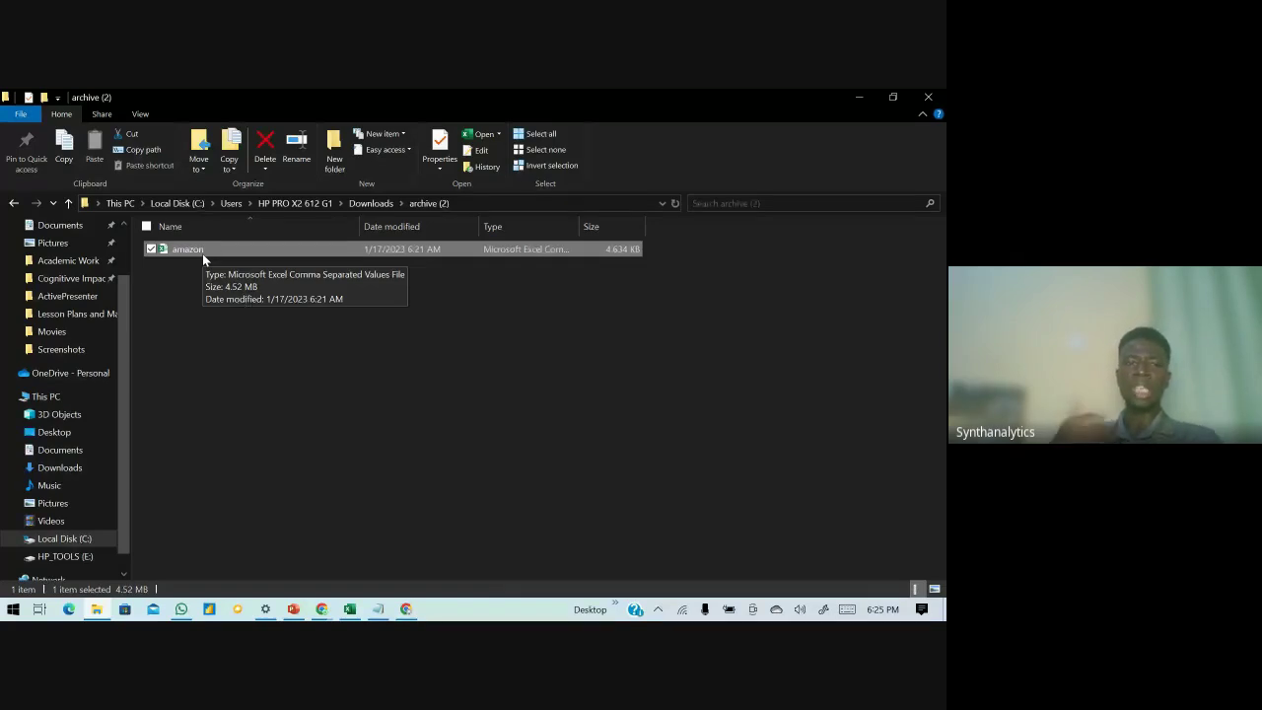
left_click(202, 254)
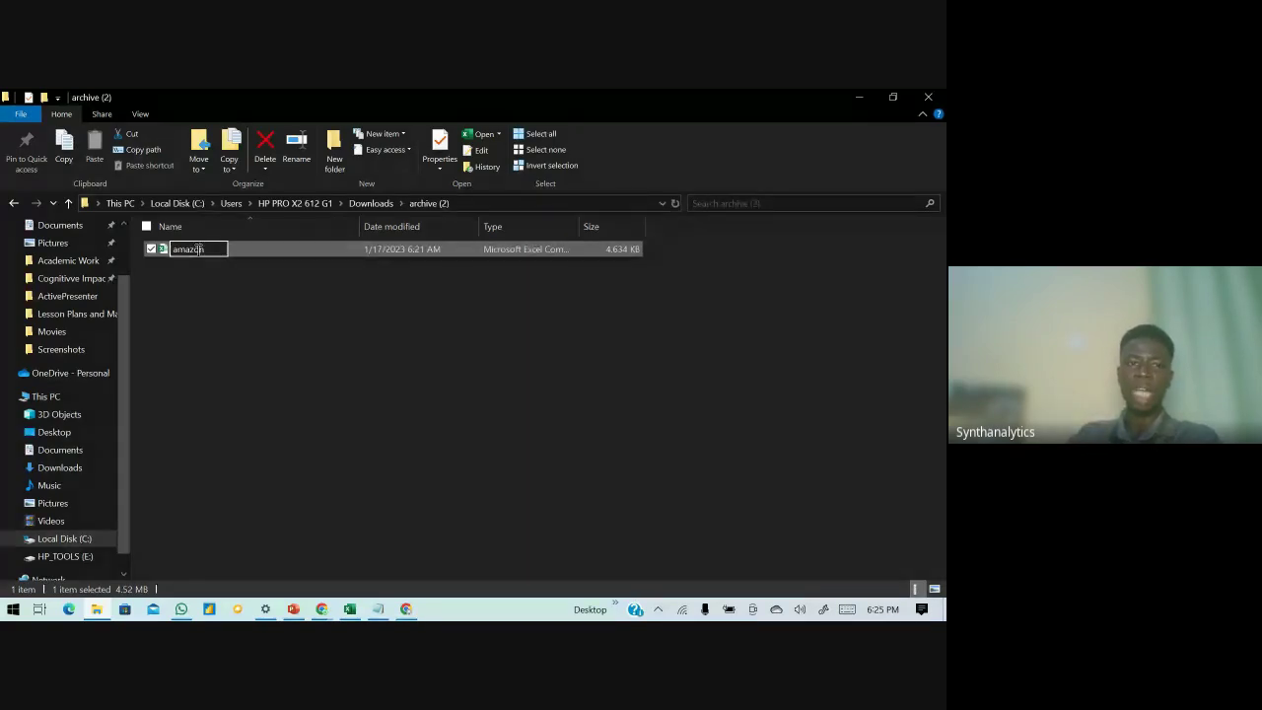
key("Return")
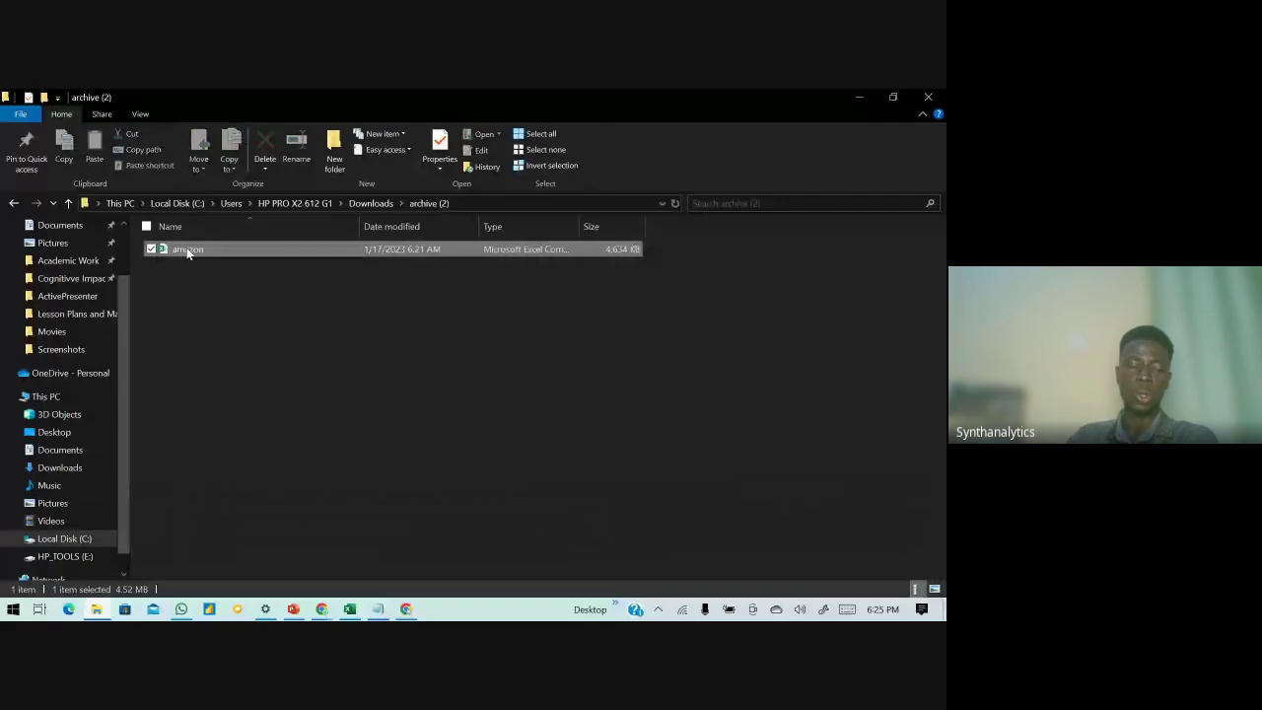
double_click(187, 251)
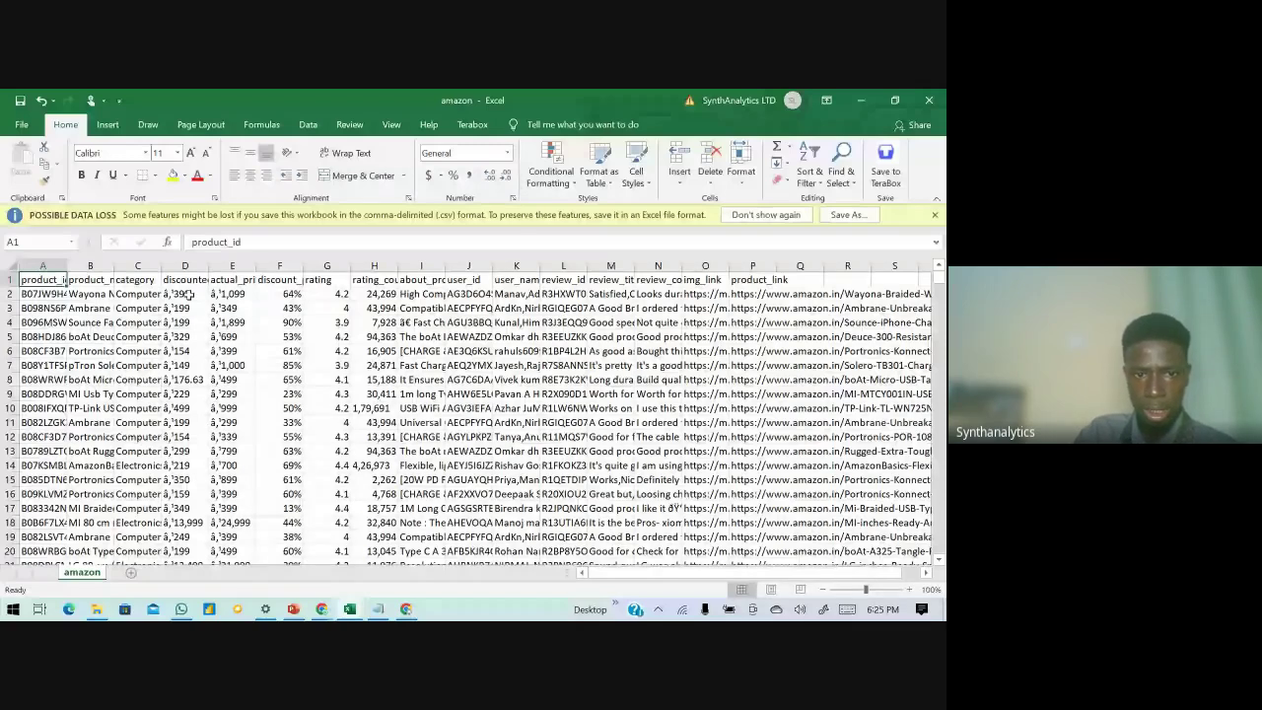
scroll(312, 448, "down", 9)
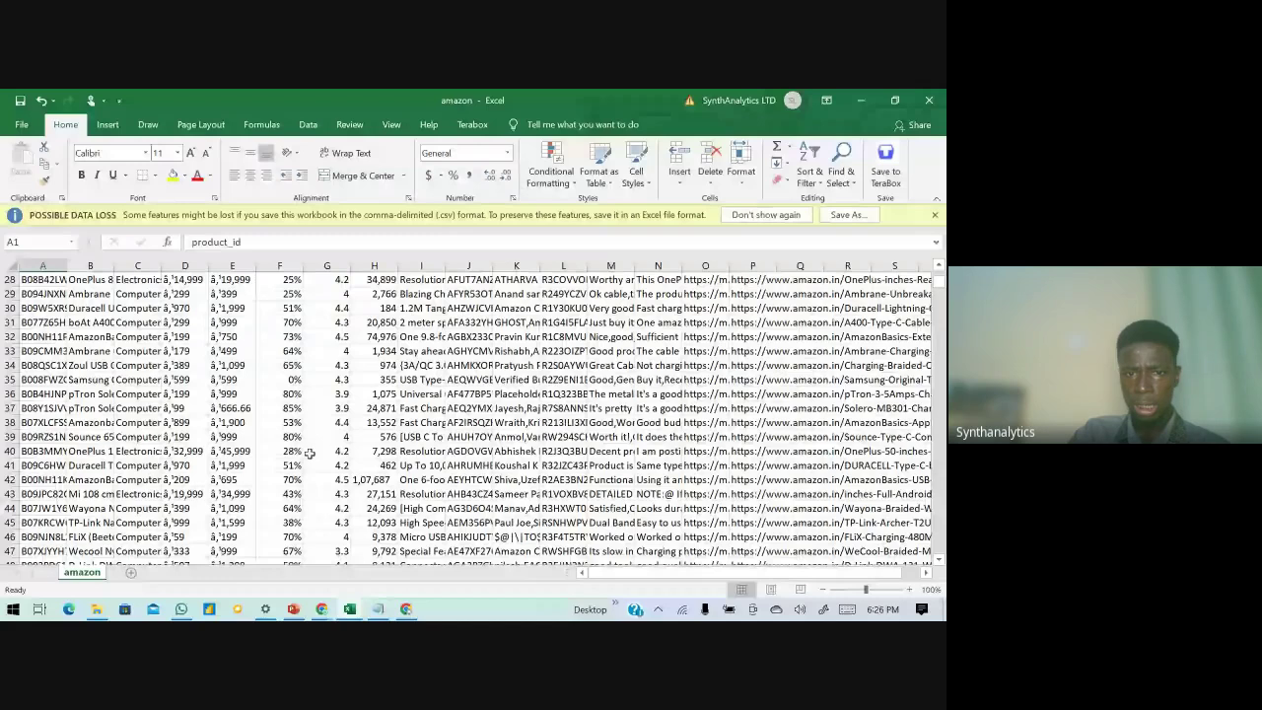
scroll(308, 451, "down", 11)
scroll(309, 452, "up", 12)
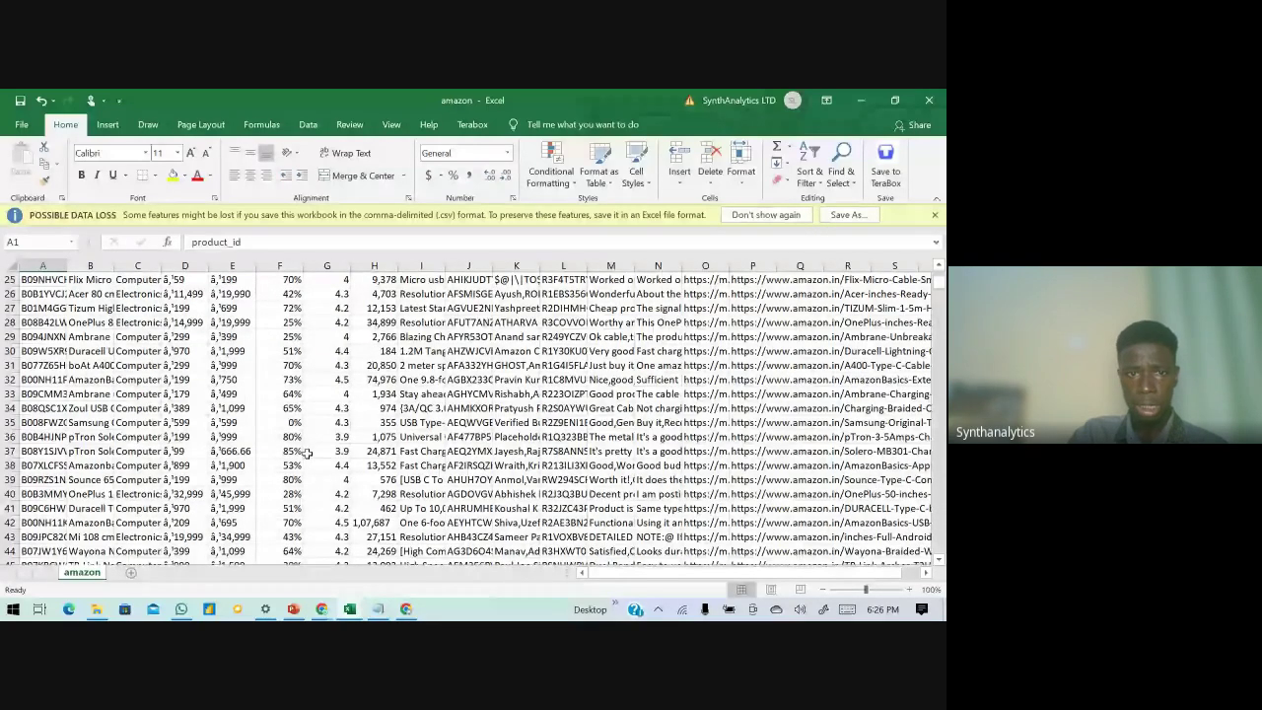
scroll(308, 452, "up", 8)
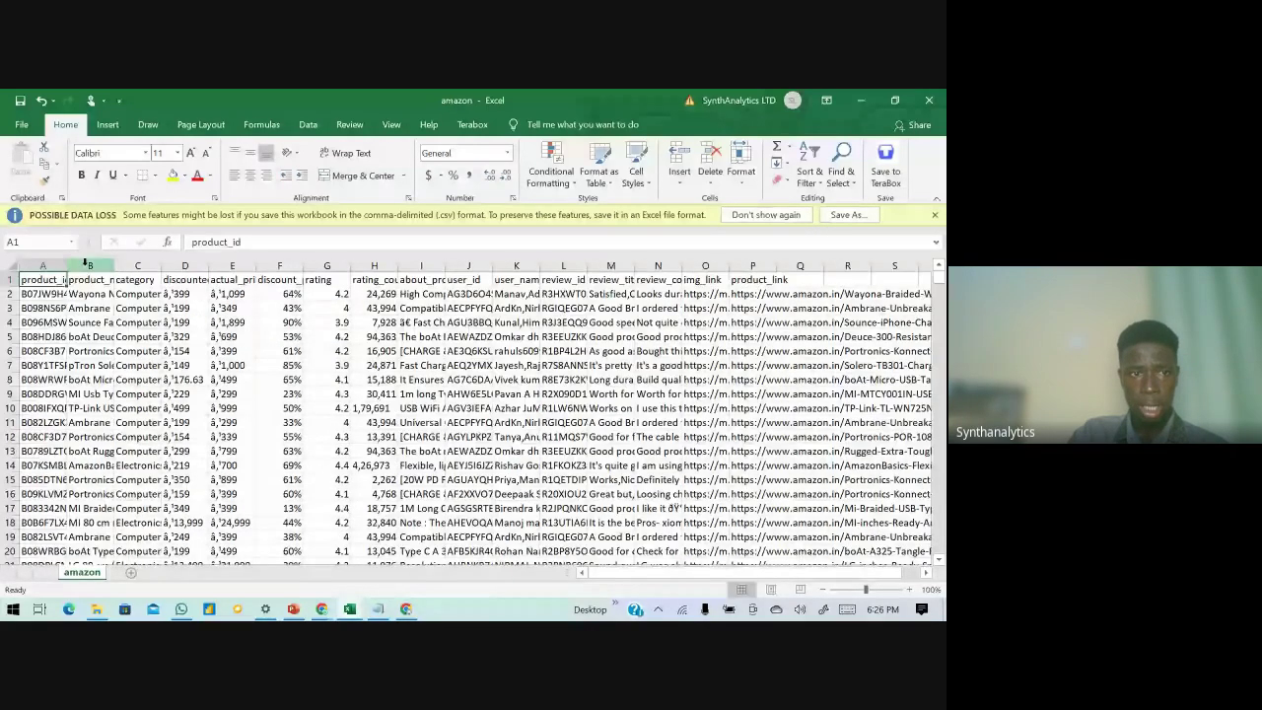
- Try auto-fitting all columns of the amazon sheet to their contents
left_click(13, 266)
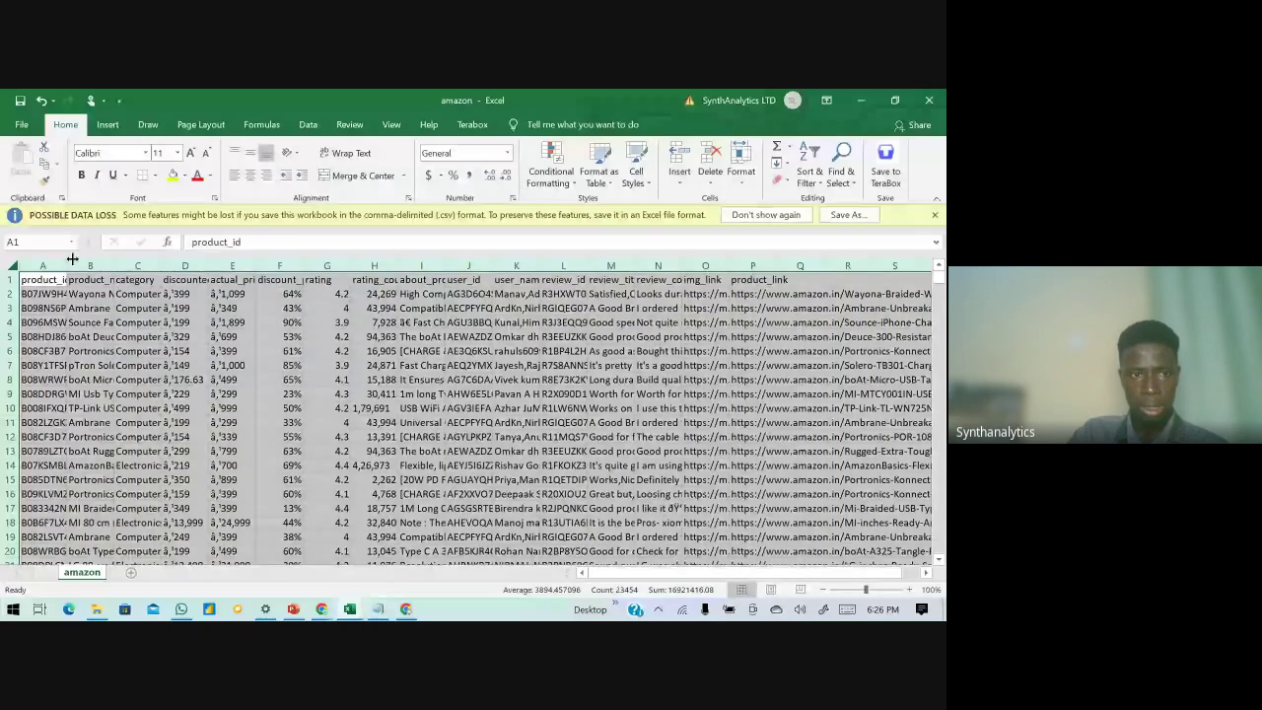
double_click(72, 262)
left_click(113, 308)
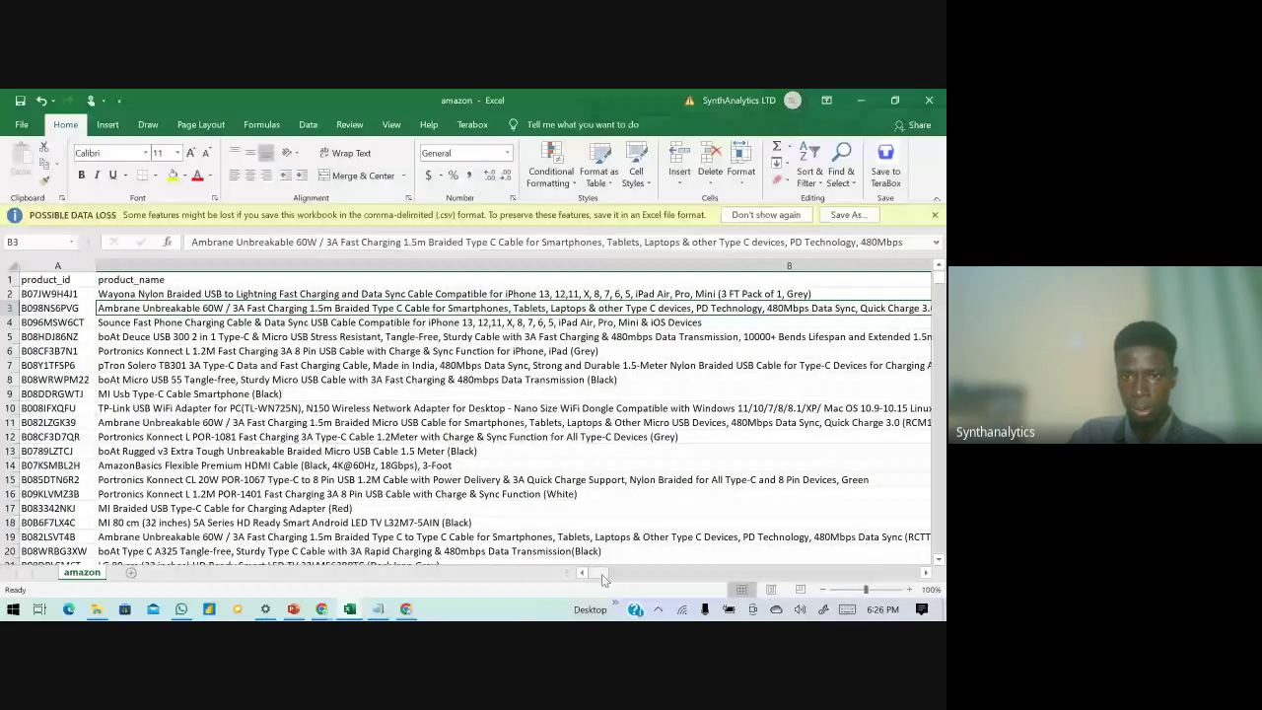
mouse_move(601, 574)
left_mouse_down()
mouse_move(818, 570)
mouse_move(581, 572)
left_mouse_up()
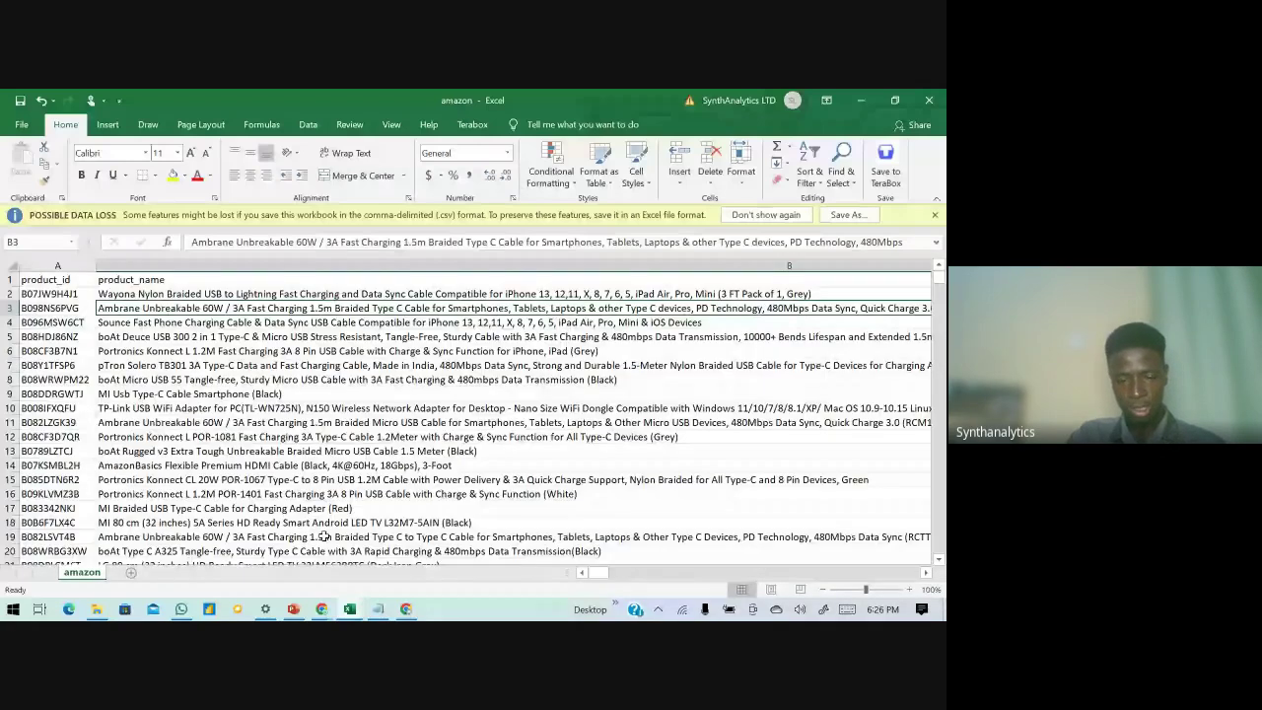
key("ctrl+z")
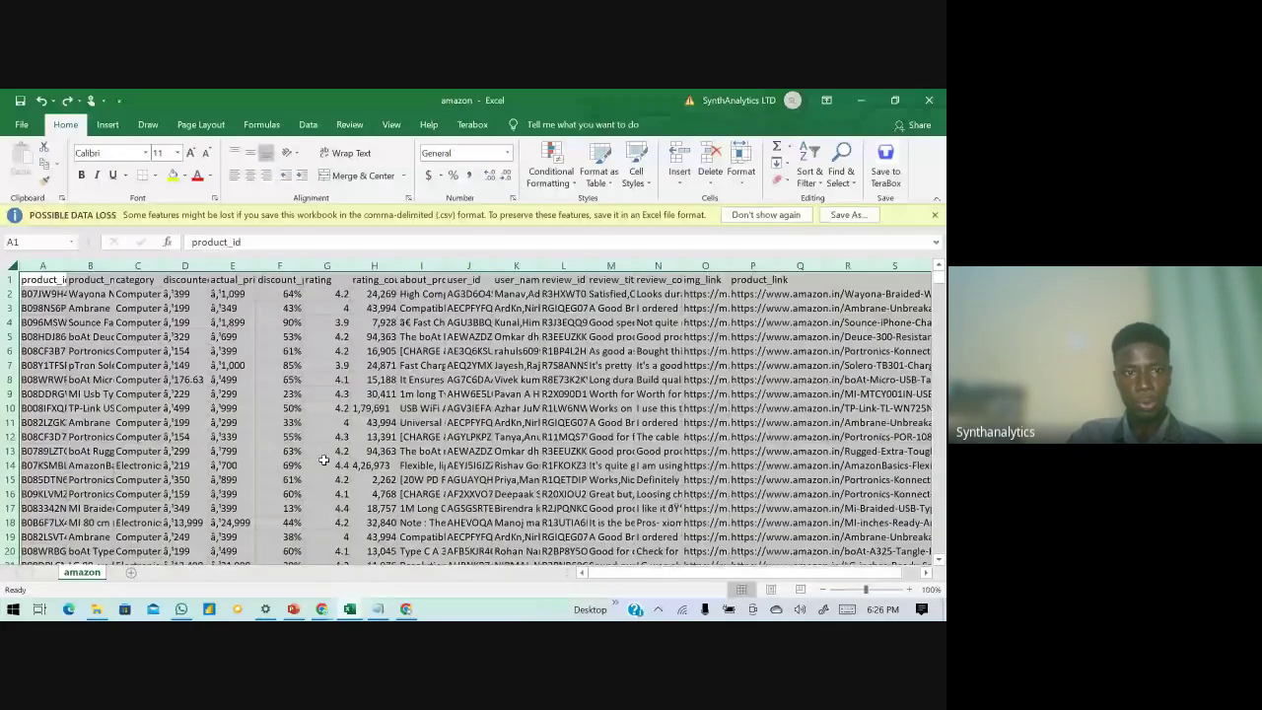
left_click(233, 393)
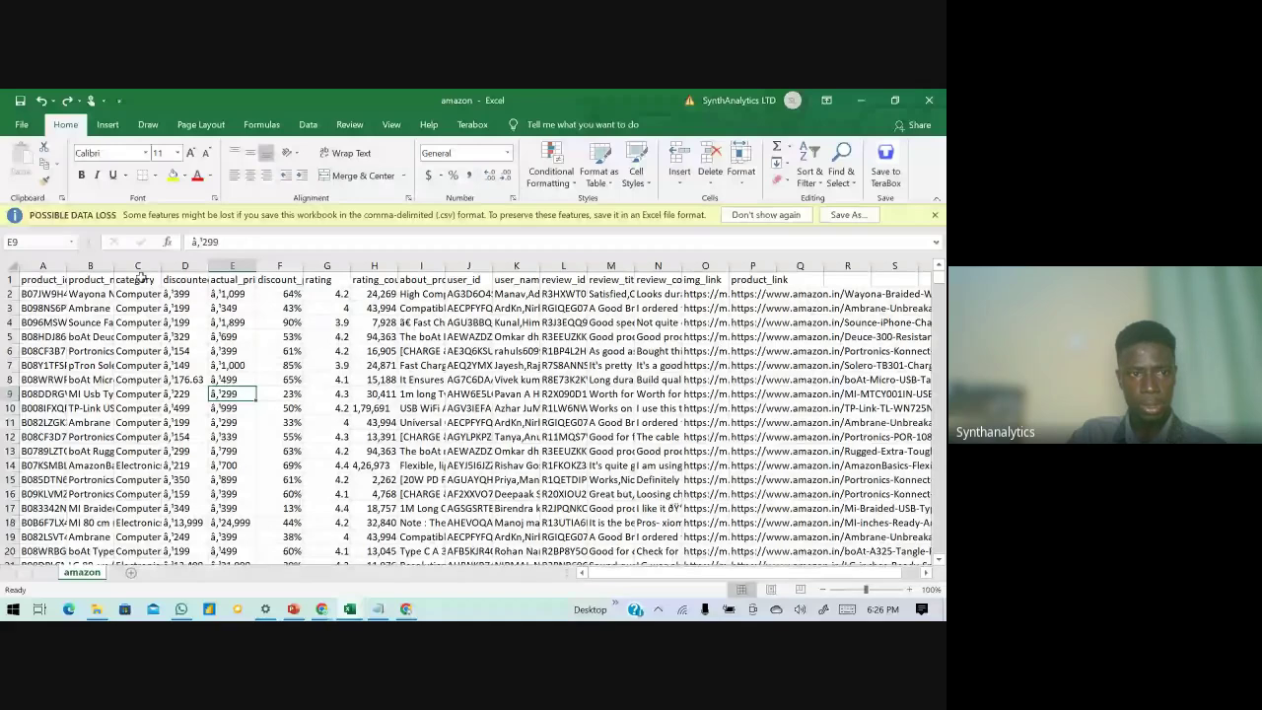
- Convert the amazon data range A1:P1466 into a table with headers
left_click(49, 280)
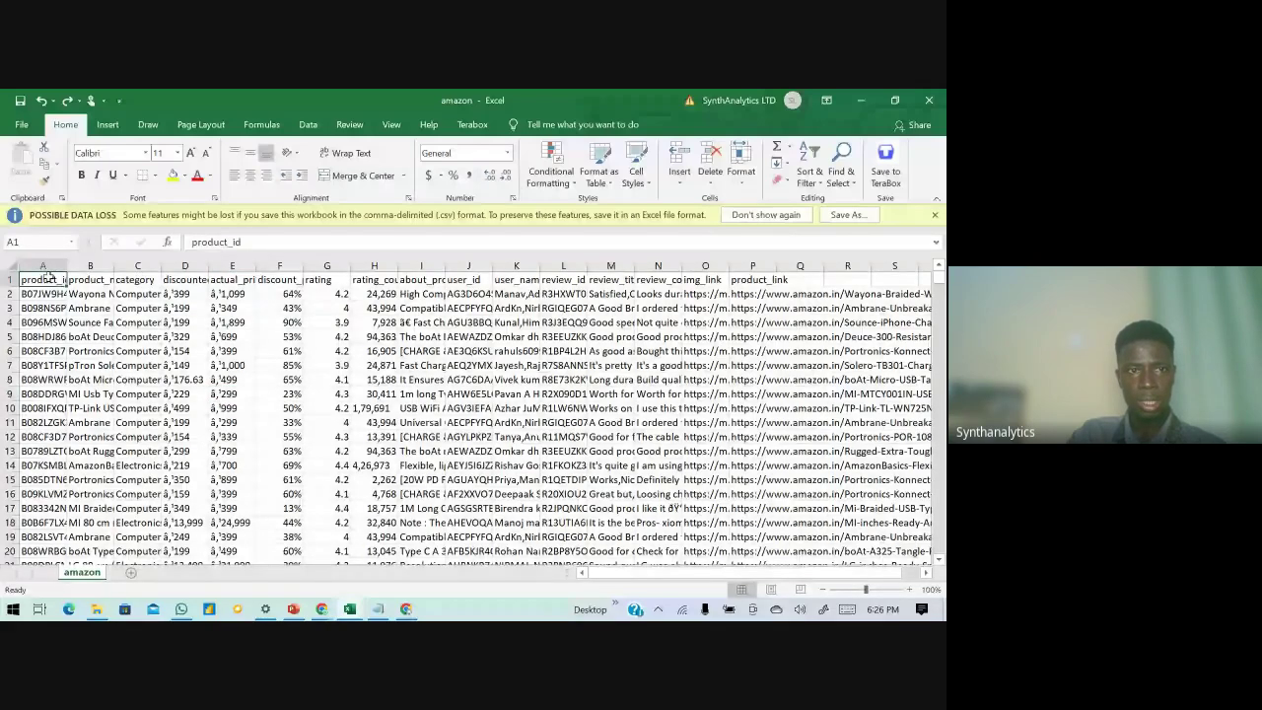
left_click(107, 126)
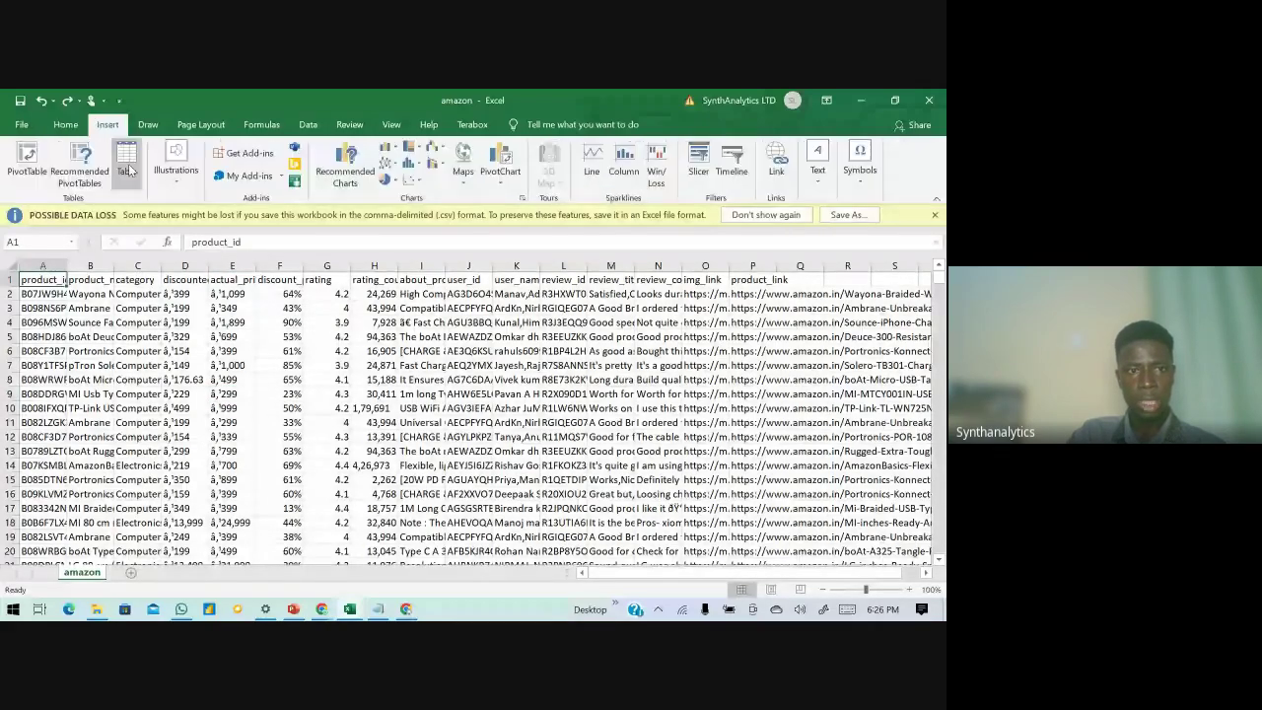
left_click(129, 170)
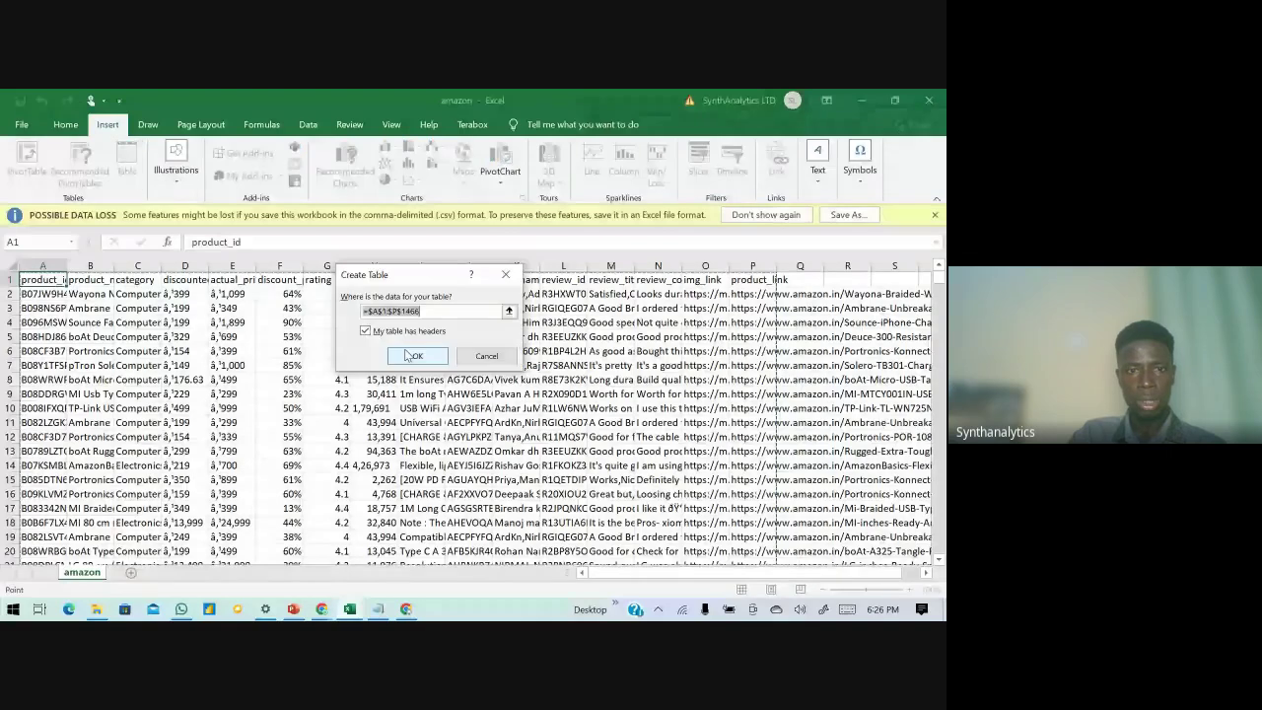
left_click(412, 356)
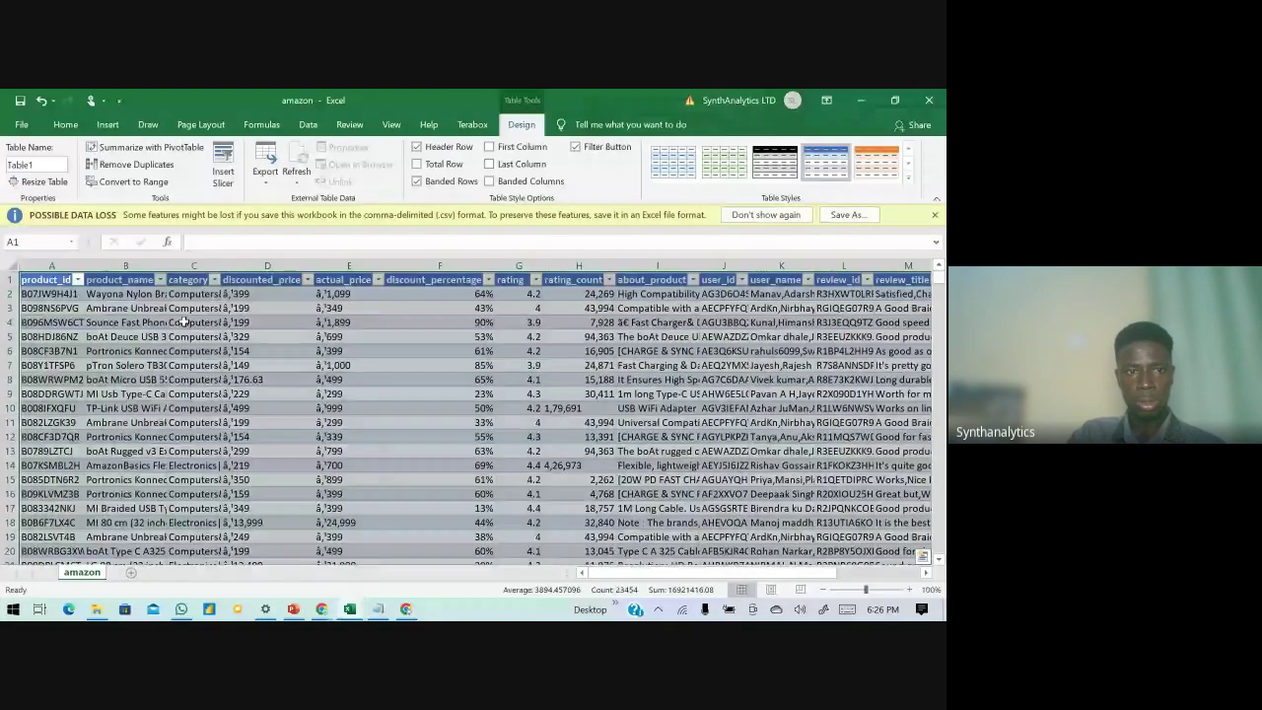
left_click(184, 322)
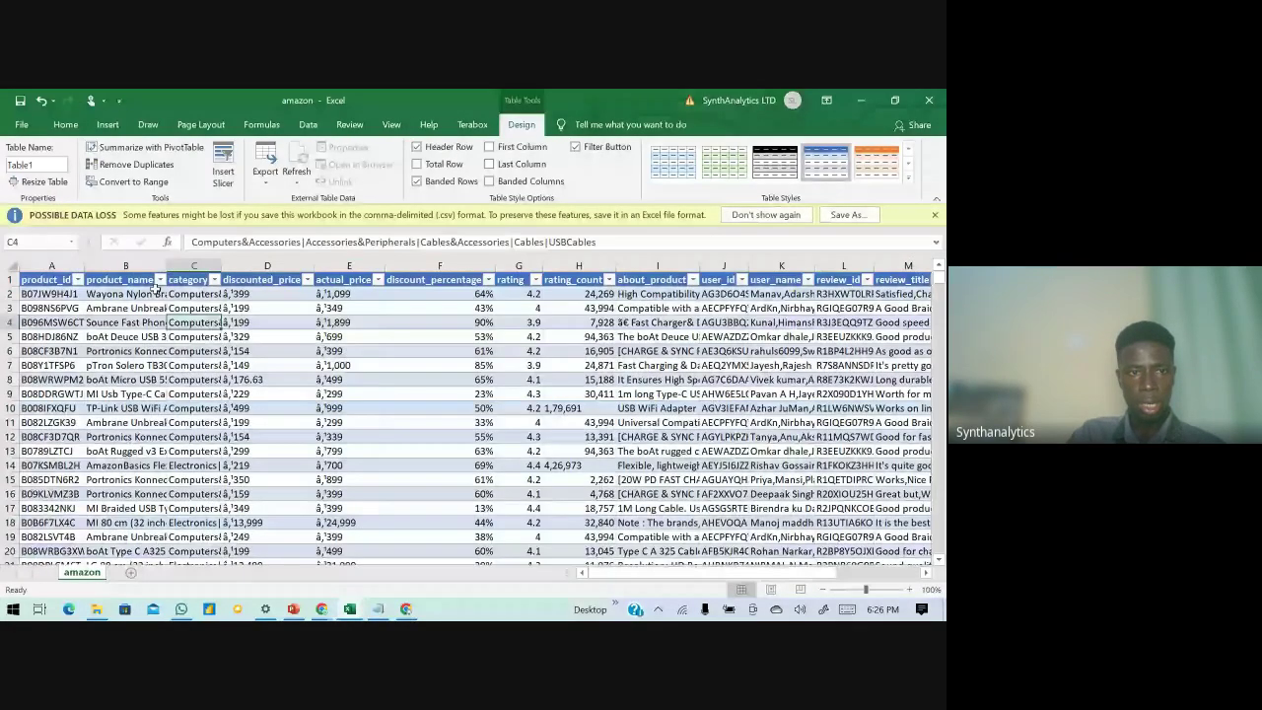
- Examine the filter values of the product_name and category columns without applying a filter
left_click(159, 280)
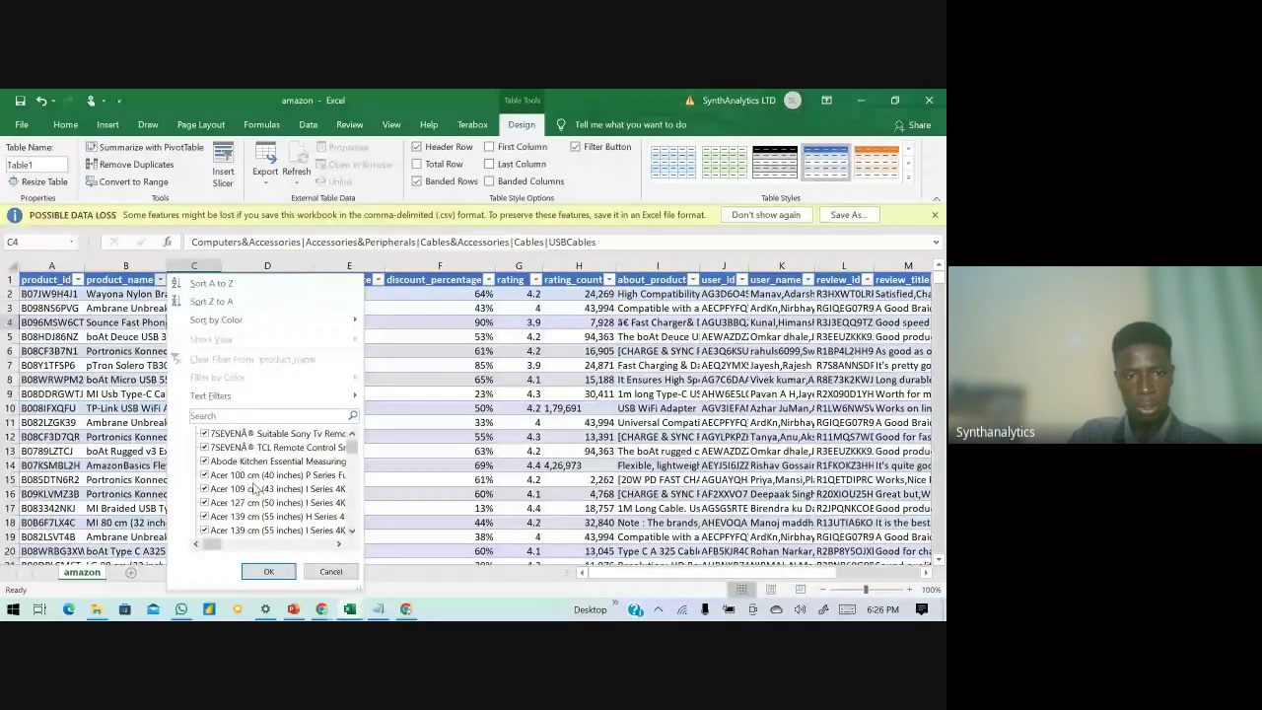
scroll(254, 489, "down", 5)
scroll(254, 489, "down", 3)
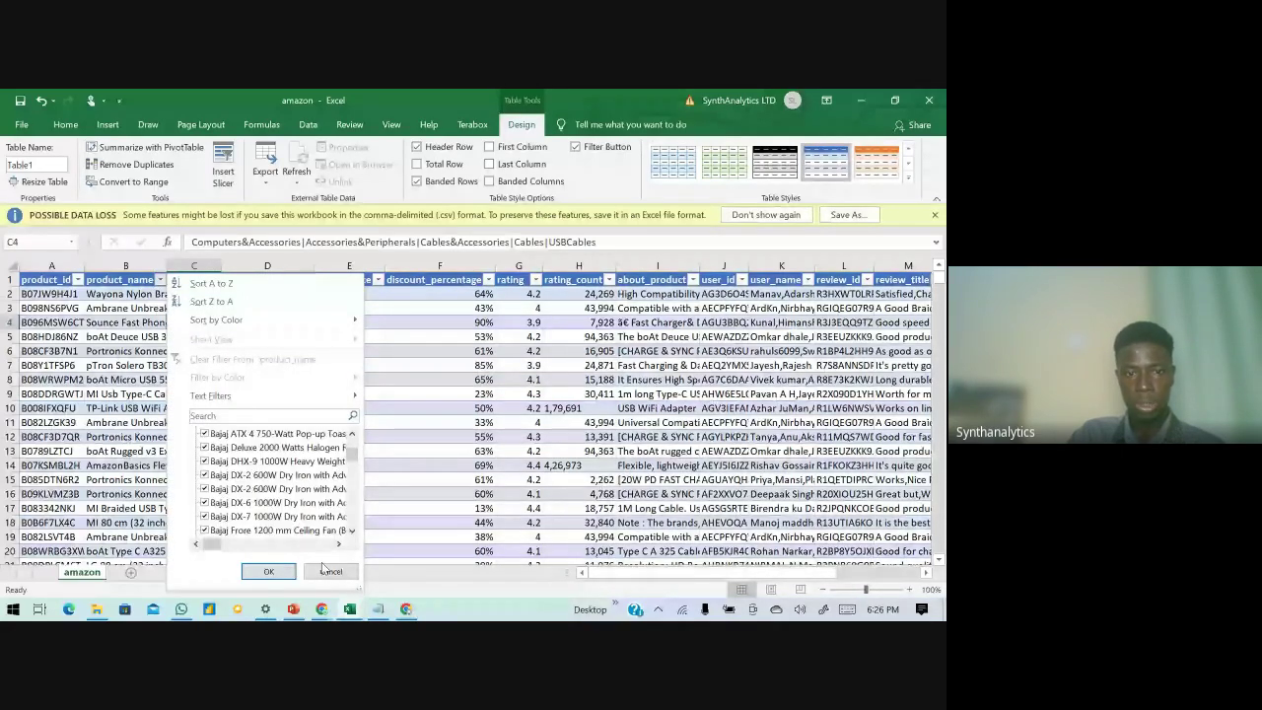
key("Escape")
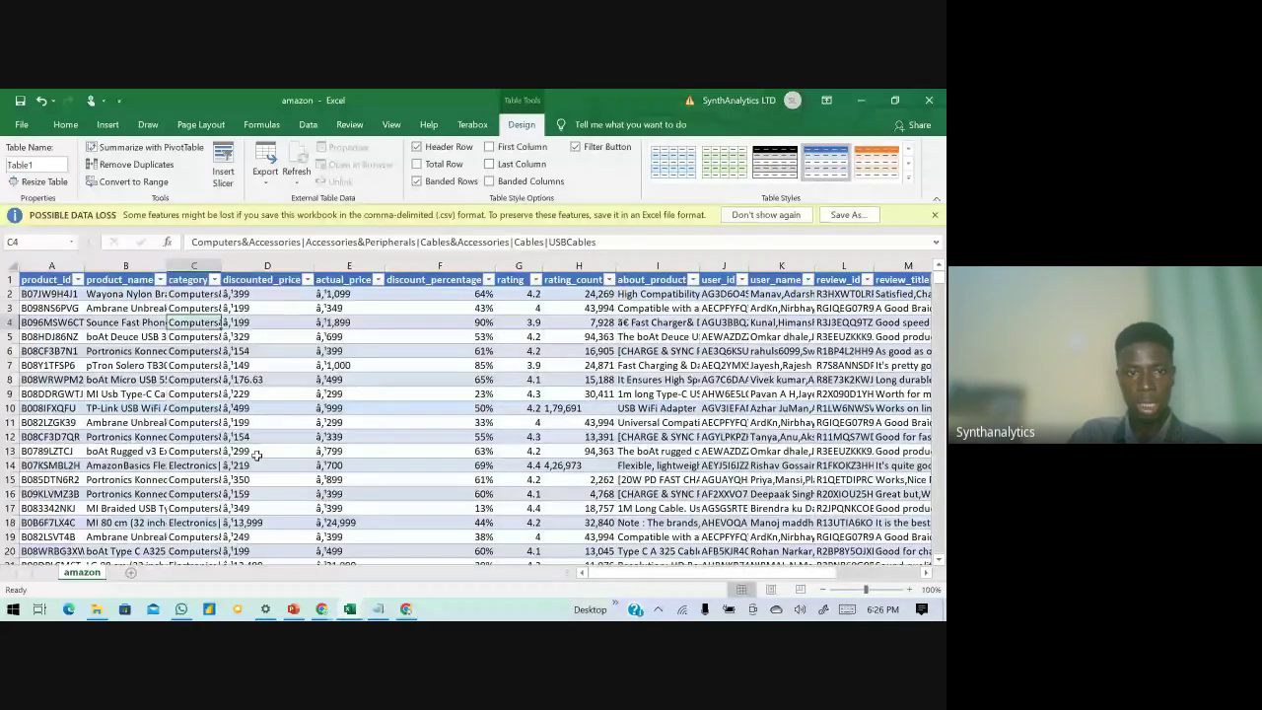
left_click(214, 280)
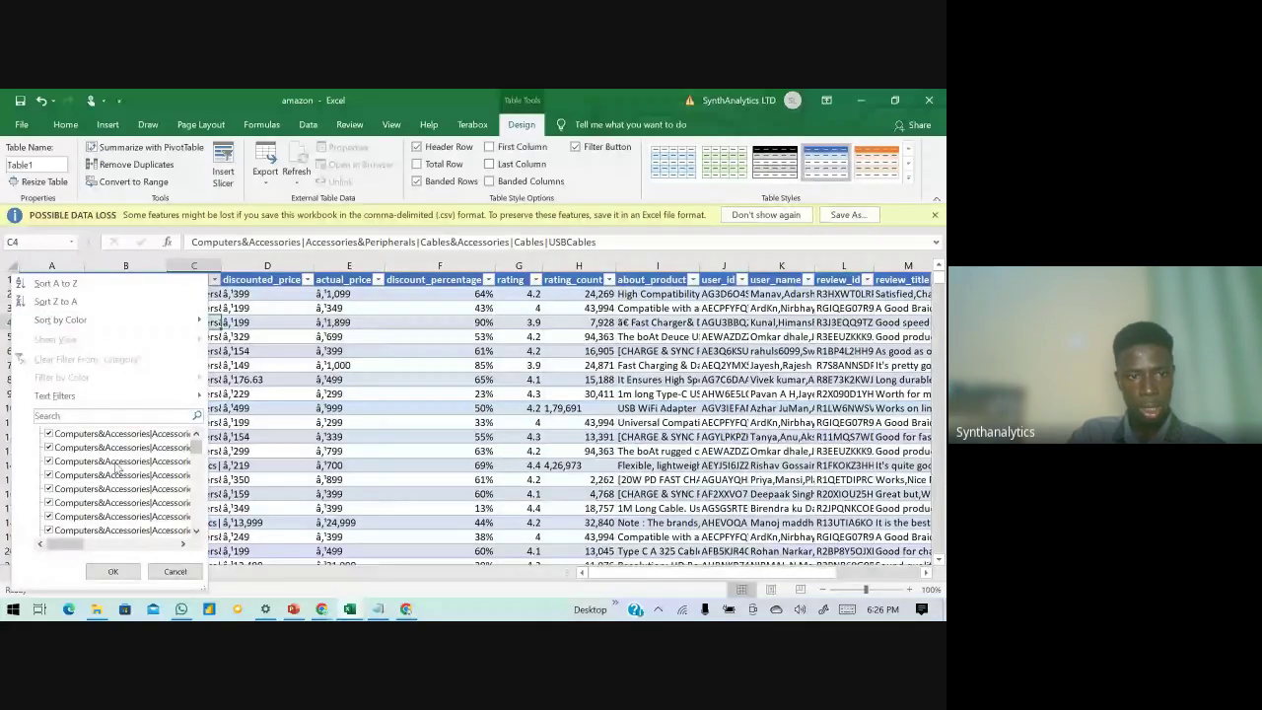
scroll(116, 474, "down", 5)
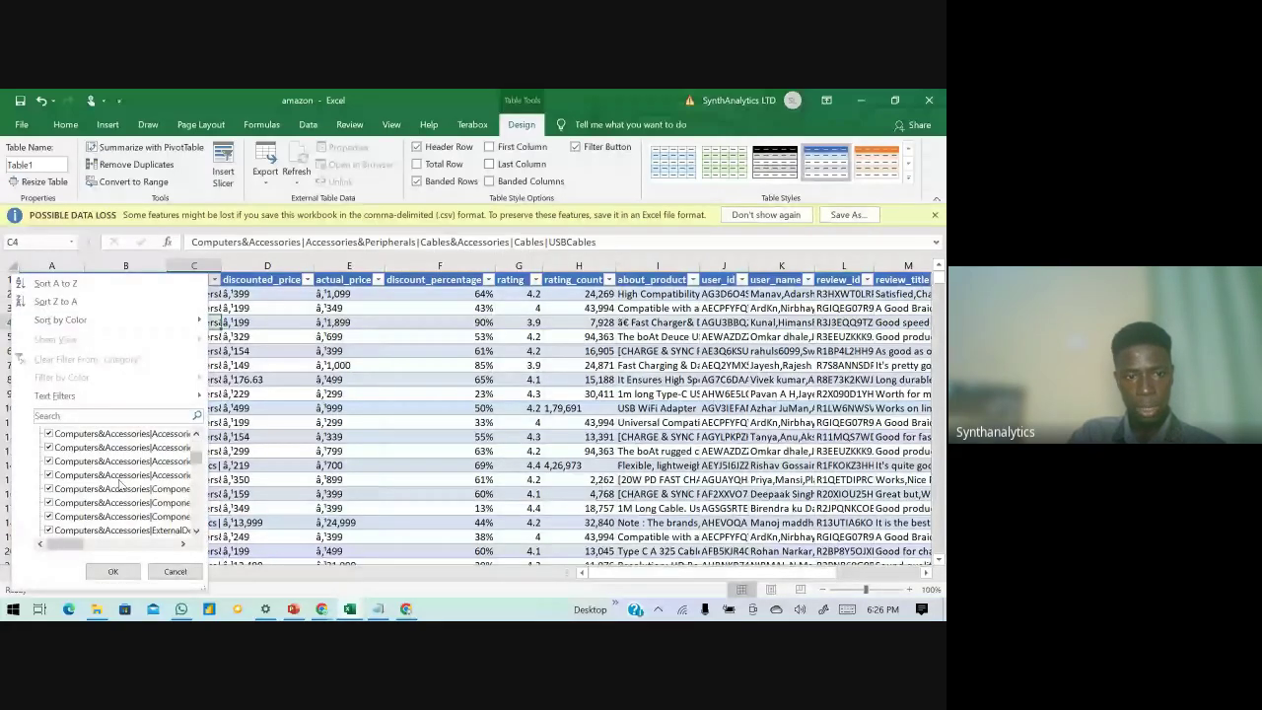
scroll(120, 487, "down", 3)
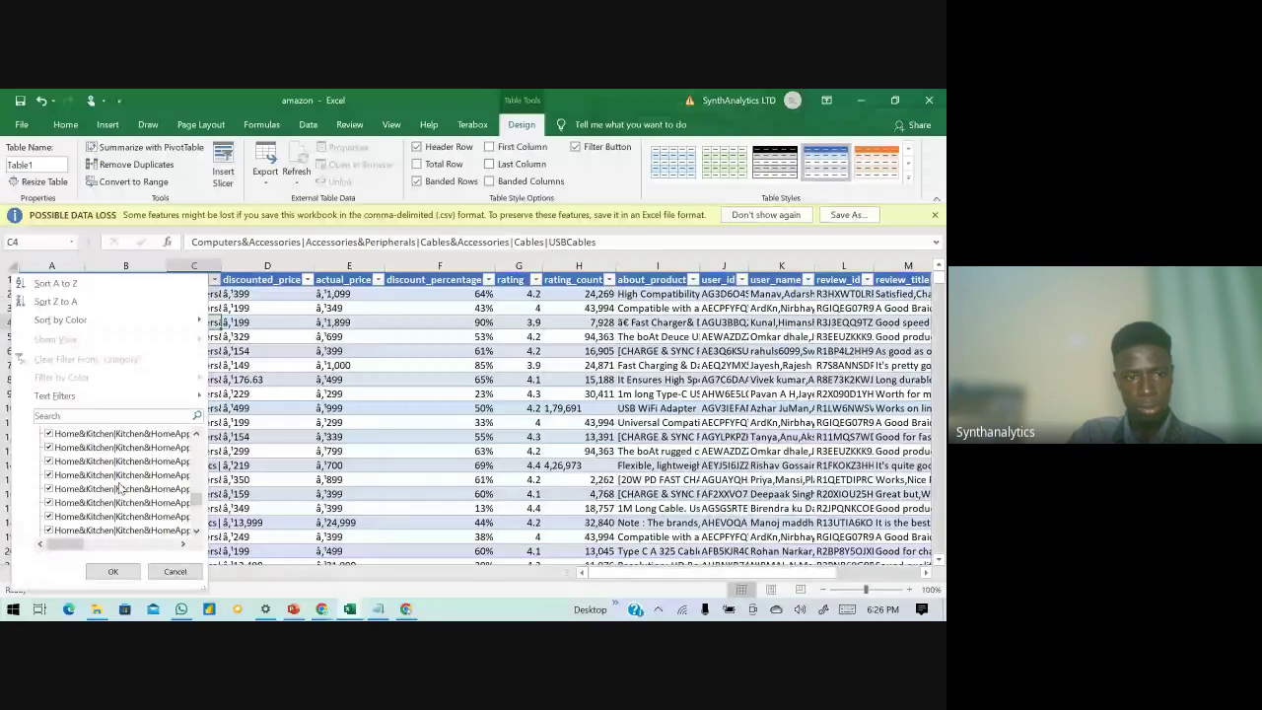
scroll(119, 487, "down", 3)
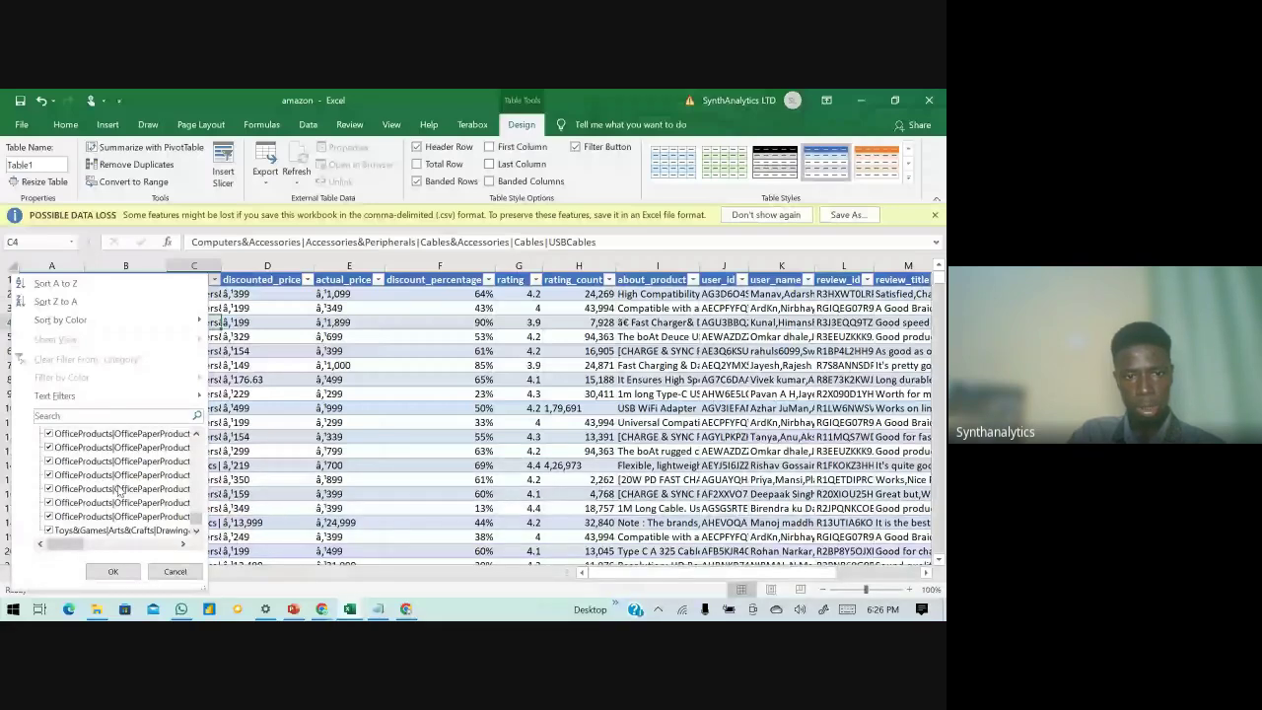
key("Escape")
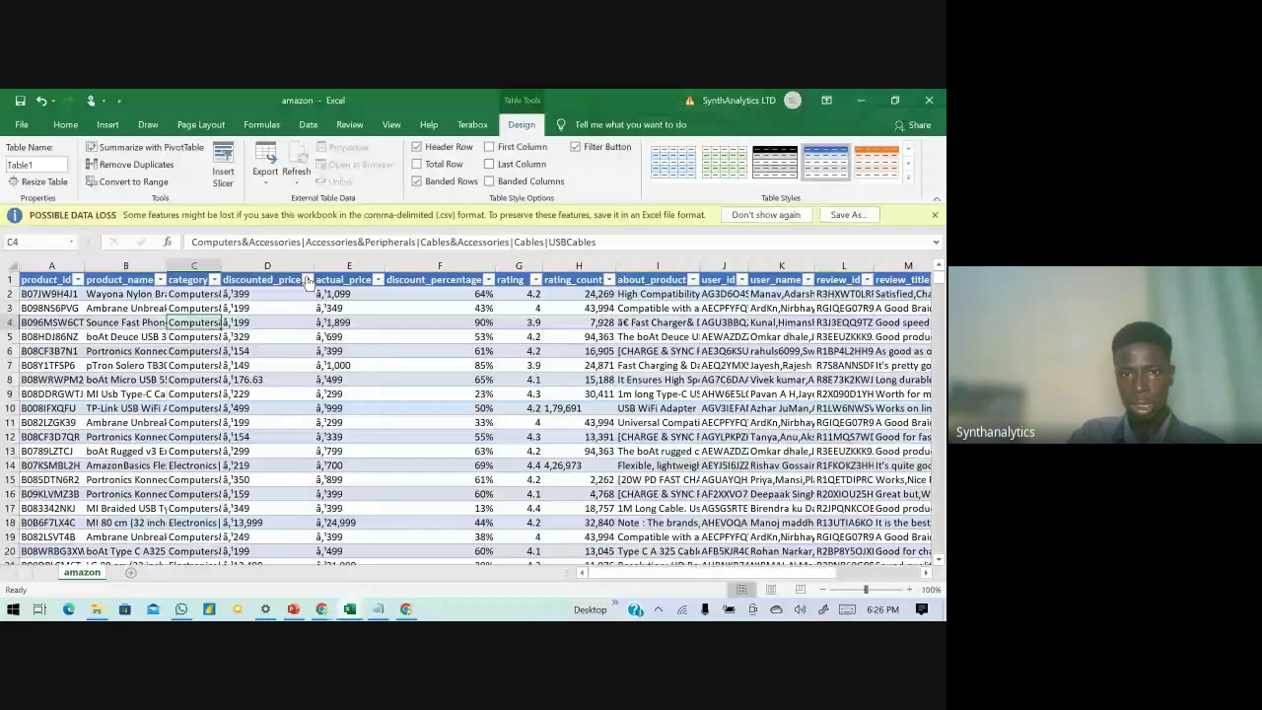
- Review the table's columns across row 3 past product_link and return to the product_id header
left_click(564, 307)
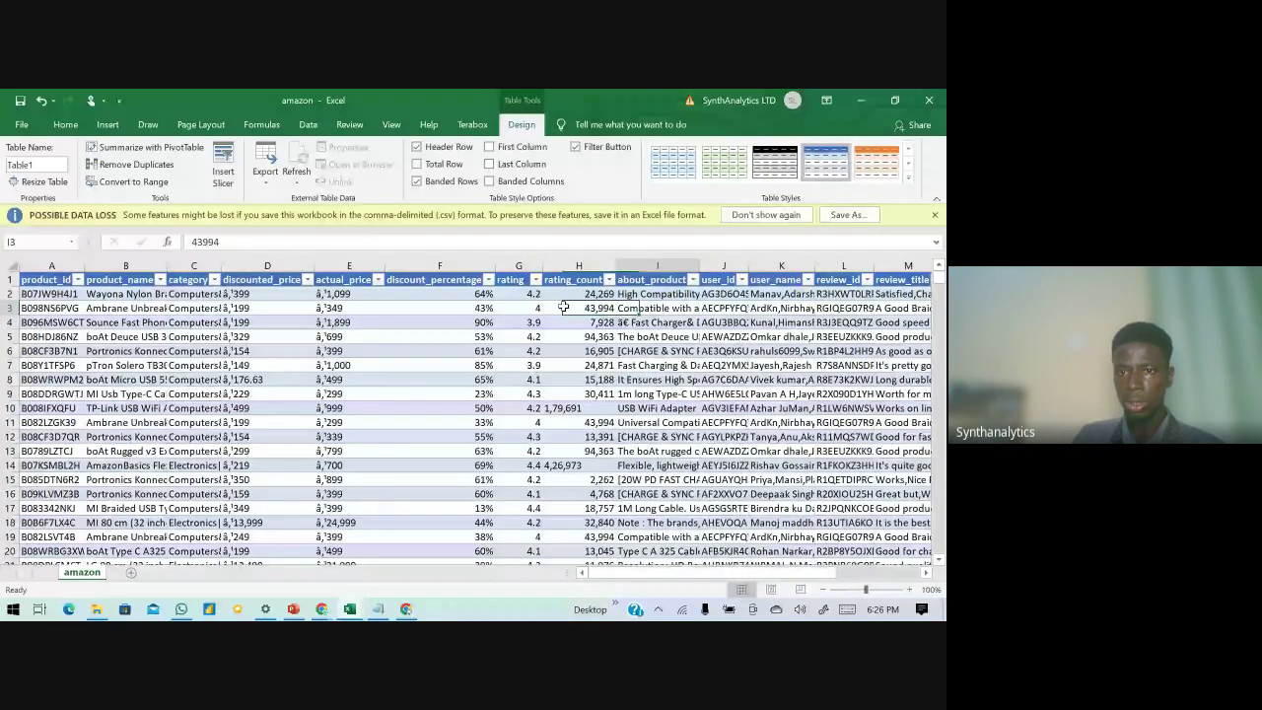
key("Right")
key("Right")
key("Right")
key("Right")
key("Right")
key("Right")
key("Right")
key("Right")
key("Right")
key("Right")
key("Right")
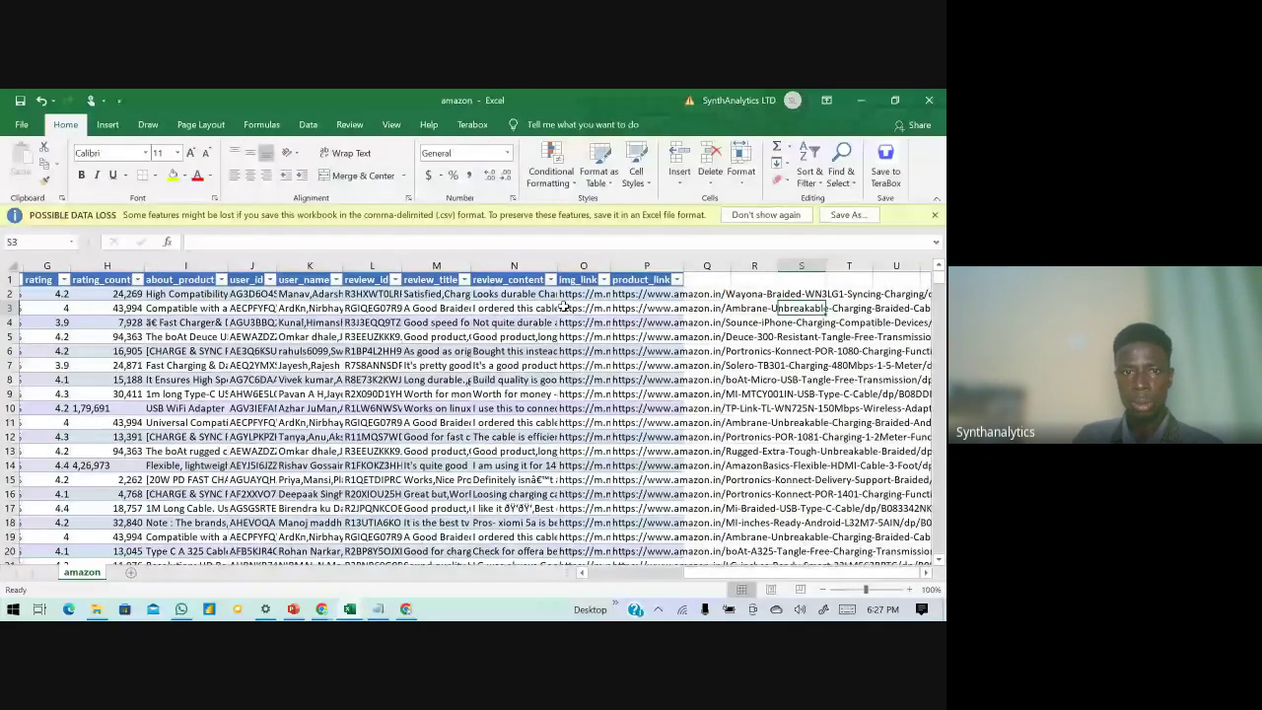
key("Left")
key("Left")
key("Left")
key("Left")
key("Left")
key("Left")
key("Left")
key("Left")
key("Left")
key("Left")
key("Left")
key("Left")
key("Left")
key("Left")
key("Left")
key("Left")
key("Left")
key("Left")
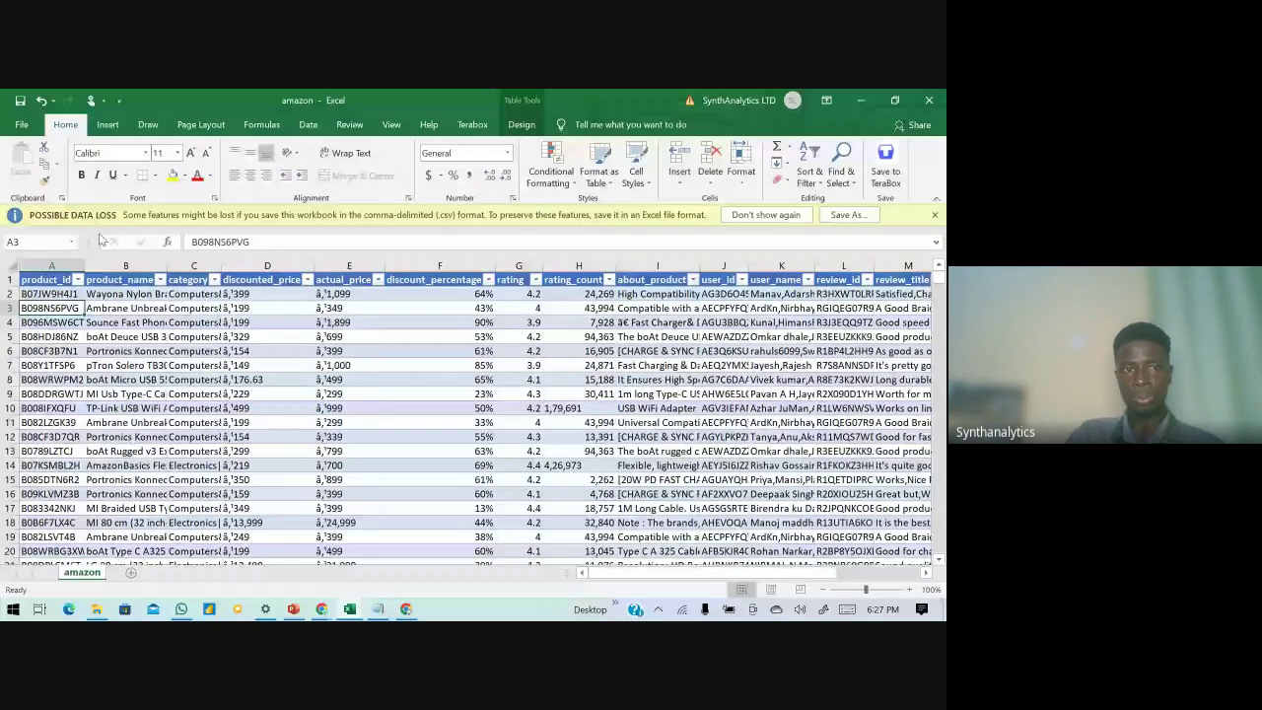
left_click(50, 279)
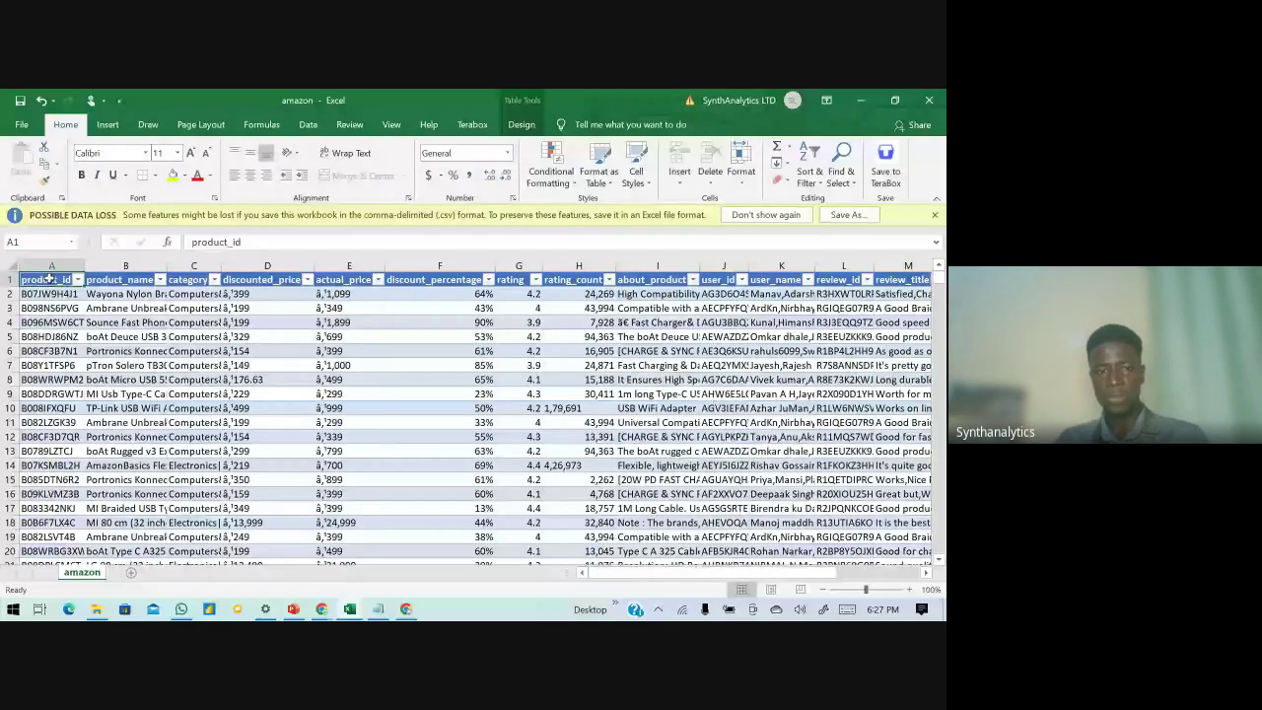
- Switch to the Day 1 Excel Bootcamp workbook
key("alt+Tab")
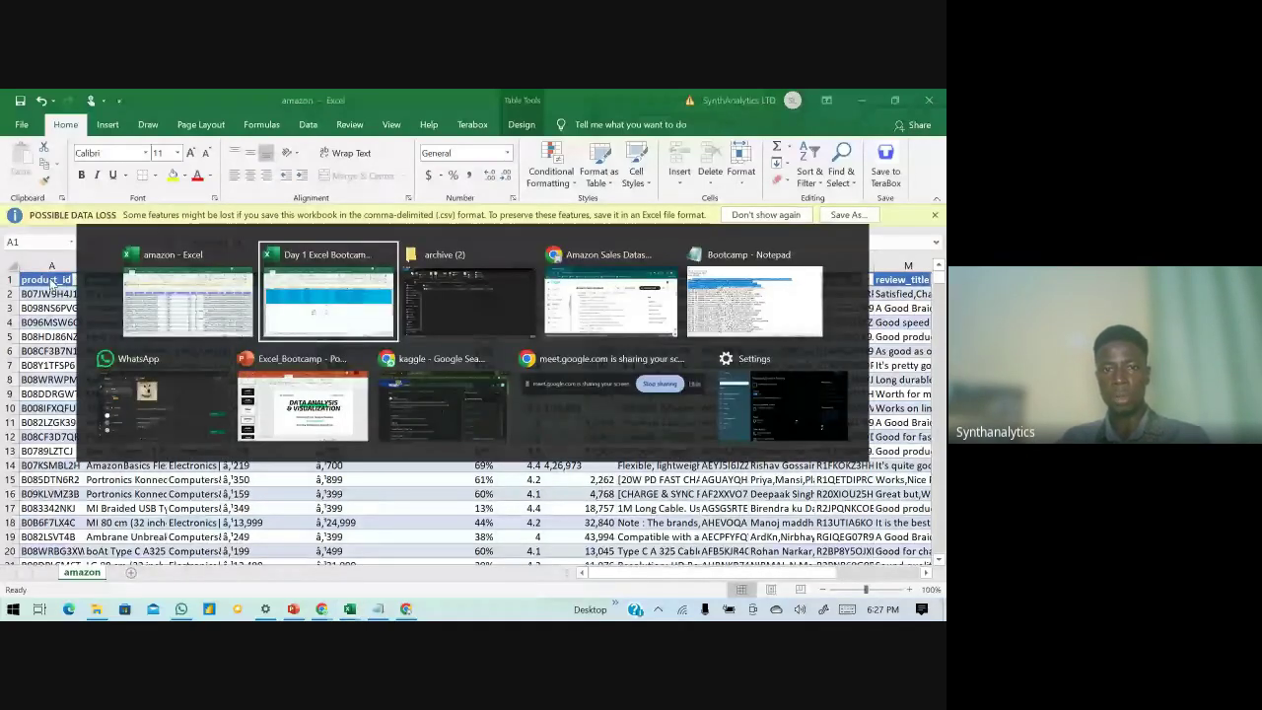
left_click(258, 325)
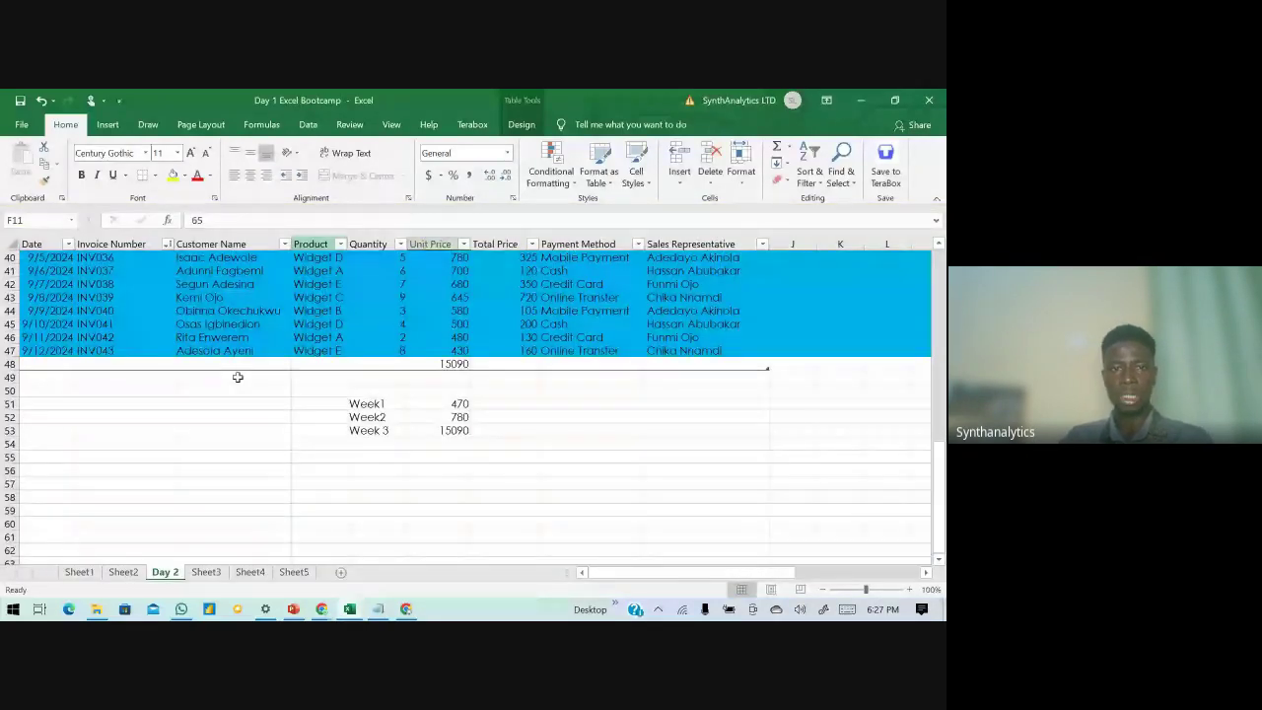
- Clear the Week1, Week2 and Week 3 summary in E51:G53 below the sales records on the Day 2 sheet
scroll(237, 377, "up", 4)
scroll(228, 364, "up", 9)
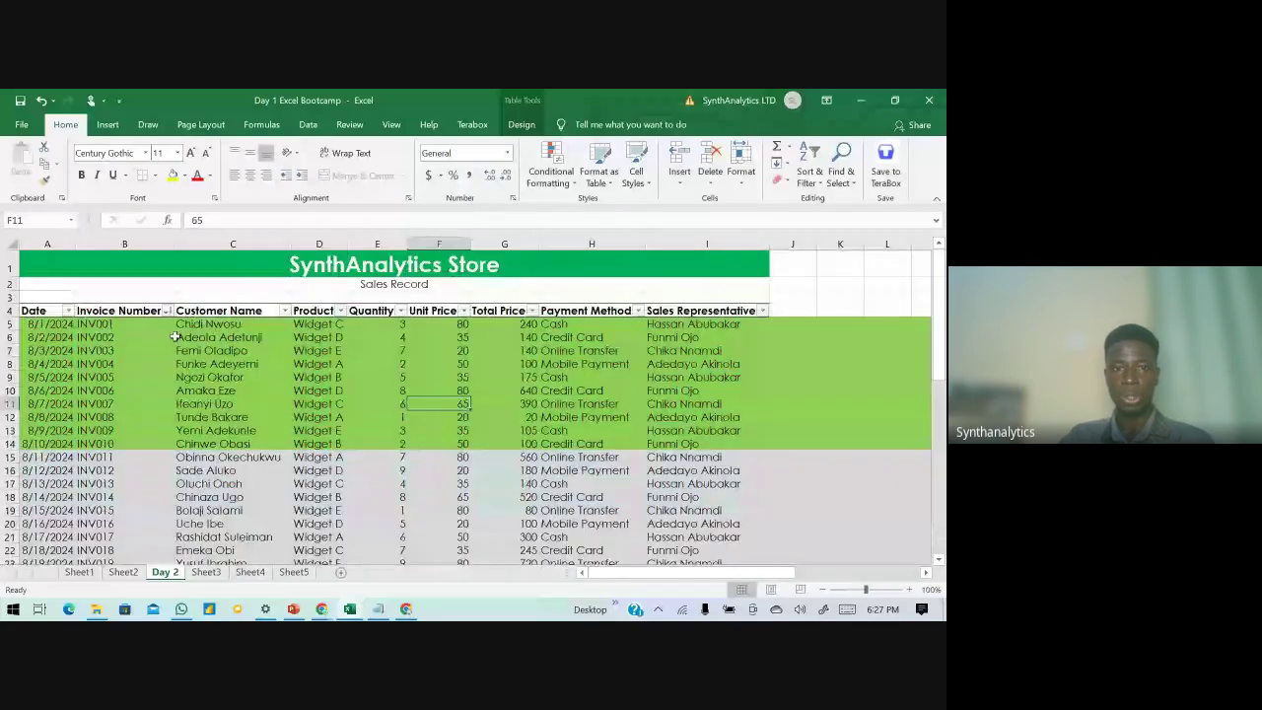
scroll(259, 350, "down", 2)
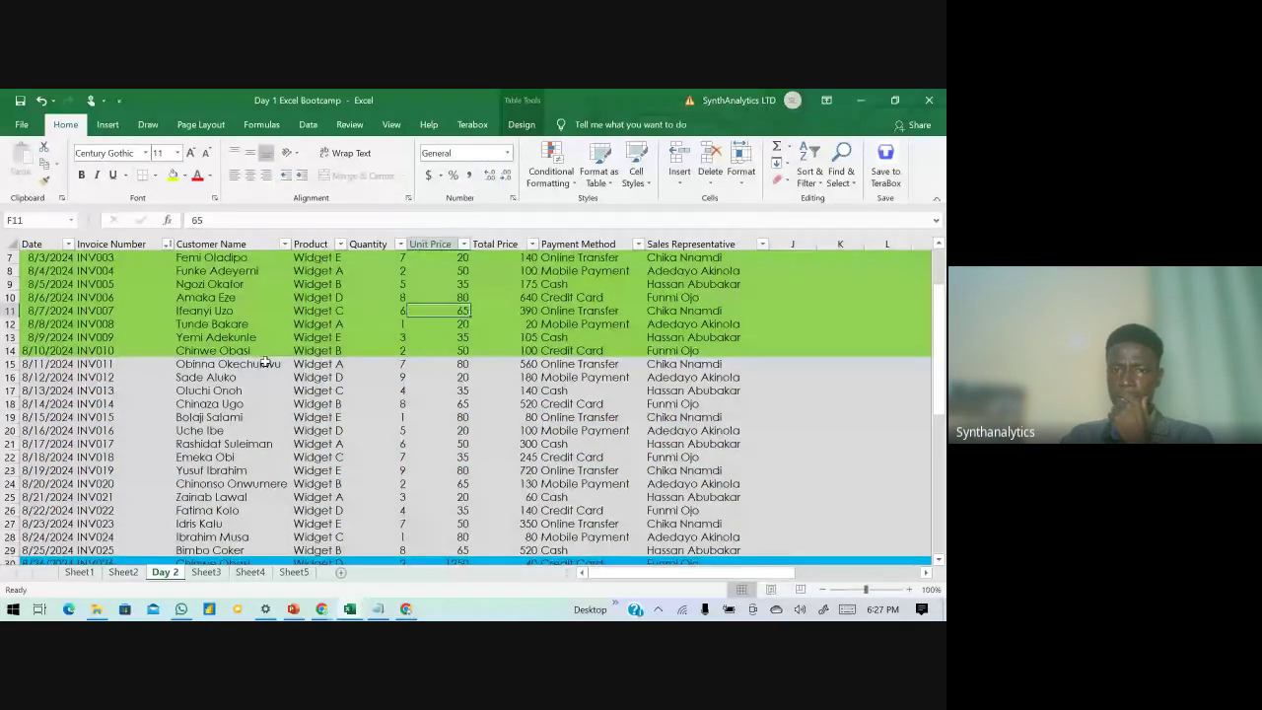
scroll(265, 362, "down", 1)
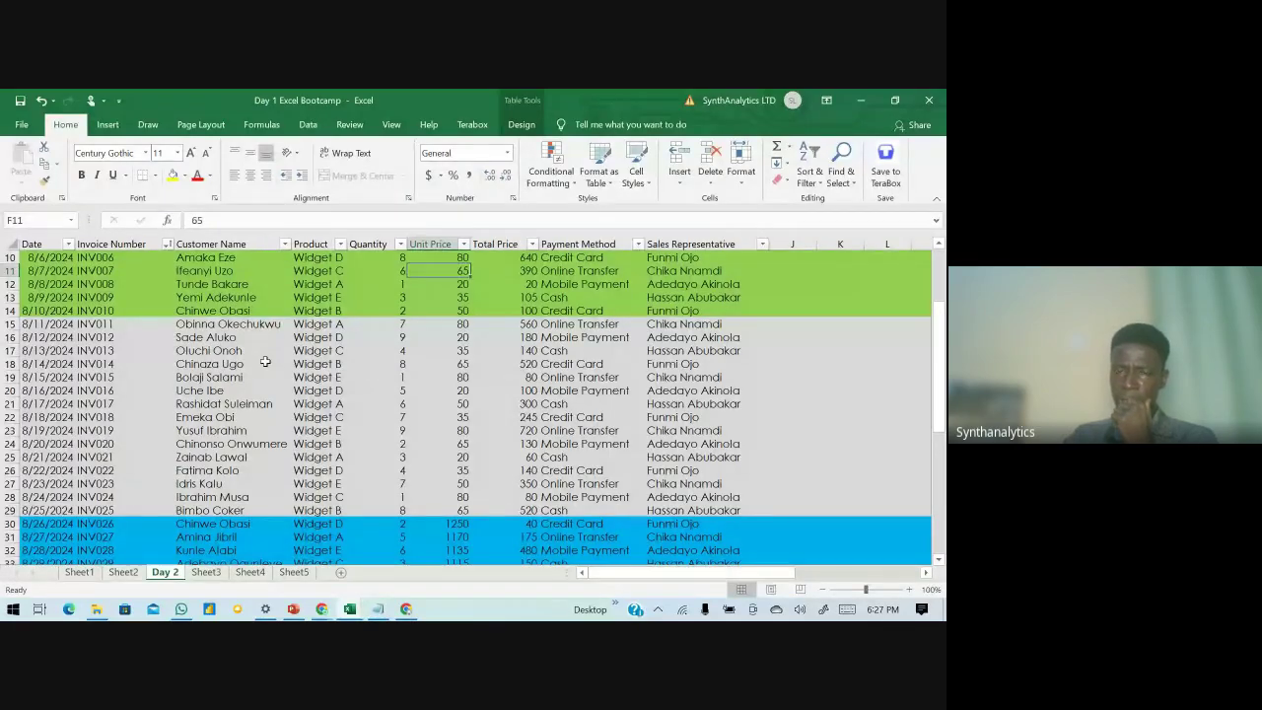
scroll(266, 363, "down", 4)
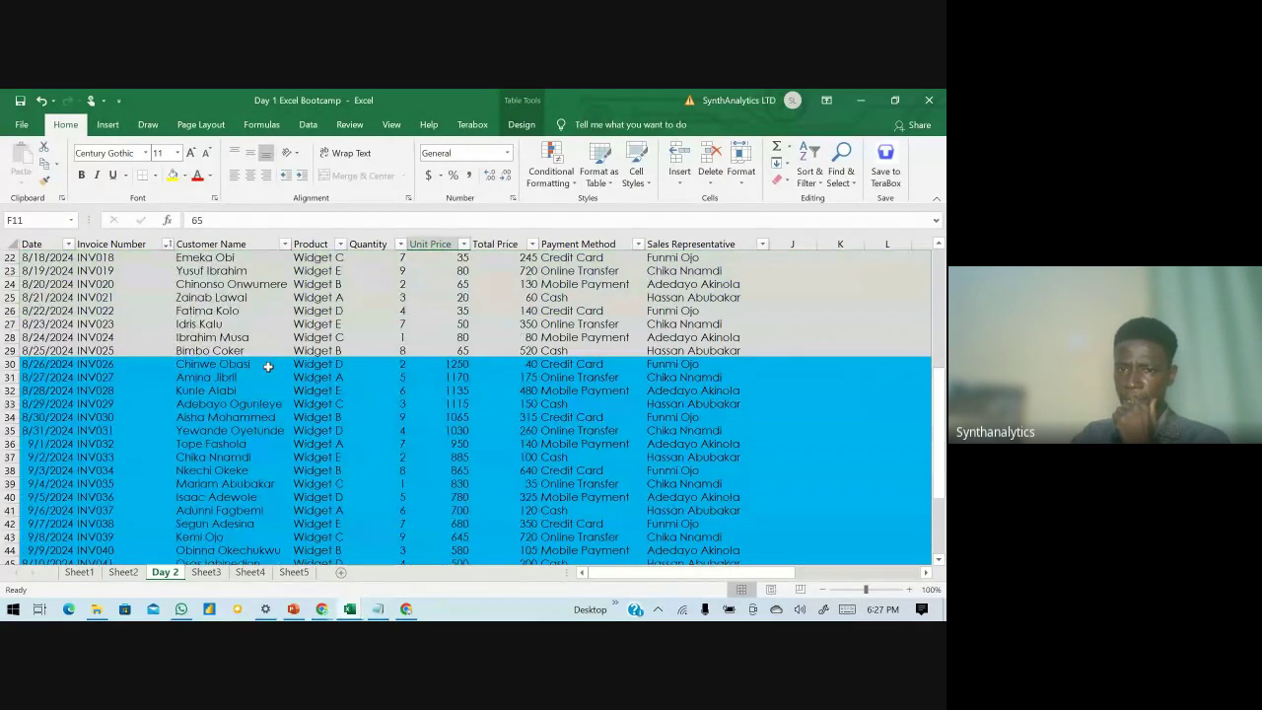
scroll(268, 366, "down", 3)
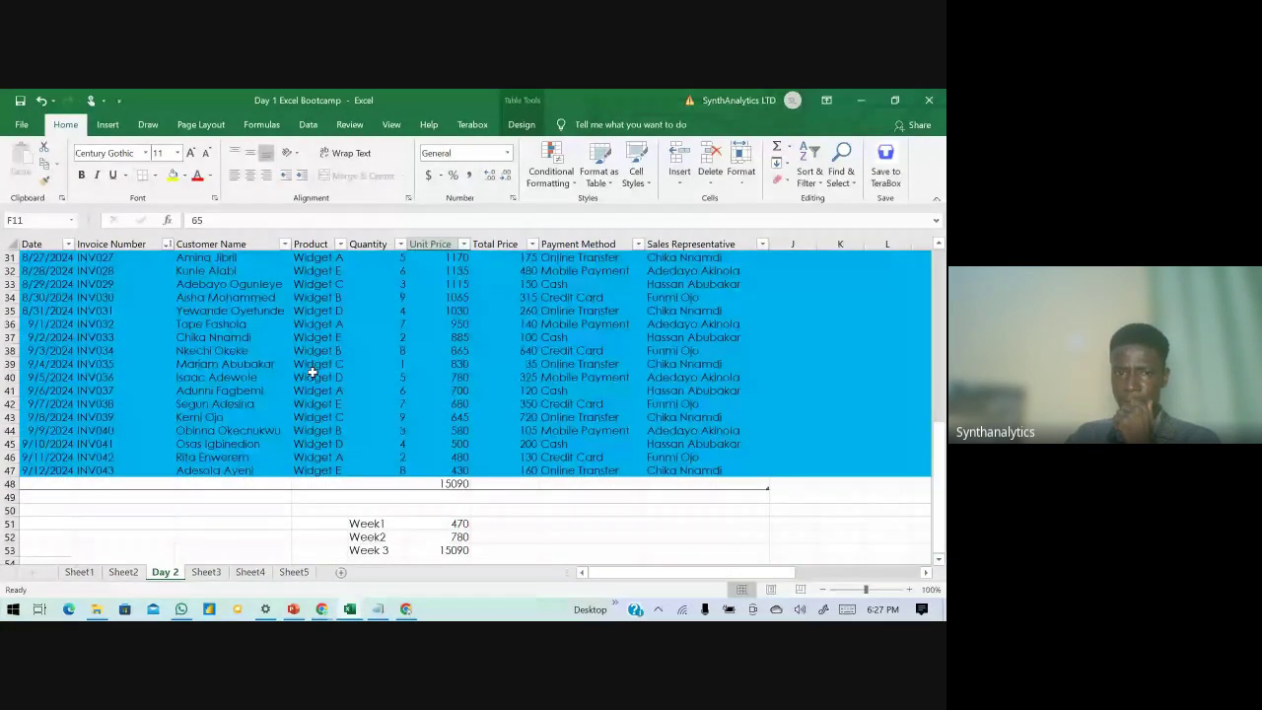
scroll(312, 372, "down", 2)
left_click_drag(366, 444, 537, 474)
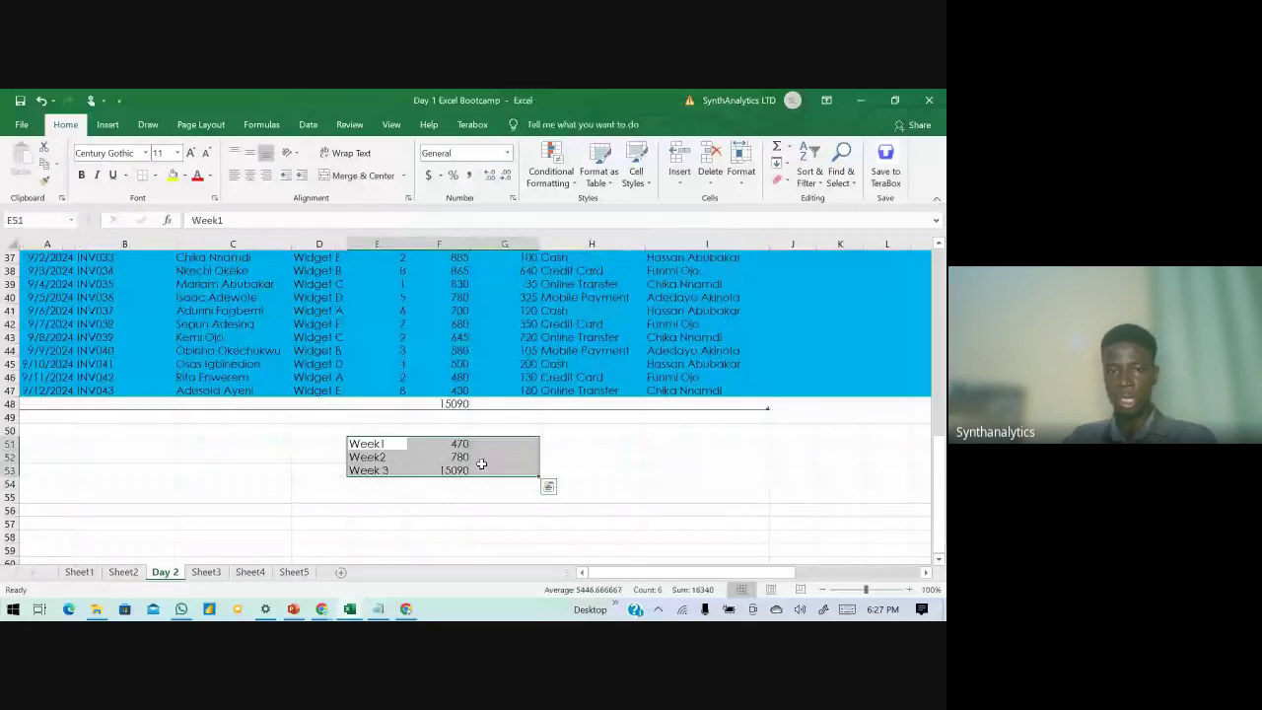
key("Delete")
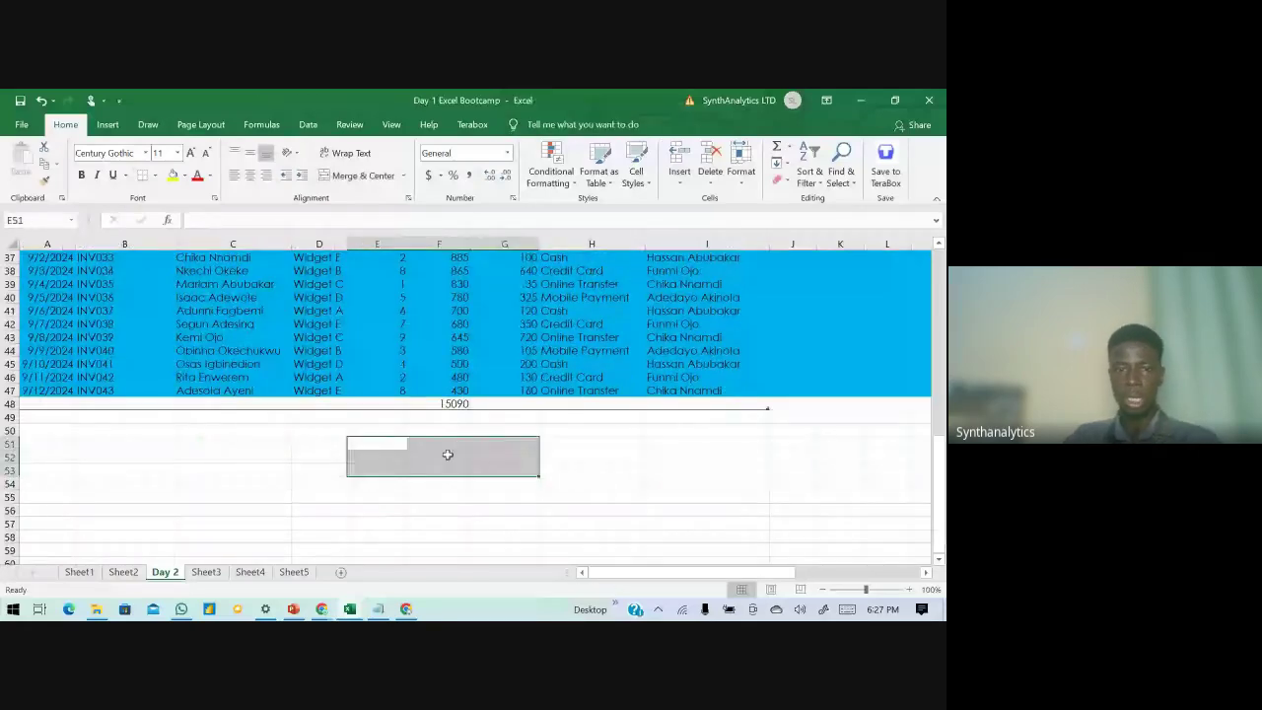
- Enter the labels sum in B51 and If in B52 below the sales records
left_click(146, 444)
type("sum")
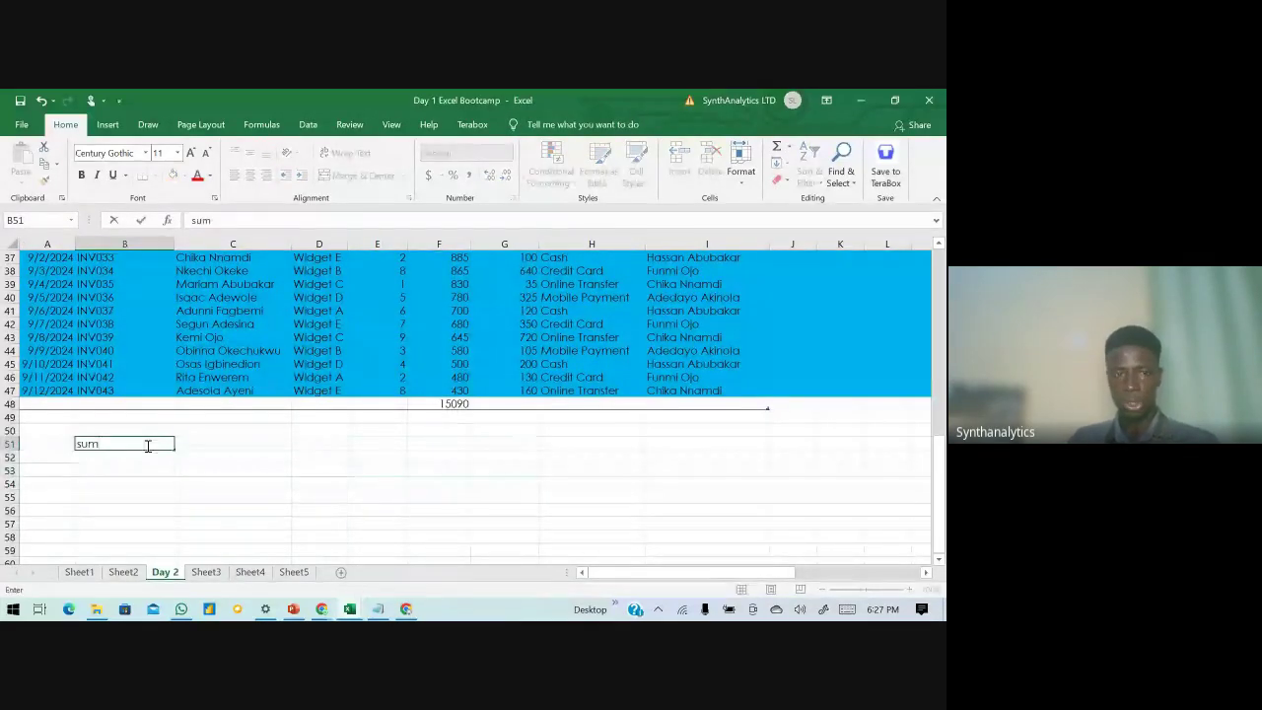
key("Return")
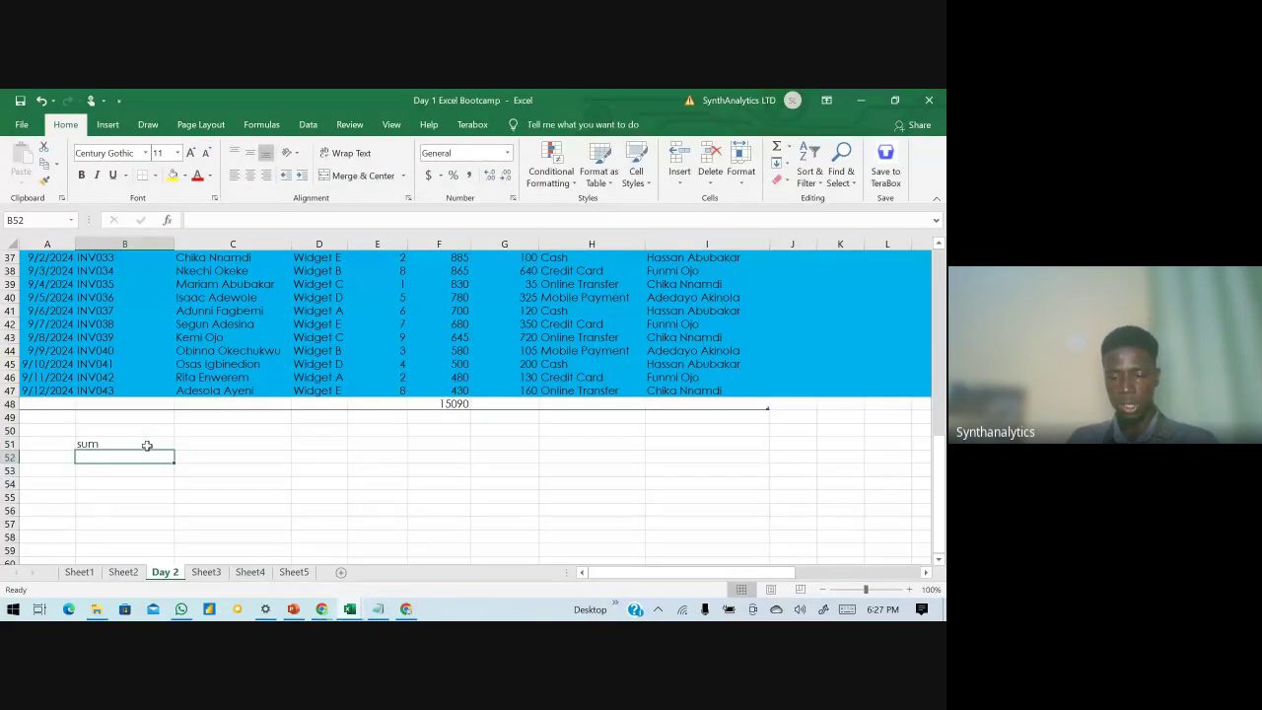
type("=")
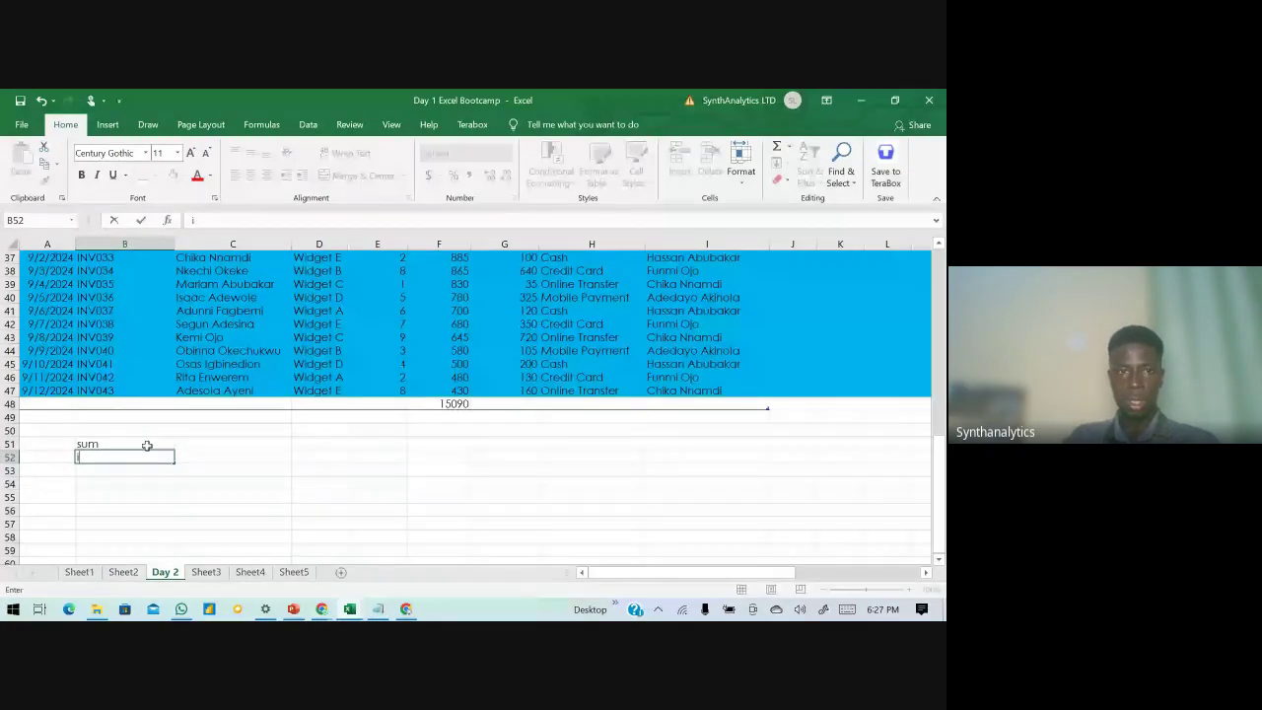
type("f")
key("Return")
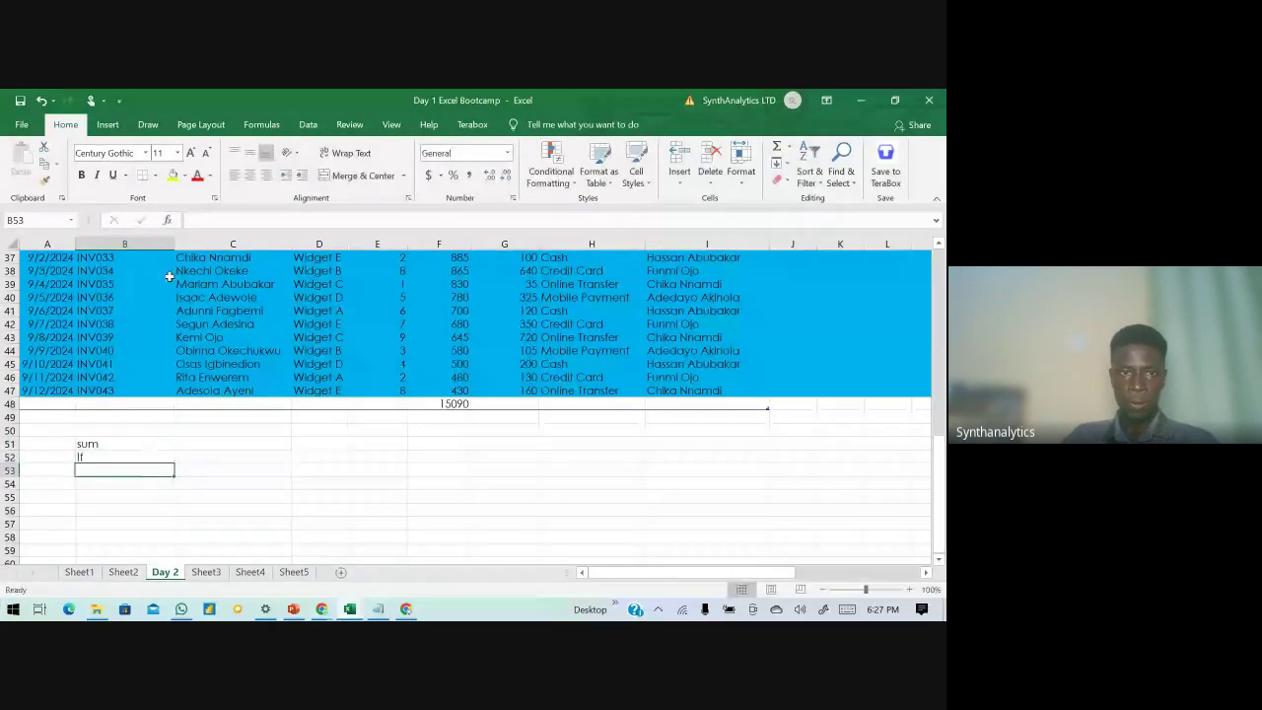
- Examine the functions offered in the AutoSum, Financial, Logical, Text and Lookup & Reference categories without inserting any
left_click(261, 125)
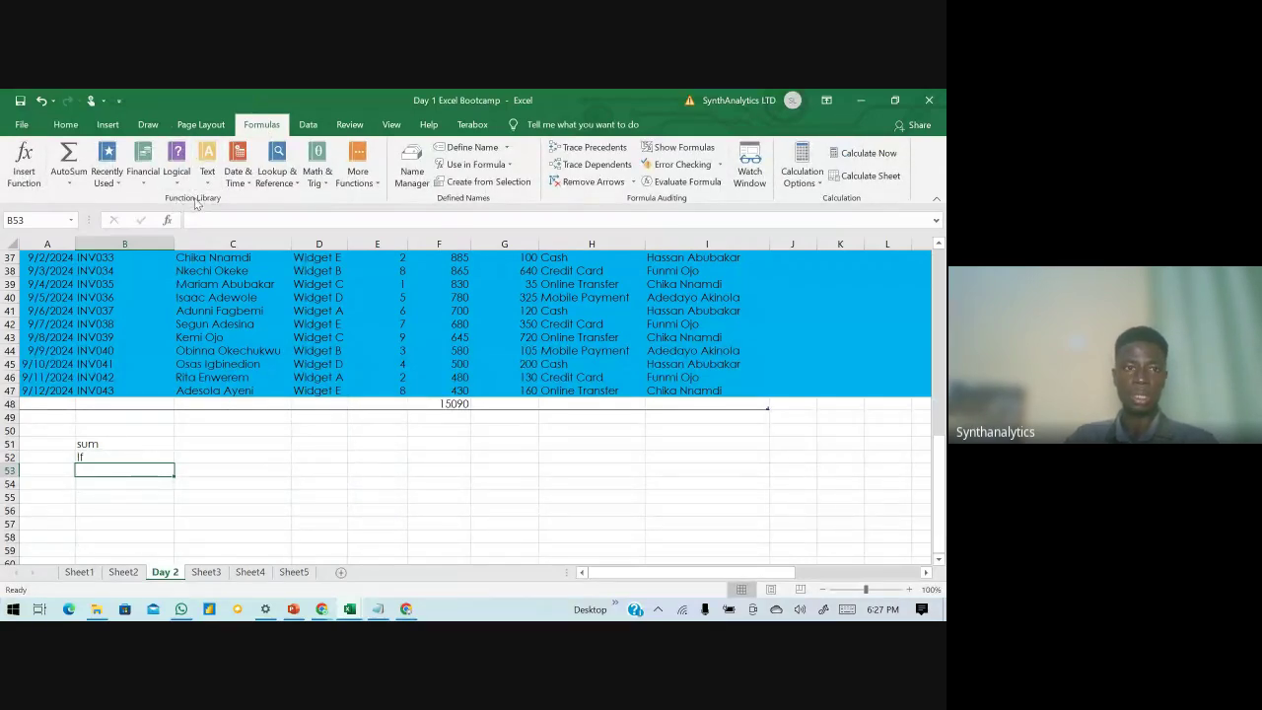
left_click(83, 185)
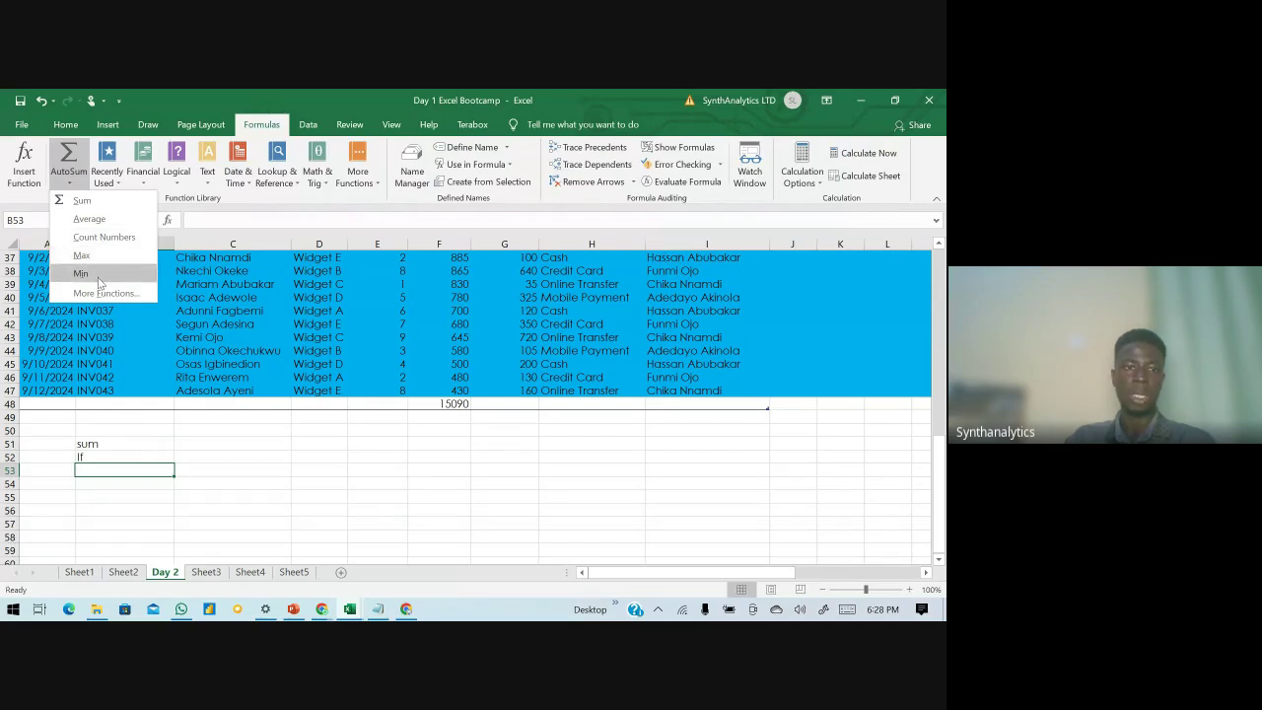
left_click(117, 182)
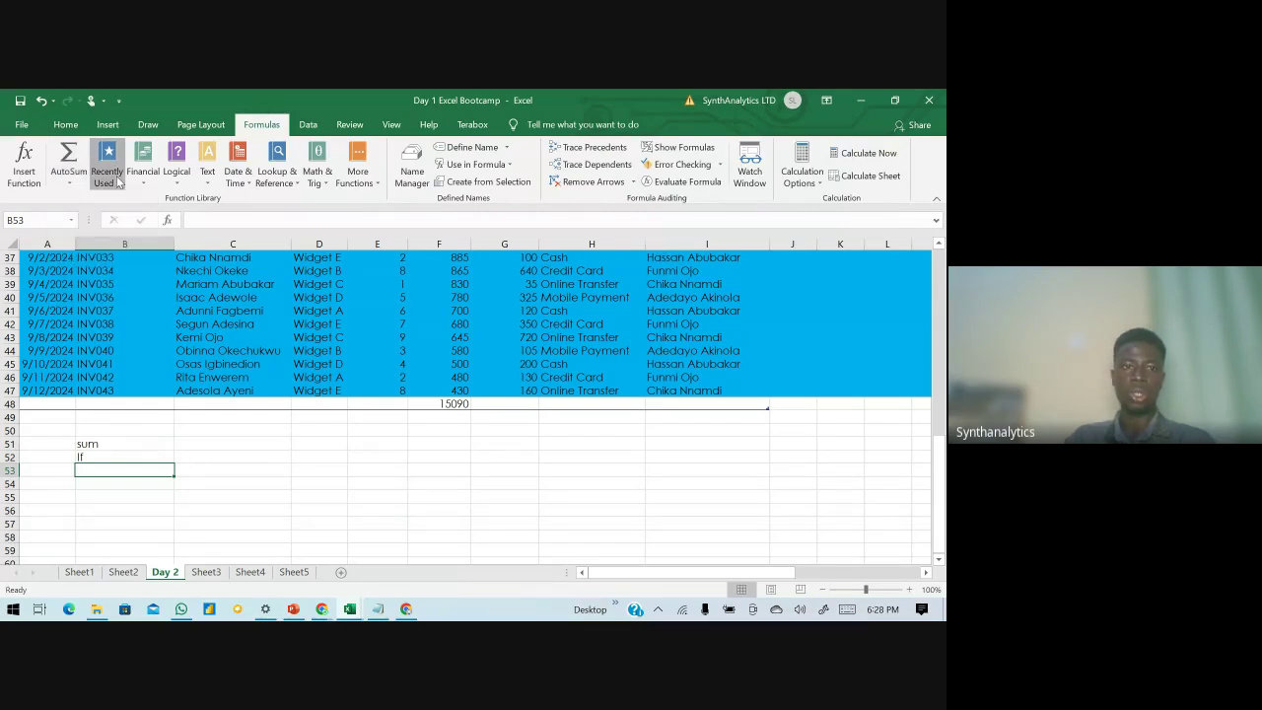
left_click(146, 182)
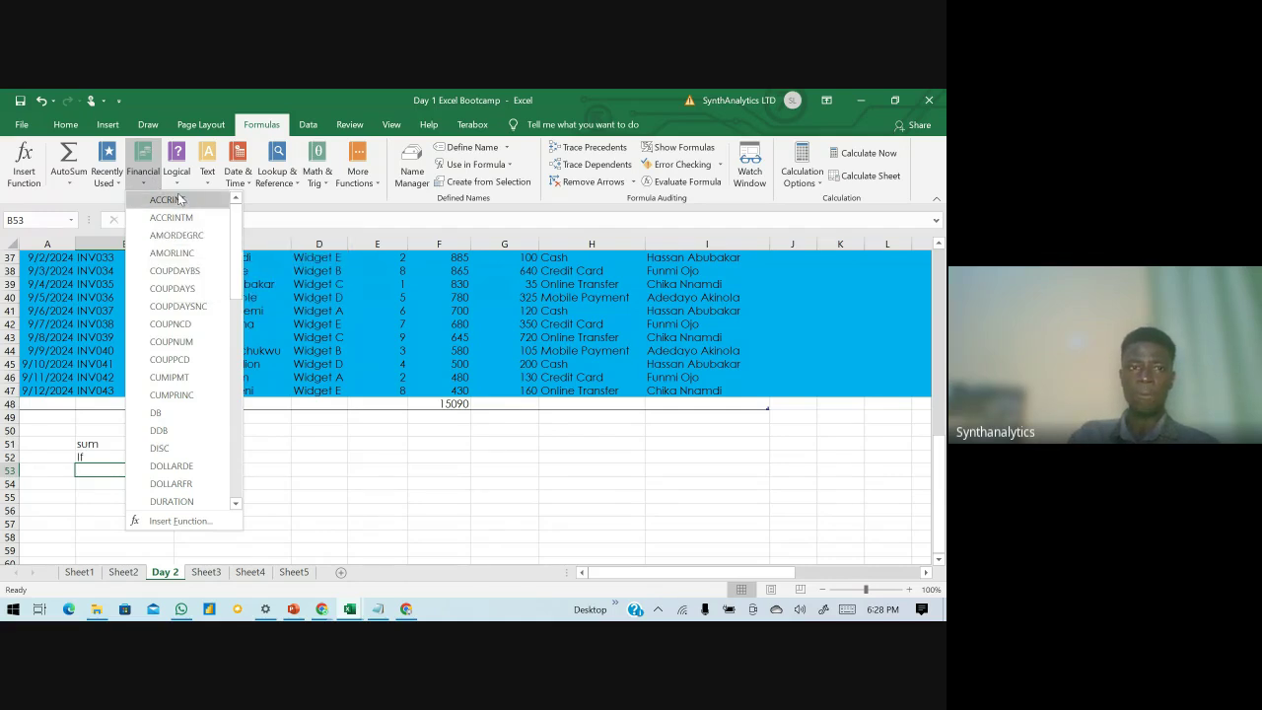
left_click(158, 184)
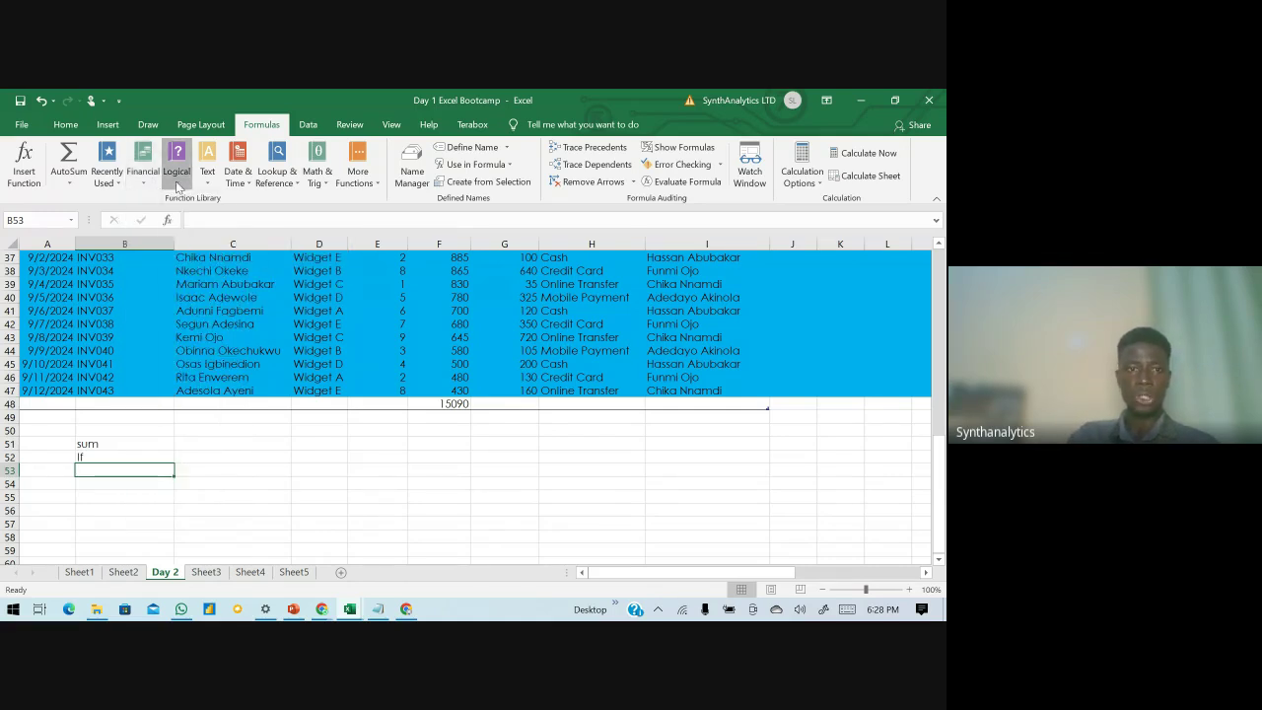
left_click(177, 175)
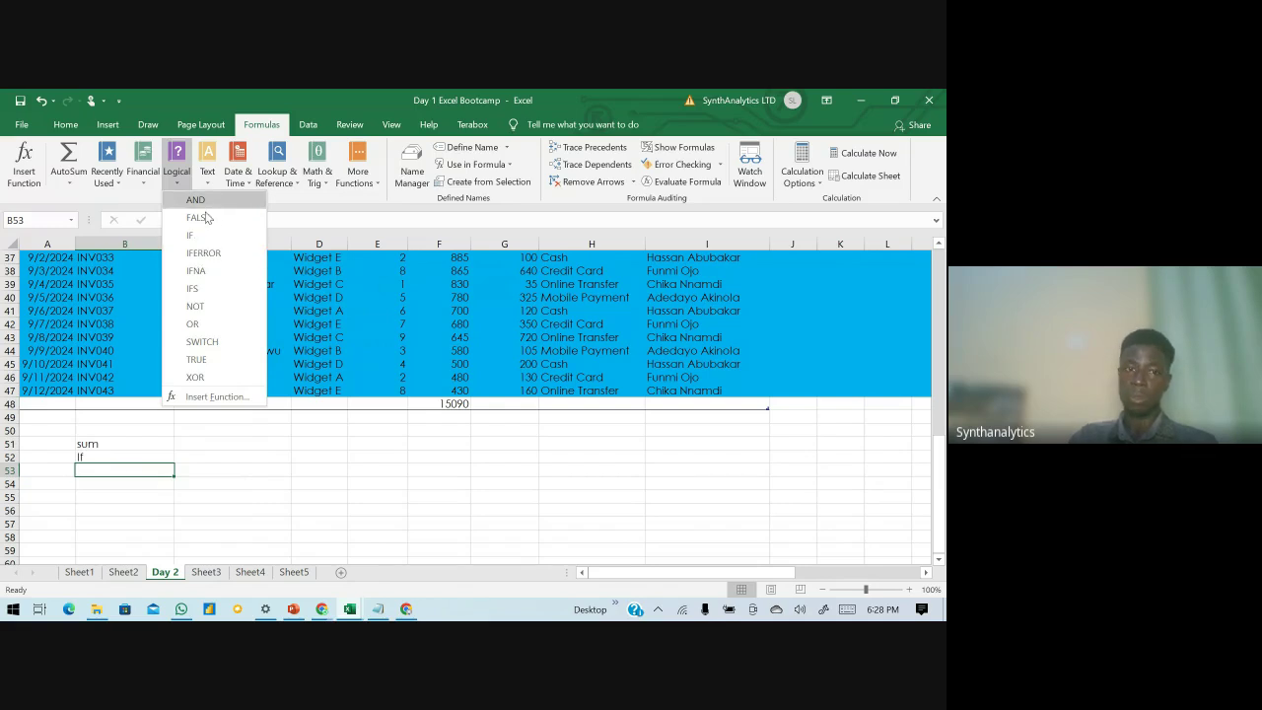
left_click(207, 177)
left_click(207, 177)
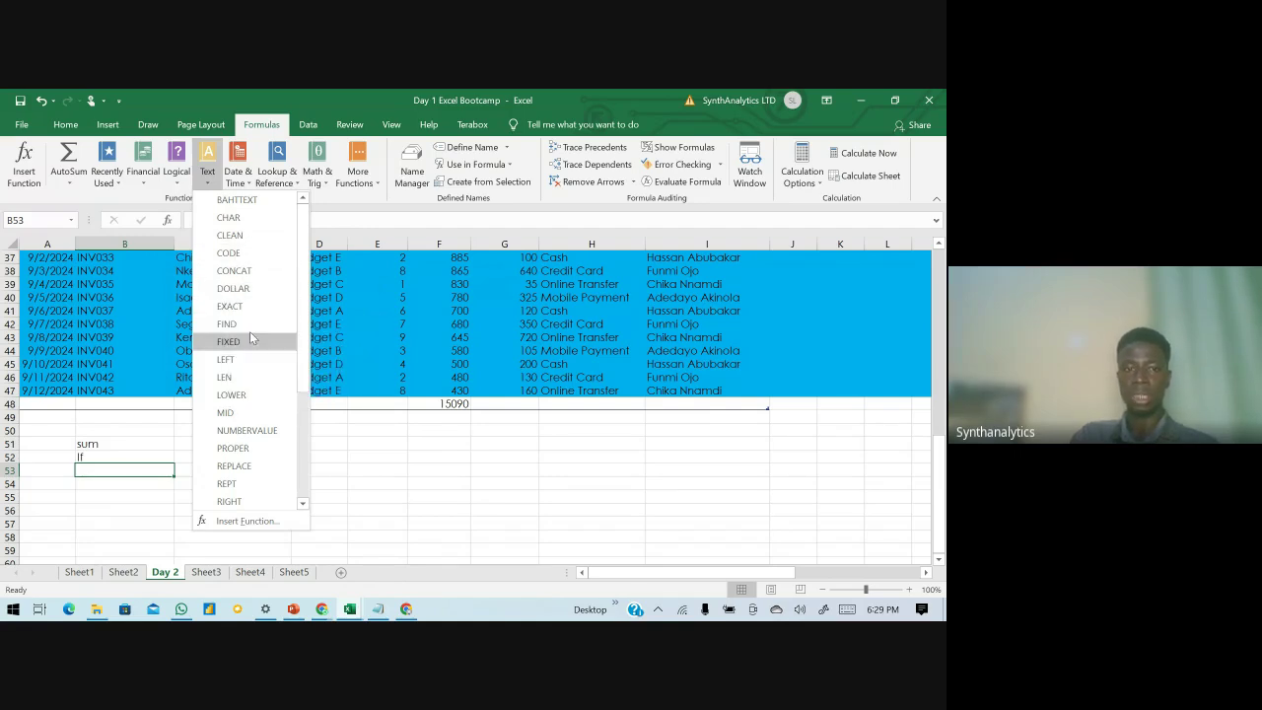
left_click(237, 177)
left_click(275, 177)
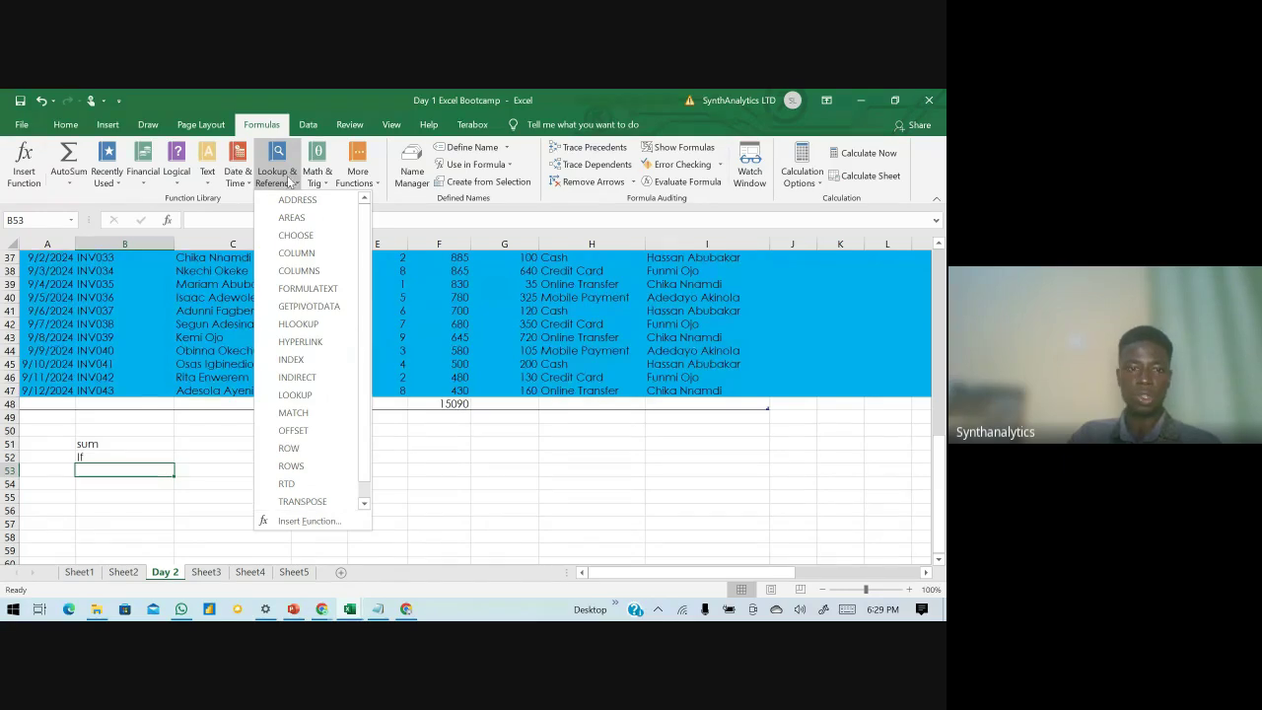
scroll(317, 406, "down", 1)
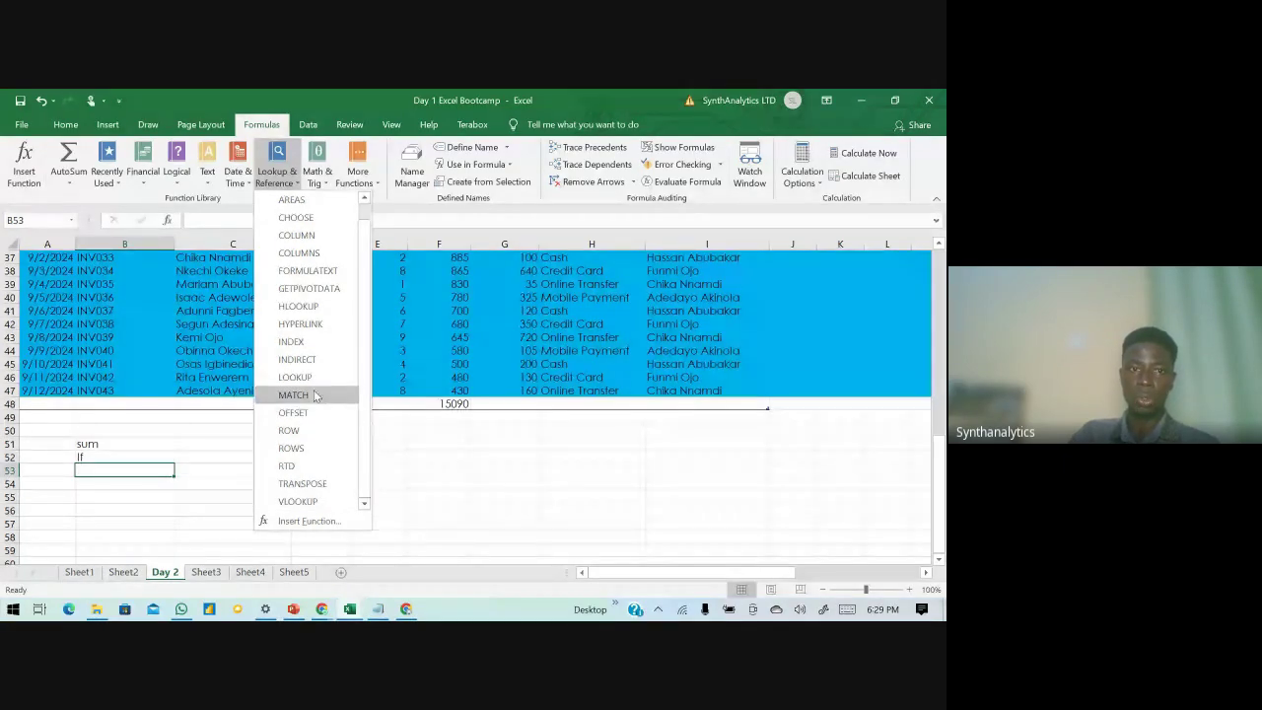
- Examine the Math & Trig functions through SUM and SUMIF, and the Statistical functions, without inserting any
left_click(313, 177)
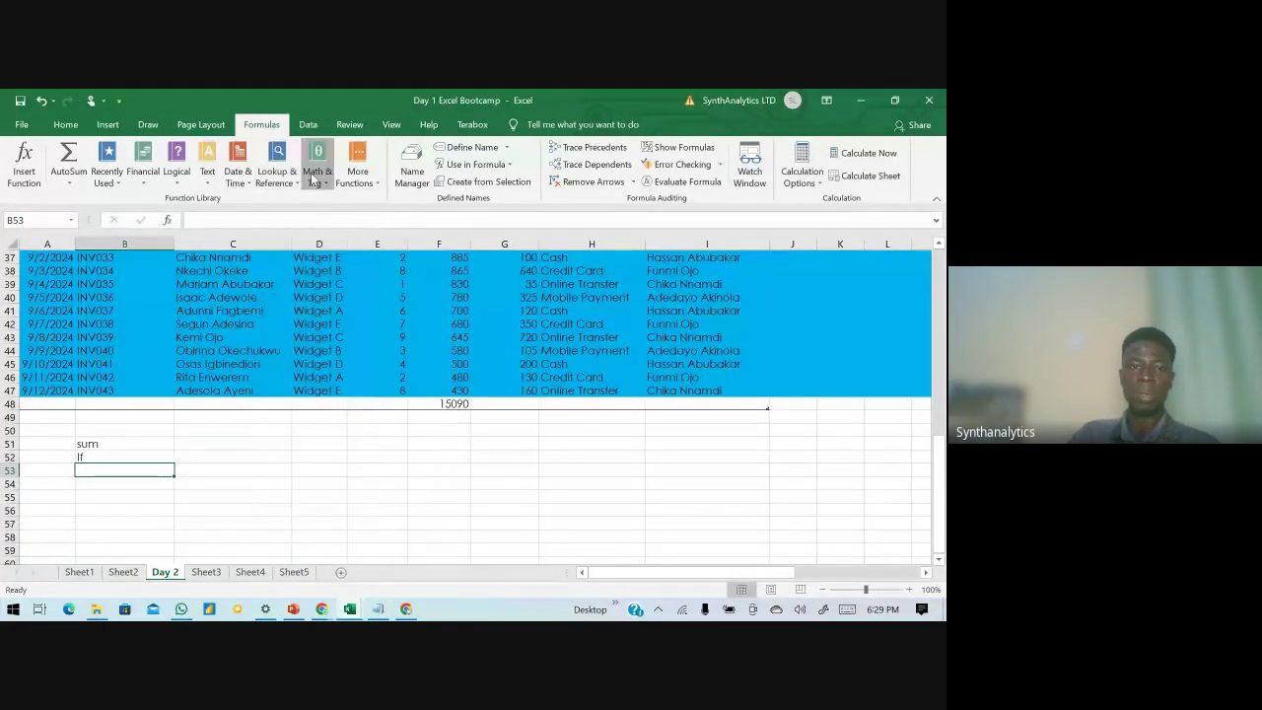
left_click(314, 178)
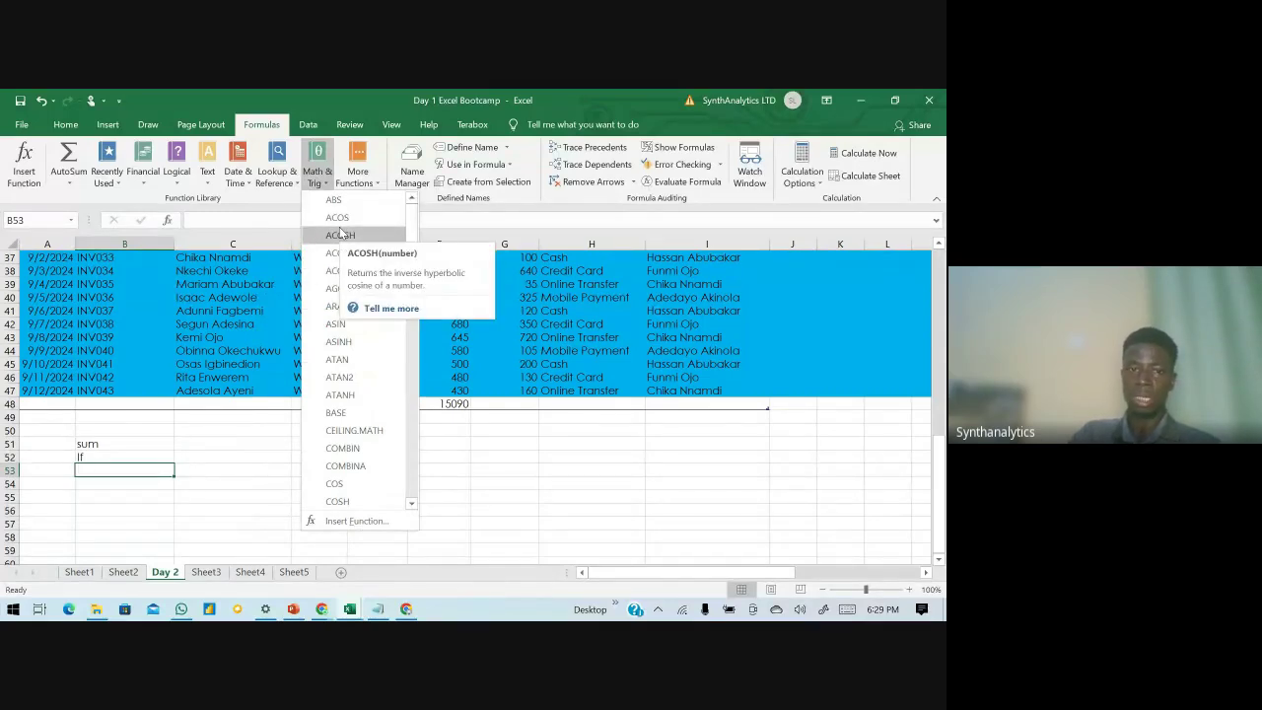
scroll(336, 325, "down", 4)
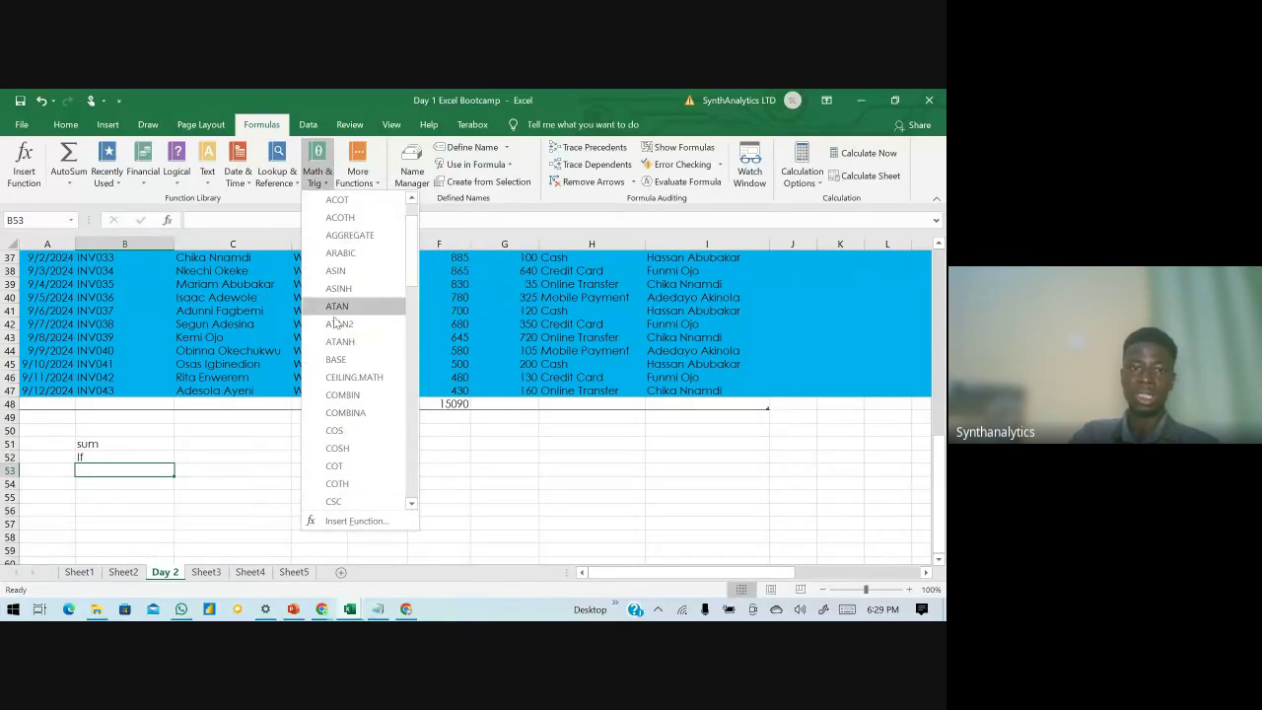
scroll(336, 352, "down", 7)
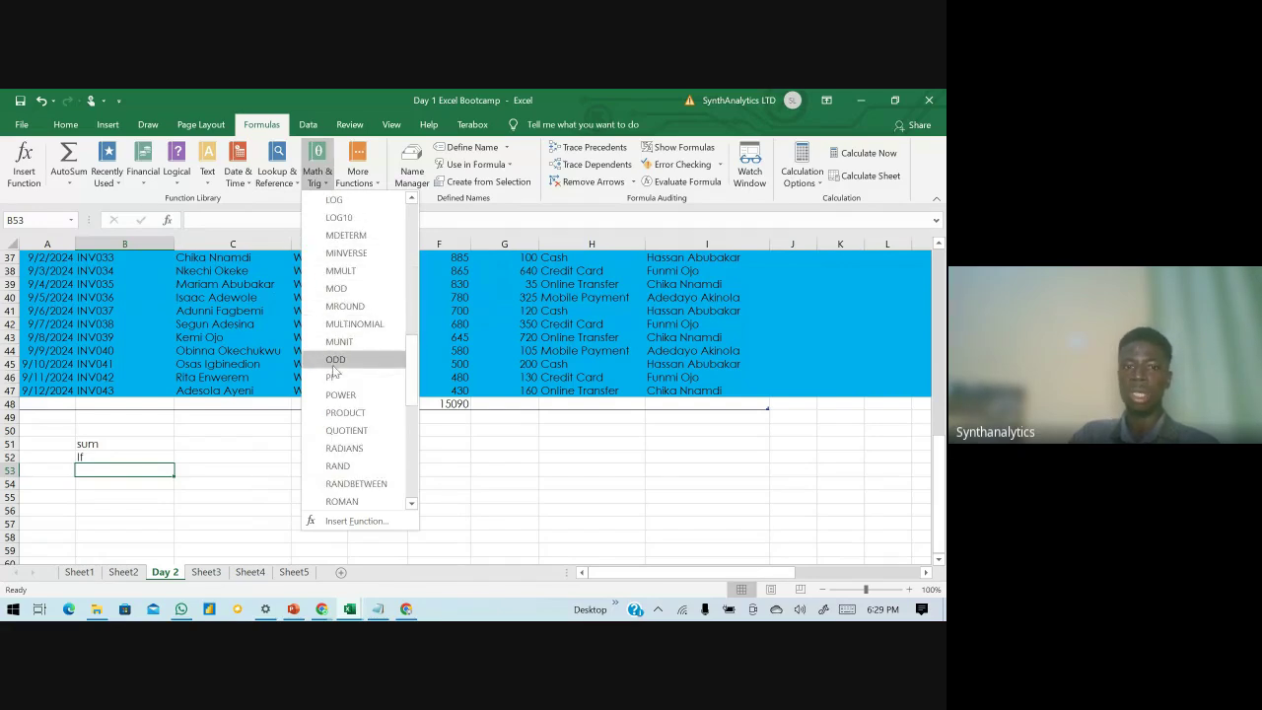
scroll(334, 394, "down", 3)
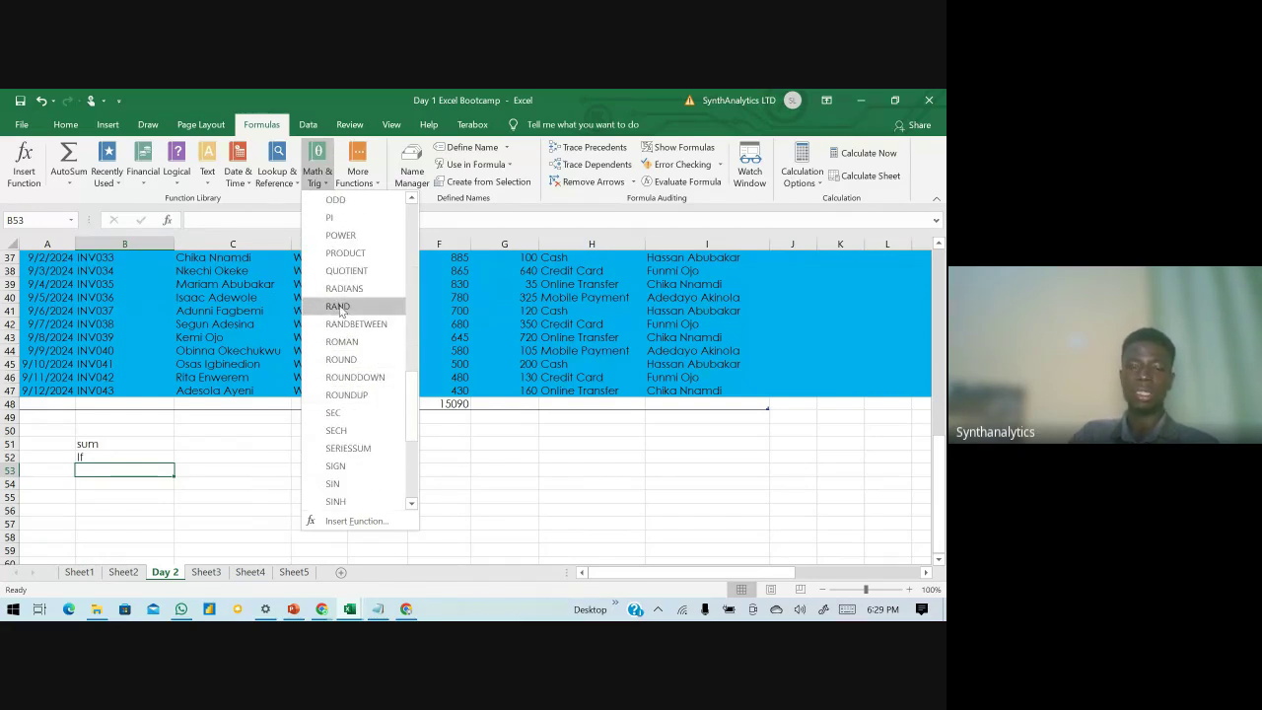
scroll(338, 366, "down", 3)
scroll(340, 374, "down", 2)
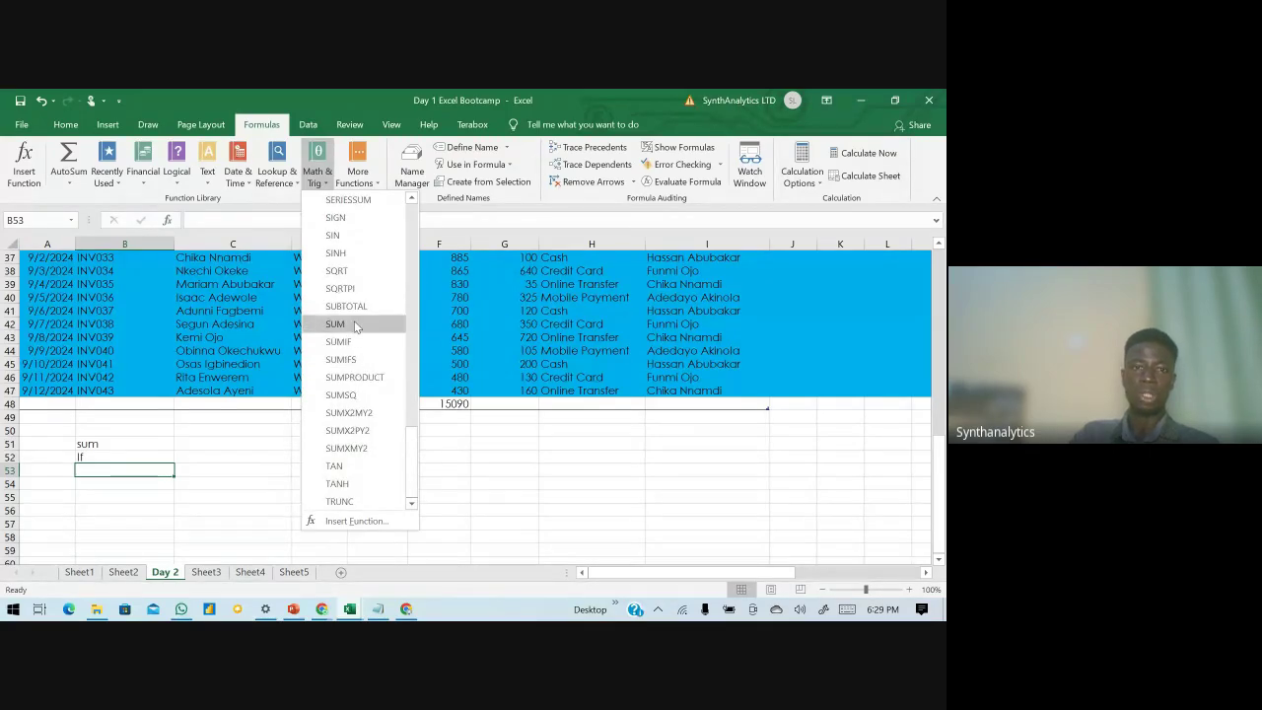
left_click(367, 183)
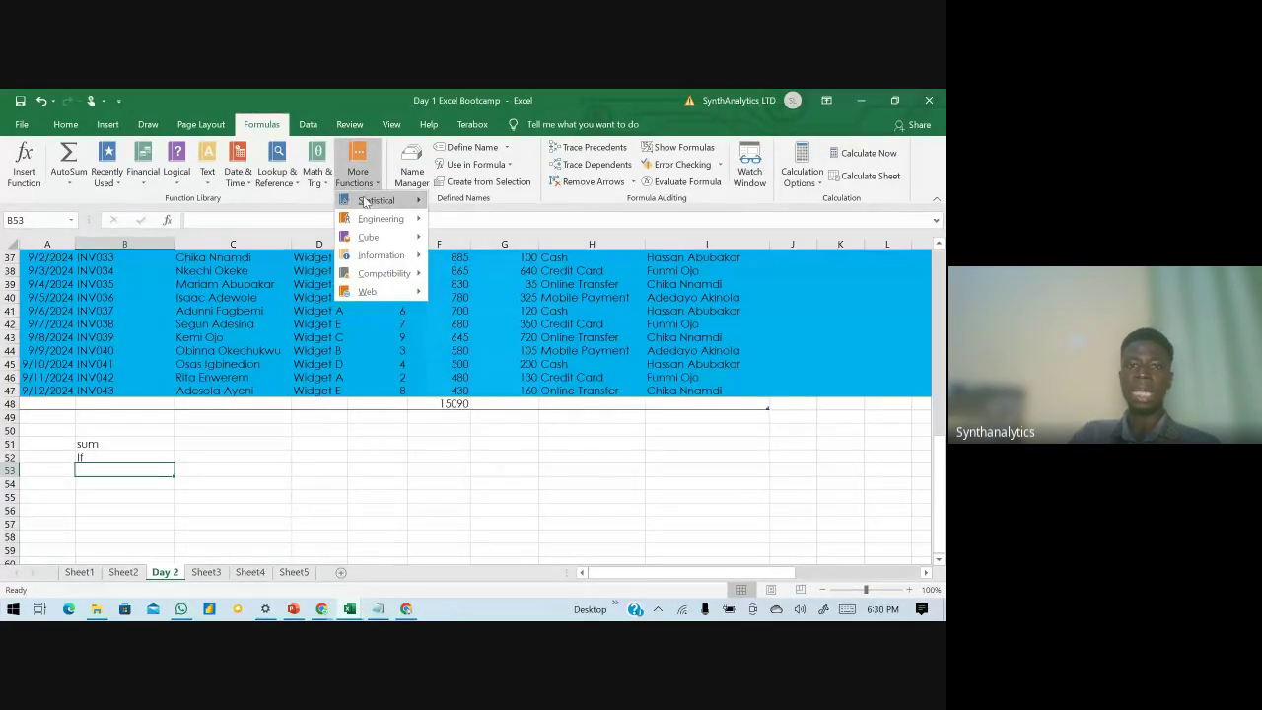
mouse_move(363, 202)
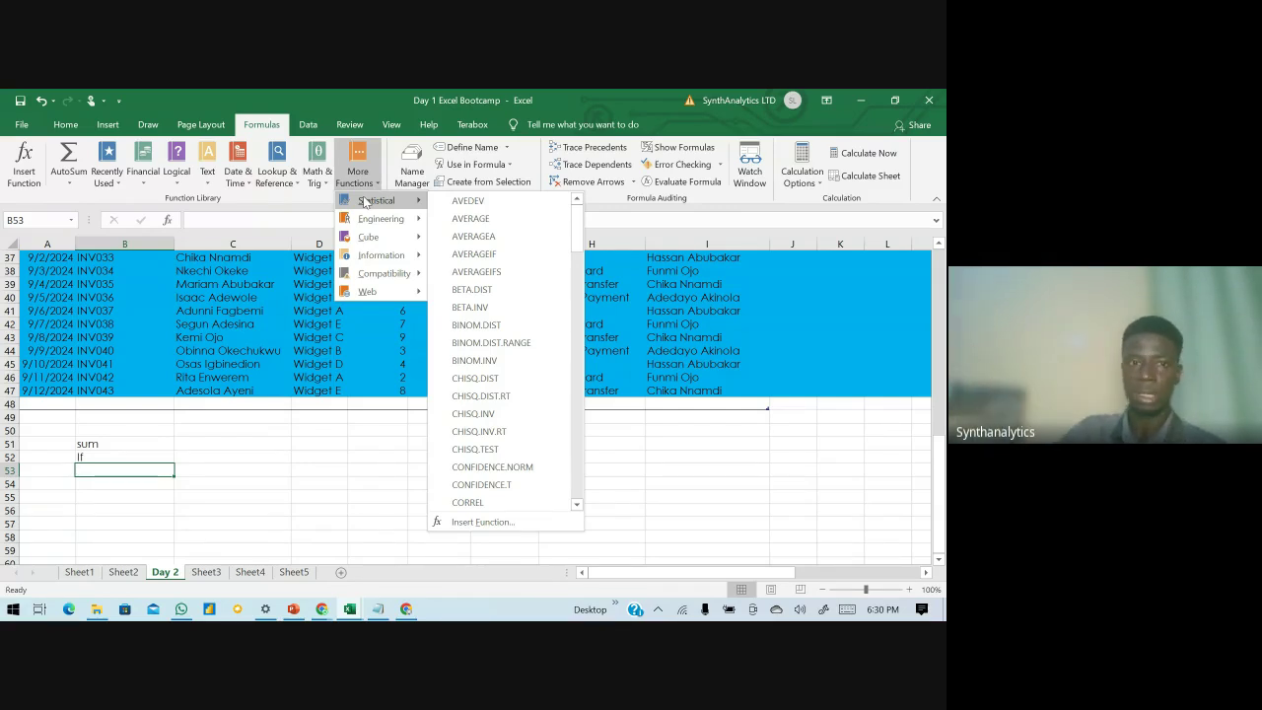
left_click(200, 352)
- Delete the sum and If labels from cells B51 and B52
left_click(141, 444)
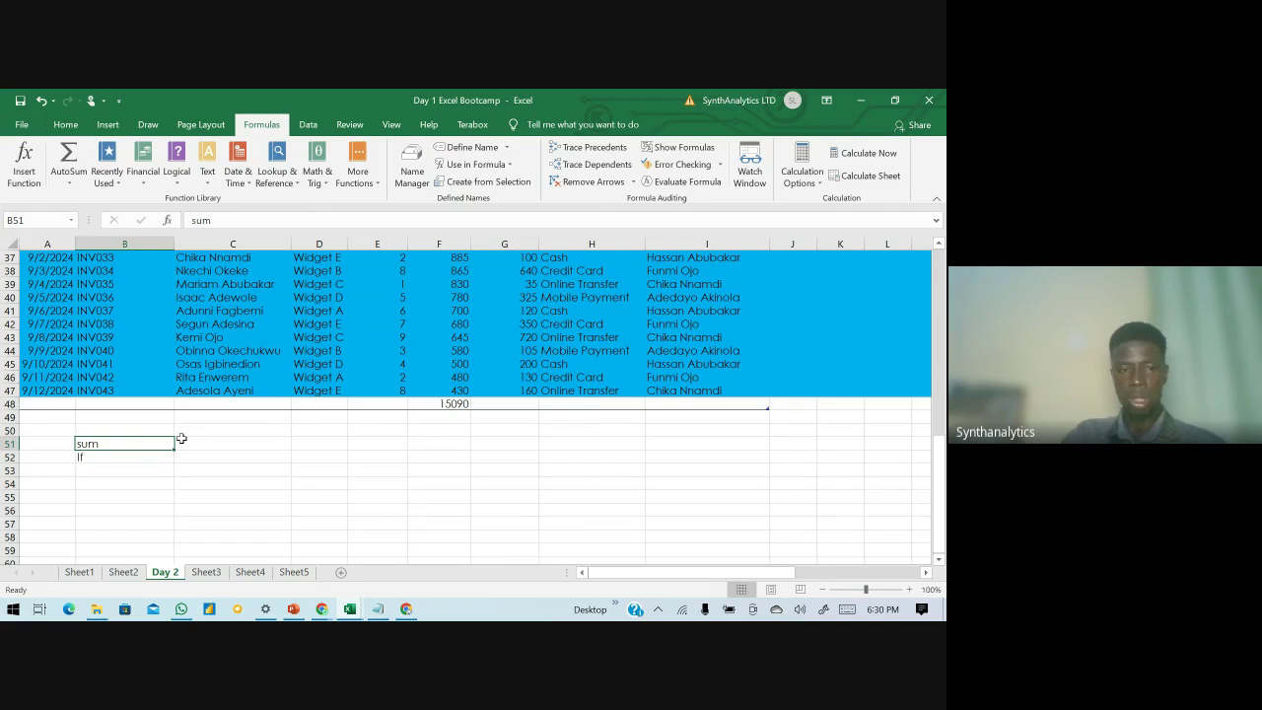
key("Delete")
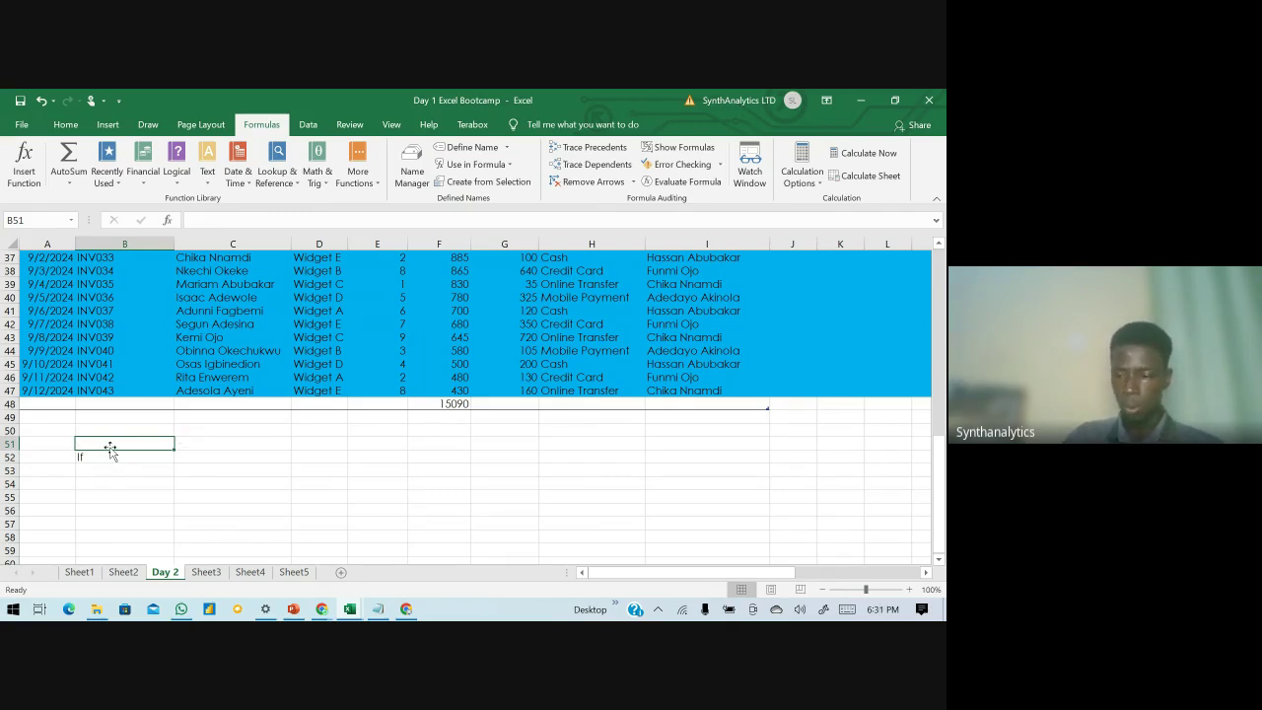
key("Down")
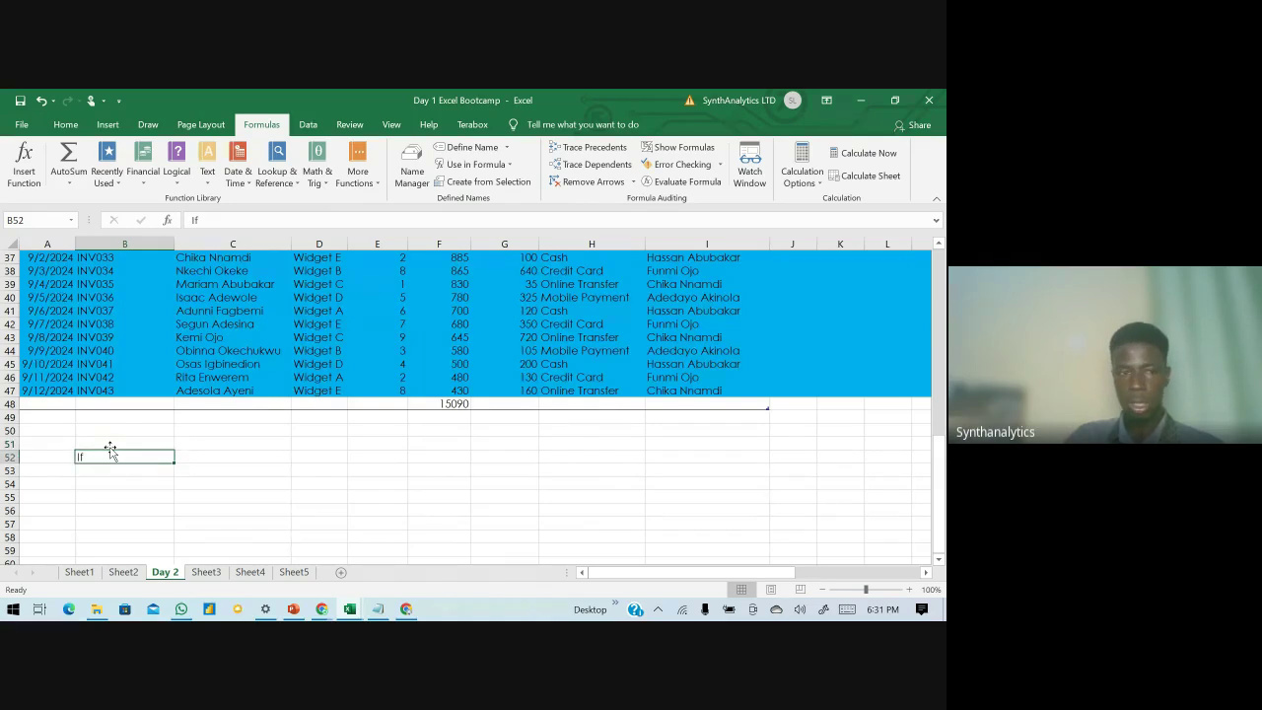
key("Delete")
key("Left")
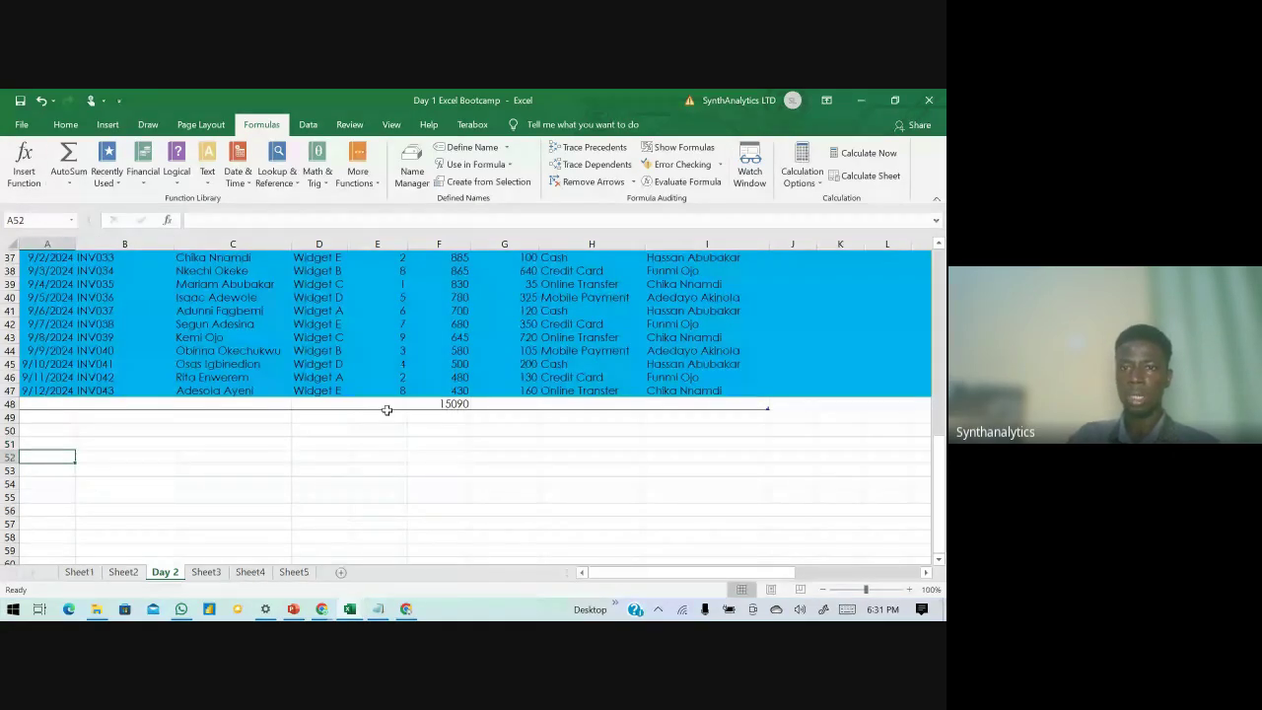
- Return to the start of the sales record and select the empty cell L2 beside the table
scroll(695, 274, "up", 12)
left_click(684, 350)
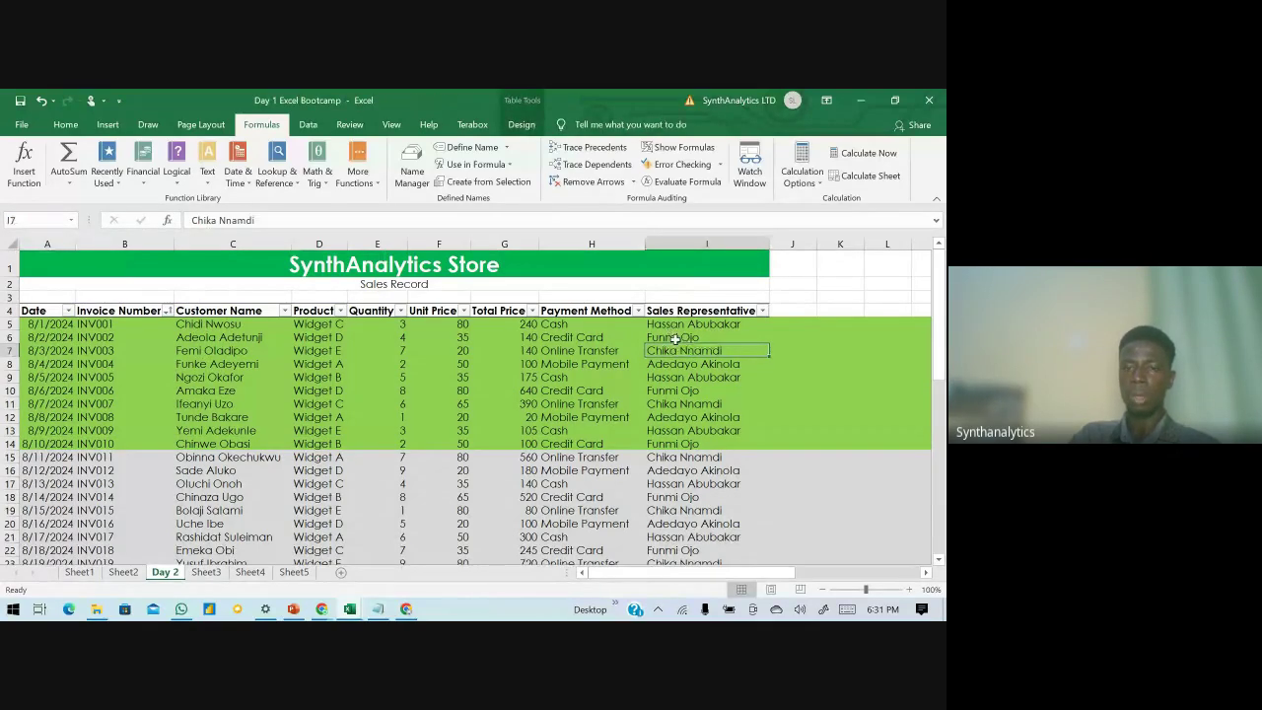
left_click(671, 309)
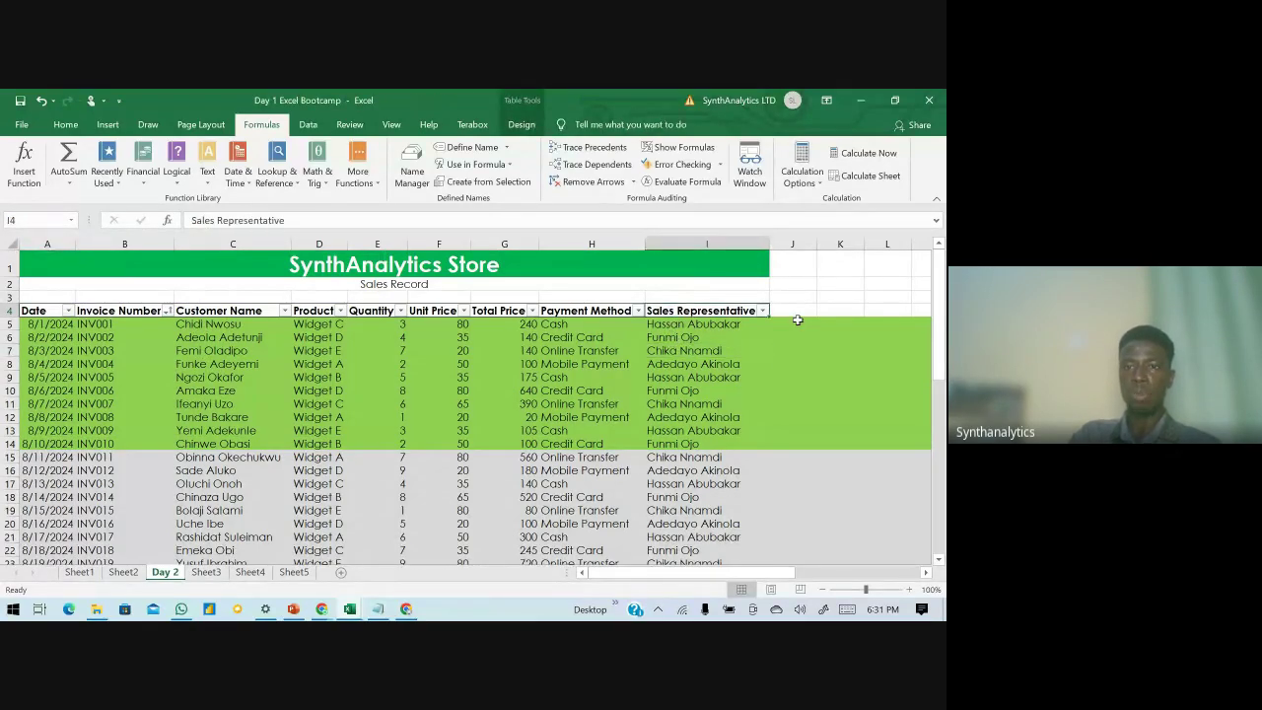
left_click(880, 286)
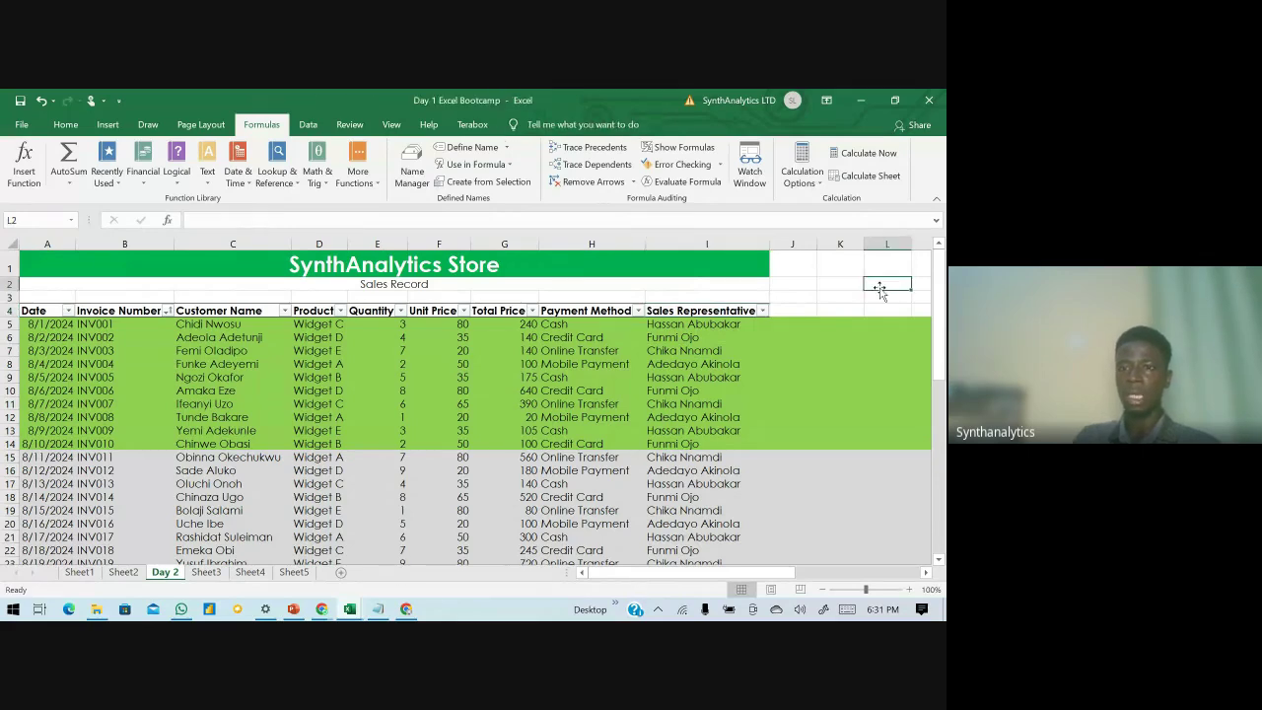
- Enter the label Representative Name Count in cell N1, in the blank area beyond the sales table
key("Right")
key("Up")
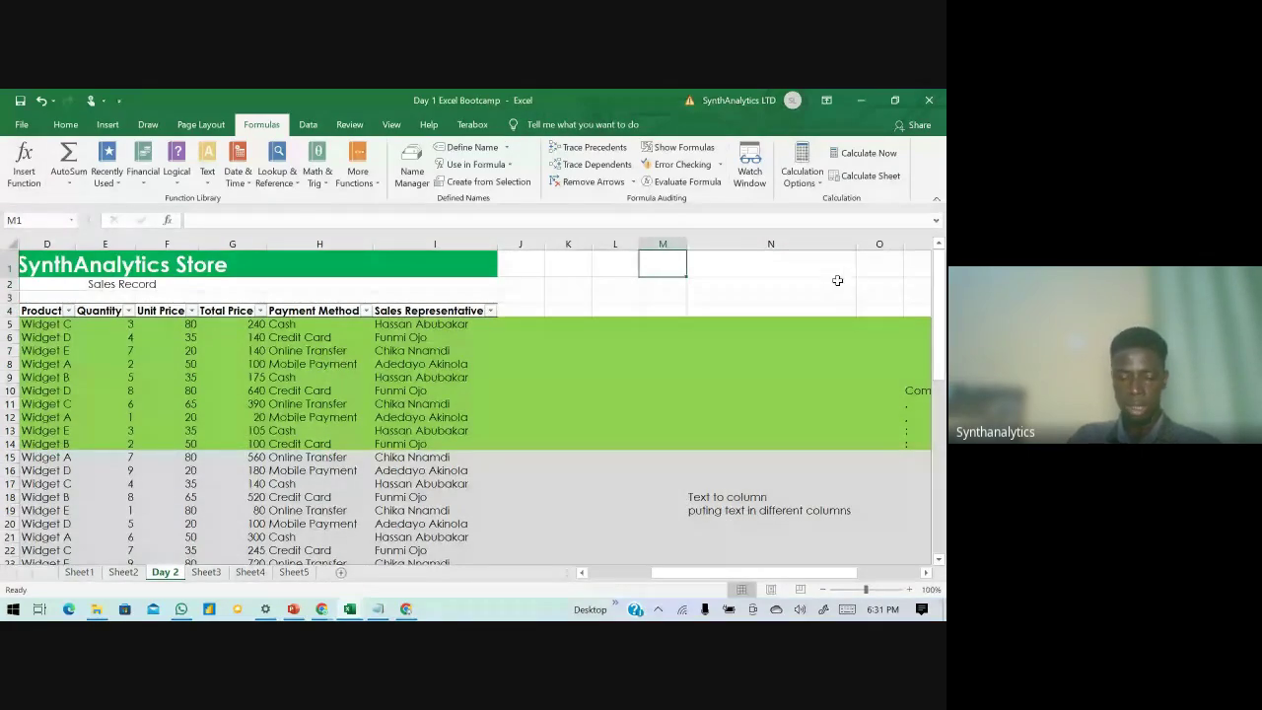
left_click(798, 263)
type("Re")
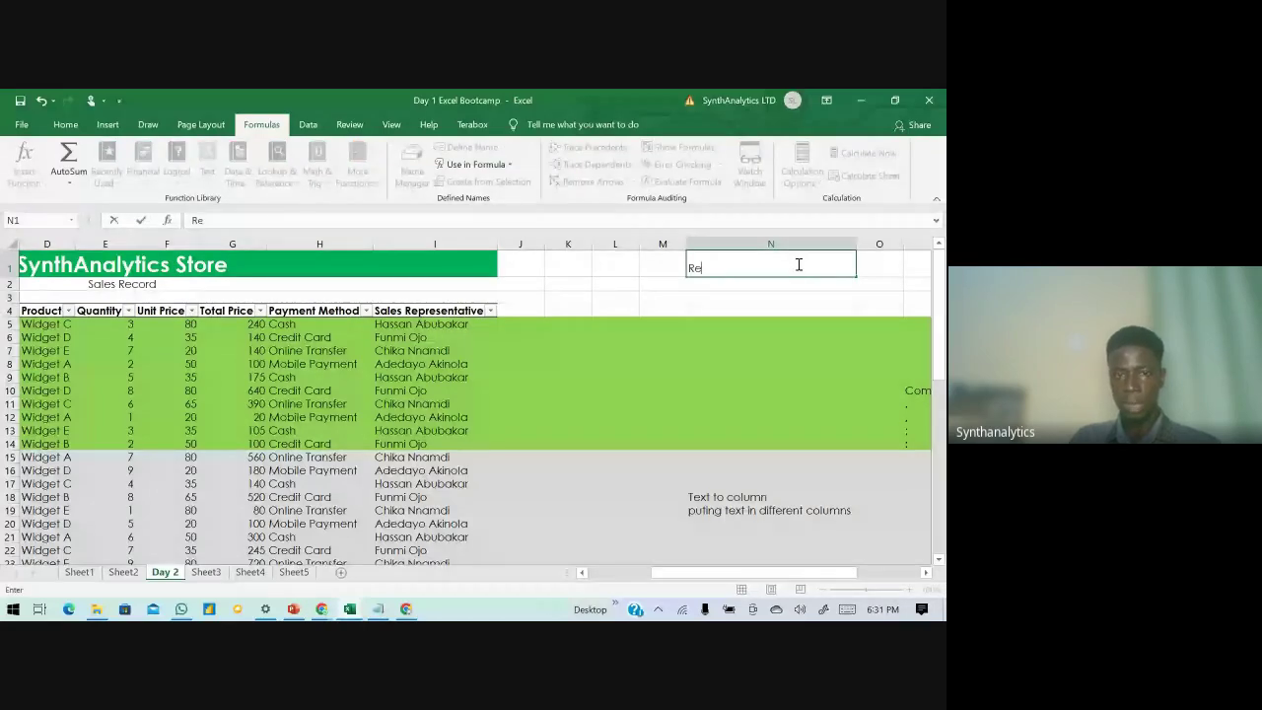
type("pre")
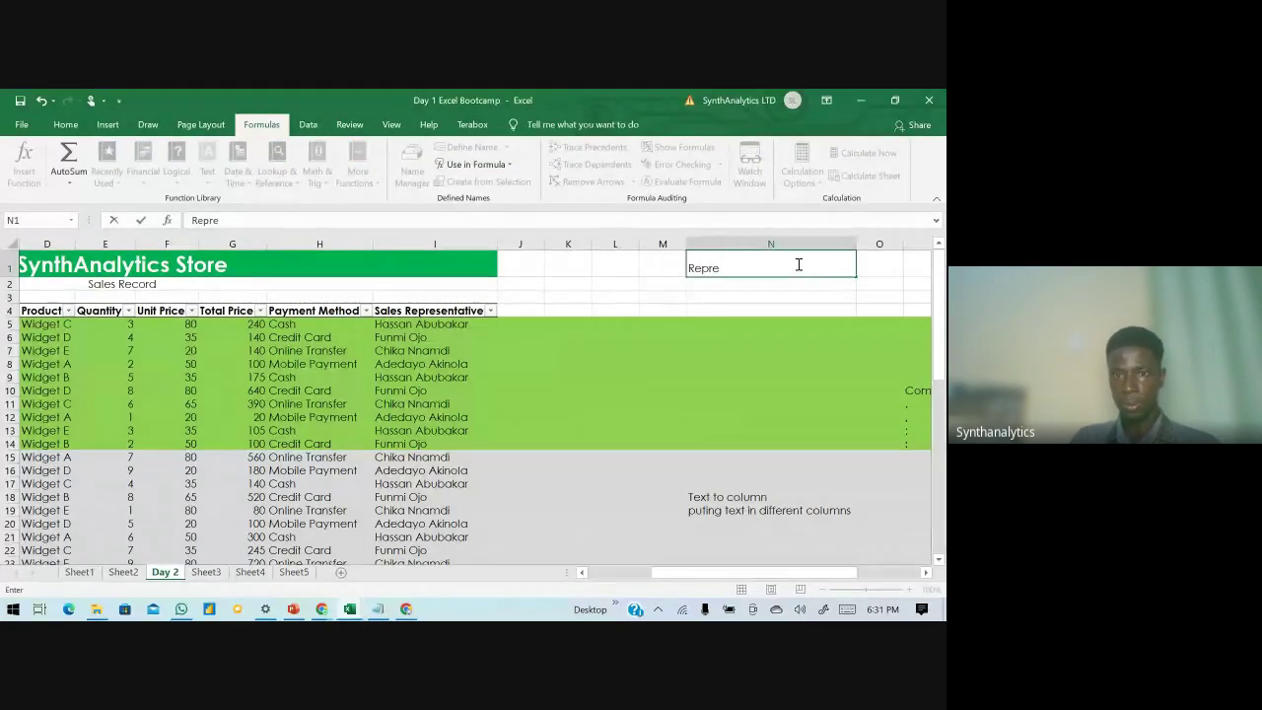
type("sentativ")
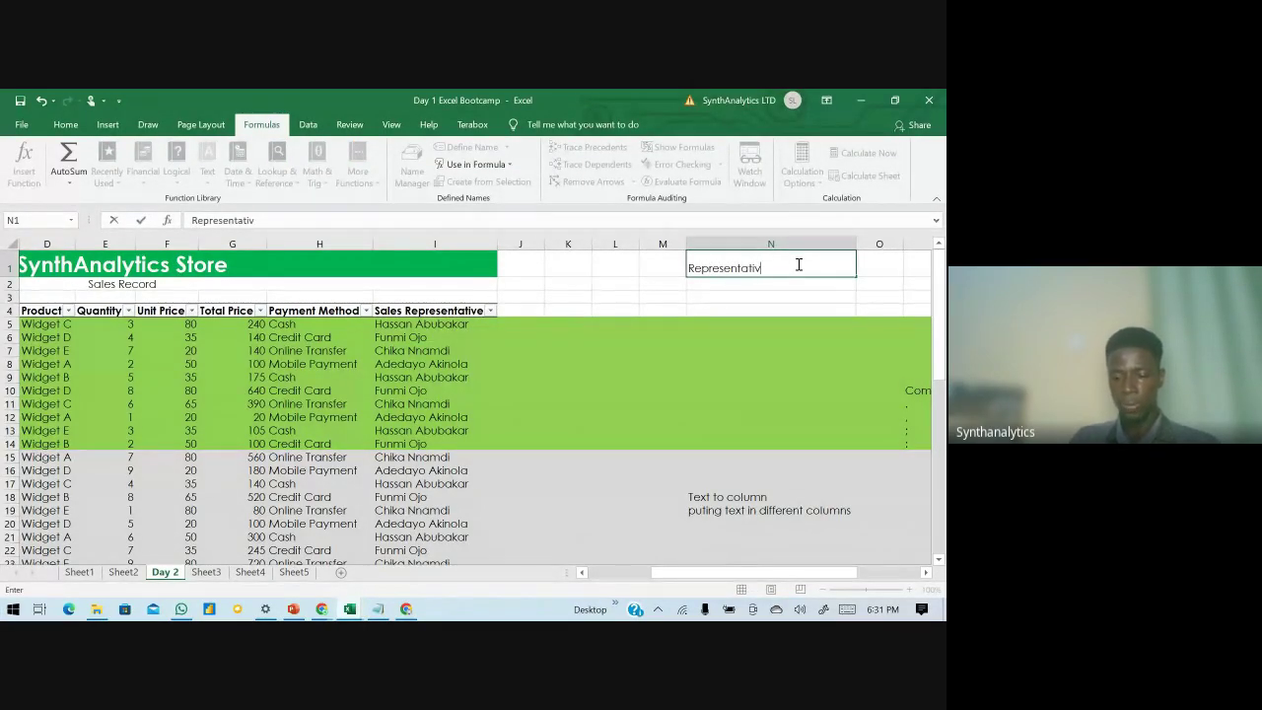
type("e Name ")
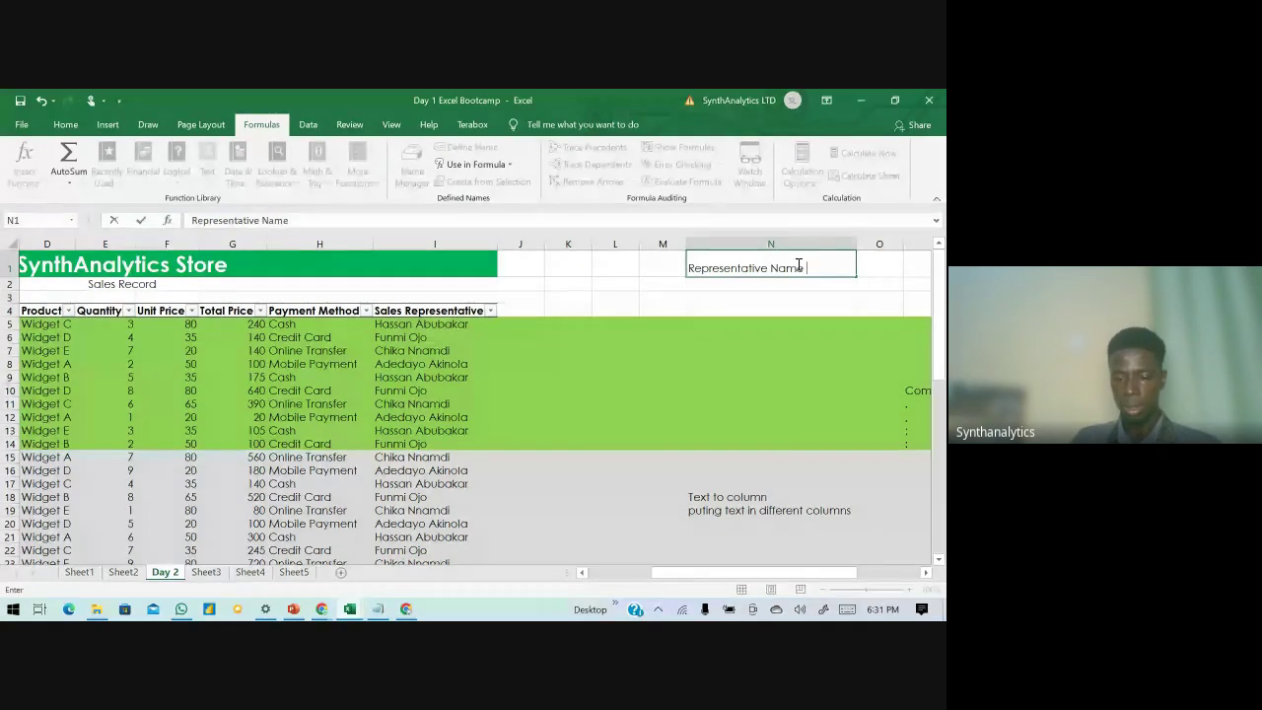
type("Count")
key("Tab")
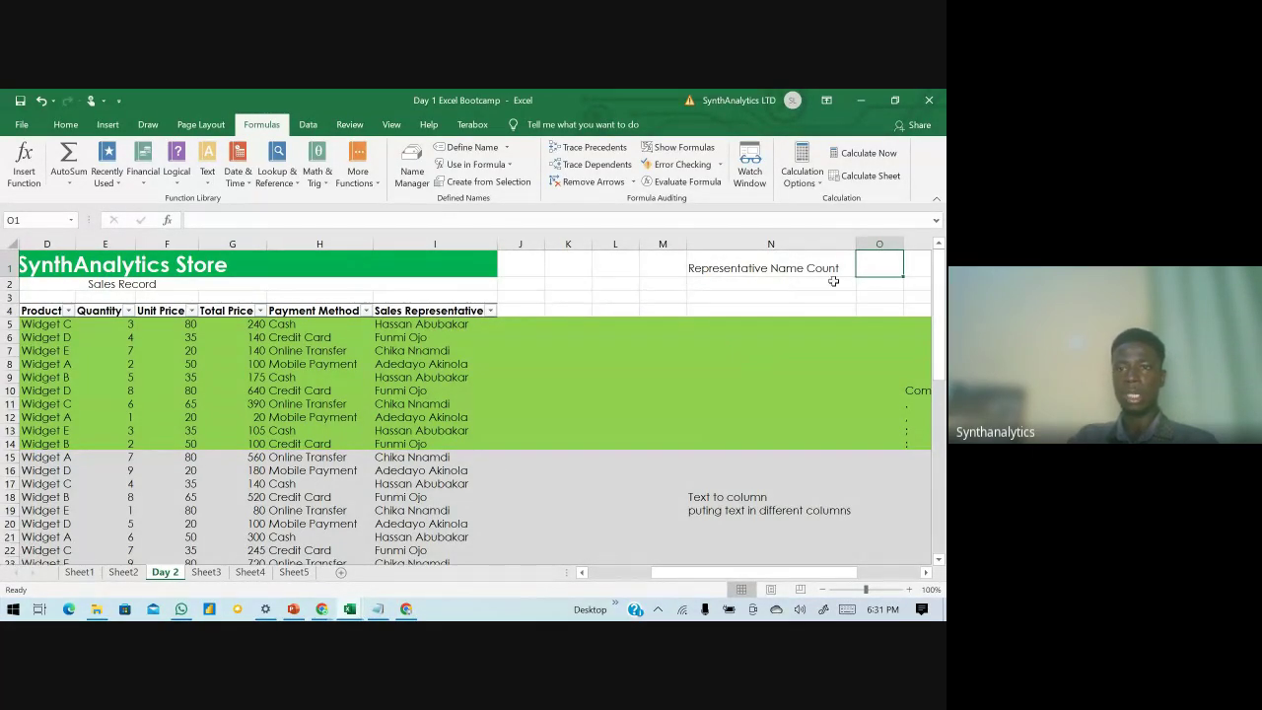
- Select cell O2 beside the new label and widen column O to about twice its width
left_click(745, 283)
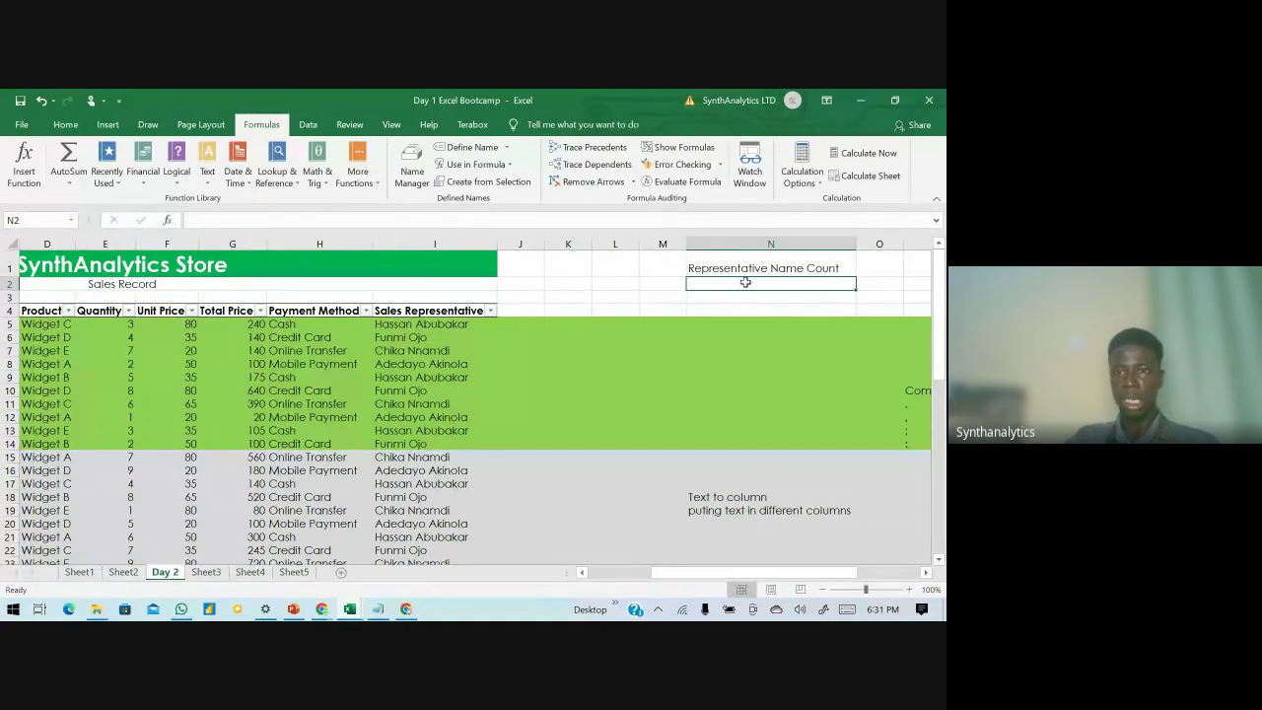
left_click(873, 283)
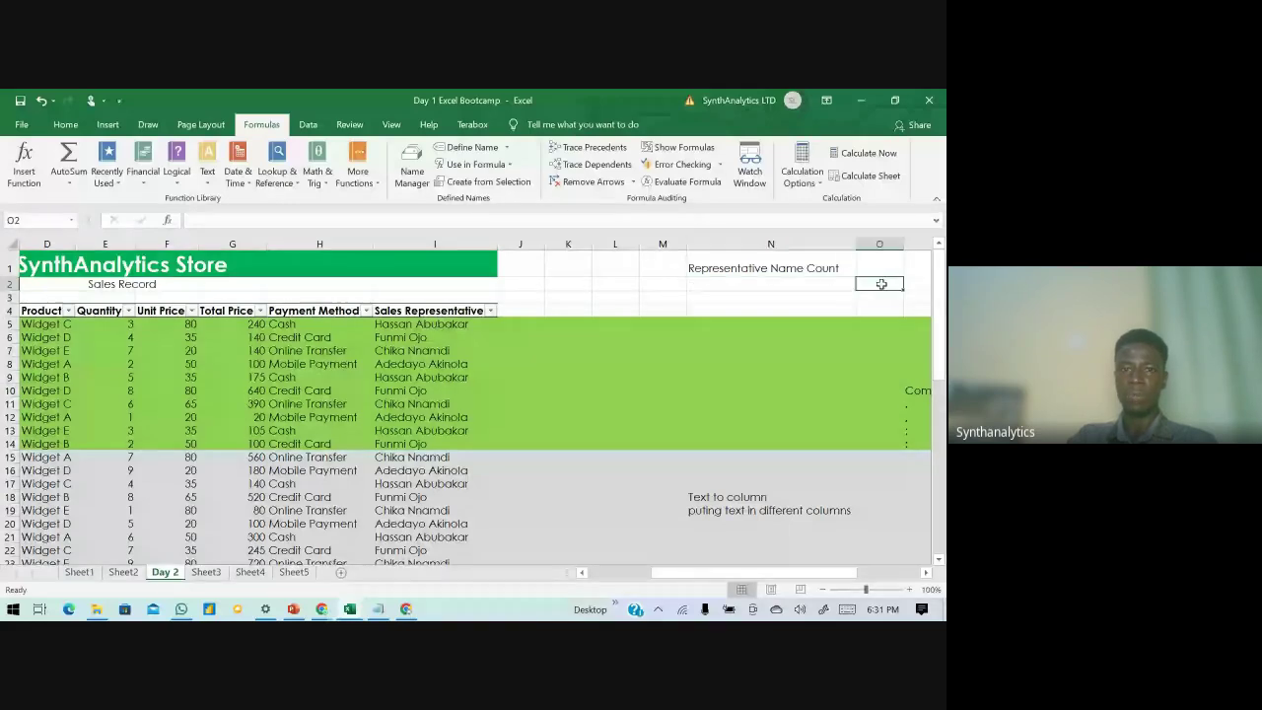
scroll(876, 284, "right", 3)
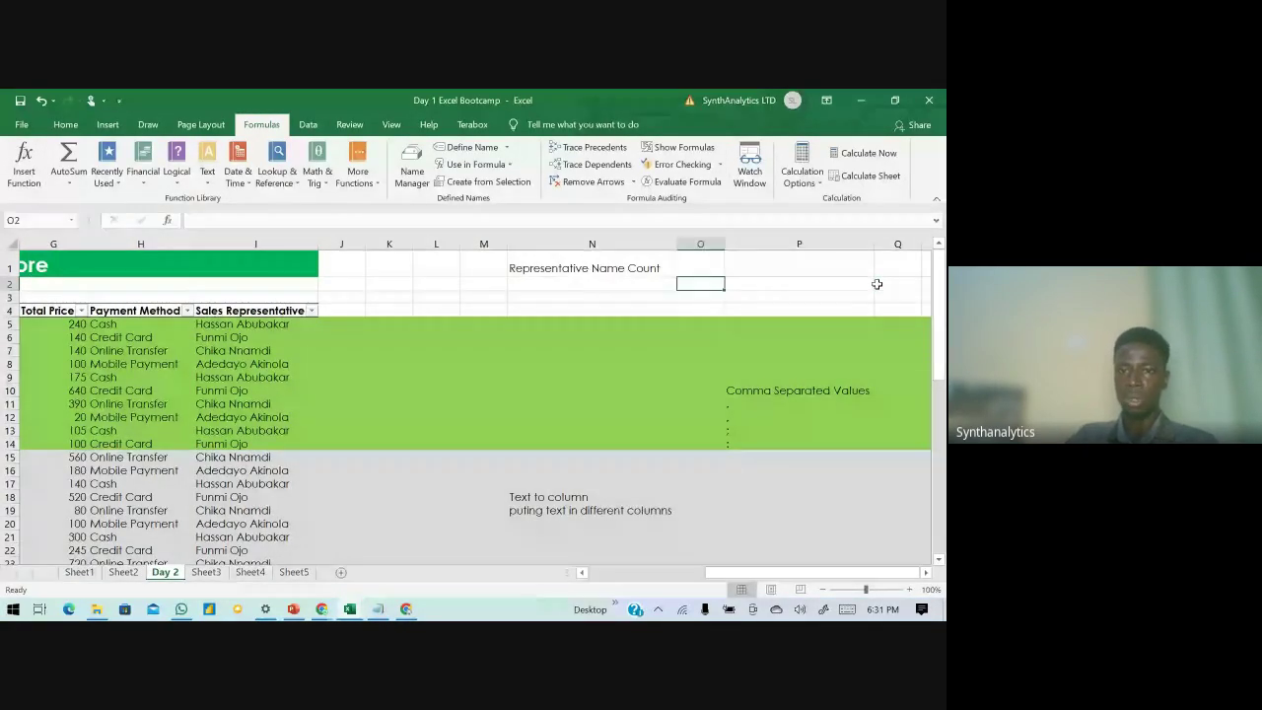
left_click_drag(725, 238, 777, 235)
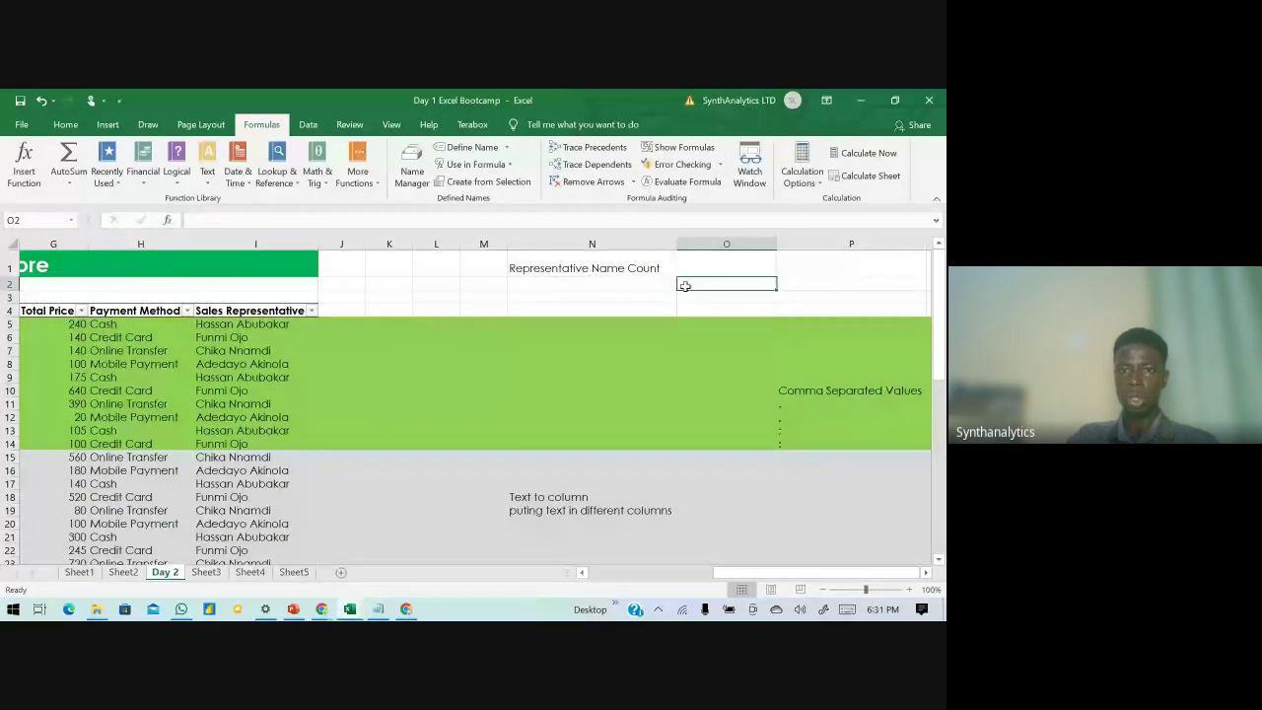
type("=")
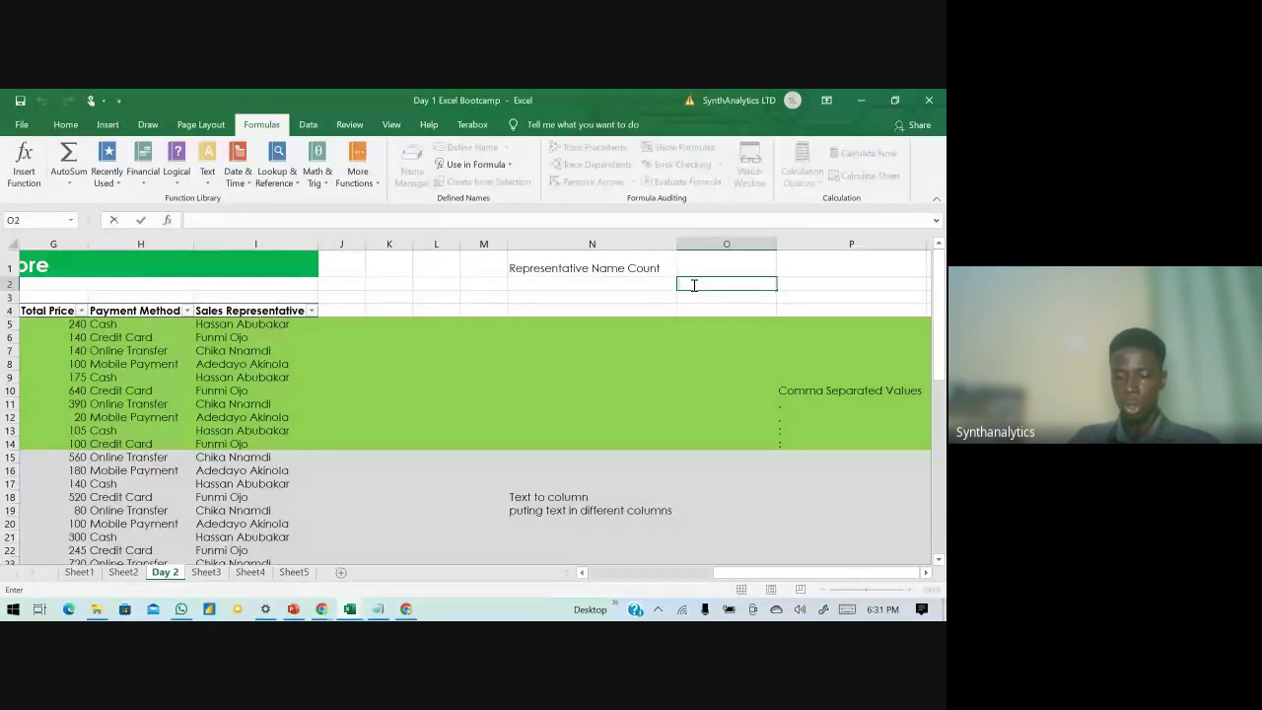
key("BackSpace")
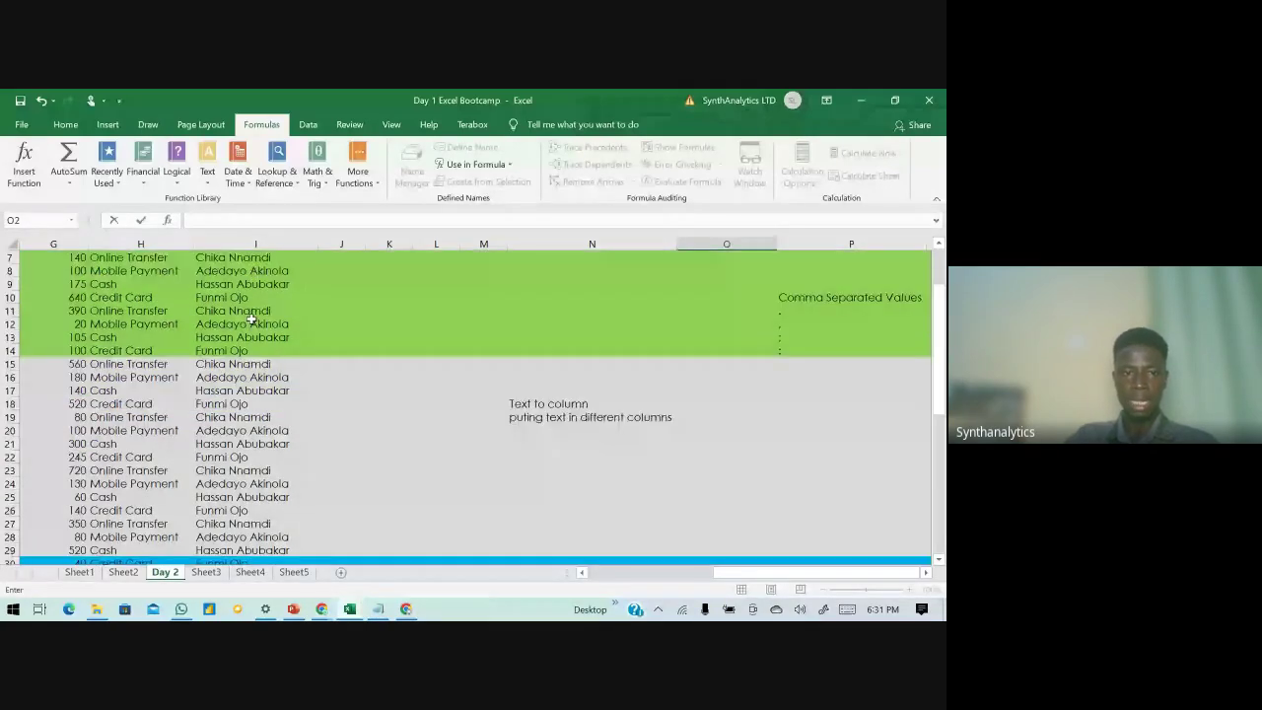
scroll(262, 396, "up", 1)
scroll(262, 396, "up", 1)
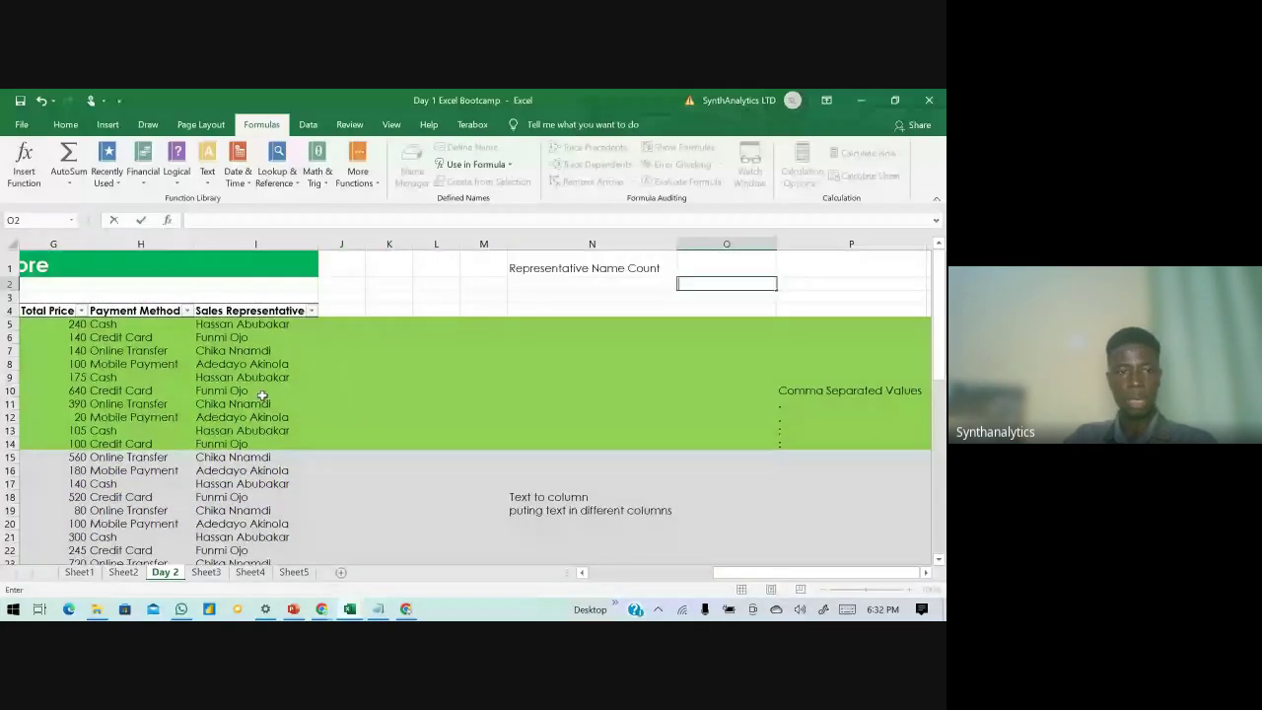
key("Left")
scroll(262, 396, "left", 3)
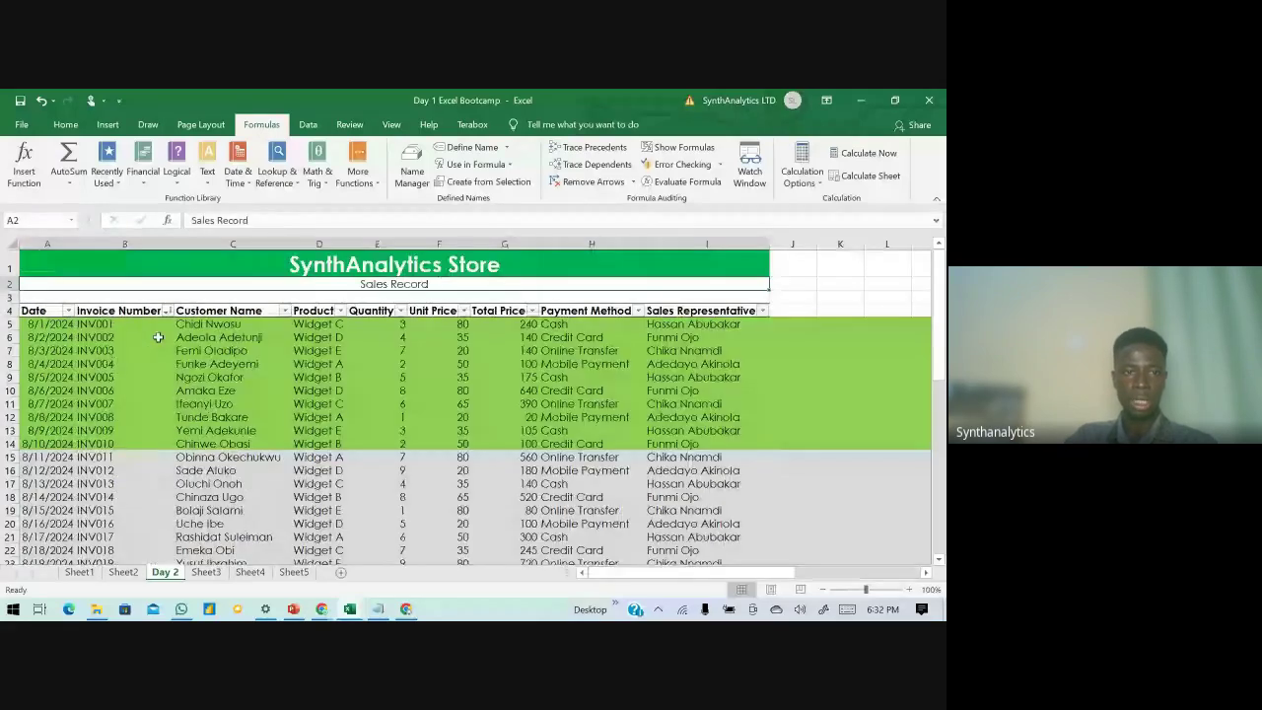
- Count the non-empty invoice numbers in cell B51 below the table with a COUNTA formula over B5:B47
left_click_drag(114, 324, 121, 404)
scroll(143, 366, "down", 7)
scroll(143, 367, "down", 5)
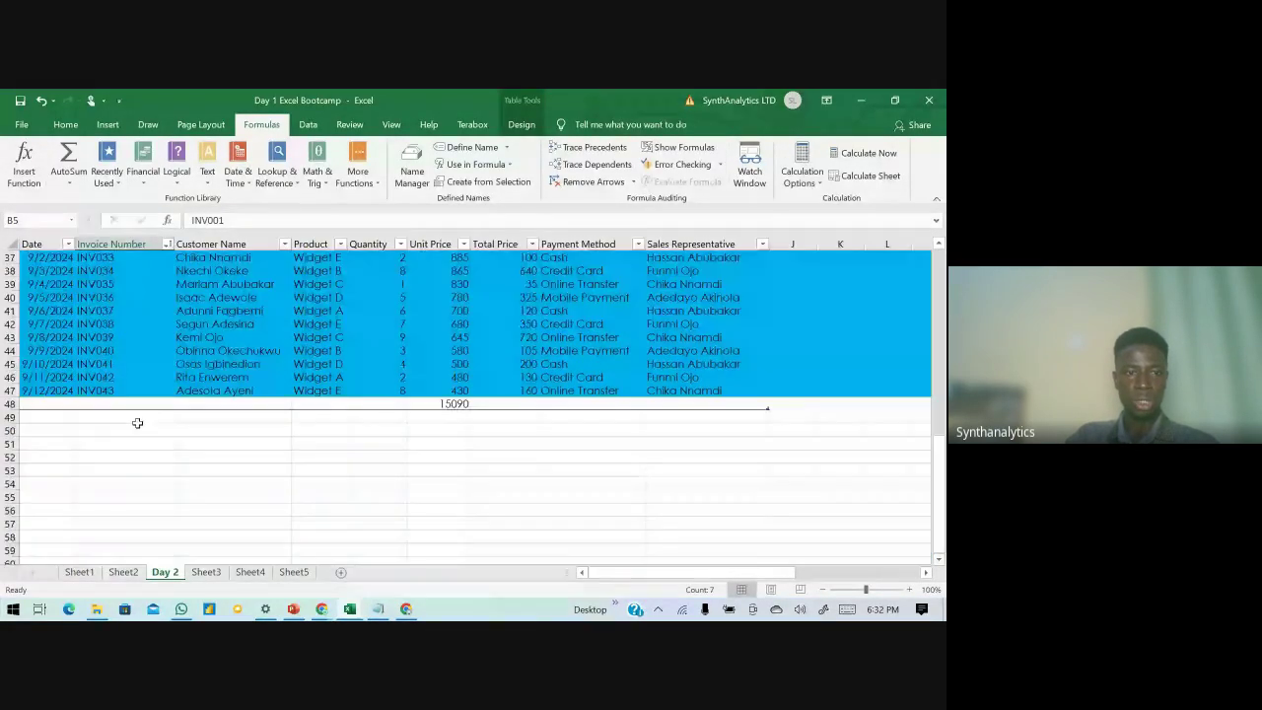
left_click(98, 443)
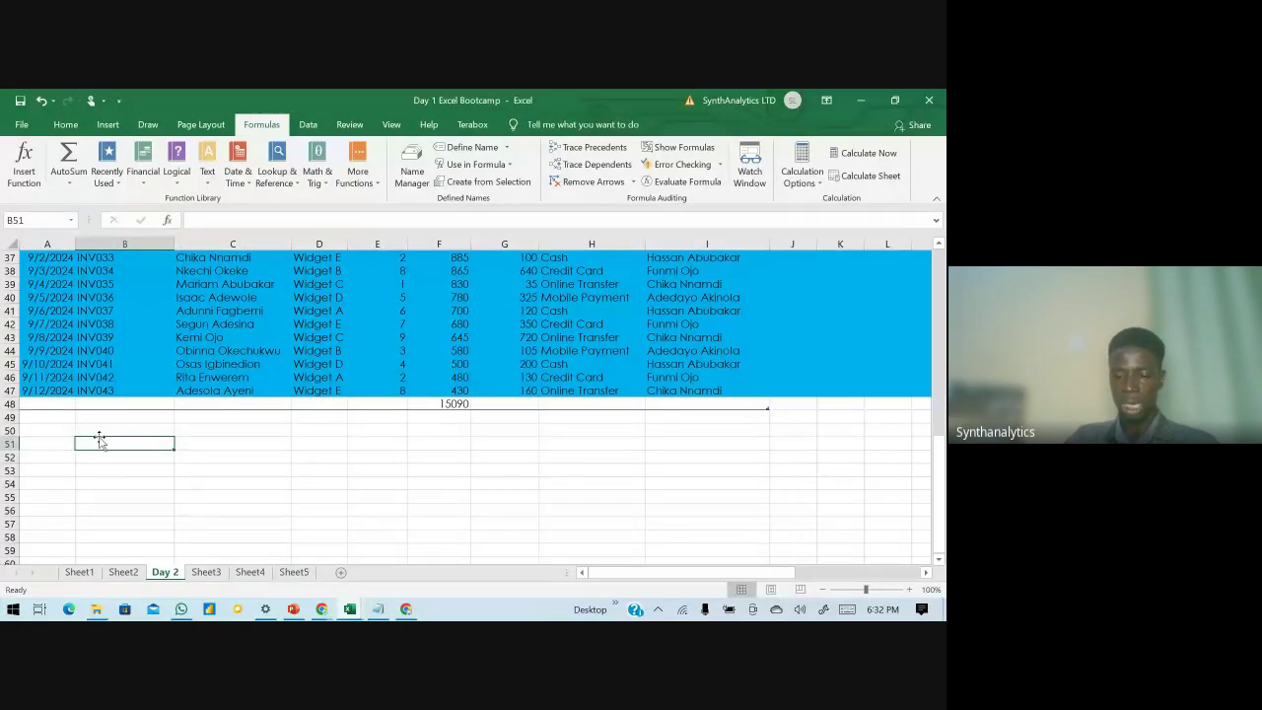
type("=cou")
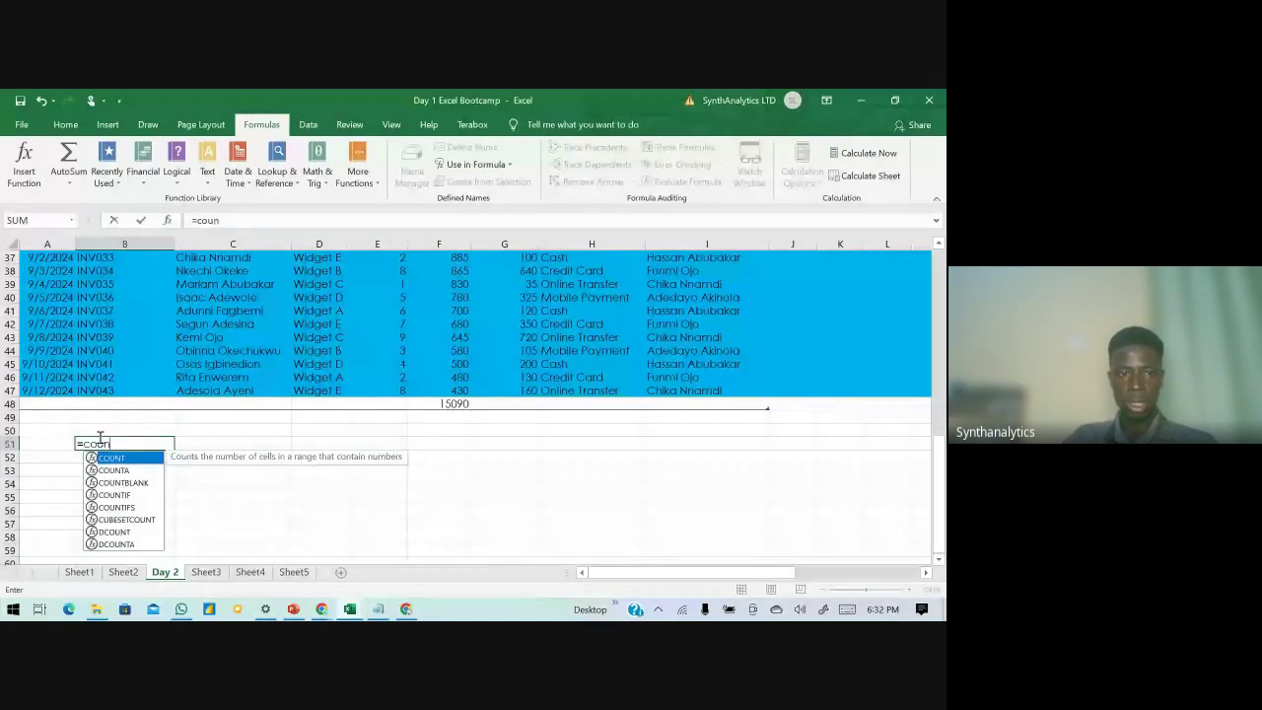
type("n")
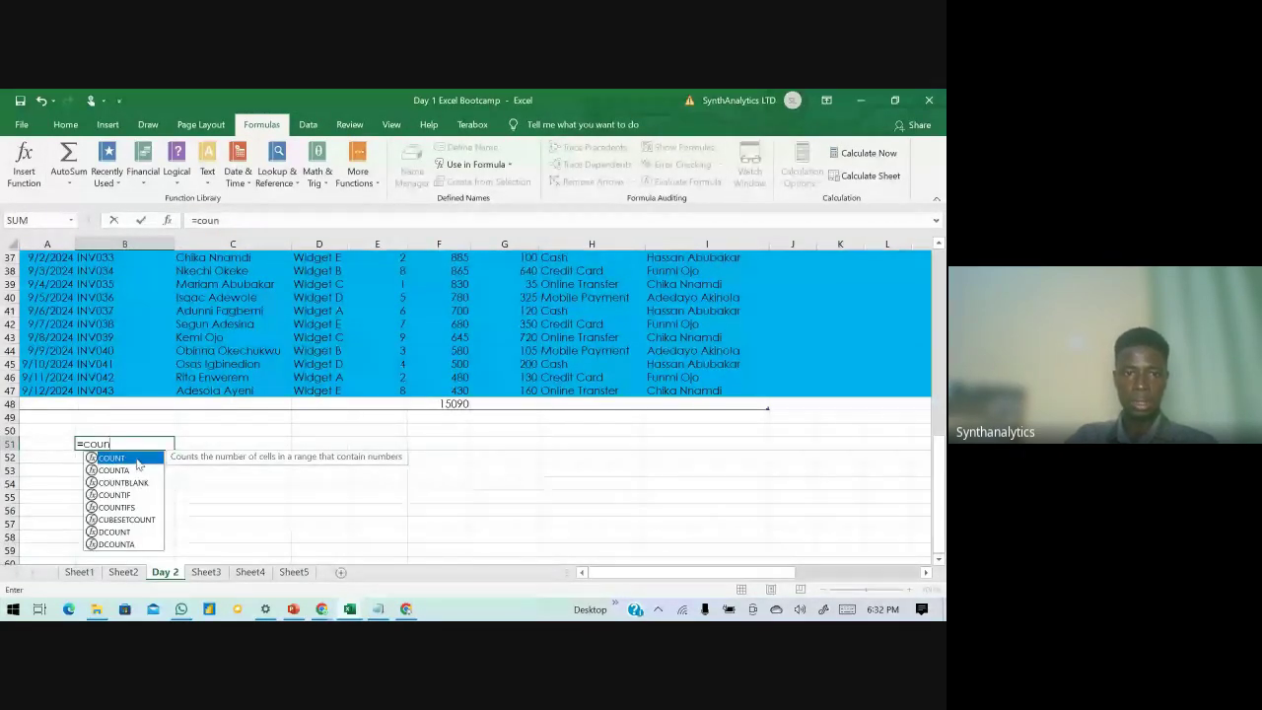
key("Down")
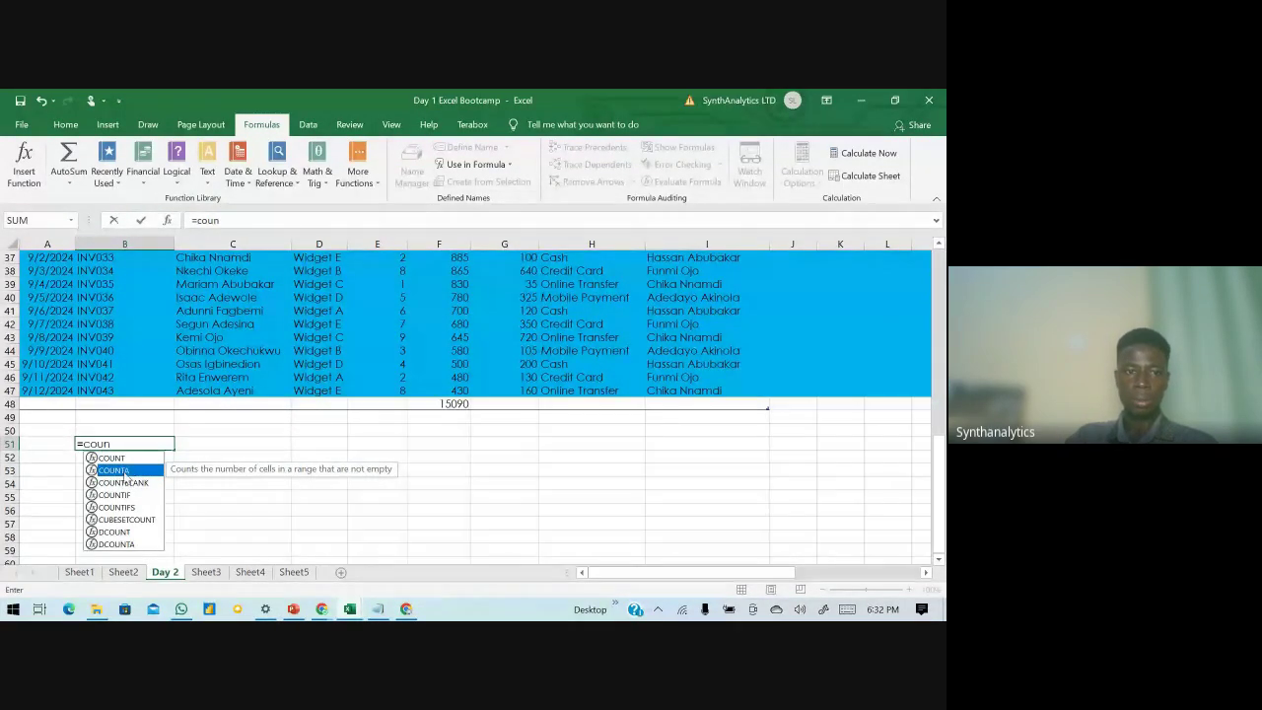
key("Tab")
scroll(147, 365, "up", 12)
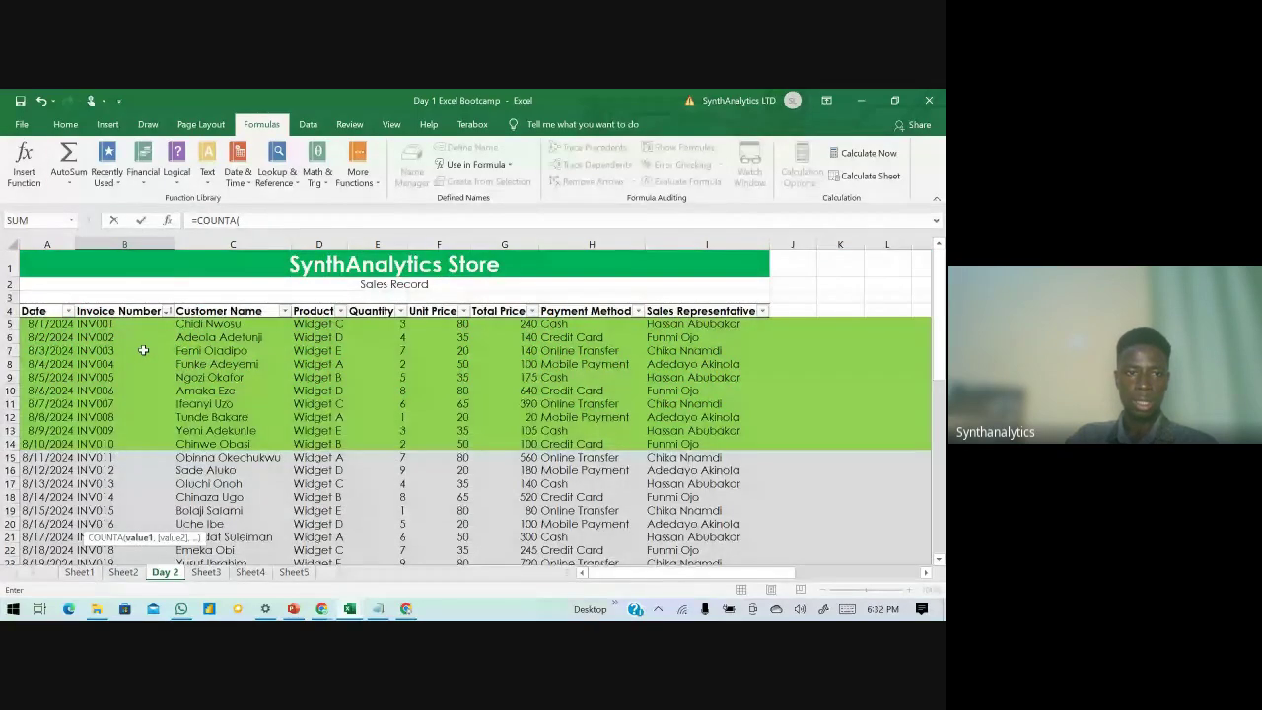
left_click(127, 323)
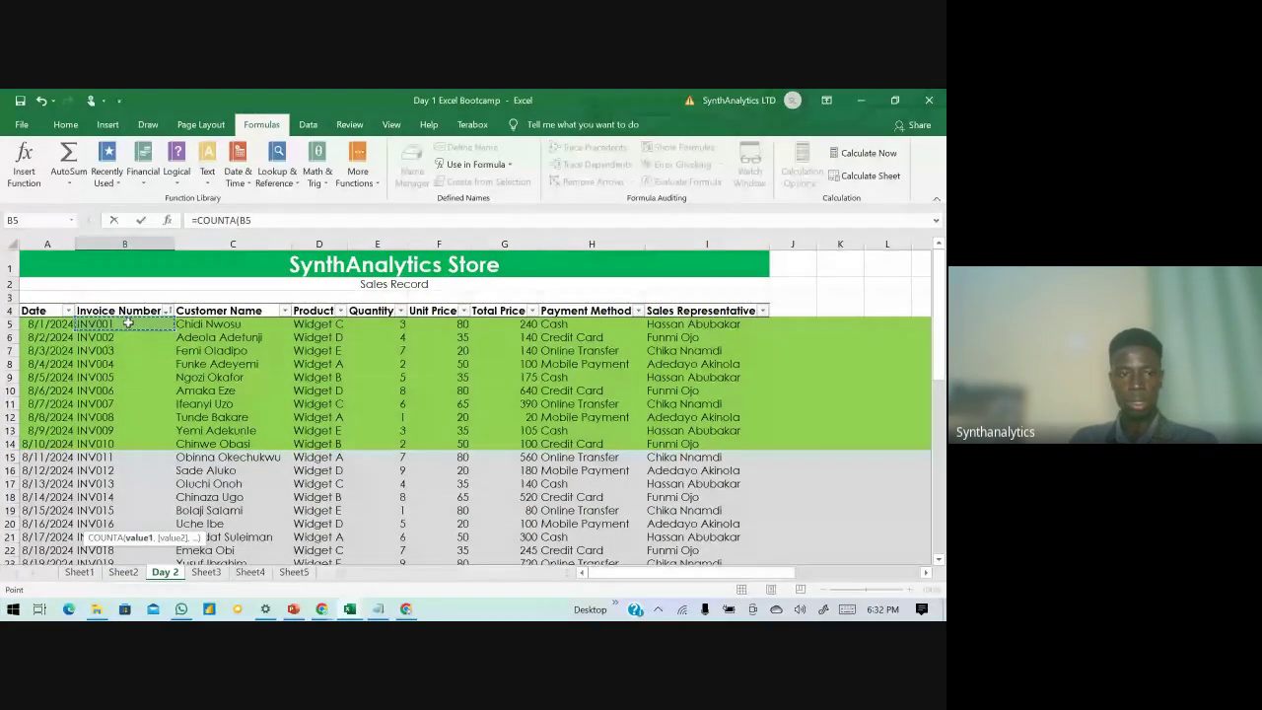
key("ctrl+shift+Down")
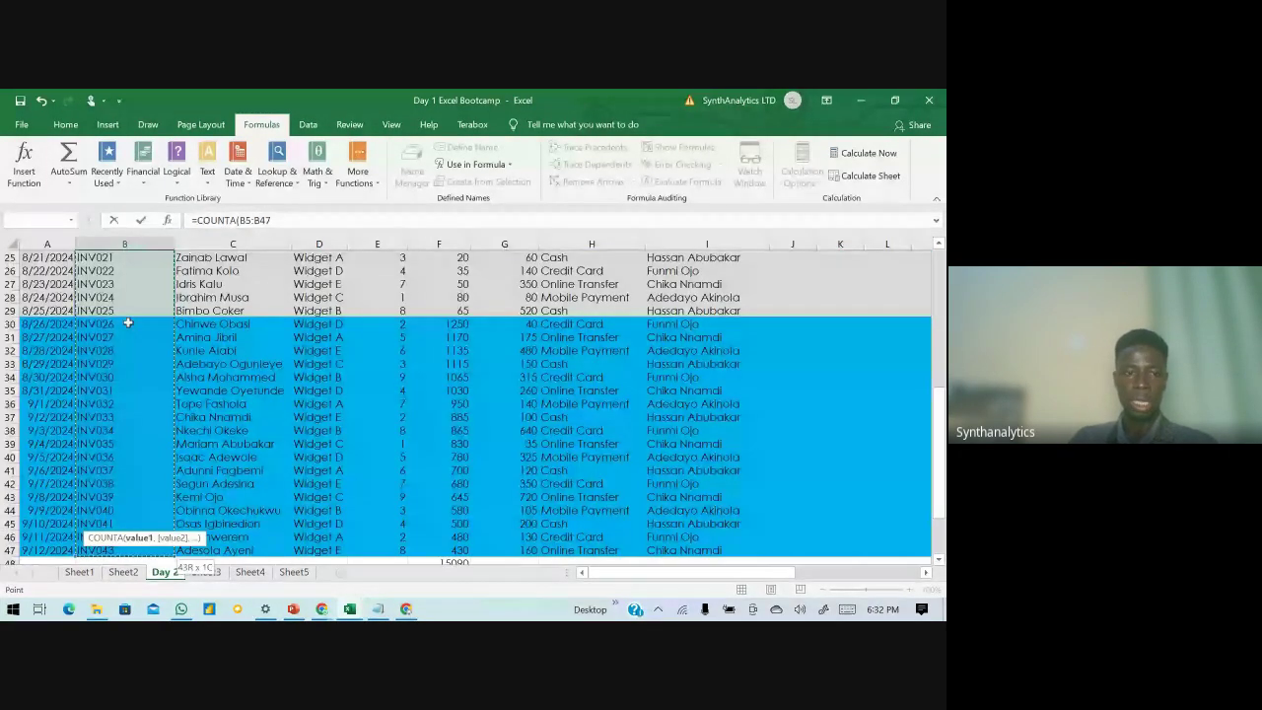
key("Return")
key("Up")
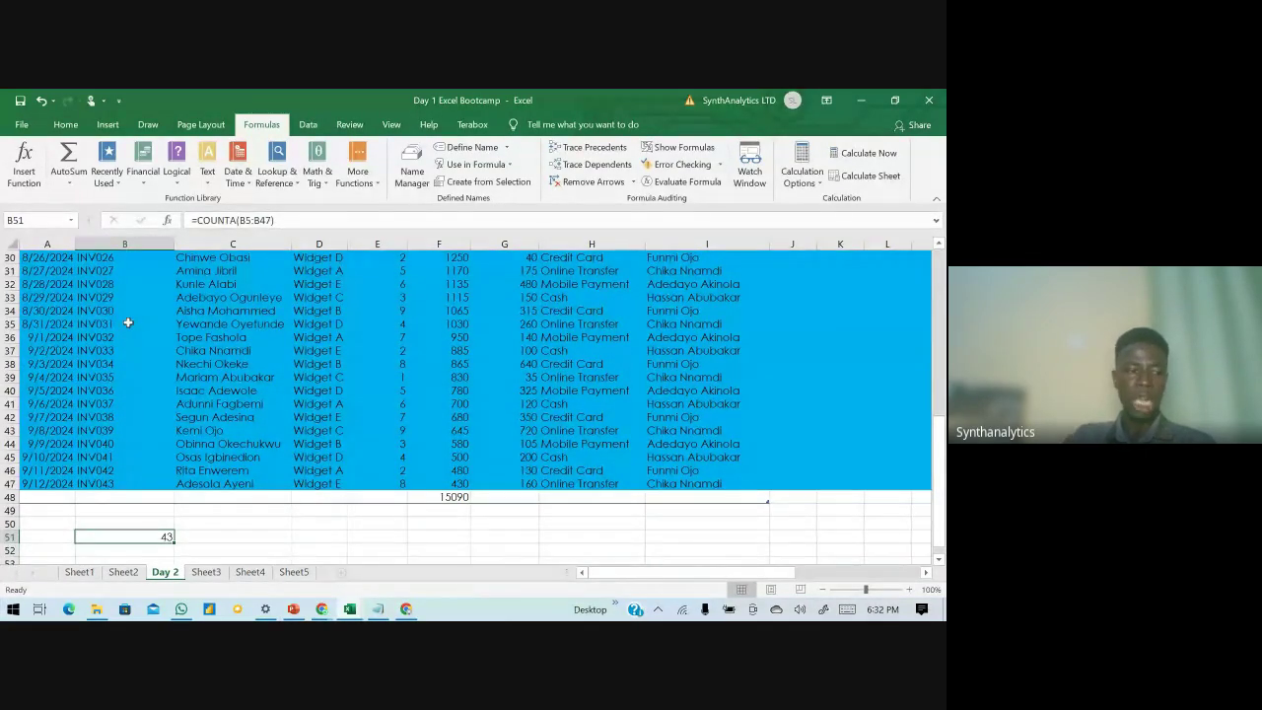
- Re-enter the formula in cell B51 as COUNTA over the invoice number range B5:B47
left_click(7, 311)
left_click_drag(7, 311, 7, 397)
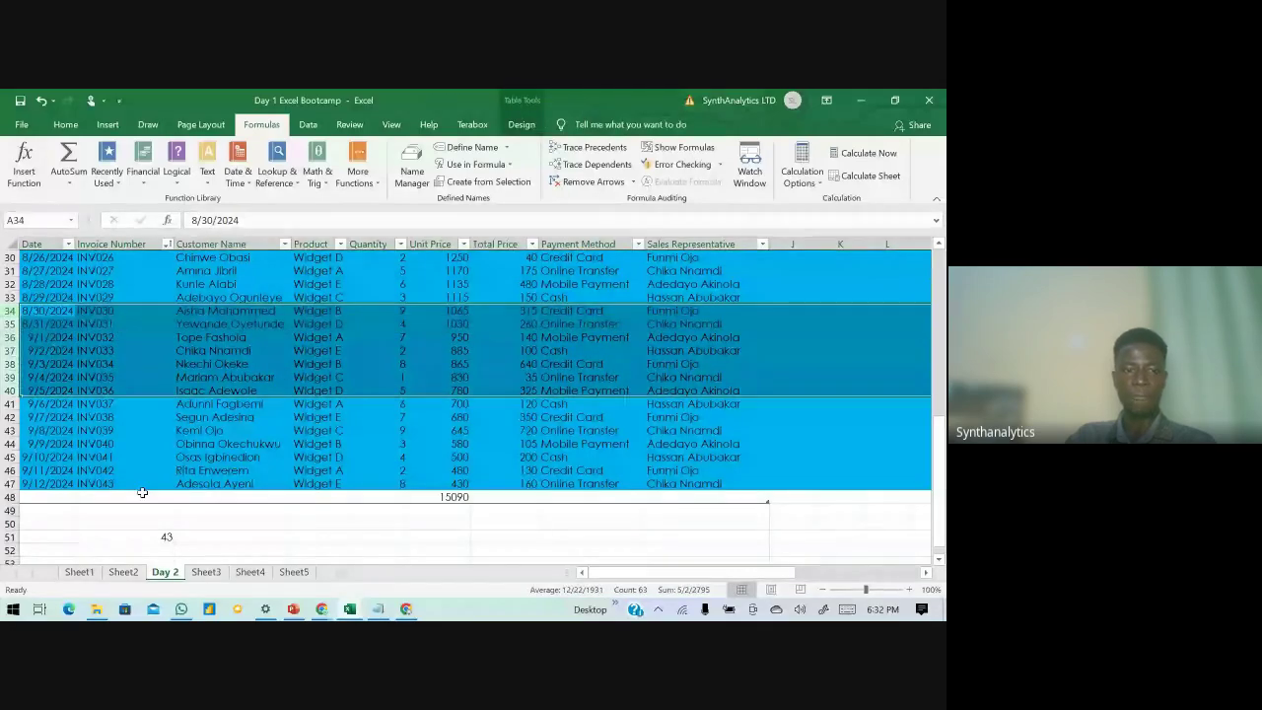
left_click(151, 535)
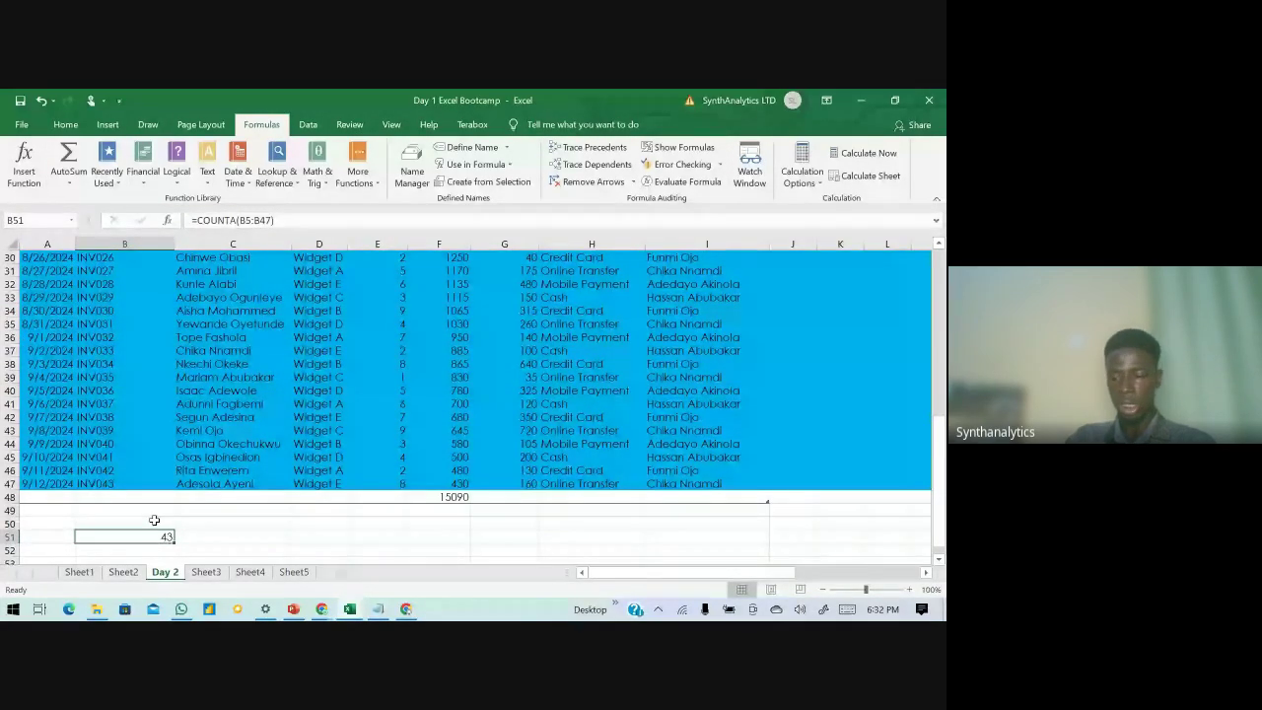
type("=")
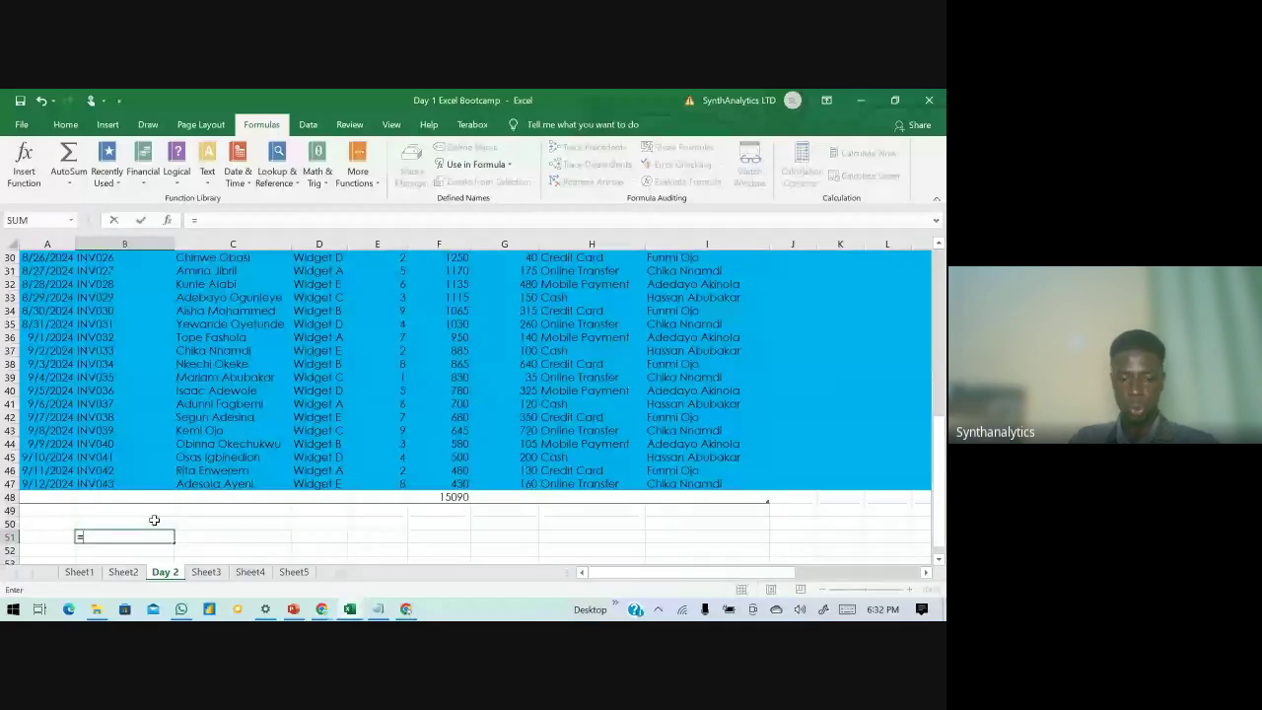
type("count")
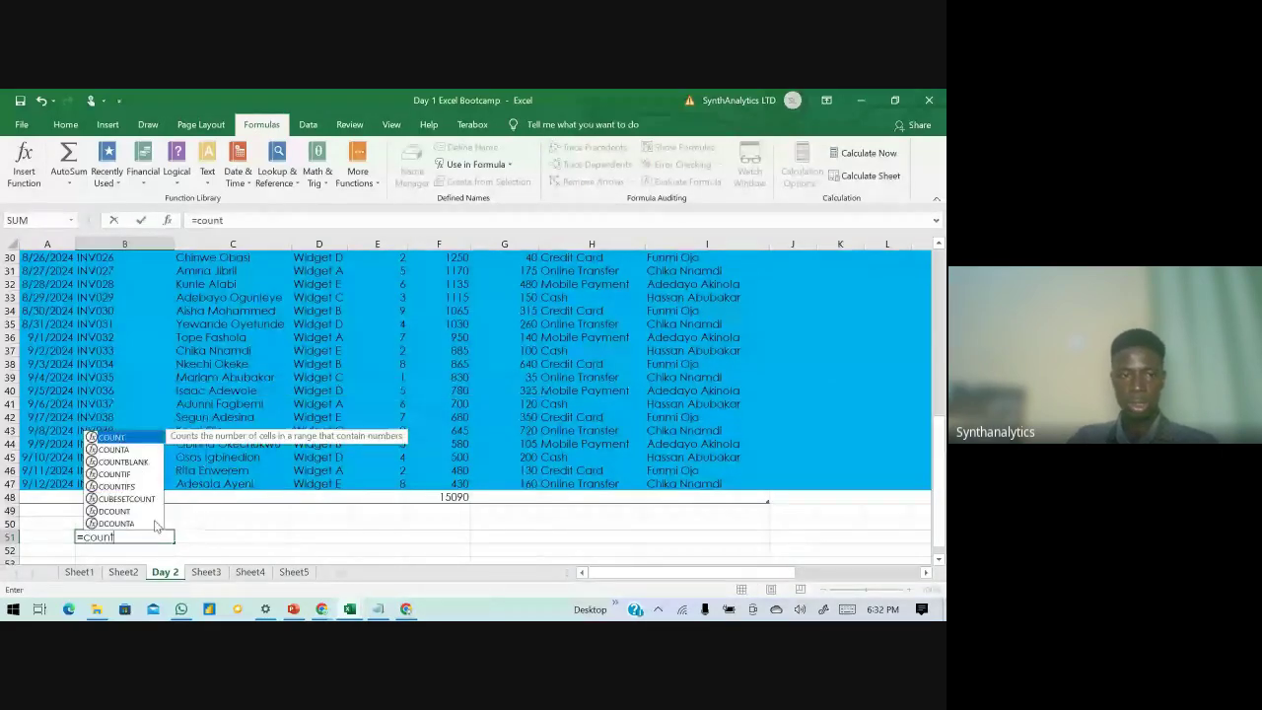
type("A")
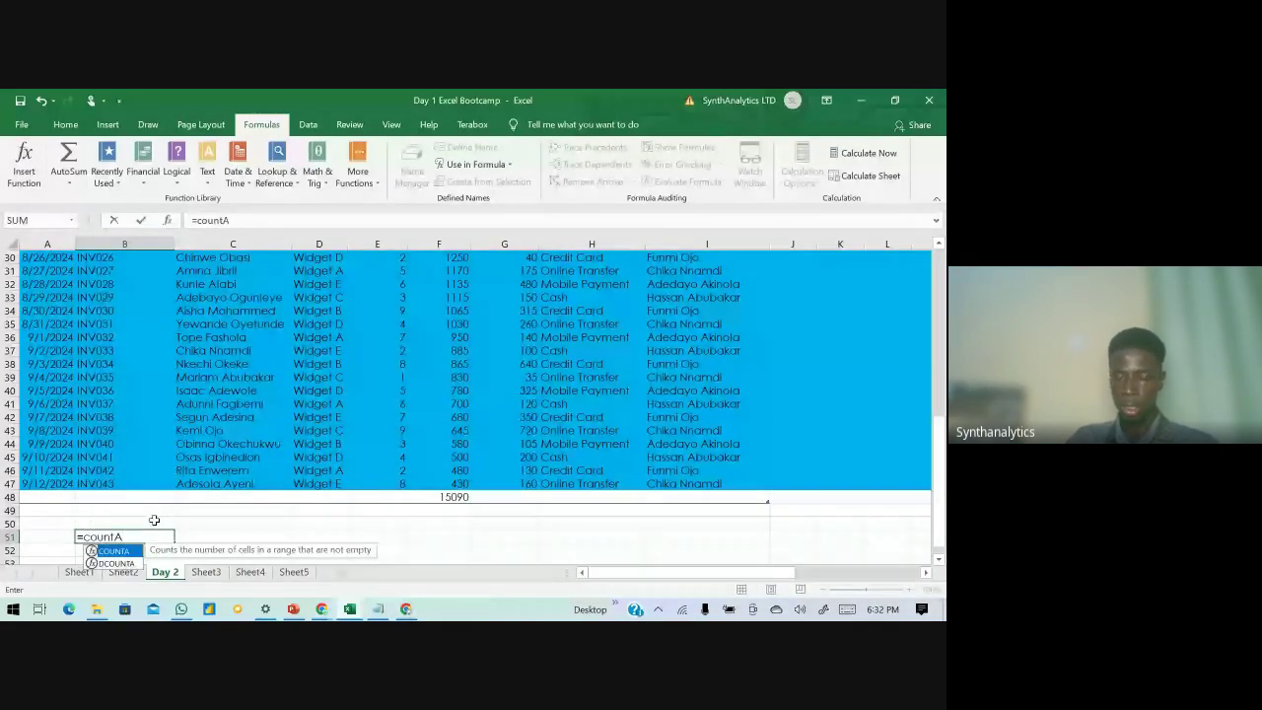
type("(")
scroll(148, 473, "up", 10)
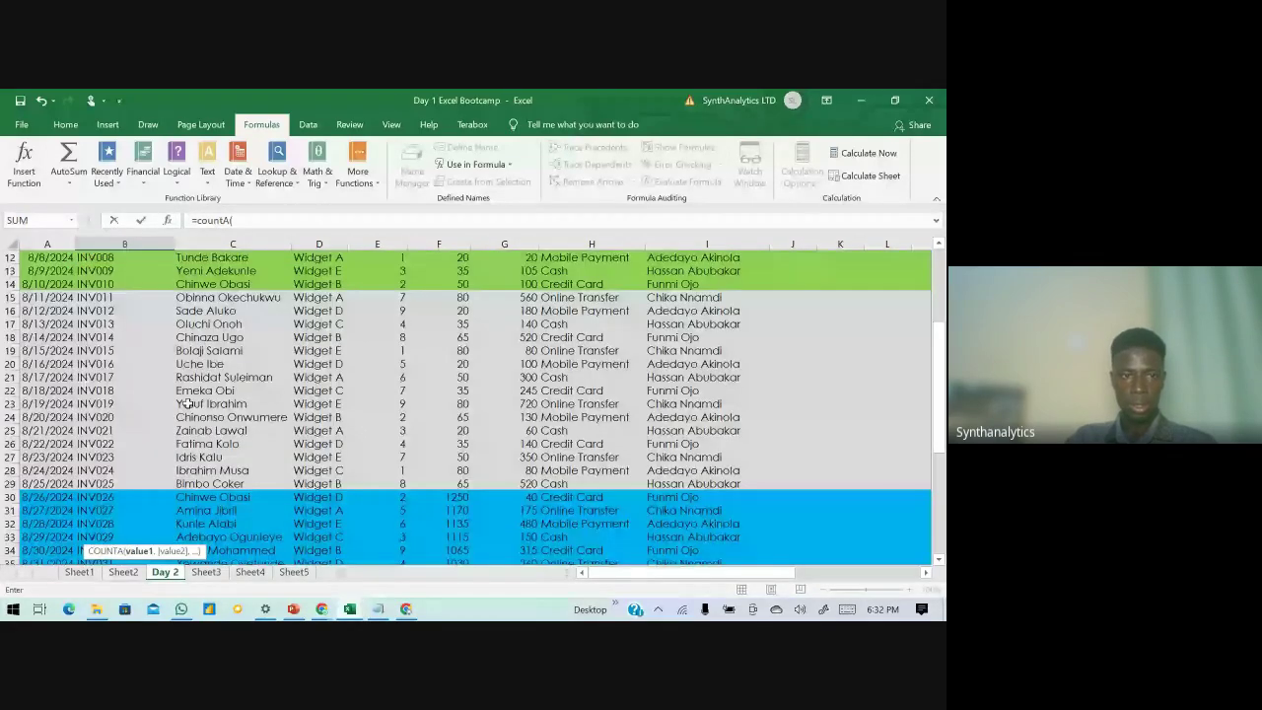
left_click(127, 324)
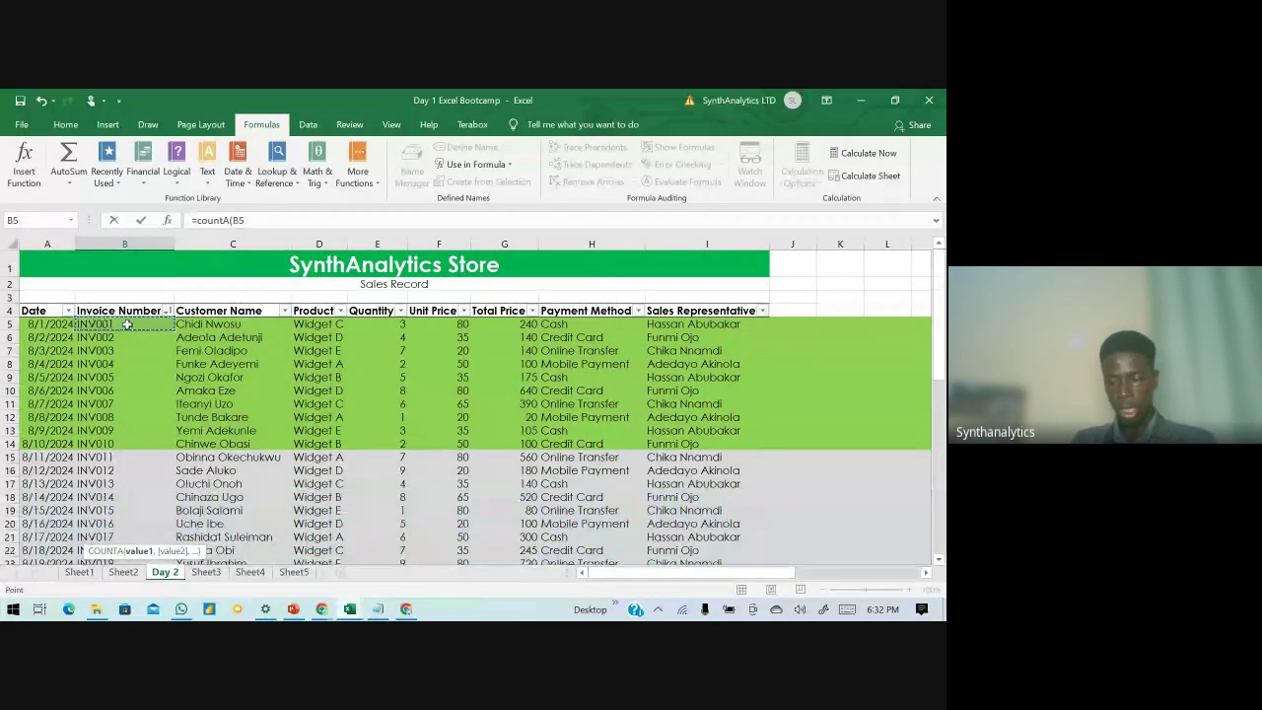
key("ctrl+shift+Down")
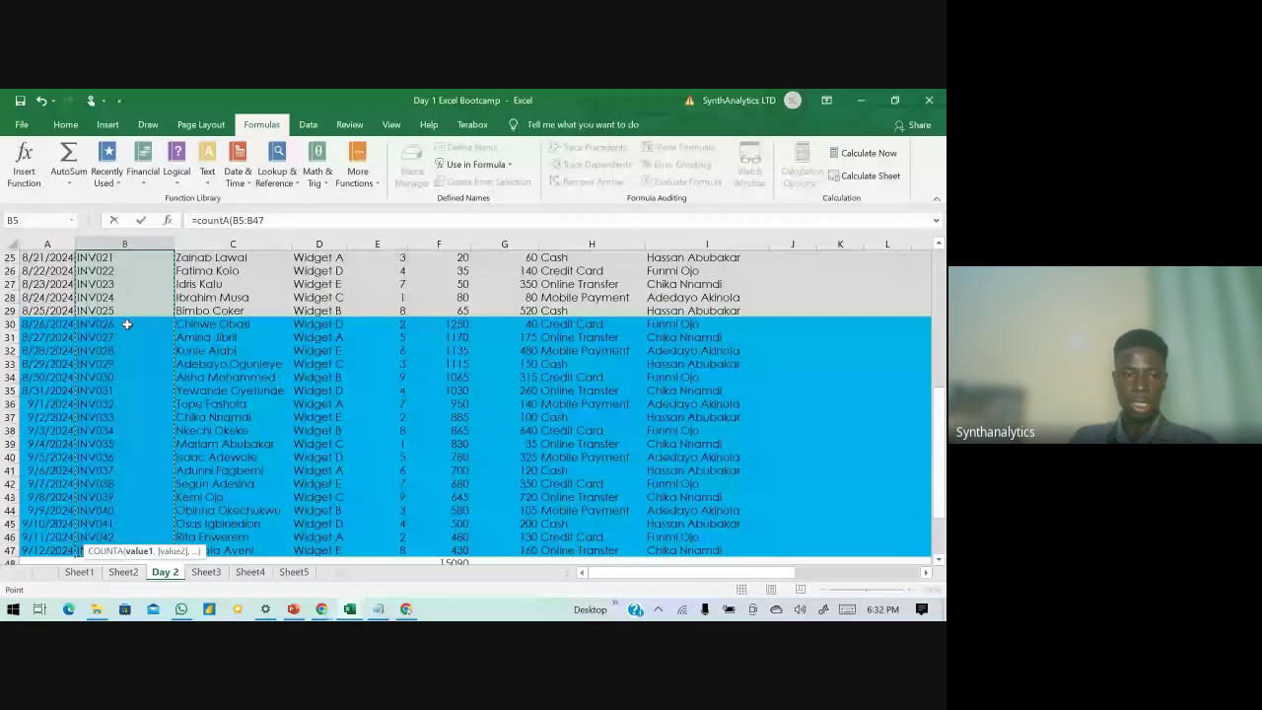
key("Return")
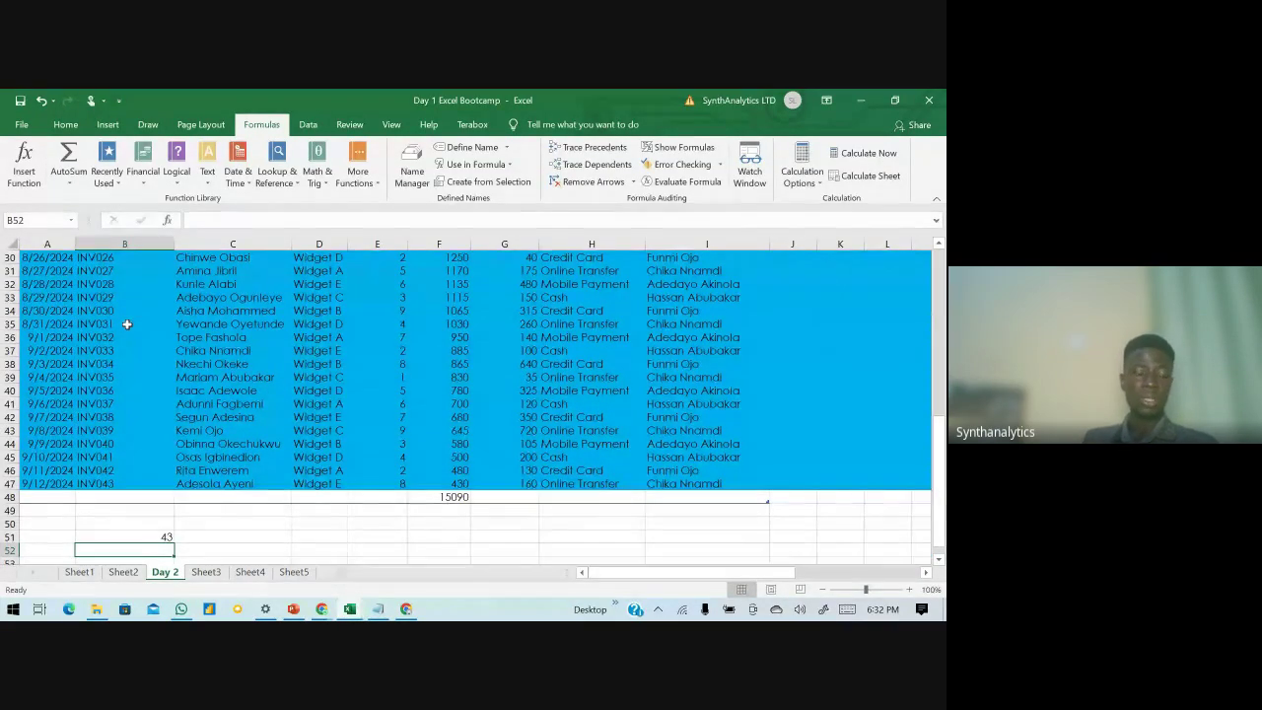
- Count the numeric entries among the invoice numbers in cell B52 with a COUNT formula over B5:B47
type("=c")
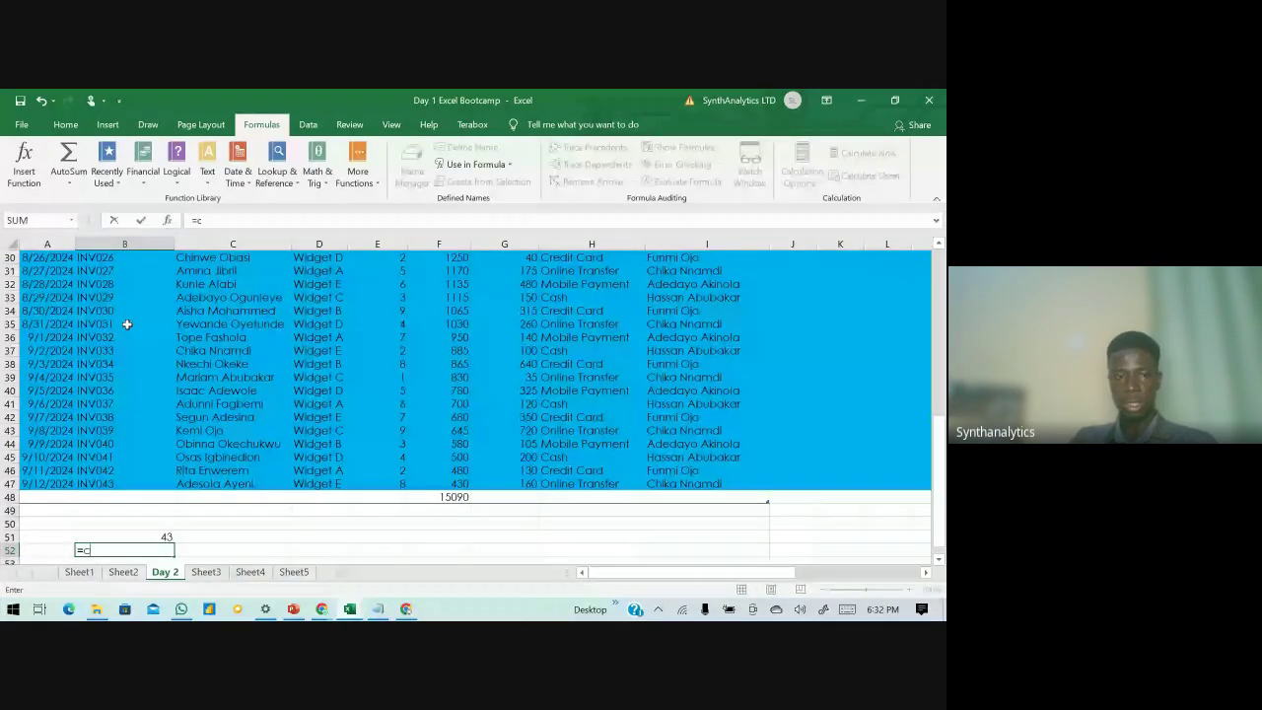
type("ount")
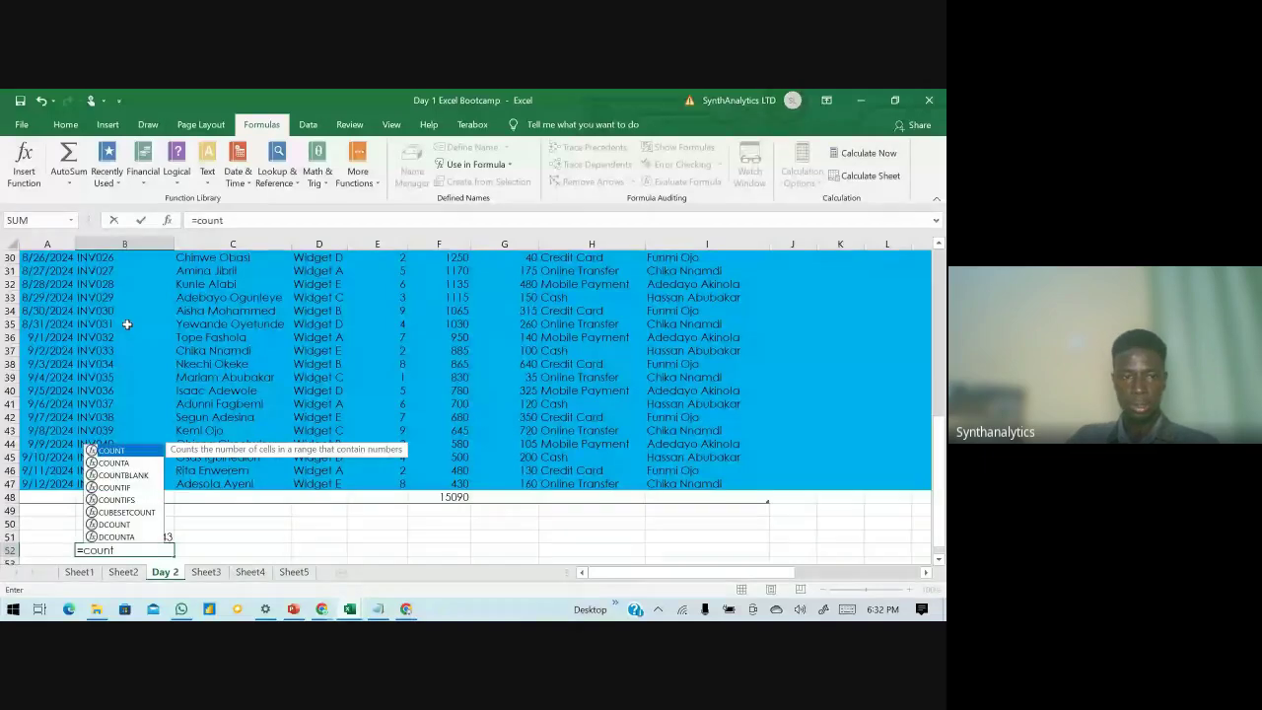
double_click(145, 452)
scroll(145, 437, "up", 6)
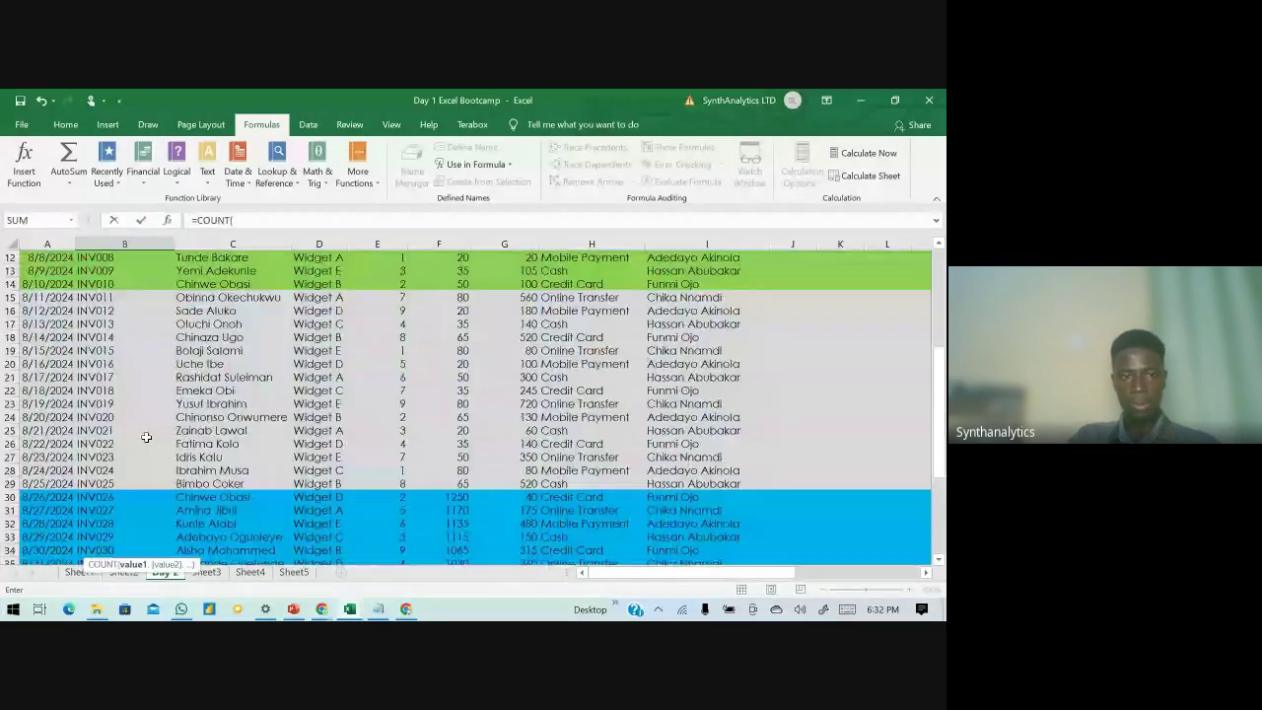
scroll(146, 437, "up", 4)
left_click(133, 326)
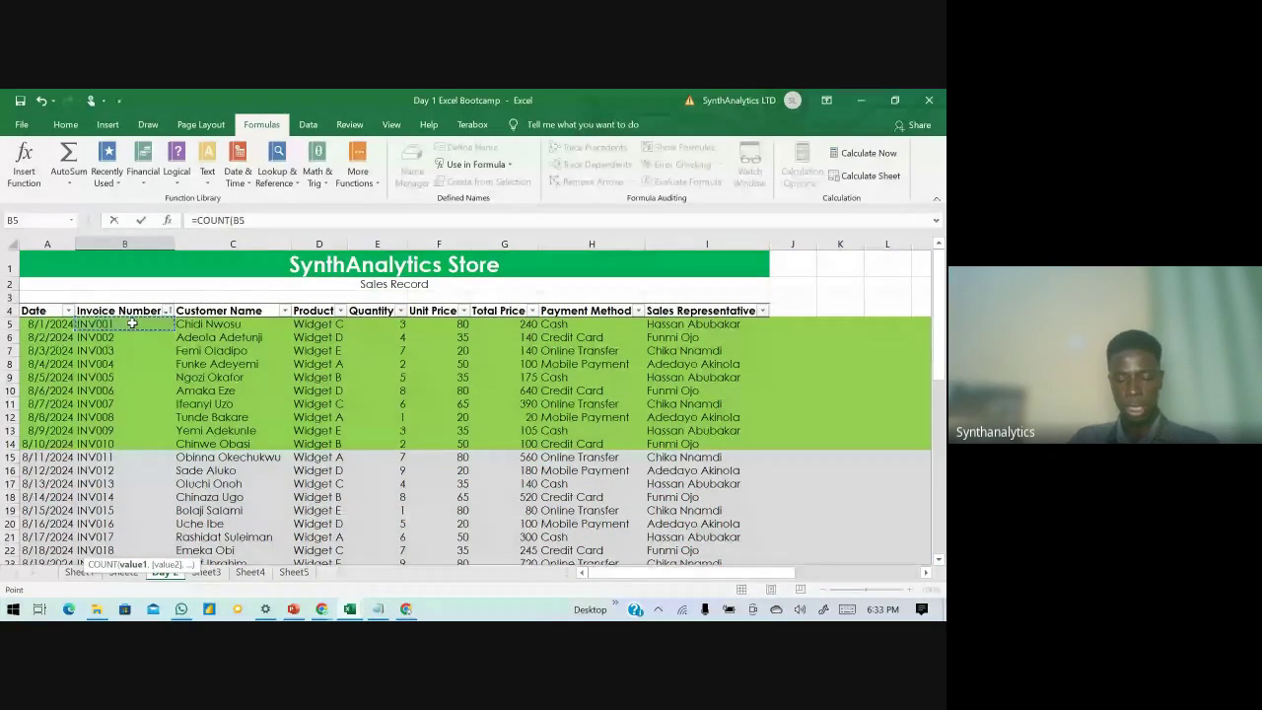
key("ctrl+shift+Down")
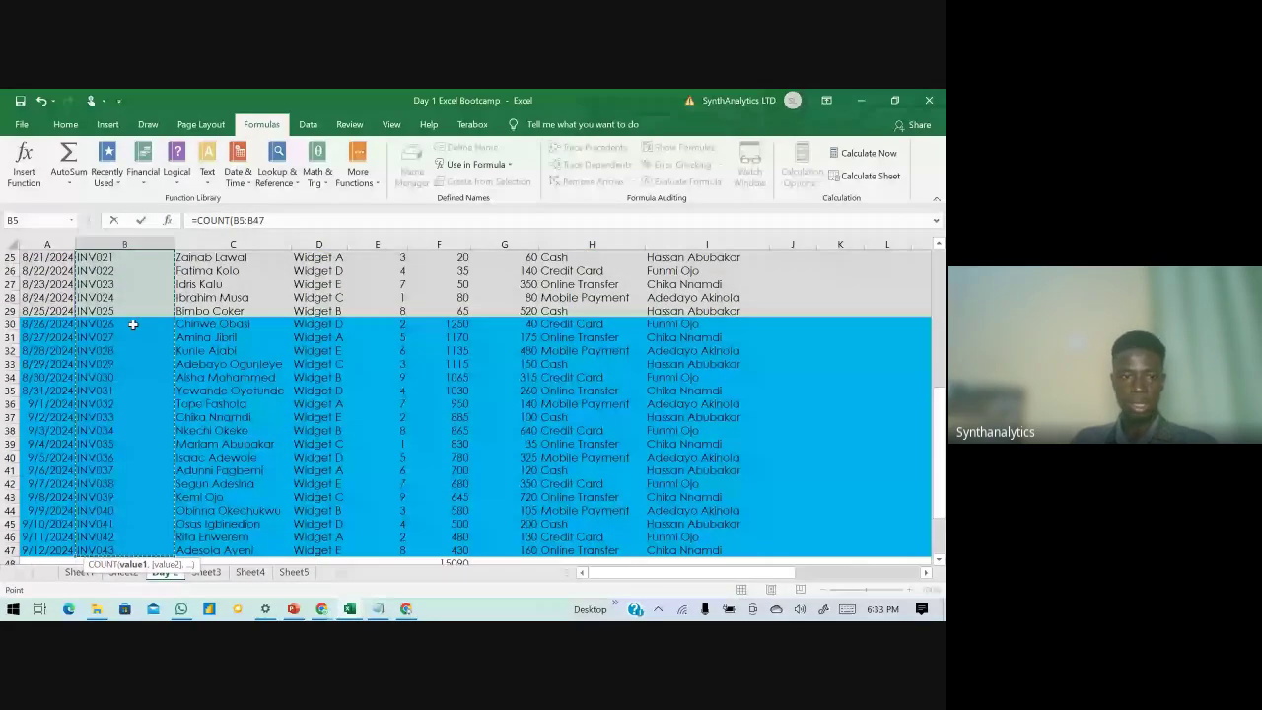
key("ctrl+Return")
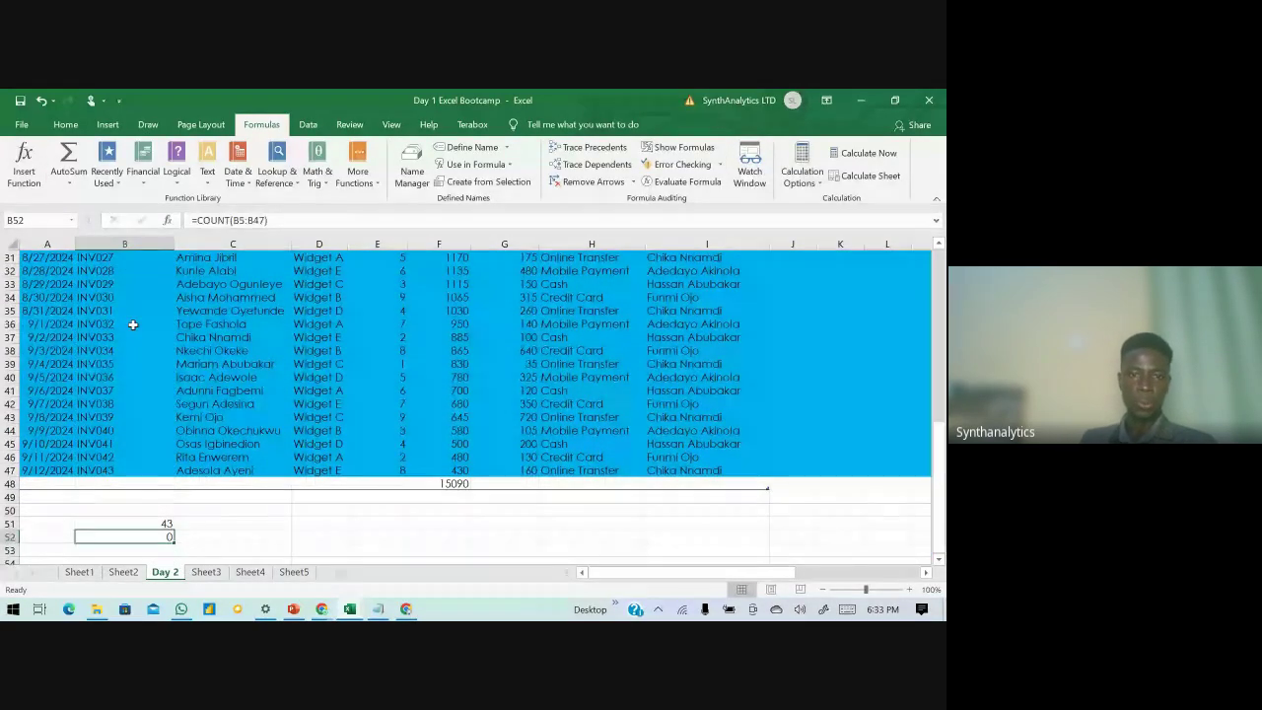
- Enter a COUNT formula in cell F51 that references the whole Unit Price column of the table
key("Right")
key("Right")
key("Right")
key("Right")
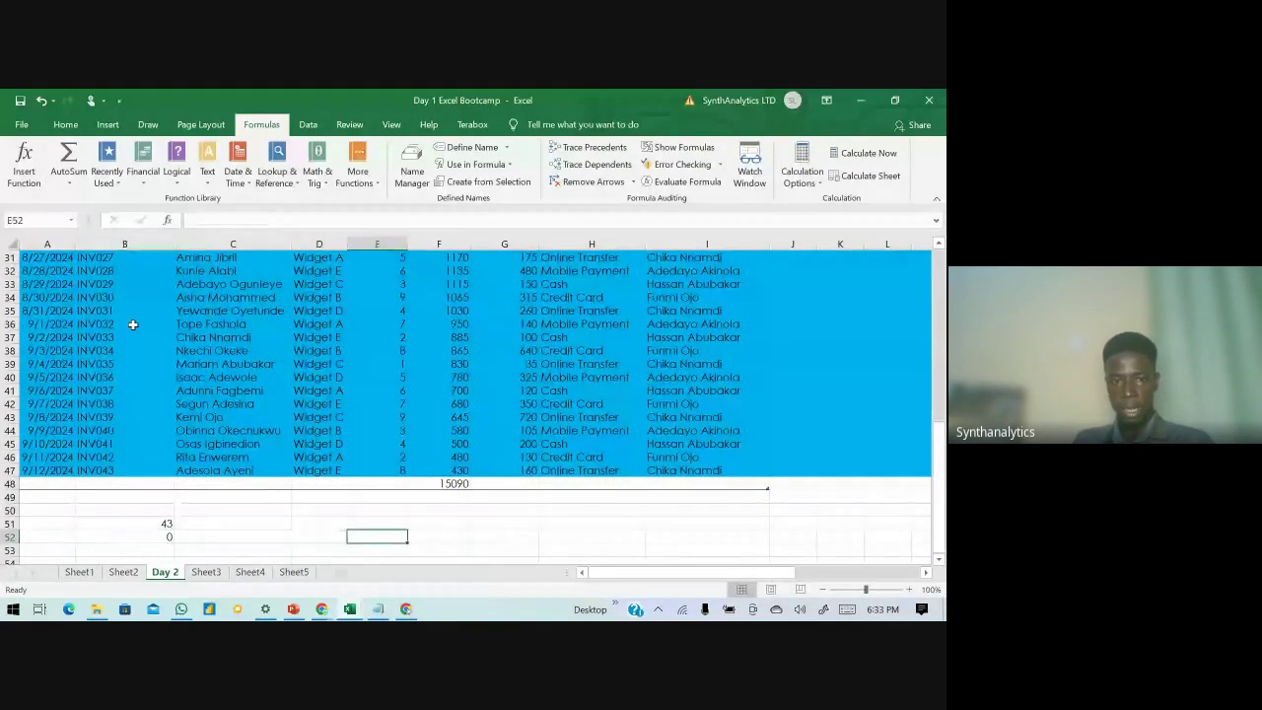
key("Up")
type("=")
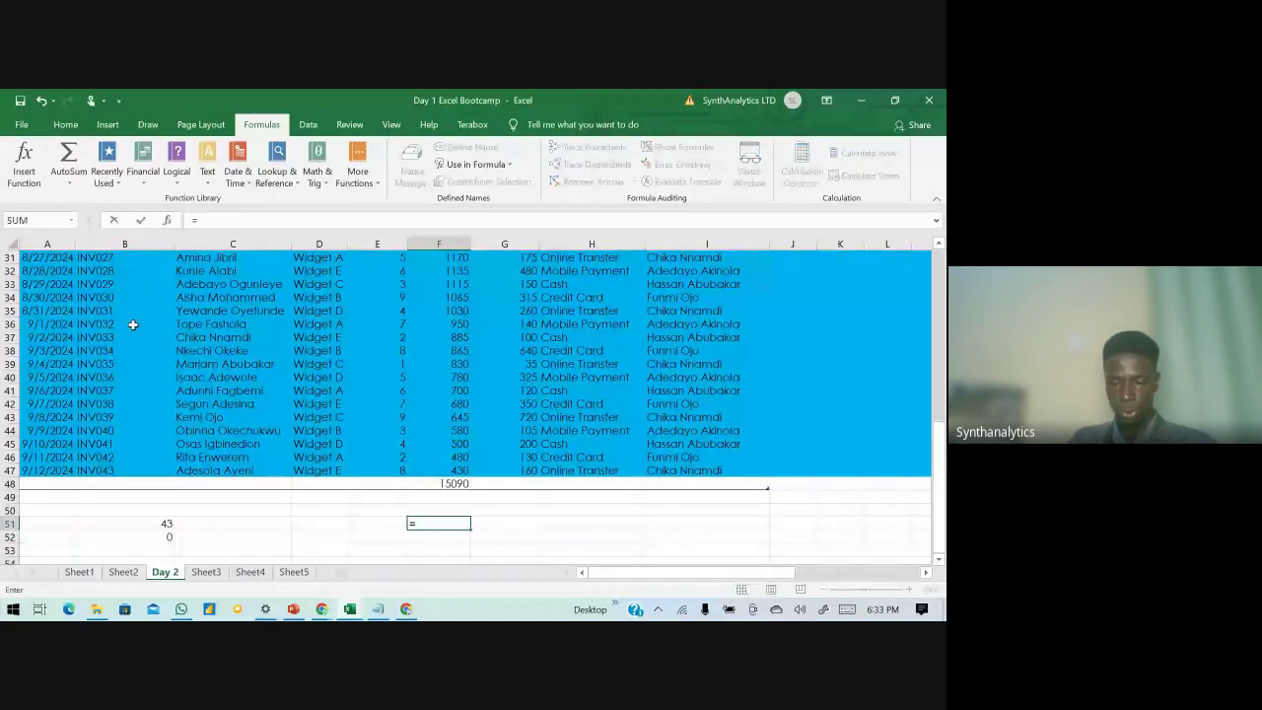
type("count")
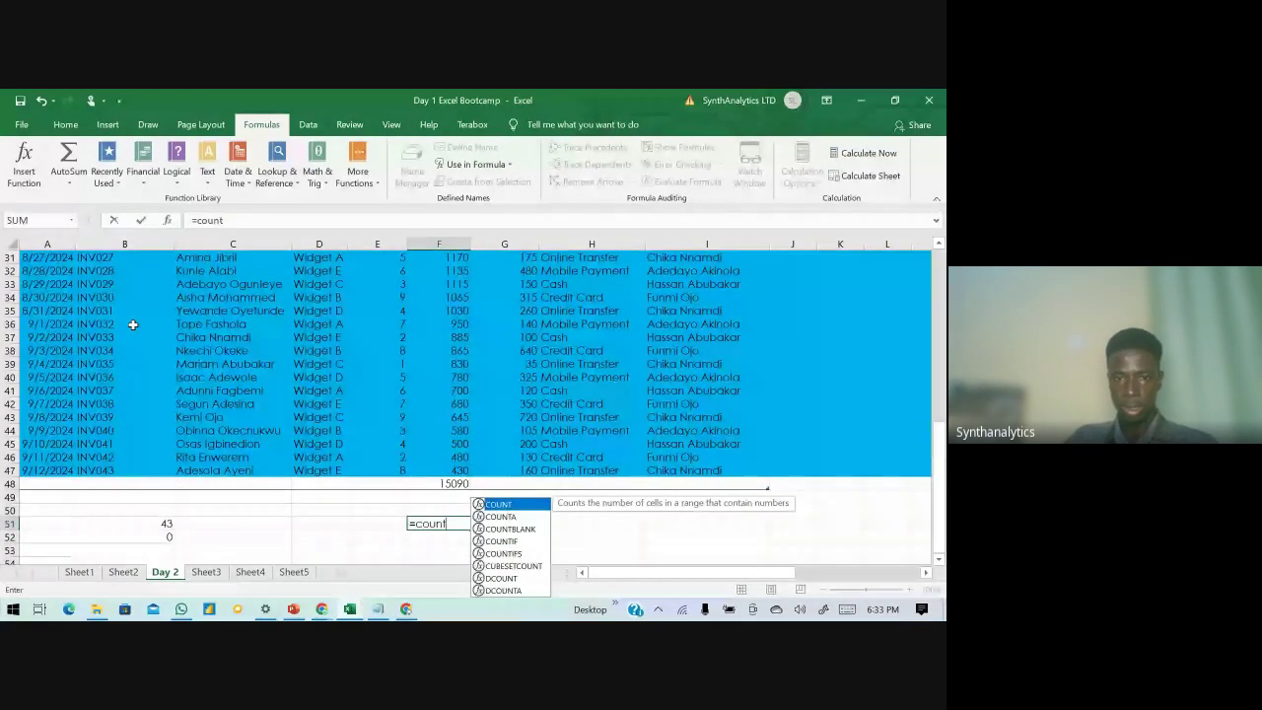
double_click(527, 505)
scroll(469, 427, "up", 5)
scroll(469, 427, "up", 5)
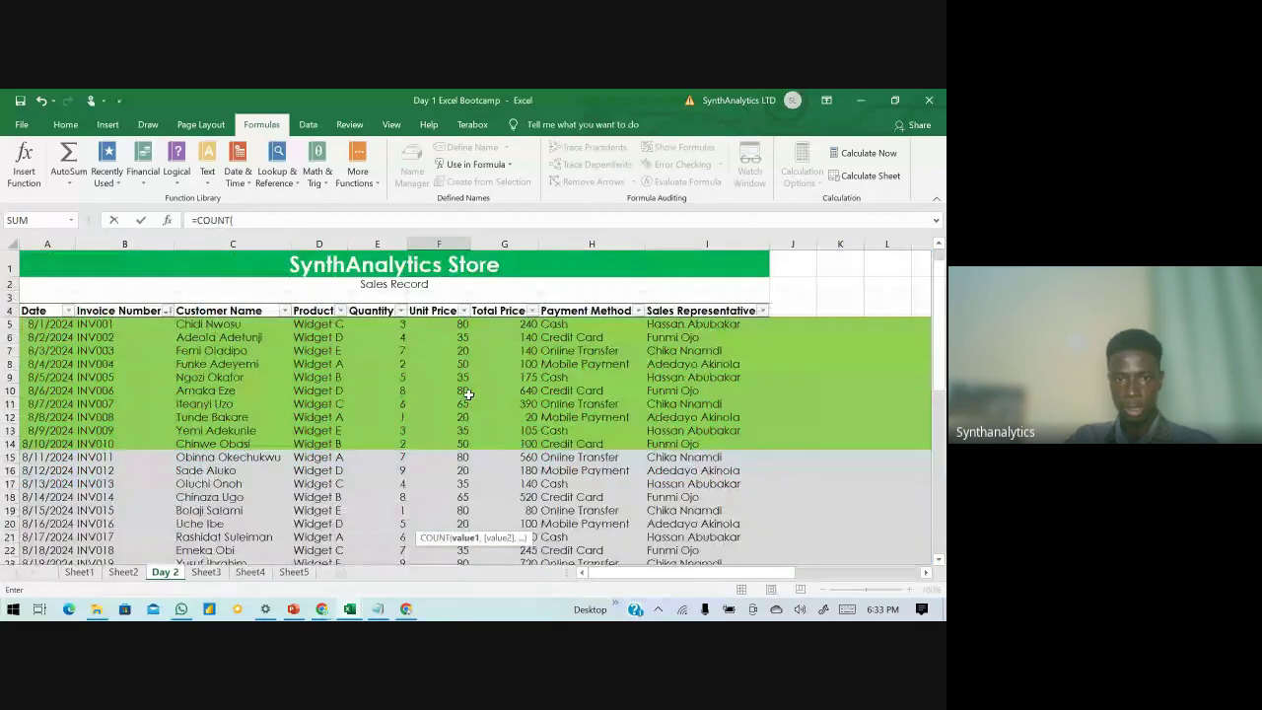
left_click(453, 323)
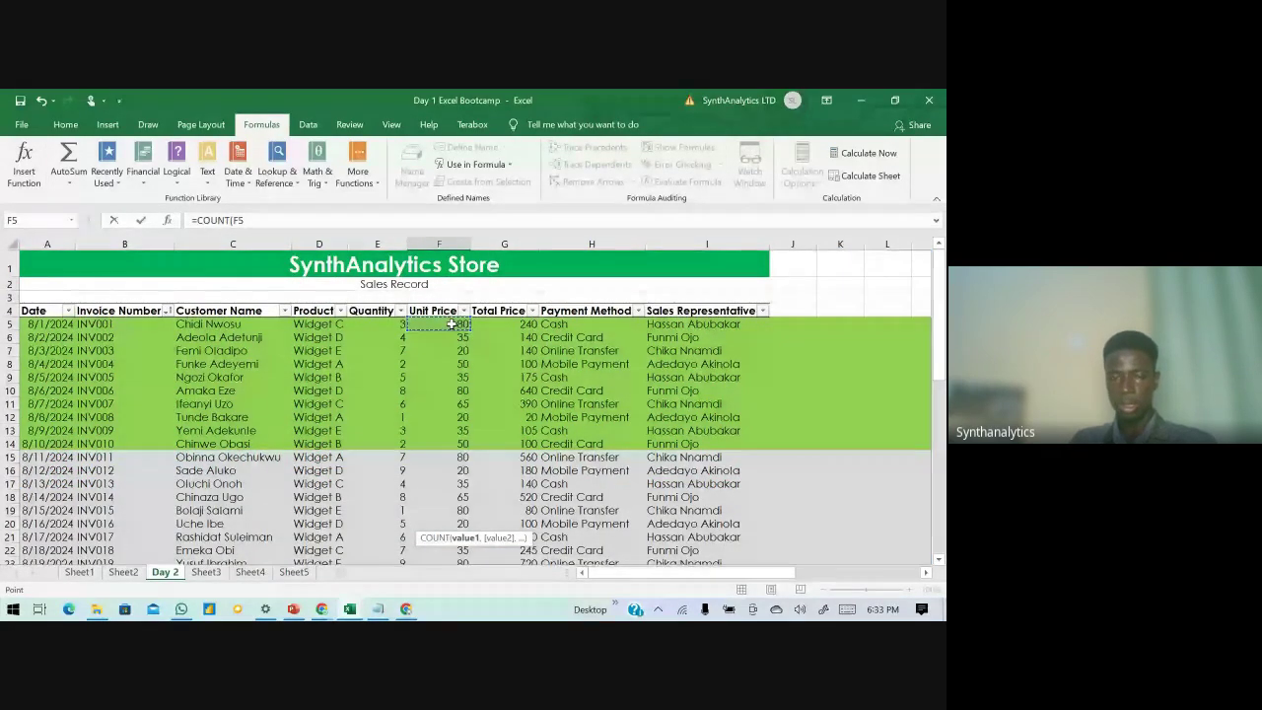
key("ctrl+shift+Down")
key("Return")
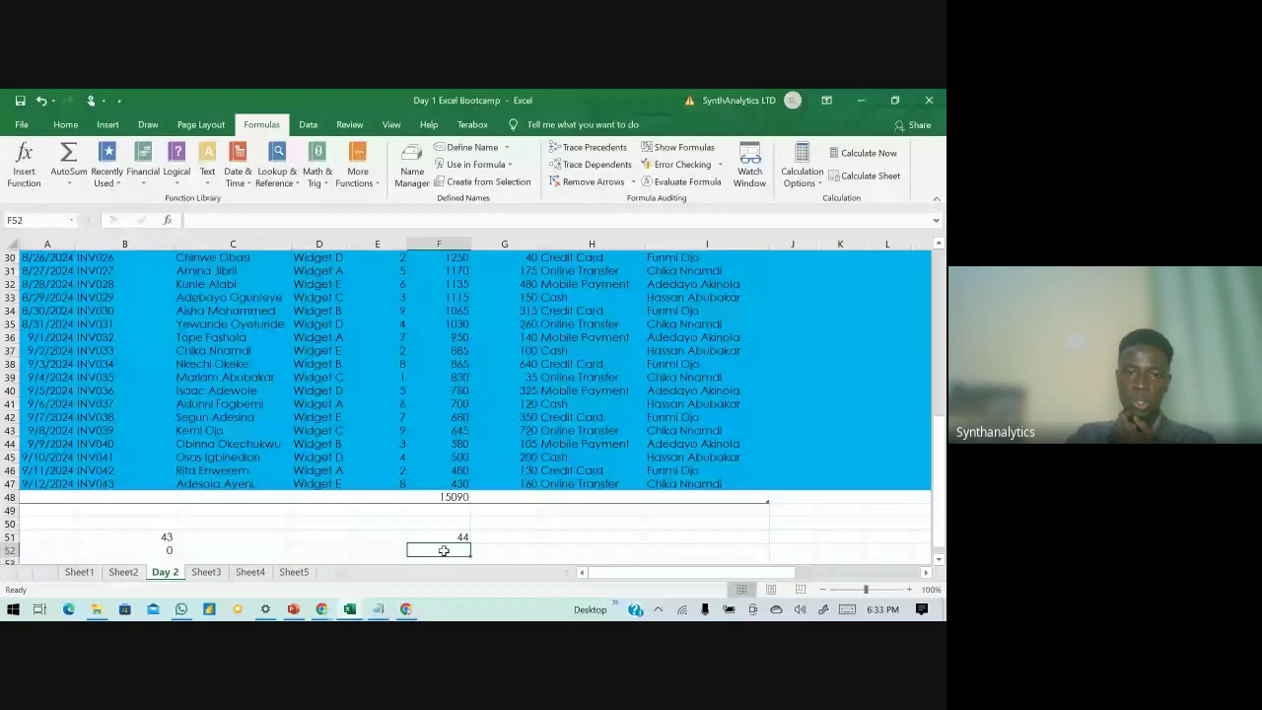
- Examine the total in cell F48 and the Unit Price range referenced by the COUNT formula in cell F51
left_click(445, 496)
left_click(456, 537)
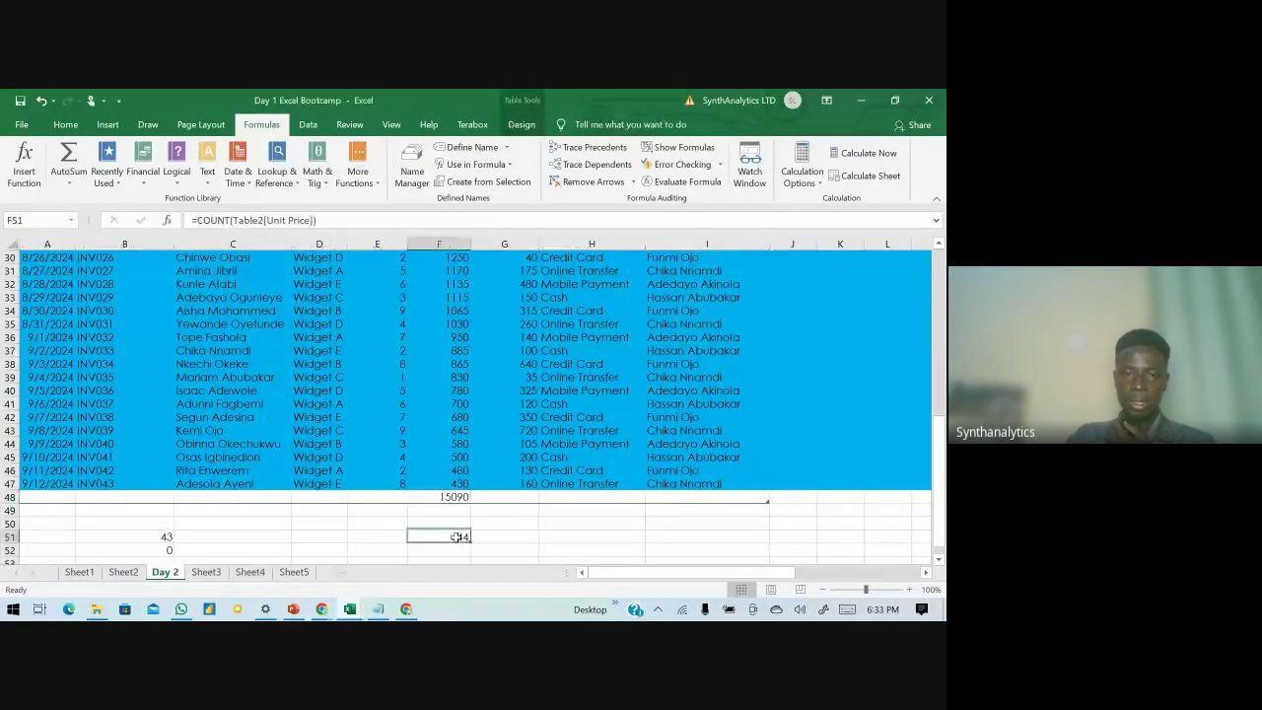
double_click(456, 536)
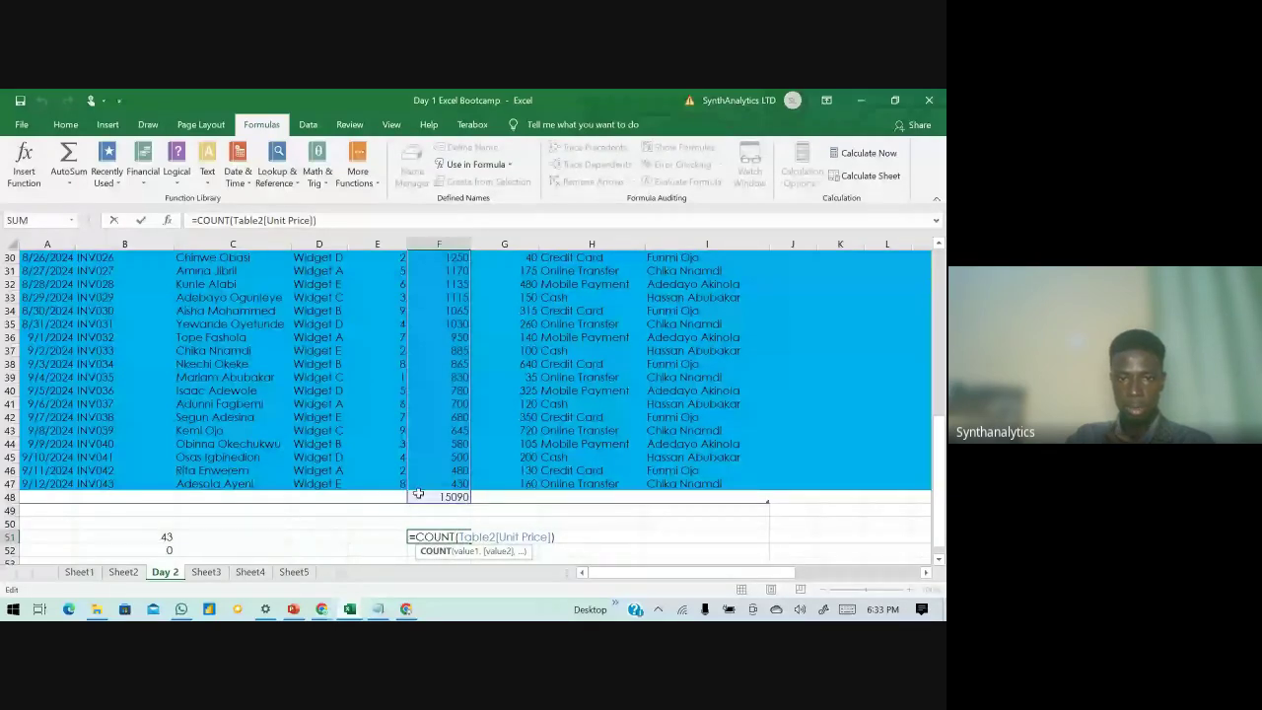
scroll(418, 492, "up", 5)
scroll(430, 487, "up", 5)
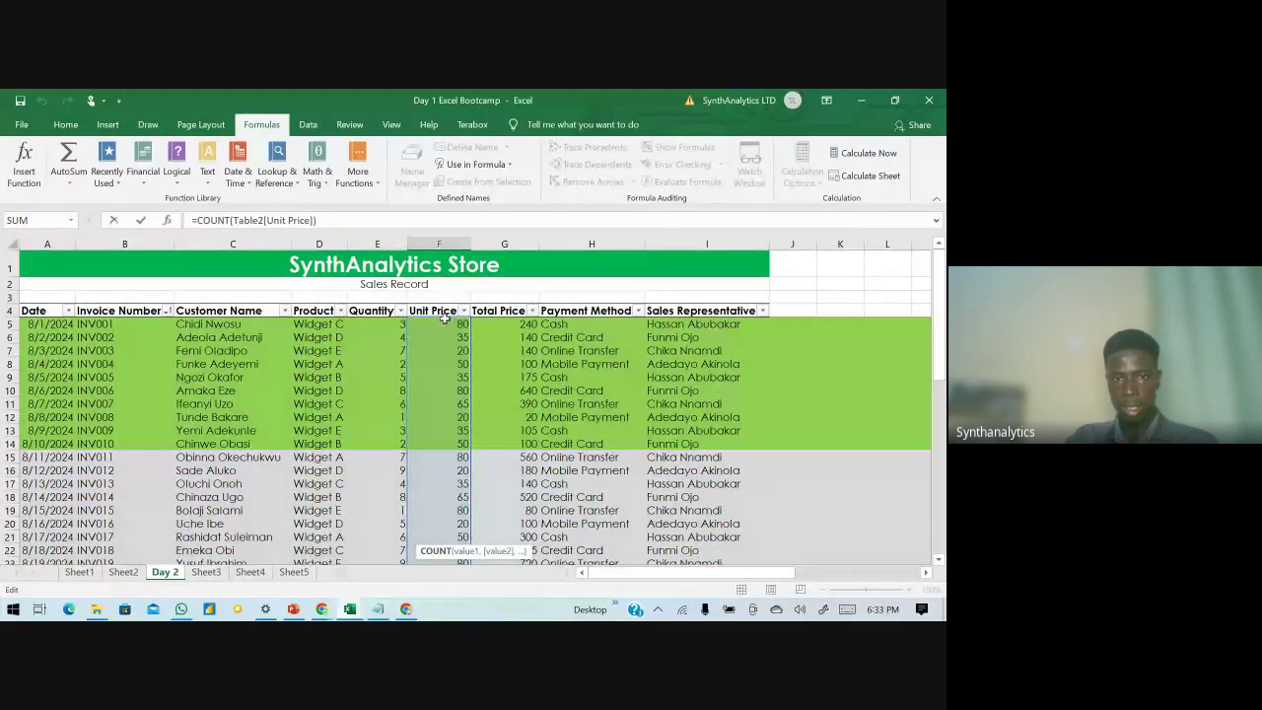
left_click(444, 323)
left_click_drag(444, 324, 444, 318)
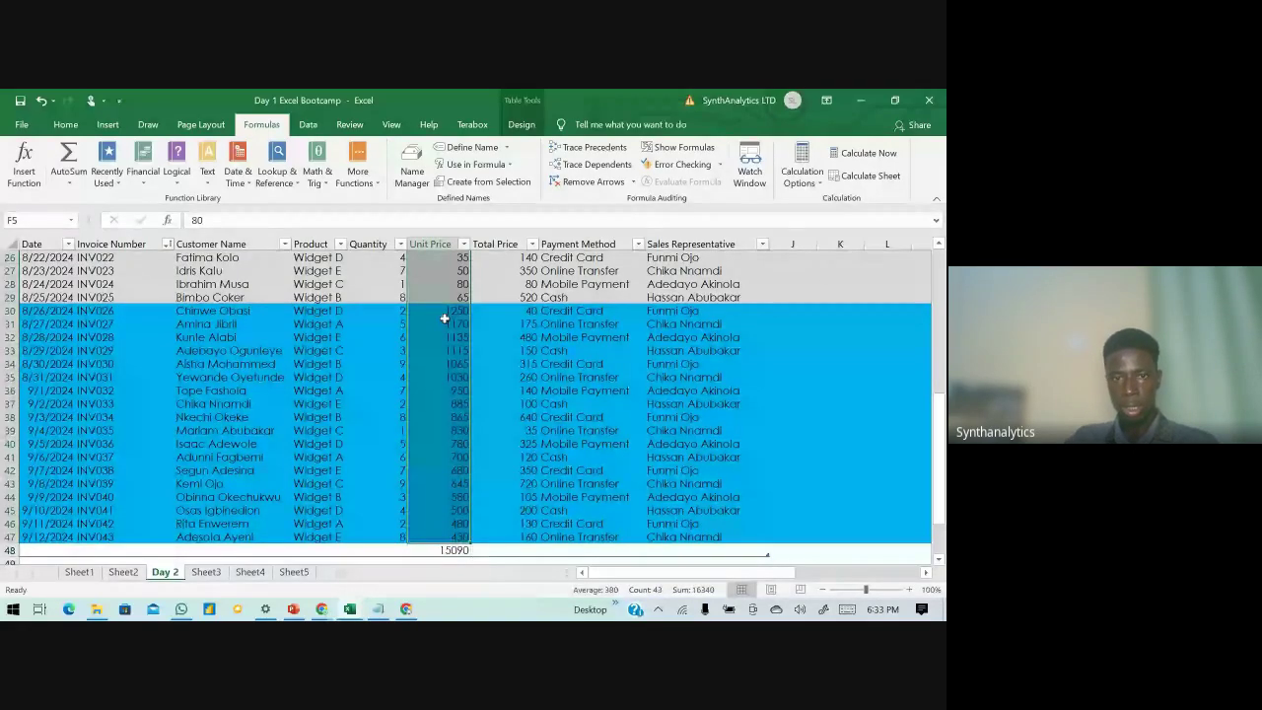
scroll(453, 335, "up", 5)
type("\\")
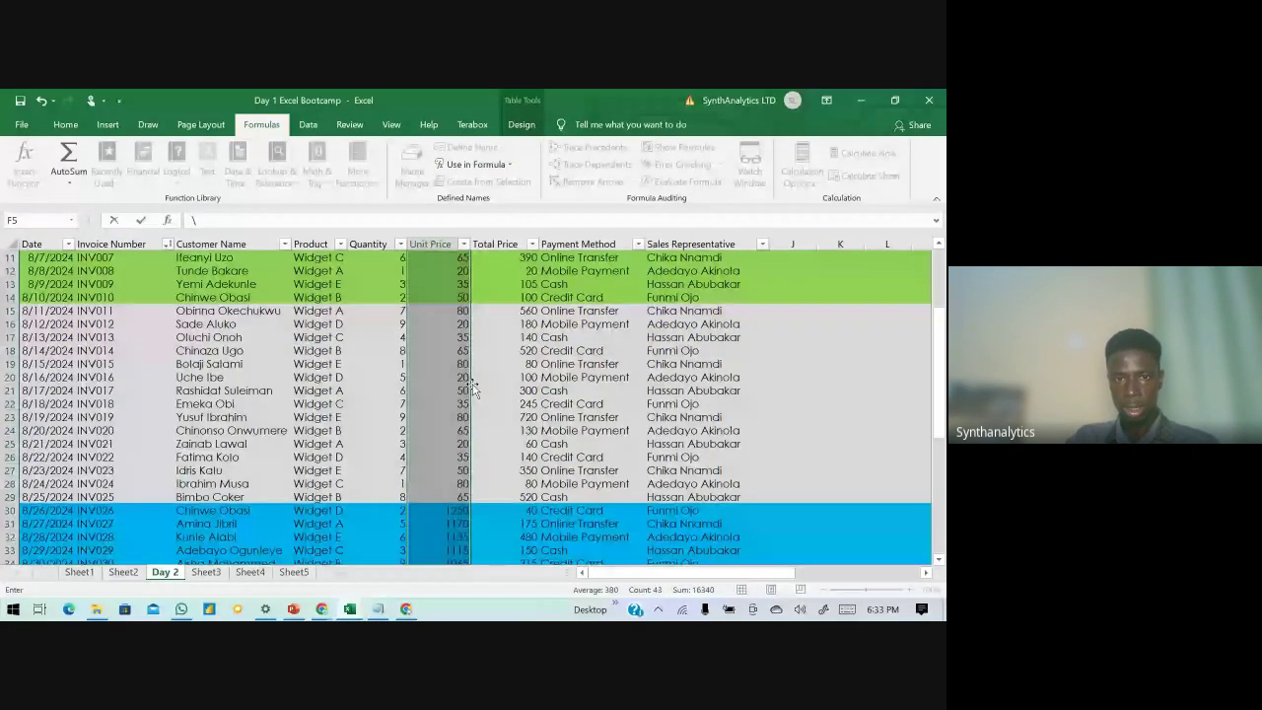
key("Return")
left_click(498, 377)
key("ctrl+z")
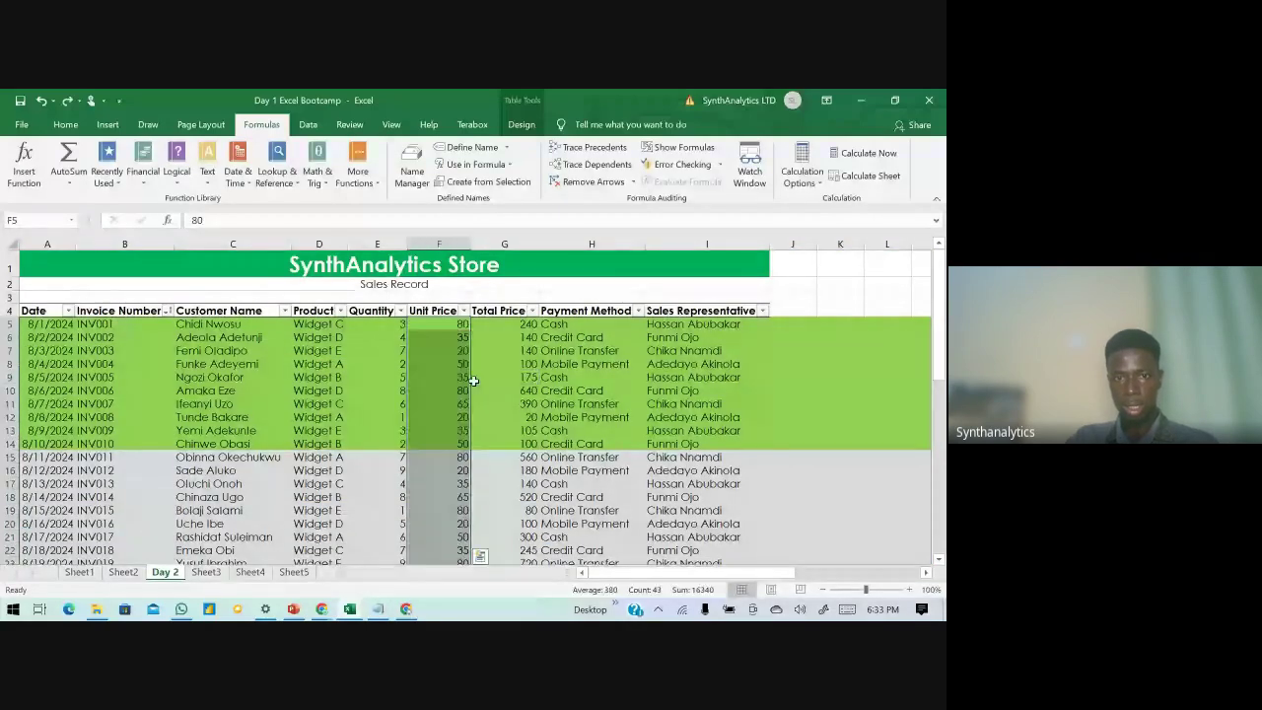
key("ctrl+z")
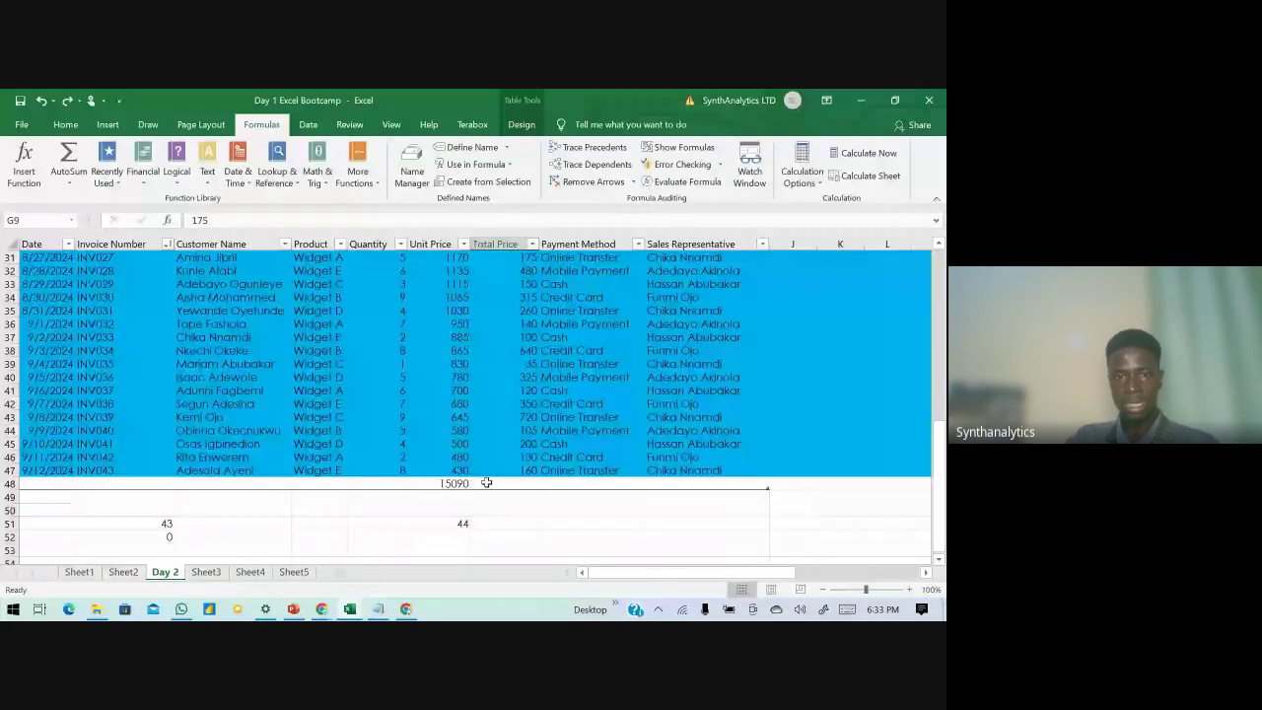
left_click(447, 483)
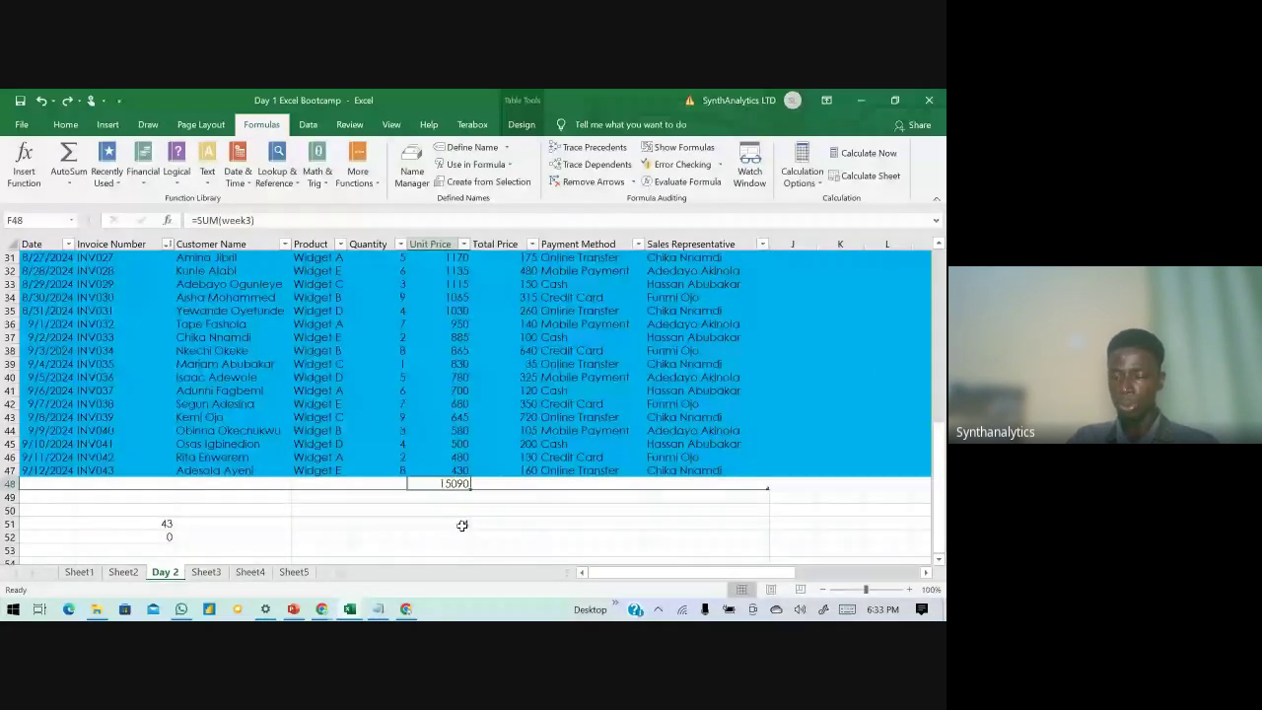
double_click(460, 524)
type("=x")
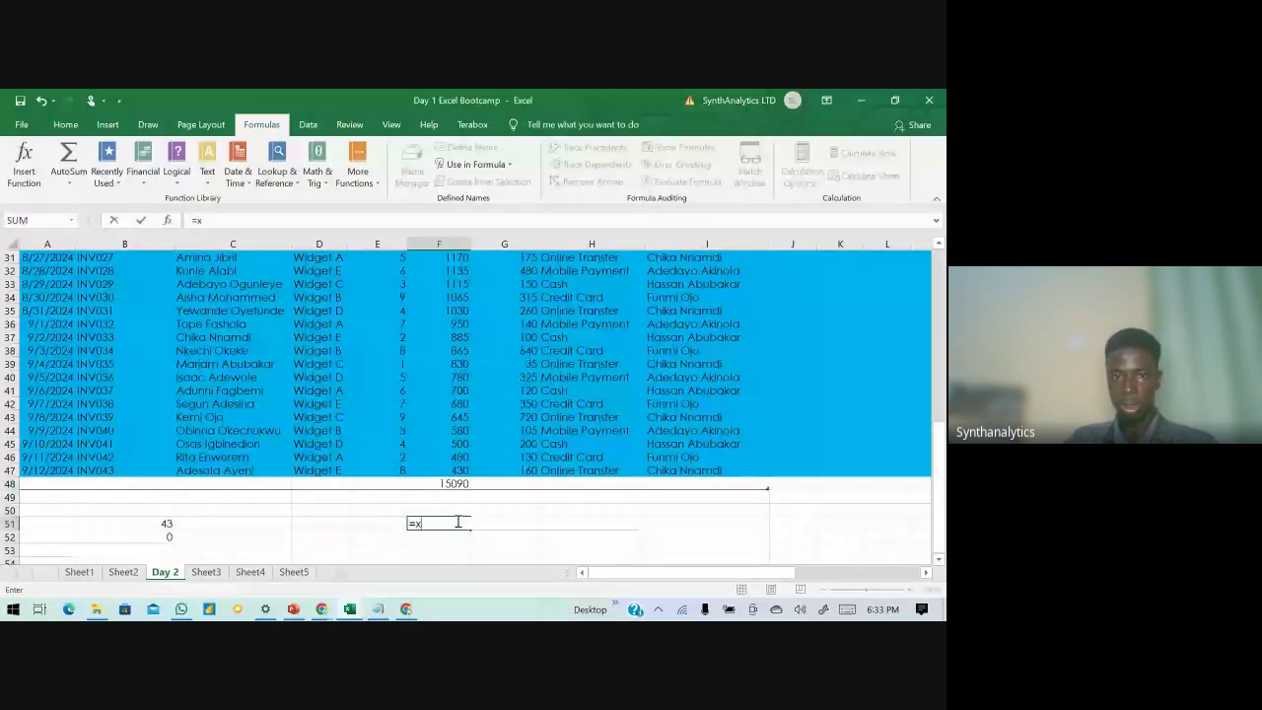
key("BackSpace")
type("cou")
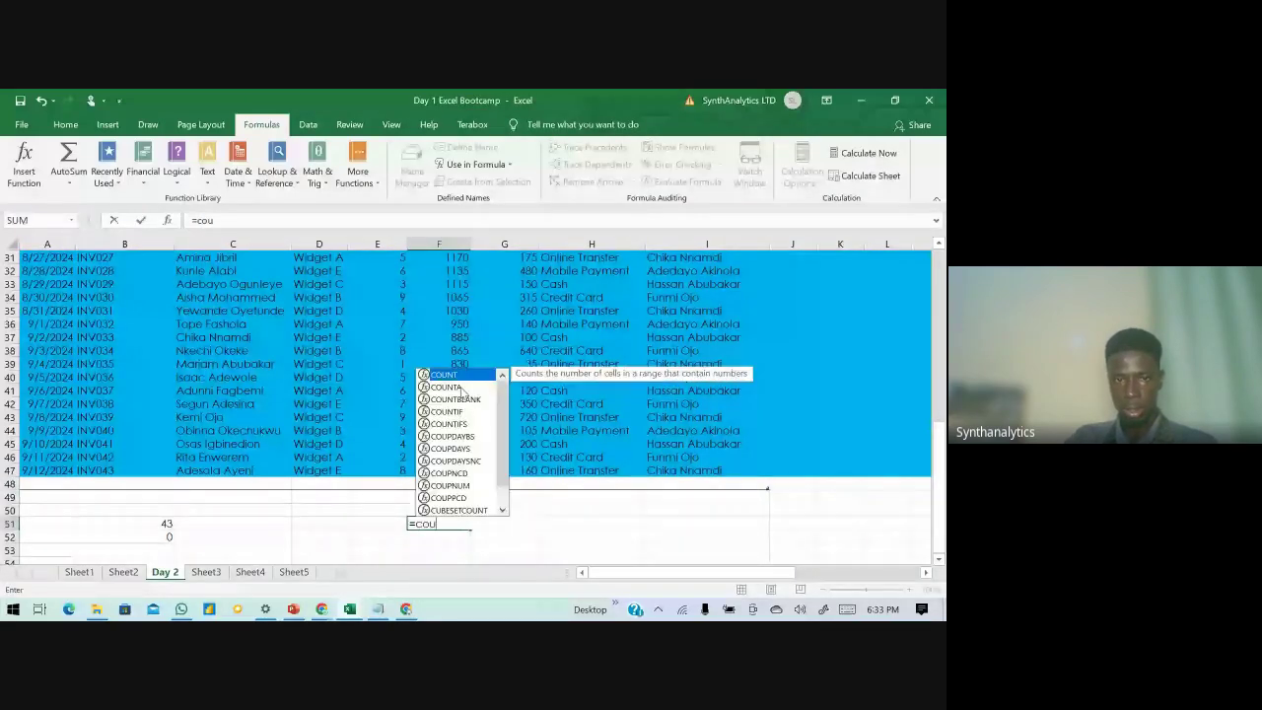
key("Return")
left_click(457, 524)
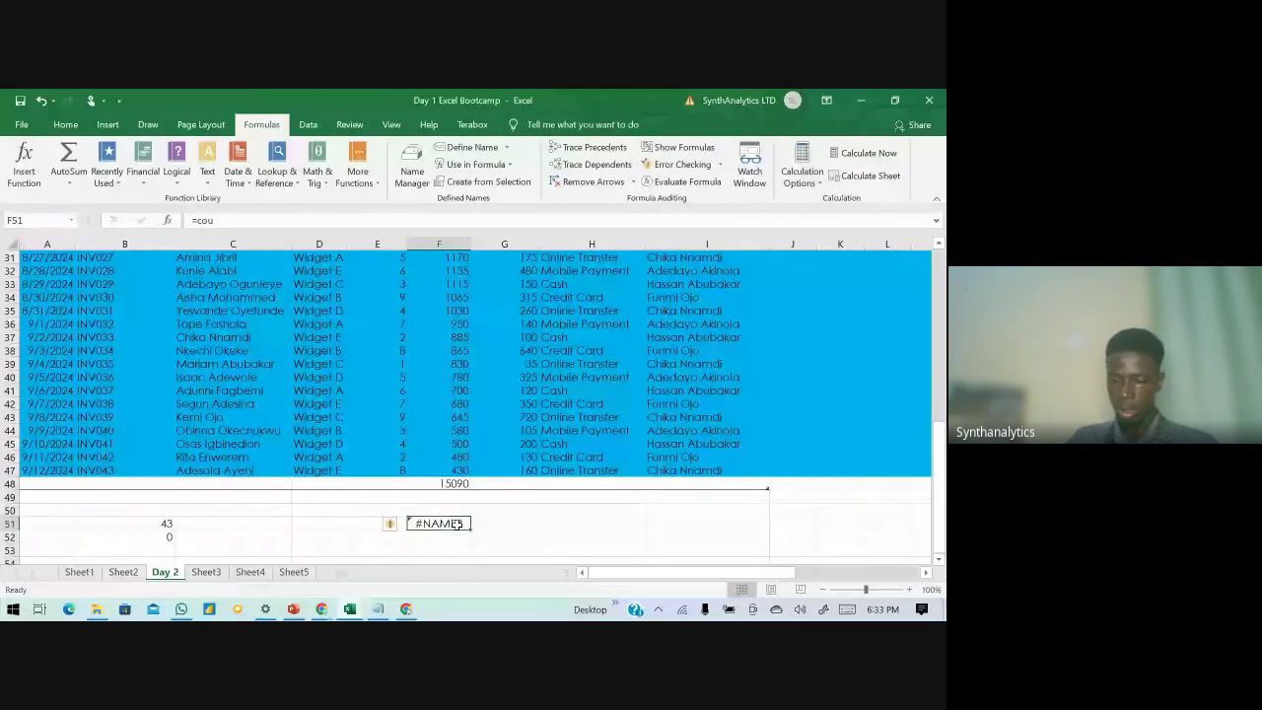
- Replace the entry in cell F51 with a COUNT formula over the unit price range F5:F47
double_click(459, 523)
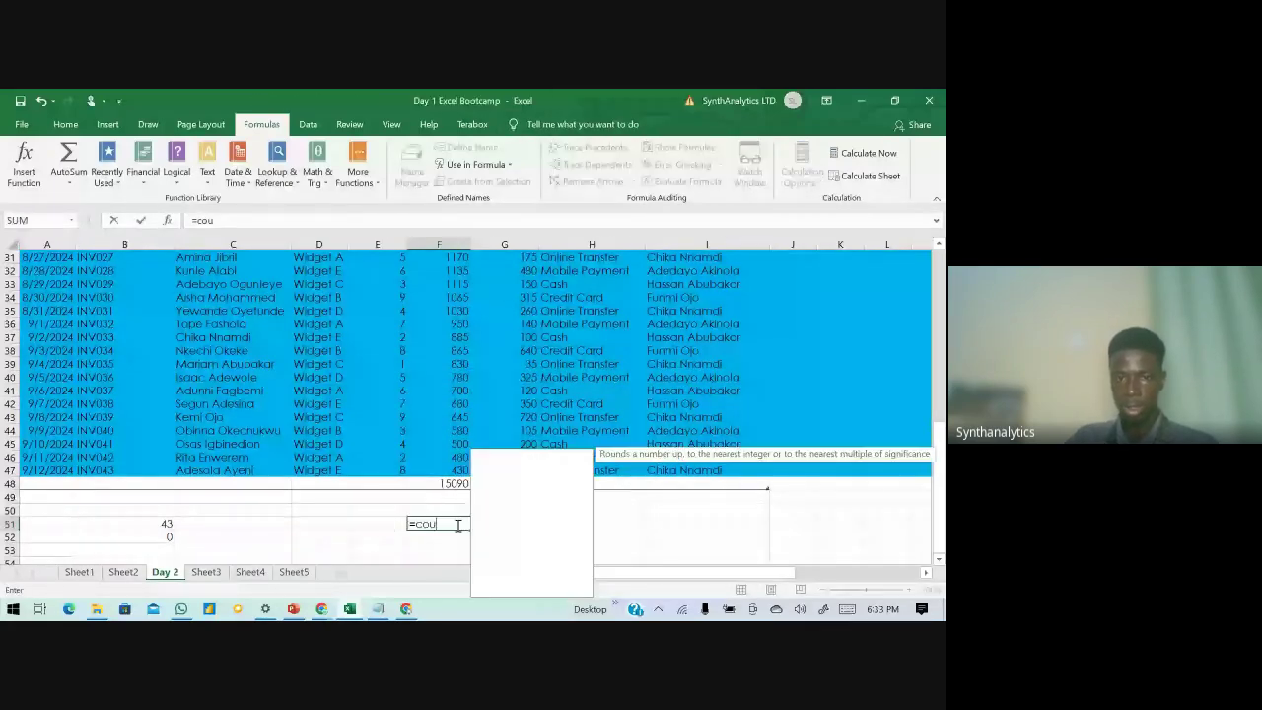
type("nt")
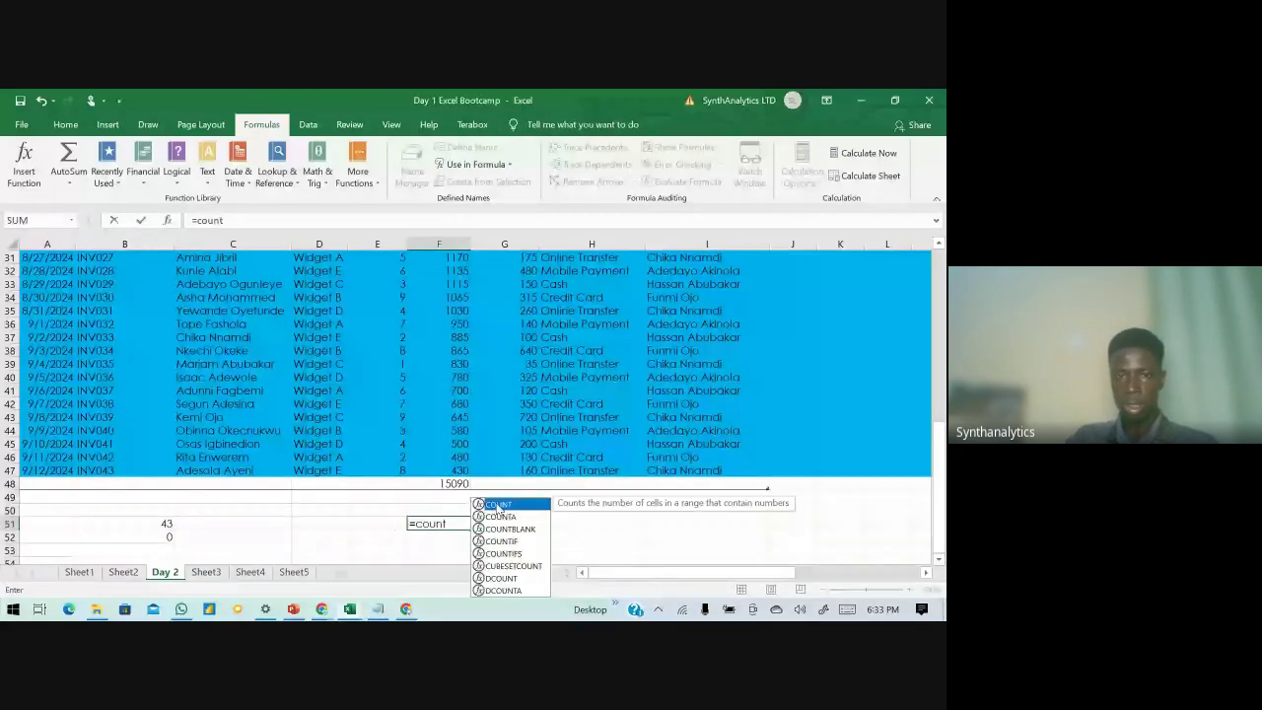
double_click(498, 504)
scroll(456, 443, "up", 4)
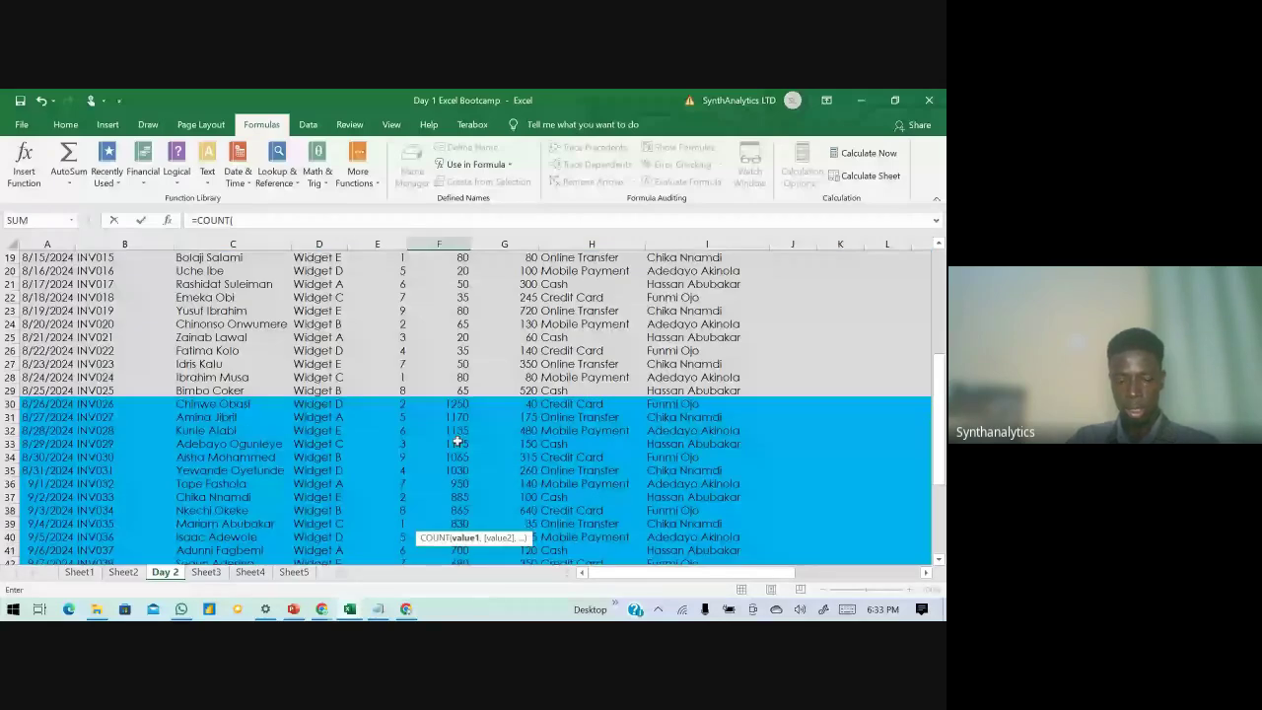
scroll(456, 442, "up", 5)
left_click(458, 271)
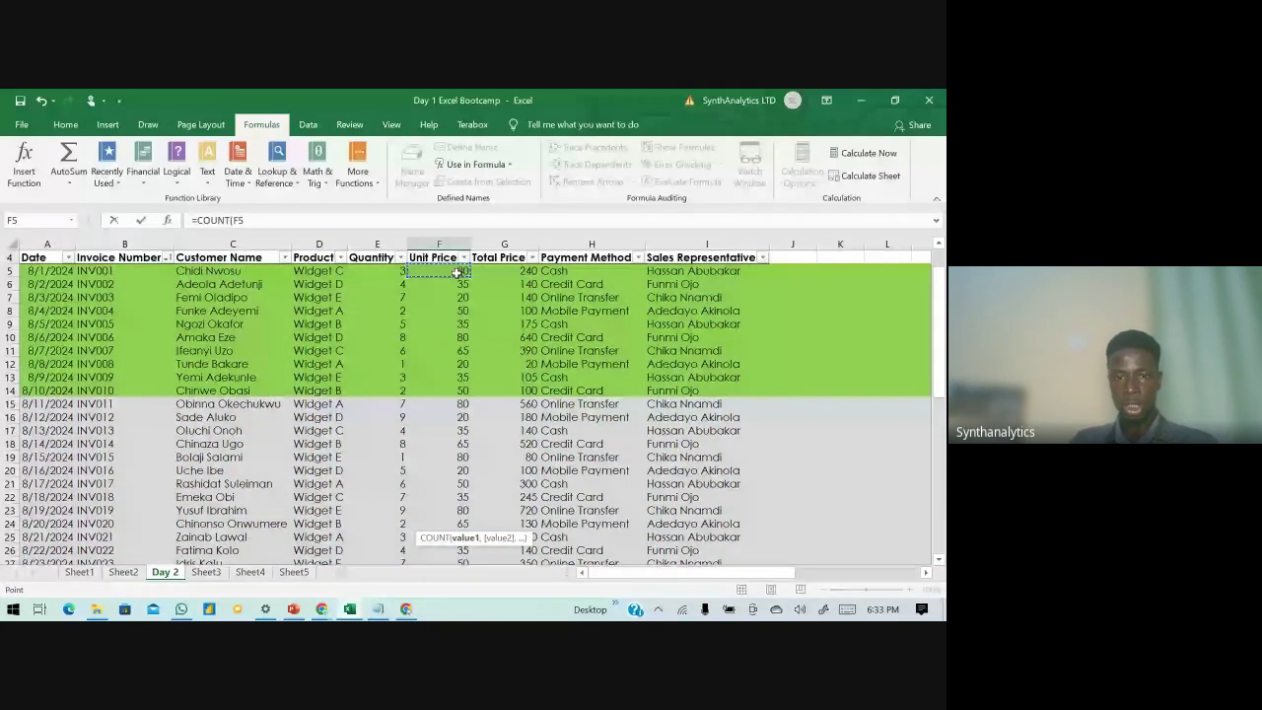
key("ctrl+shift+Down")
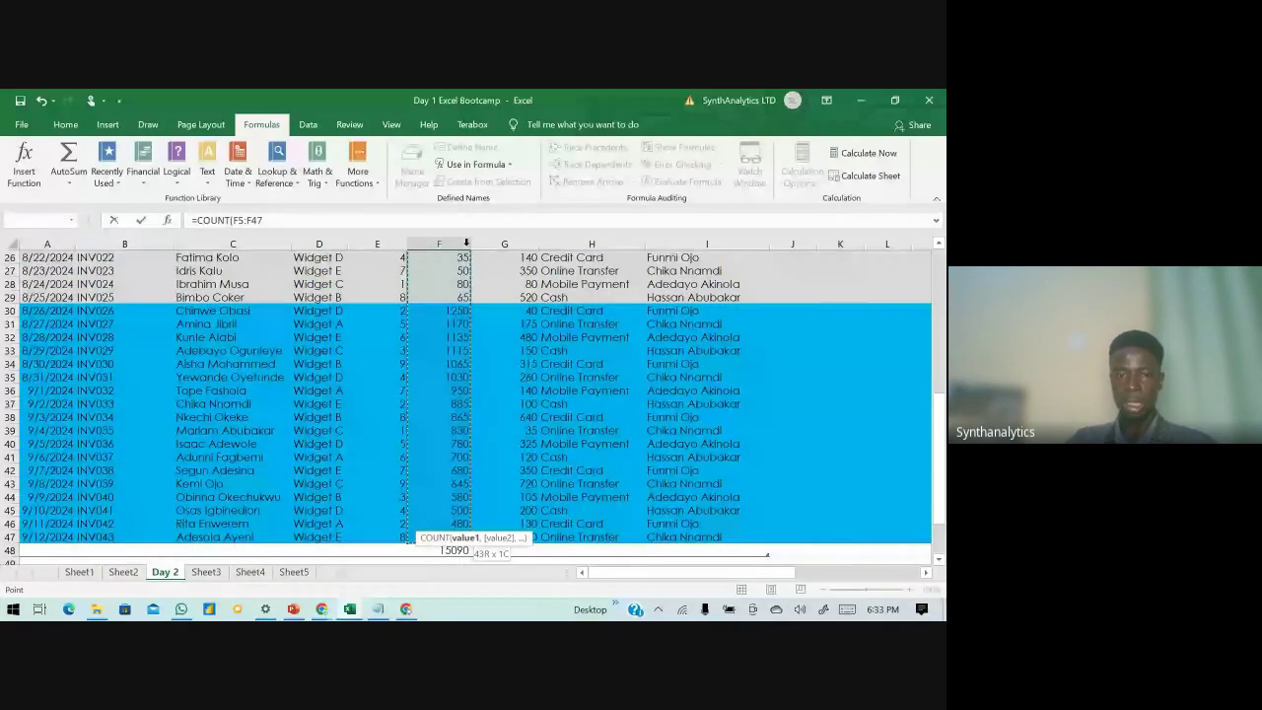
key("Return")
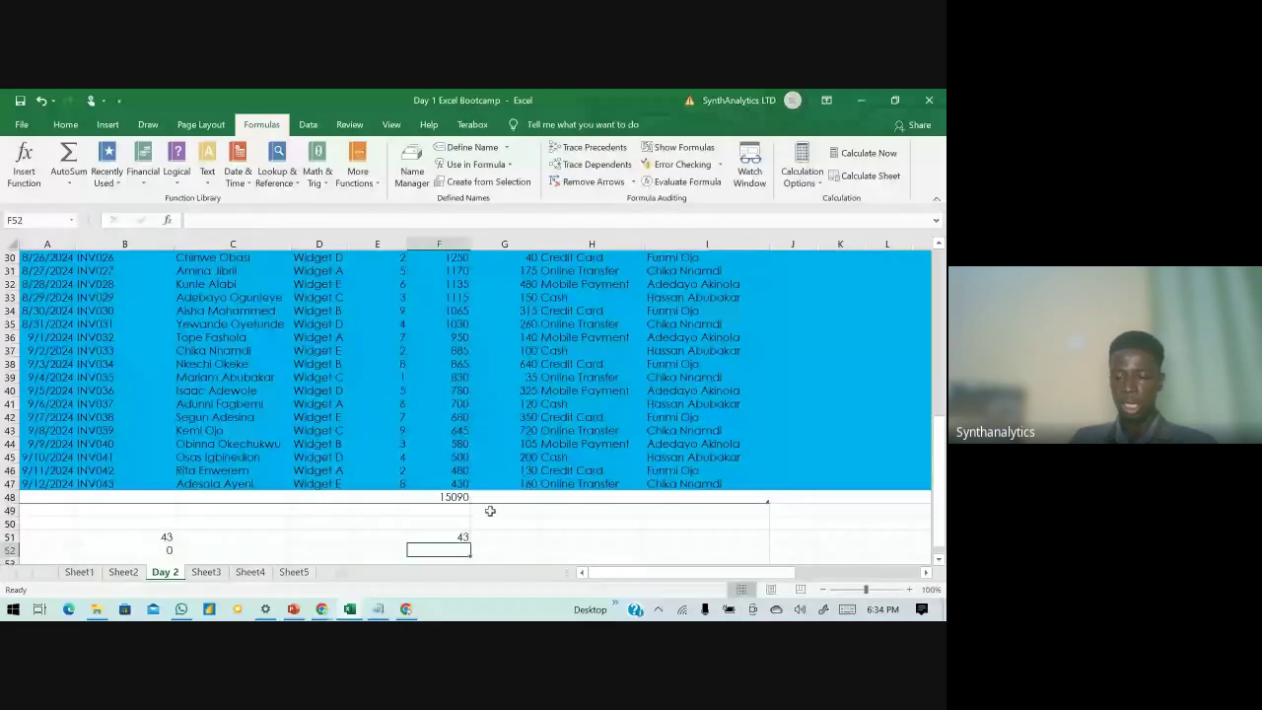
- Count the non-empty unit prices in cell F52 with a COUNTA formula over F5:F47
type("=c")
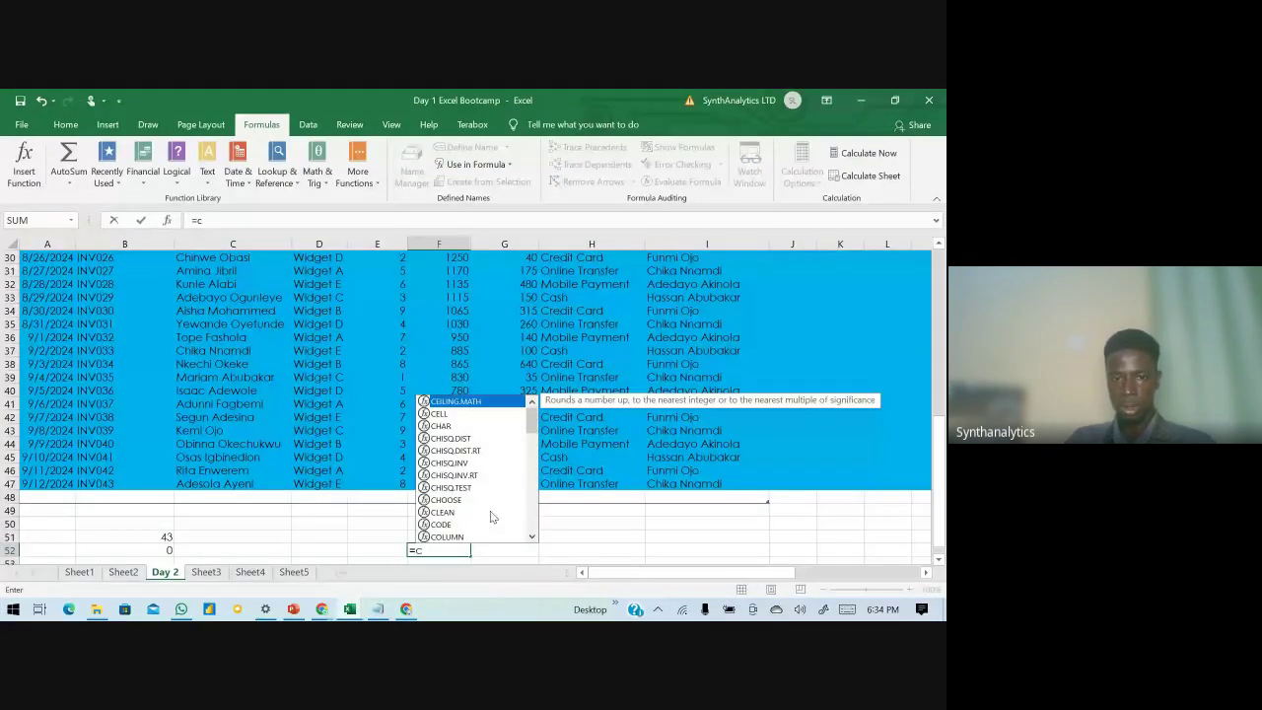
type("ount")
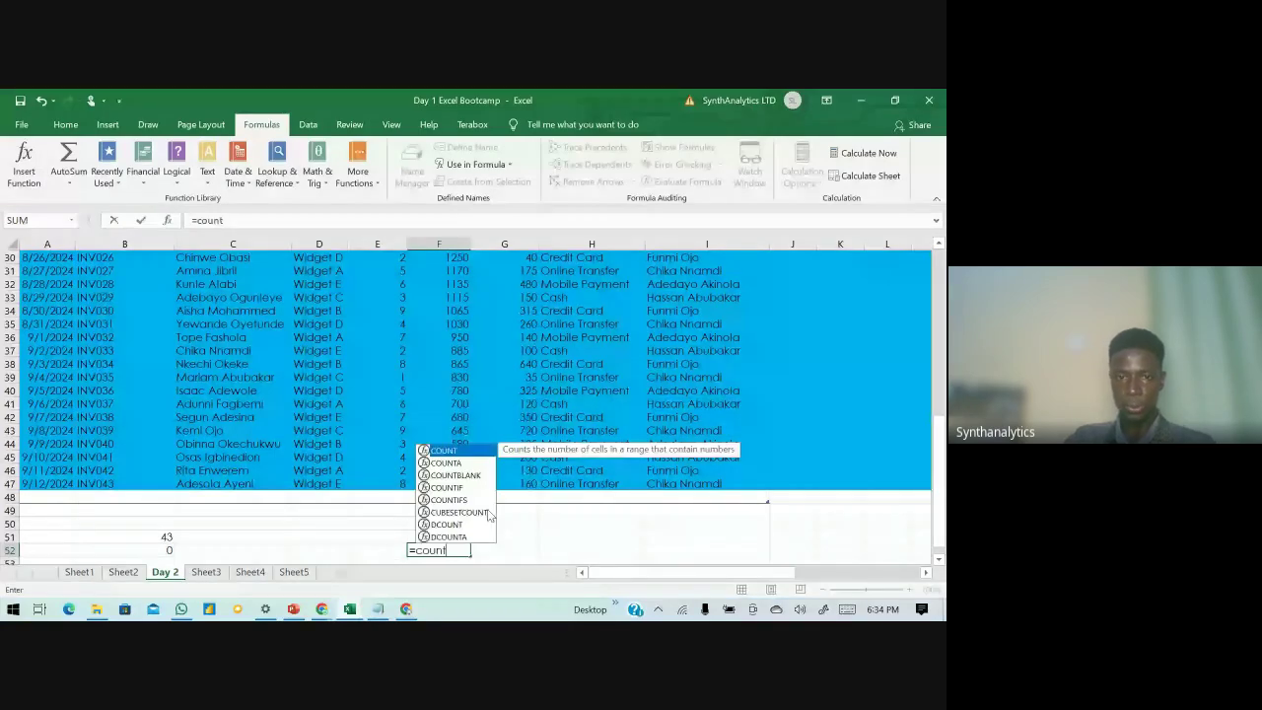
double_click(473, 461)
scroll(453, 394, "up", 10)
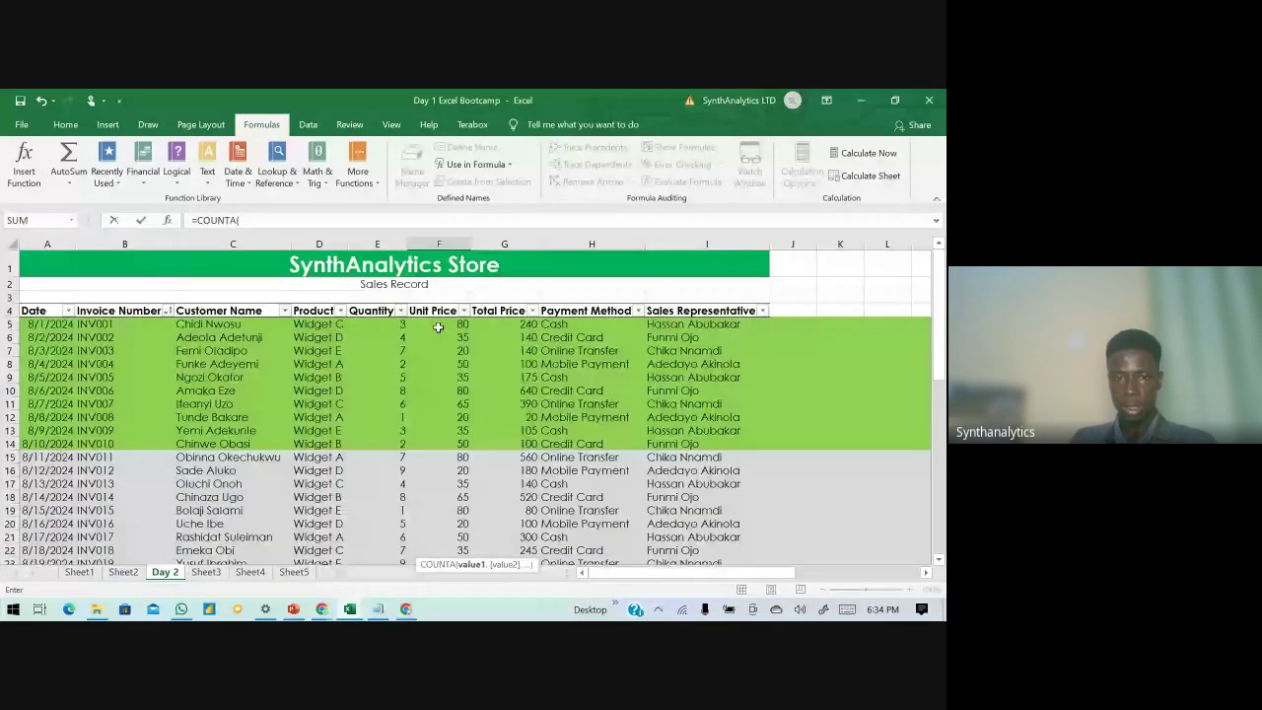
left_click(438, 328)
key("ctrl+shift+Down")
key("Return")
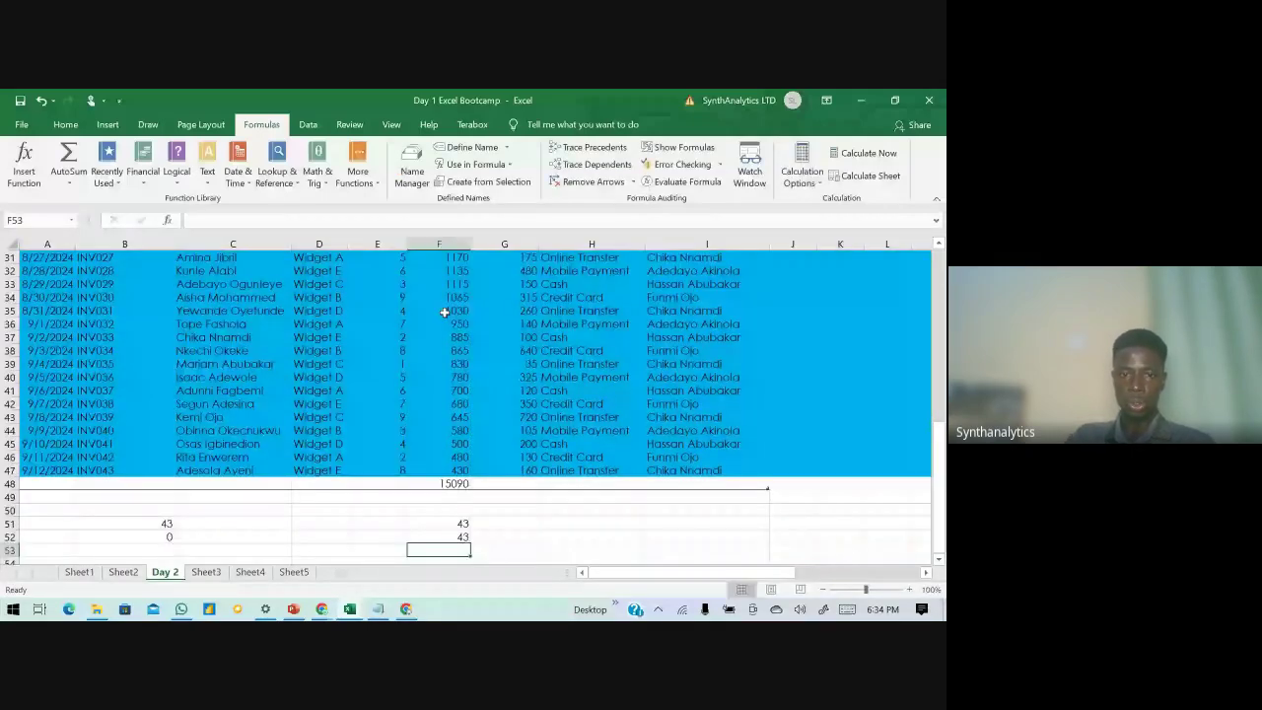
- Compare the COUNTA formulas in F52 and B51 with the COUNT formula in B52, checking them against the invoice number cells
left_click(457, 533)
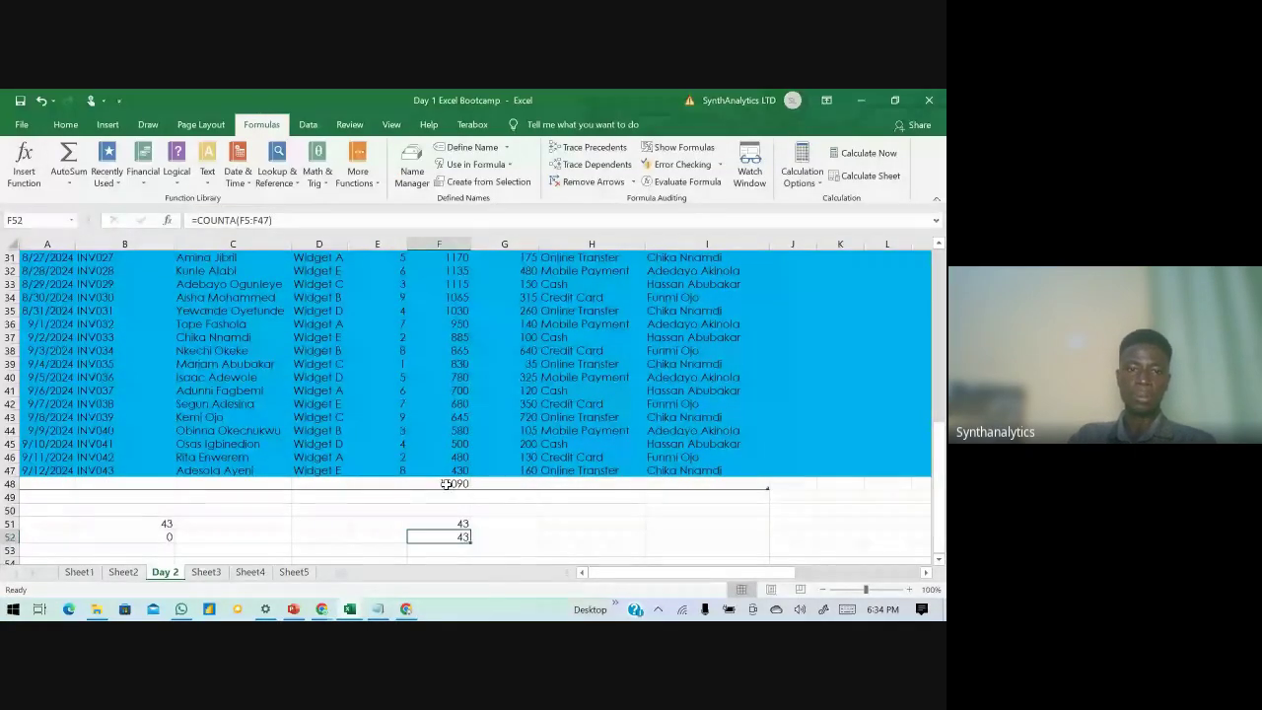
double_click(166, 524)
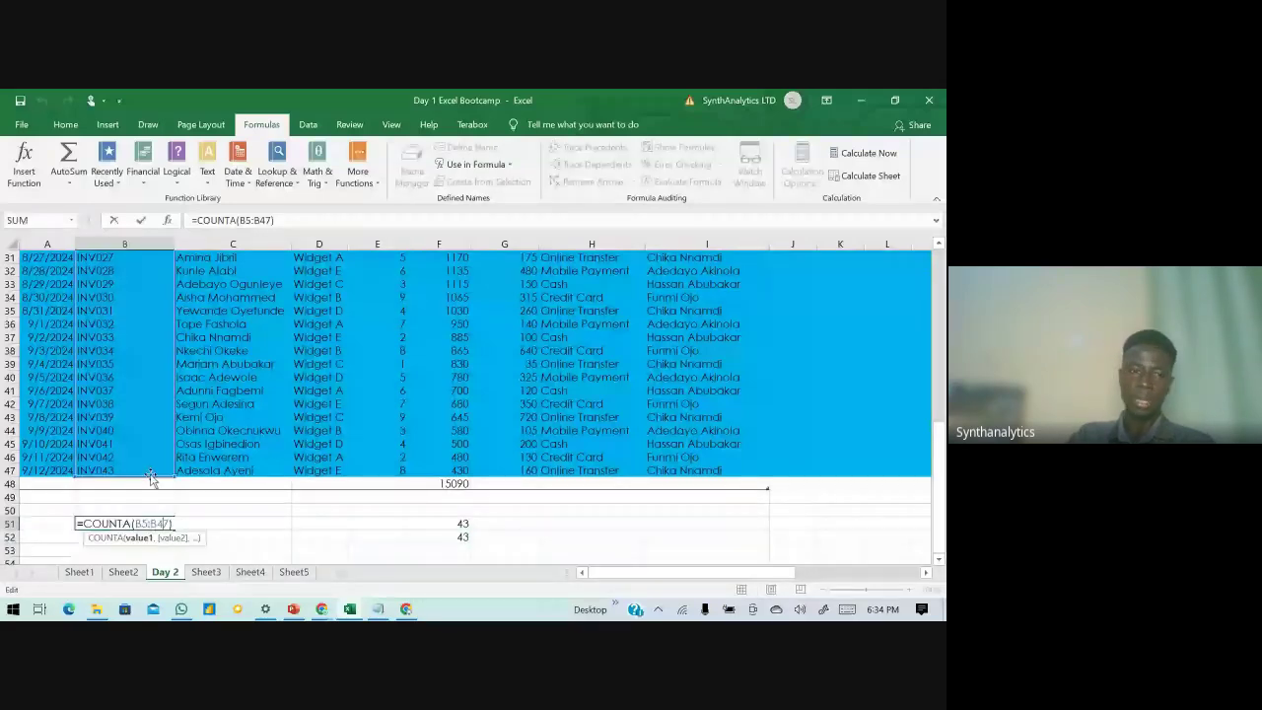
left_click(116, 390)
left_click_drag(99, 310, 85, 460)
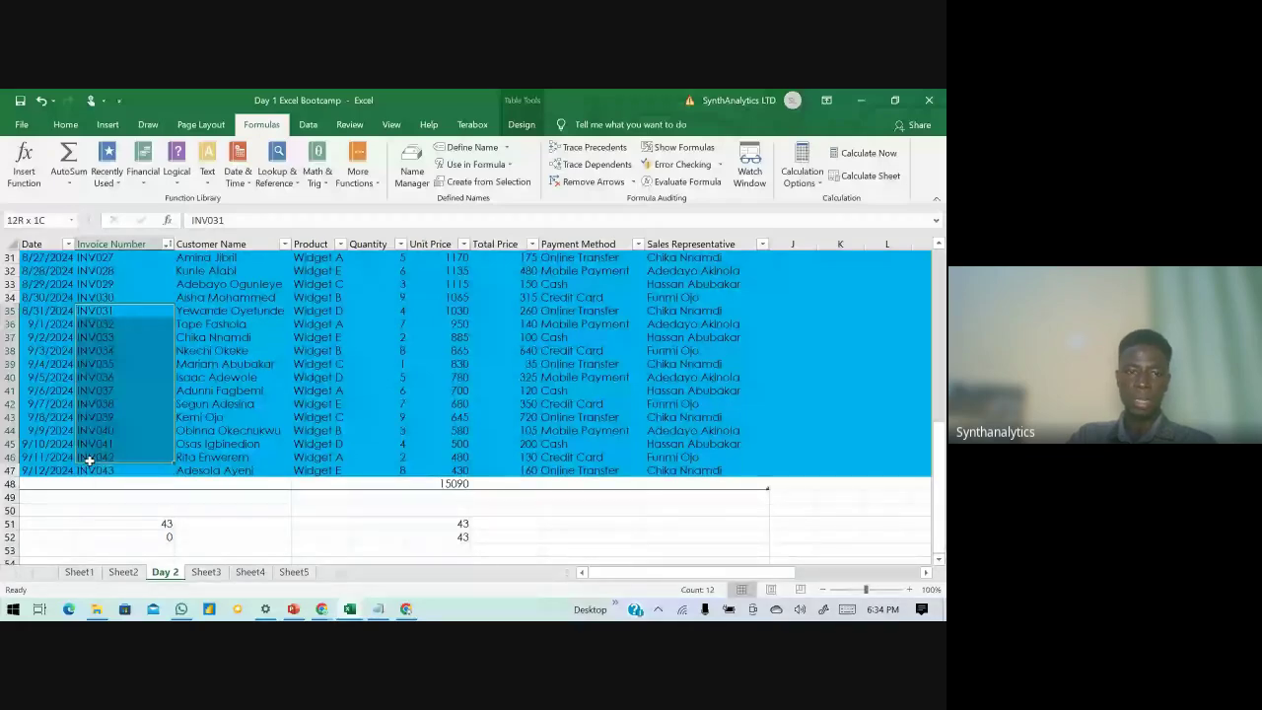
left_click_drag(89, 461, 93, 467)
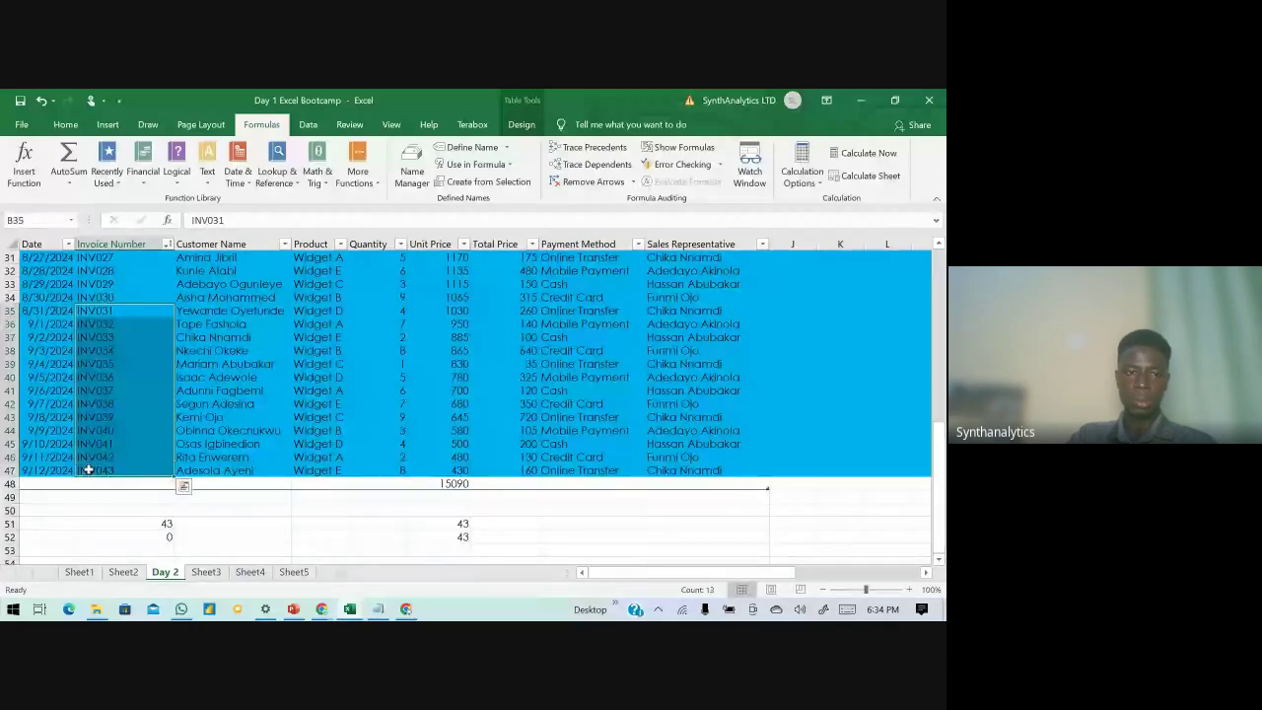
left_click(135, 538)
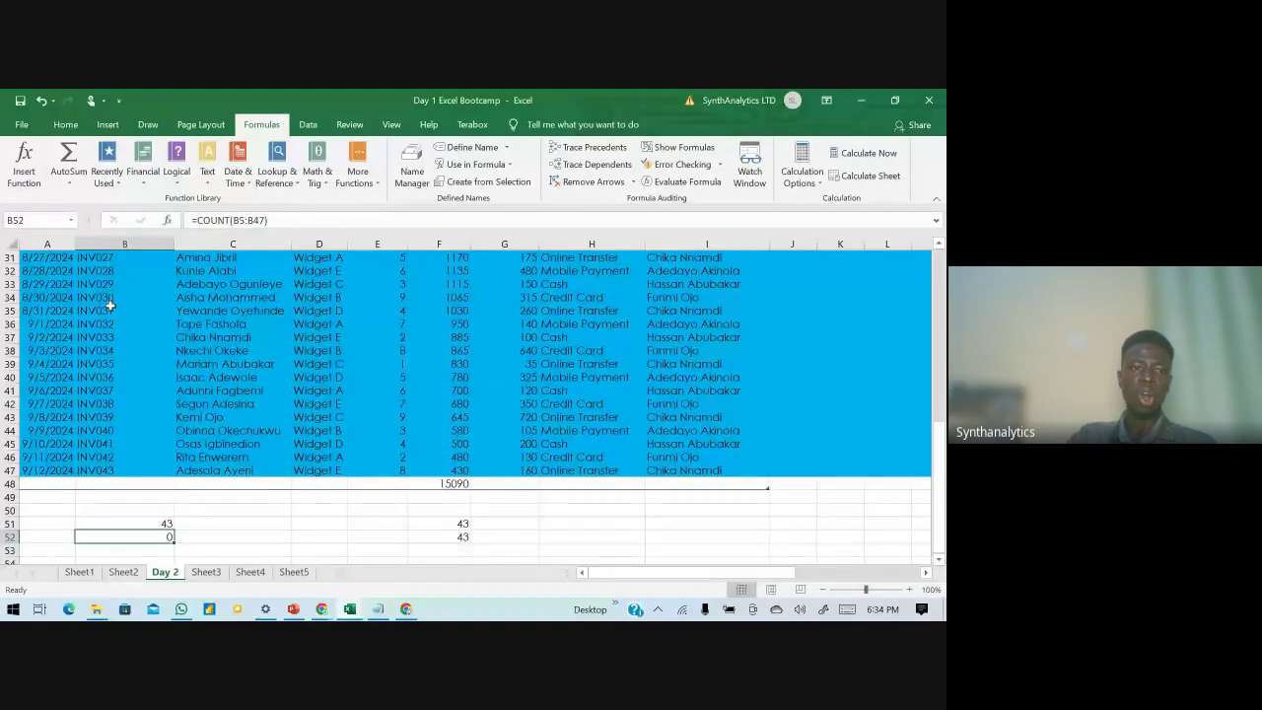
left_click_drag(110, 307, 98, 468)
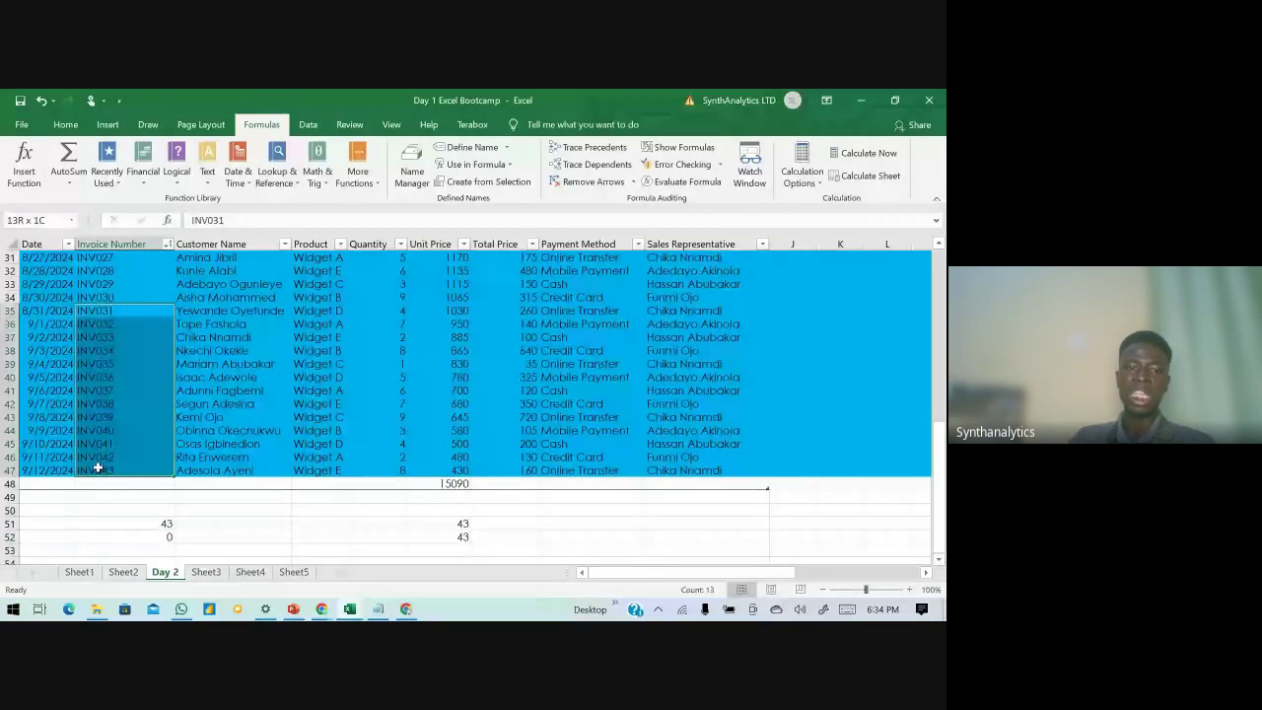
left_click(147, 537)
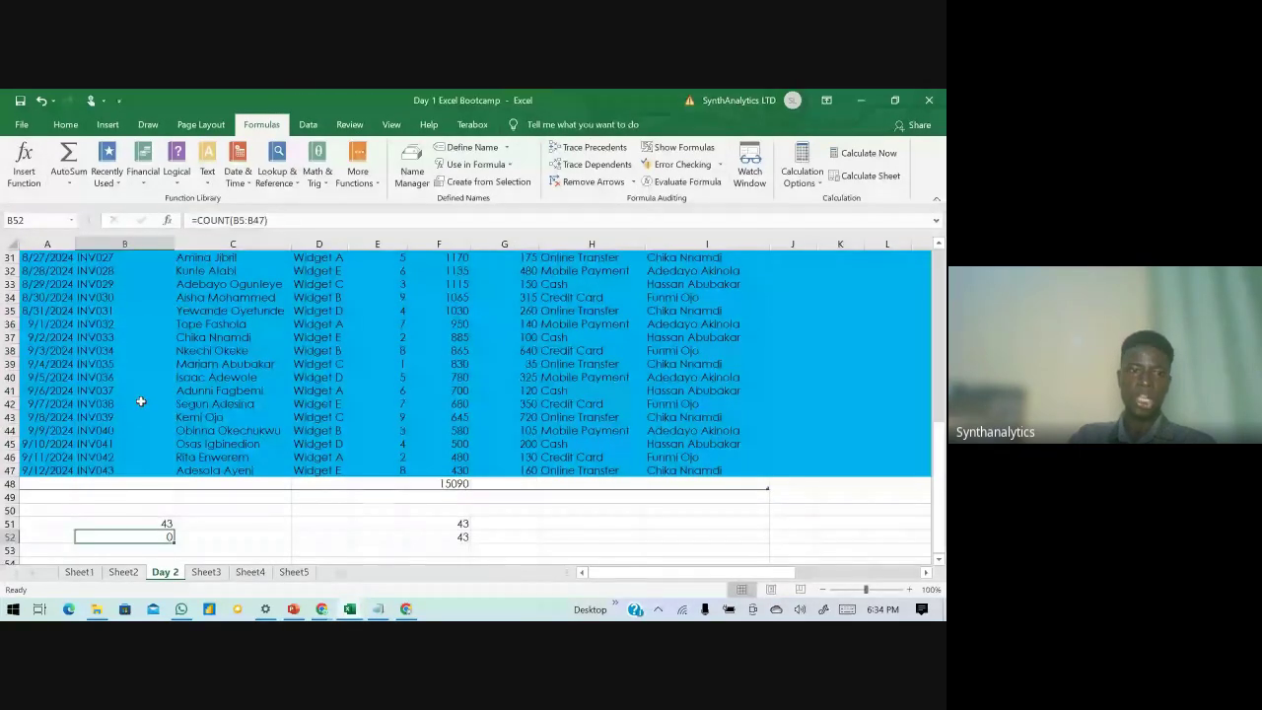
left_click_drag(119, 297, 125, 381)
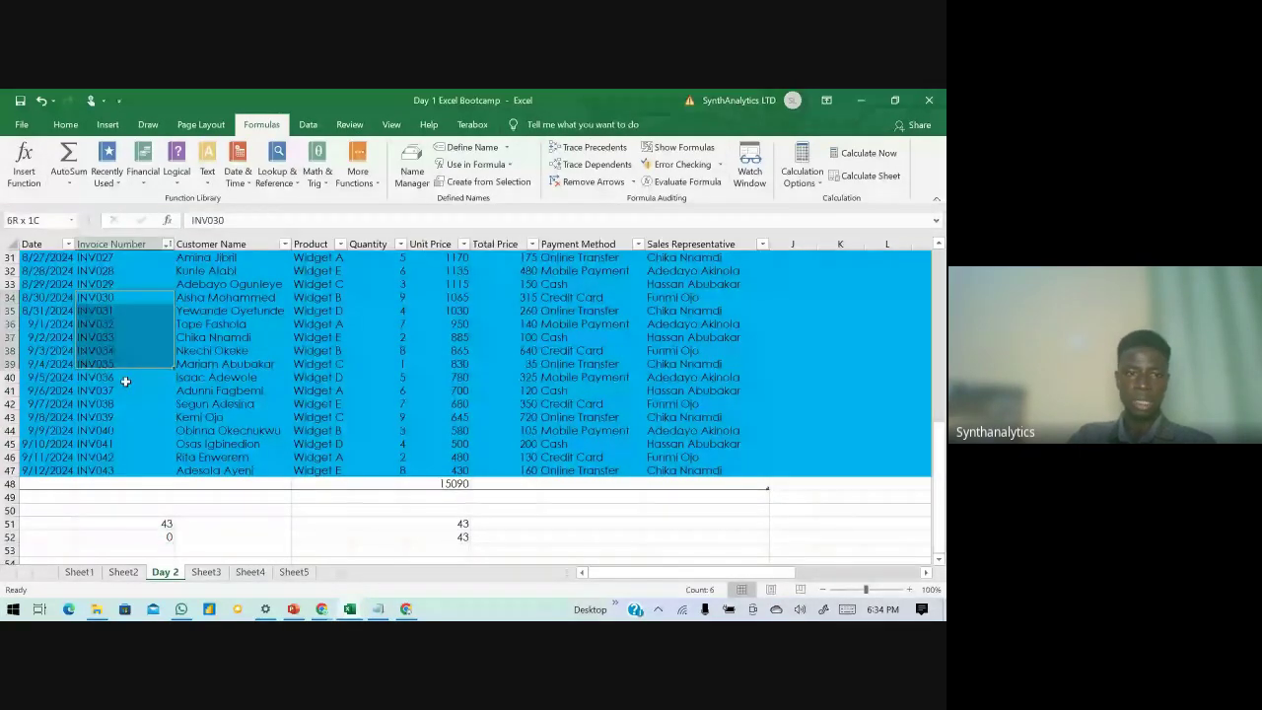
- Count the numeric entries among the customer names in cell C51 with a COUNT formula over C5:C47
left_click(220, 522)
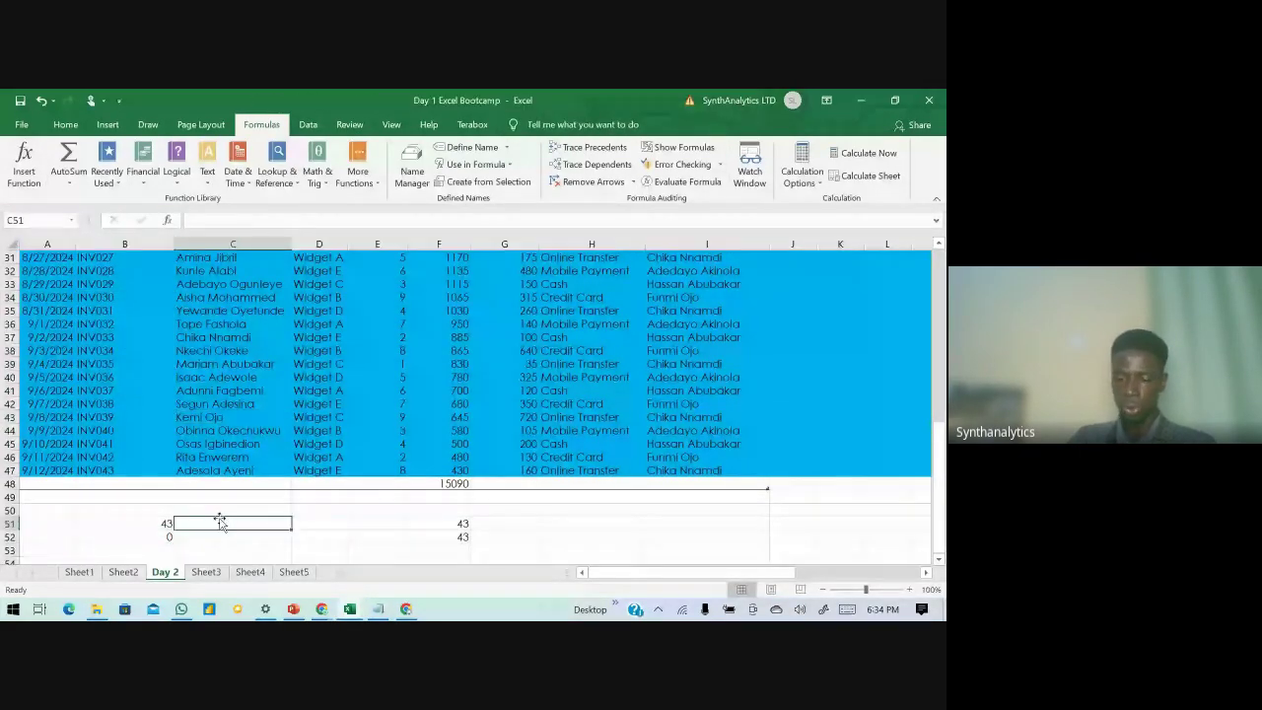
type("=count")
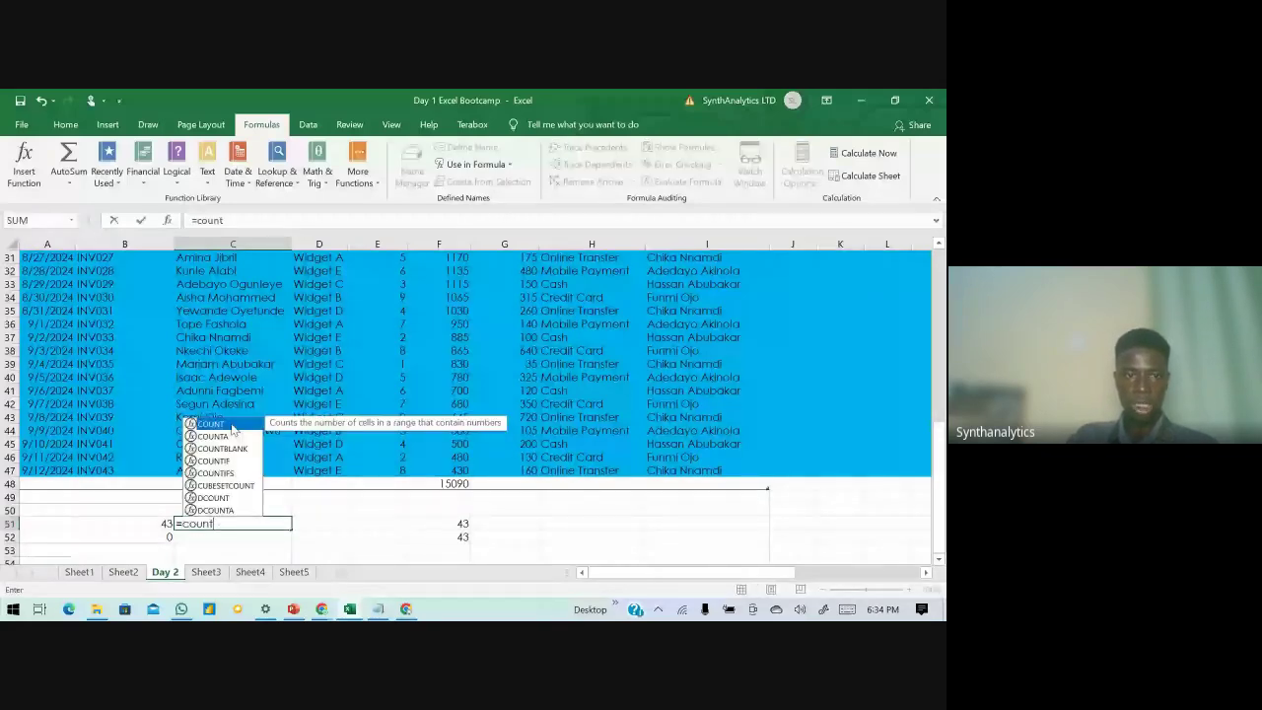
double_click(231, 423)
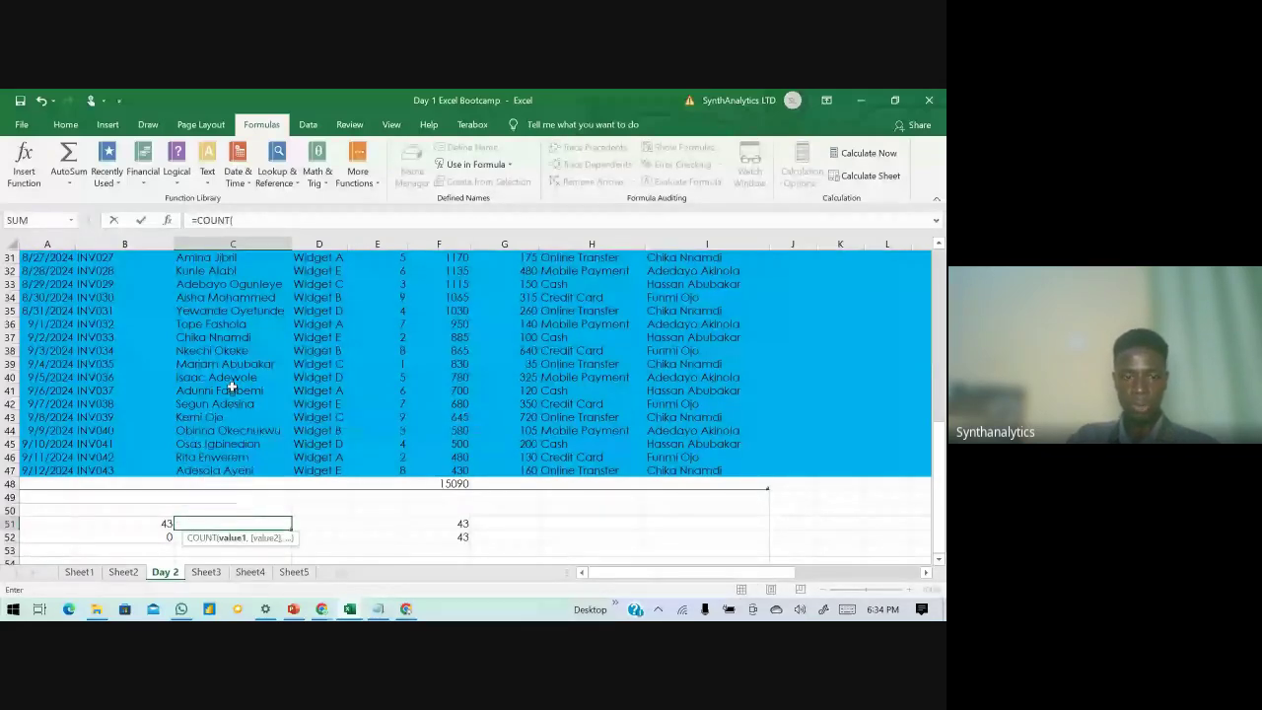
scroll(231, 388, "up", 10)
left_click(232, 323)
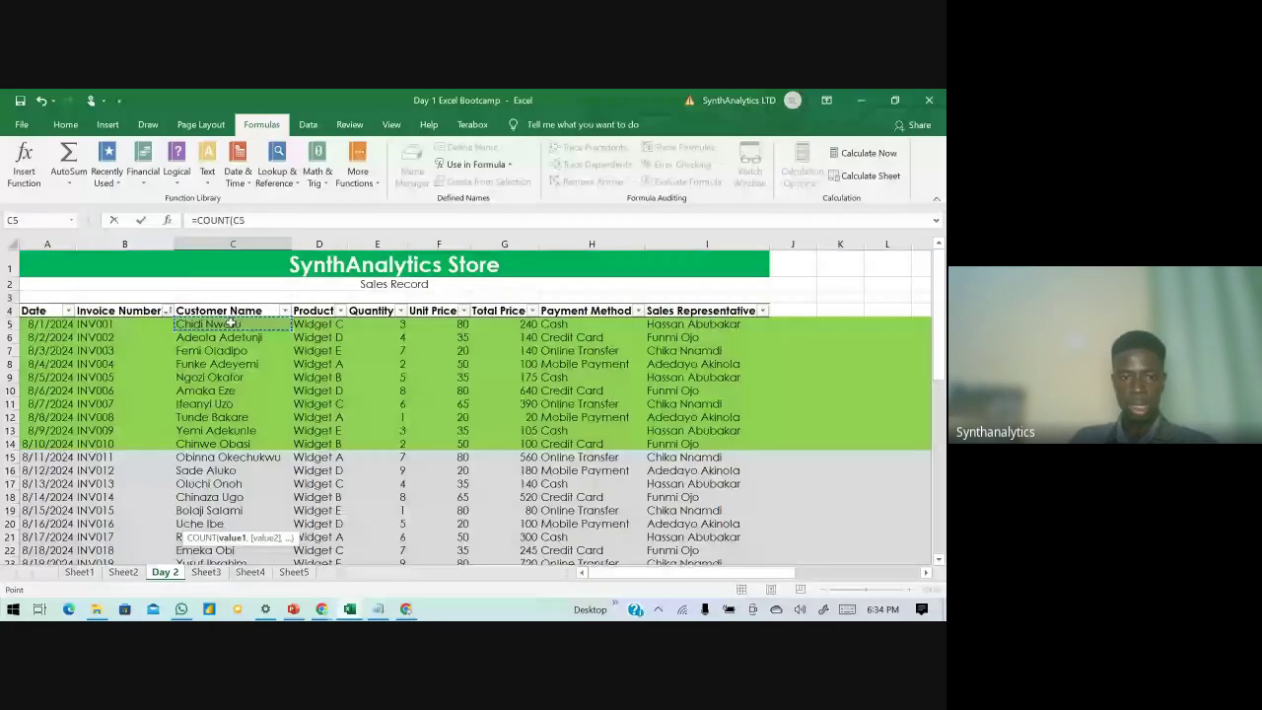
key("ctrl+shift+Down")
key("Return")
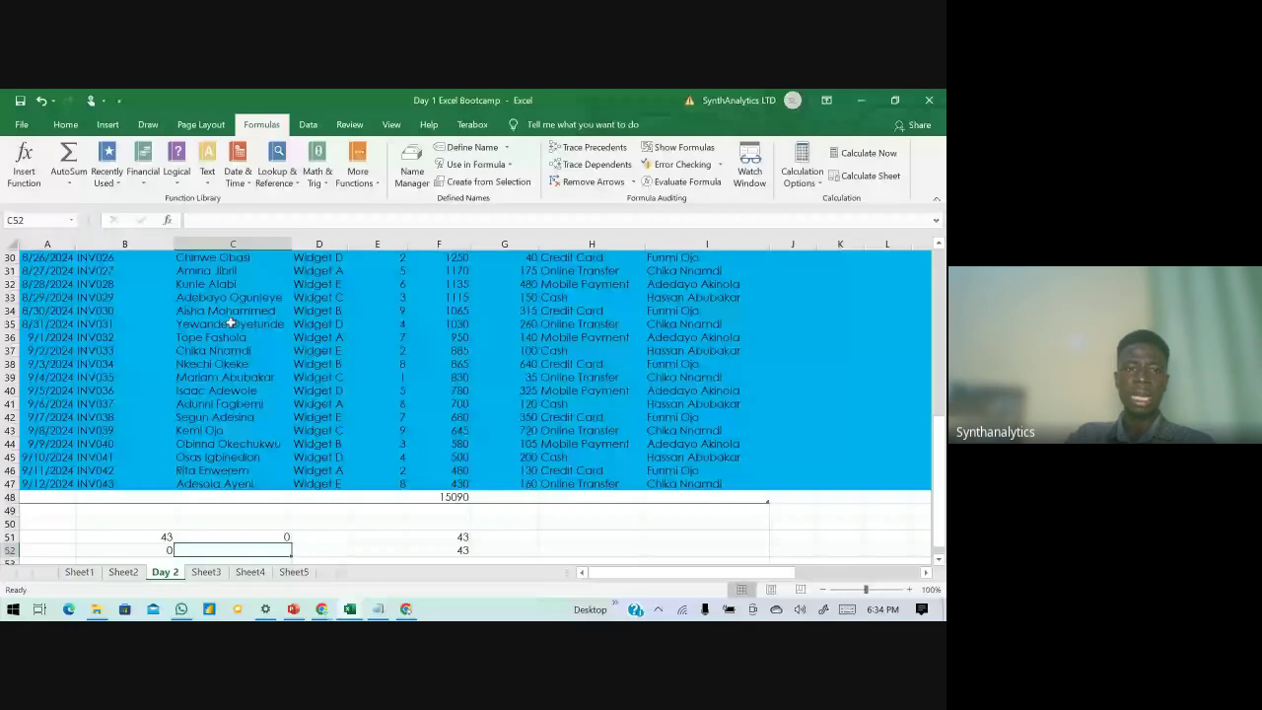
- Examine the data type of the Customer Name entries and the COUNT formula in cell C51
left_click(227, 337)
scroll(216, 274, "up", 9)
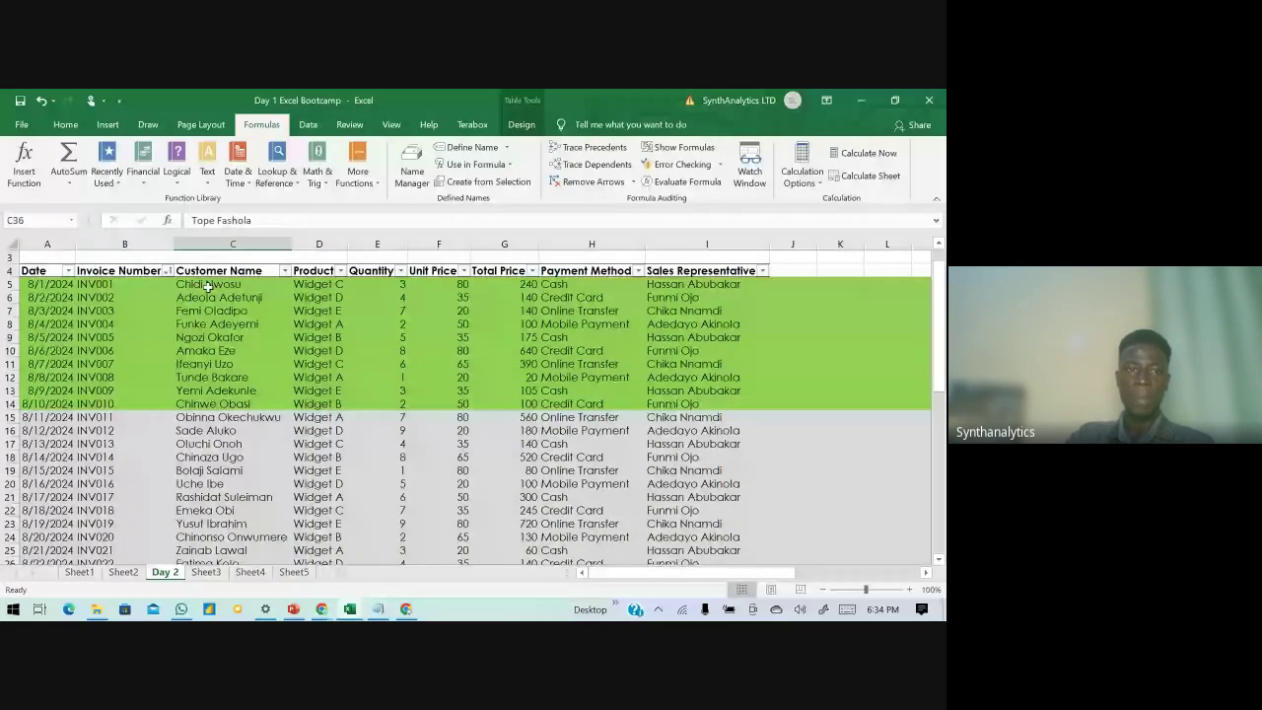
left_click_drag(207, 287, 233, 444)
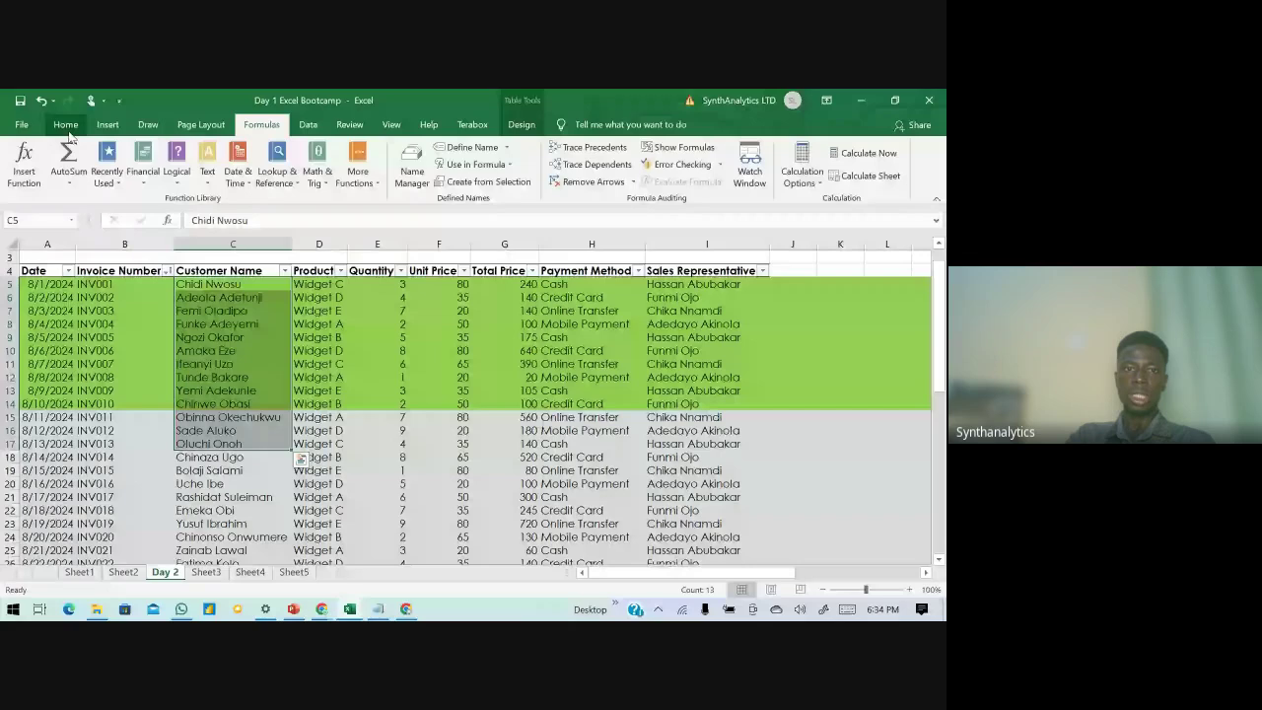
left_click(65, 125)
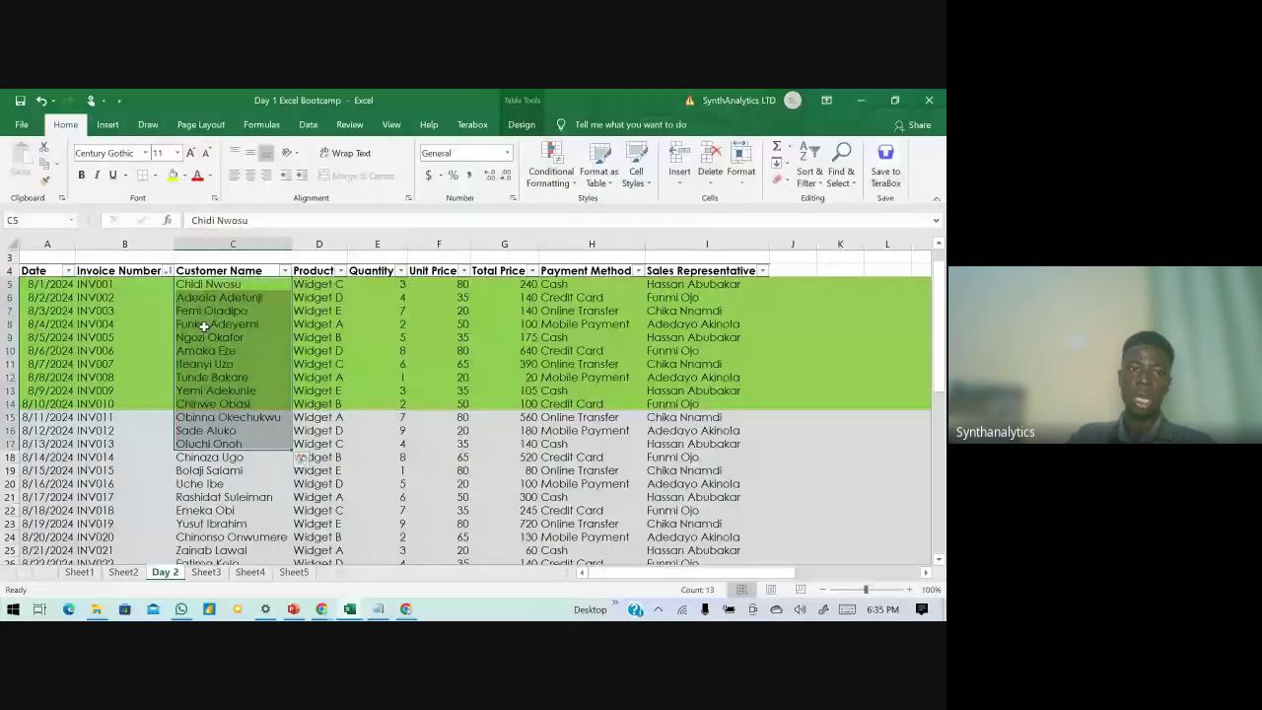
left_click(207, 324)
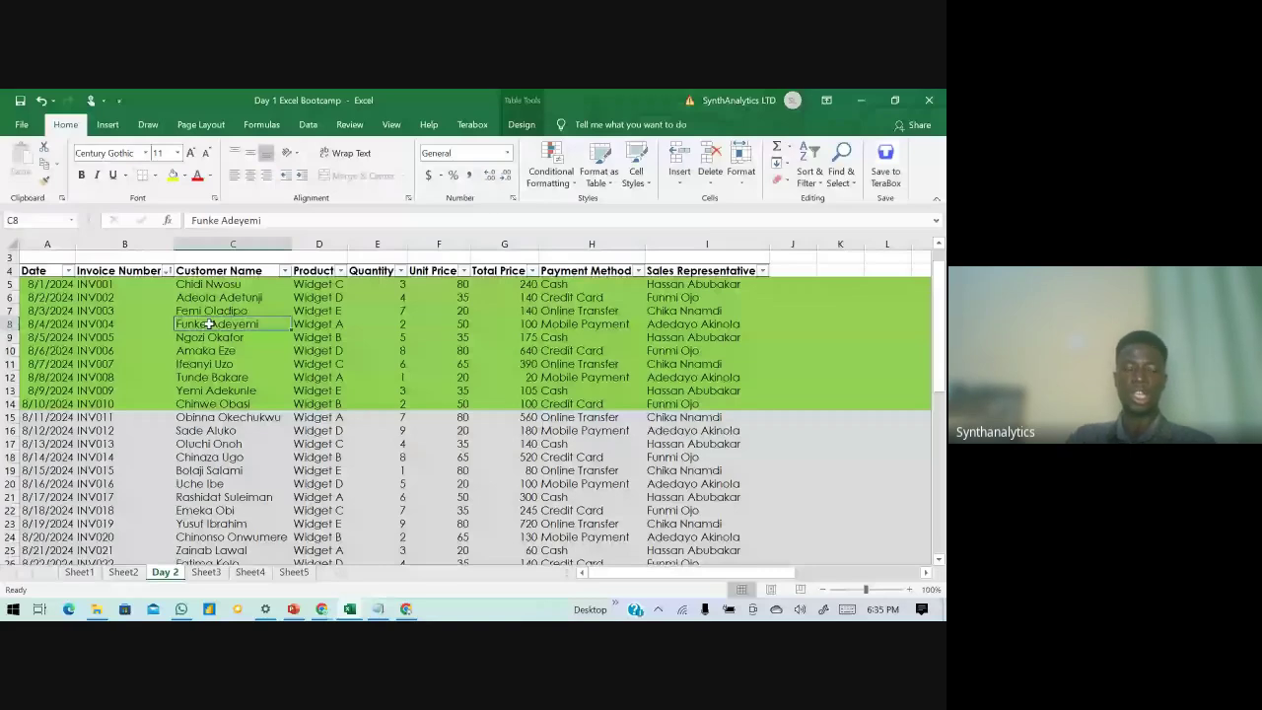
left_click(107, 124)
scroll(218, 351, "down", 5)
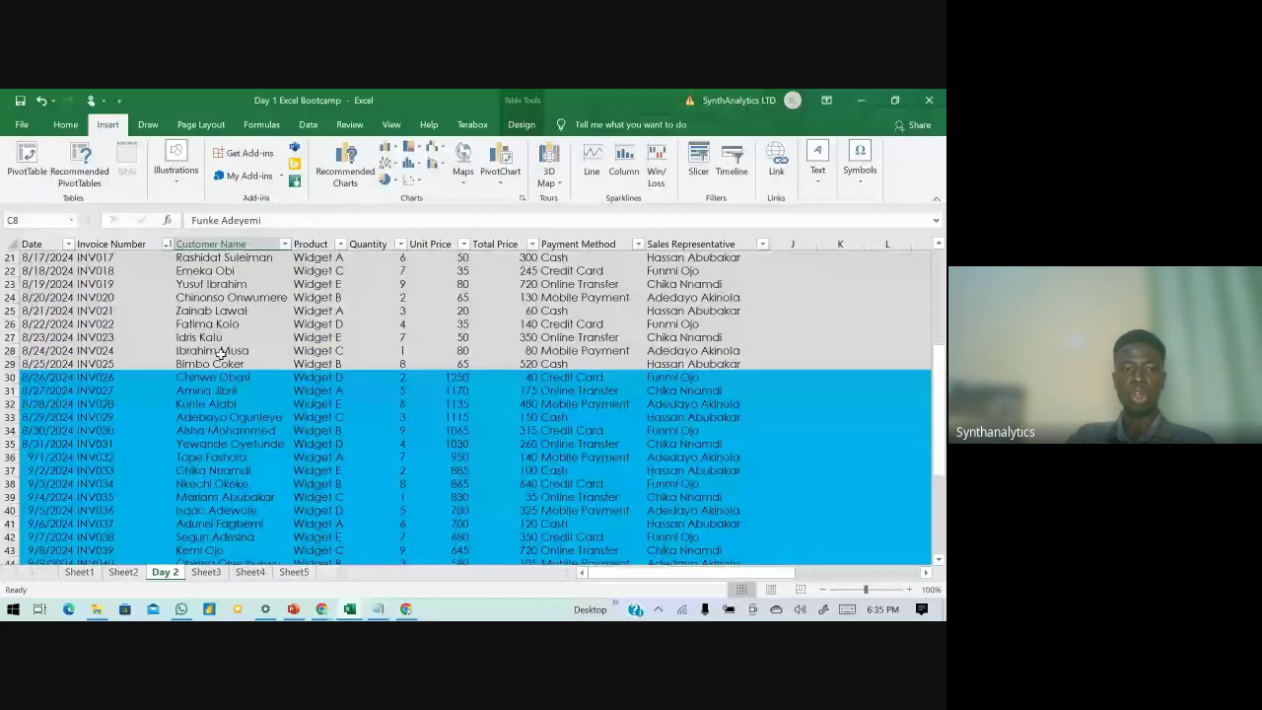
scroll(219, 352, "down", 6)
left_click(249, 415)
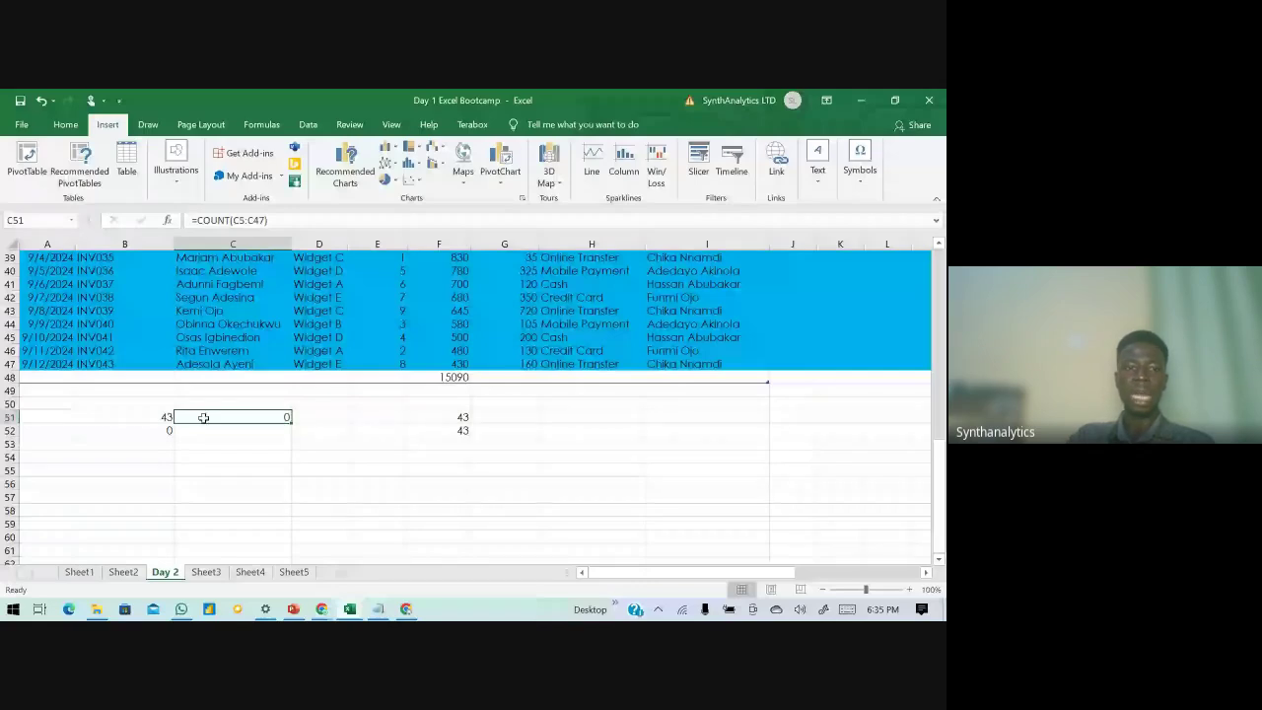
- Review the COUNTA formula in cell B51 and the last unit prices together with their total
double_click(139, 417)
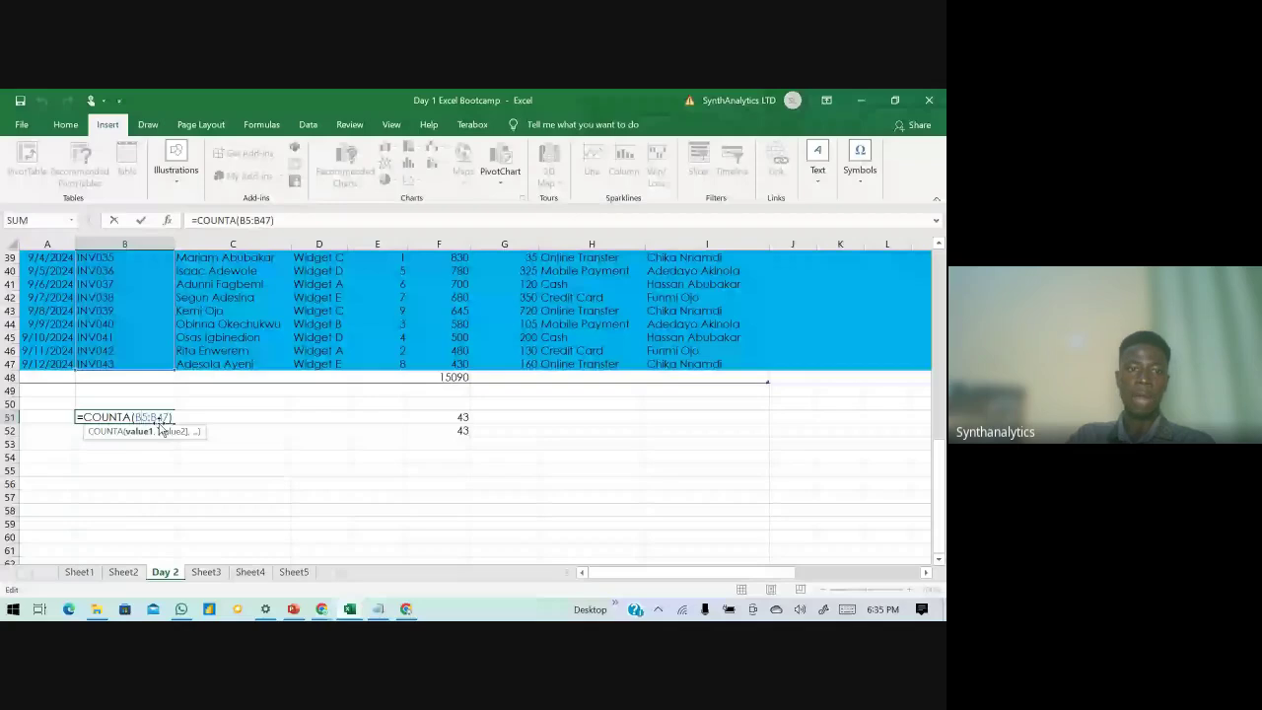
key("ctrl+Return")
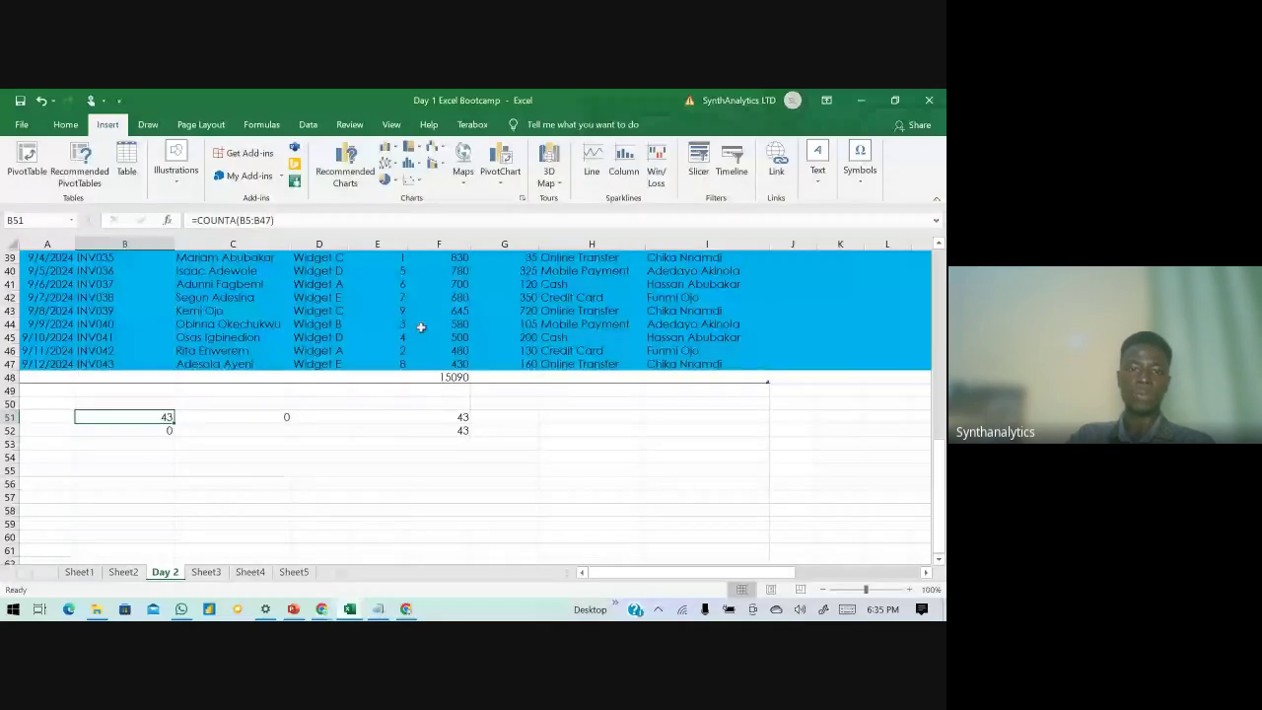
left_click_drag(422, 312, 415, 377)
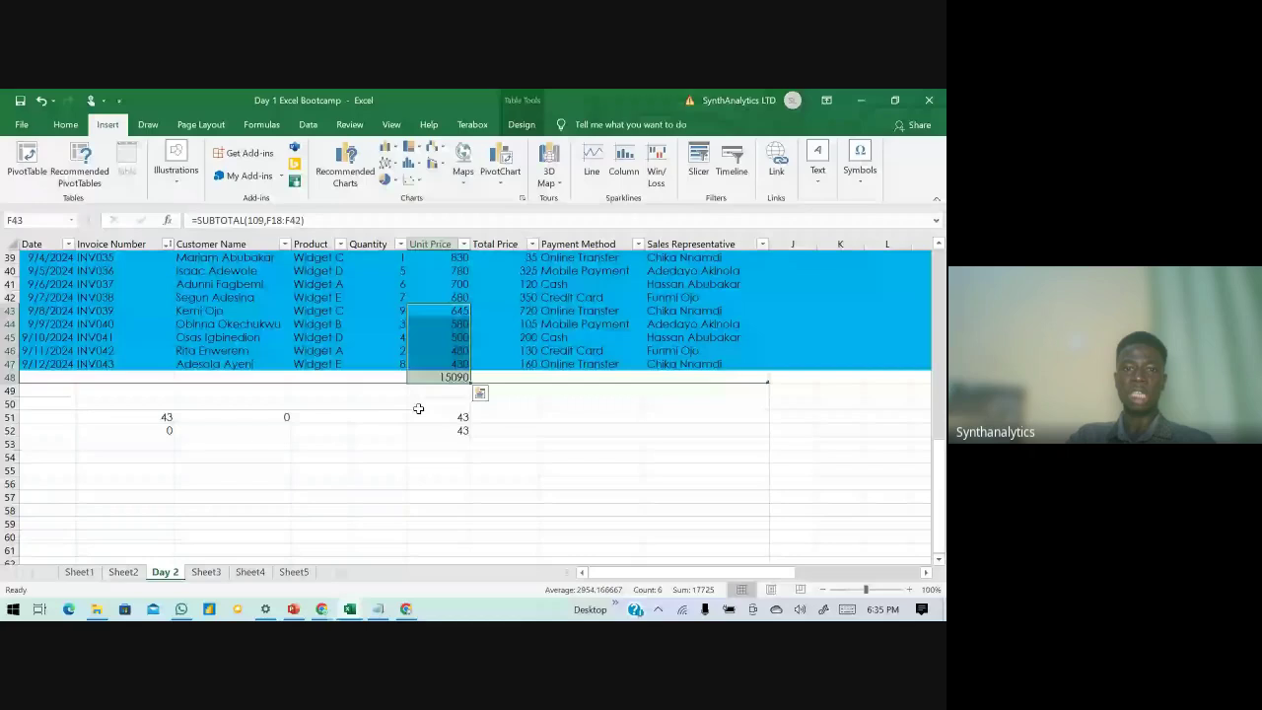
left_click(418, 408)
scroll(460, 408, "up", 4)
scroll(460, 408, "down", 2)
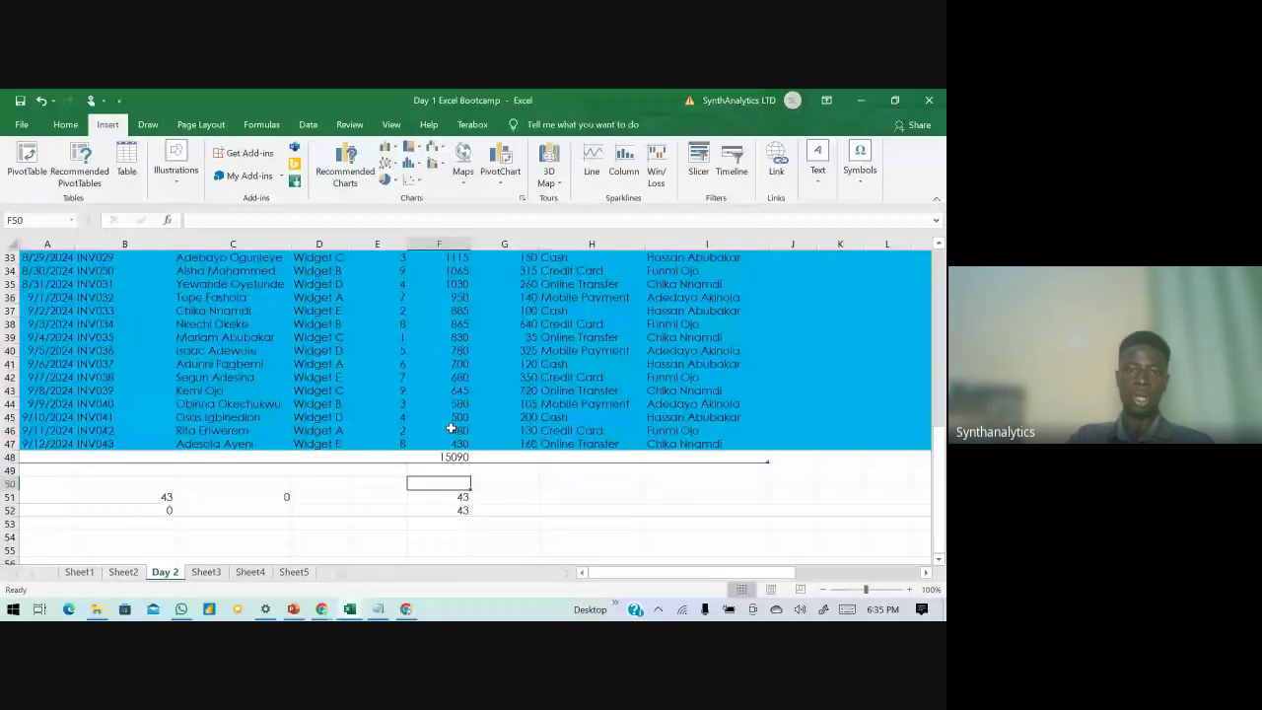
- Examine the distinct values in the Total Price column's filter list, including the blanks entry, and close it without filtering
scroll(451, 427, "up", 6)
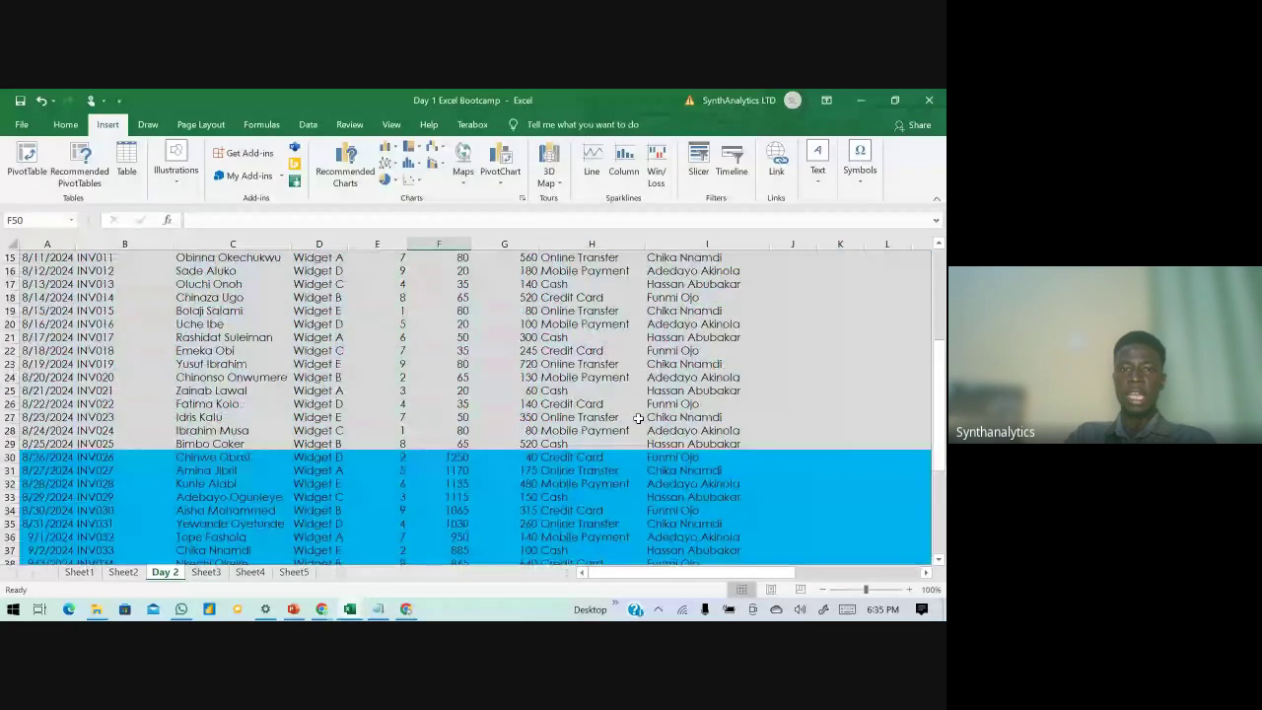
scroll(639, 418, "up", 5)
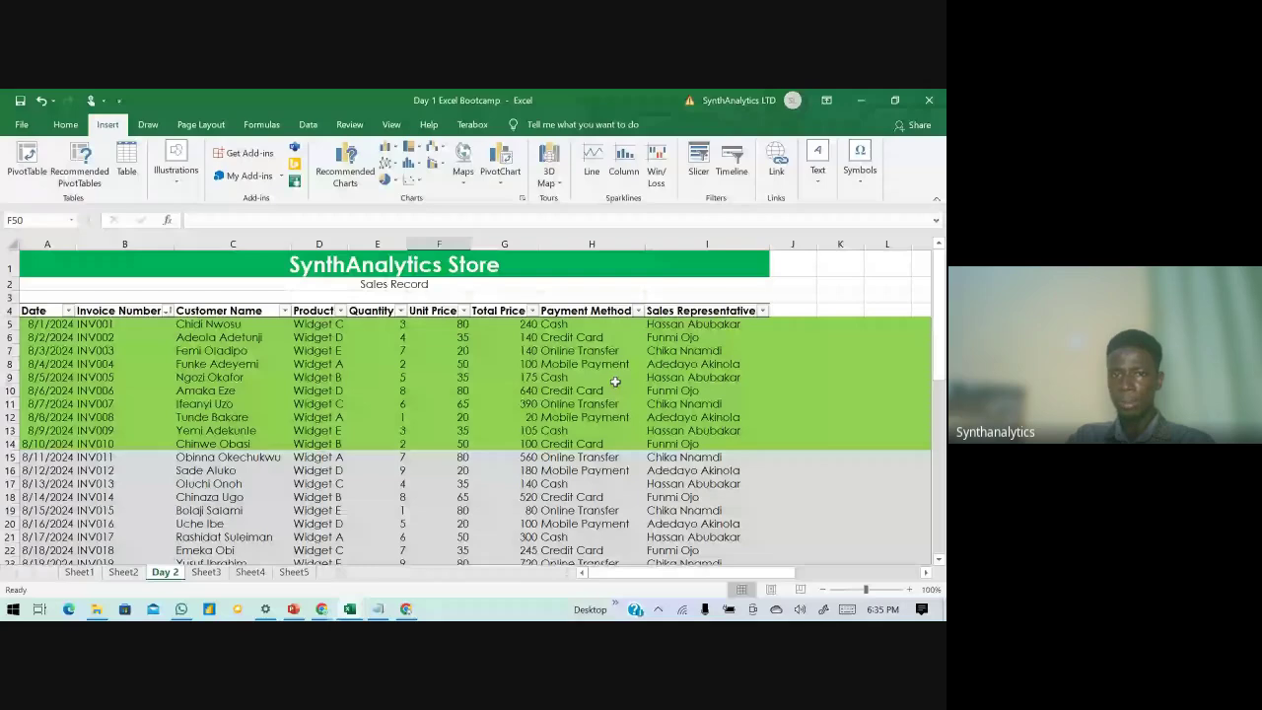
left_click(788, 310)
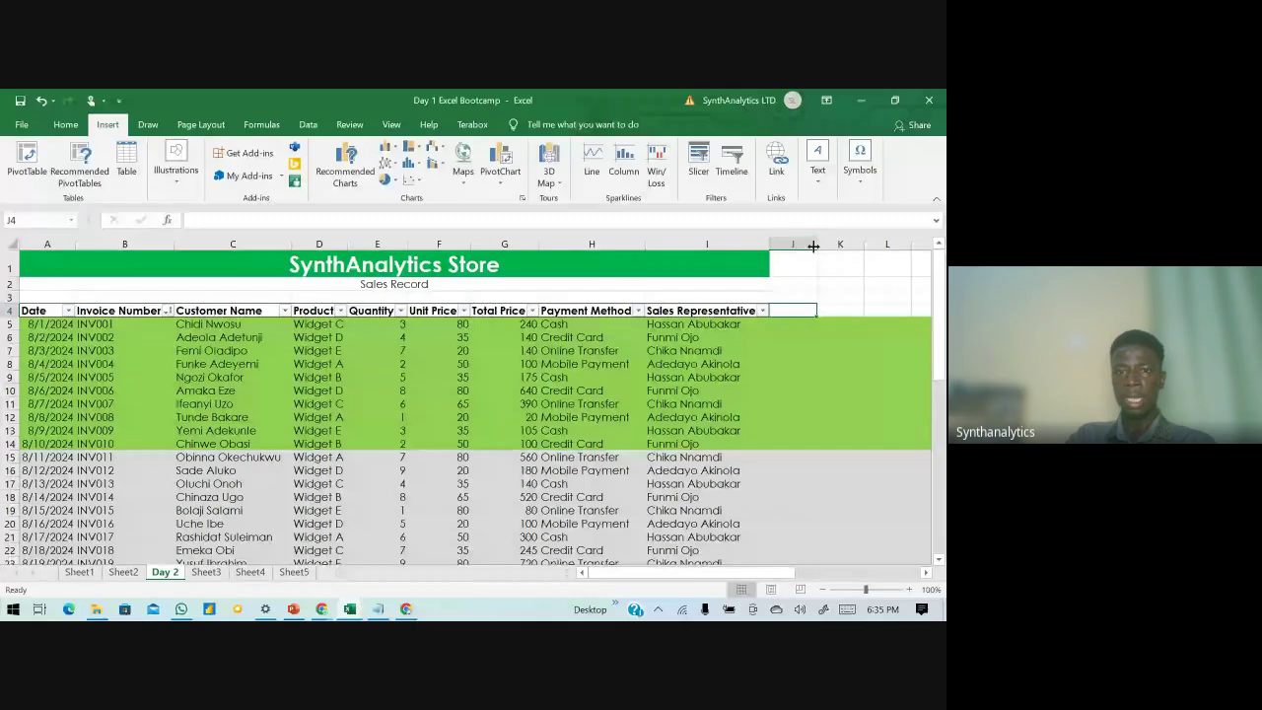
left_click(531, 311)
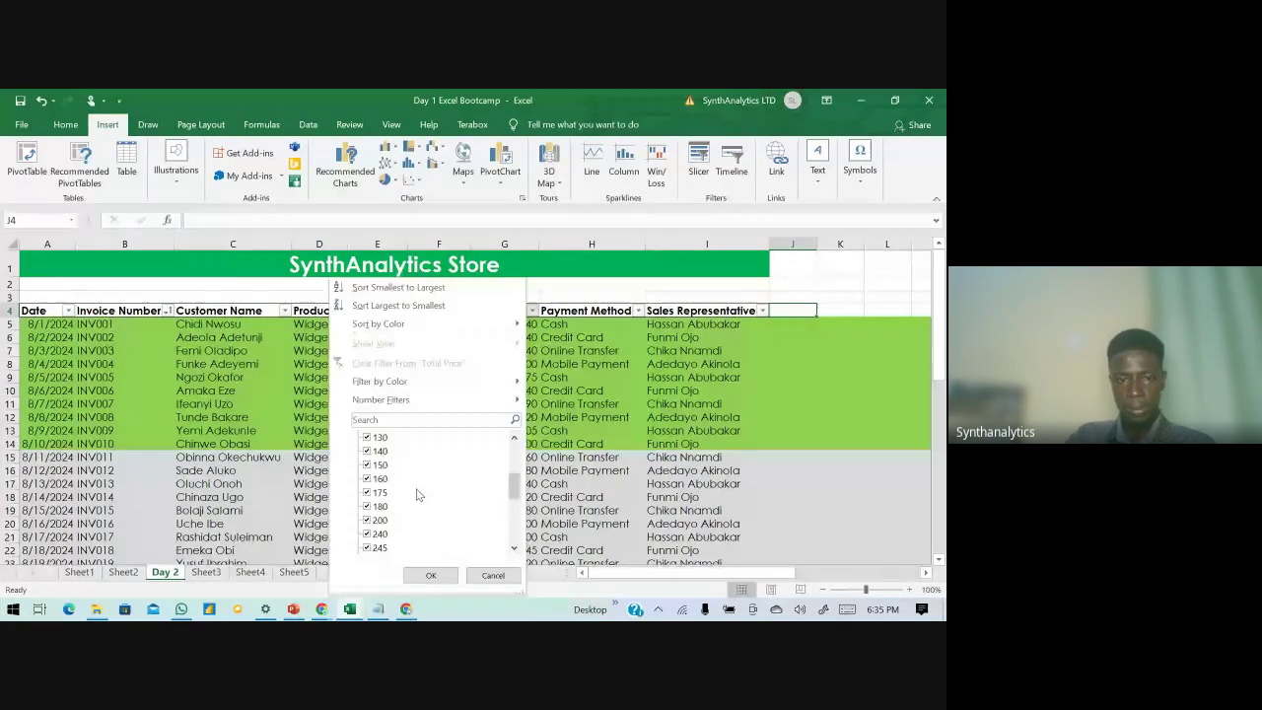
scroll(417, 495, "down", 5)
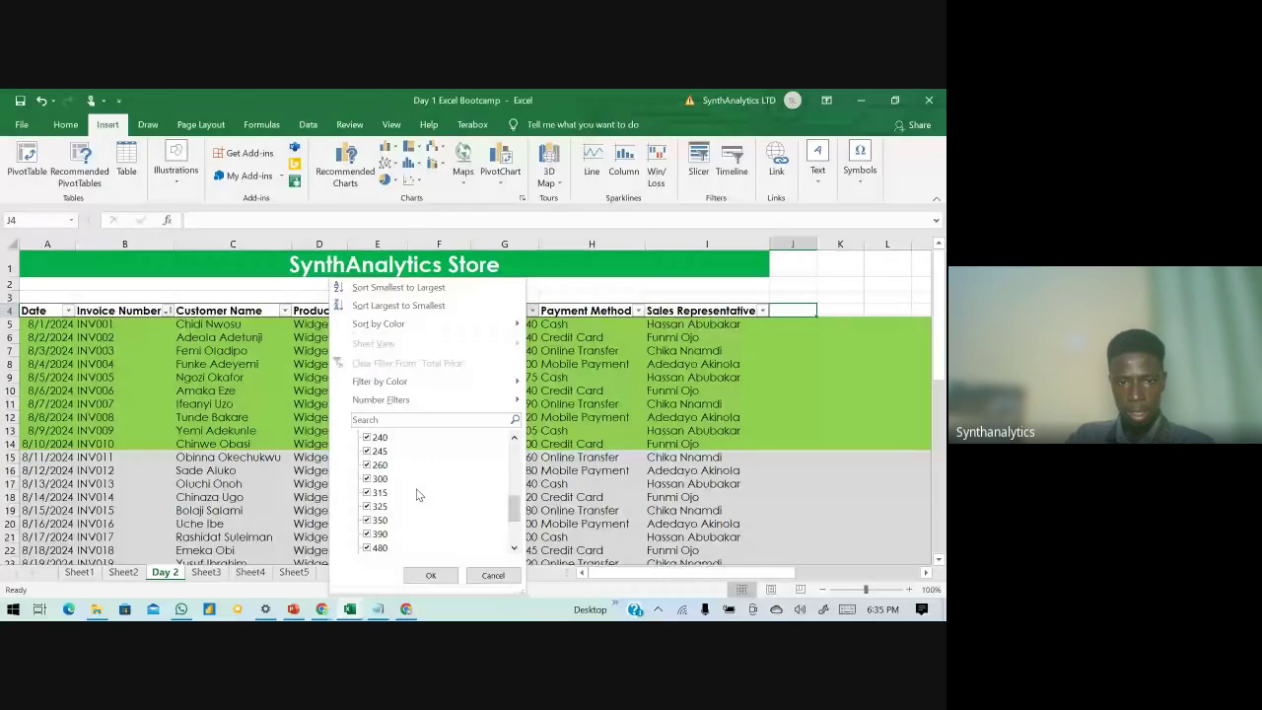
scroll(417, 495, "down", 2)
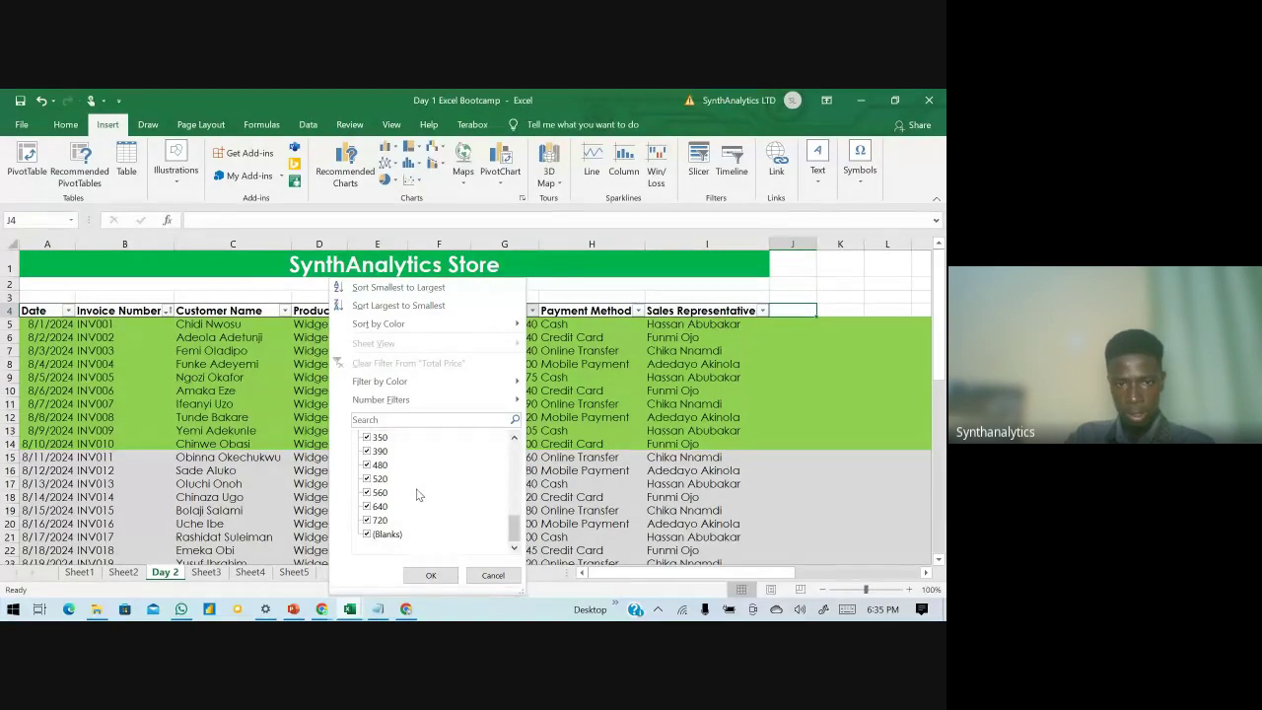
scroll(417, 495, "up", 3)
scroll(416, 493, "up", 1)
scroll(416, 493, "down", 3)
scroll(416, 492, "up", 5)
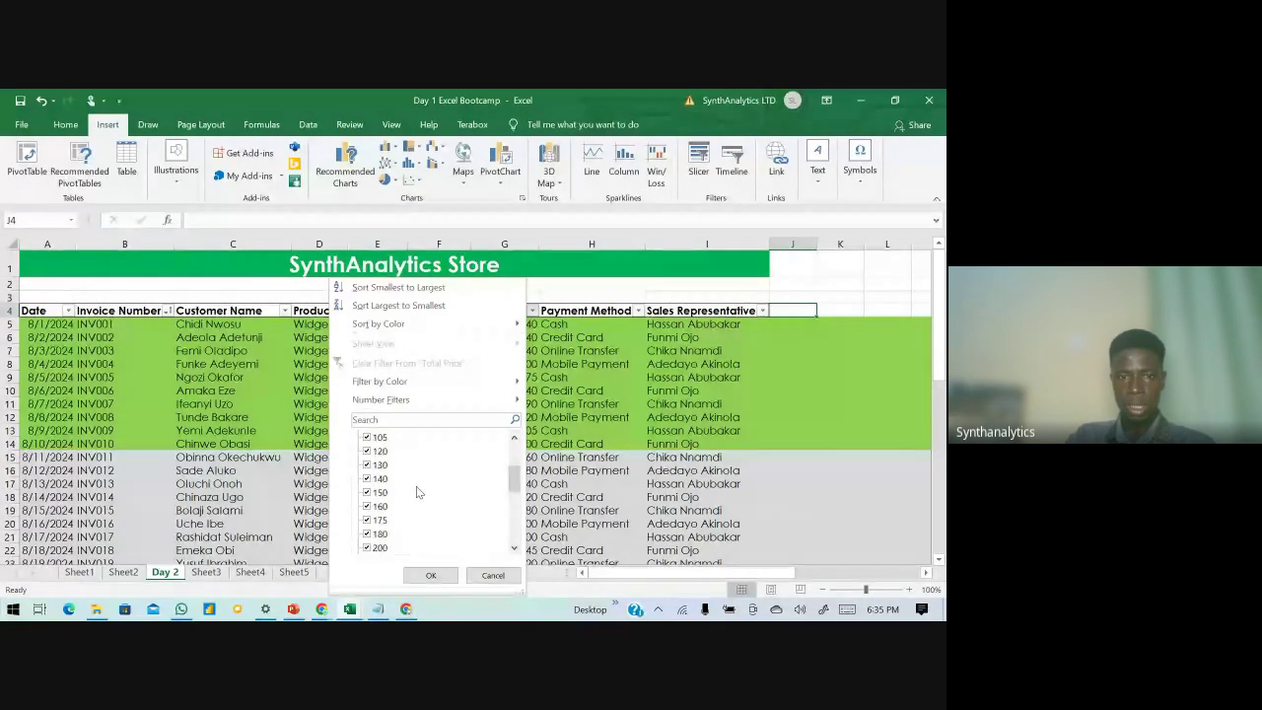
scroll(408, 480, "up", 3)
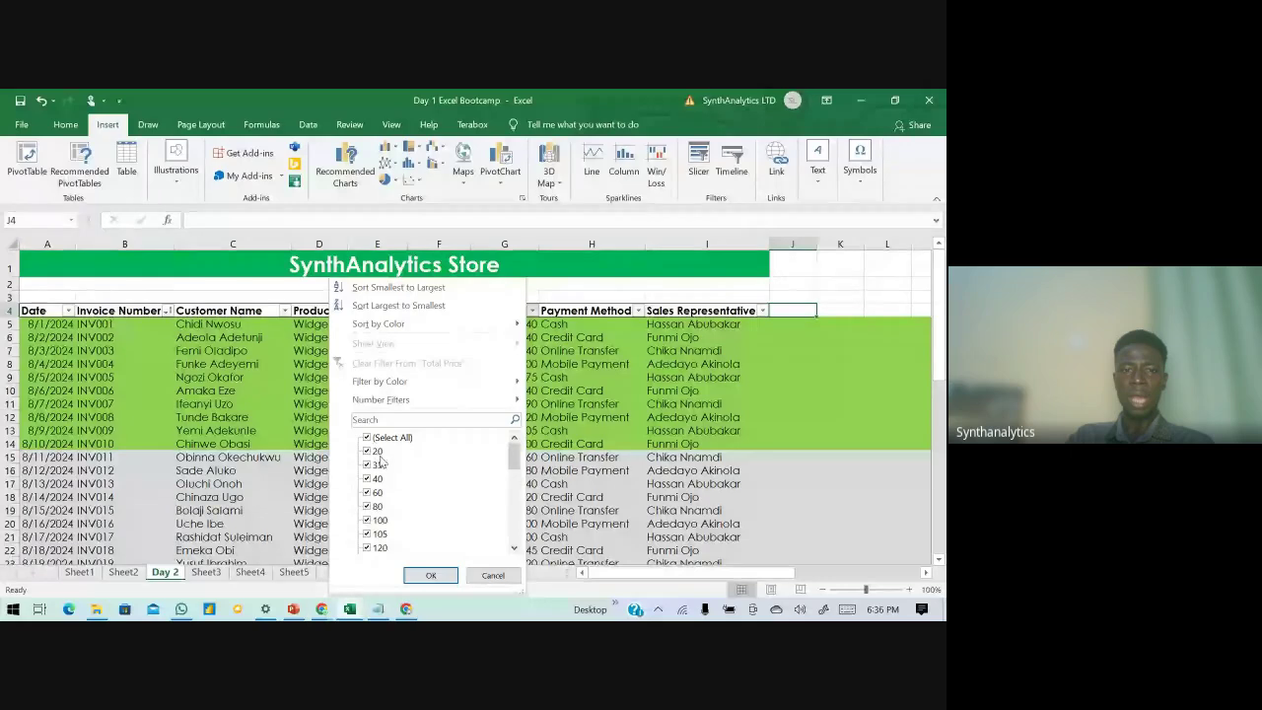
scroll(384, 471, "down", 3)
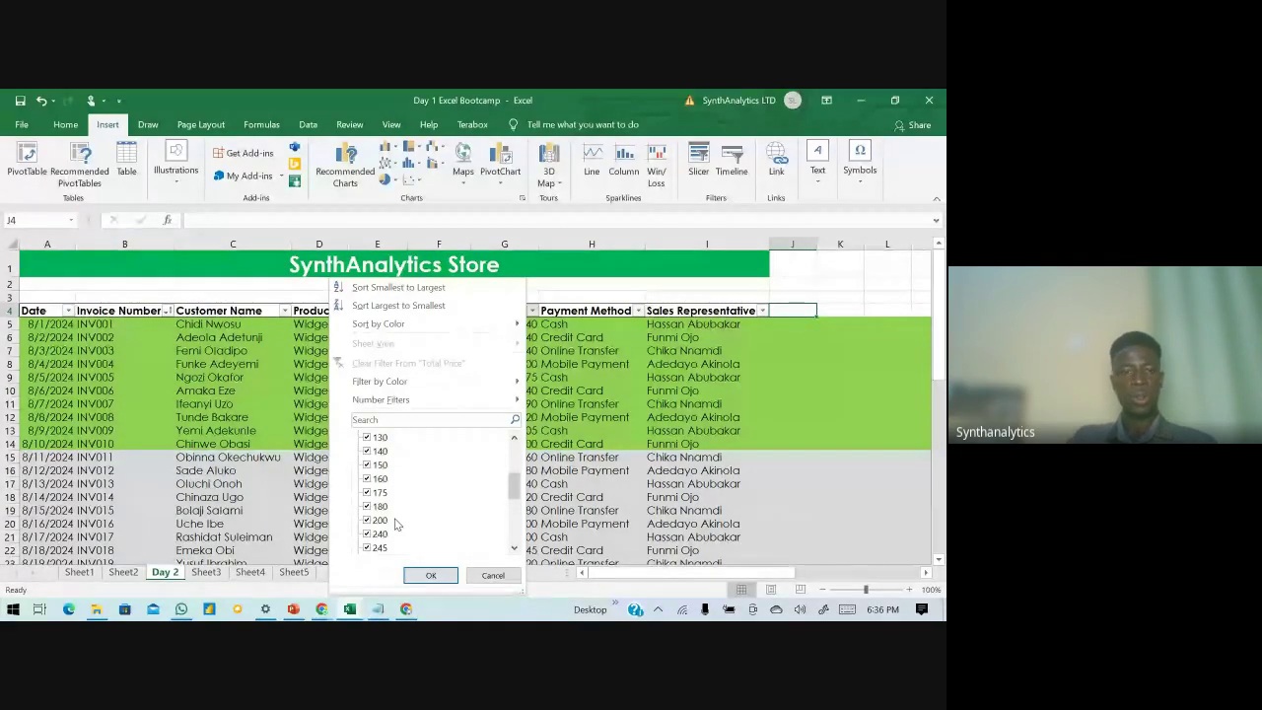
scroll(392, 532, "down", 2)
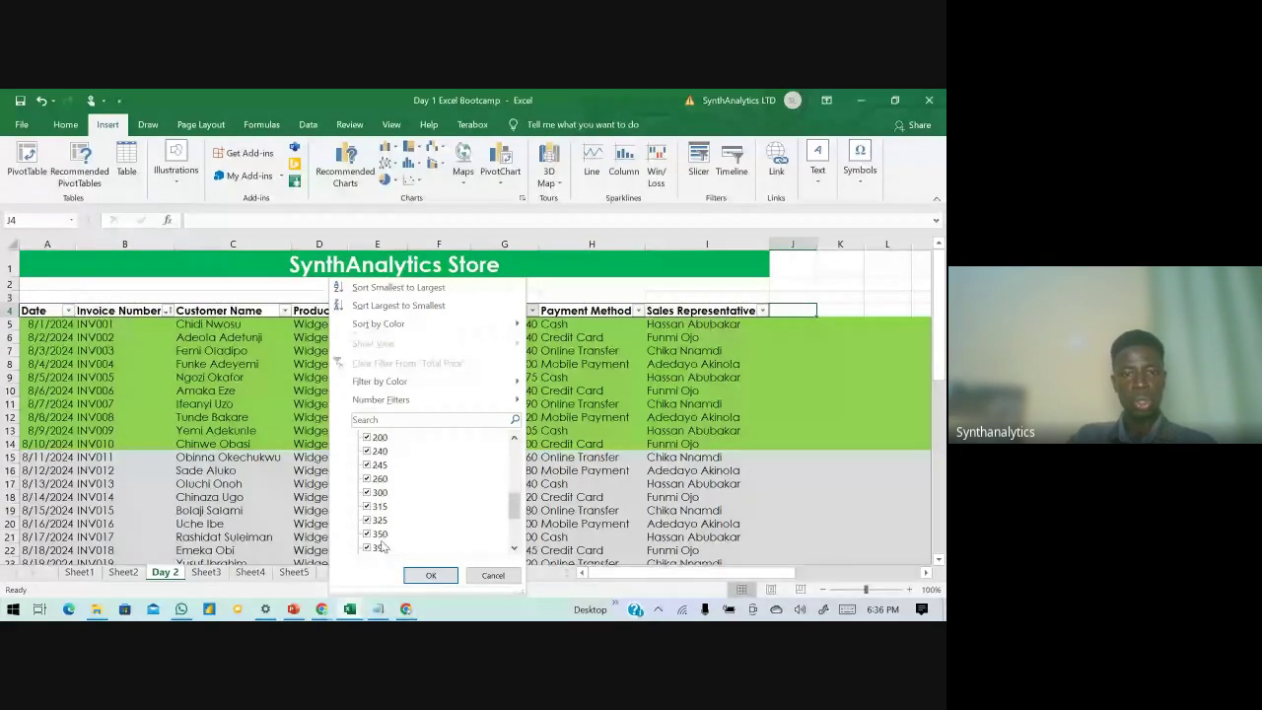
scroll(382, 548, "down", 3)
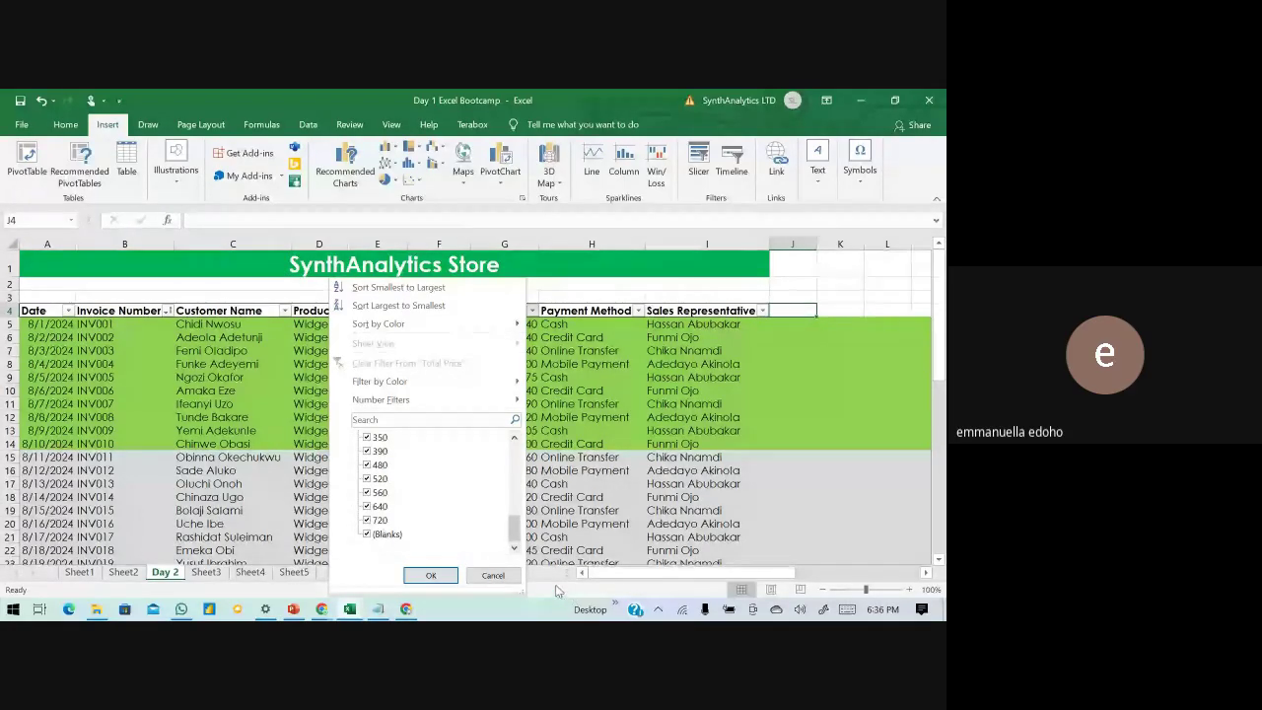
left_click(500, 577)
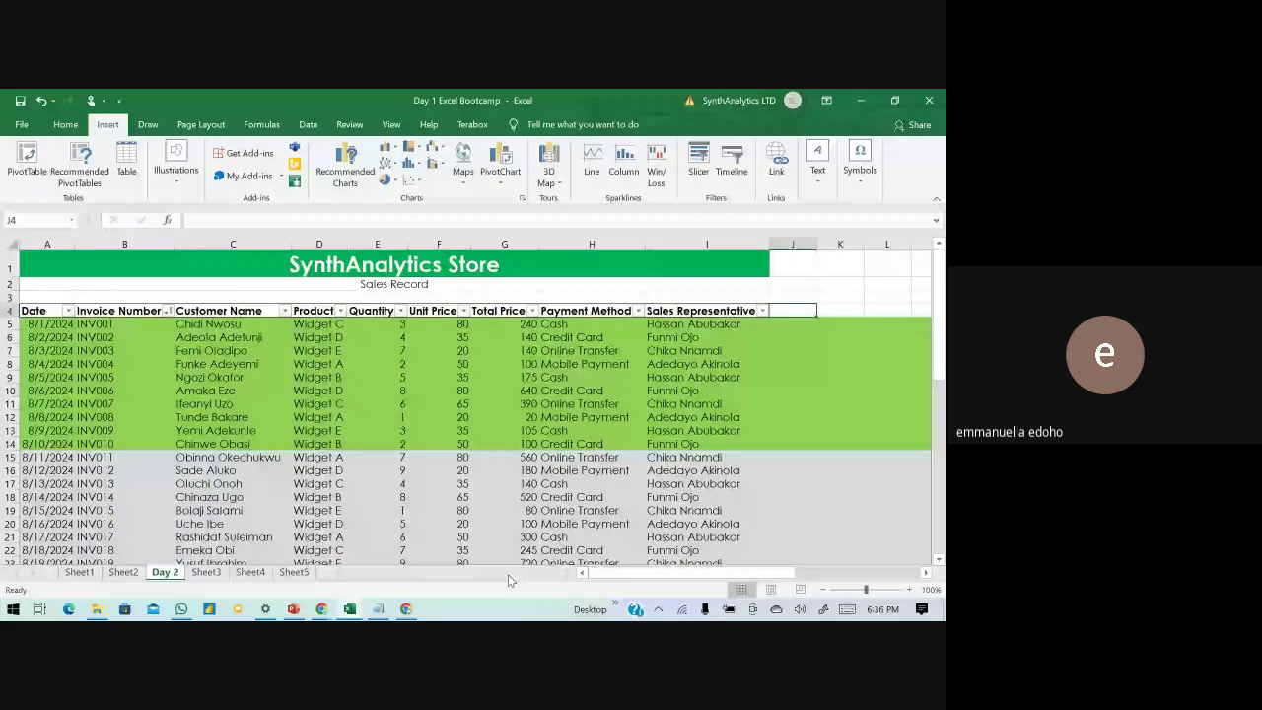
- Check the Google Meet call and its people list with raised hands, and return to the Day 1 Excel Bootcamp workbook
key("alt+Tab")
key("alt+Tab")
key("alt+Tab")
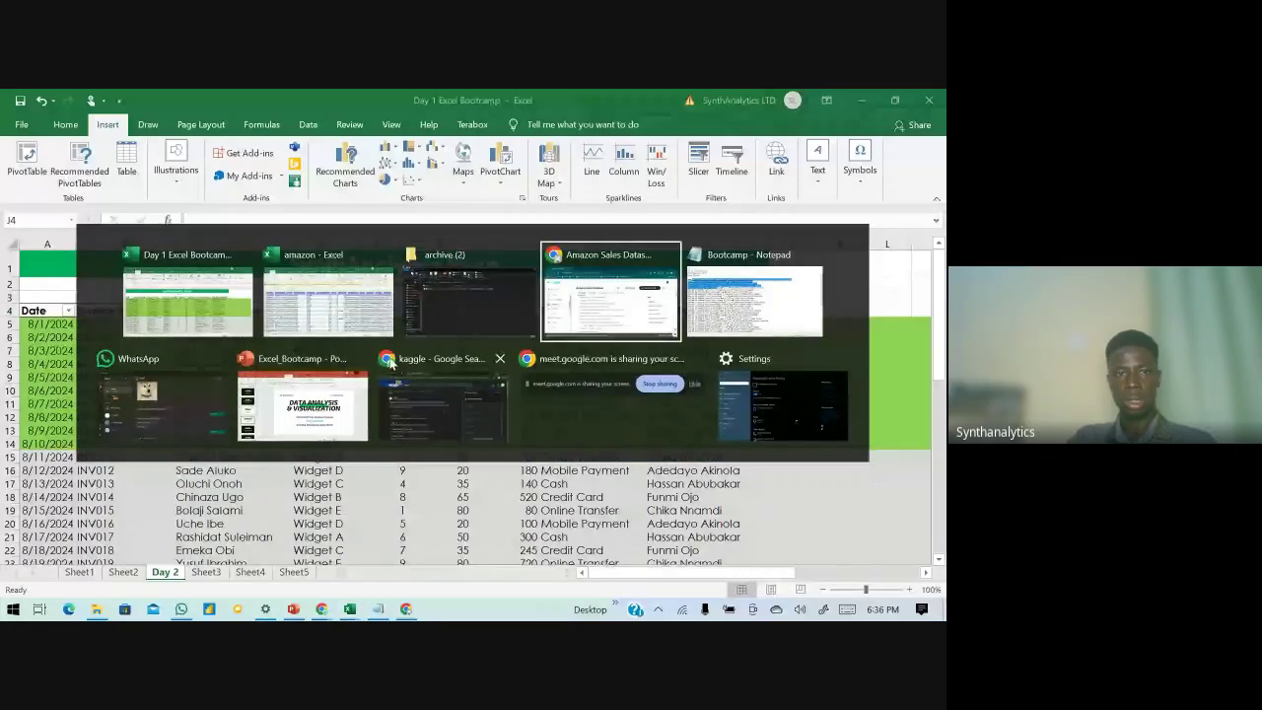
left_click(560, 304)
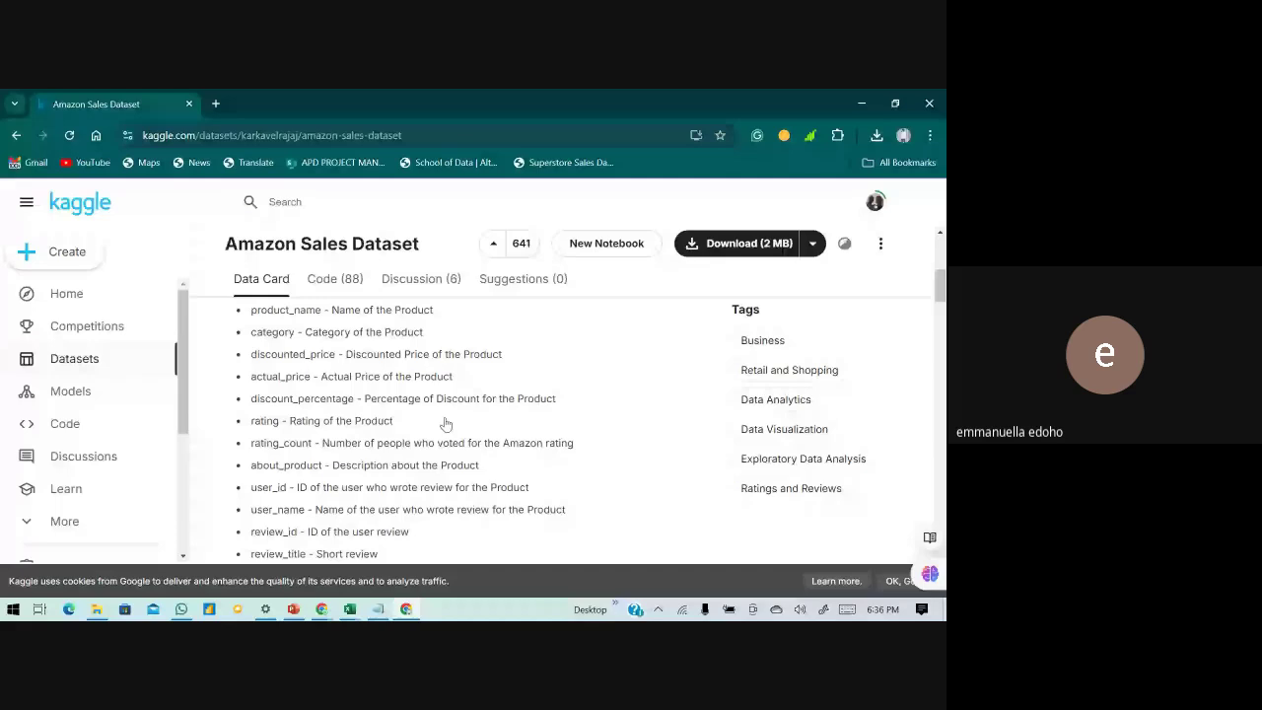
left_click(333, 609)
left_click(95, 103)
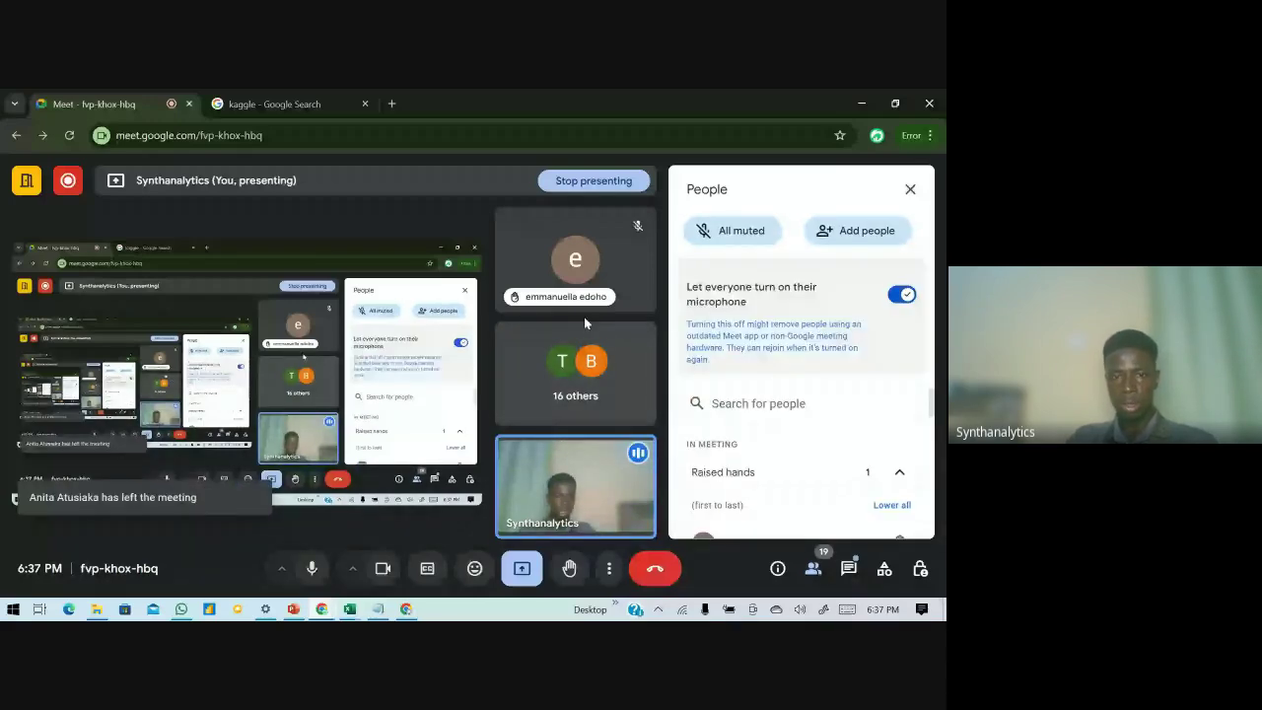
key("alt+Tab")
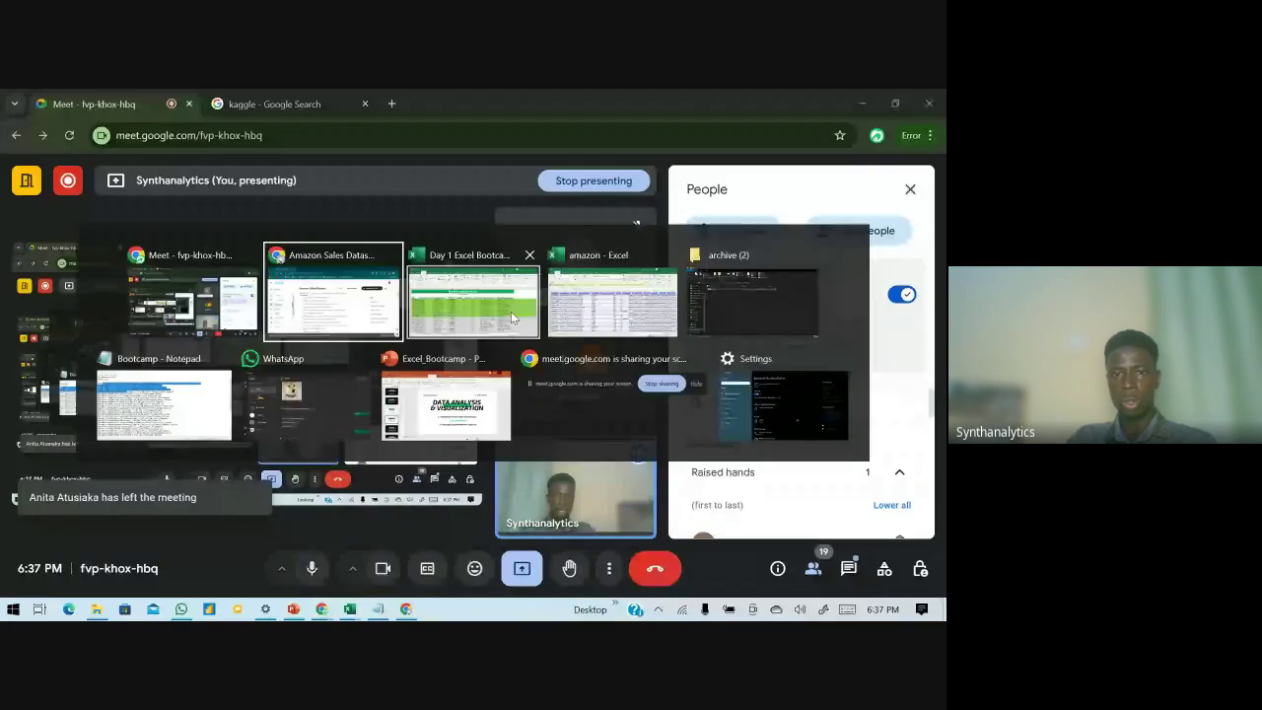
- Below the sales records, enter the range "20 - 200" in cell F55 with the label "Low sales" in G55
scroll(572, 387, "down", 10)
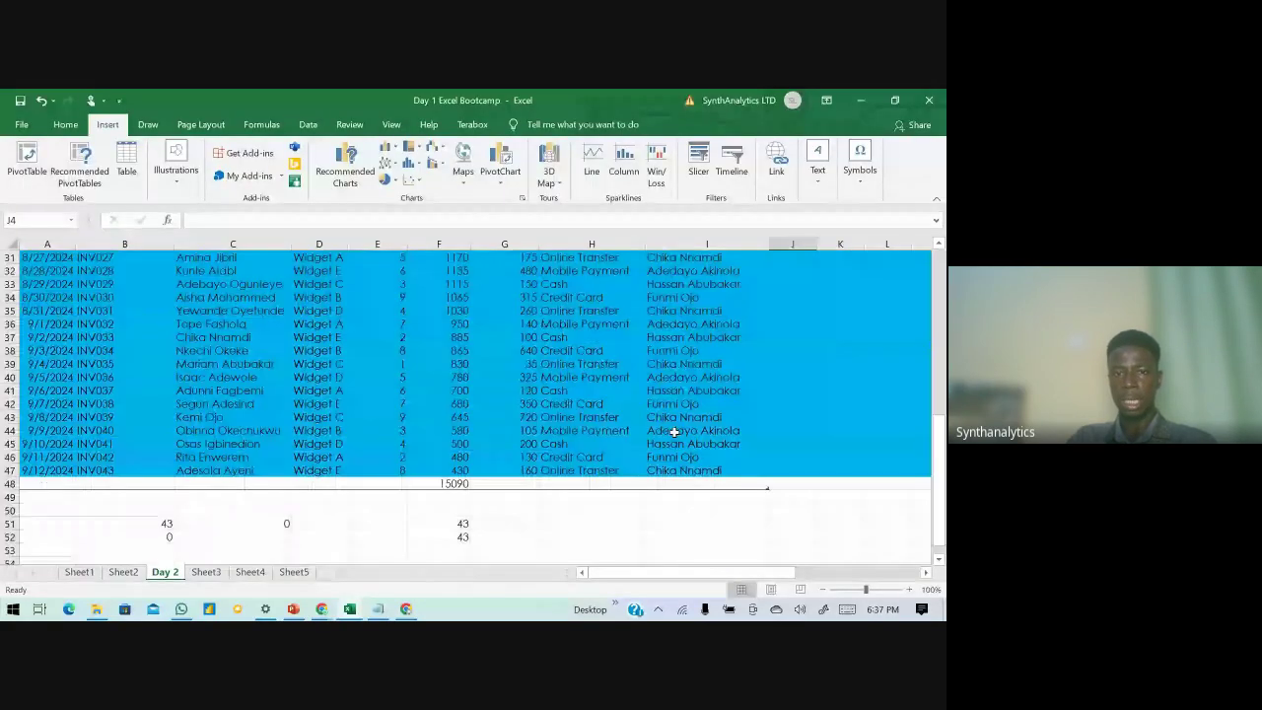
scroll(554, 493, "down", 2)
left_click(448, 496)
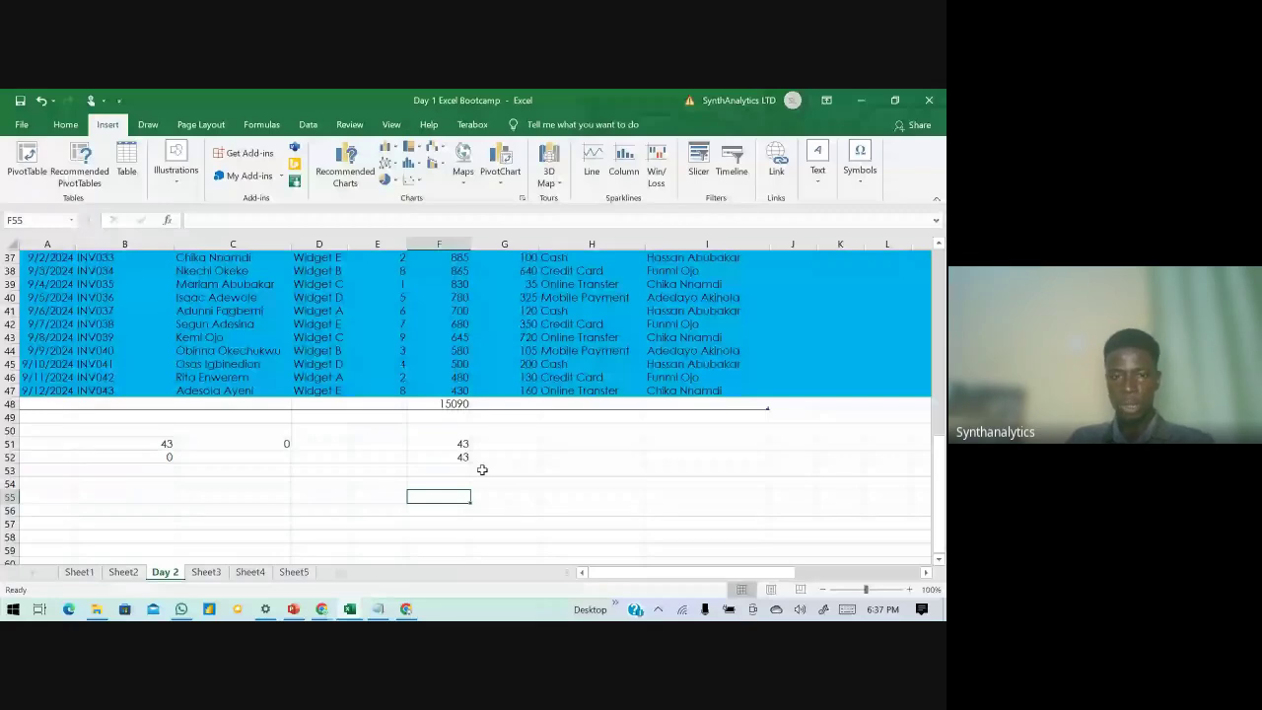
type("20")
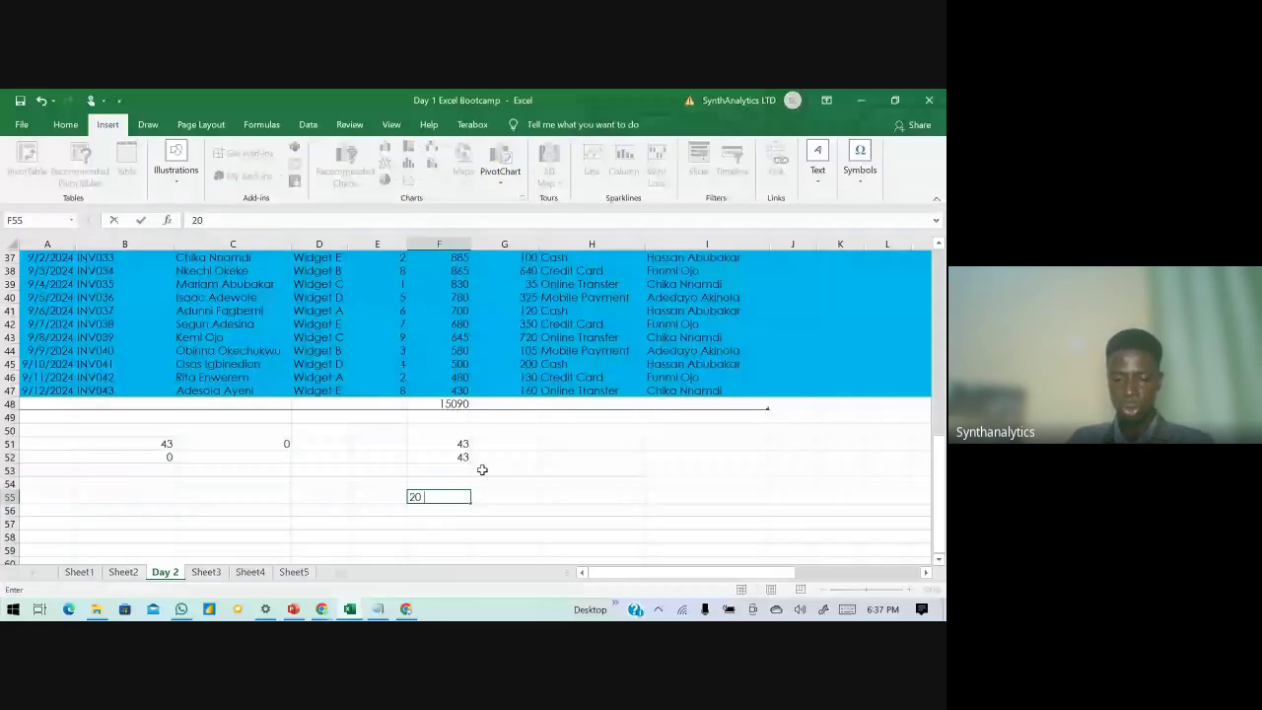
type(" - 200")
key("Tab")
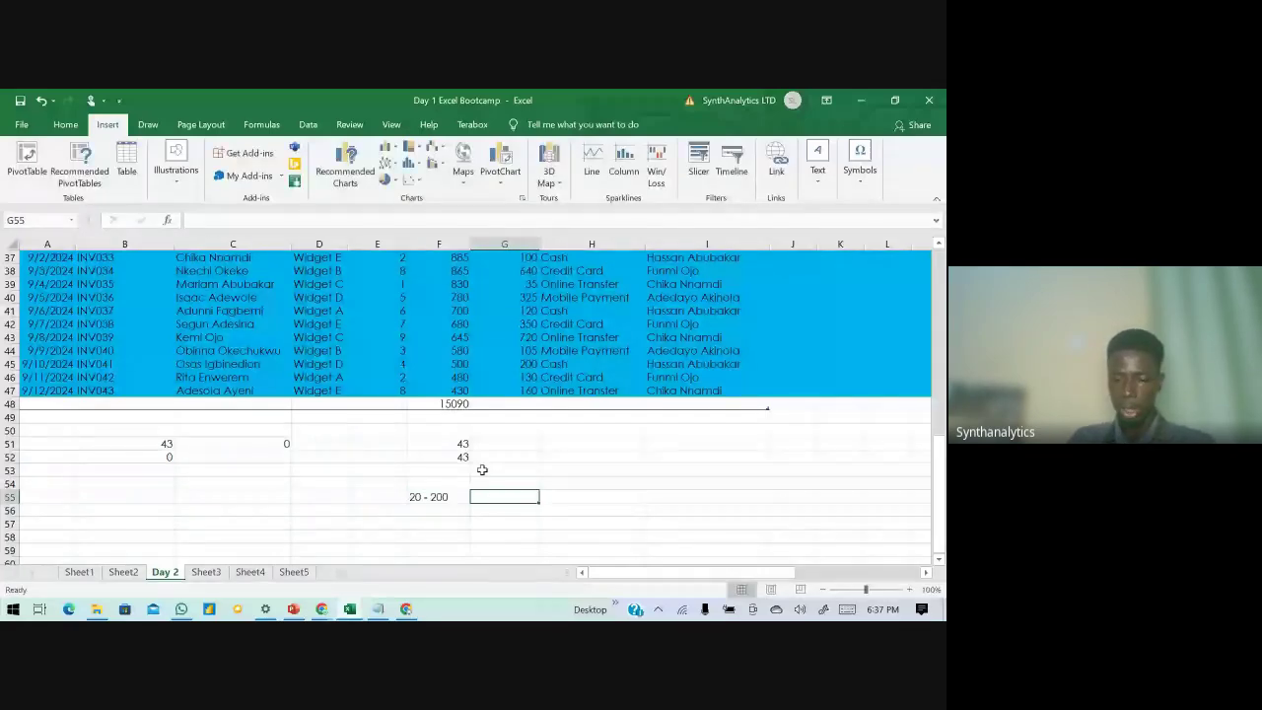
type("Low sales")
key("ctrl+Return")
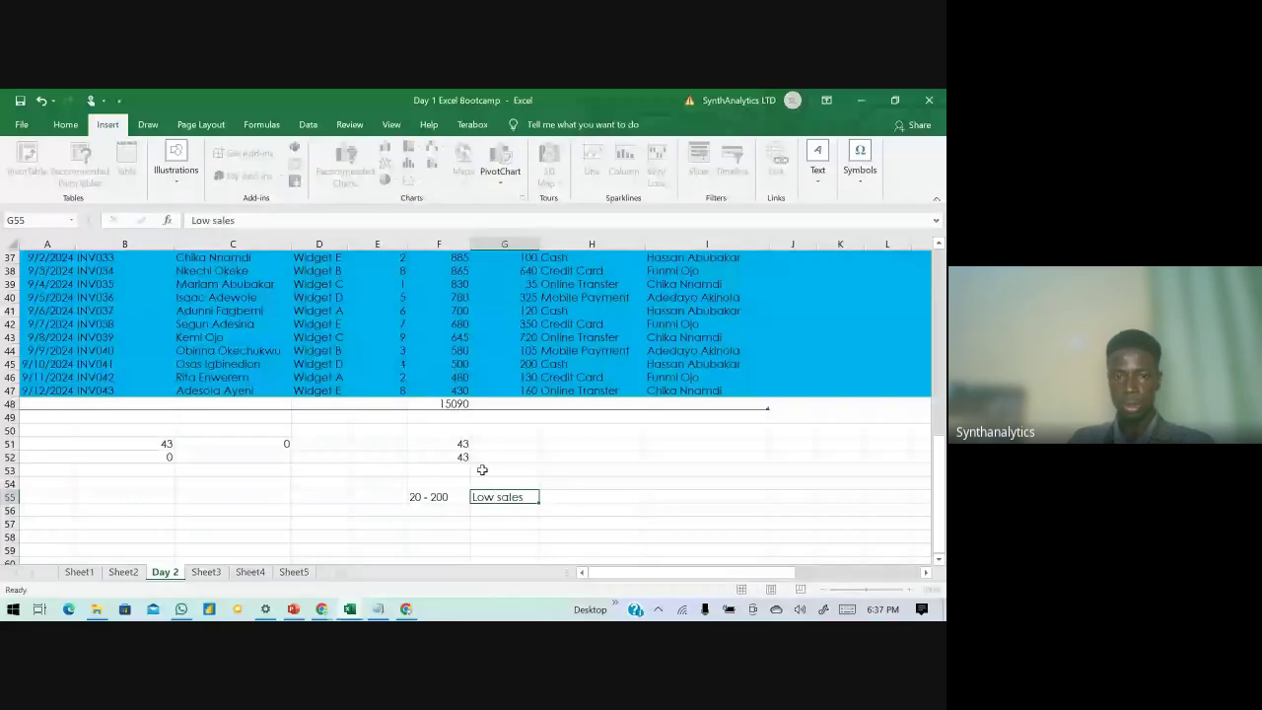
key("Return")
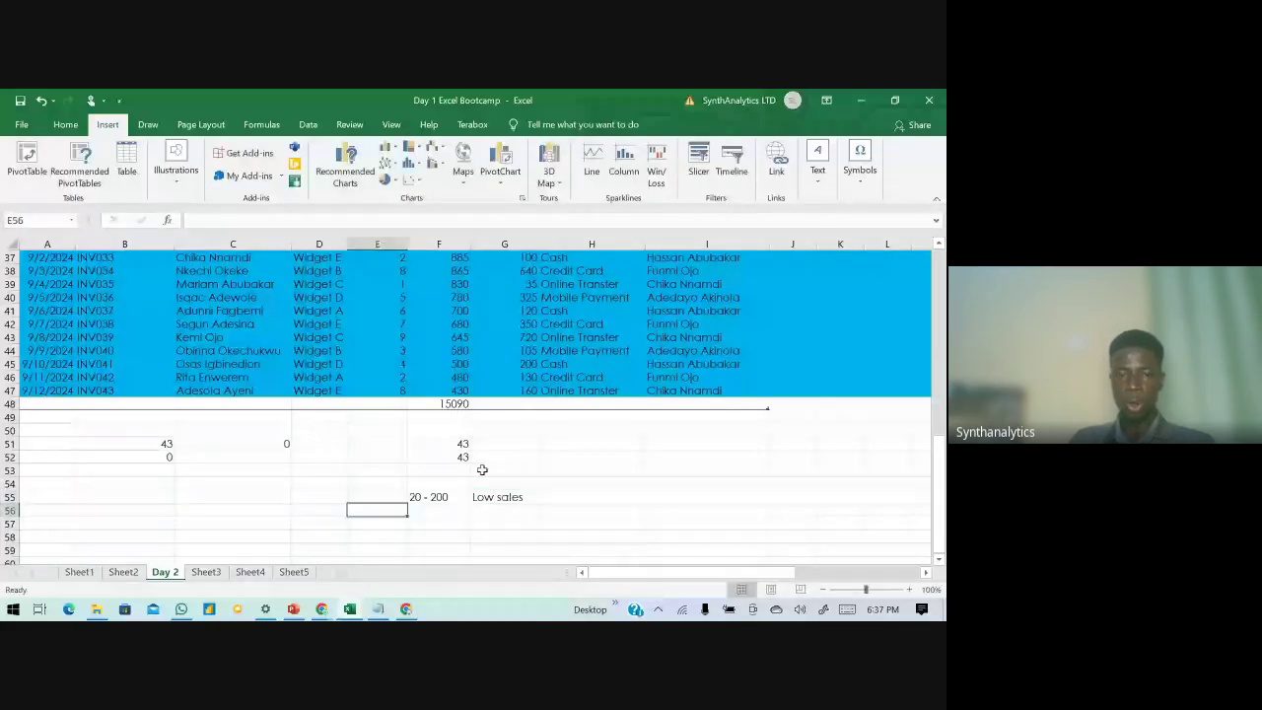
- Enter the range "201 - 520" in cell F56 with the label "Mid sales" in G56
key("Right")
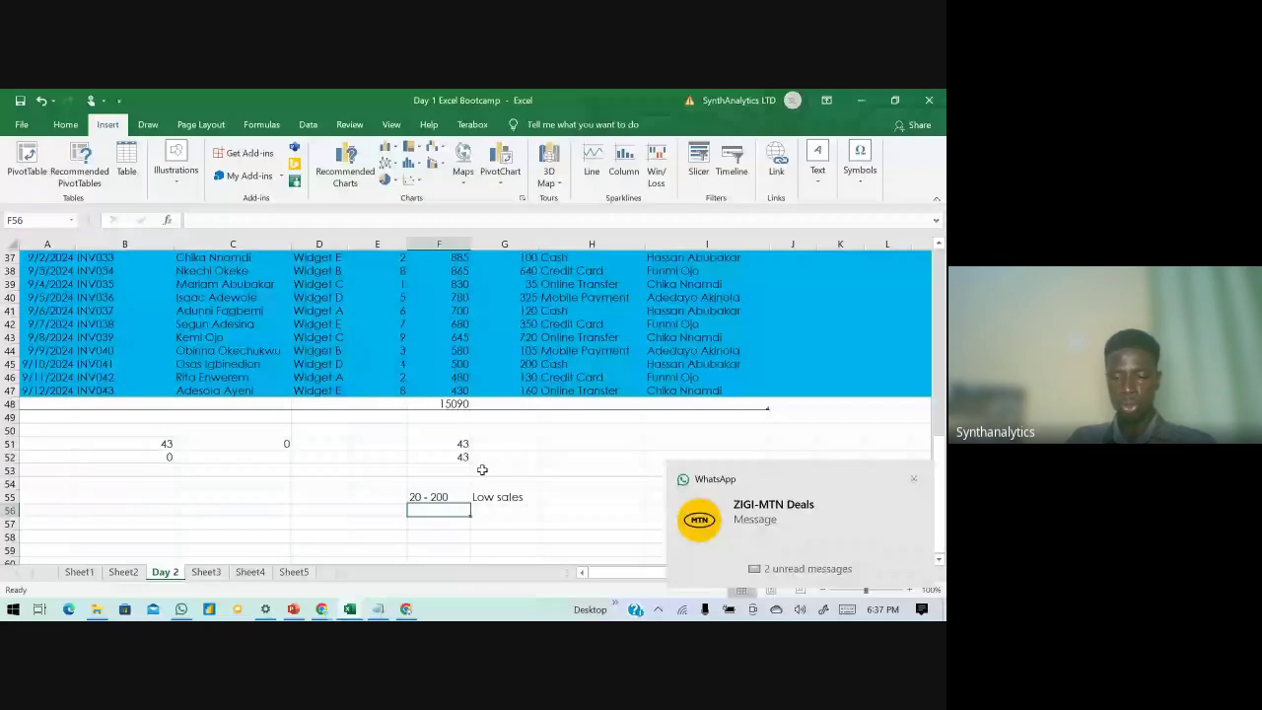
type("20")
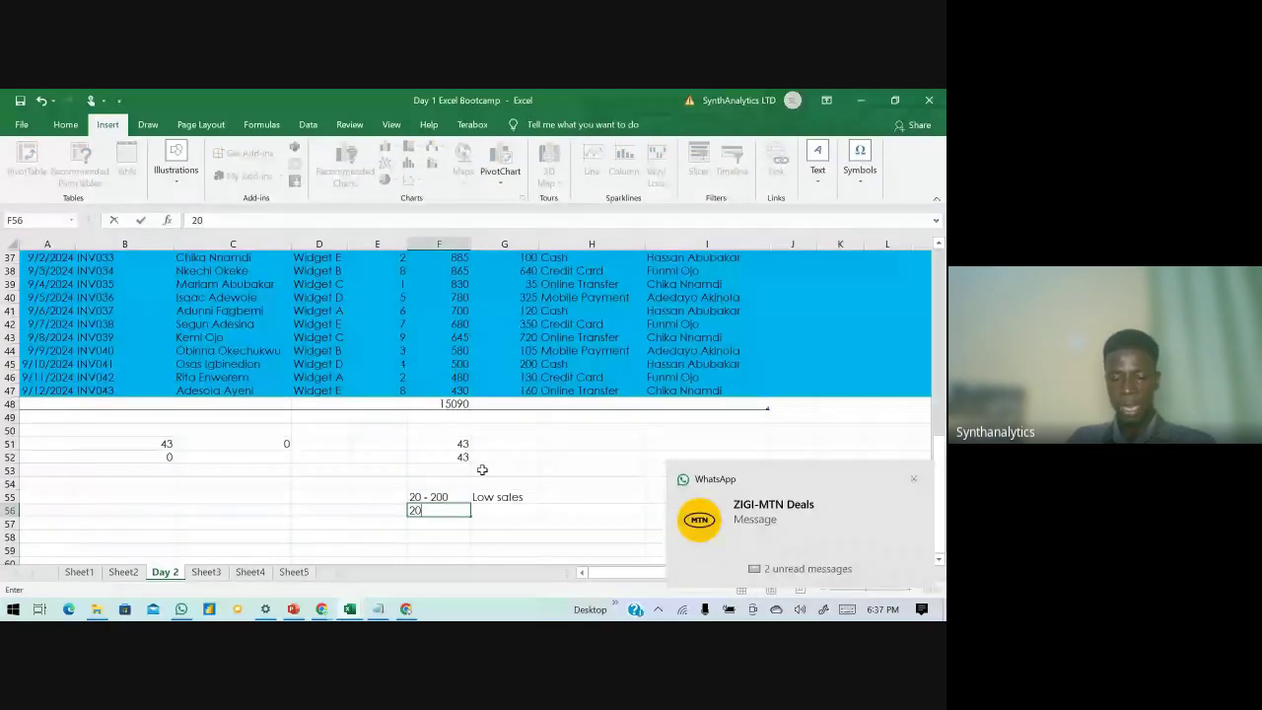
type("1 - 520")
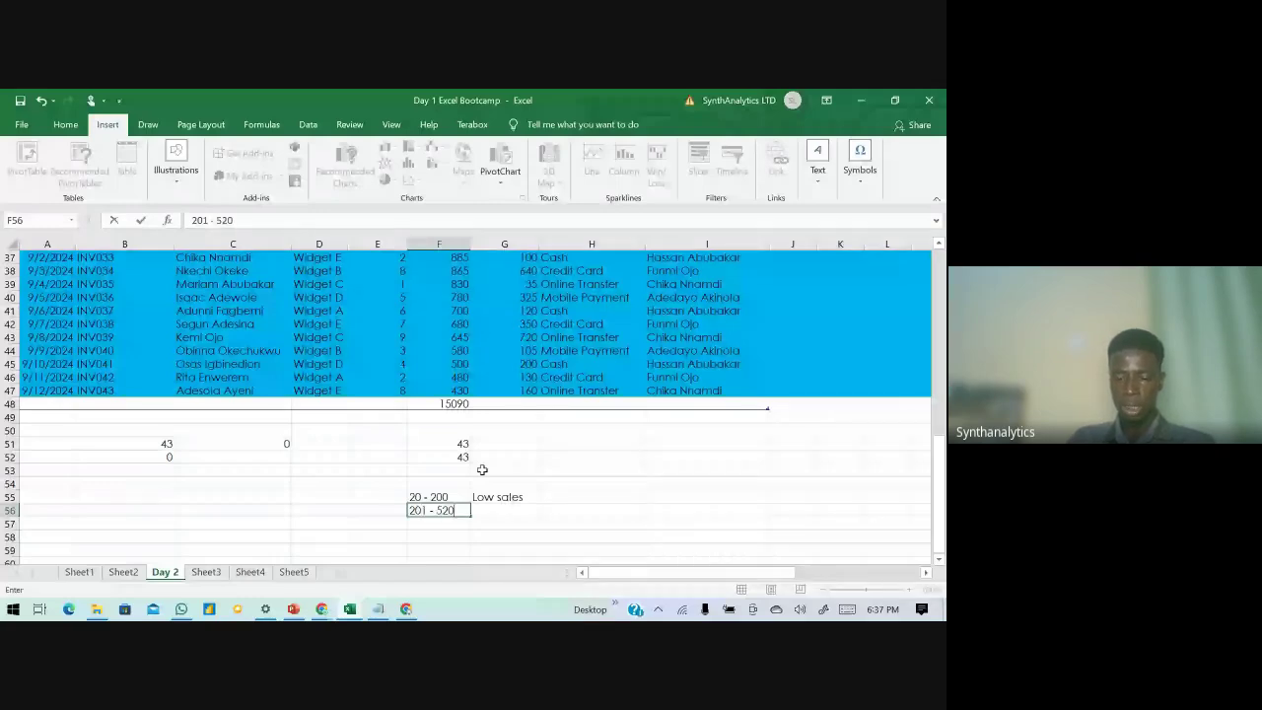
key("Tab")
type("Mid ")
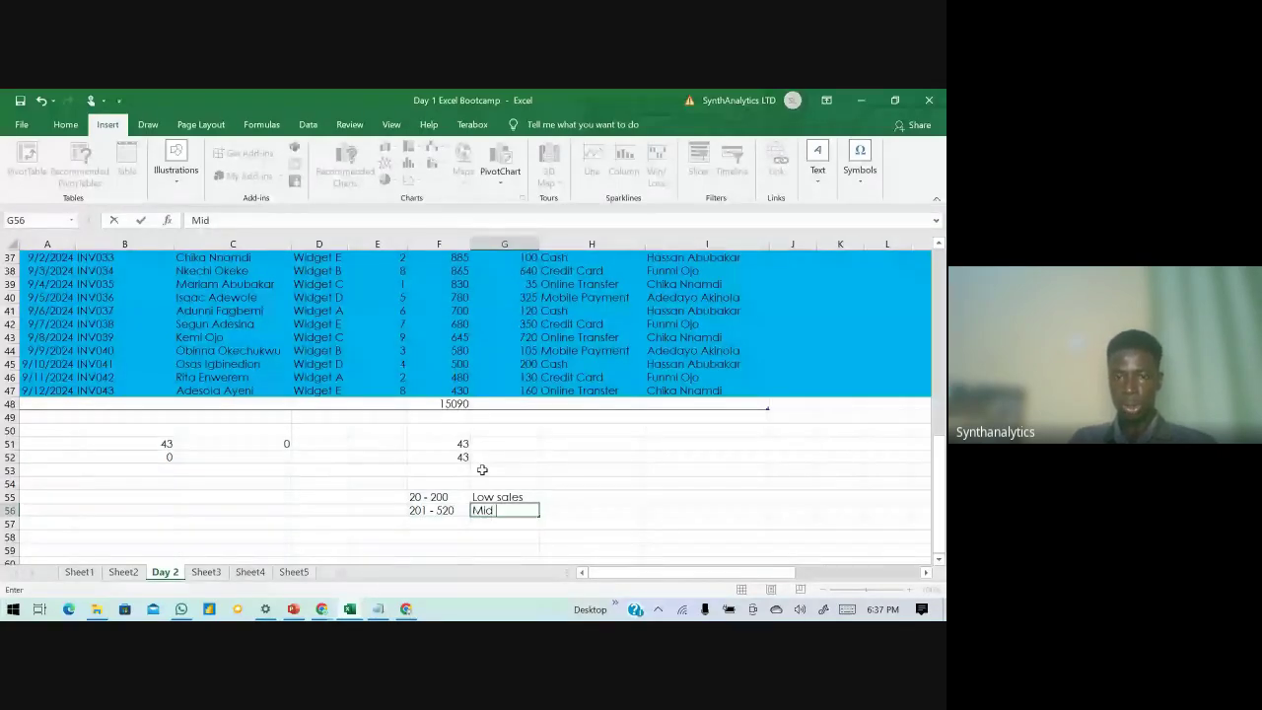
type("sales")
key("Return")
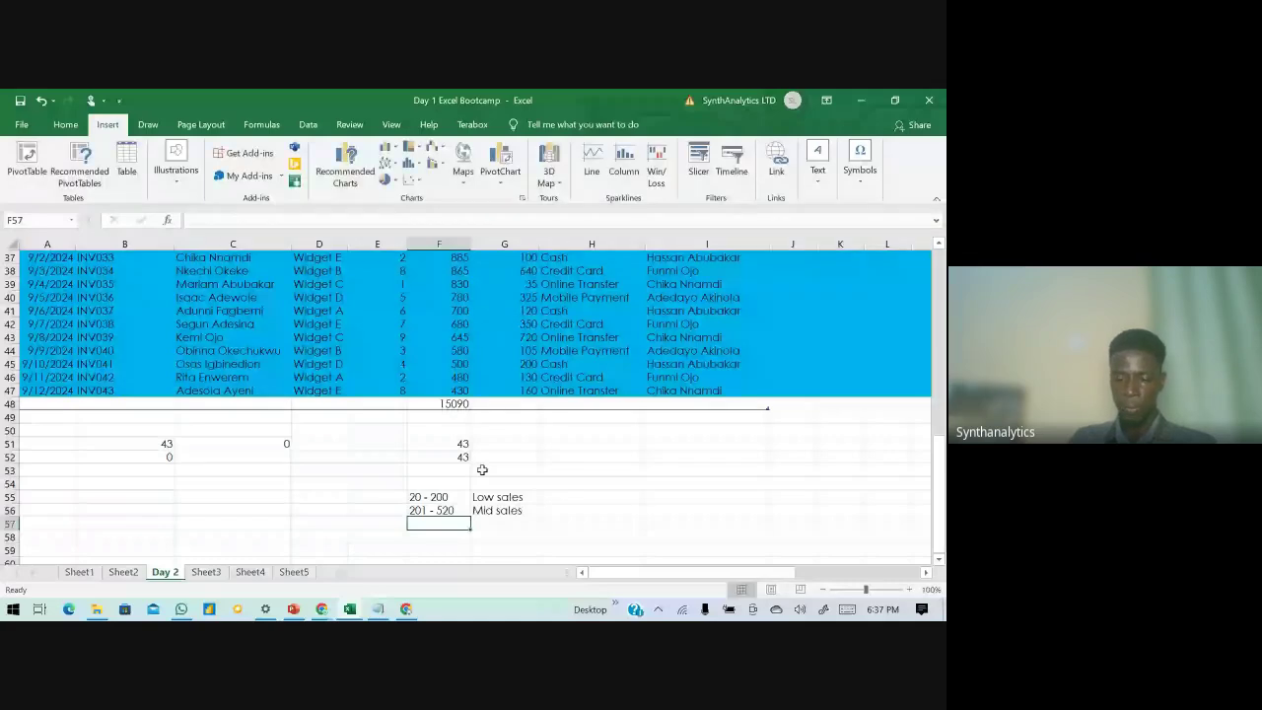
- Enter "above 520" in cell F57 with the label "high sales" in G57, and select the labels in G55:G57
key("F2")
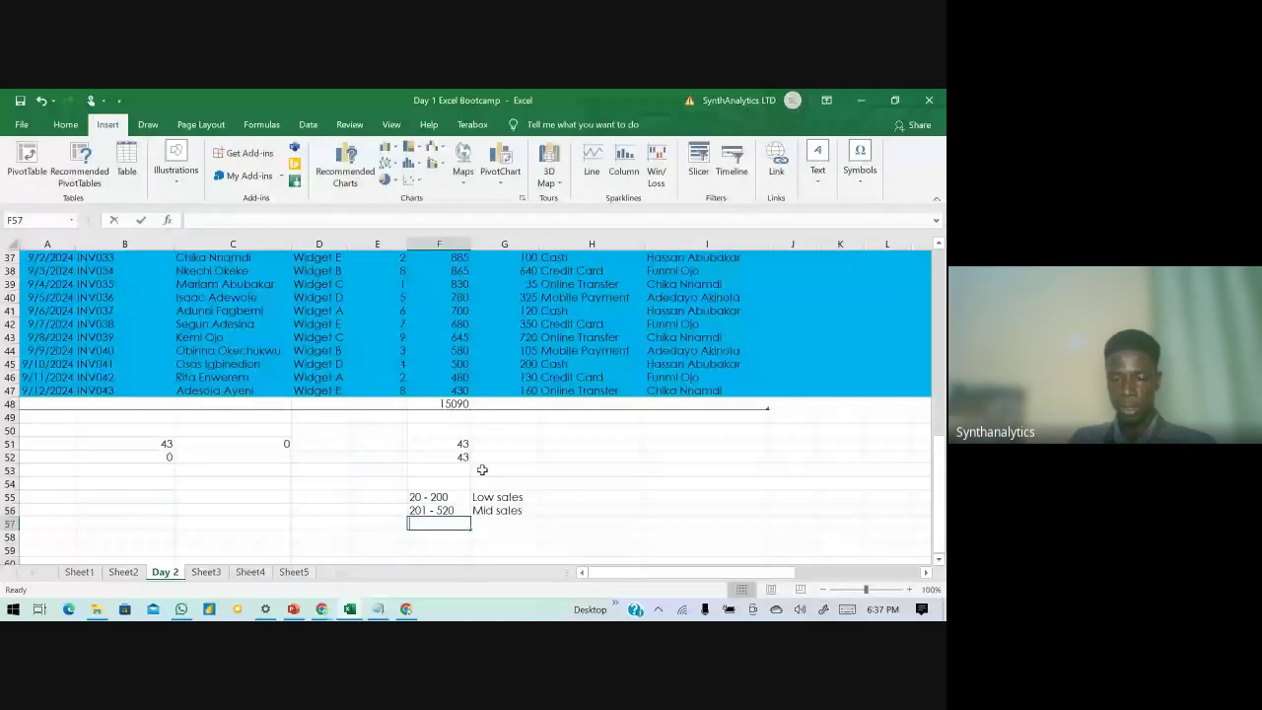
type("above 520")
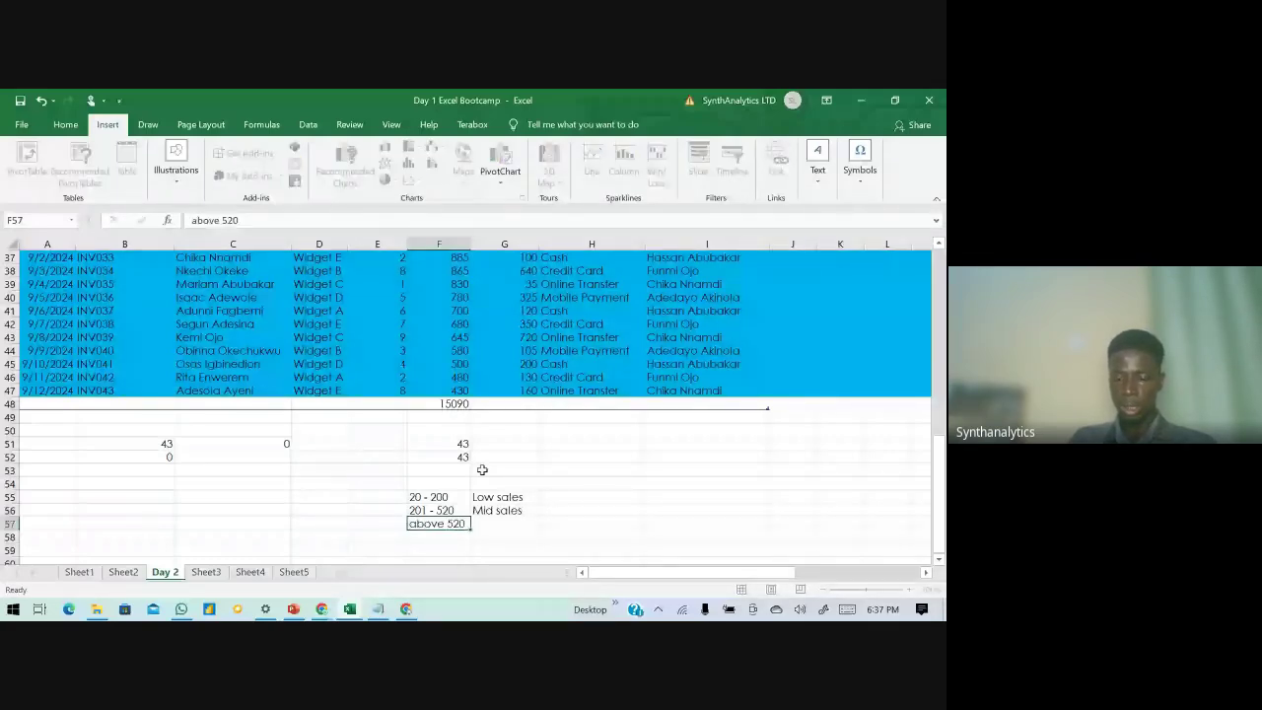
key("Right")
type("high sales")
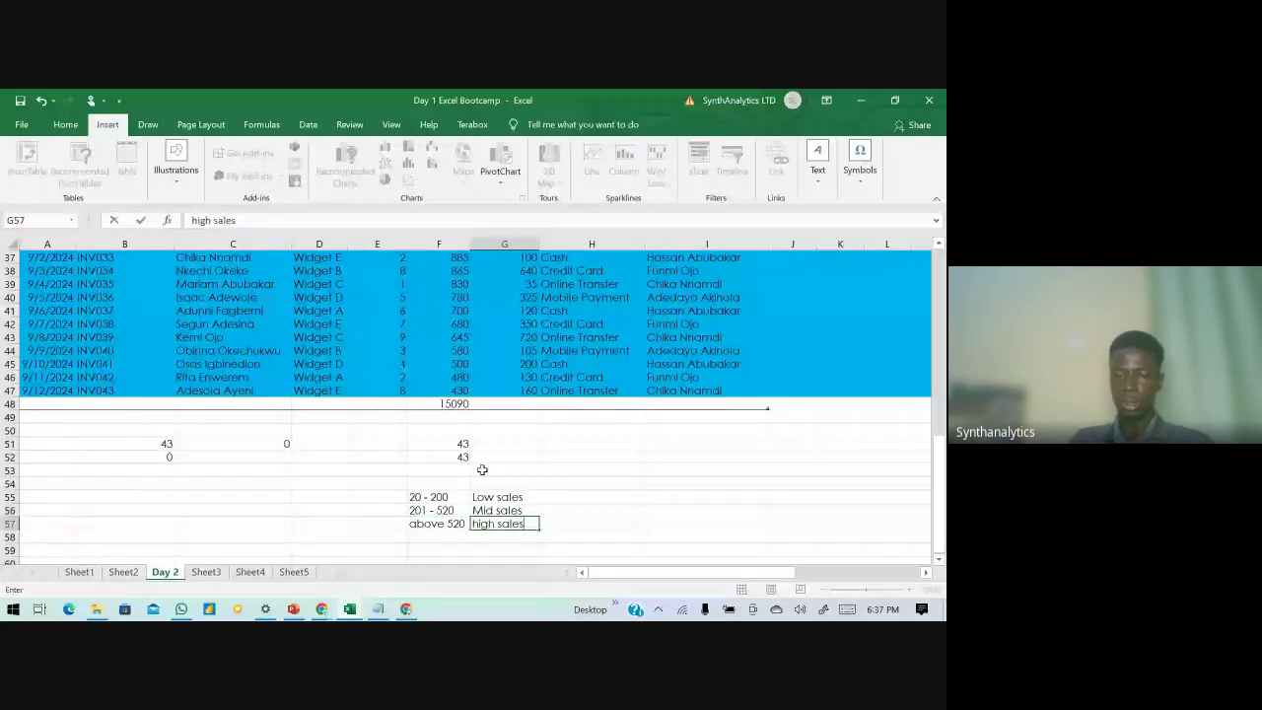
key("Return")
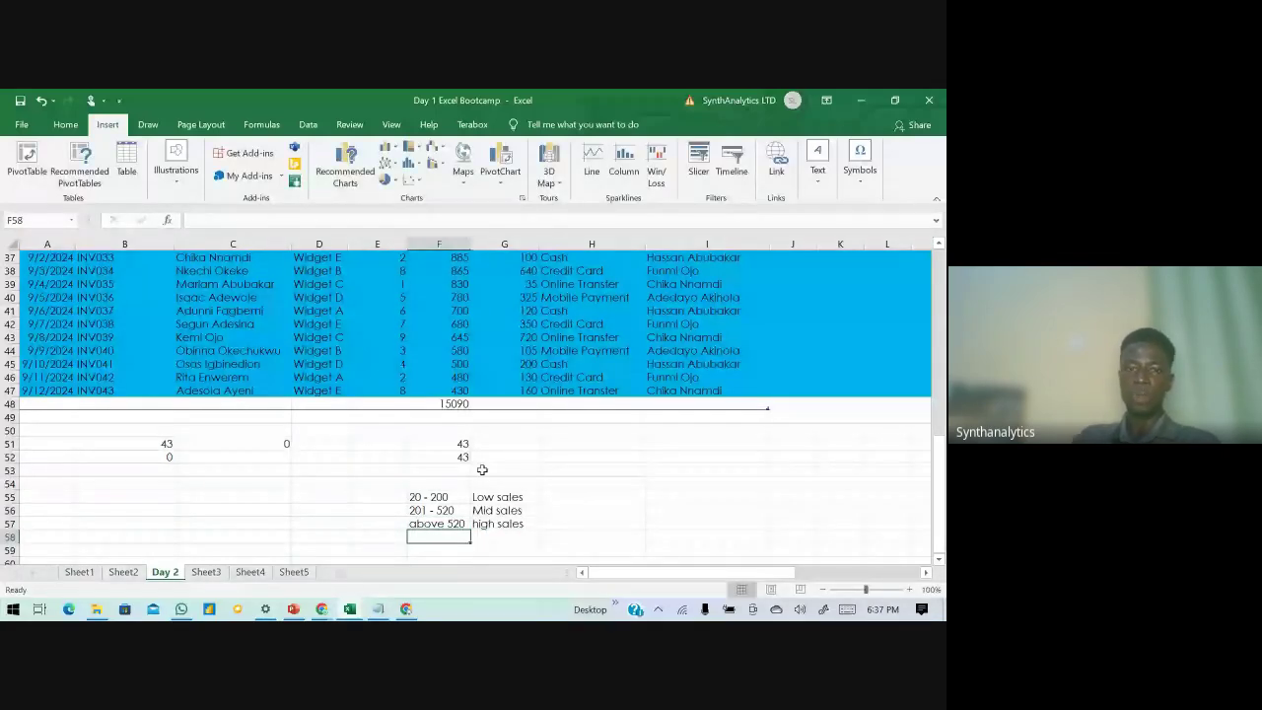
scroll(480, 454, "down", 2)
scroll(478, 414, "up", 2)
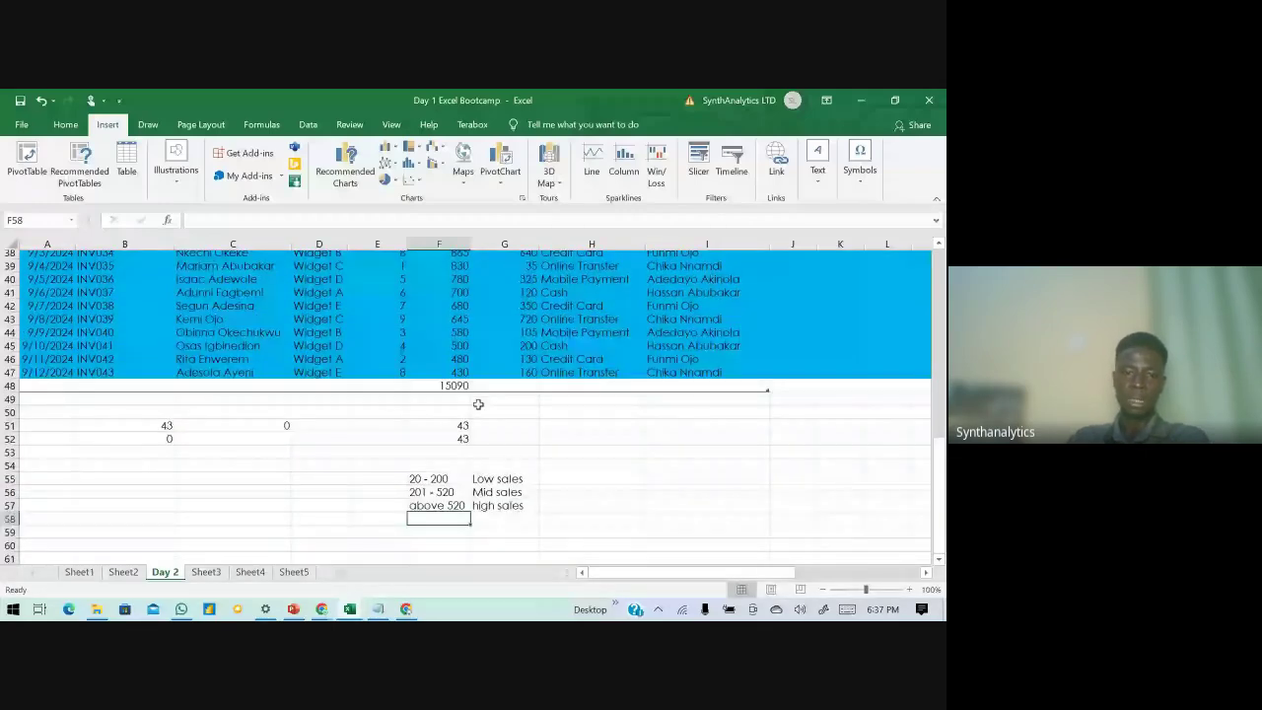
scroll(478, 404, "up", 1)
left_click_drag(483, 497, 480, 522)
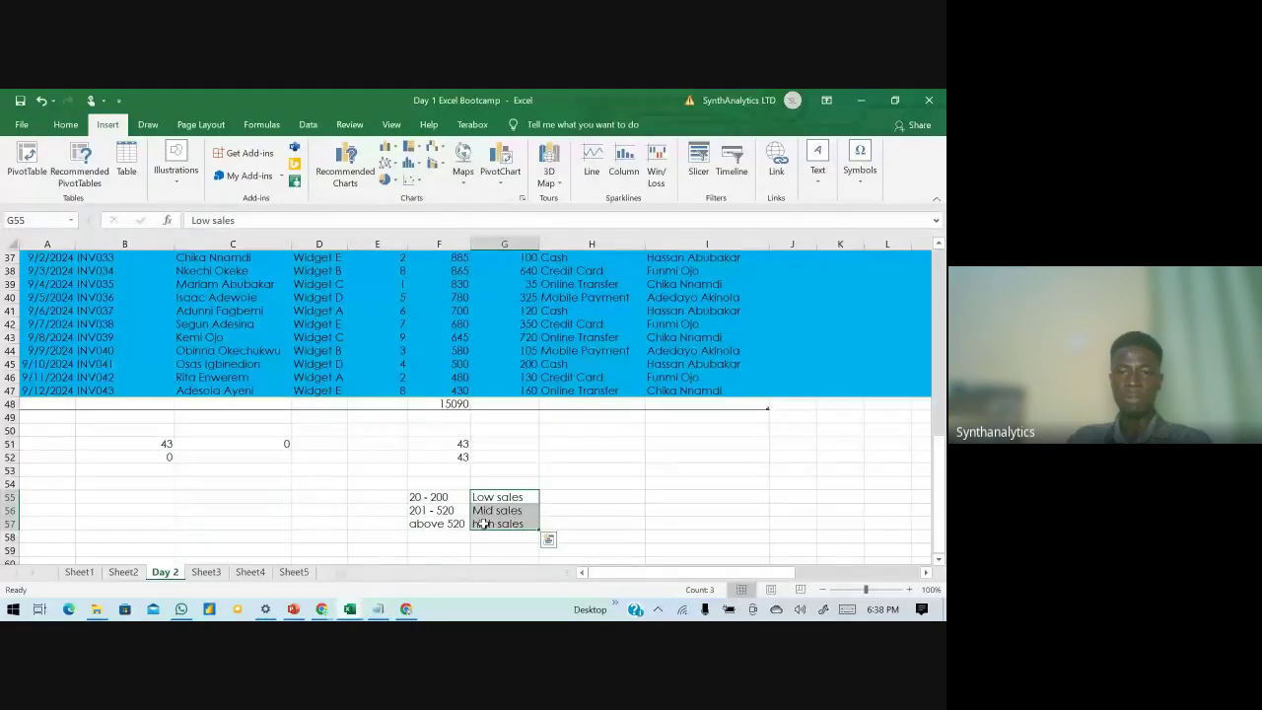
- Add a "Sales Type" column header in cell J4 beside Sales Representative and fit the column width to it
scroll(915, 409, "up", 3)
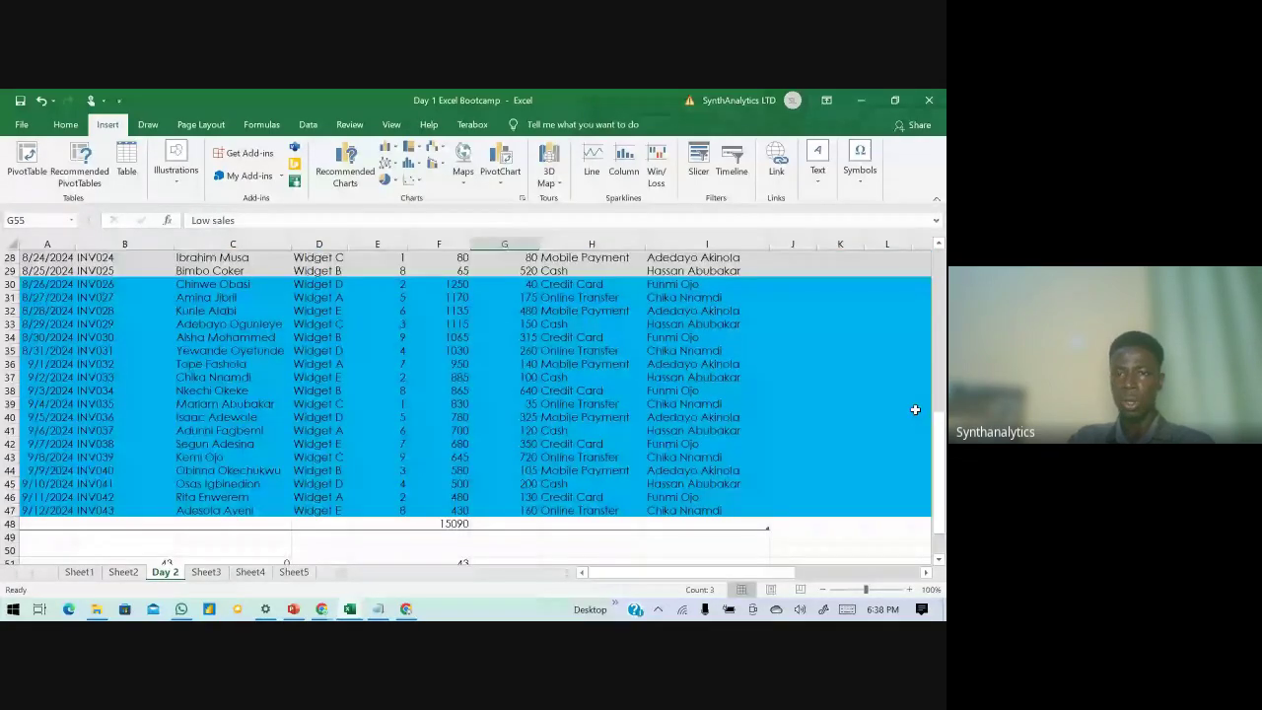
scroll(858, 359, "up", 9)
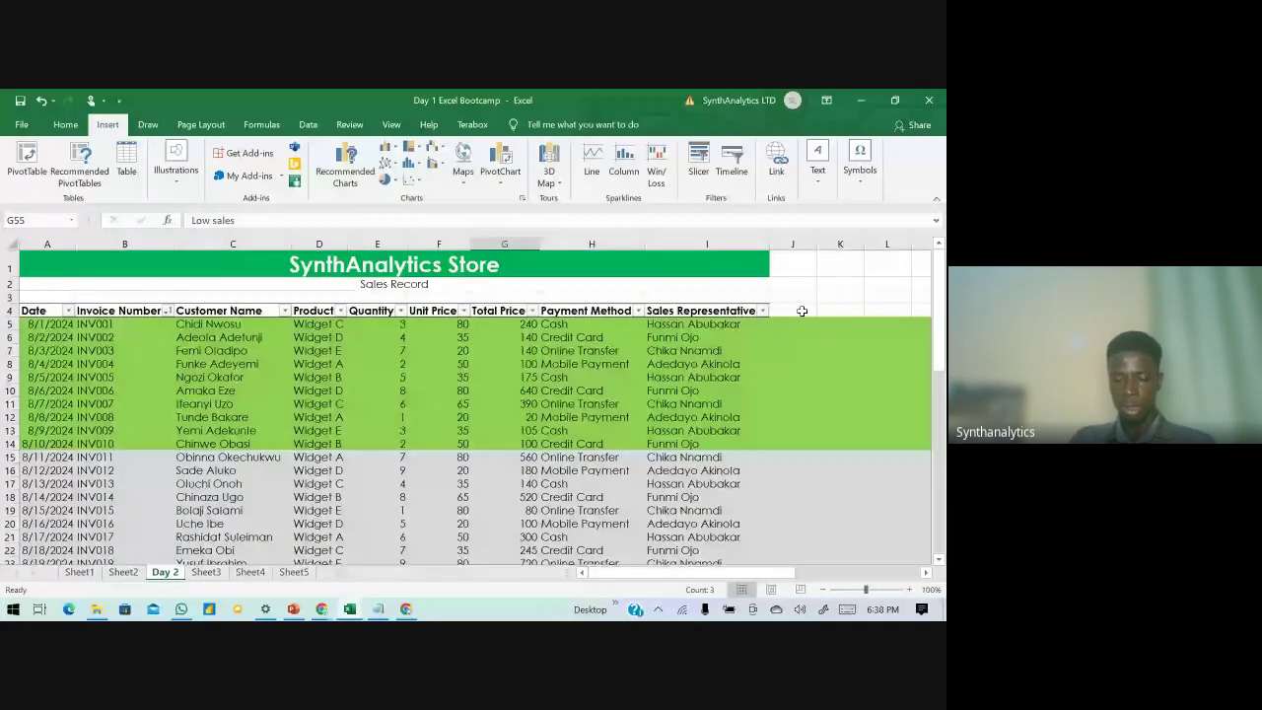
left_click(801, 311)
type("Sales")
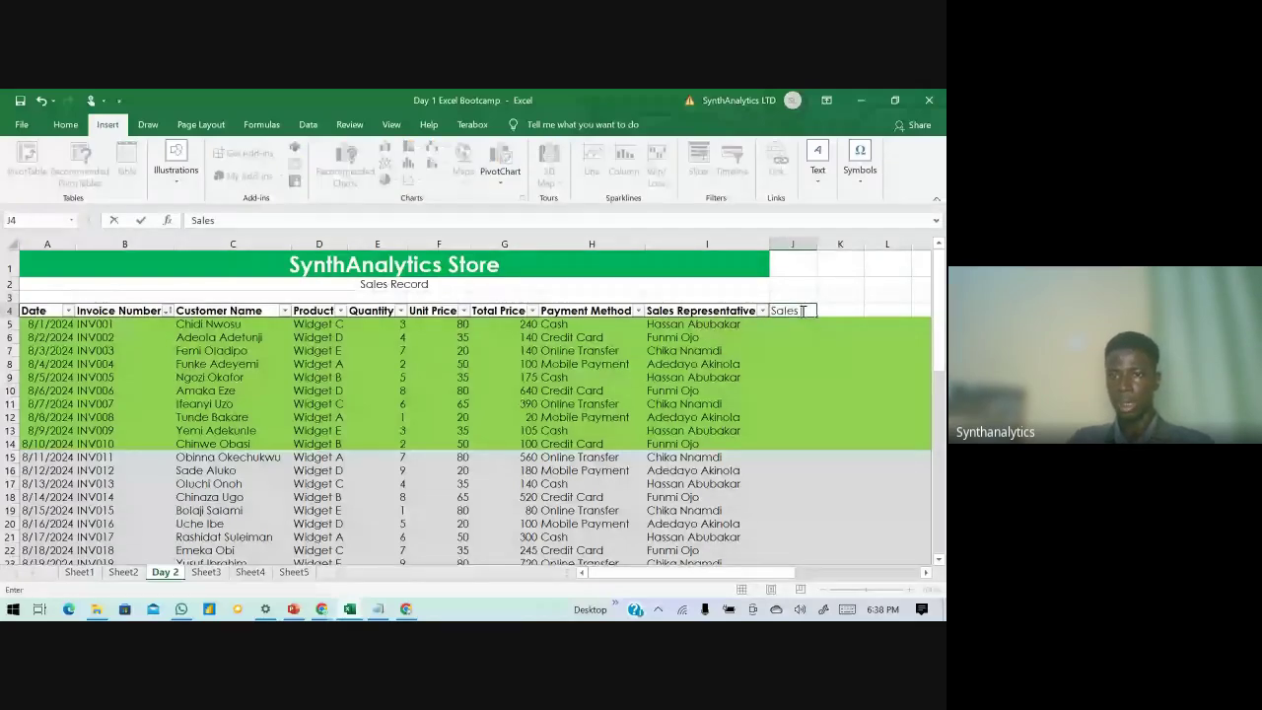
type(" Type")
key("Return")
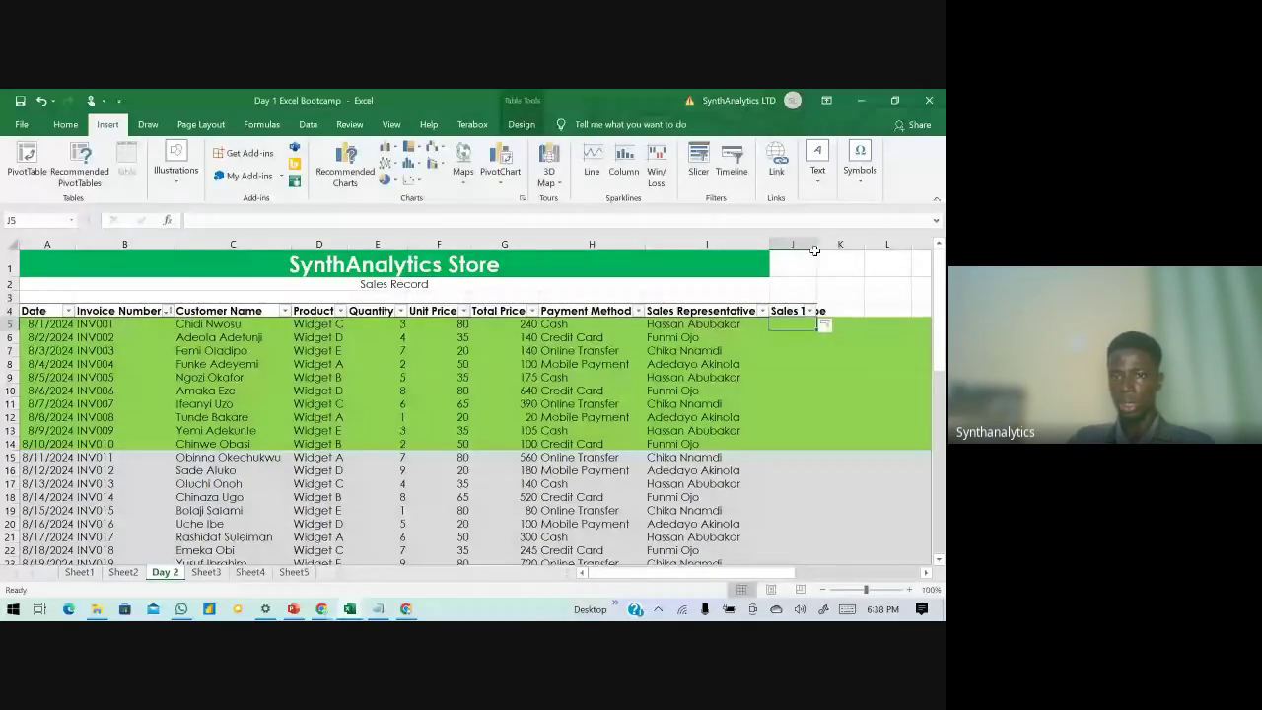
double_click(814, 251)
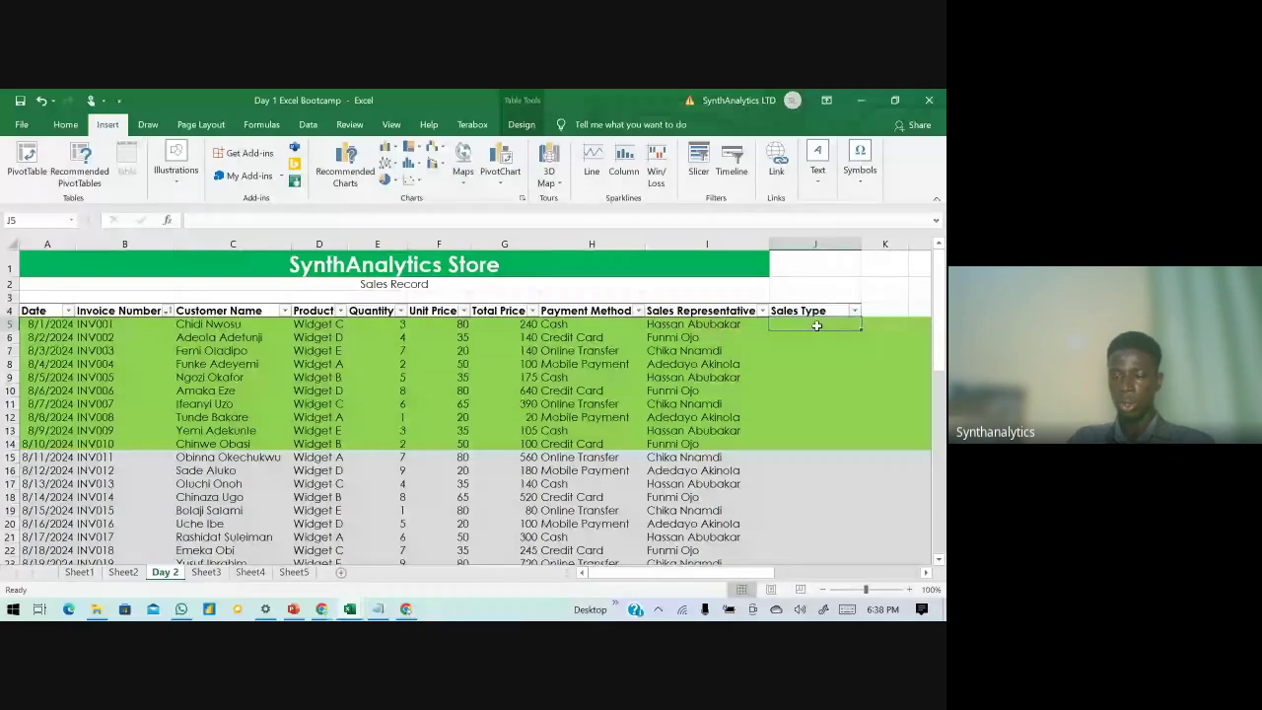
- Start an IF formula in J5 that tests whether the row's Total Price is less than 200, checking the sales ranges below the records
type("=")
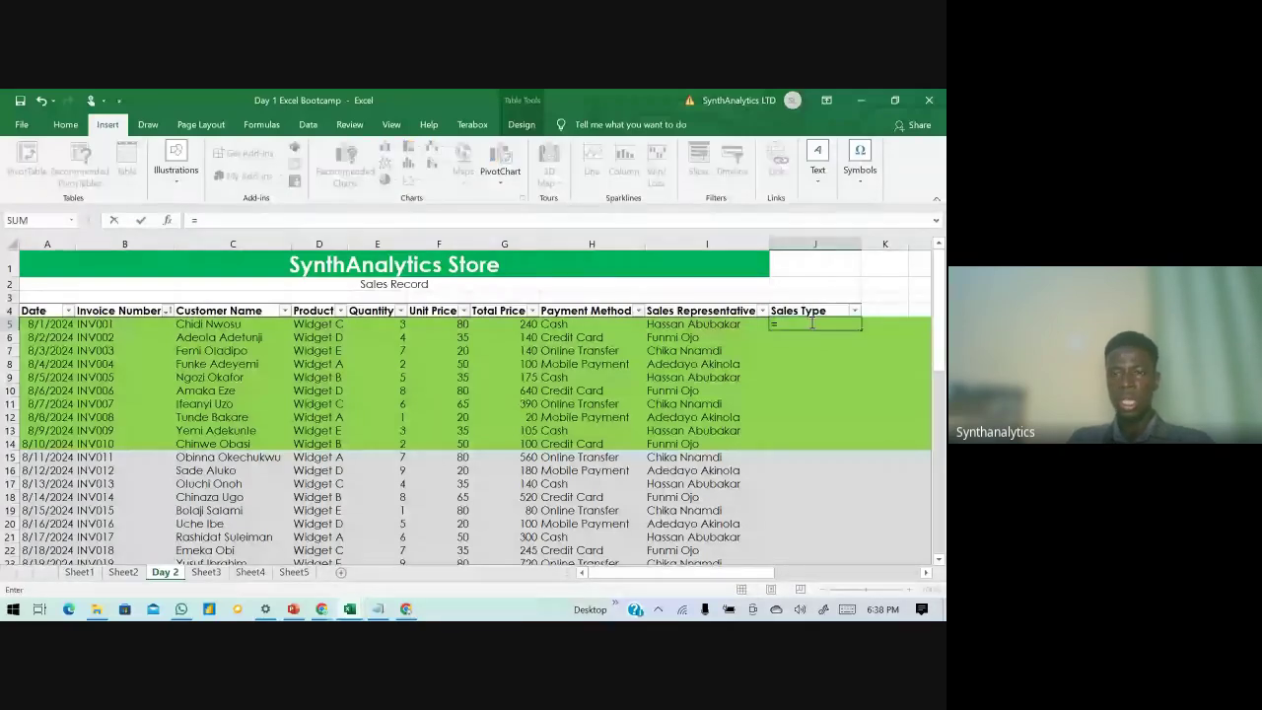
type("if(")
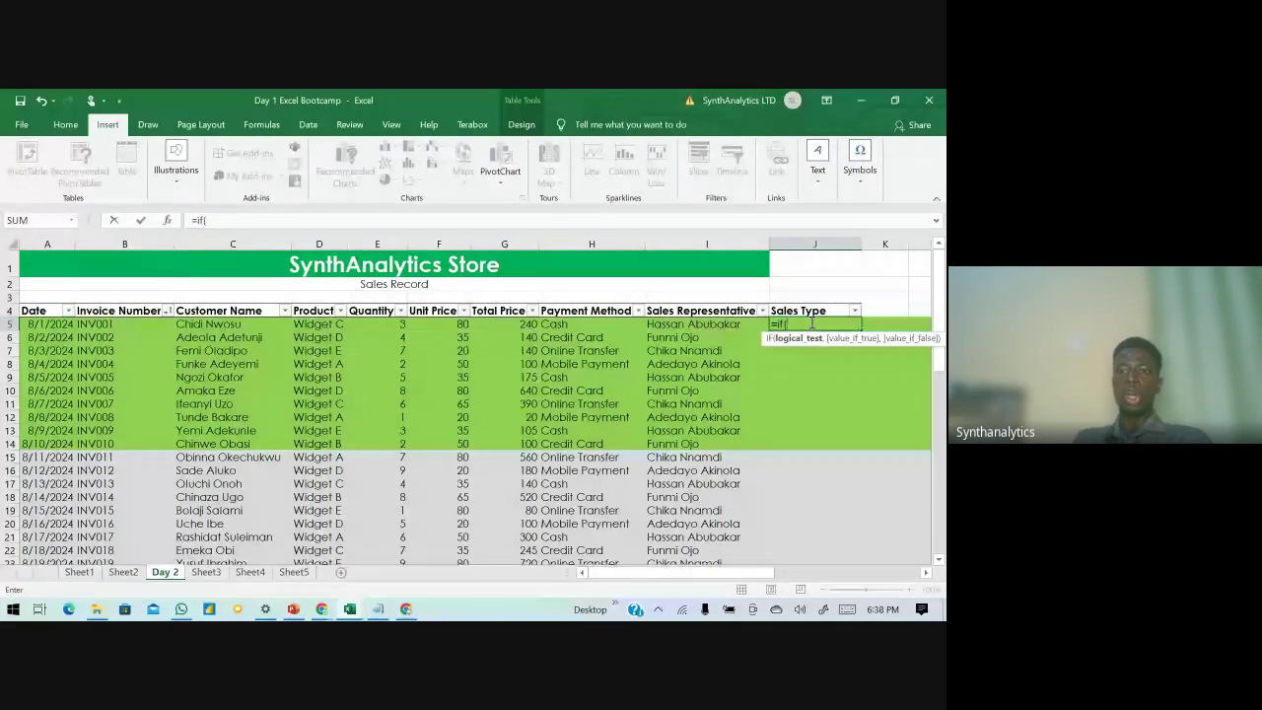
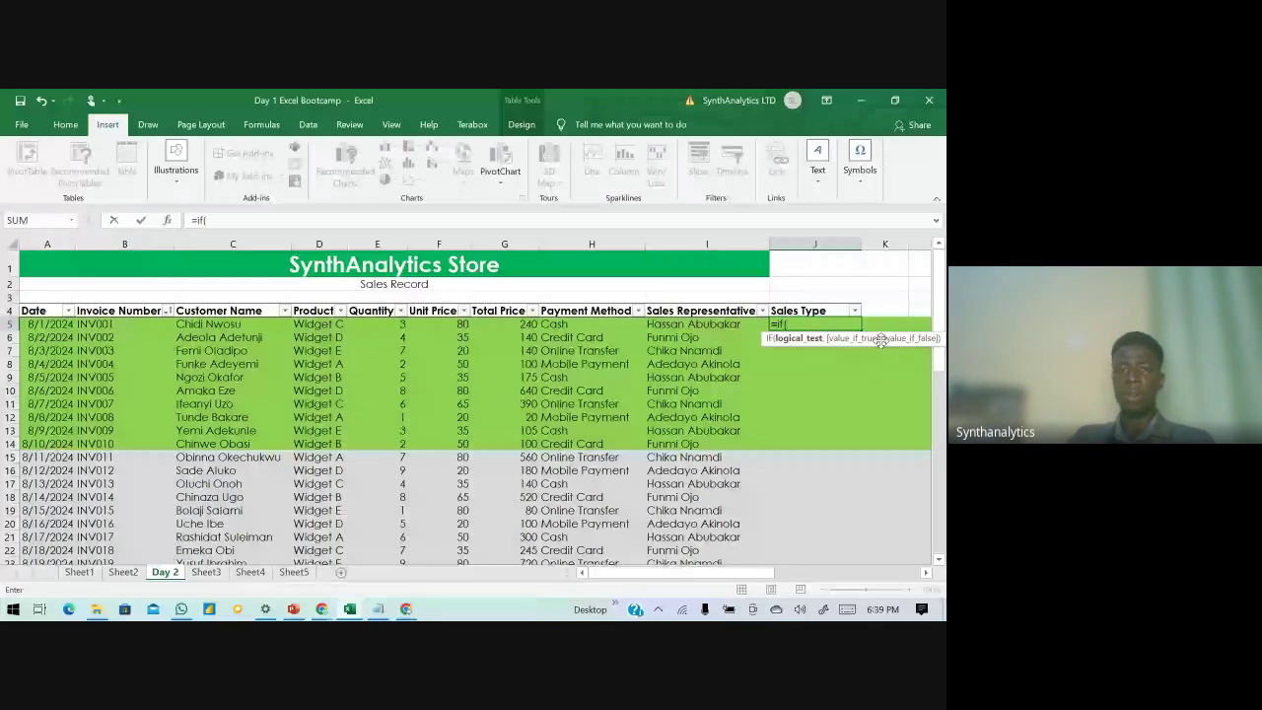
scroll(685, 461, "down", 4)
scroll(671, 456, "down", 4)
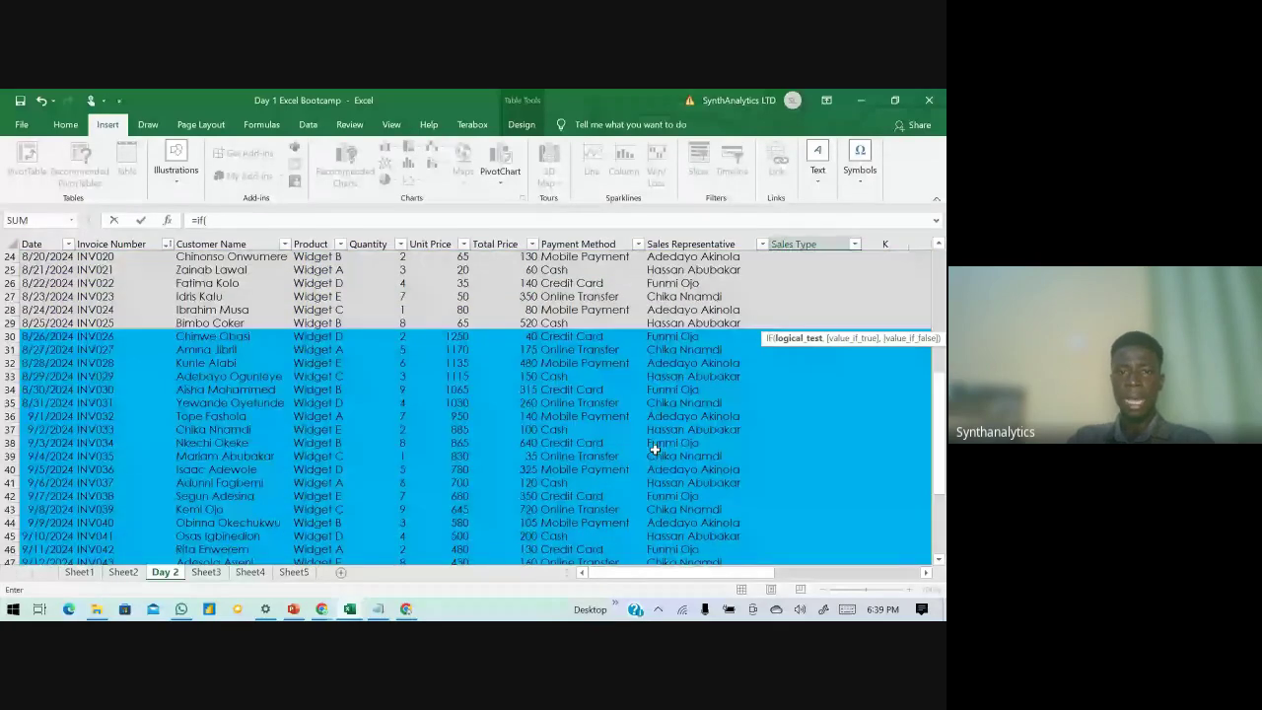
scroll(654, 448, "up", 8)
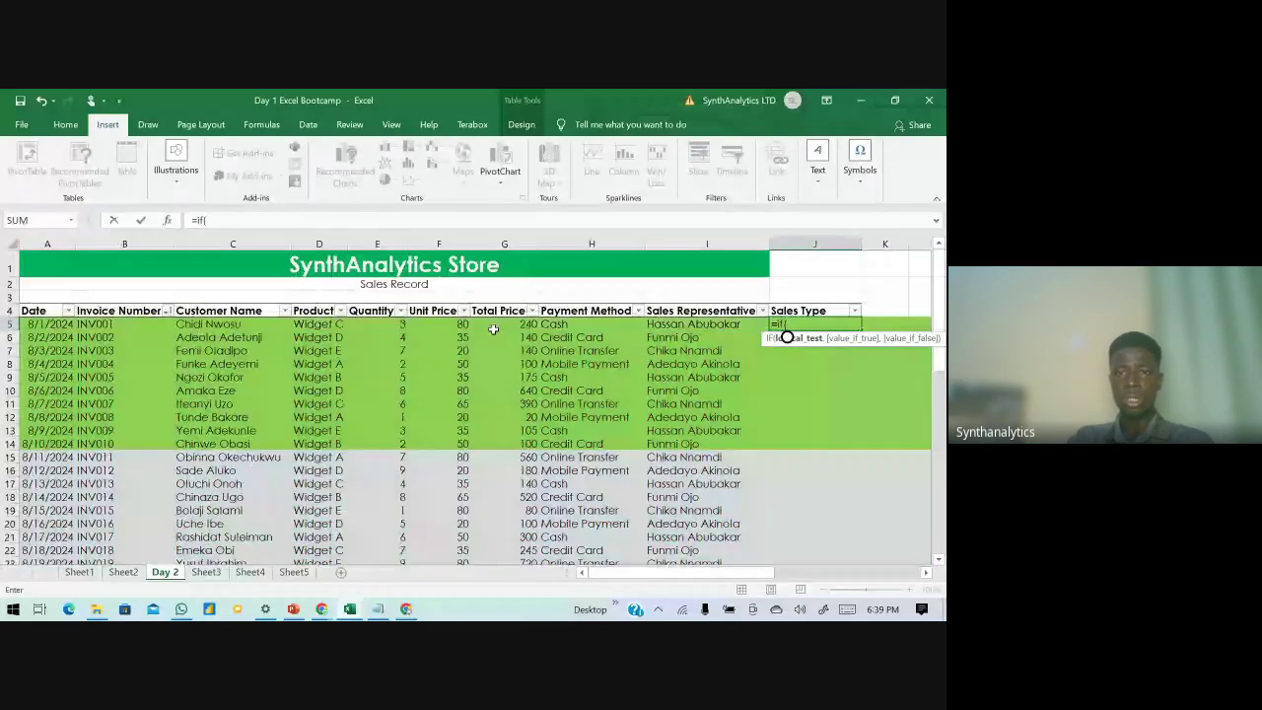
scroll(552, 502, "down", 5)
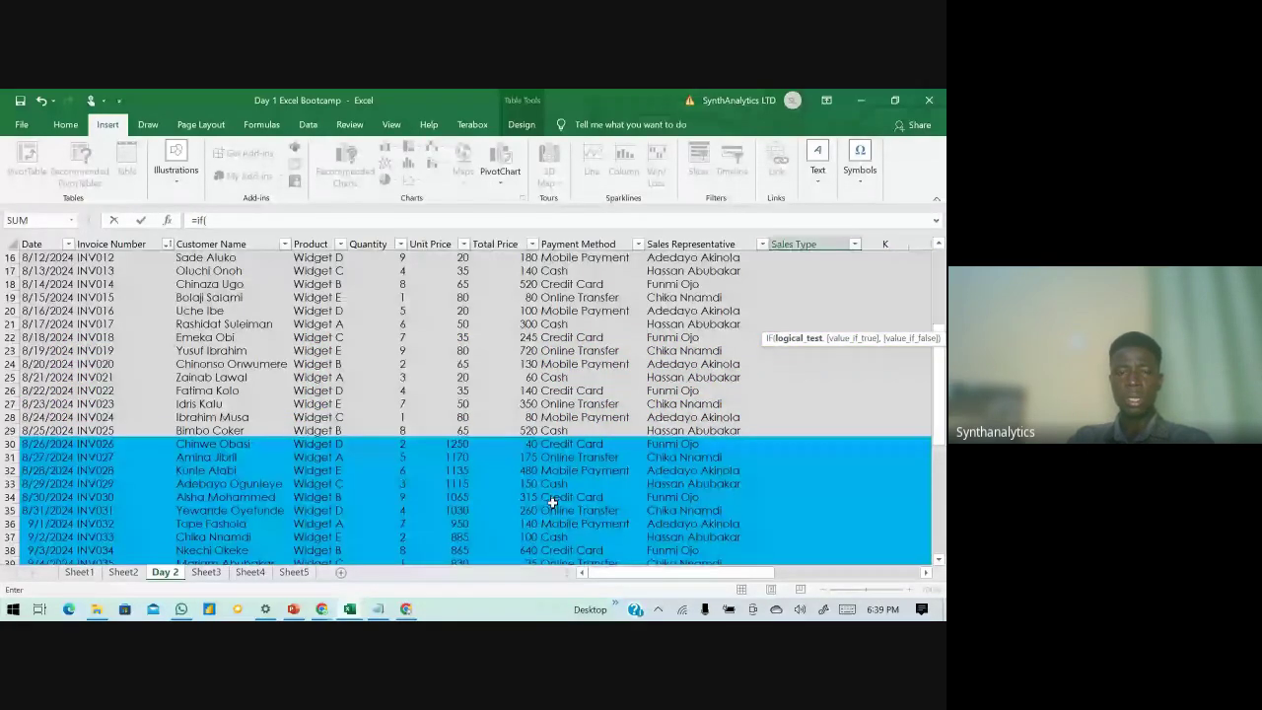
scroll(552, 502, "down", 9)
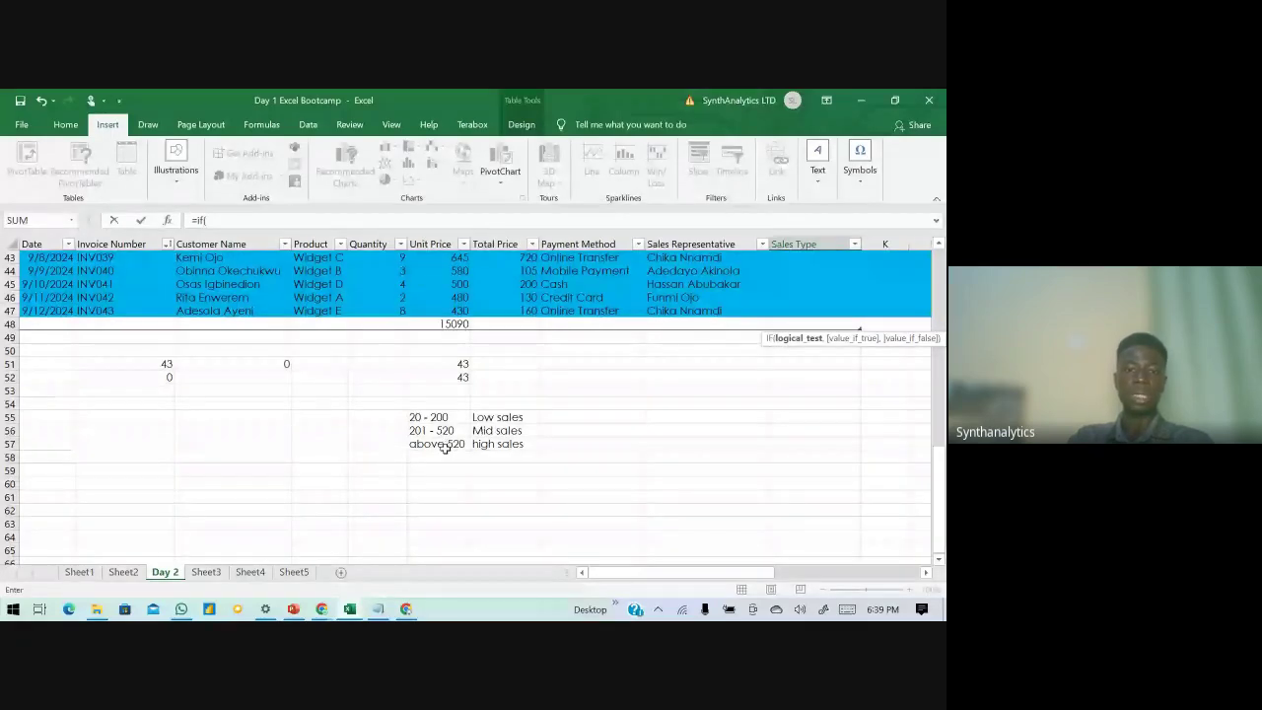
scroll(445, 447, "up", 9)
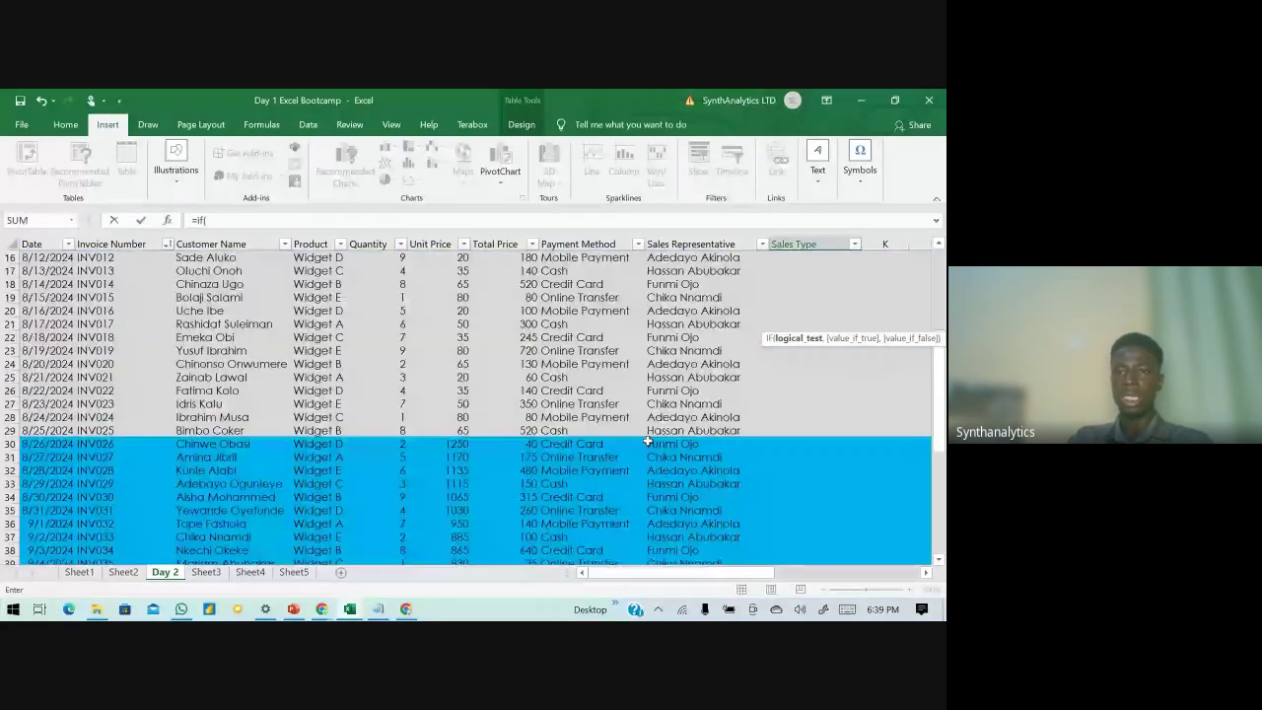
scroll(647, 441, "up", 5)
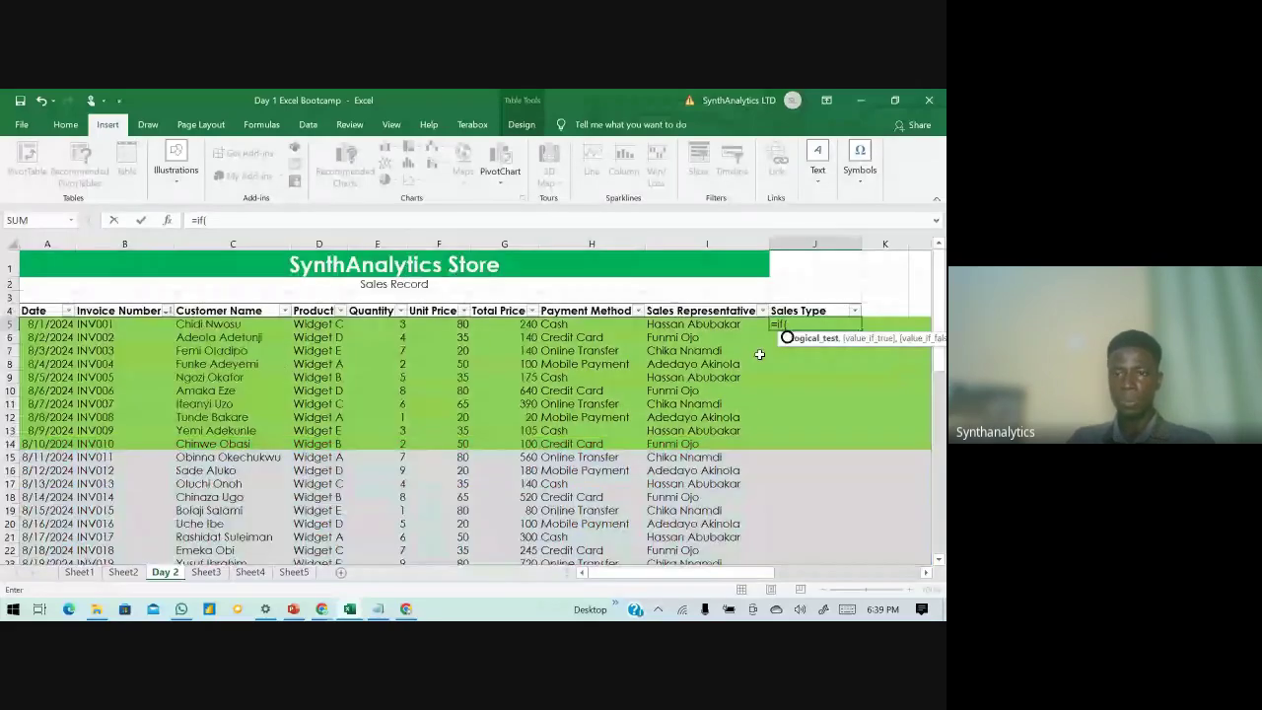
left_click(515, 325)
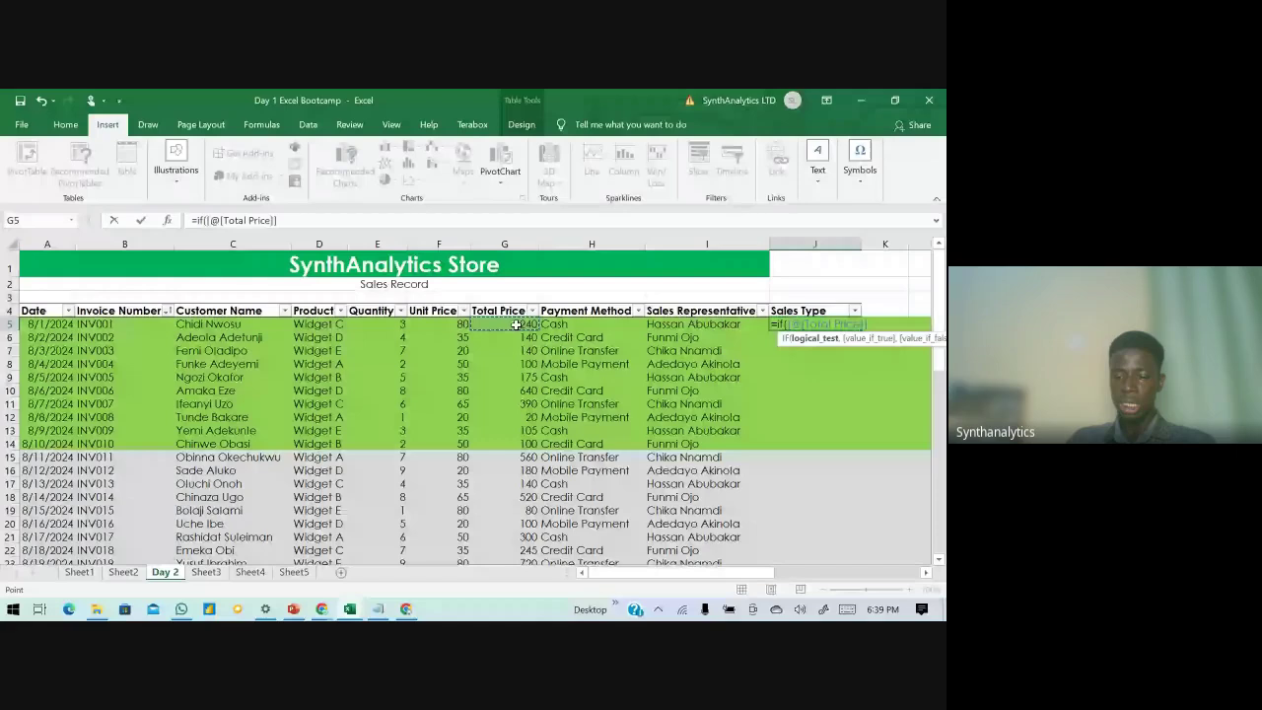
type("<")
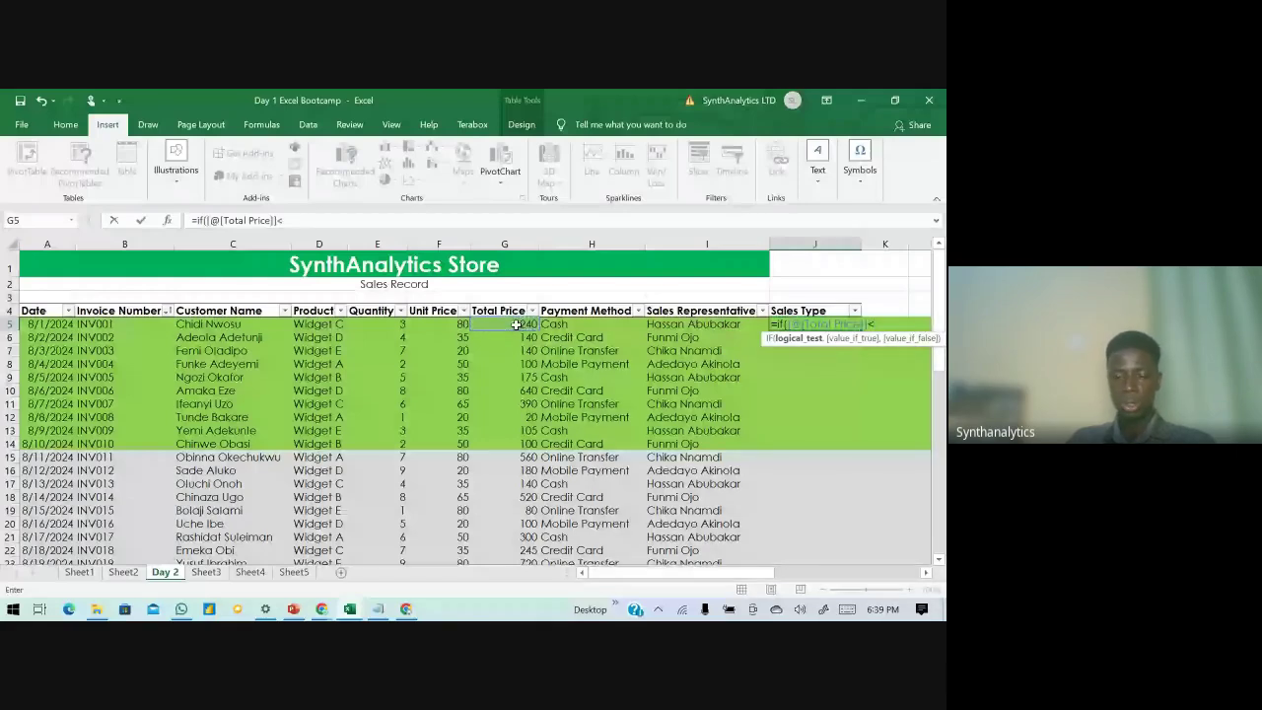
type("200")
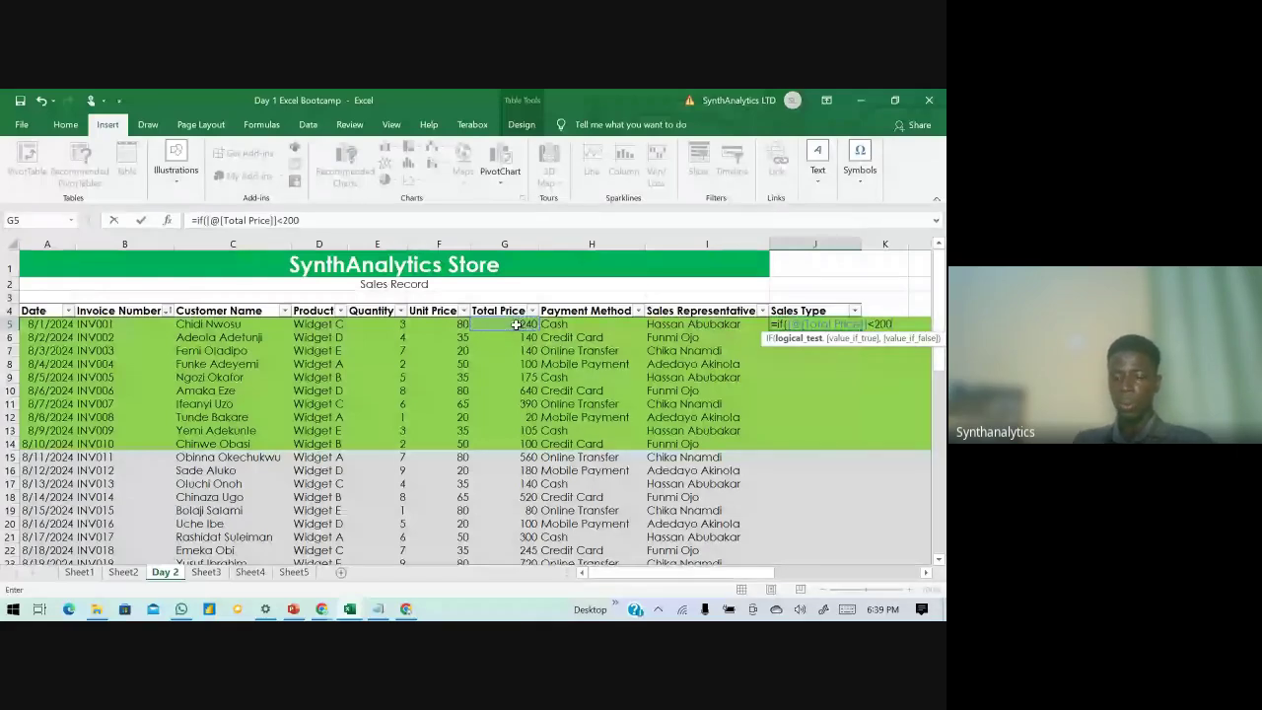
type(",")
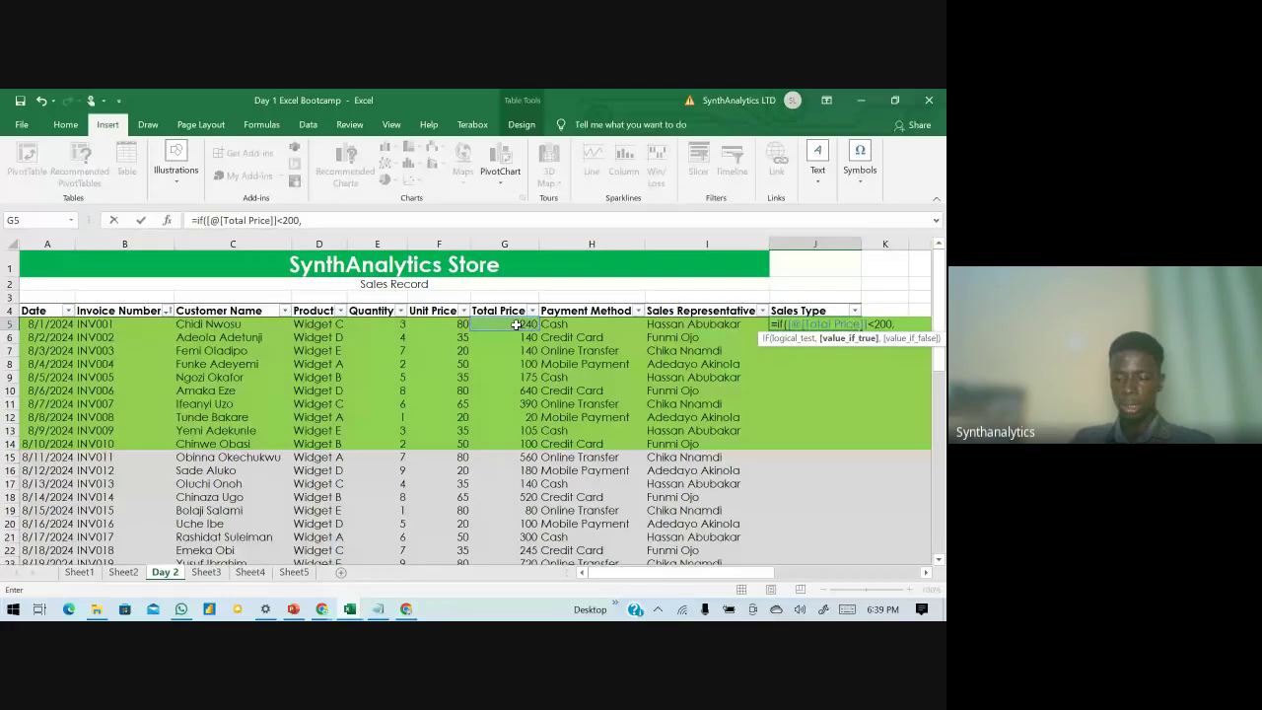
- Complete the J5 formula to return "Low Sales" when true and 0 when false, correcting the closing quotation mark, and enter it
type("\"")
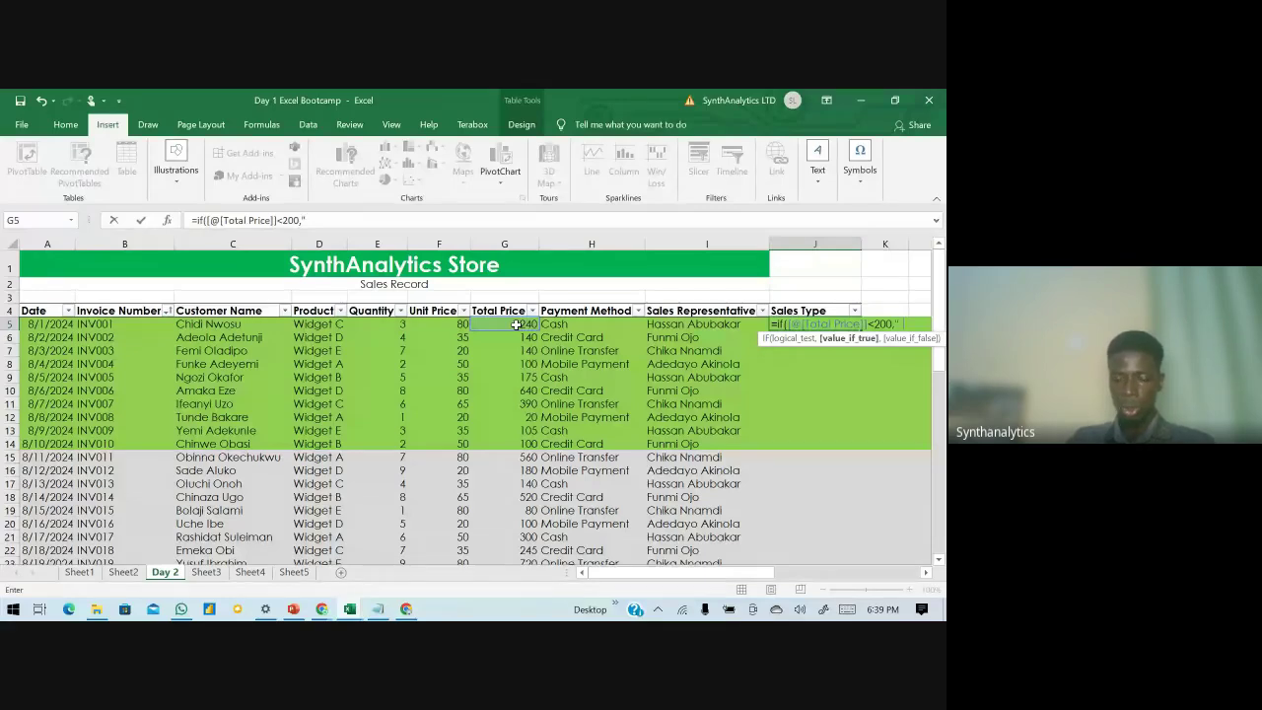
type("Low Sale")
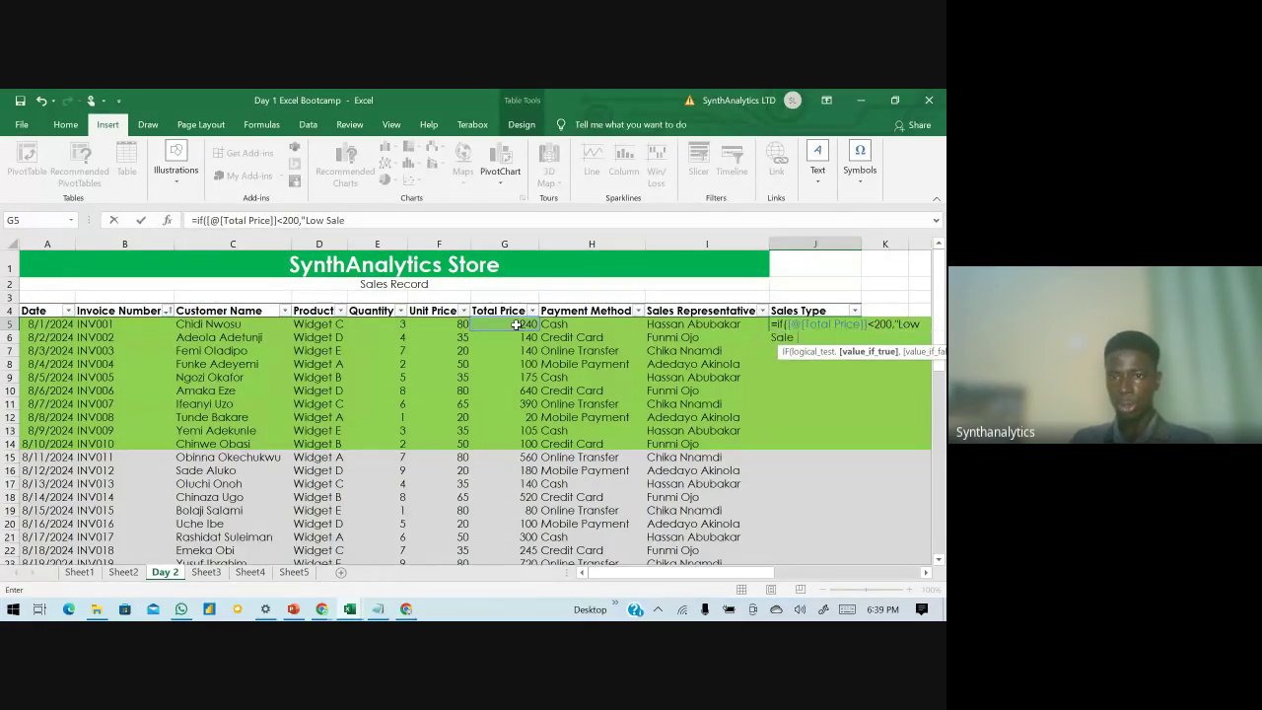
type("s,")
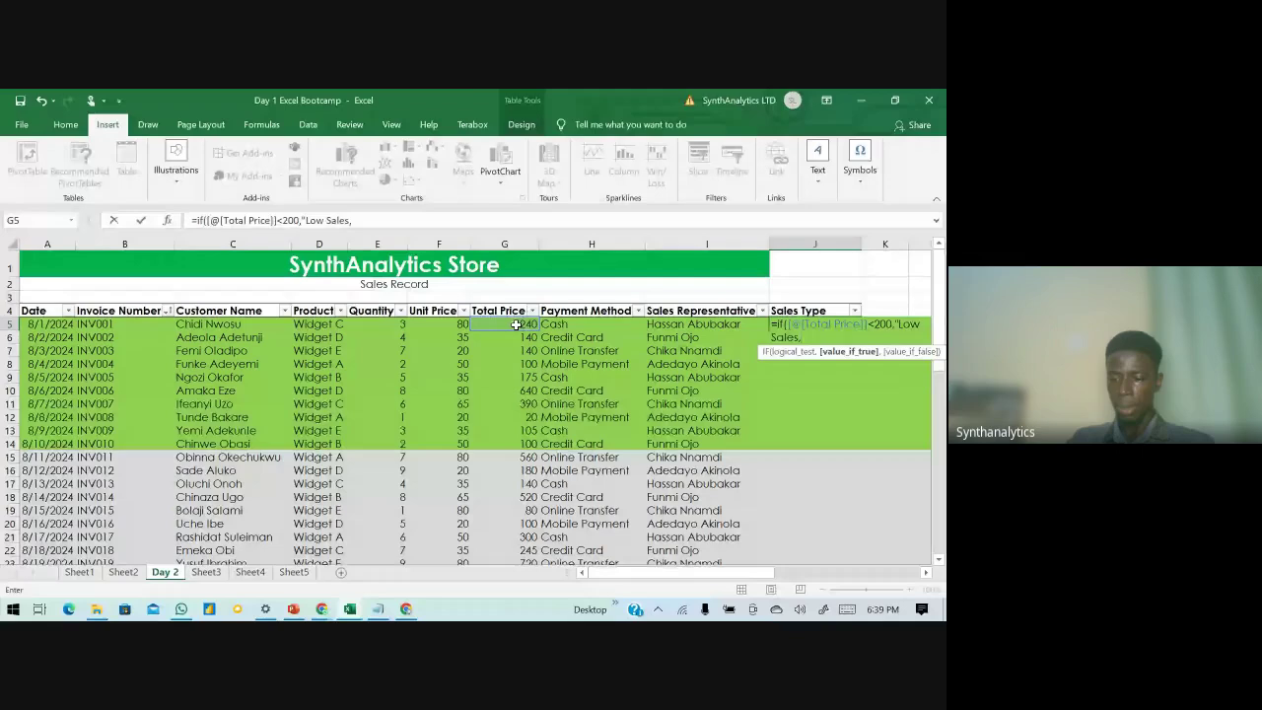
type(" 0)")
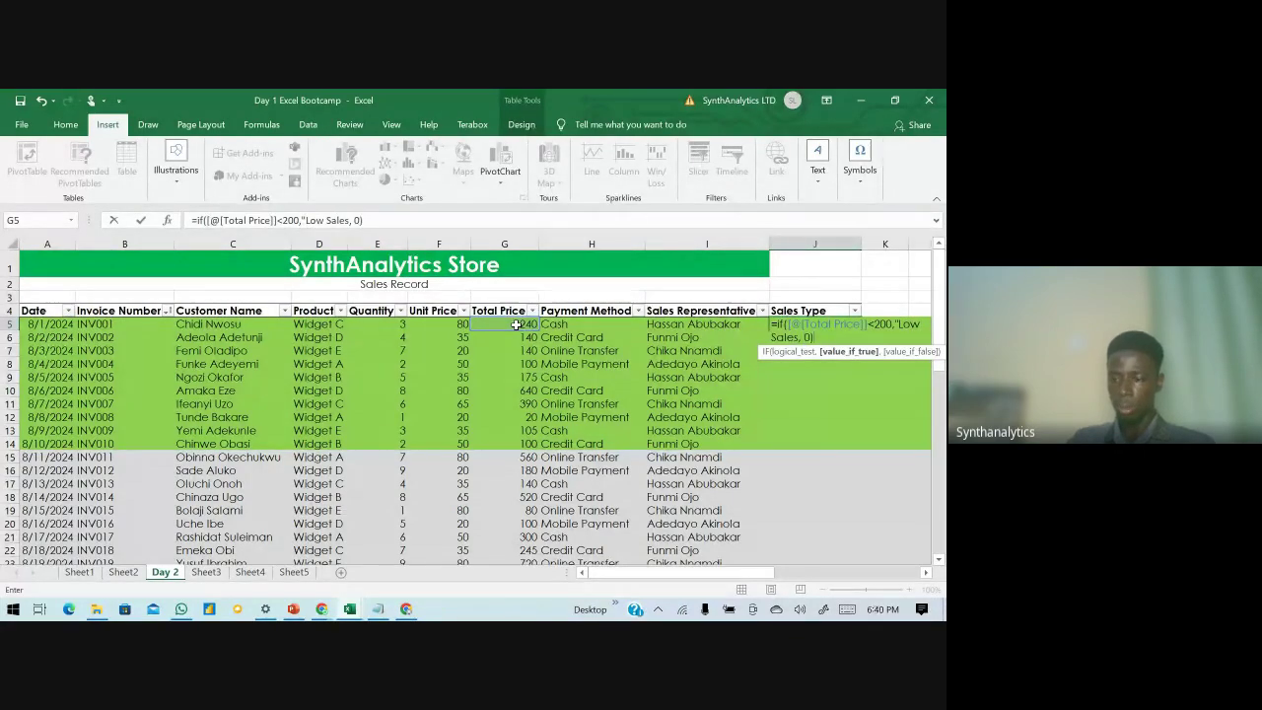
key("Return")
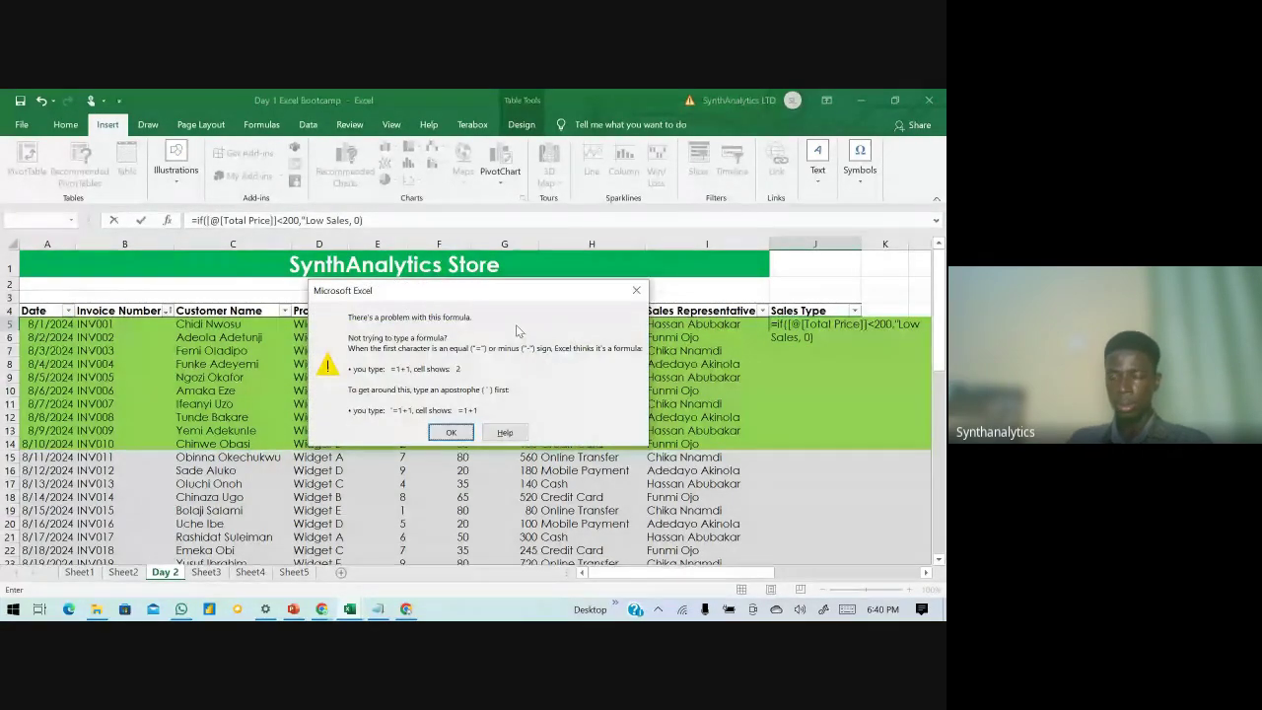
key("Return")
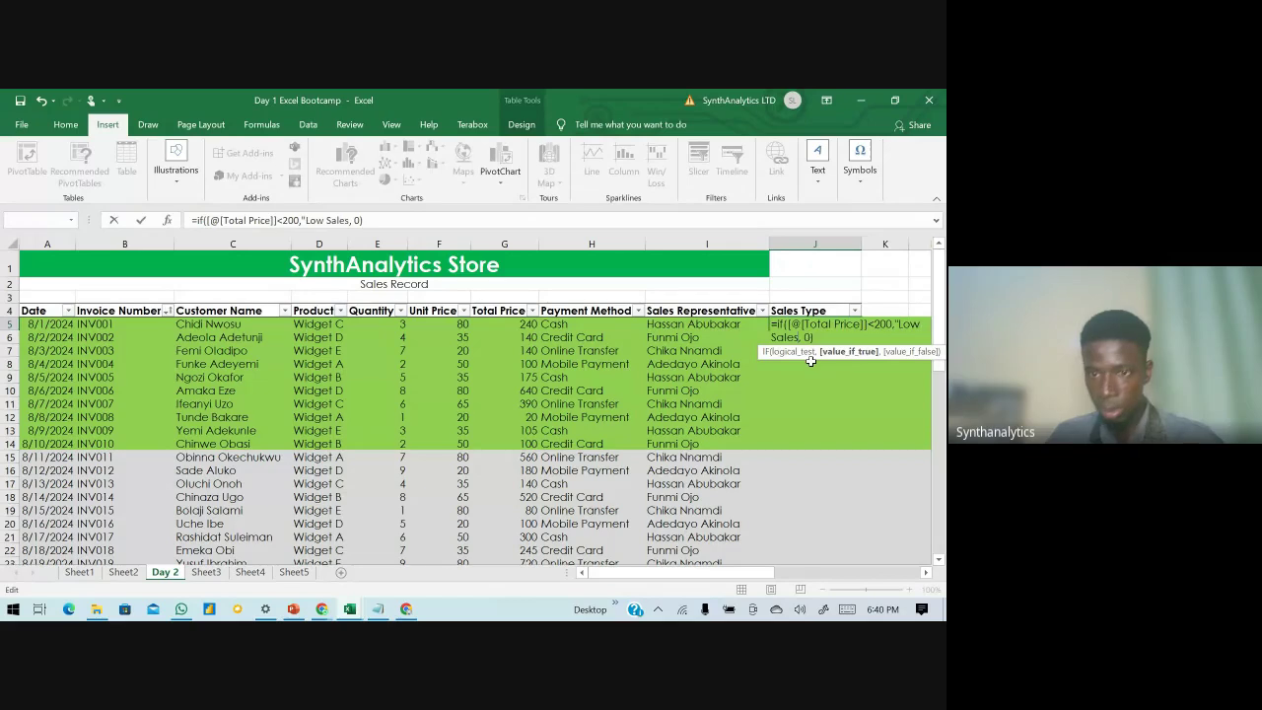
type("\"")
key("Return")
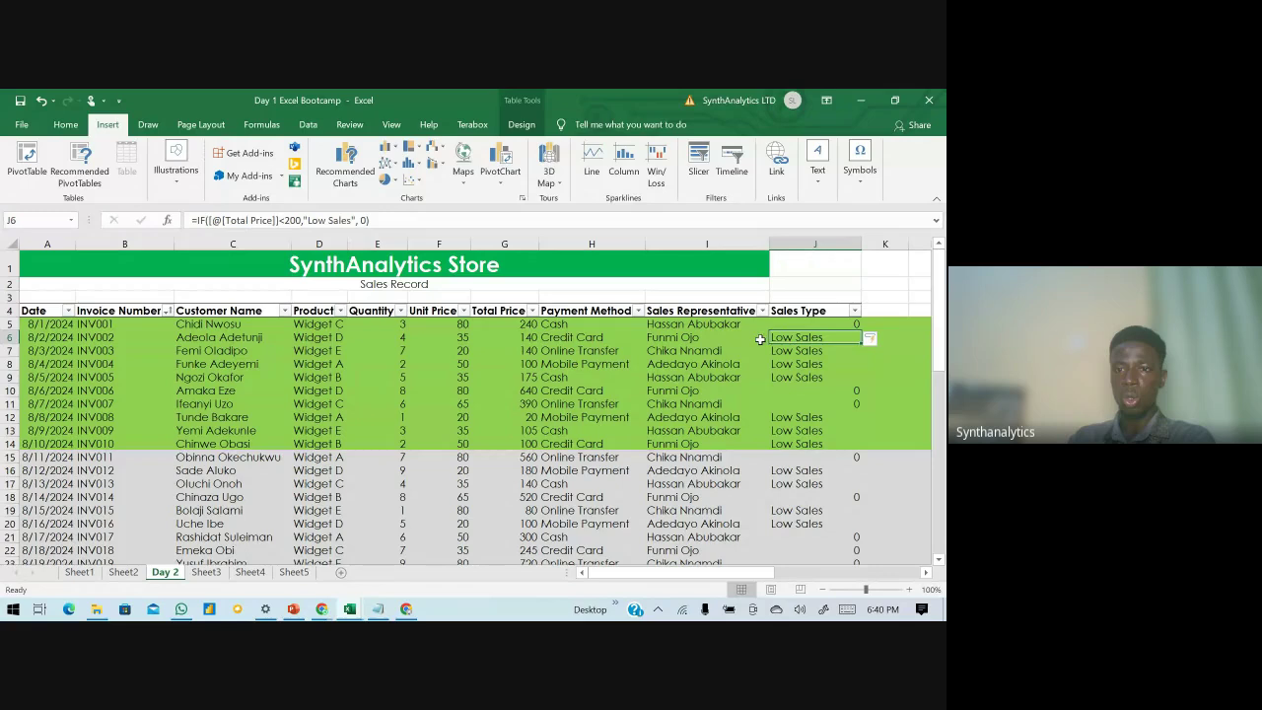
- Examine the Sales Type values against the Total Price values down all the sales records
scroll(828, 422, "down", 2)
scroll(828, 422, "up", 2)
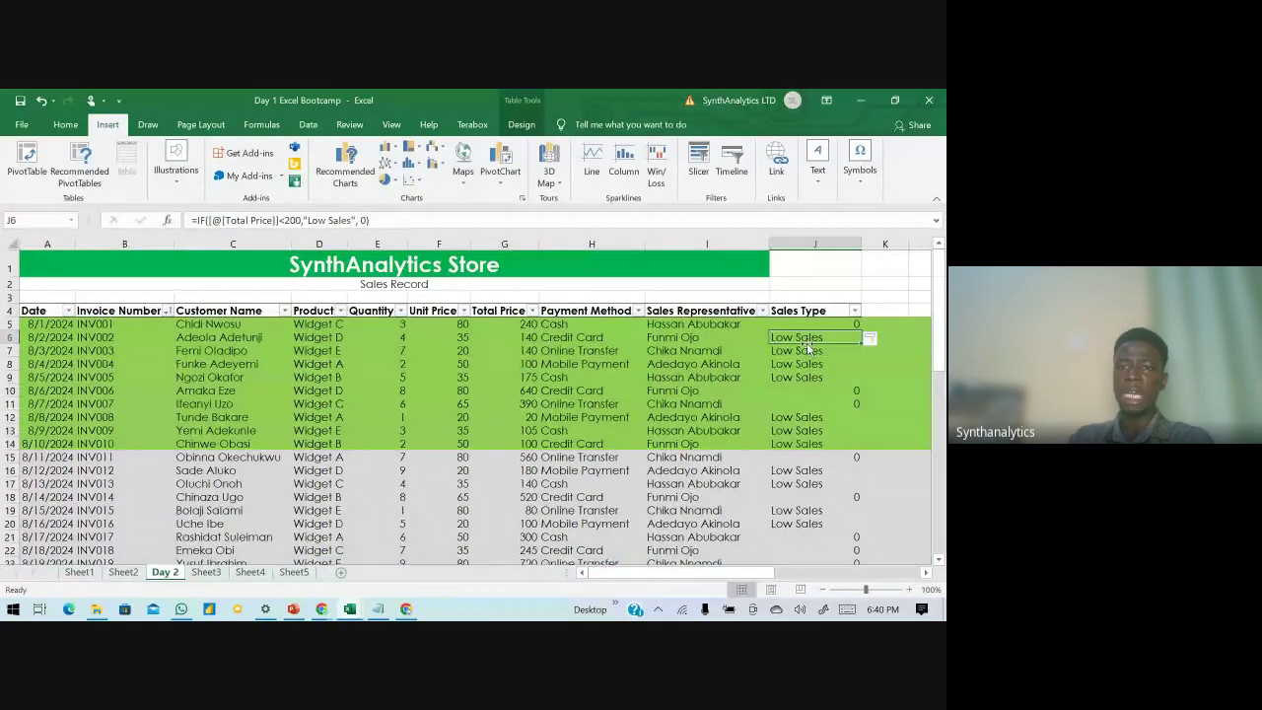
scroll(806, 347, "down", 5)
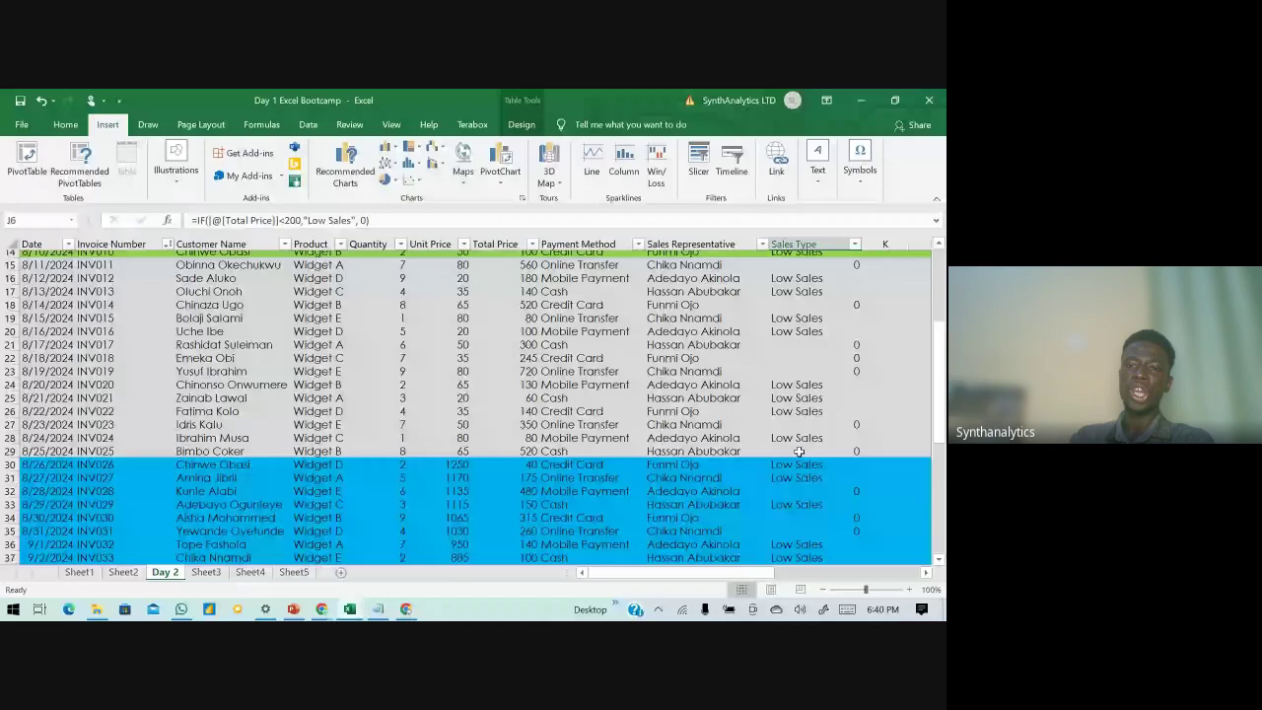
scroll(799, 451, "up", 5)
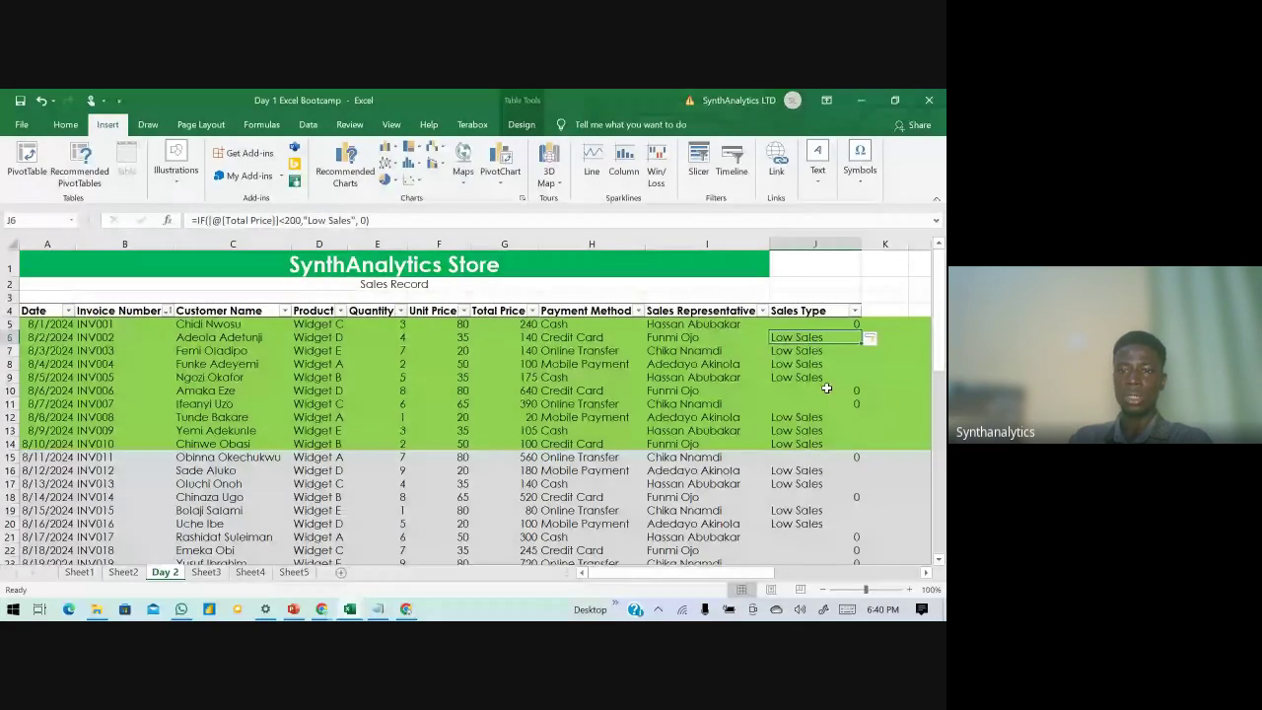
scroll(826, 388, "down", 9)
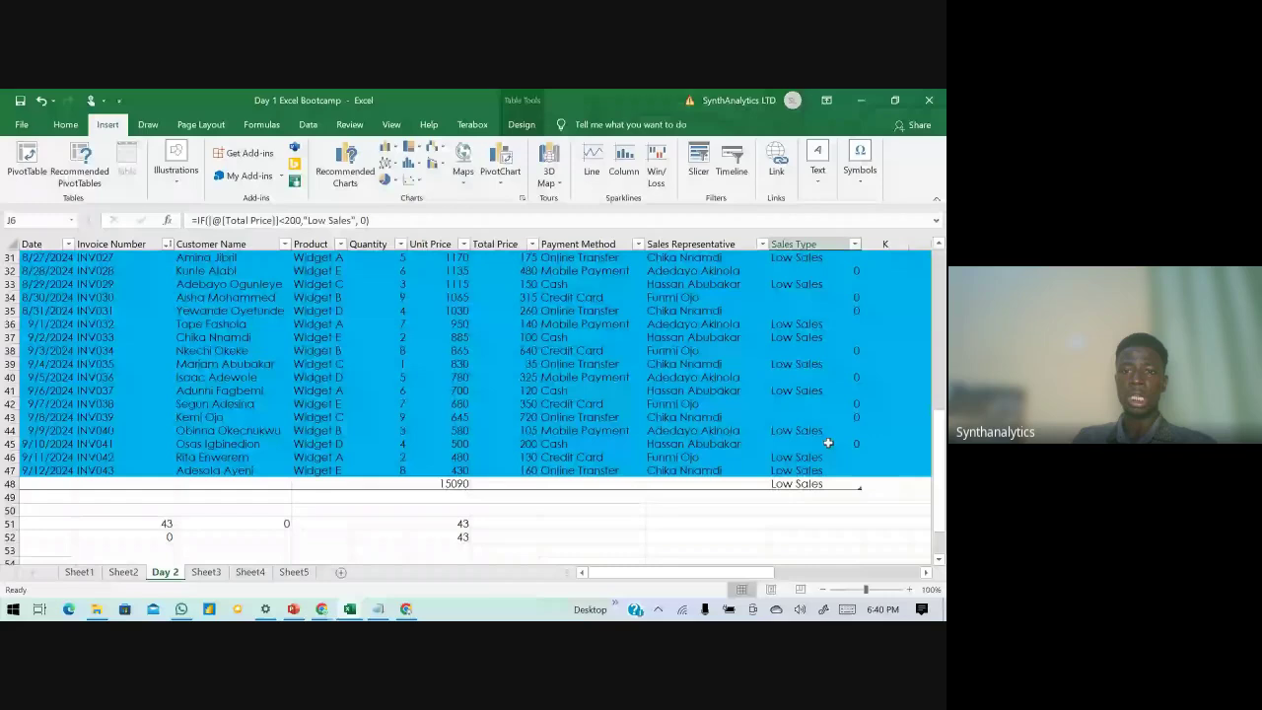
scroll(828, 443, "up", 5)
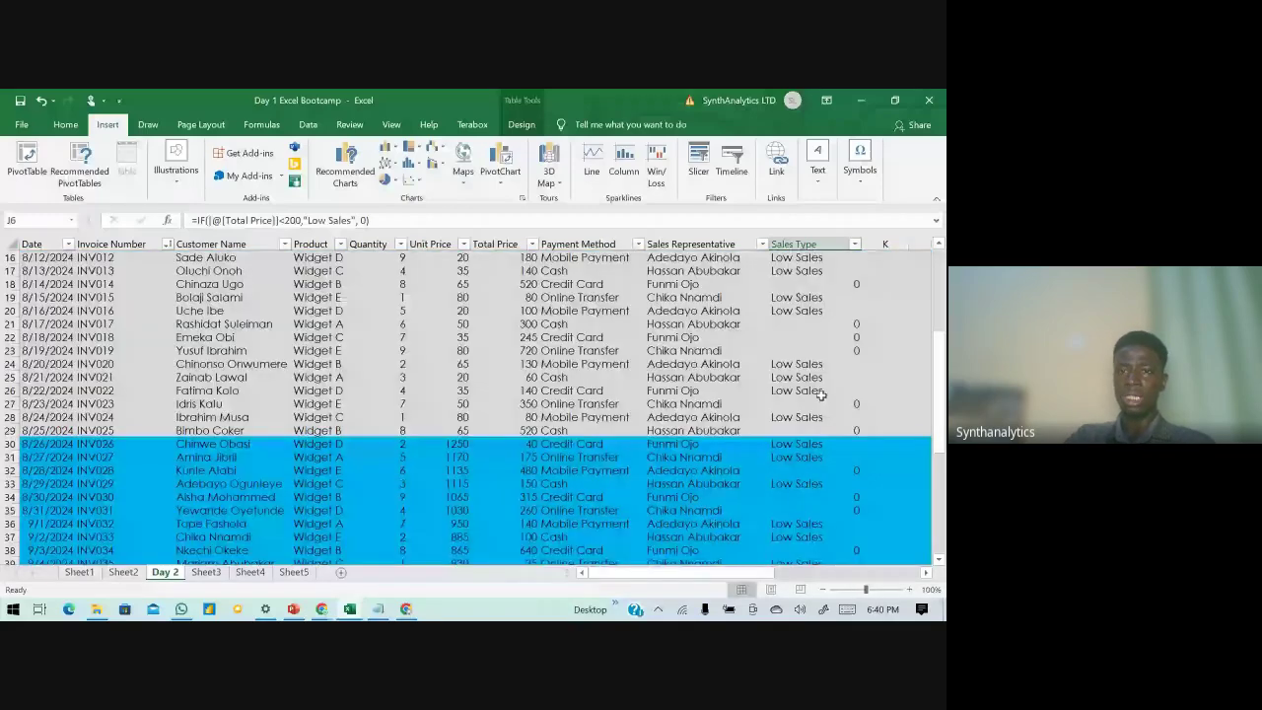
scroll(820, 395, "up", 5)
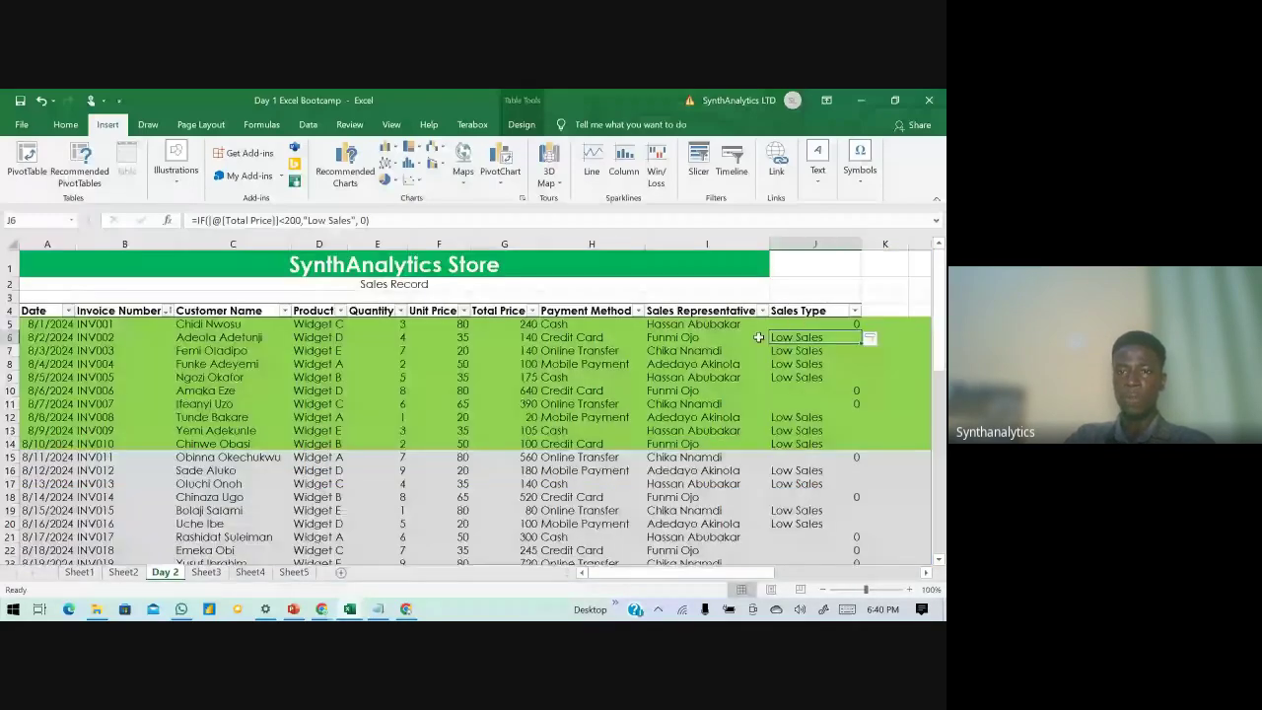
- Undo the automatic fill of the Sales Type column and remove the 0 false value from the J5 formula
key("ctrl+z")
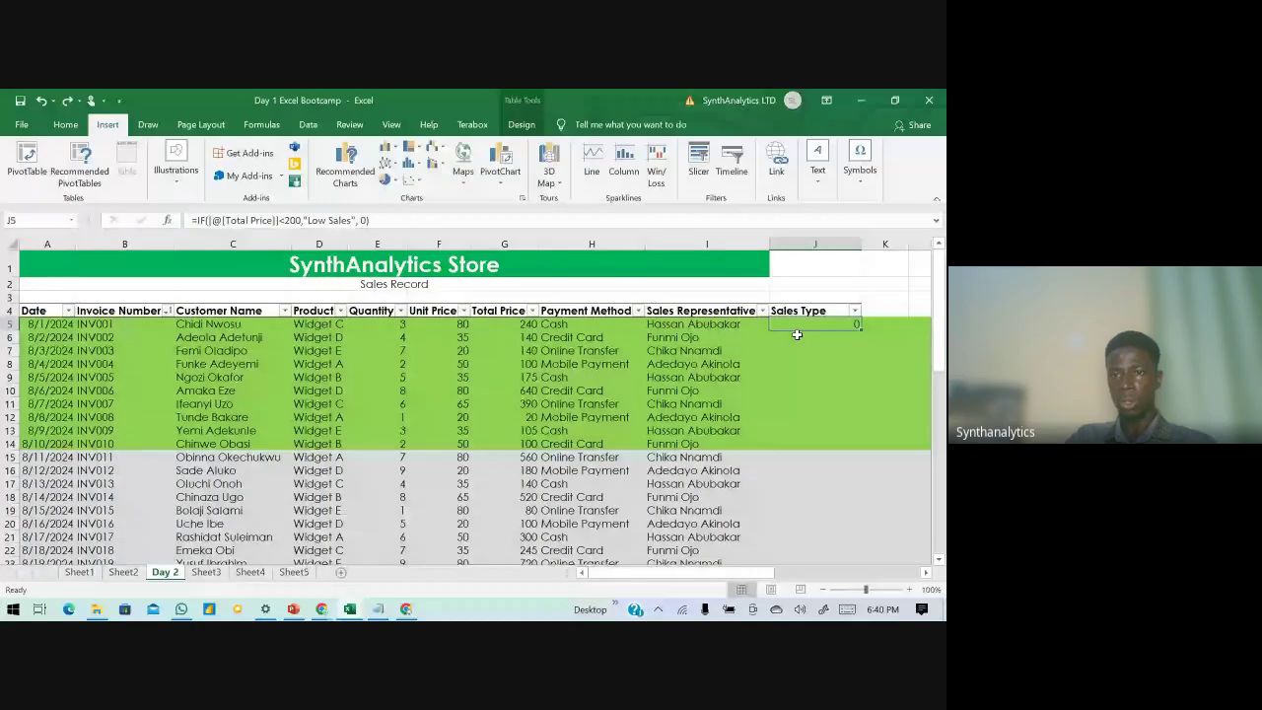
double_click(801, 324)
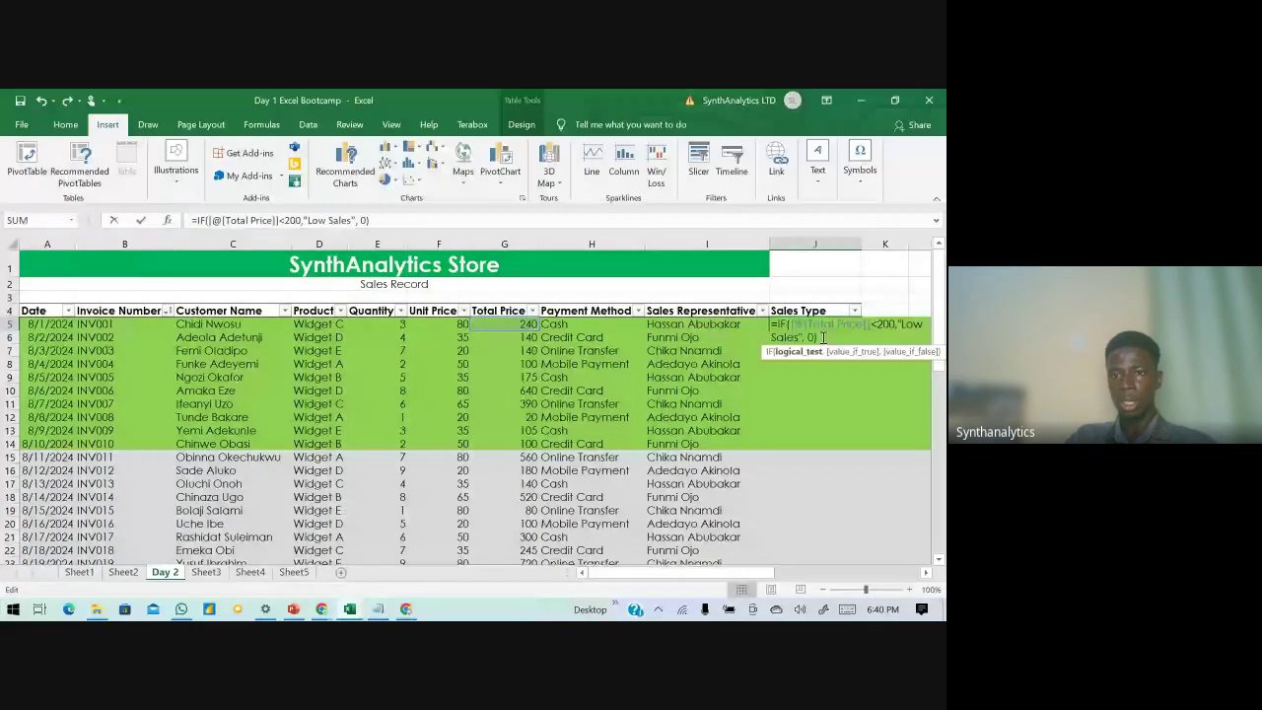
left_click(822, 337)
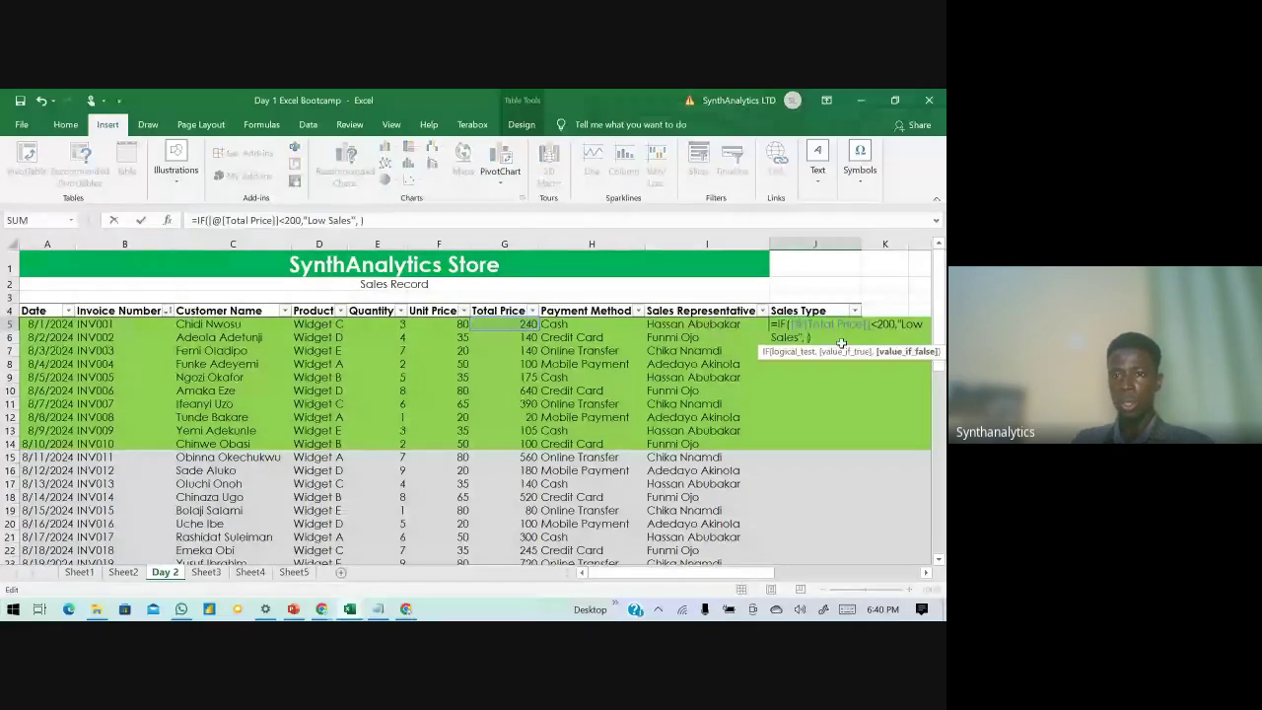
key("BackSpace")
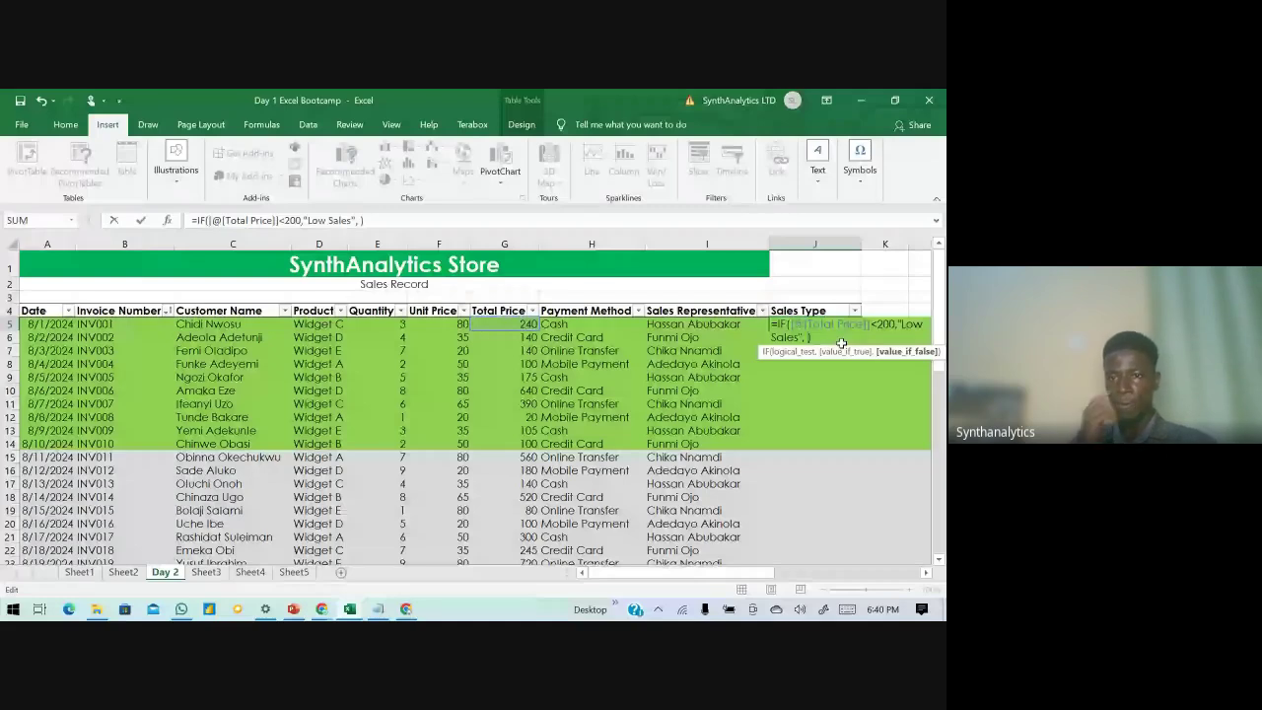
- Nest a second IF as the false value of the J5 formula, testing whether the row's Total Price is at most 520
type("if")
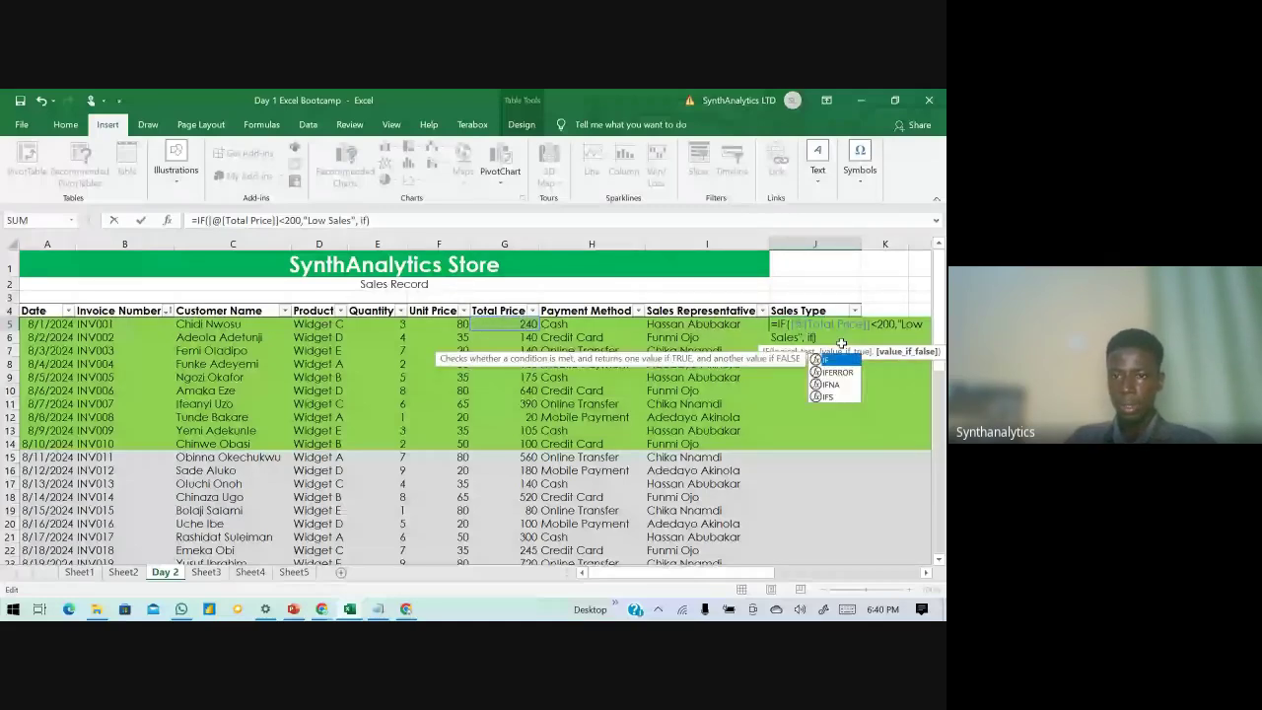
double_click(815, 359)
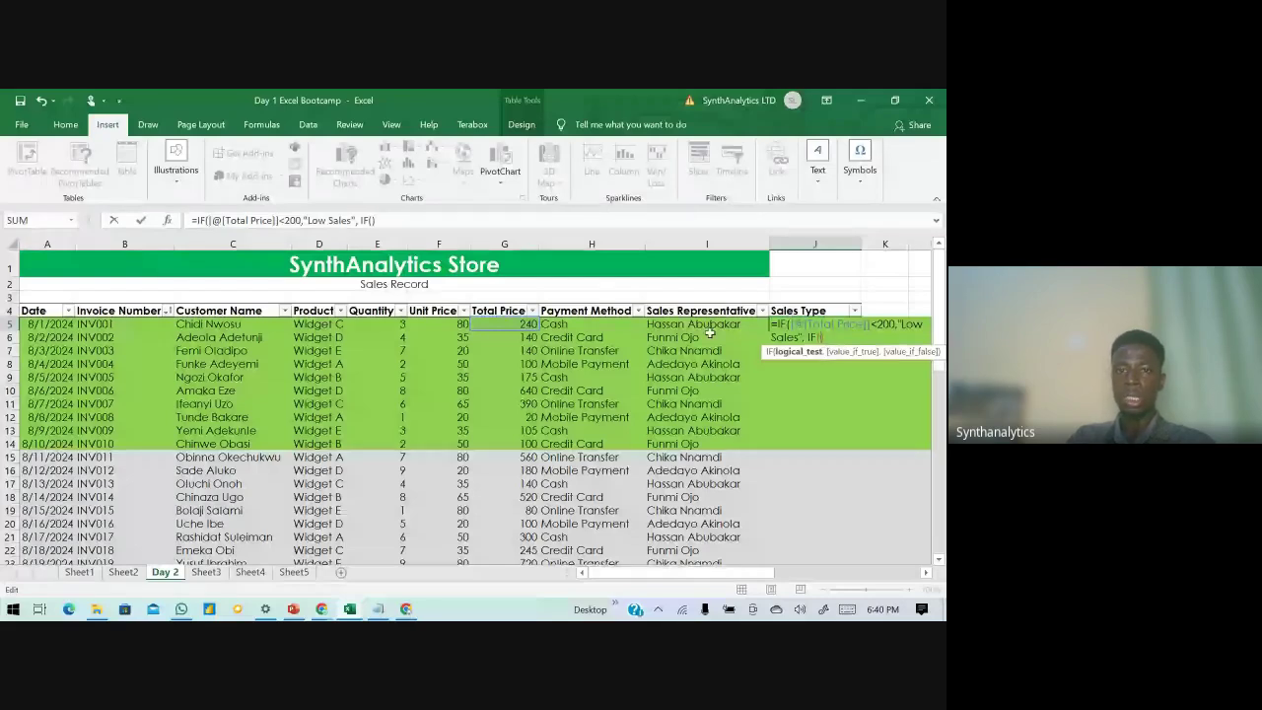
left_click(497, 321)
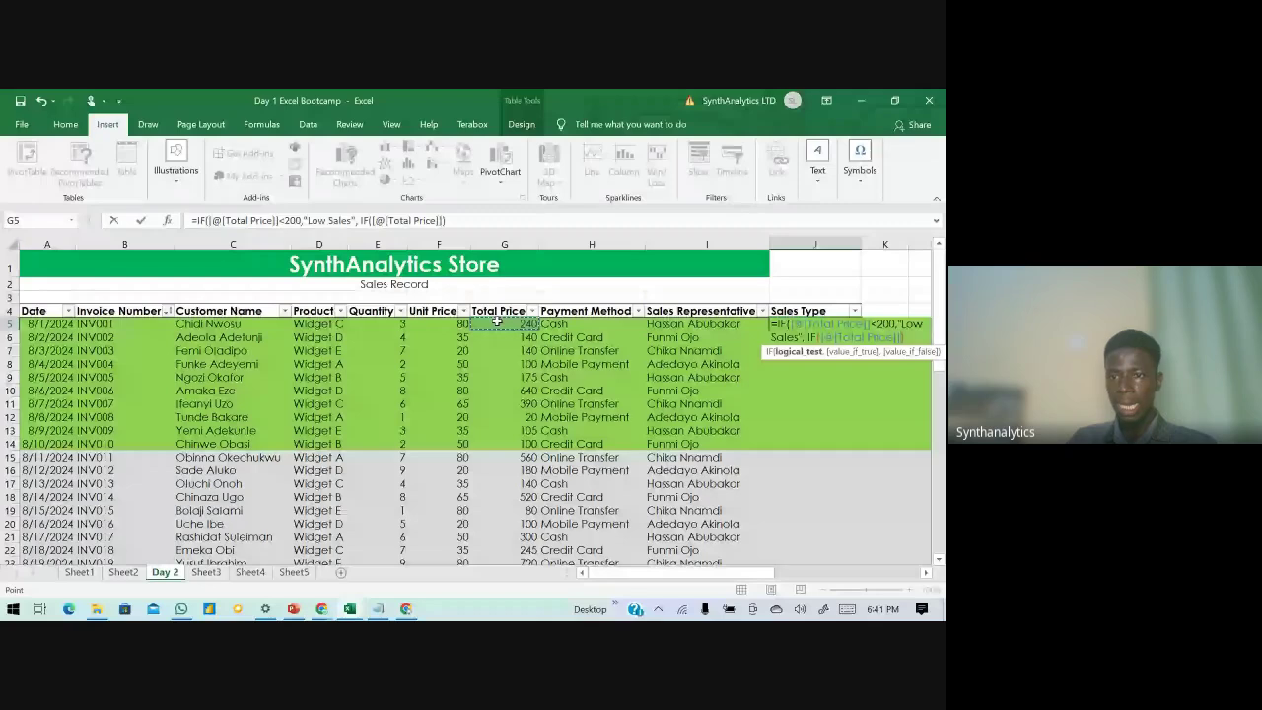
type("<")
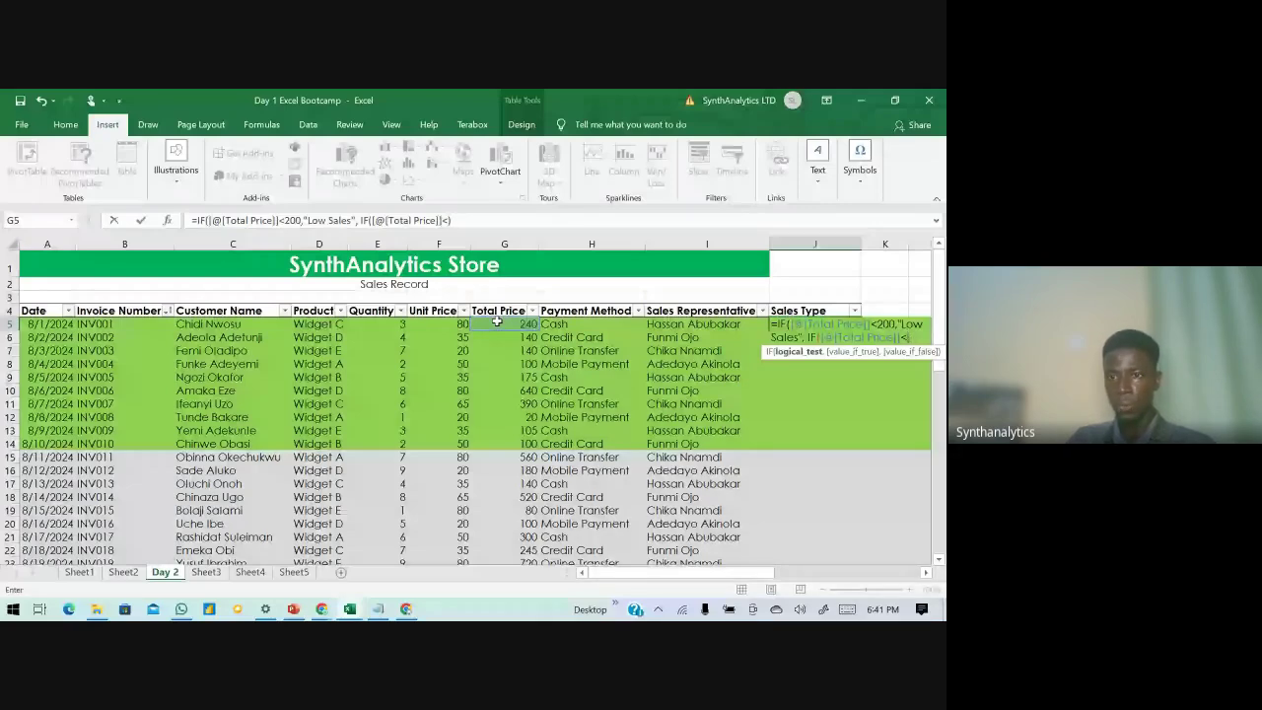
type("=520")
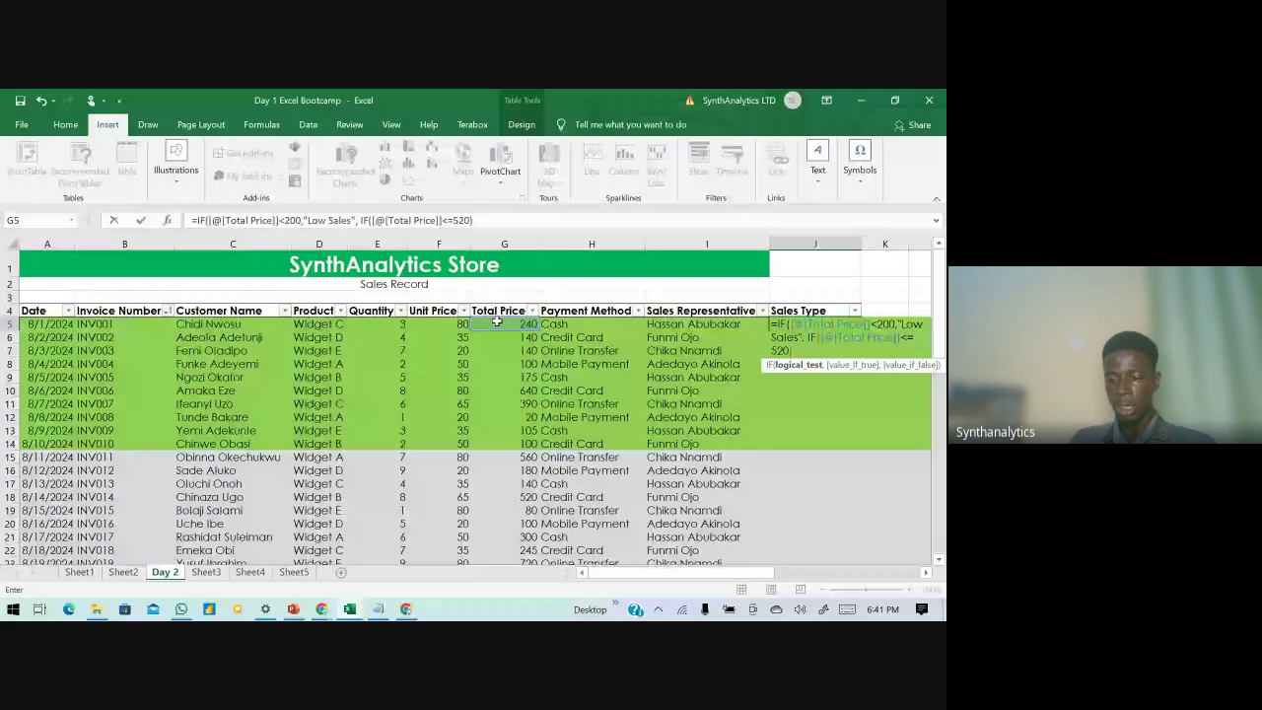
- Set the nested IF in J5 to return "Mid sales" when its test is true
type(",")
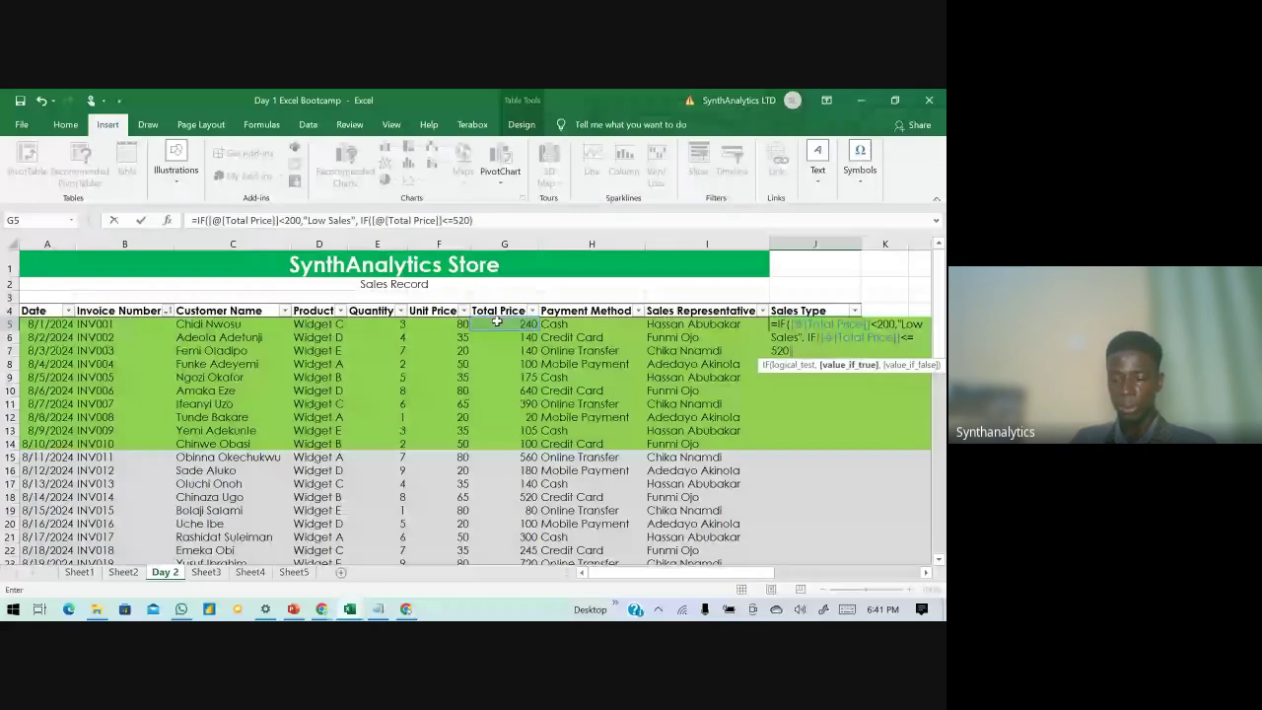
type(" \"")
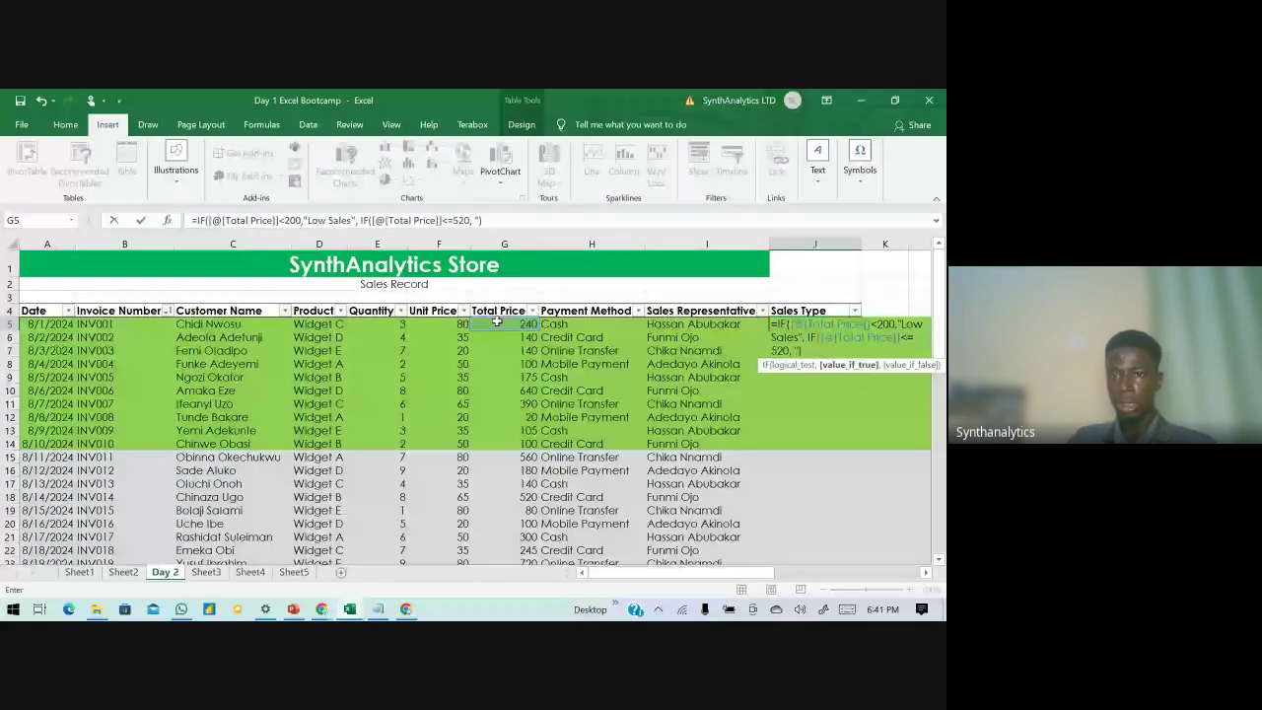
type("Mid sales\"")
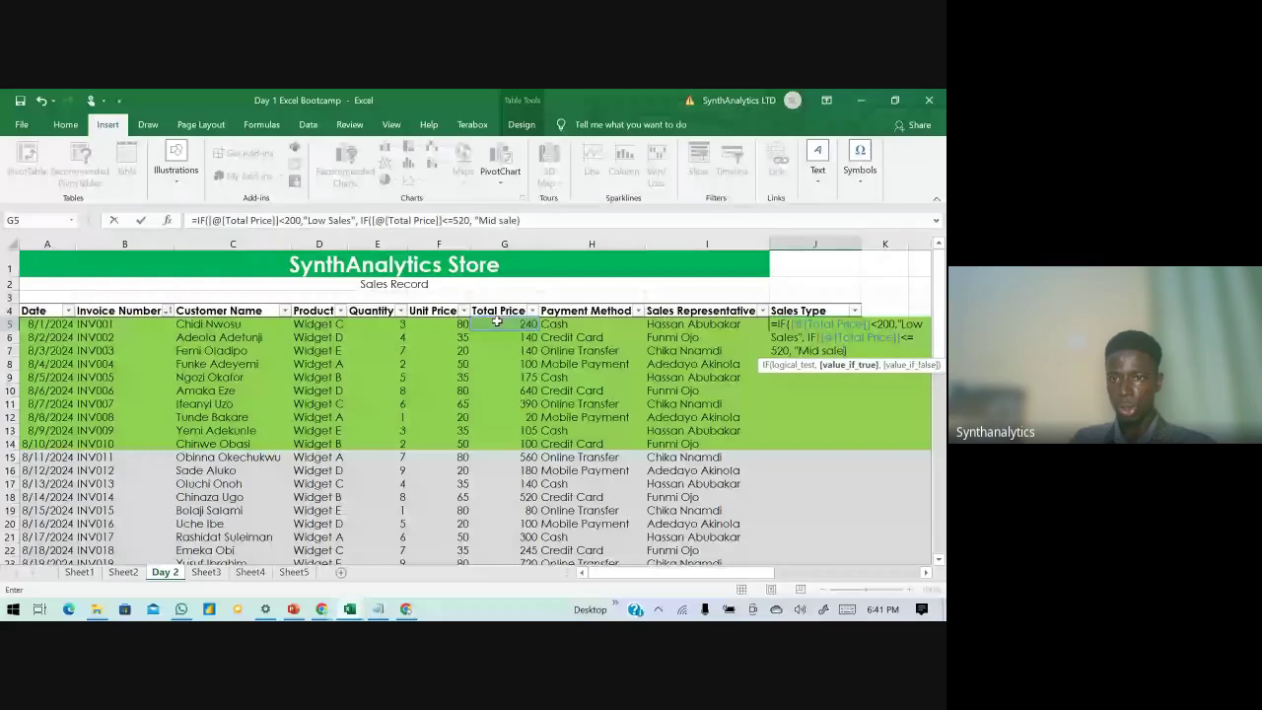
type("\"")
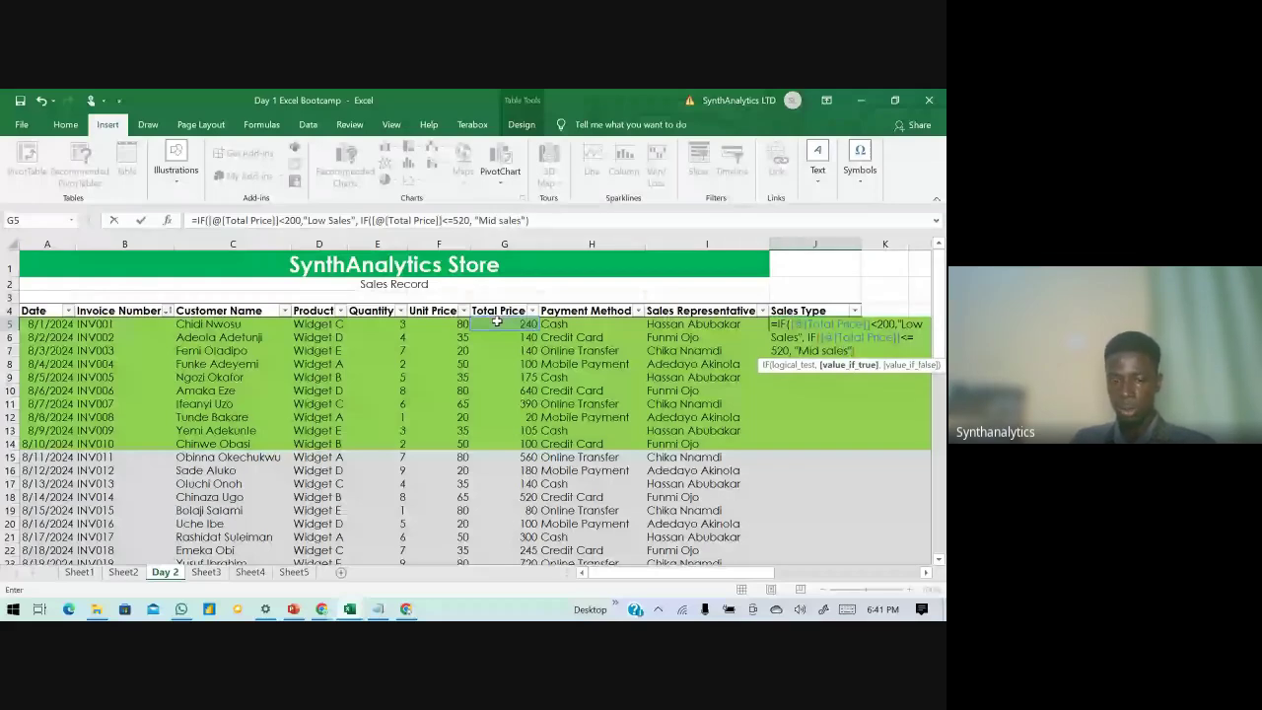
- Leave the nested IF's false value empty, removing the trial 0, close both IFs with parentheses and enter the J5 formula
type(", ")
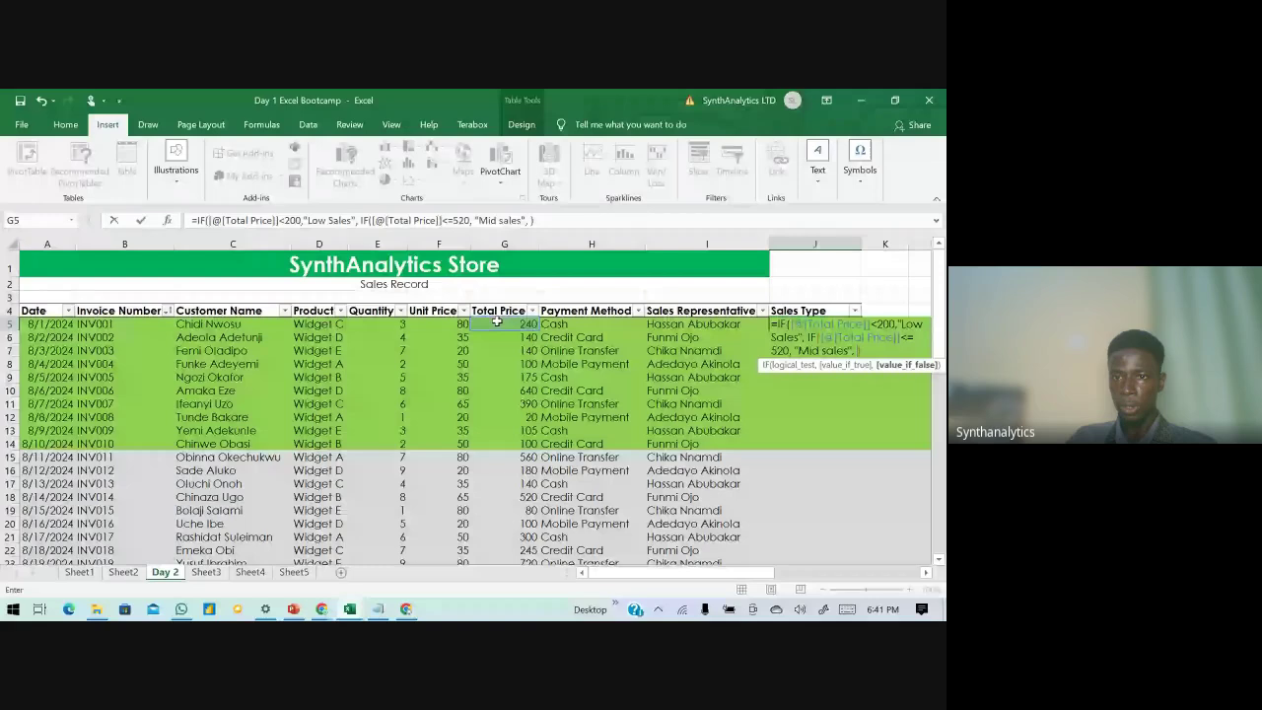
type("0")
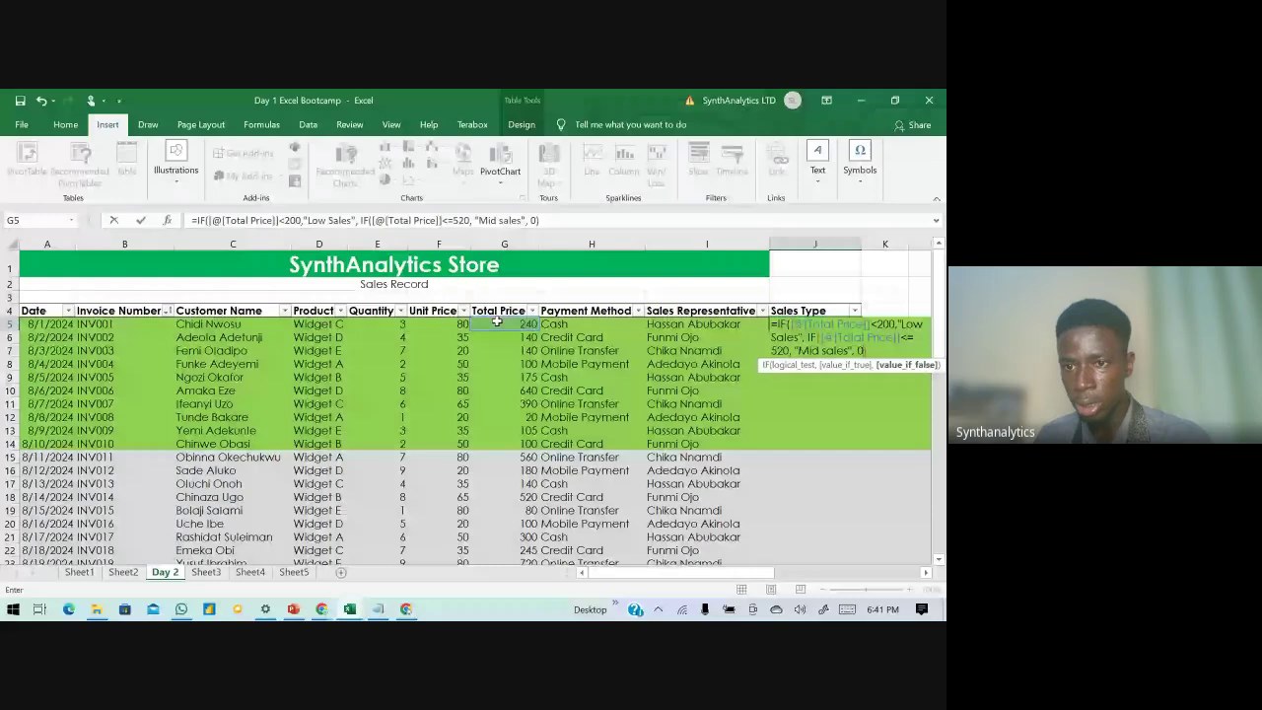
key("Return")
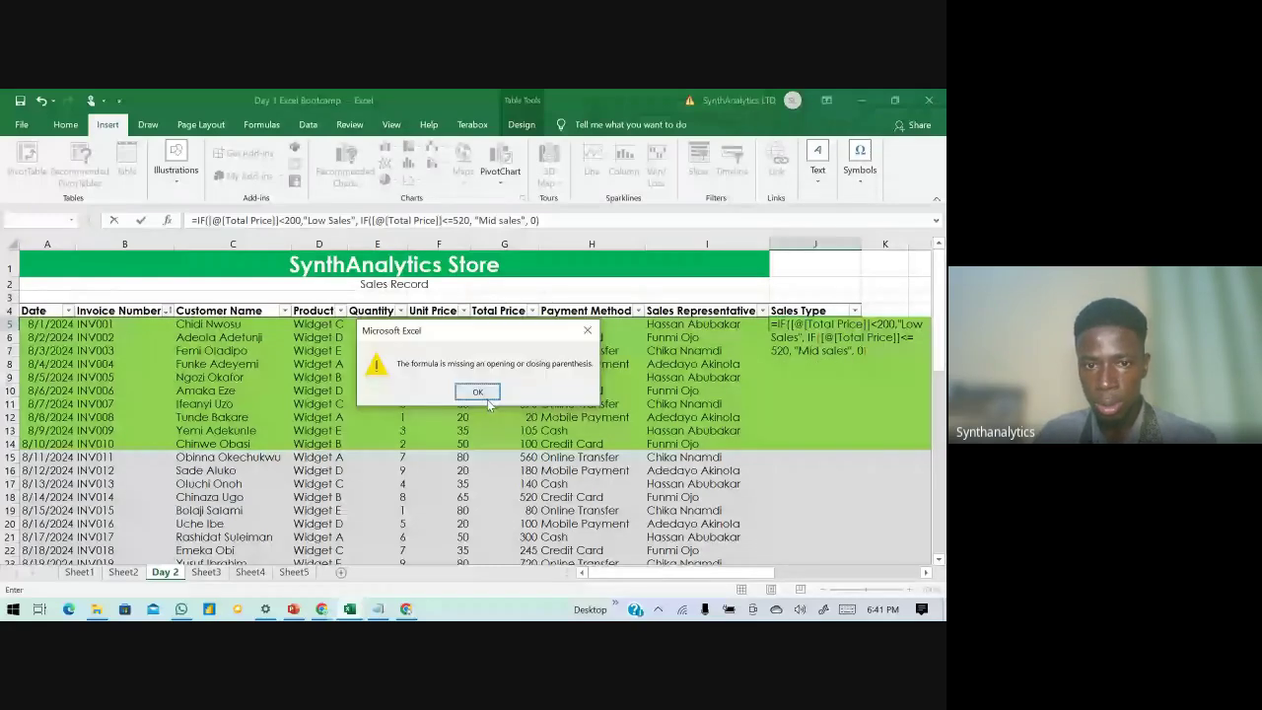
left_click(479, 393)
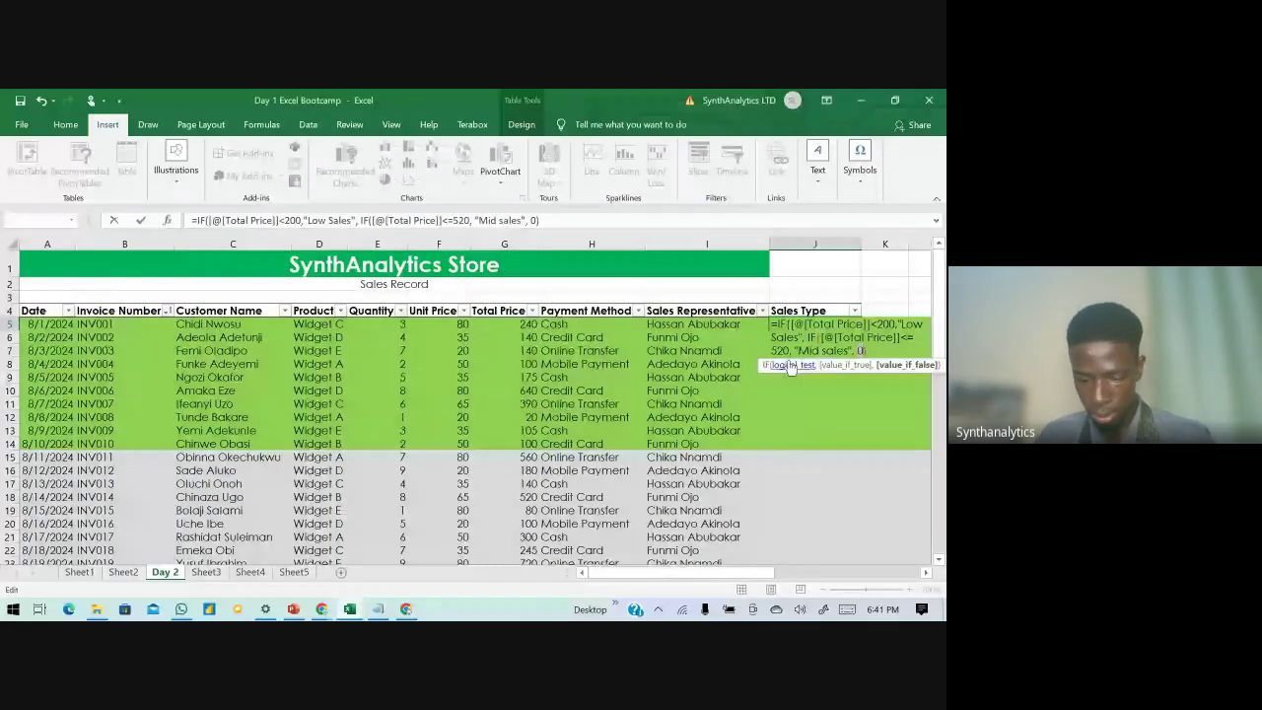
key("BackSpace")
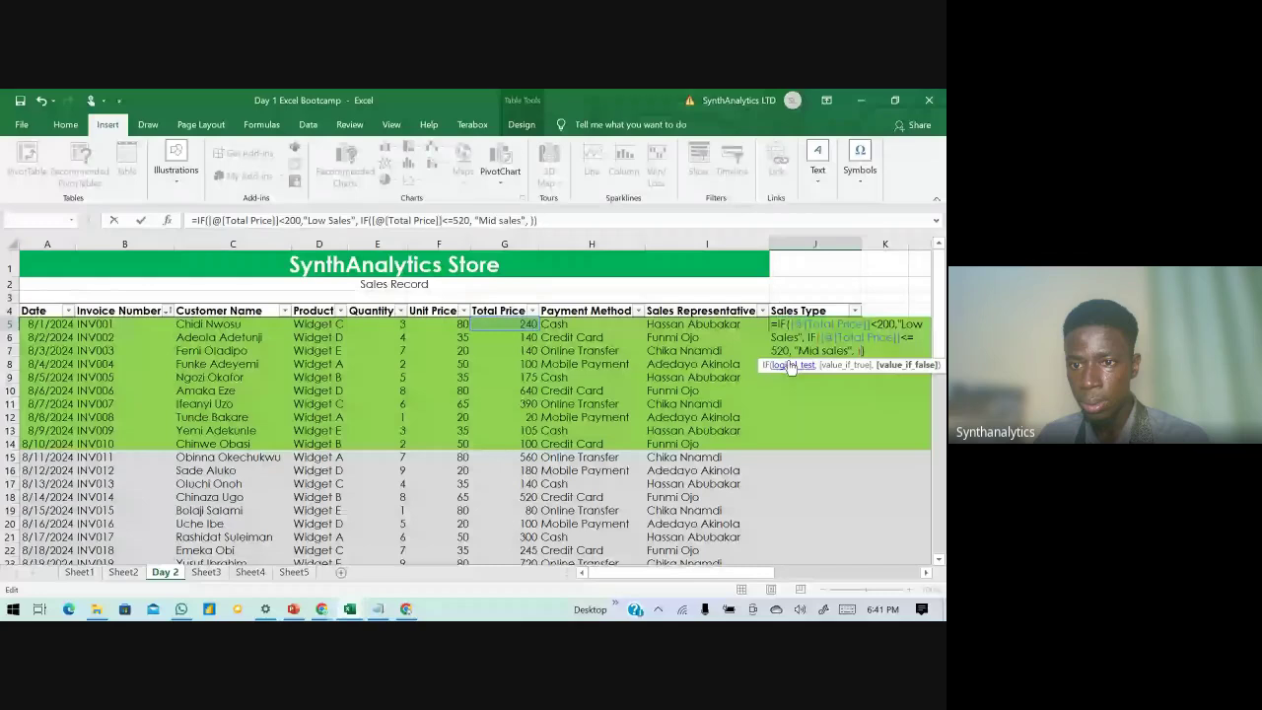
key("Return")
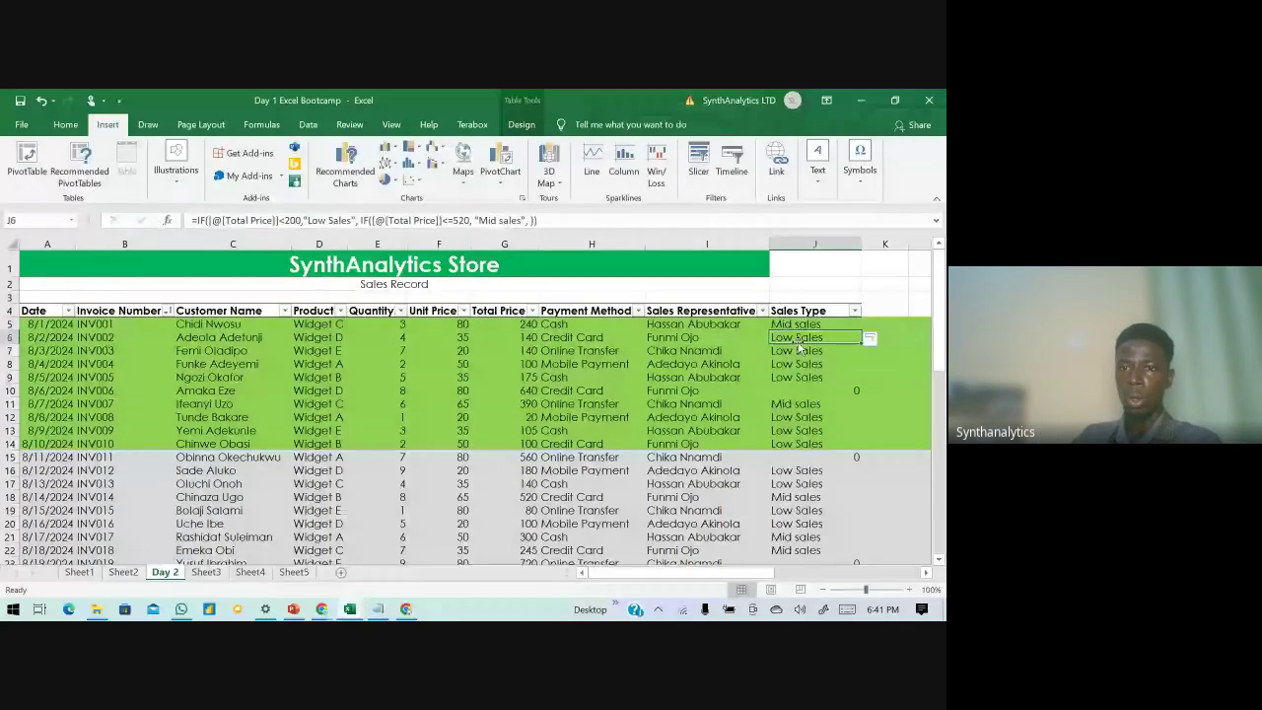
- Examine the Sales Type results down all the records, checking the rows that return 0 against their Total Price and the sales ranges
left_click(796, 322)
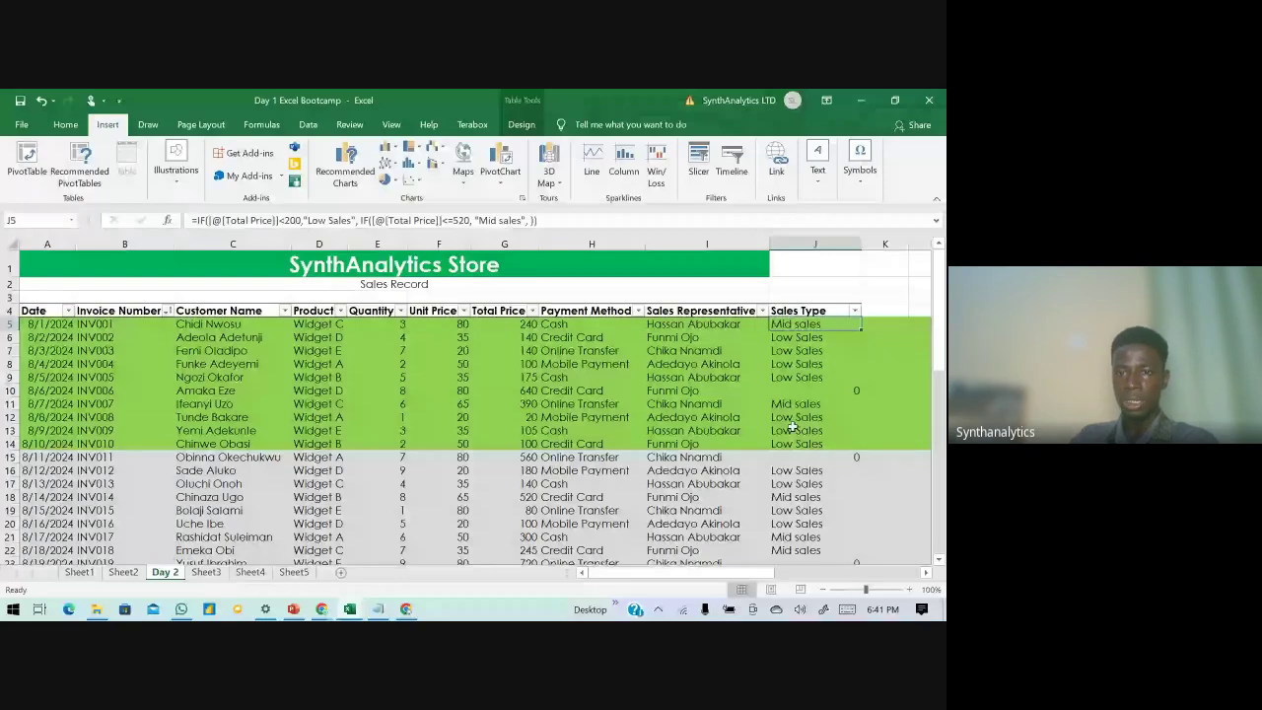
scroll(792, 426, "down", 2)
left_click(808, 297)
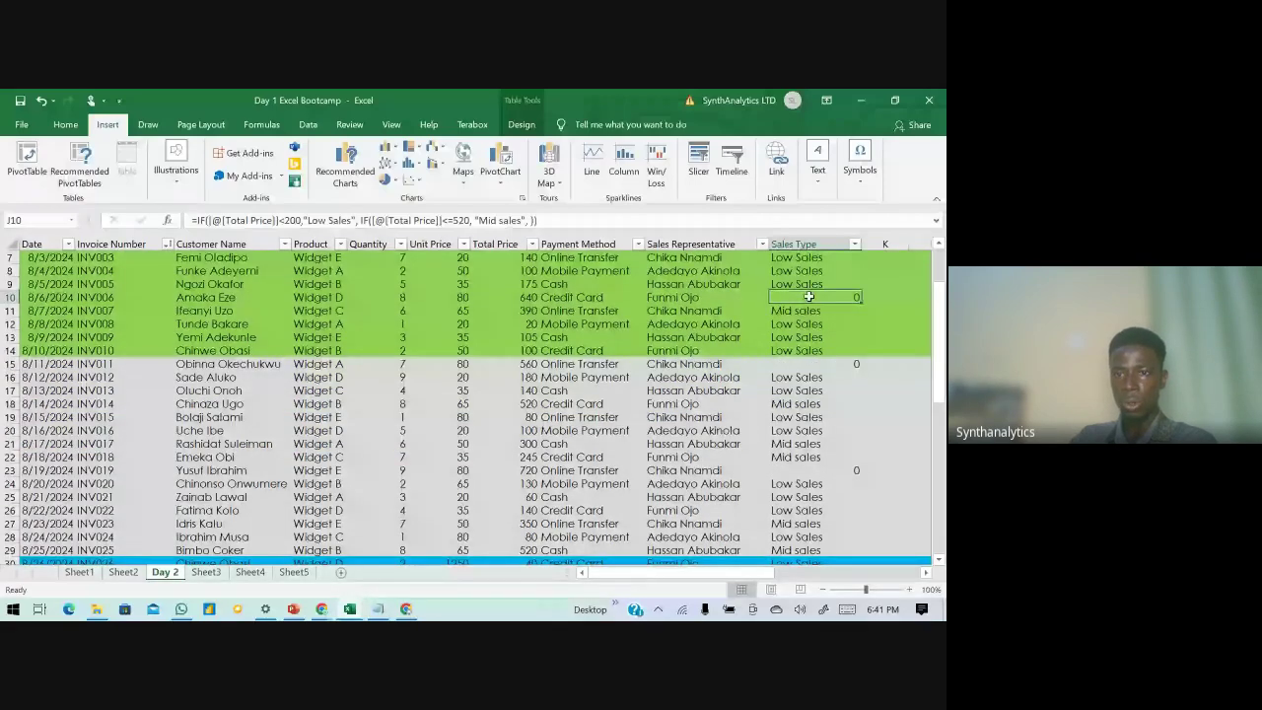
left_click(800, 365)
left_click(800, 470)
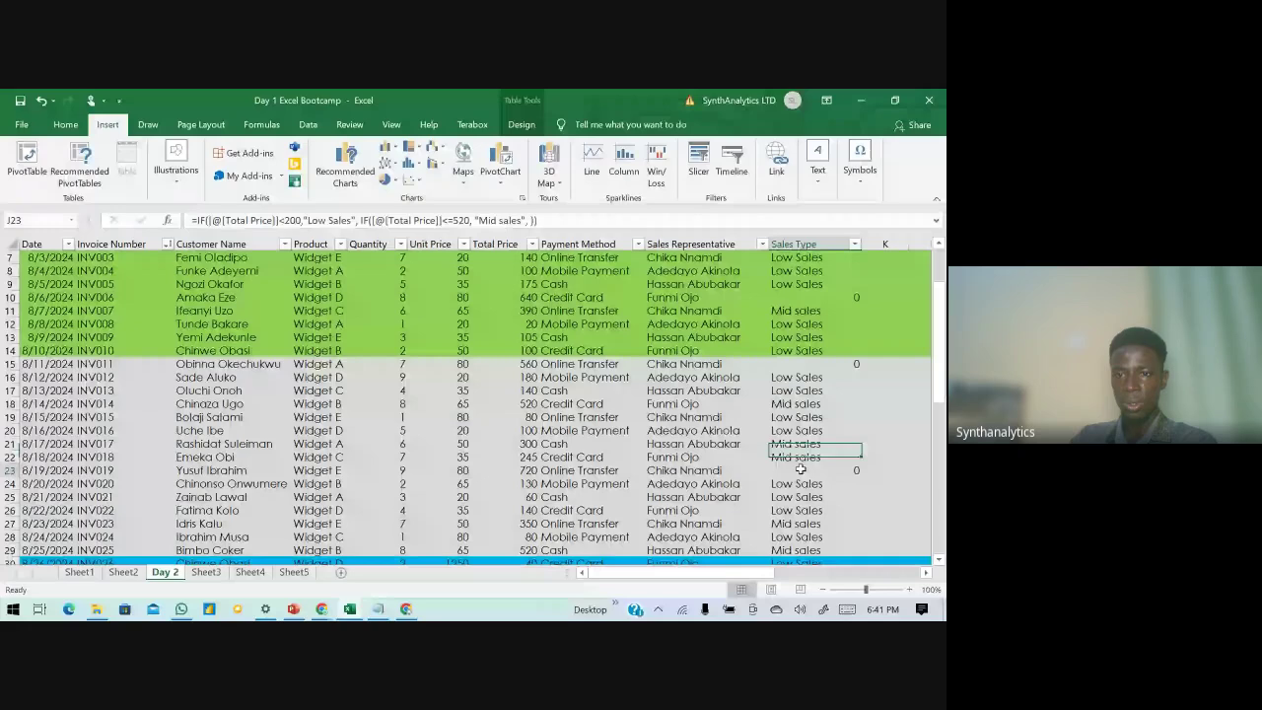
scroll(808, 483, "down", 6)
left_click(814, 430)
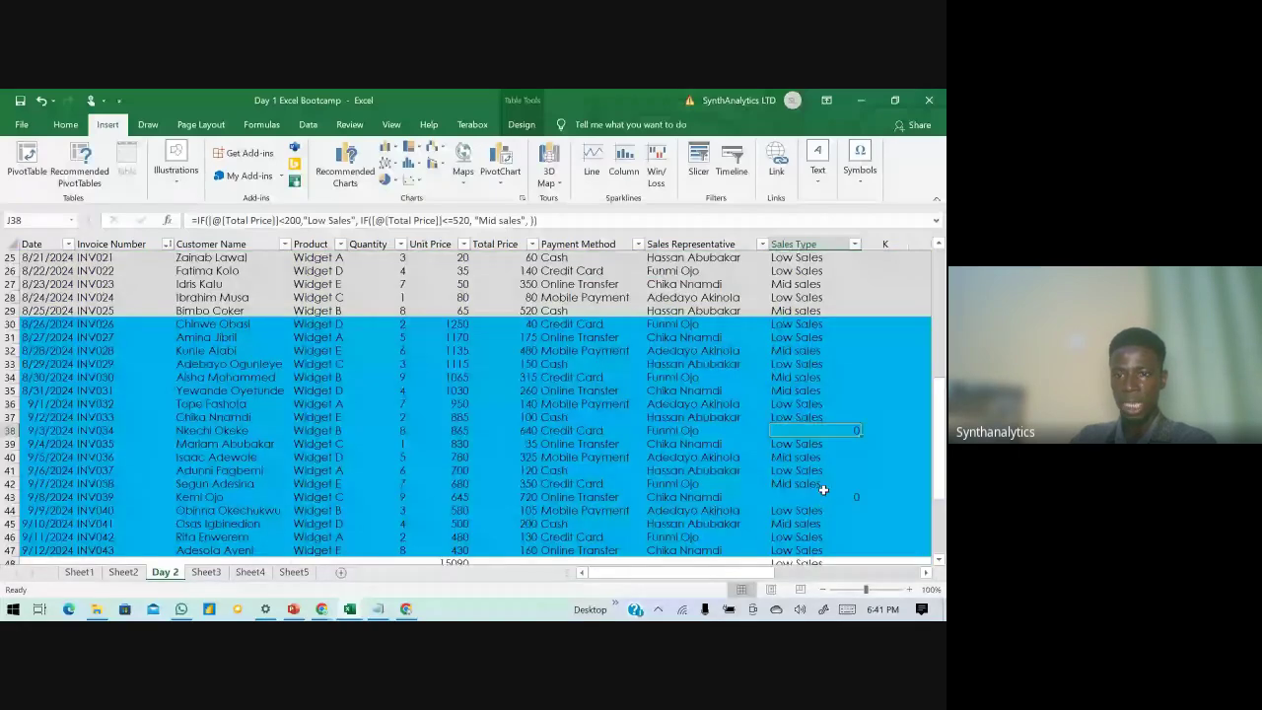
left_click(824, 495)
scroll(832, 513, "down", 4)
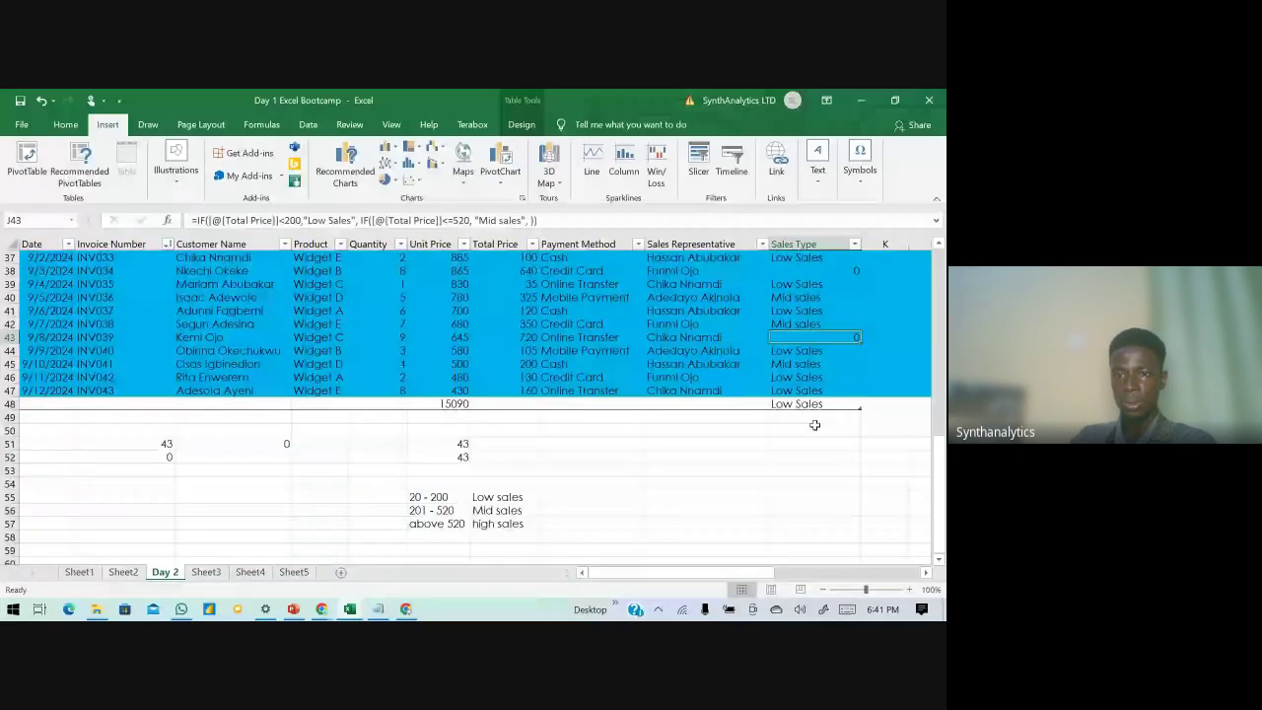
scroll(816, 414, "up", 10)
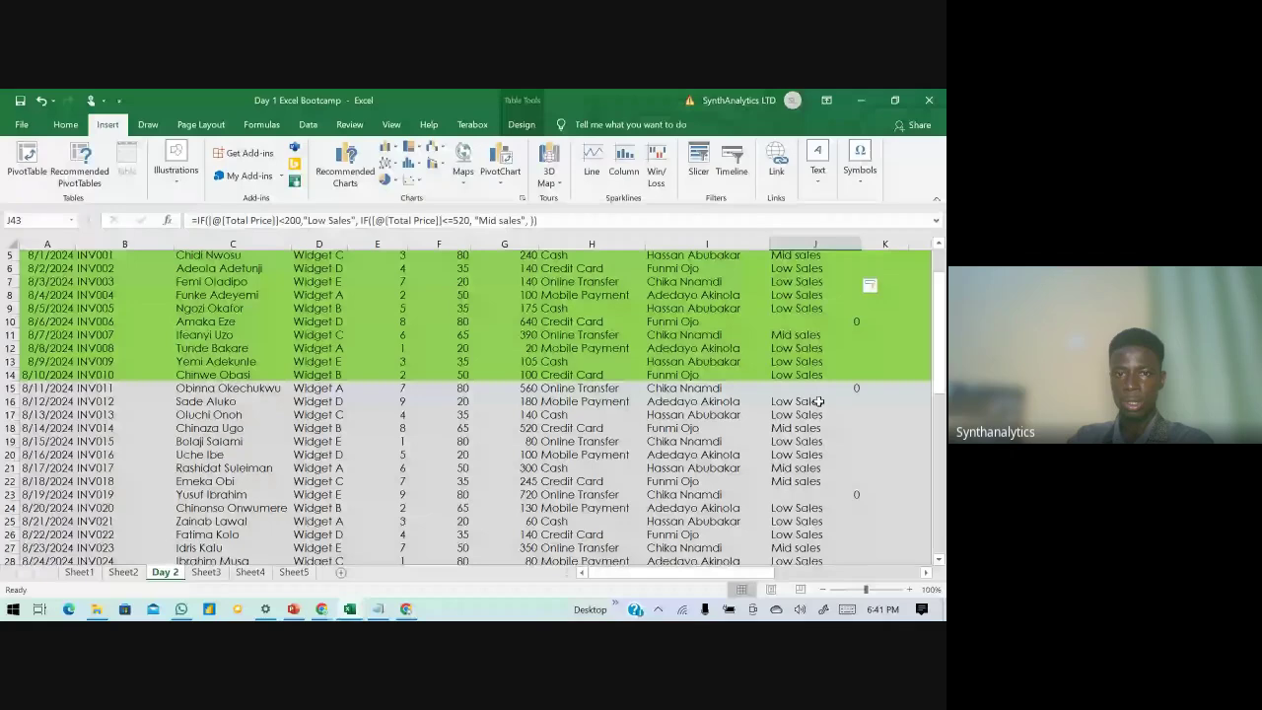
scroll(794, 389, "down", 3)
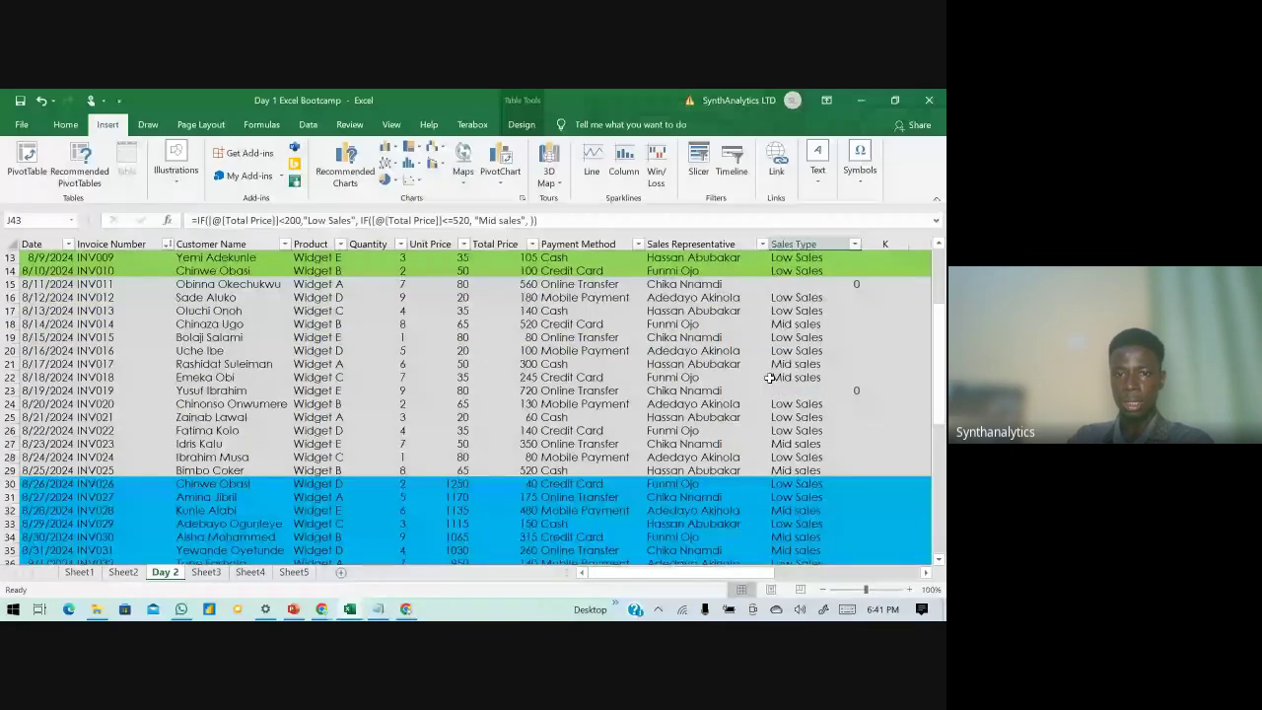
scroll(769, 379, "down", 5)
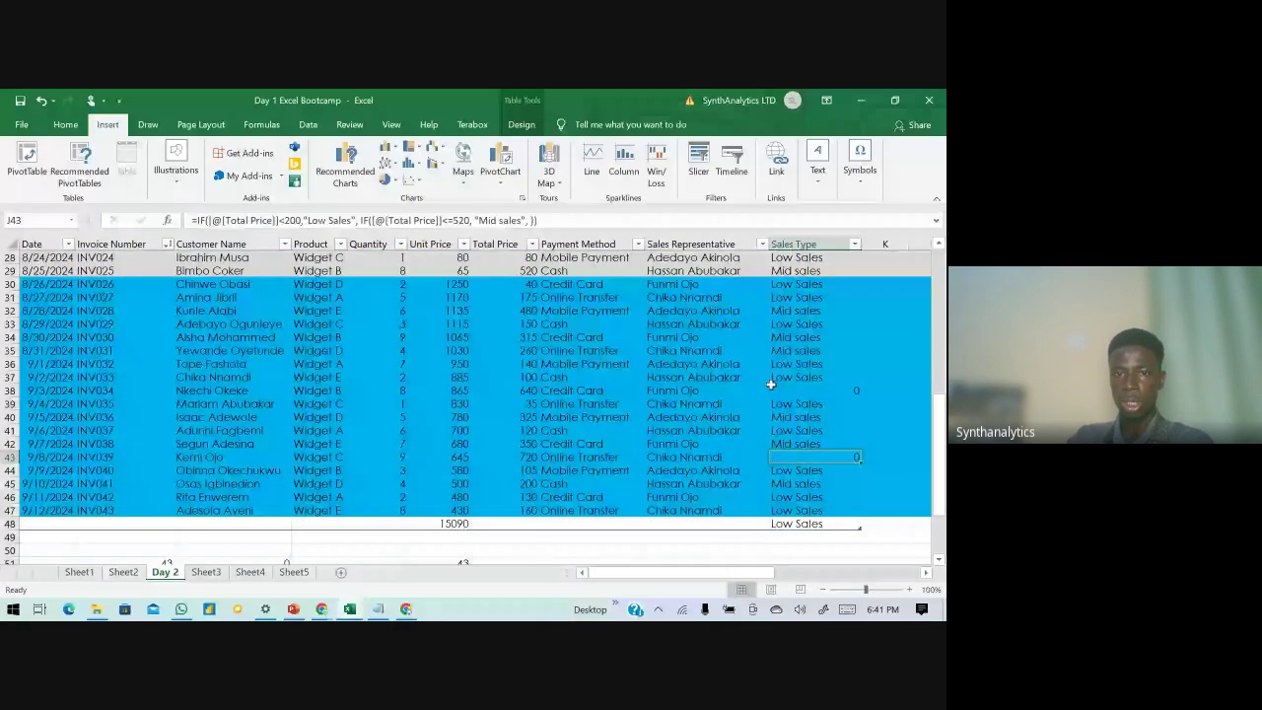
scroll(771, 384, "up", 9)
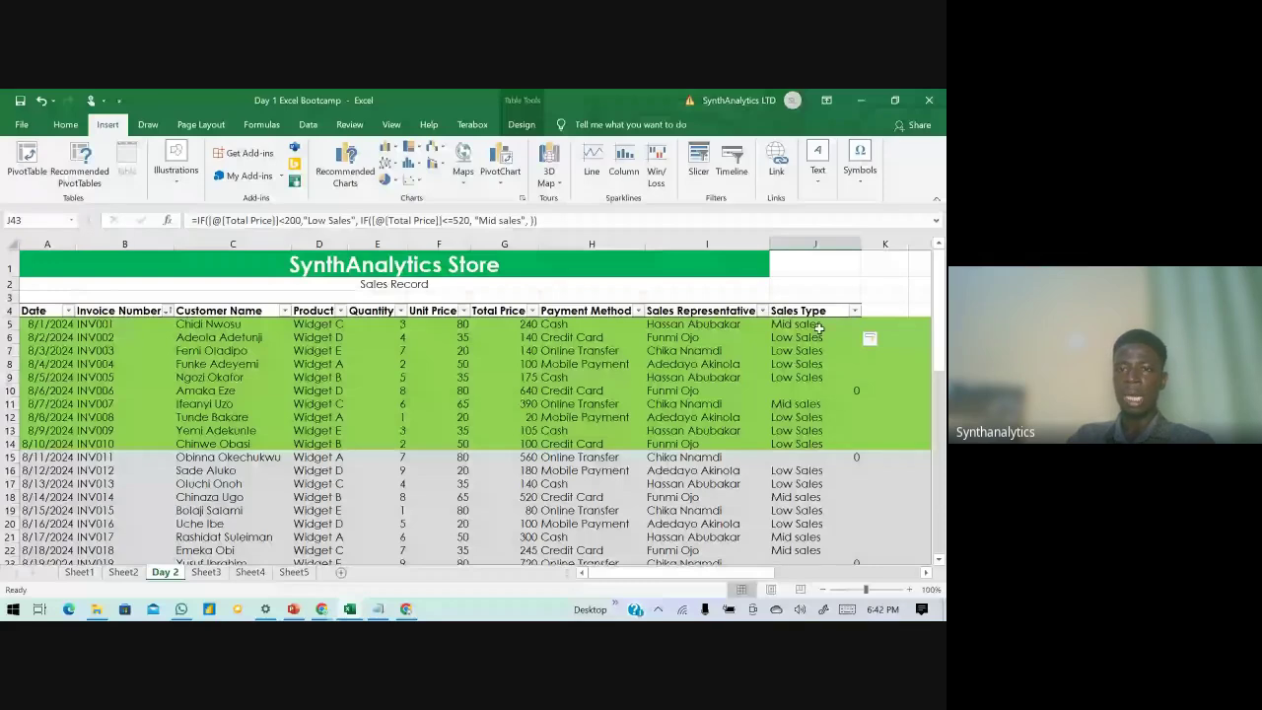
- Undo the automatic fill of the Sales Type column and check the sales ranges listed below the records
key("ctrl+z")
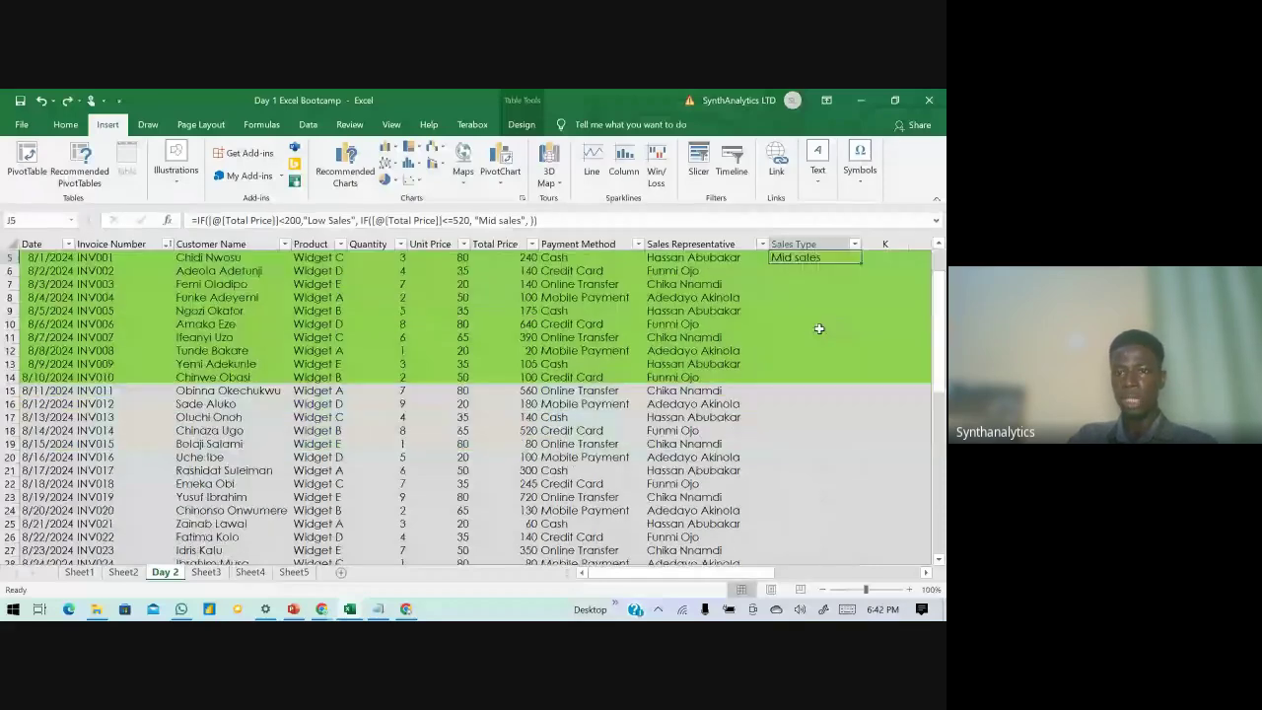
scroll(732, 390, "down", 8)
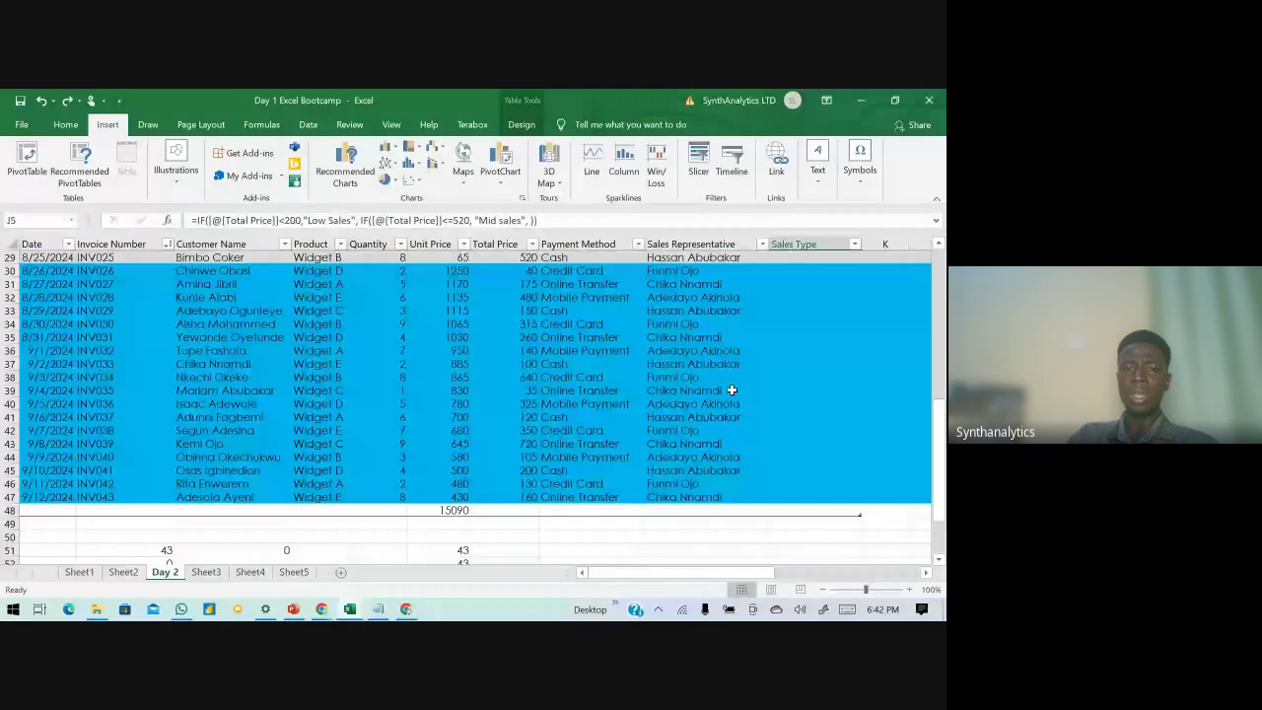
scroll(491, 465, "down", 3)
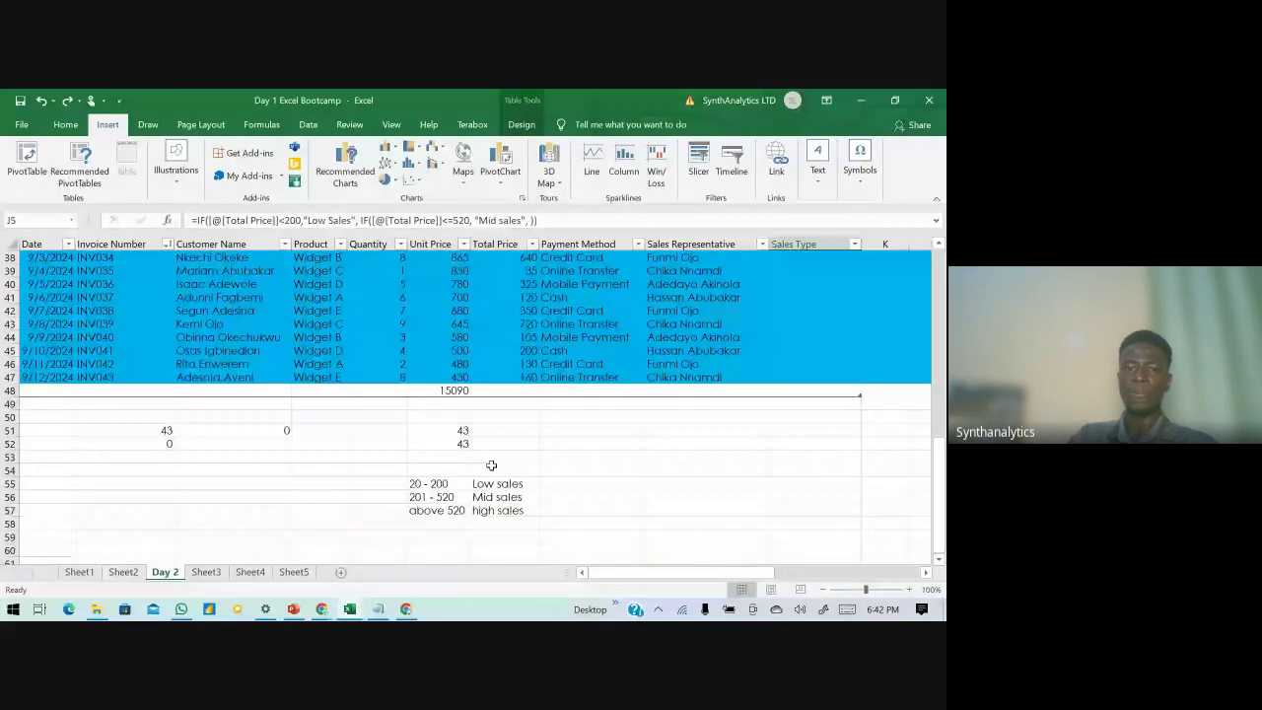
scroll(491, 465, "up", 10)
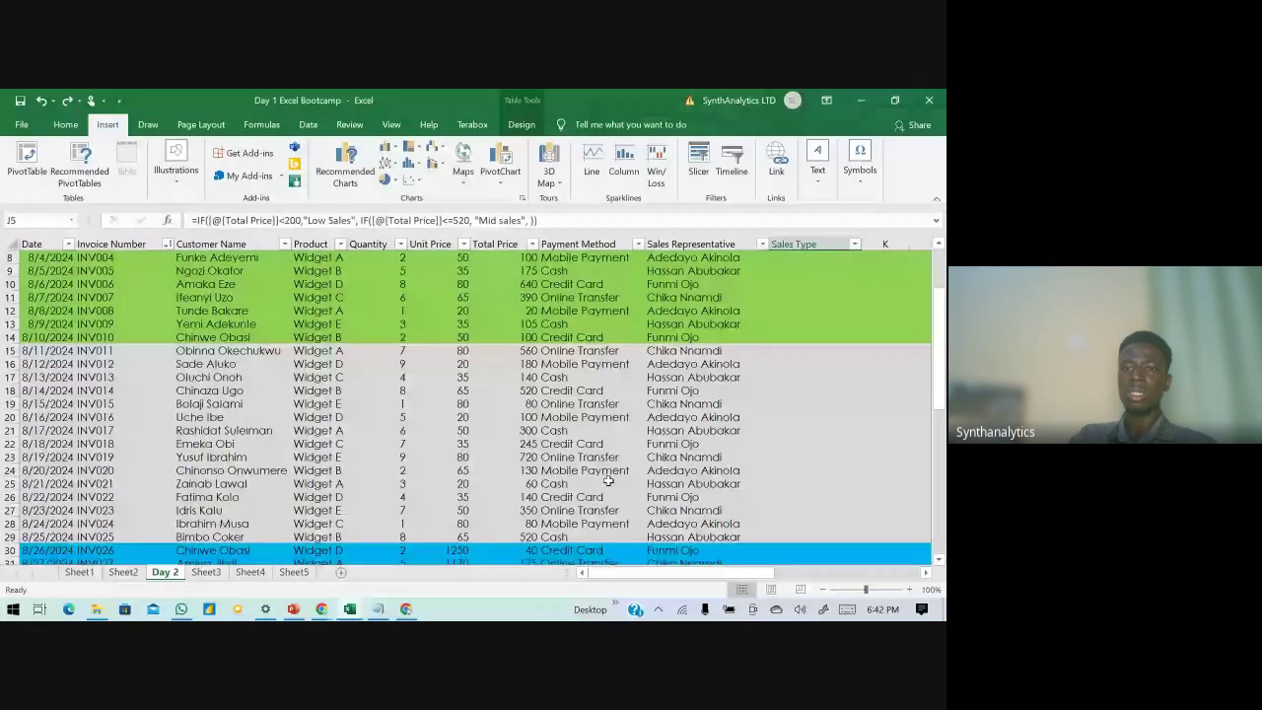
scroll(608, 480, "up", 3)
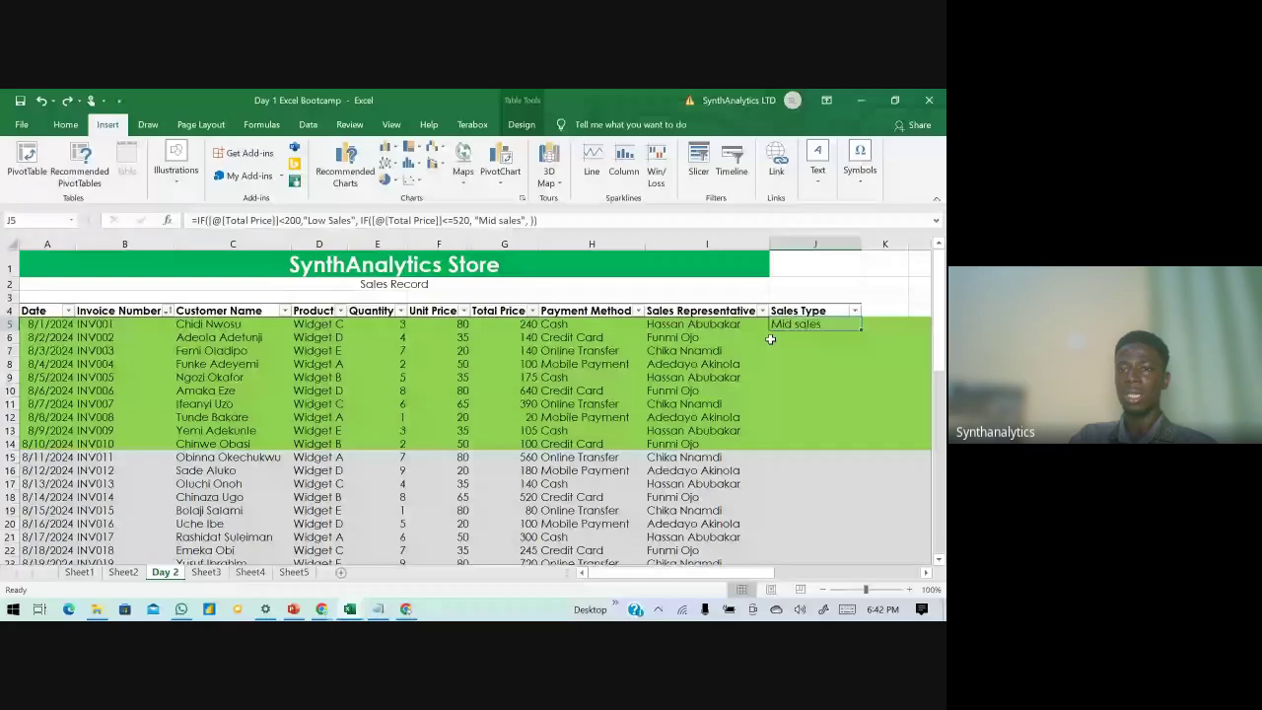
- Add "High Sales" as the nested IF's false value in J5, enter the formula and review the filled Sales Type column
double_click(774, 327)
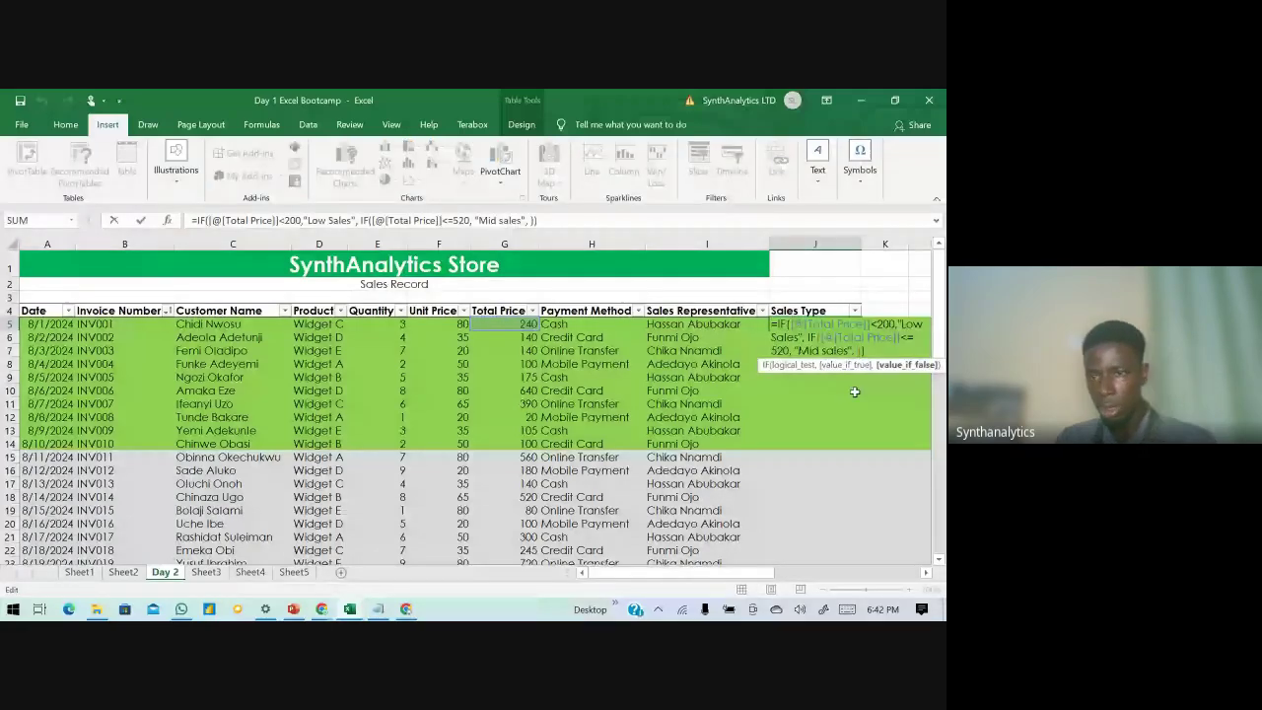
type("\", \"")
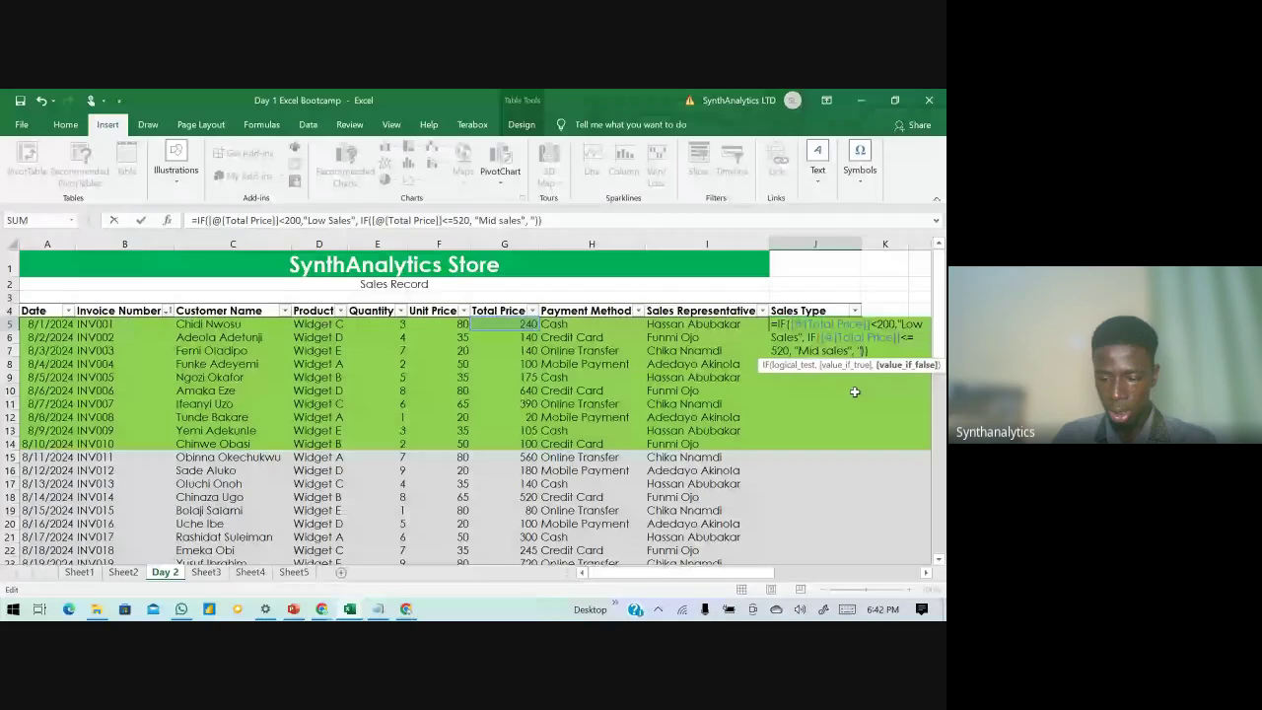
type("High Sales")
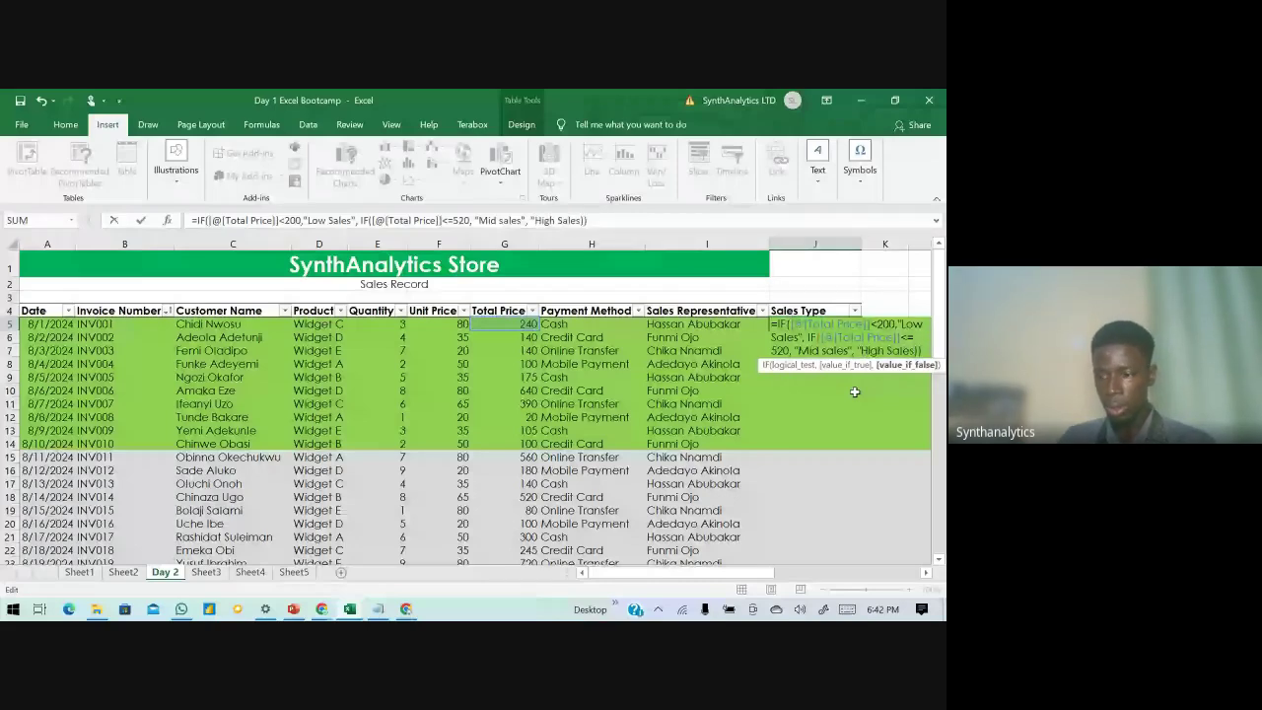
key("Return")
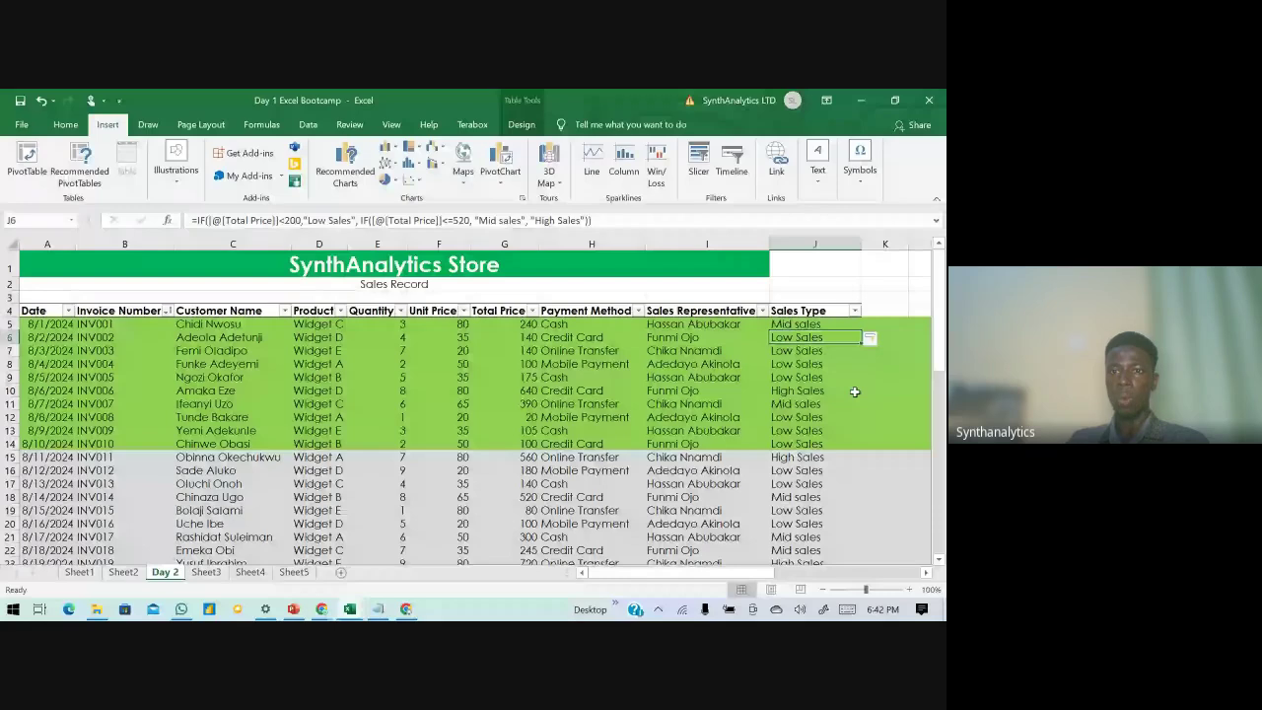
scroll(855, 391, "down", 4)
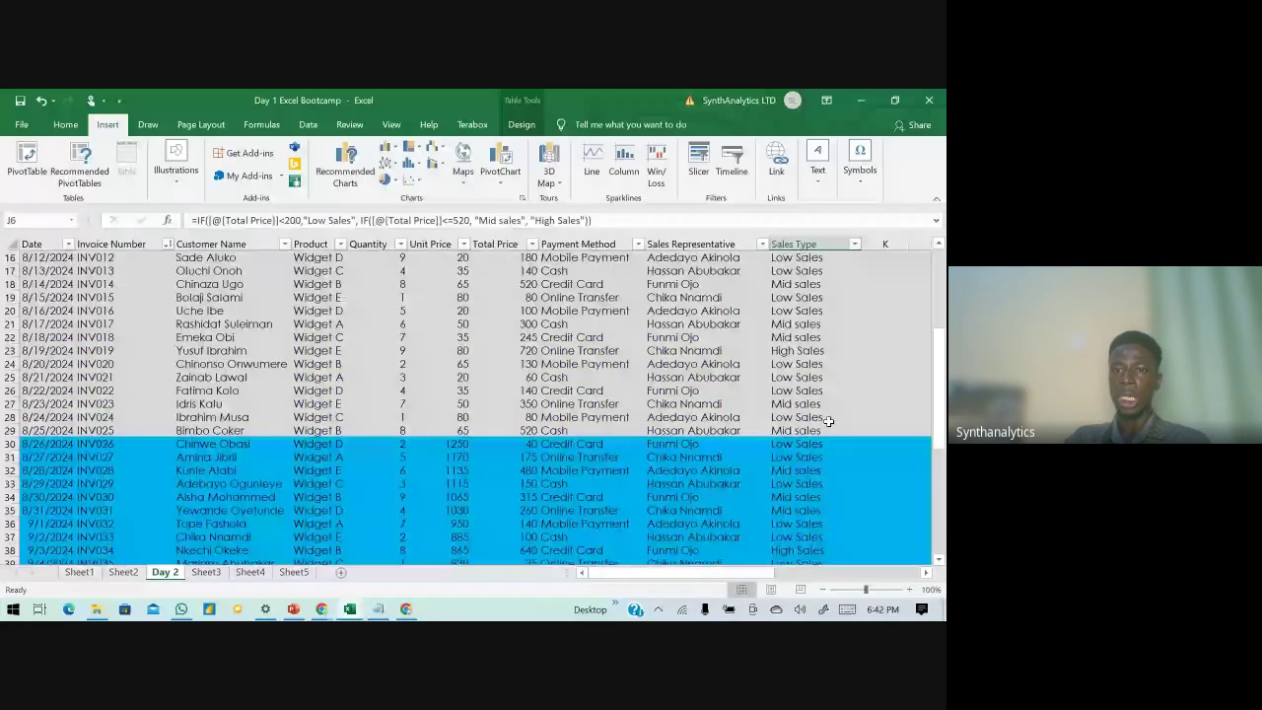
scroll(828, 421, "down", 5)
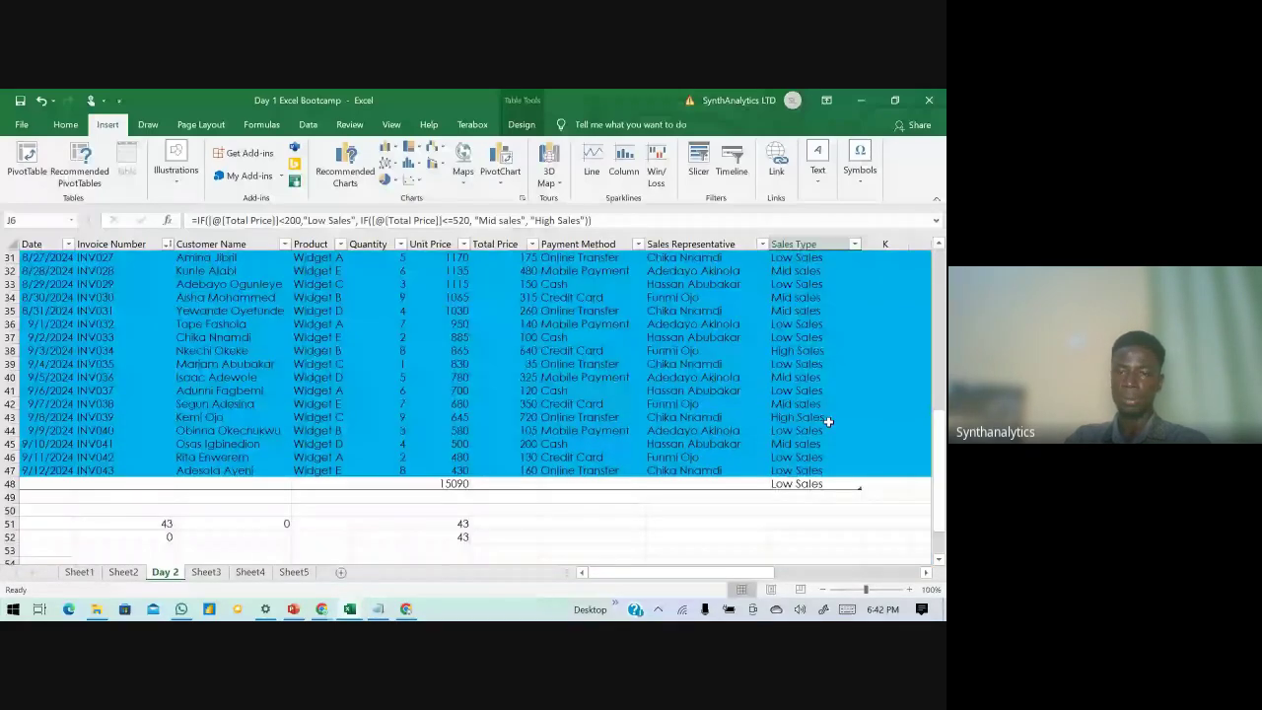
- Review the completed Sales Type column, checking the J5 and J10 entries and the category list in the column's filter
scroll(828, 420, "down", 2)
scroll(819, 434, "up", 12)
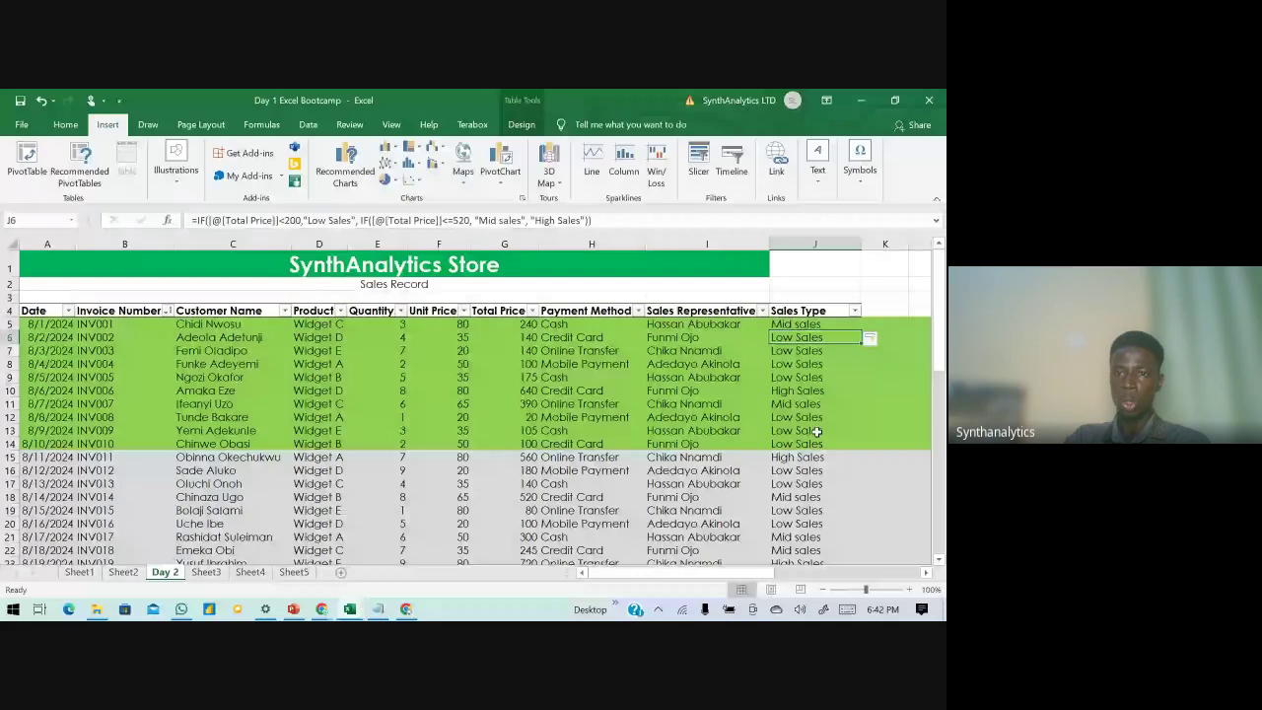
left_click(801, 324)
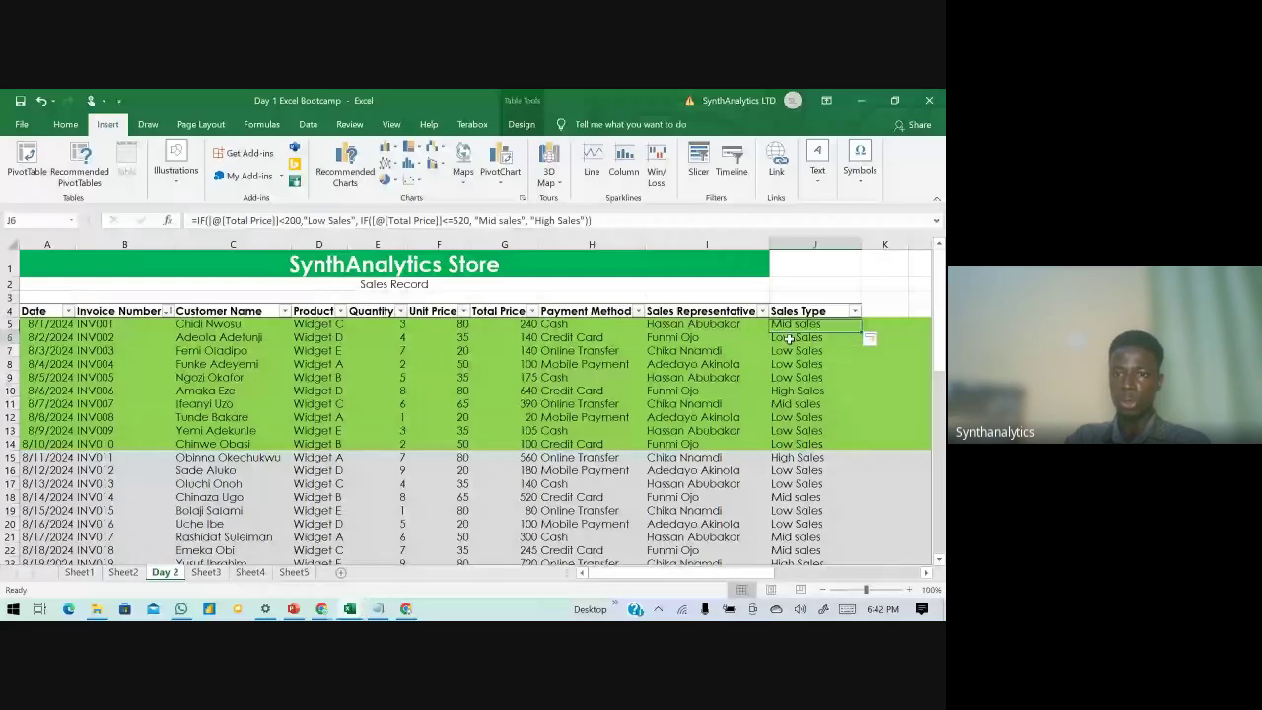
left_click(788, 391)
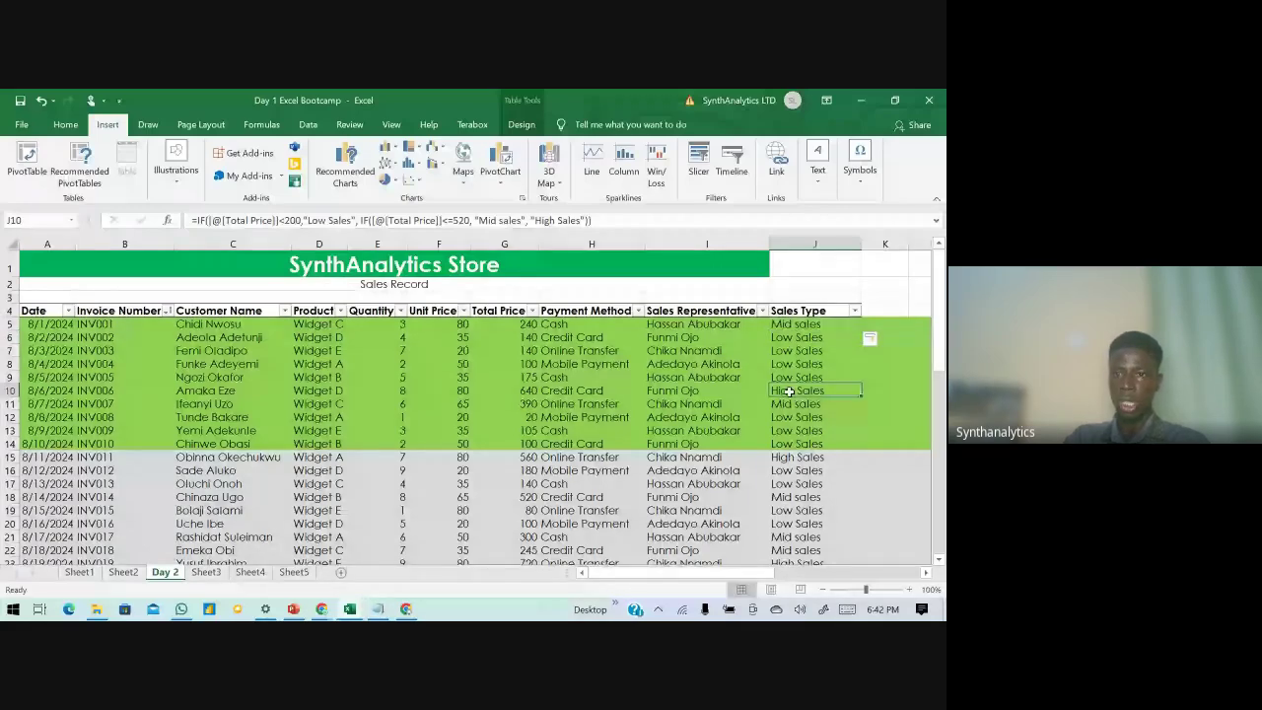
left_click(855, 311)
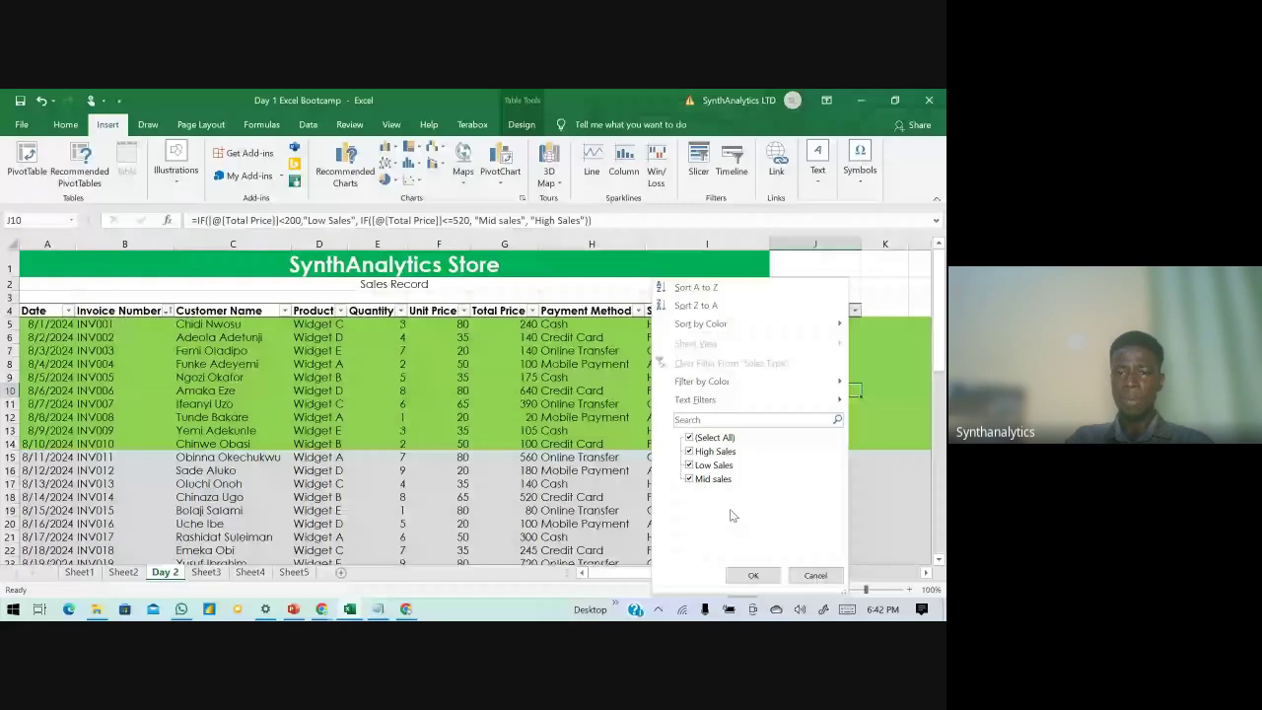
key("Escape")
- Note "if" in B60 and "Conditional" in C60, beneath the sales ranges
scroll(631, 456, "down", 13)
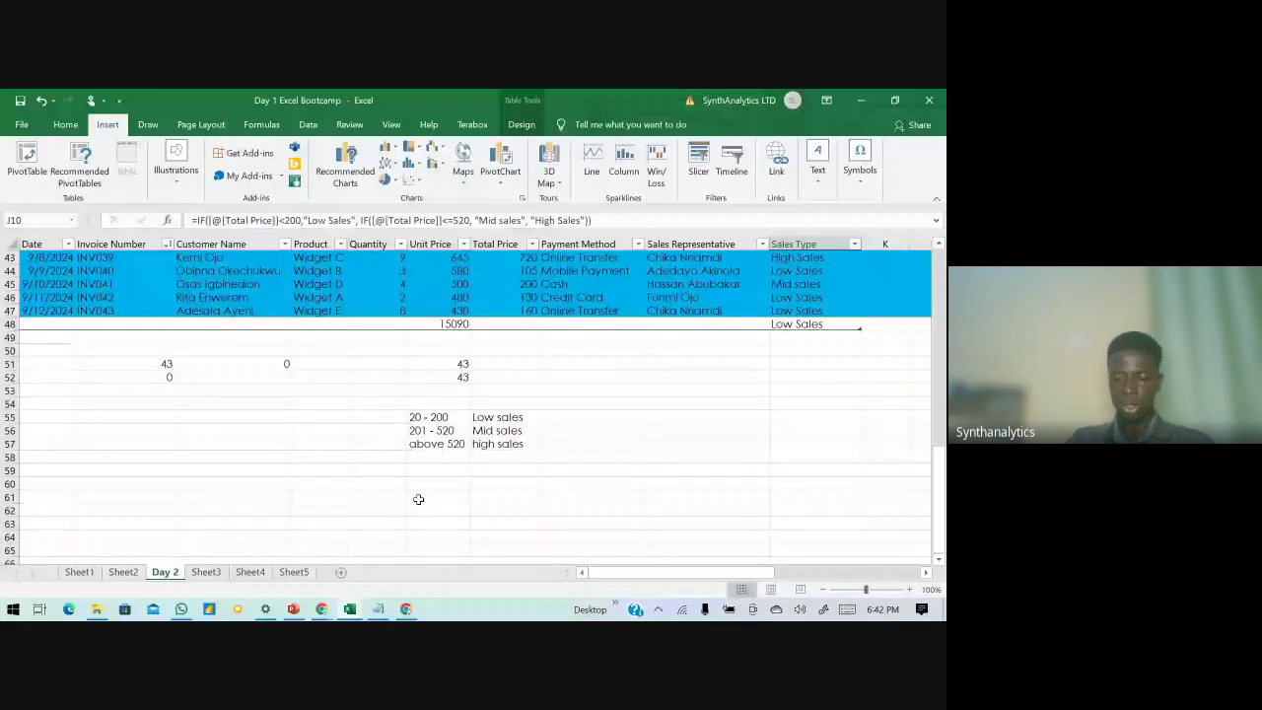
left_click(118, 479)
type("if")
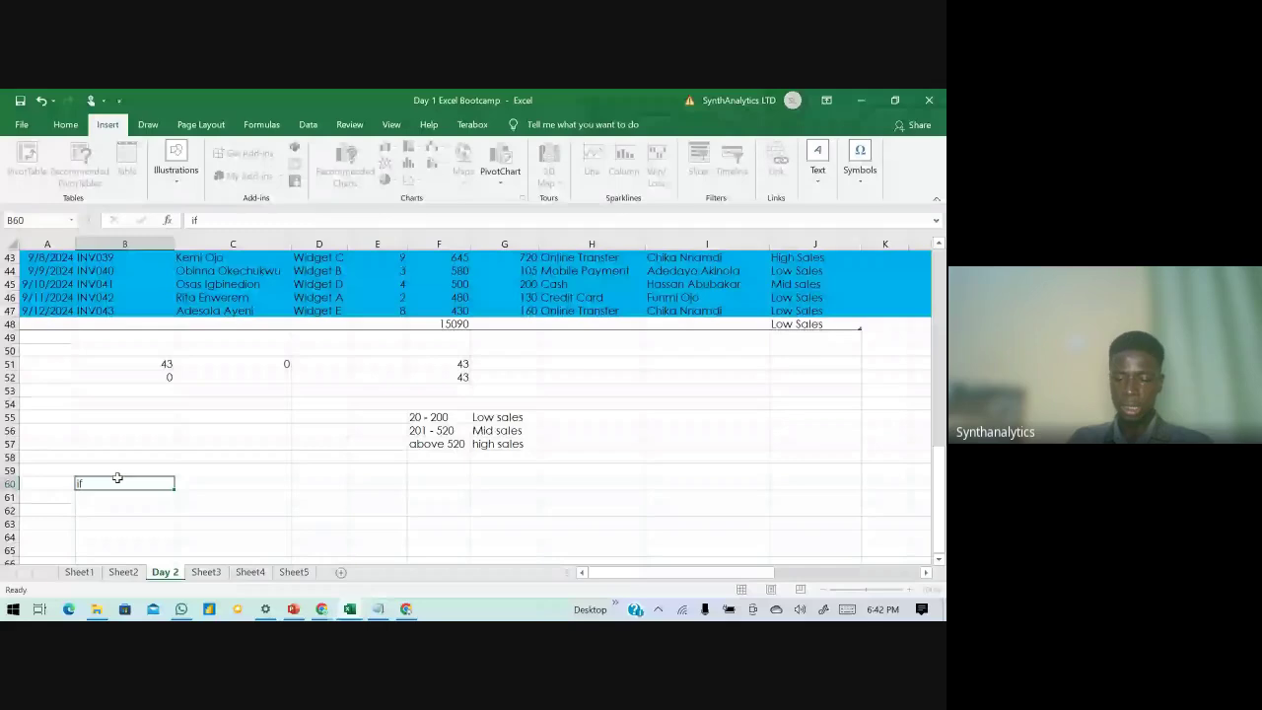
key("Tab")
type("Condit")
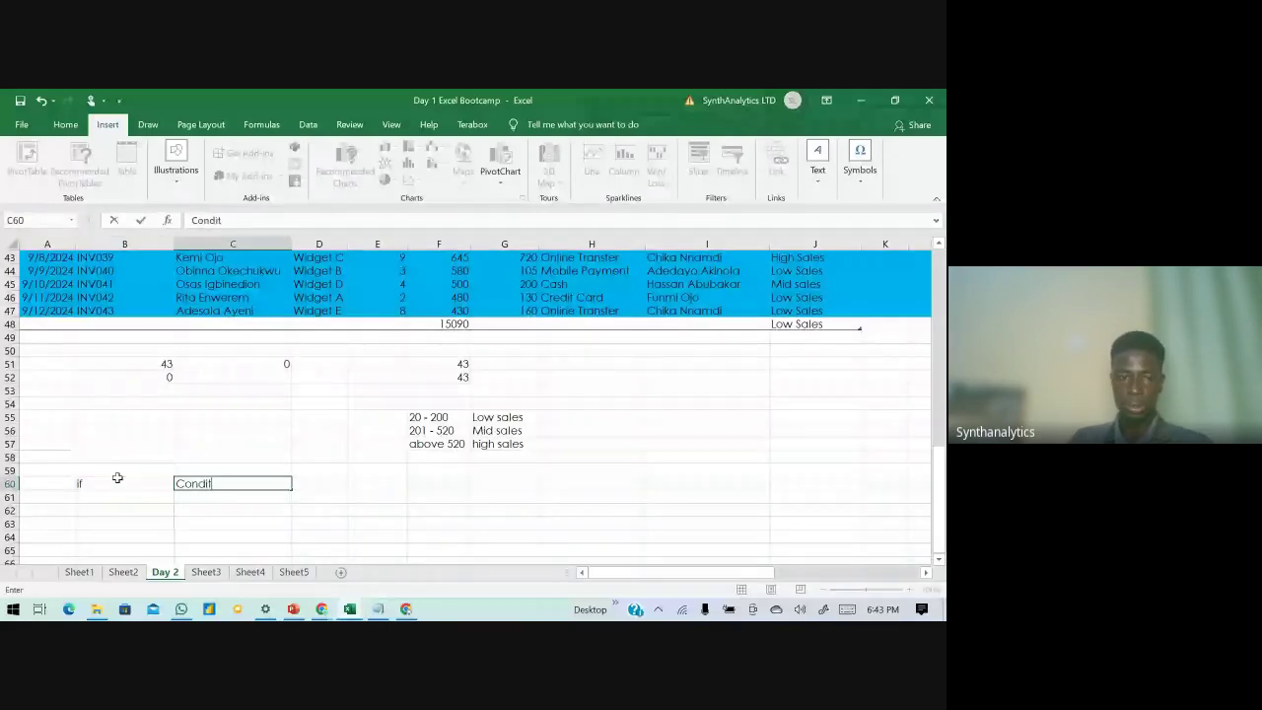
type("ional")
key("Return")
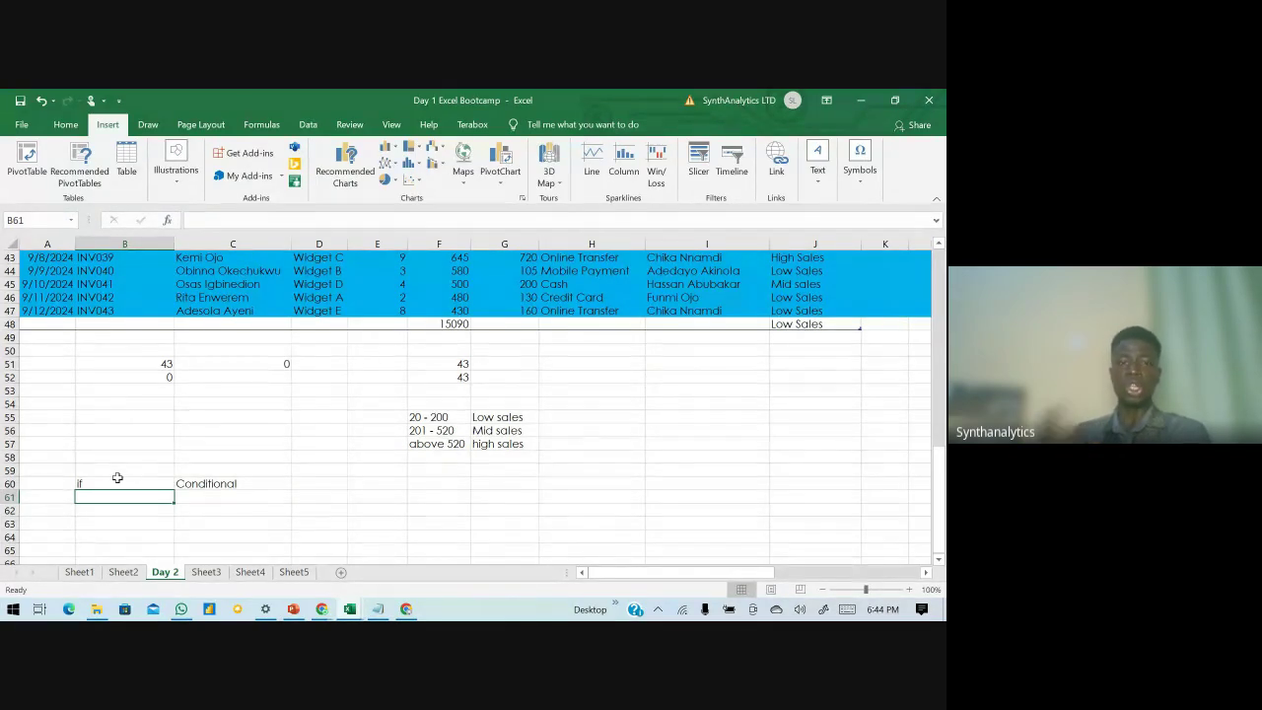
left_click(118, 480)
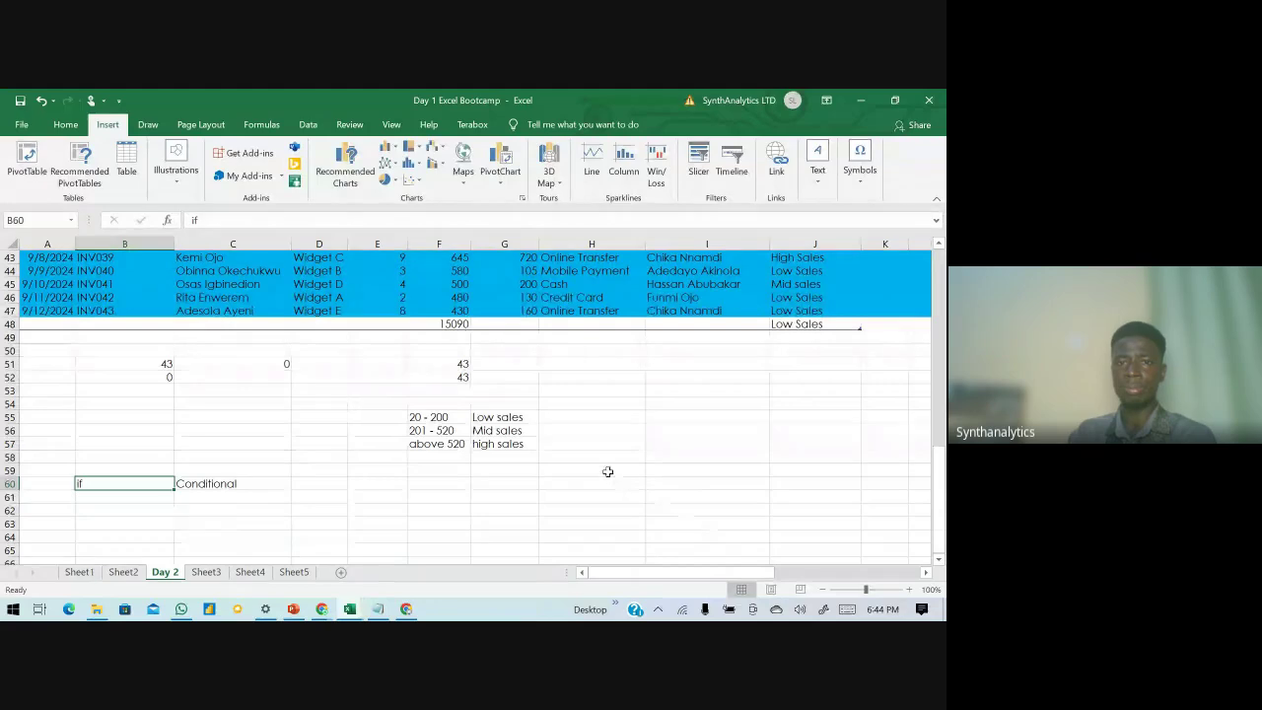
- Add the heading "Sumif" in H54, above and beside the sales range labels
scroll(599, 457, "up", 3)
scroll(599, 458, "up", 1)
scroll(600, 454, "up", 2)
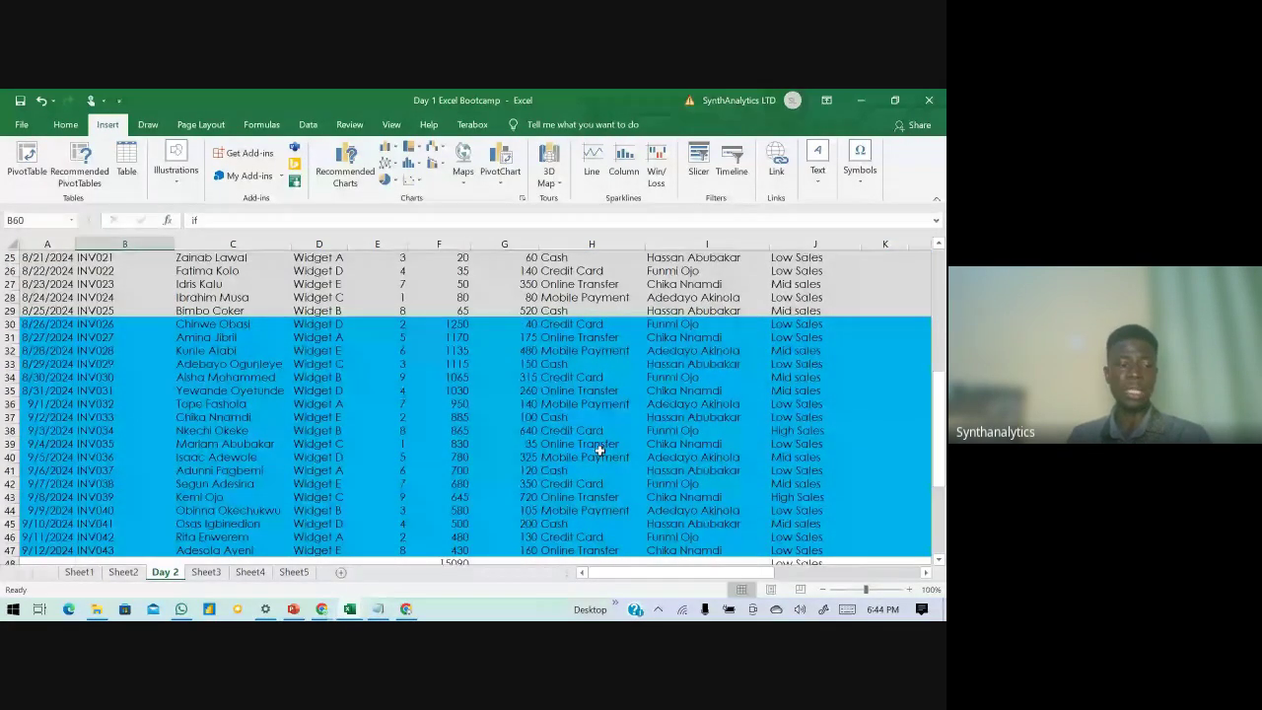
scroll(599, 450, "down", 4)
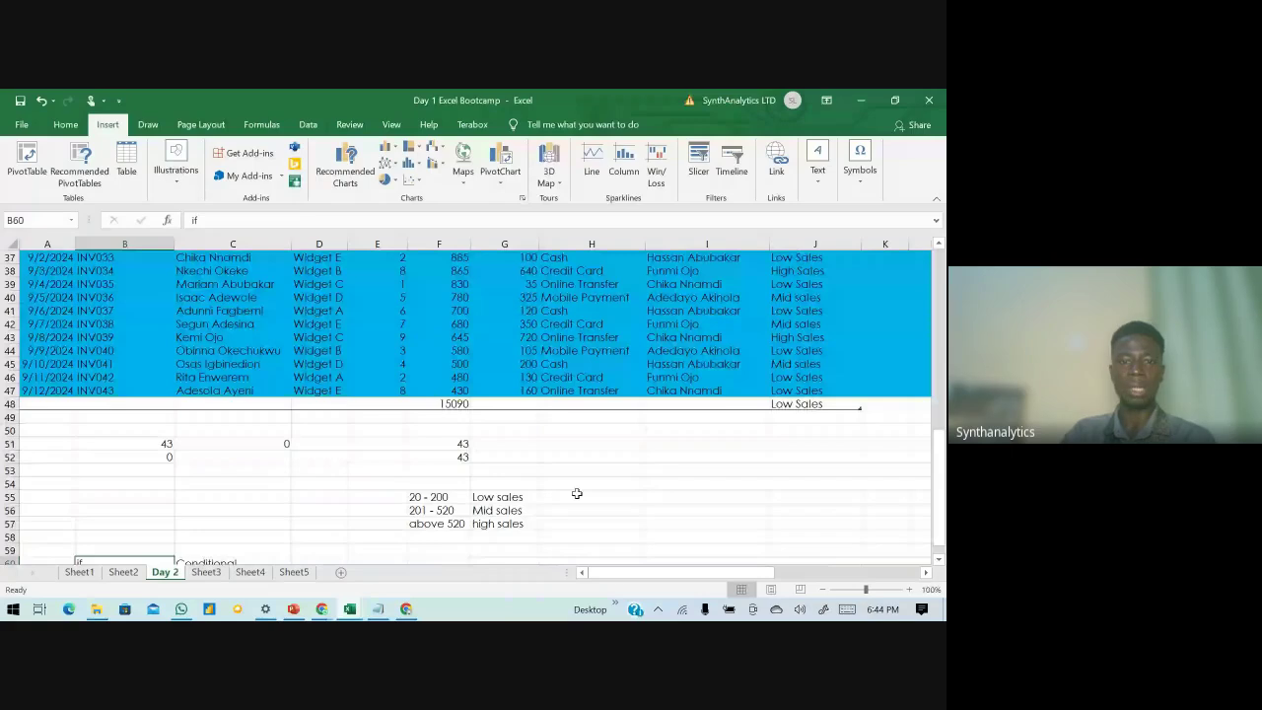
left_click(566, 498)
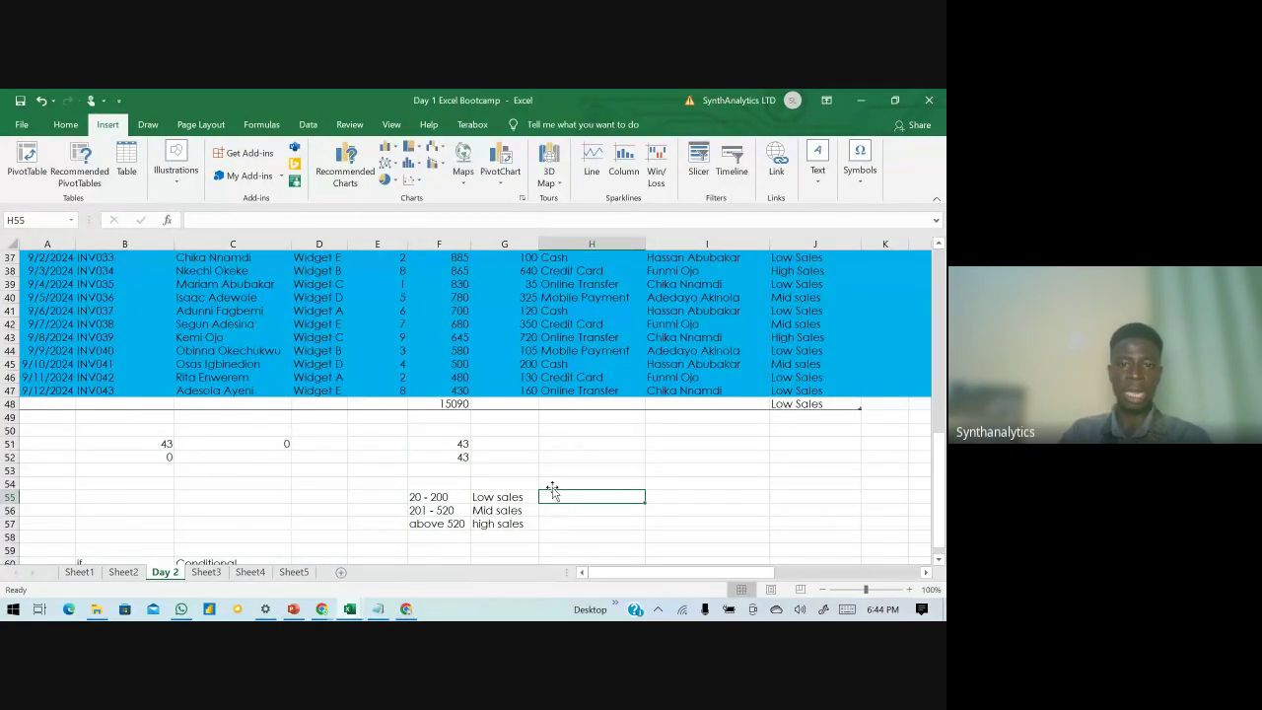
left_click(553, 484)
type("SUmif")
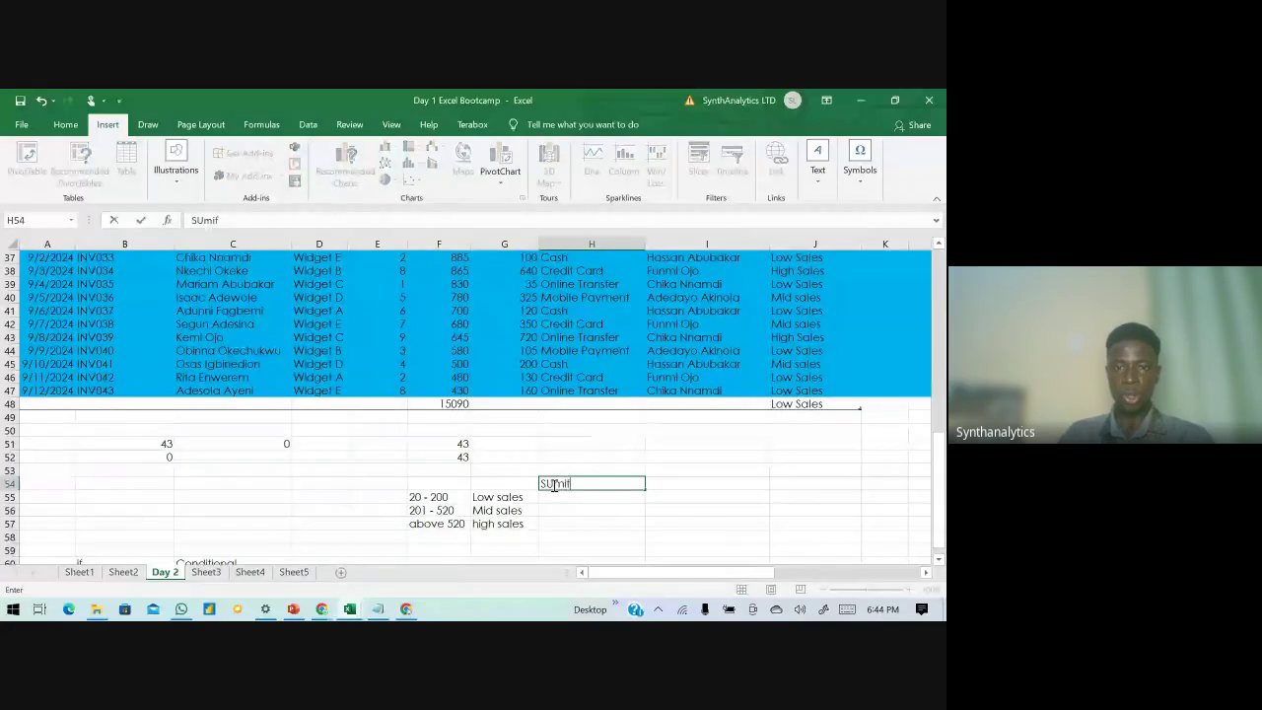
key("Return")
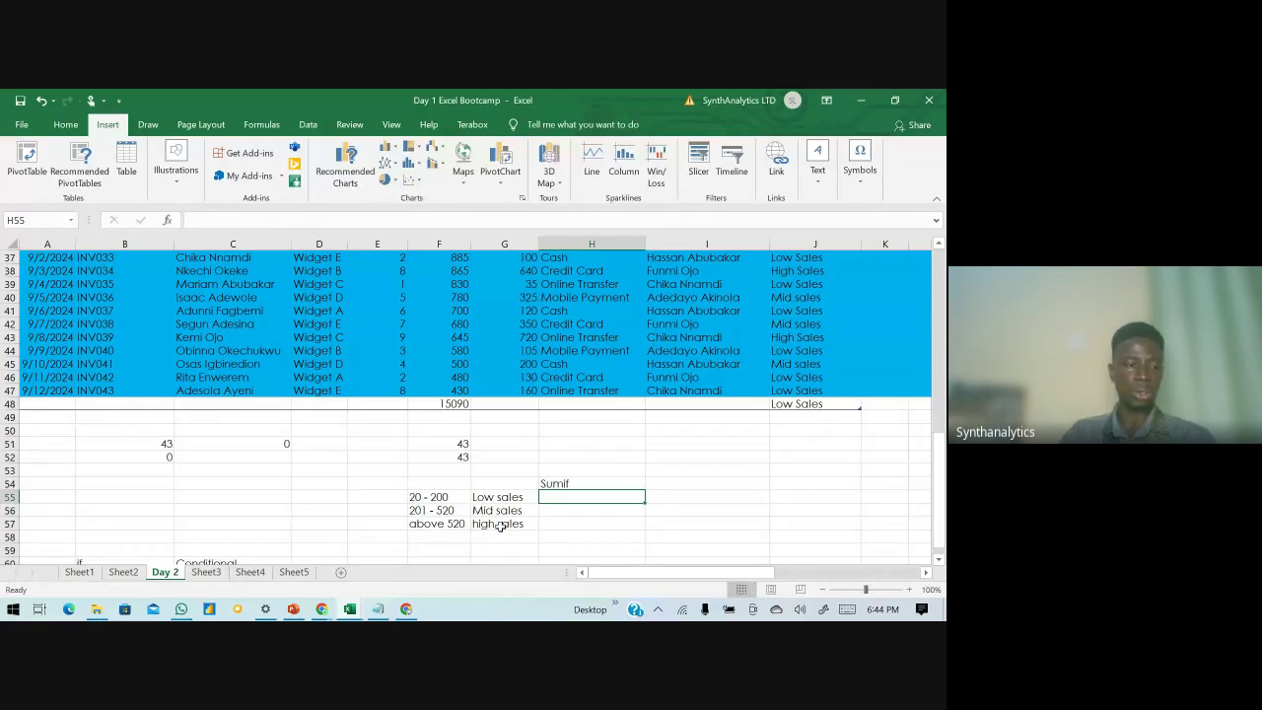
- Start a SUMIF formula in H55 with the Sales Type entries J5:J47 as its range
type("=s")
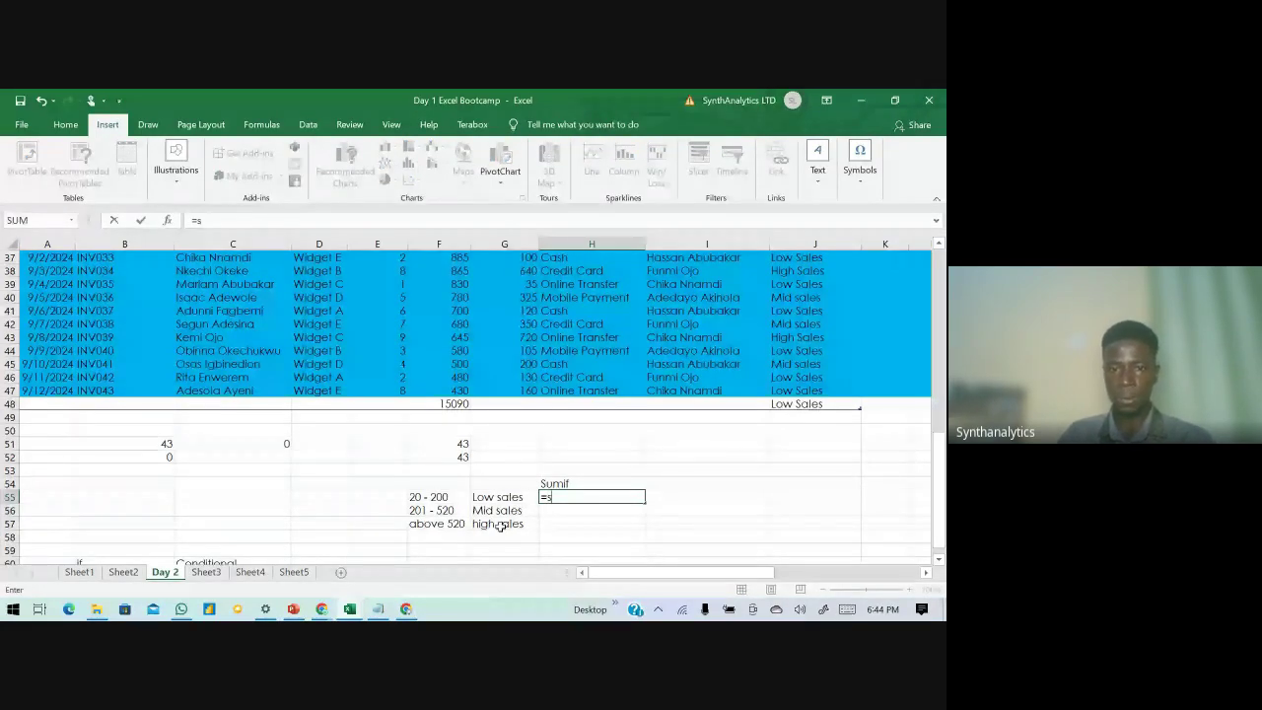
type("umif")
key("Tab")
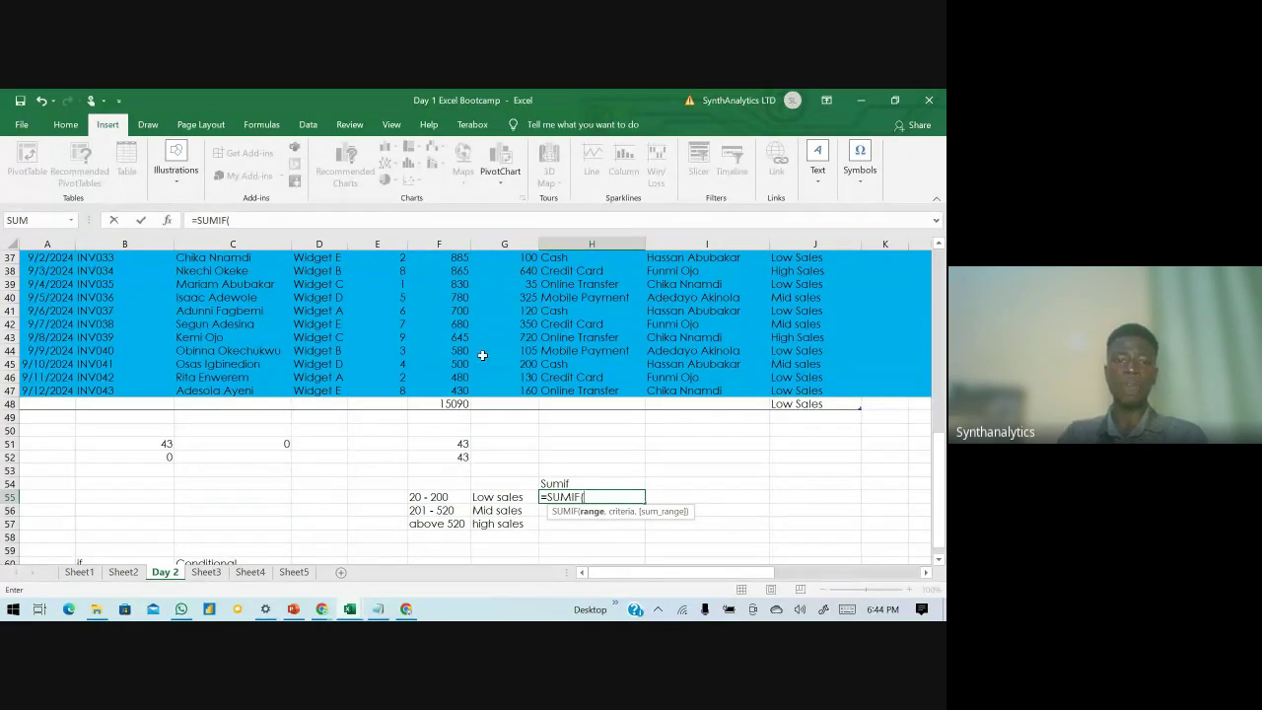
scroll(352, 425, "down", 2)
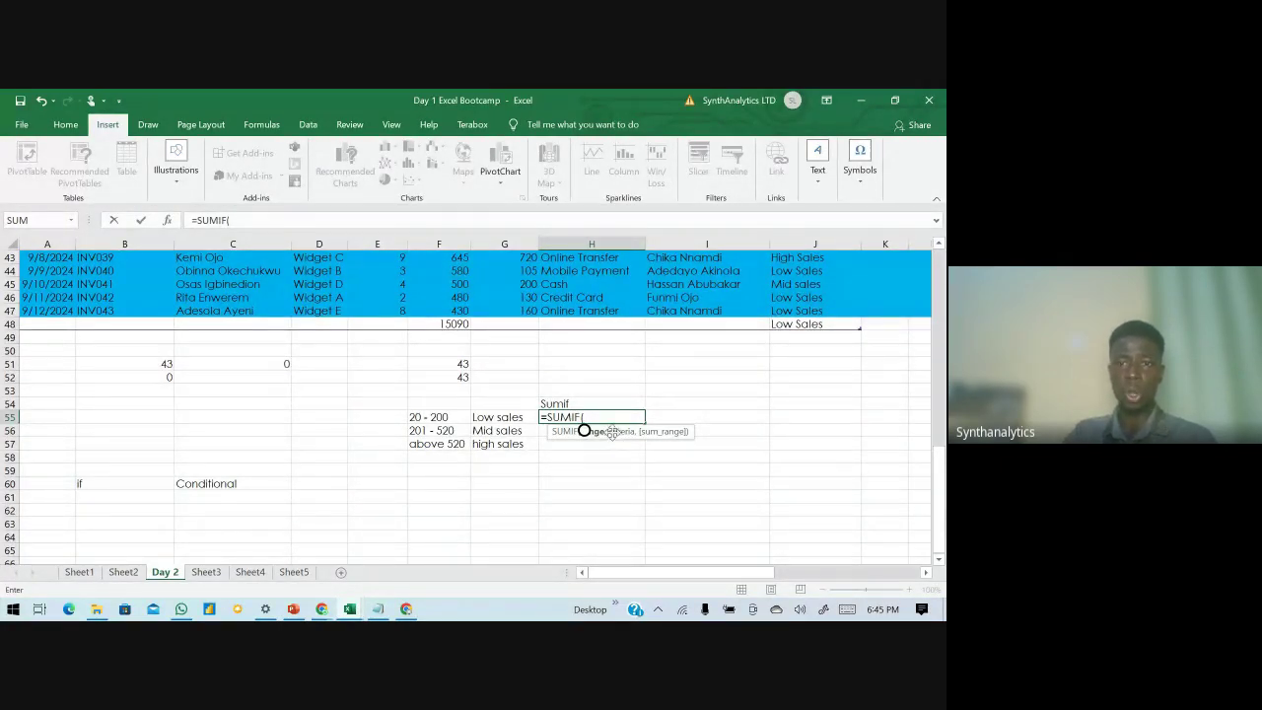
scroll(585, 431, "up", 14)
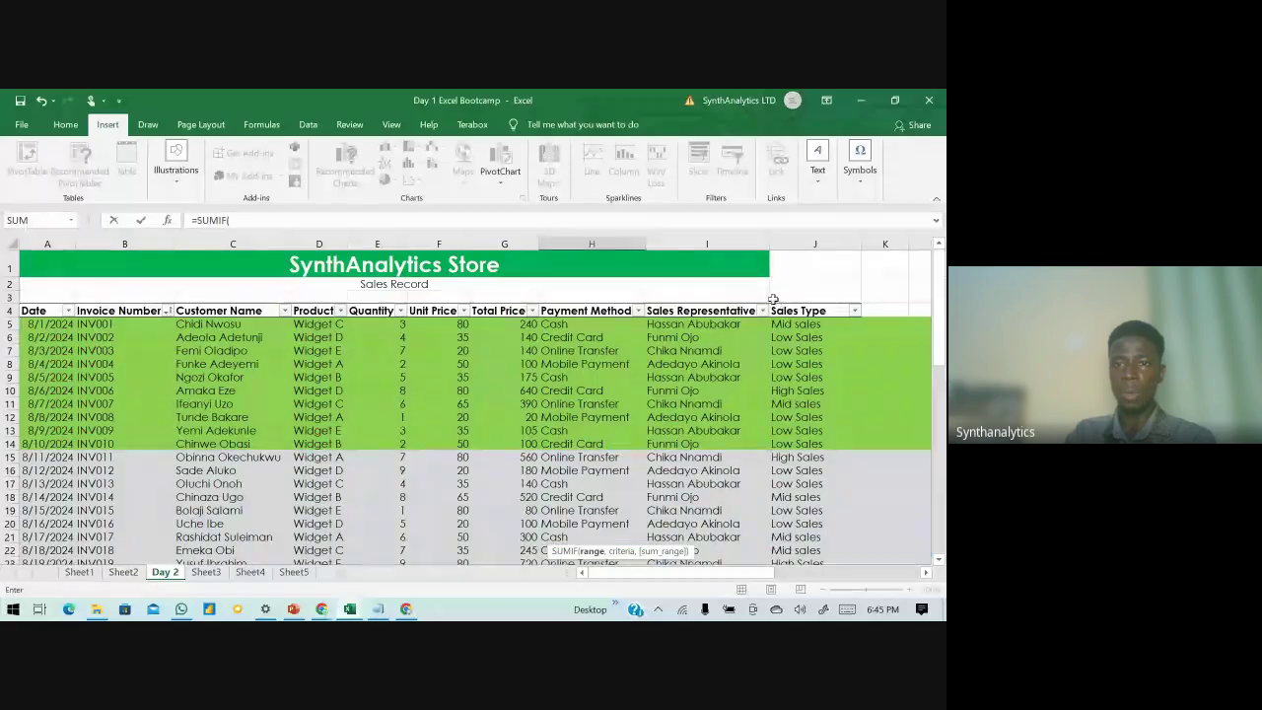
left_click(795, 325)
left_click_drag(795, 337, 814, 515)
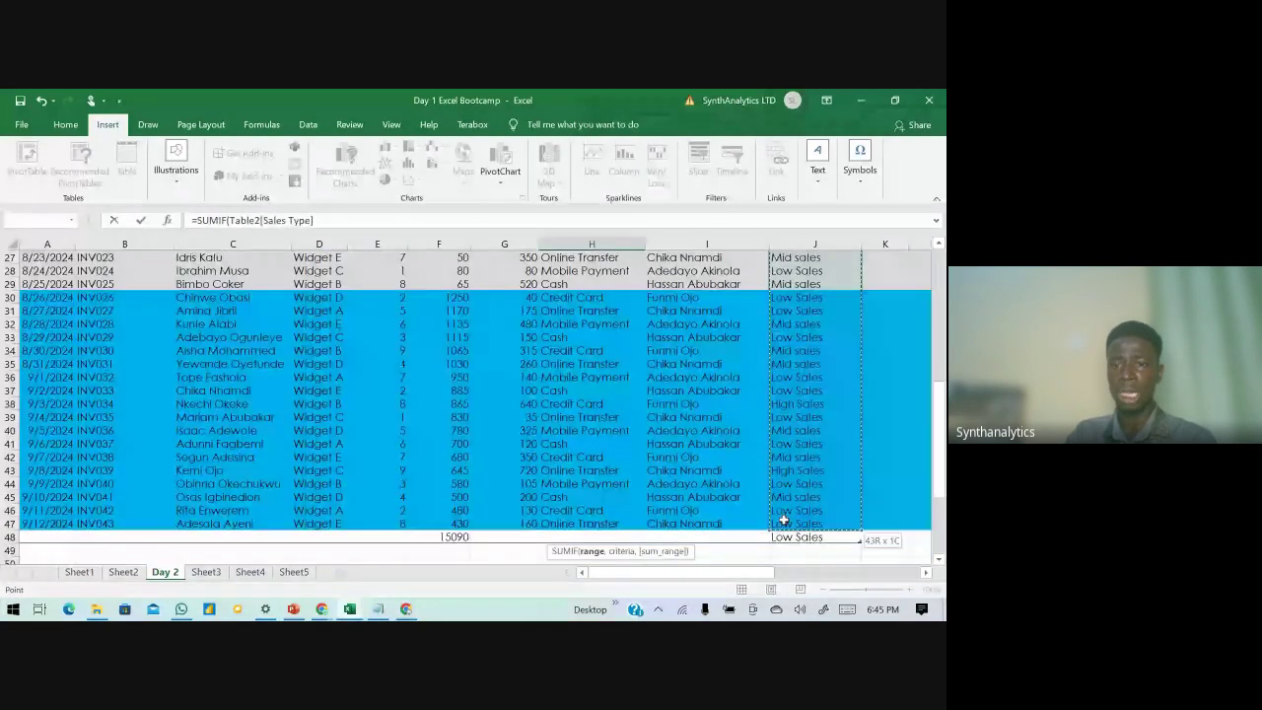
scroll(601, 460, "down", 5)
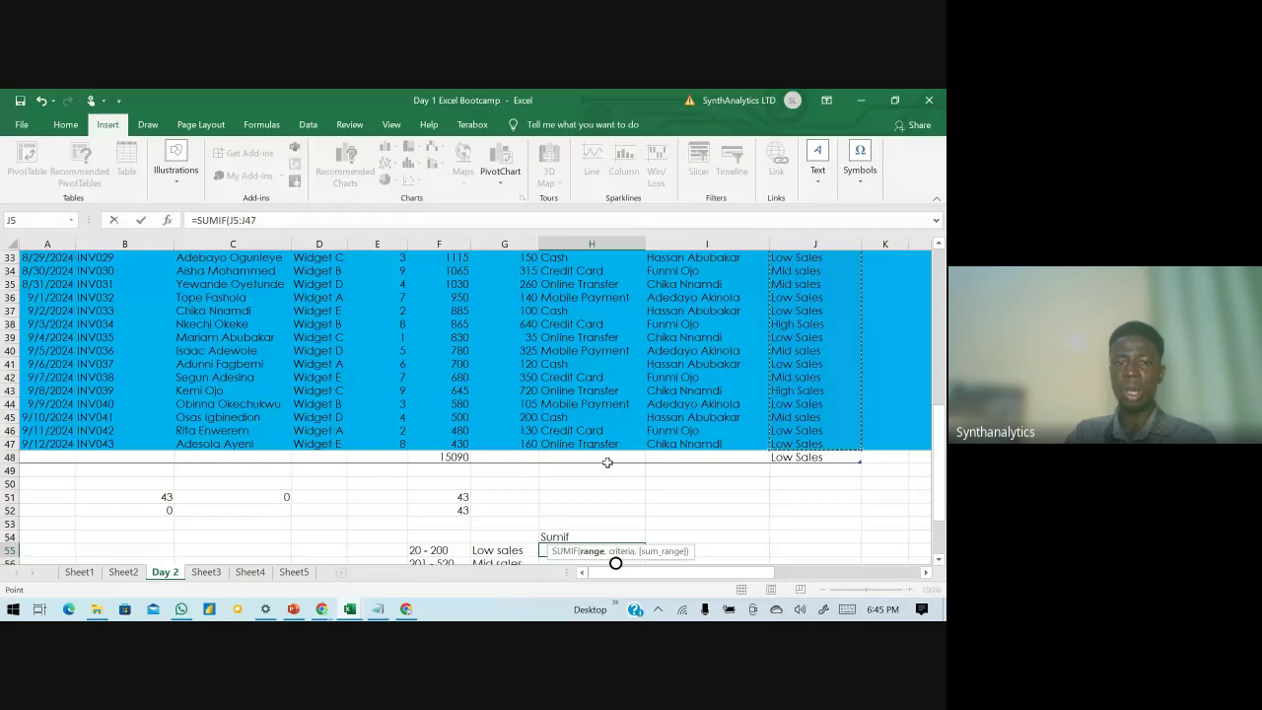
scroll(607, 462, "down", 2)
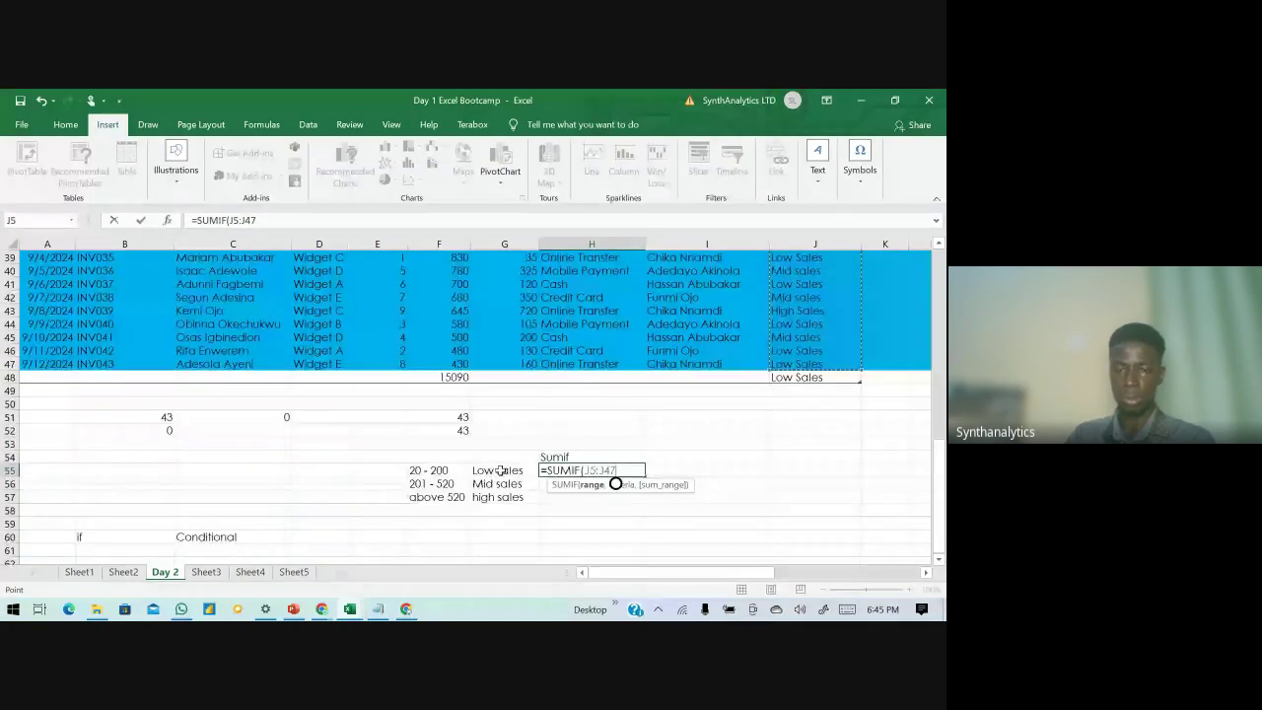
type(",")
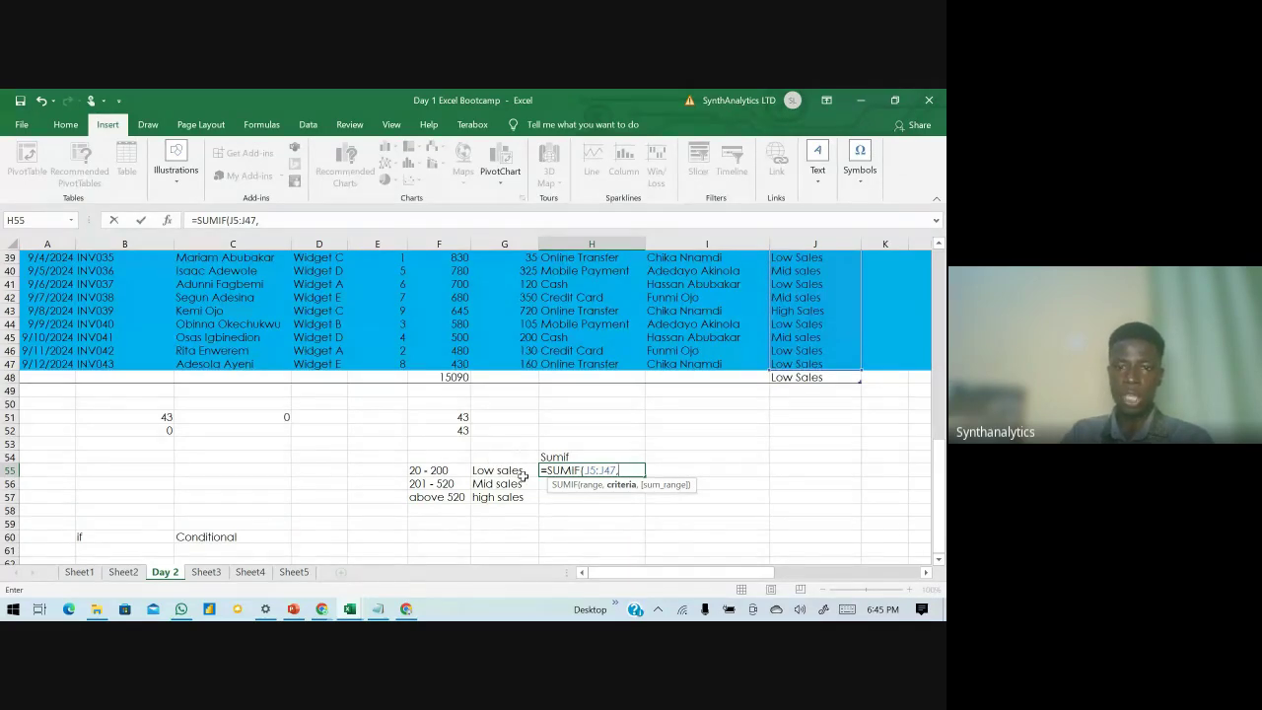
- Use the Low sales label in G55 as the criteria and Total Price G5:G47 as the sum range, and enter the SUMIF
left_click(492, 470)
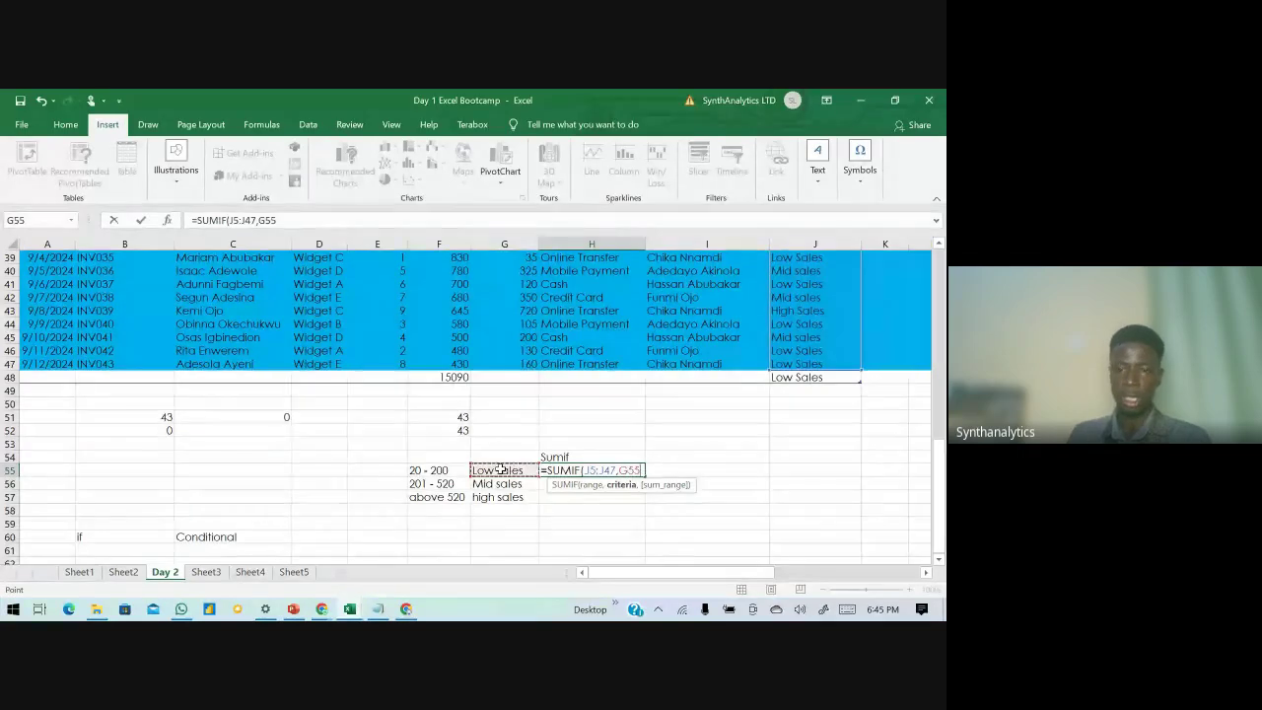
type(",")
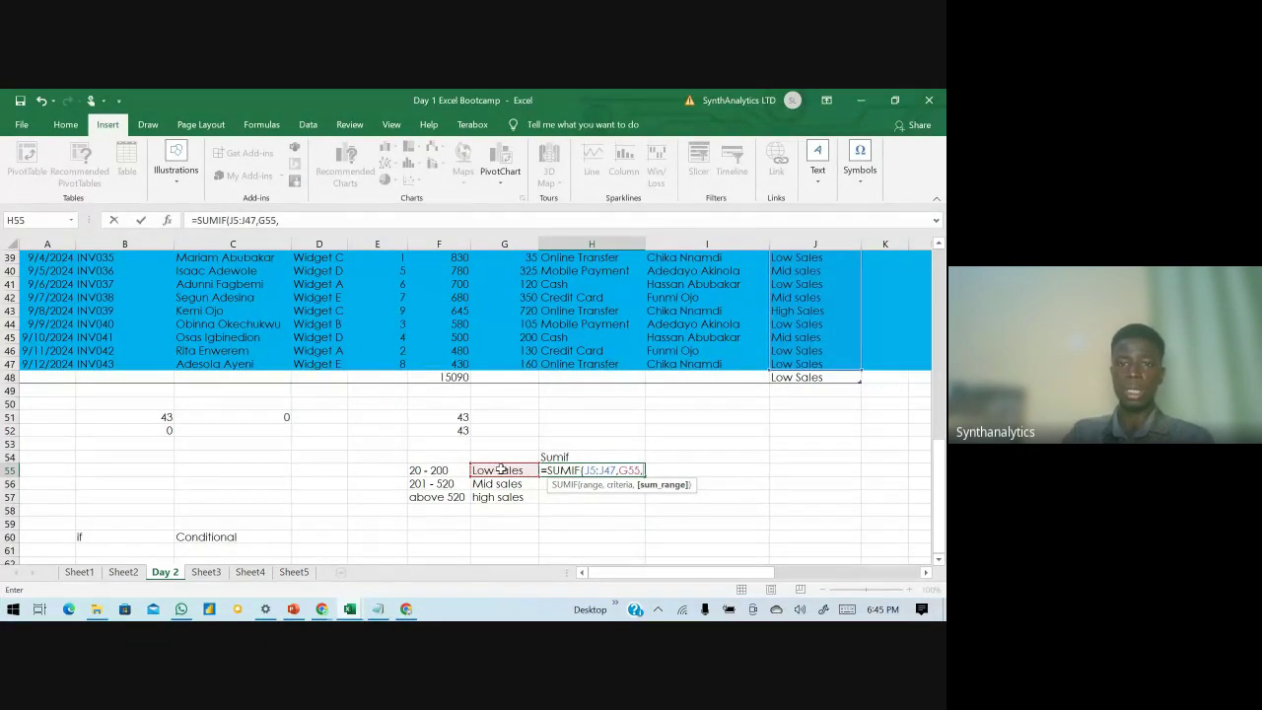
scroll(532, 366, "up", 13)
left_click(521, 325)
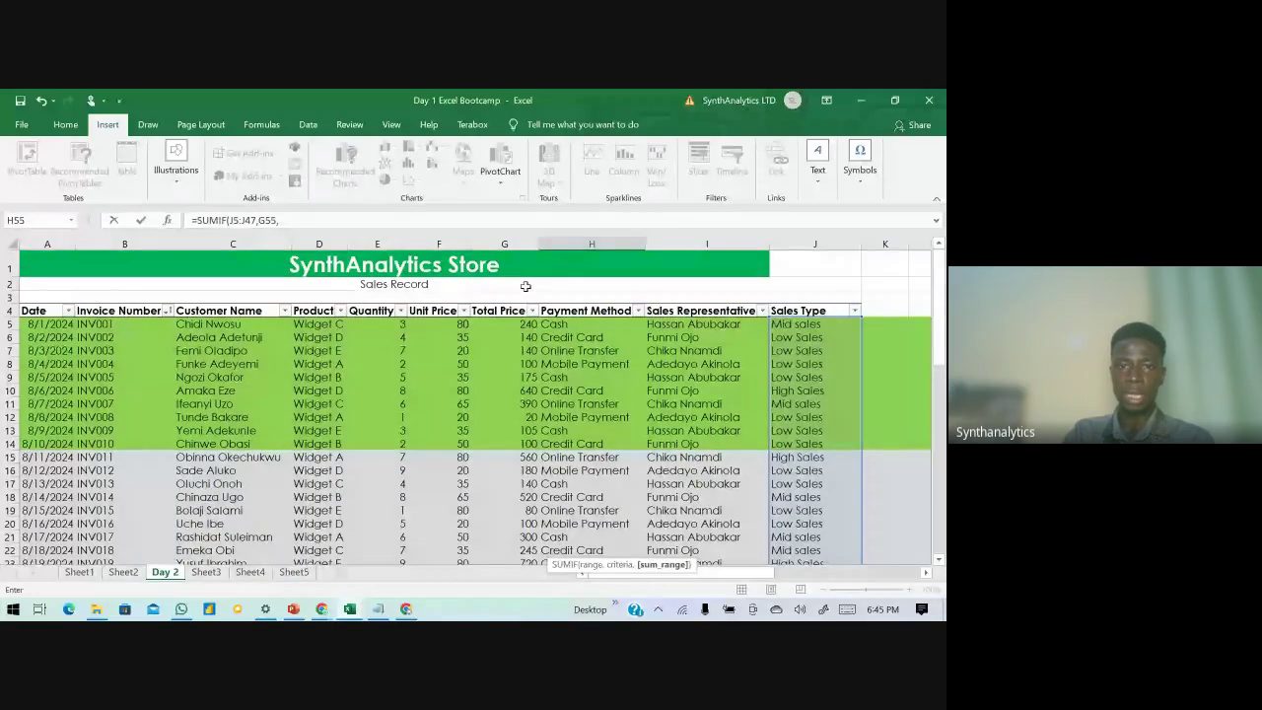
left_click_drag(520, 325, 514, 524)
scroll(513, 508, "down", 5)
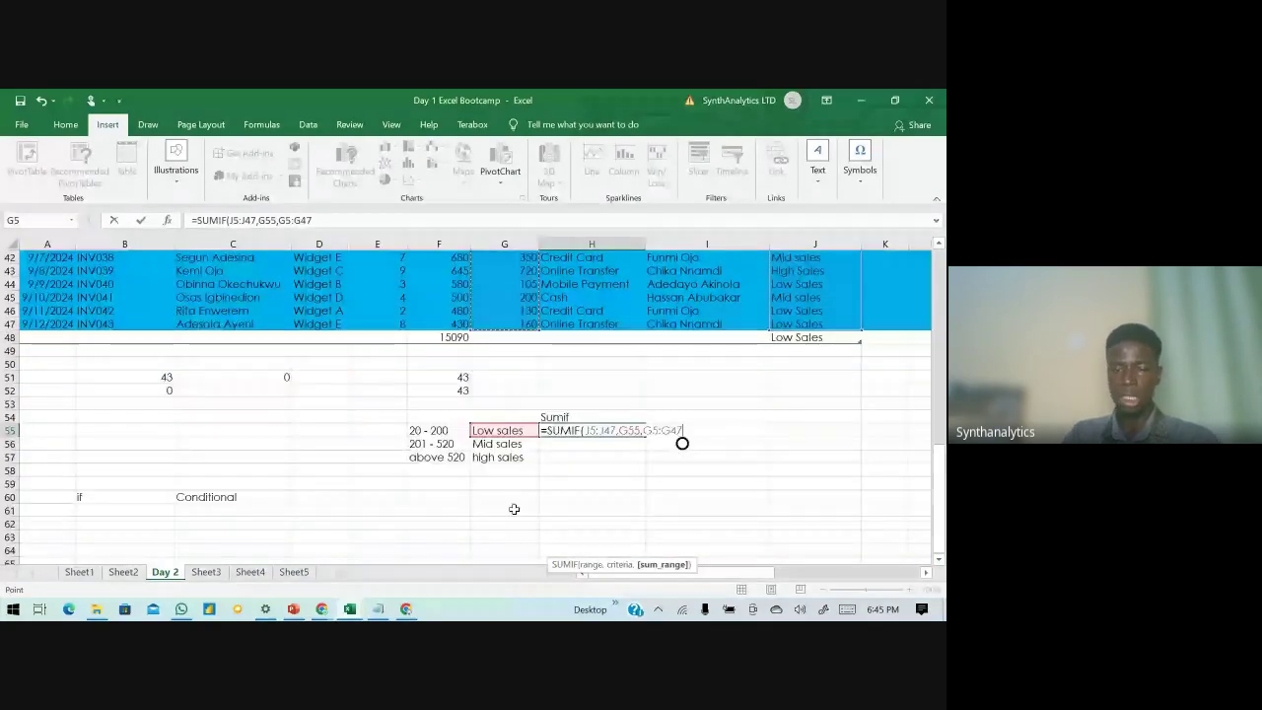
key("Return")
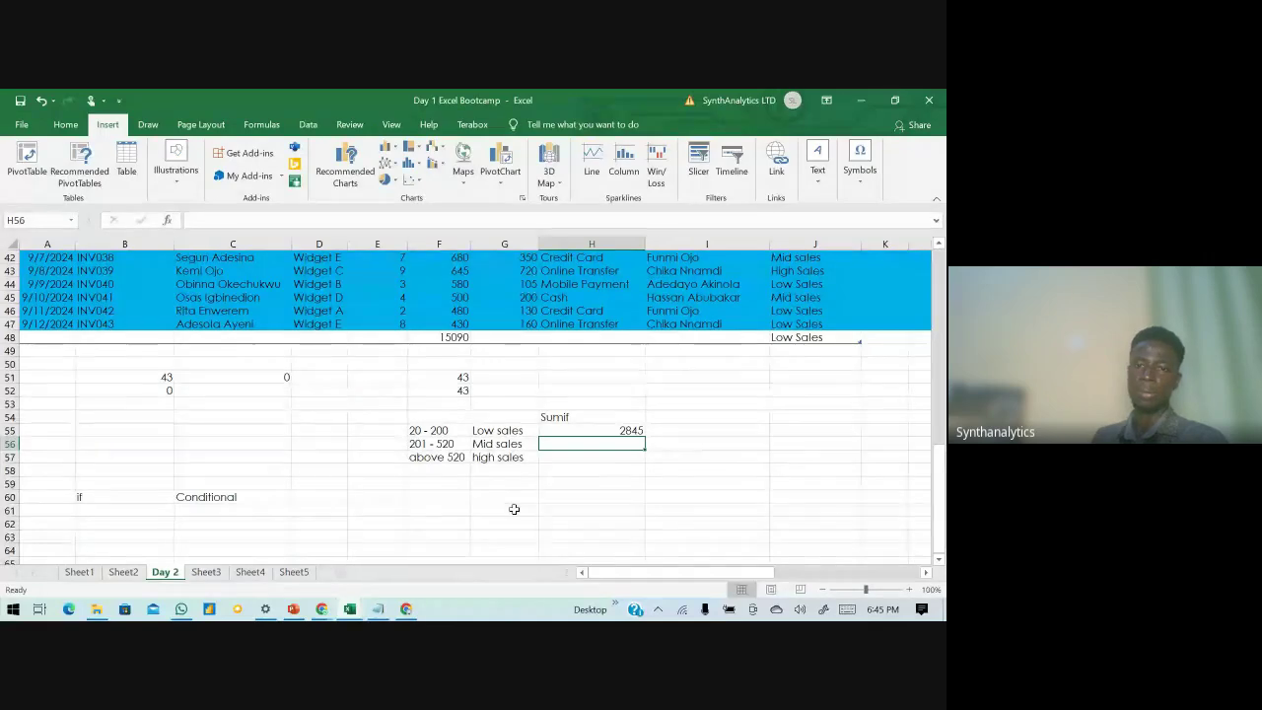
- Fill the H55 SUMIF formula down to H57 for the mid and high sales labels
left_click(579, 429)
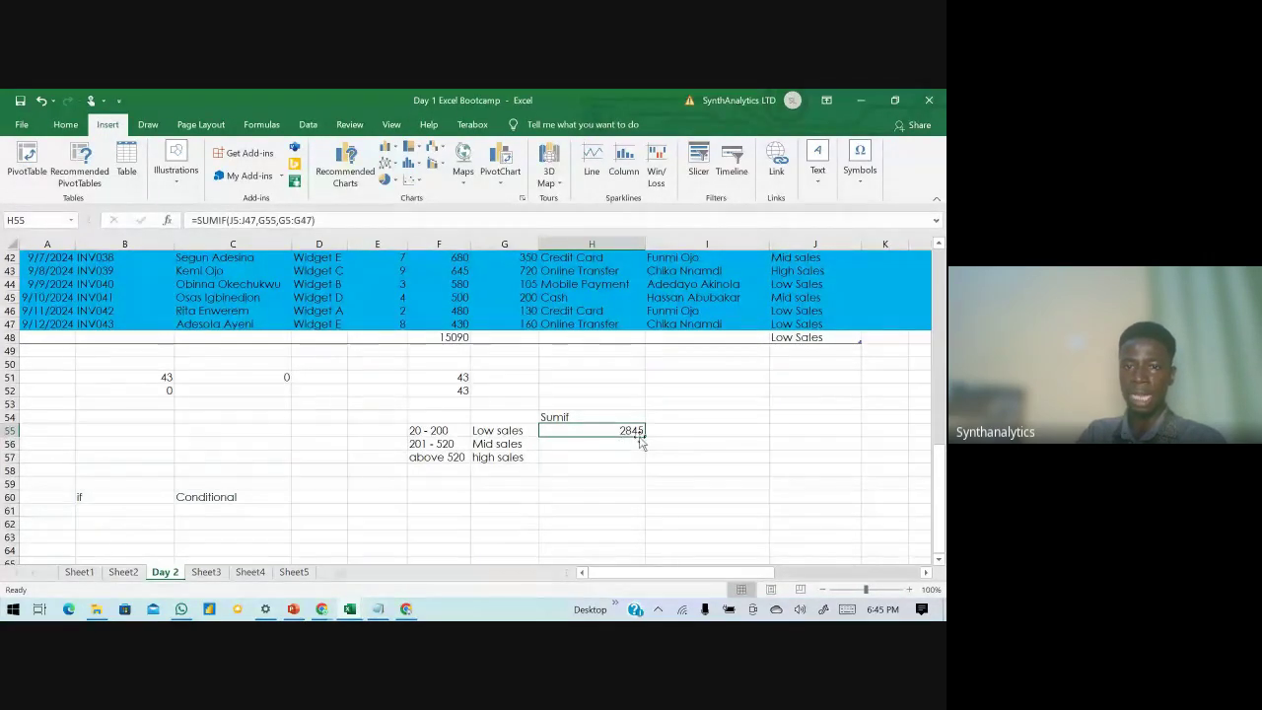
left_click_drag(644, 436, 647, 460)
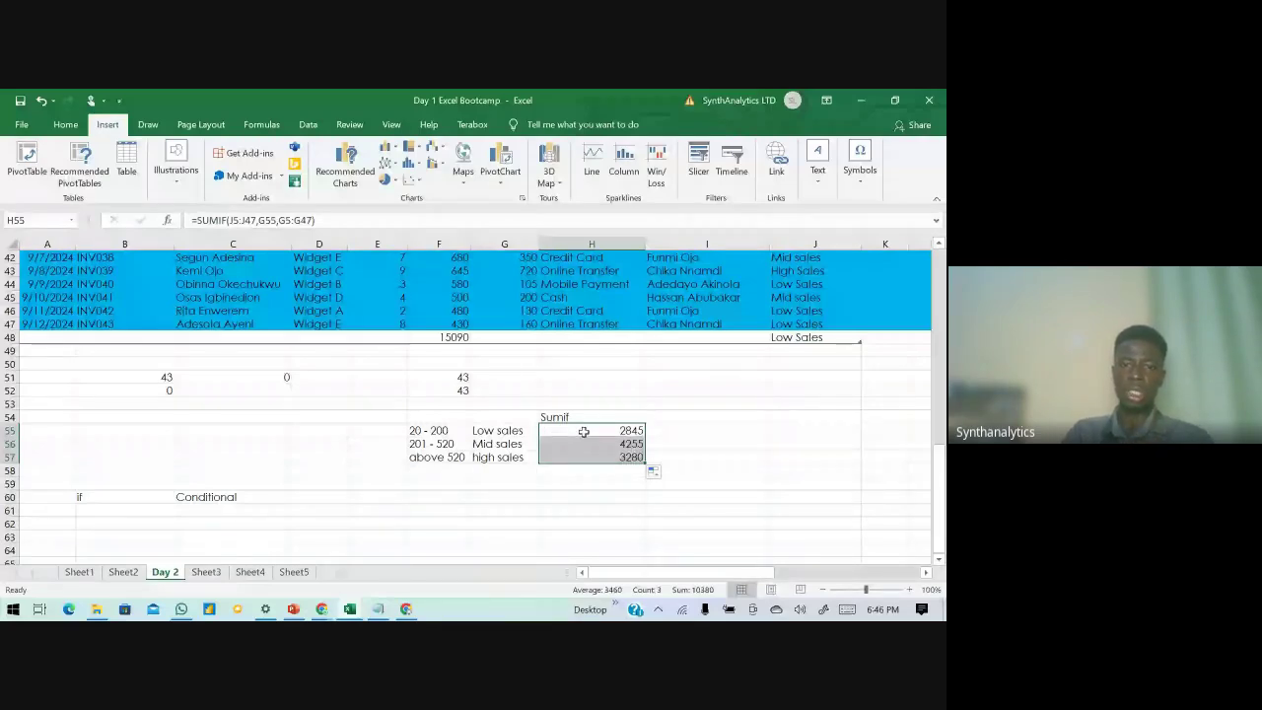
left_click(579, 446)
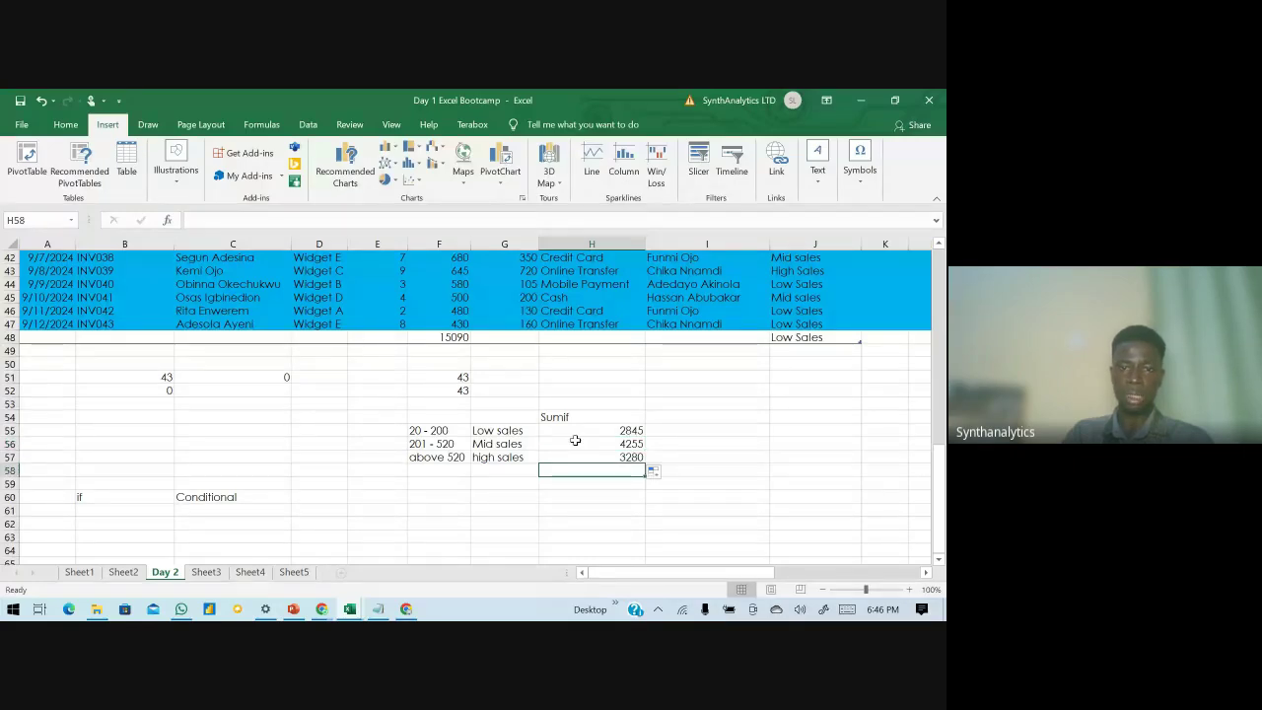
- Examine the copied SUMIF in H56, comparing its range and sum range references with the Sales Type and Total Price records
double_click(579, 446)
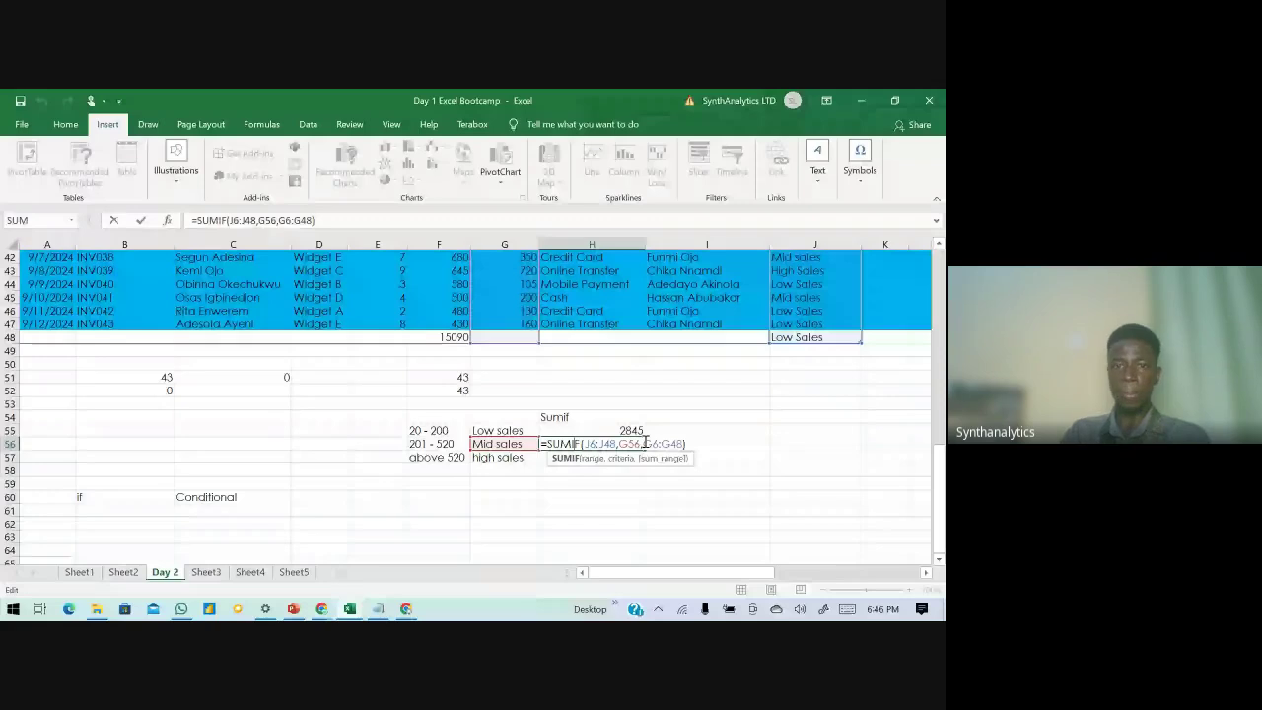
key("Return")
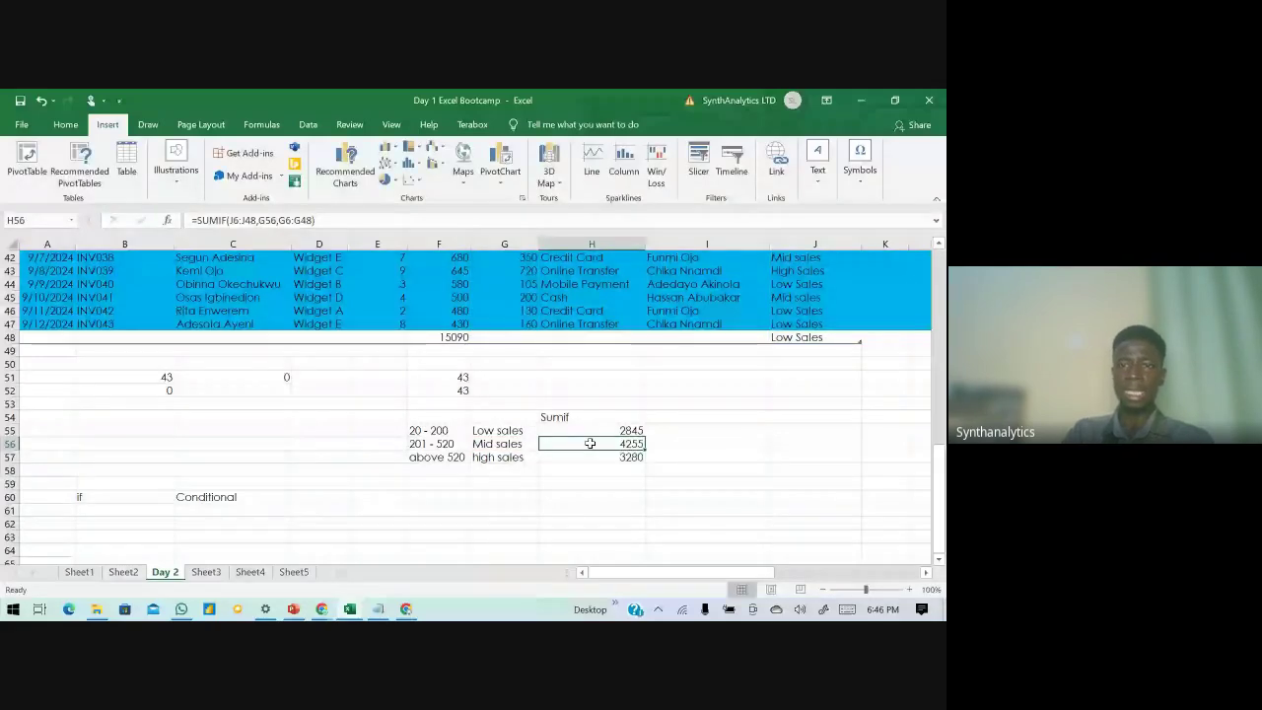
scroll(778, 389, "up", 12)
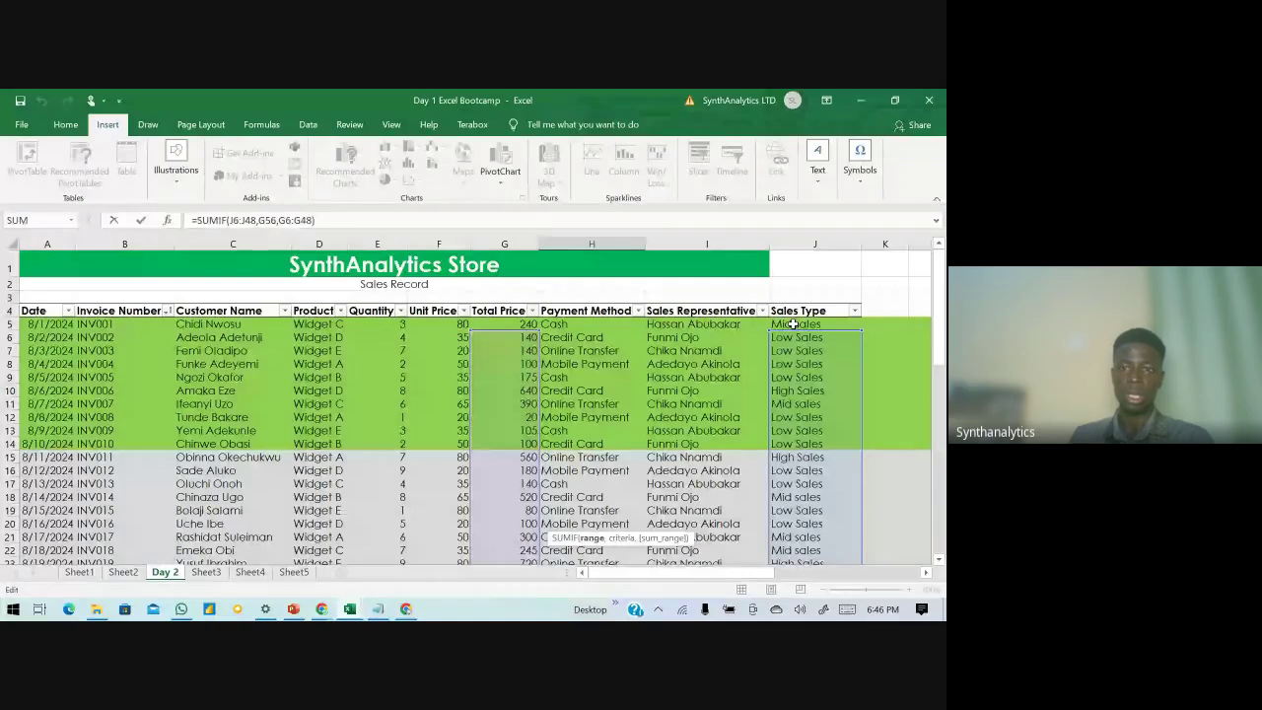
scroll(582, 453, "down", 4)
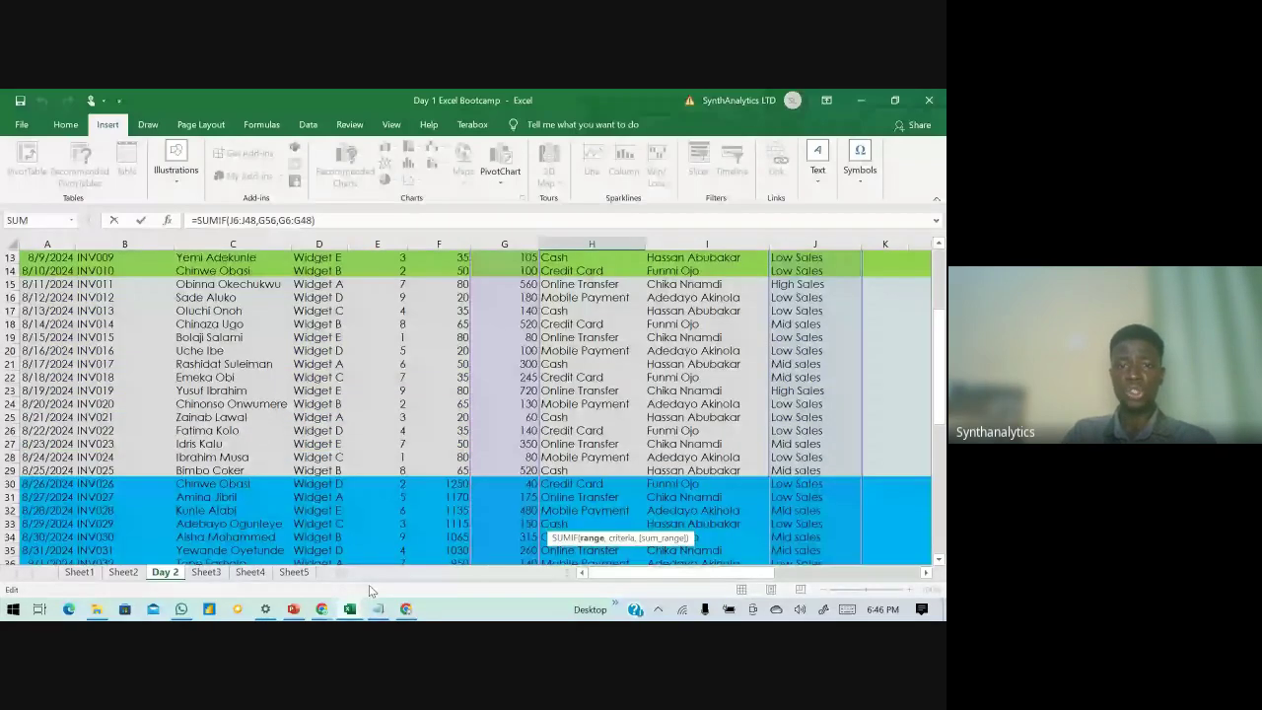
scroll(596, 508, "down", 8)
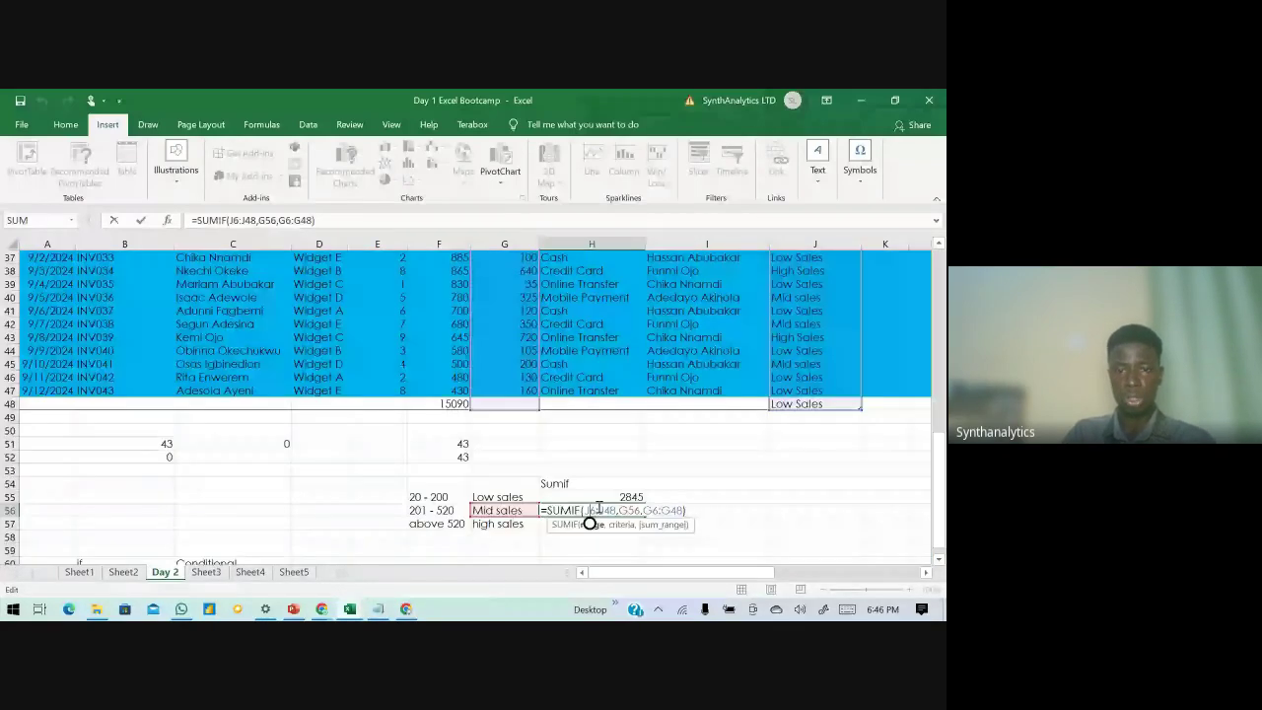
scroll(762, 345, "up", 6)
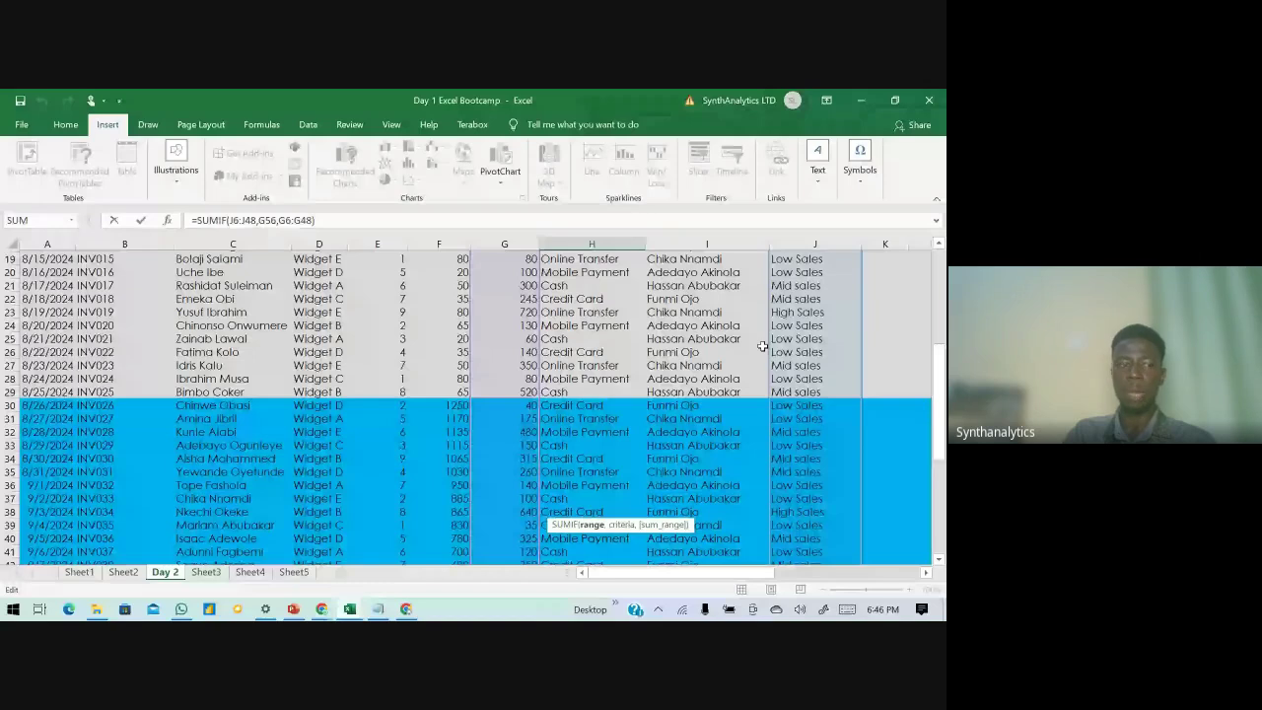
scroll(762, 345, "up", 6)
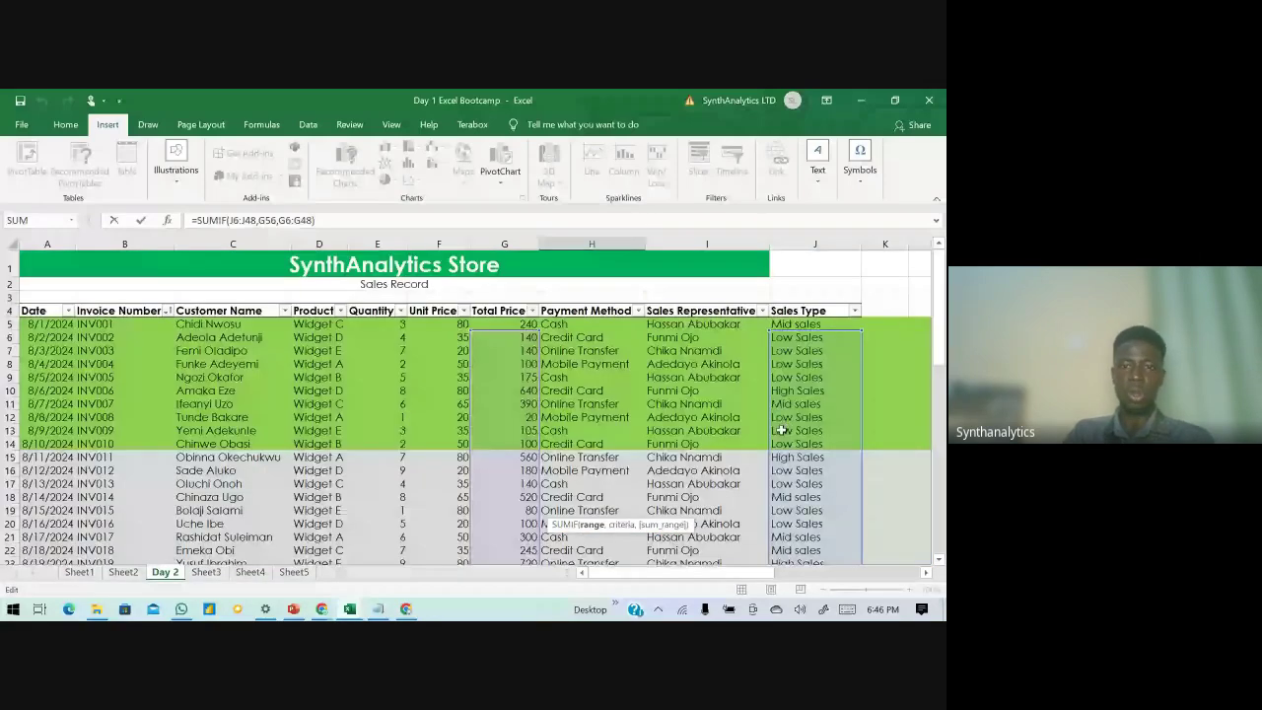
scroll(574, 472, "down", 14)
scroll(575, 472, "down", 2)
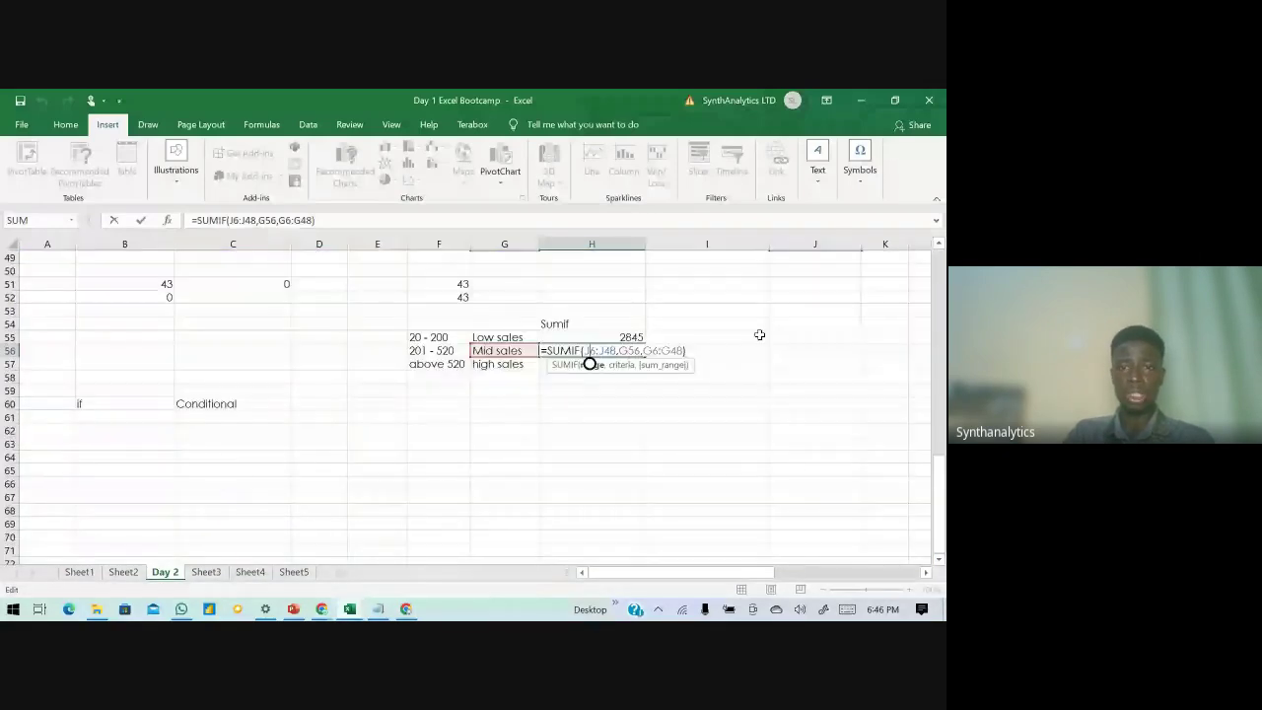
scroll(758, 335, "up", 16)
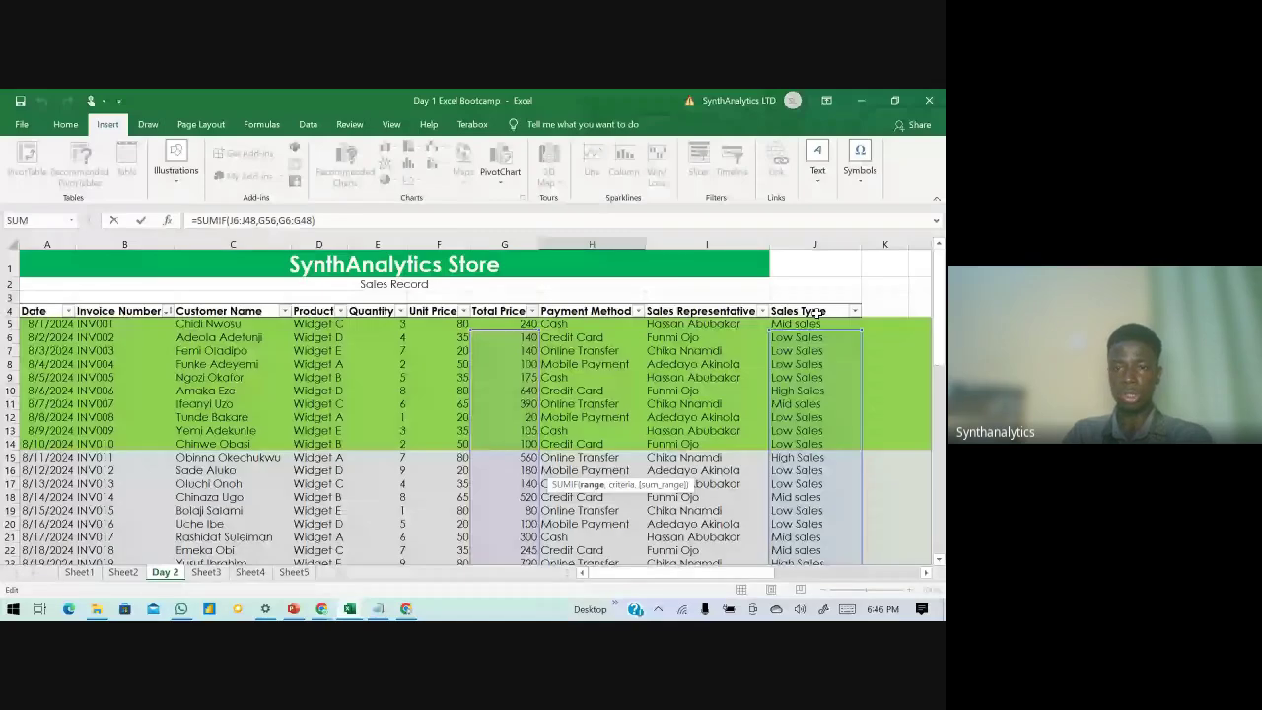
- Examine which sales table rows the relative ranges of the SUMIF formulas in H56 and H57 cover
key("Return")
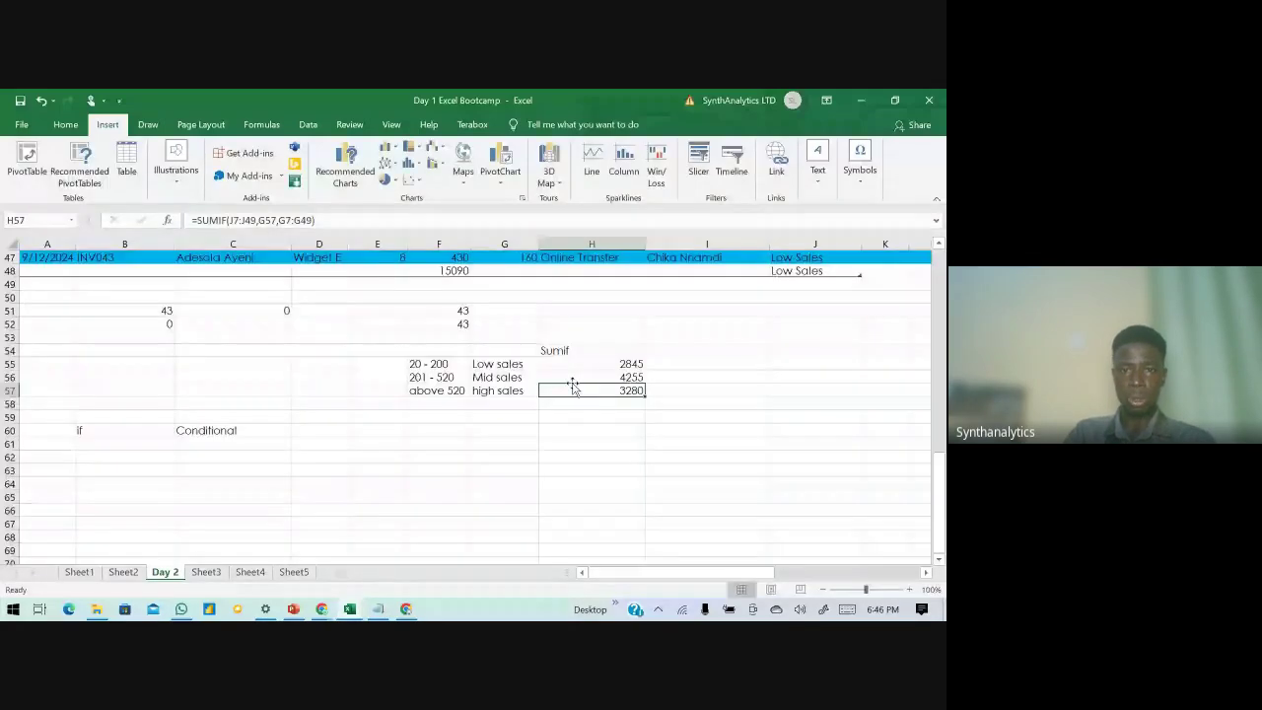
double_click(573, 388)
scroll(690, 345, "up", 15)
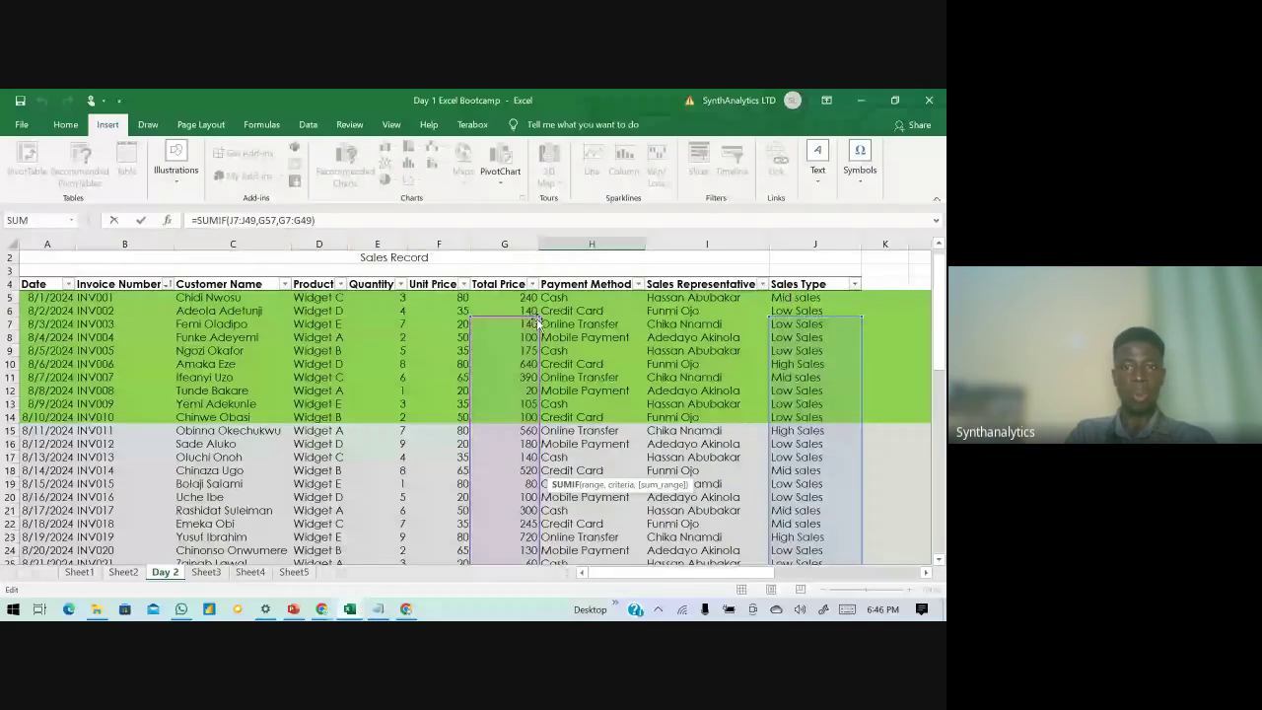
scroll(537, 320, "down", 15)
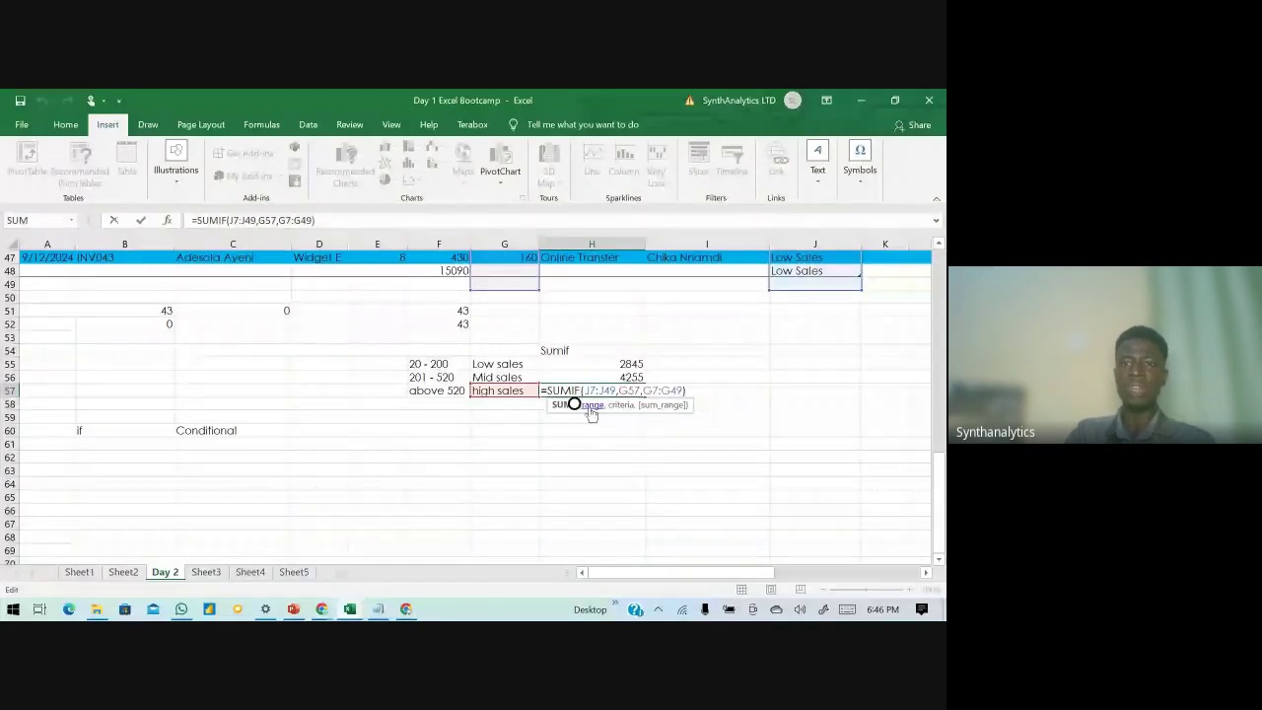
left_click(591, 406)
scroll(784, 288, "up", 5)
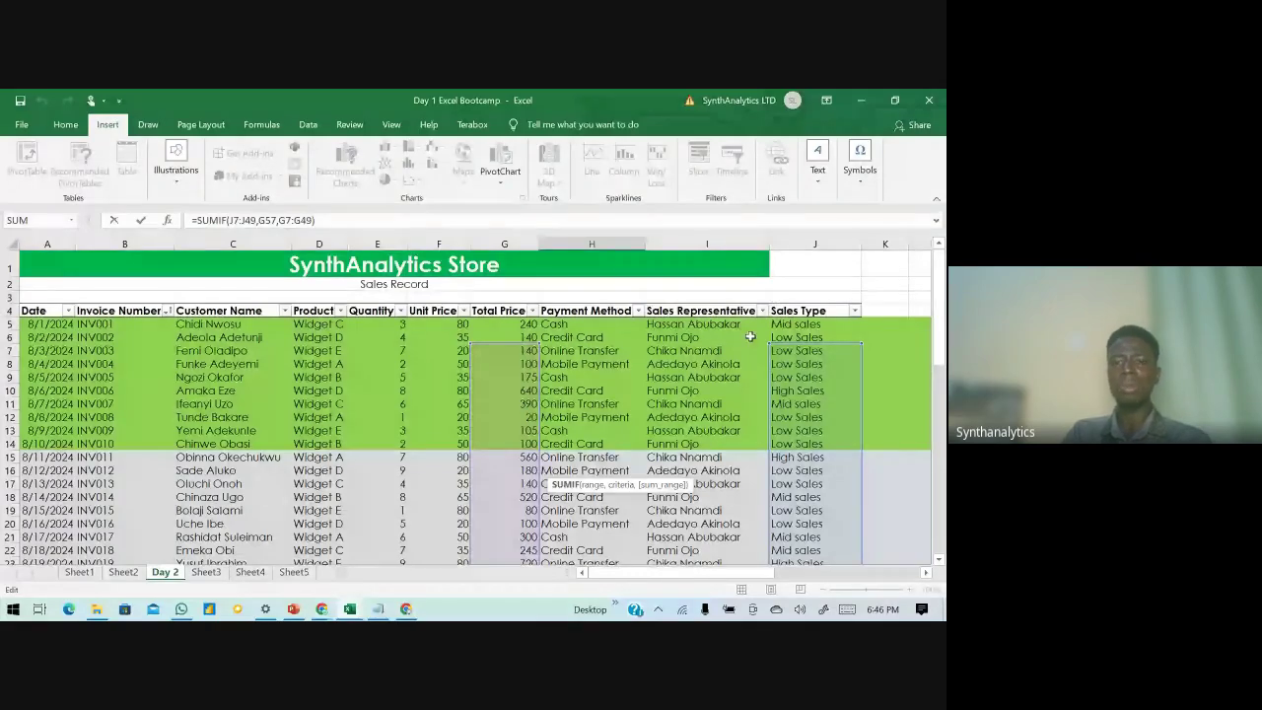
key("Return")
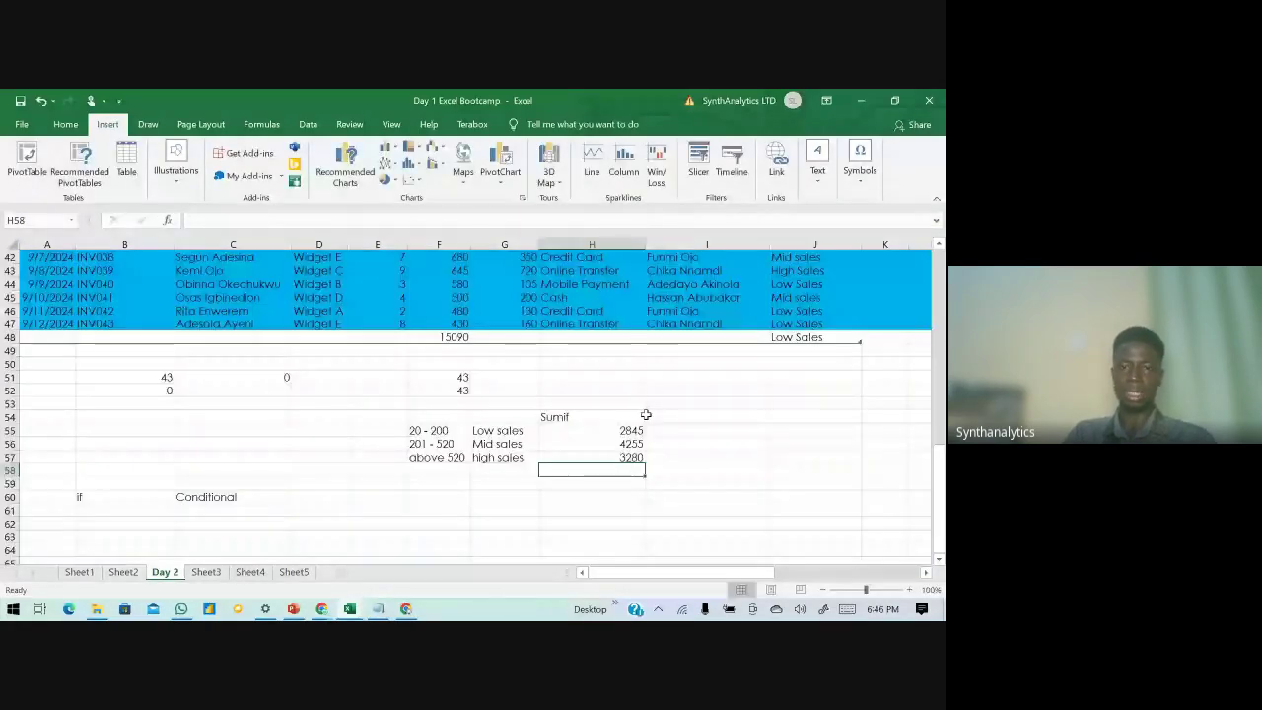
- Undo the SUMIF fill in H56:H57 and make the criteria range in H55 absolute as $J$5:$J$47
key("ctrl+z")
key("ctrl+z")
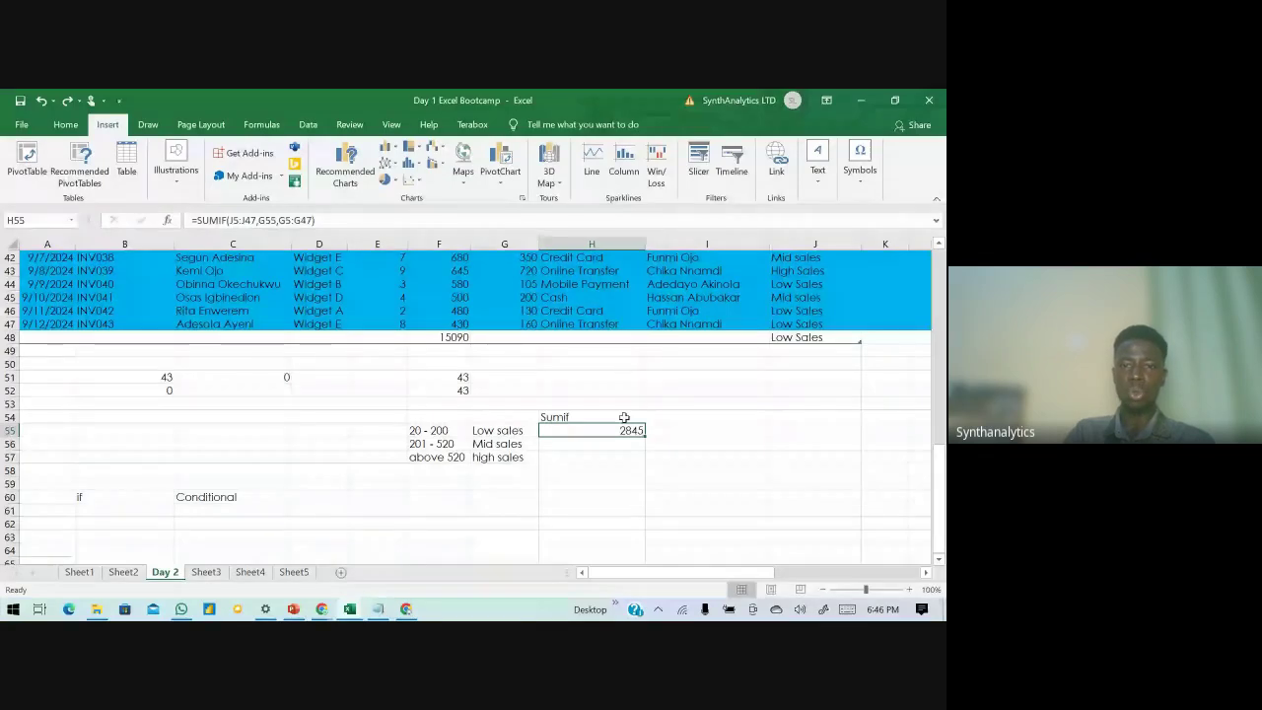
double_click(592, 431)
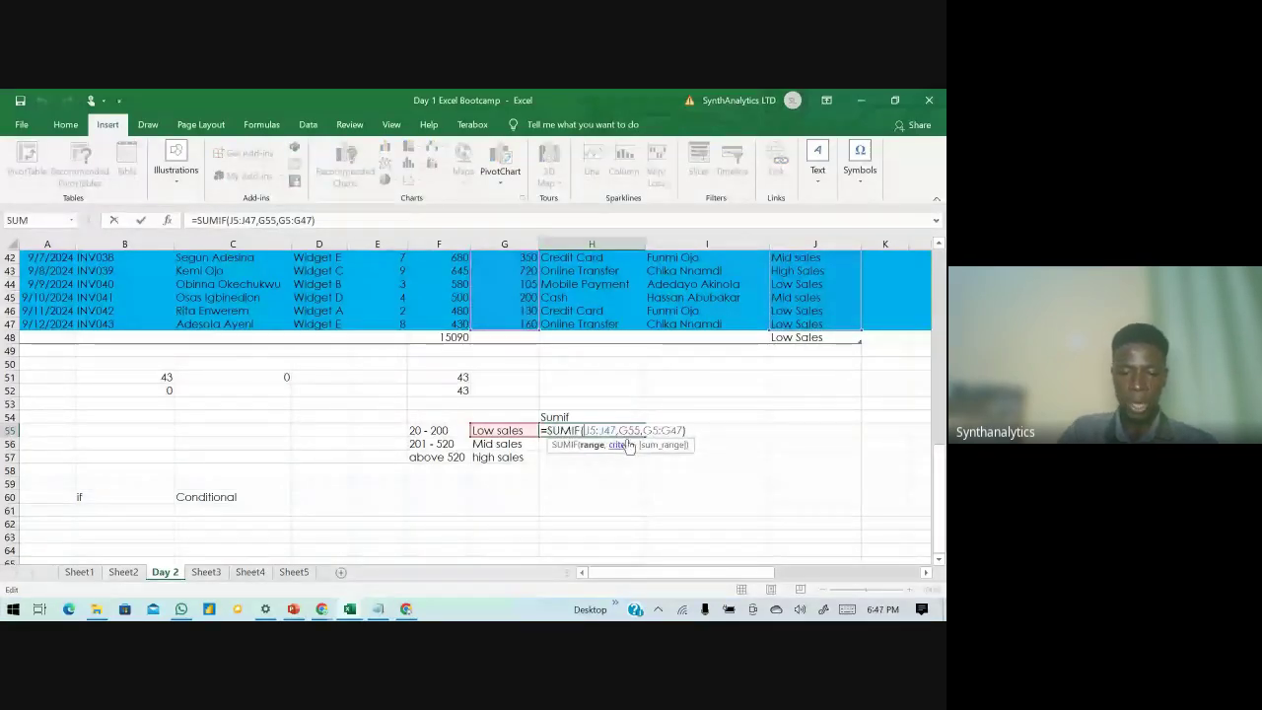
key("F4")
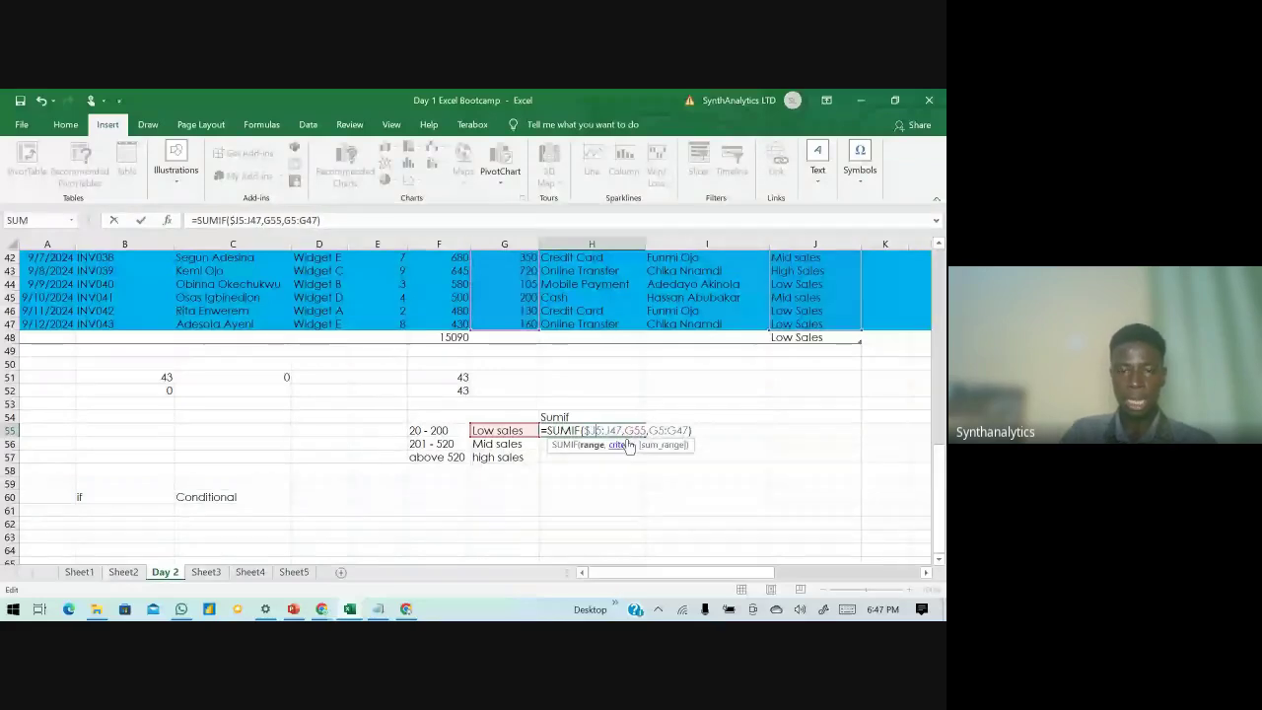
type("$J")
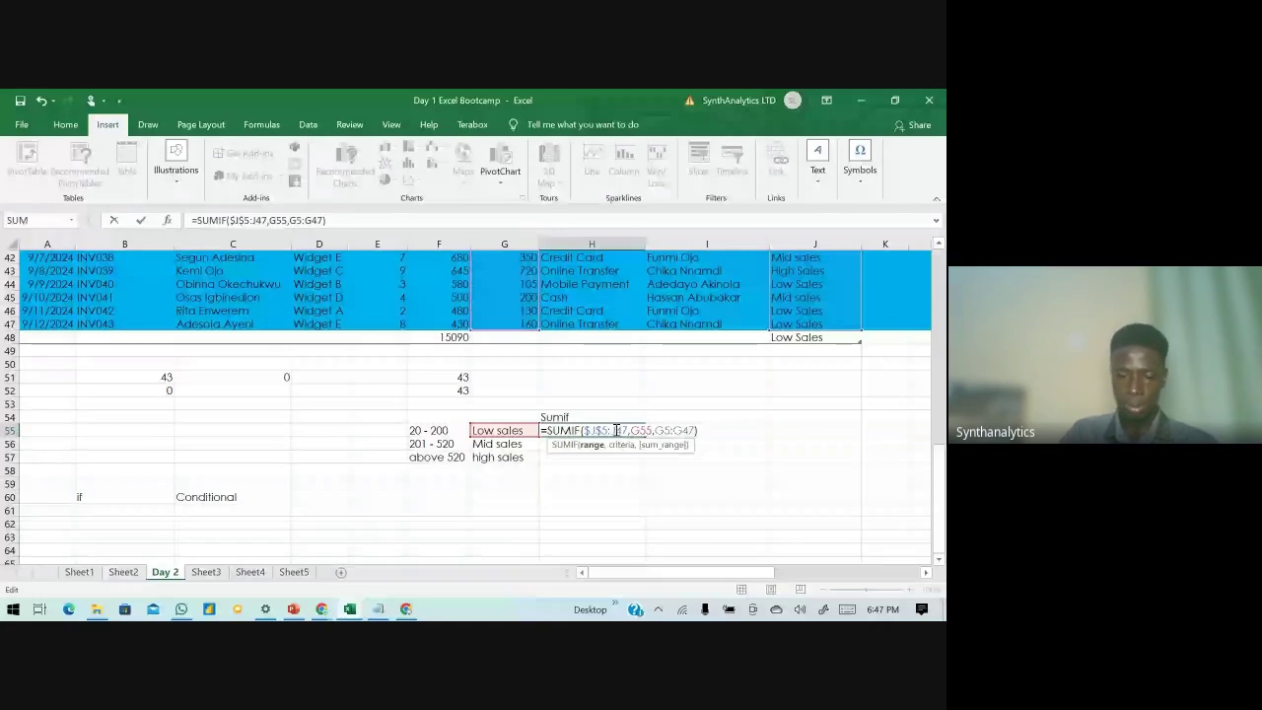
type("$5:")
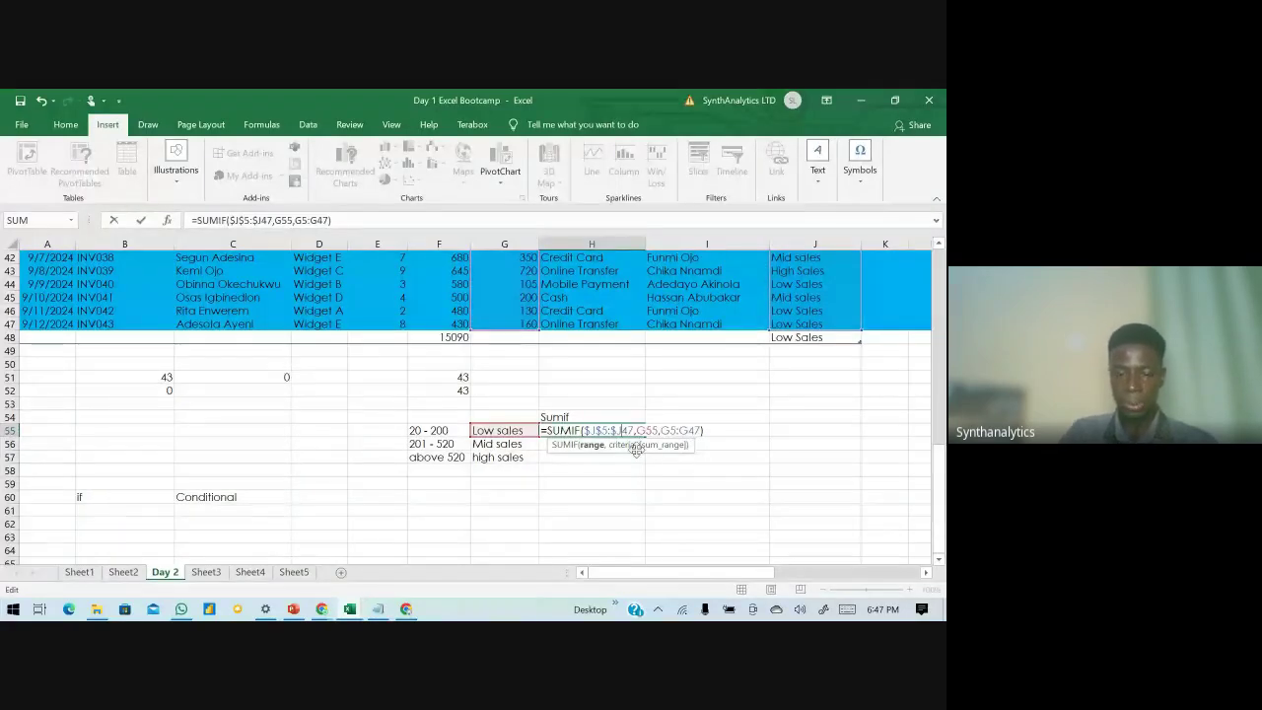
type("$")
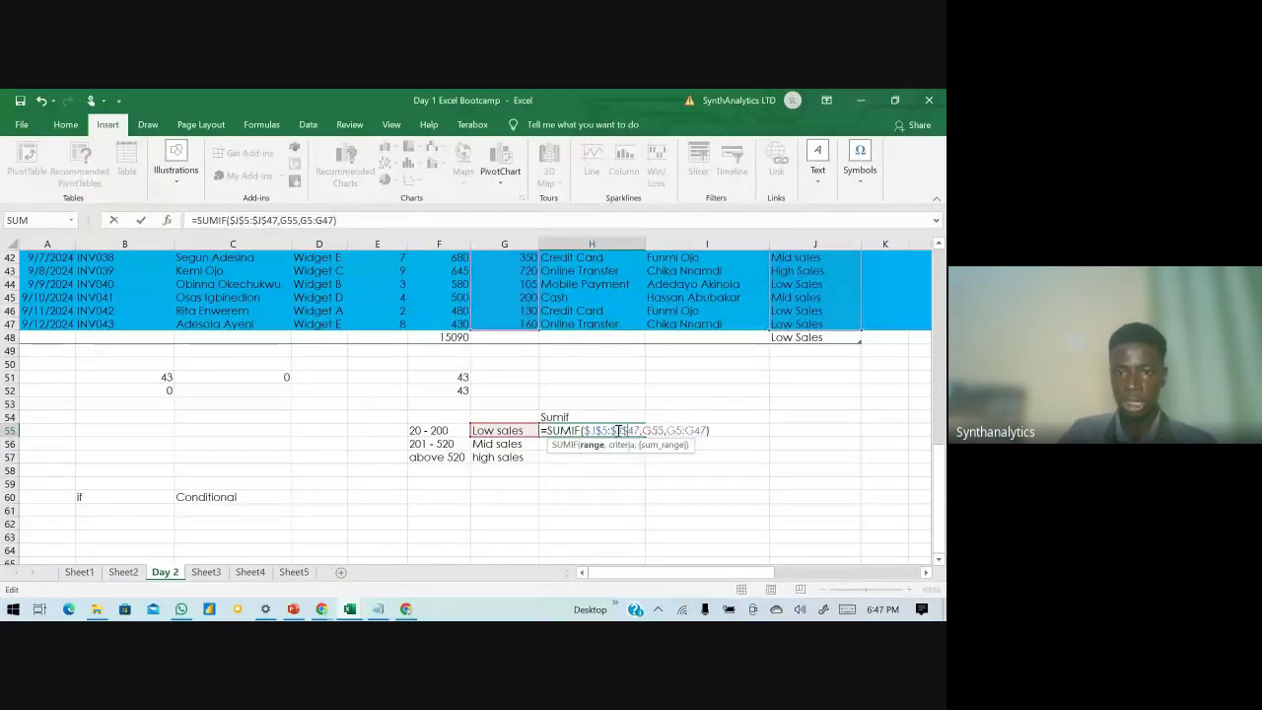
left_click(658, 431)
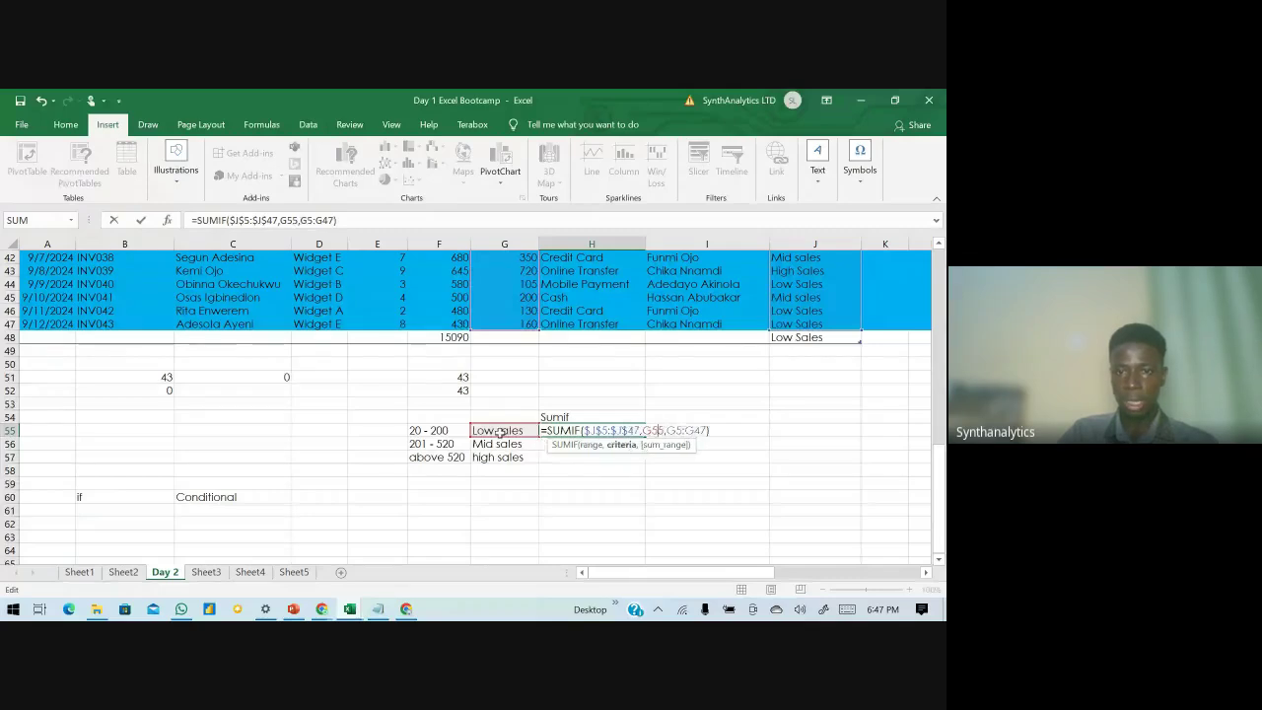
- Make the sum range in H55 absolute as $G$5:$G$47 and fill the SUMIF formula down to H57
left_click(666, 430)
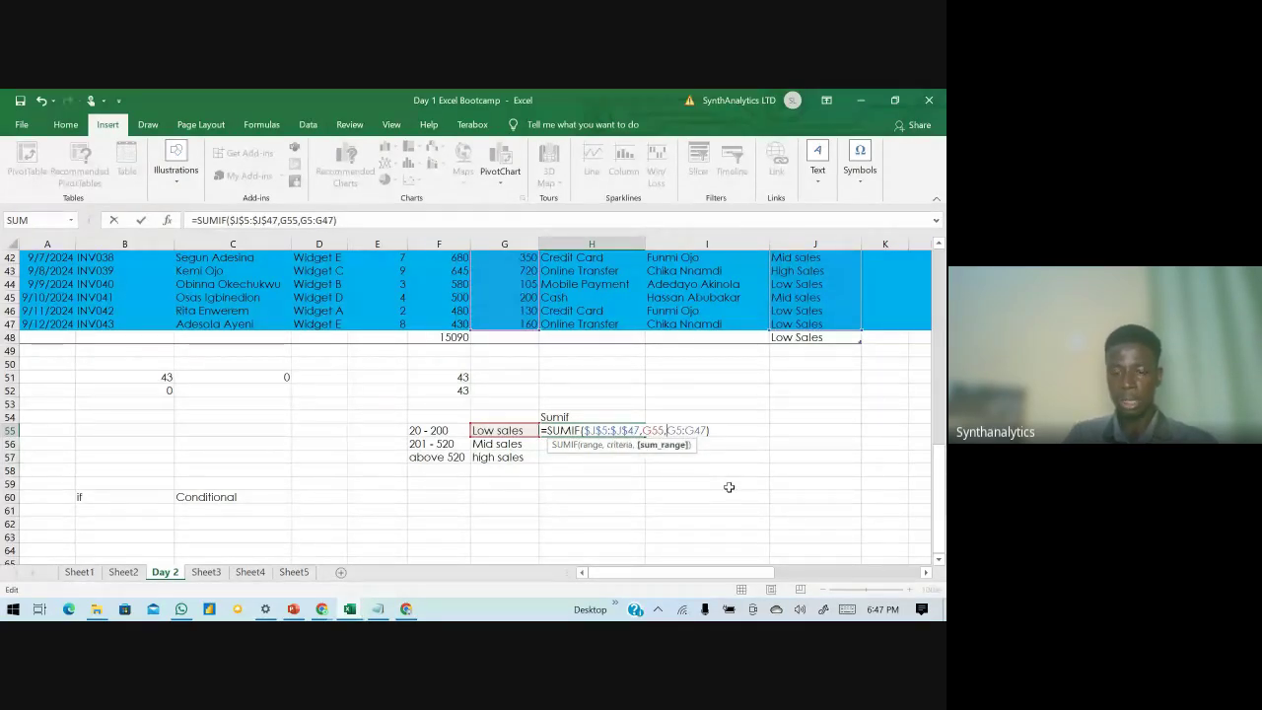
type("$J")
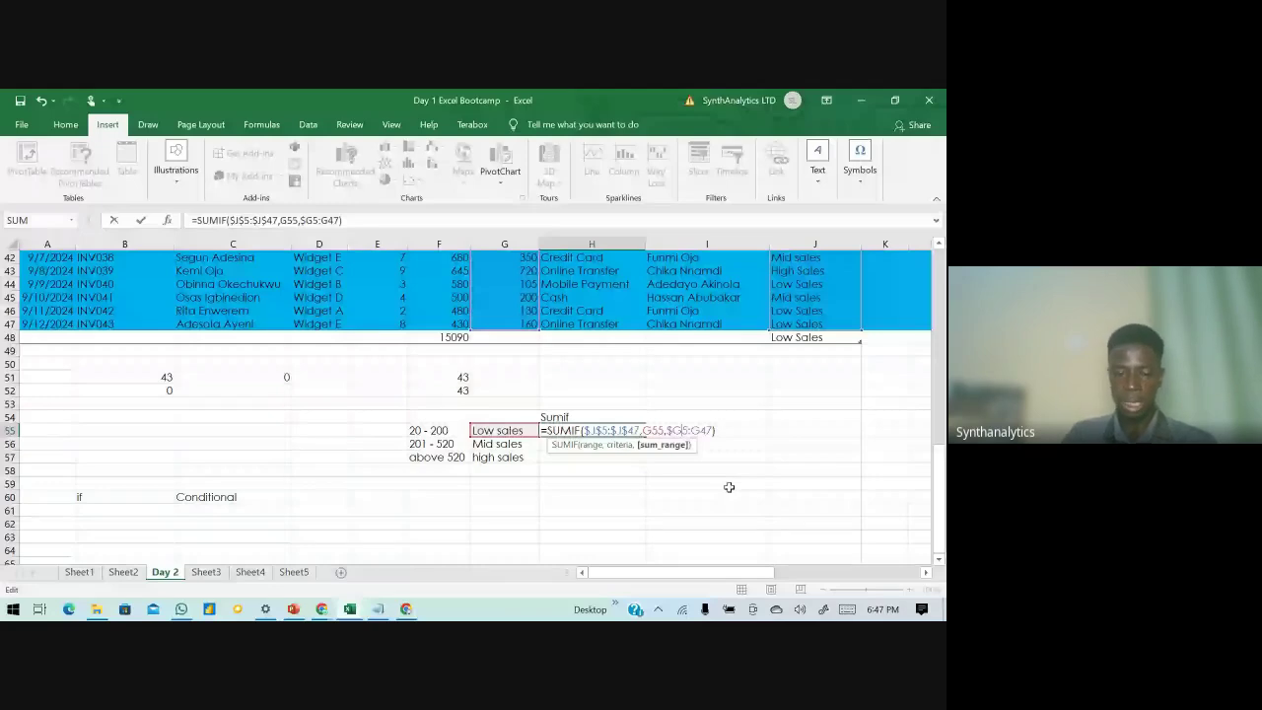
type("$")
key("Right")
key("Right")
type("$")
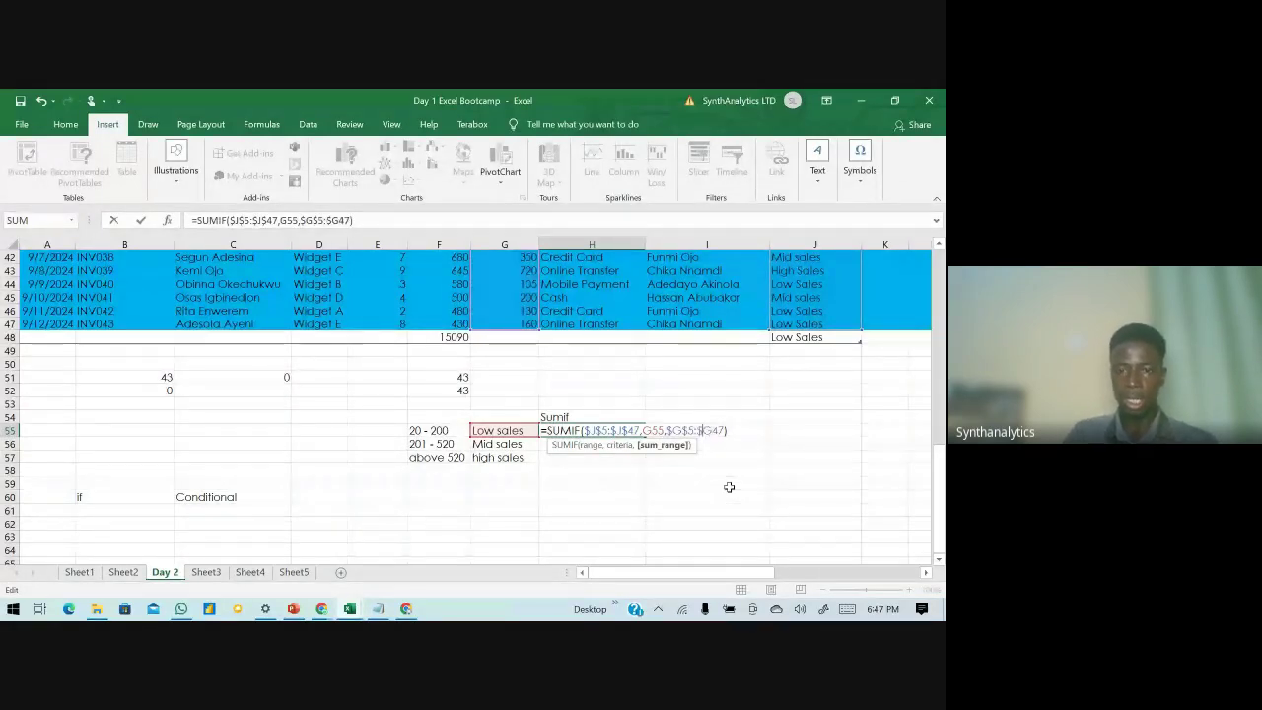
key("Right")
type("$")
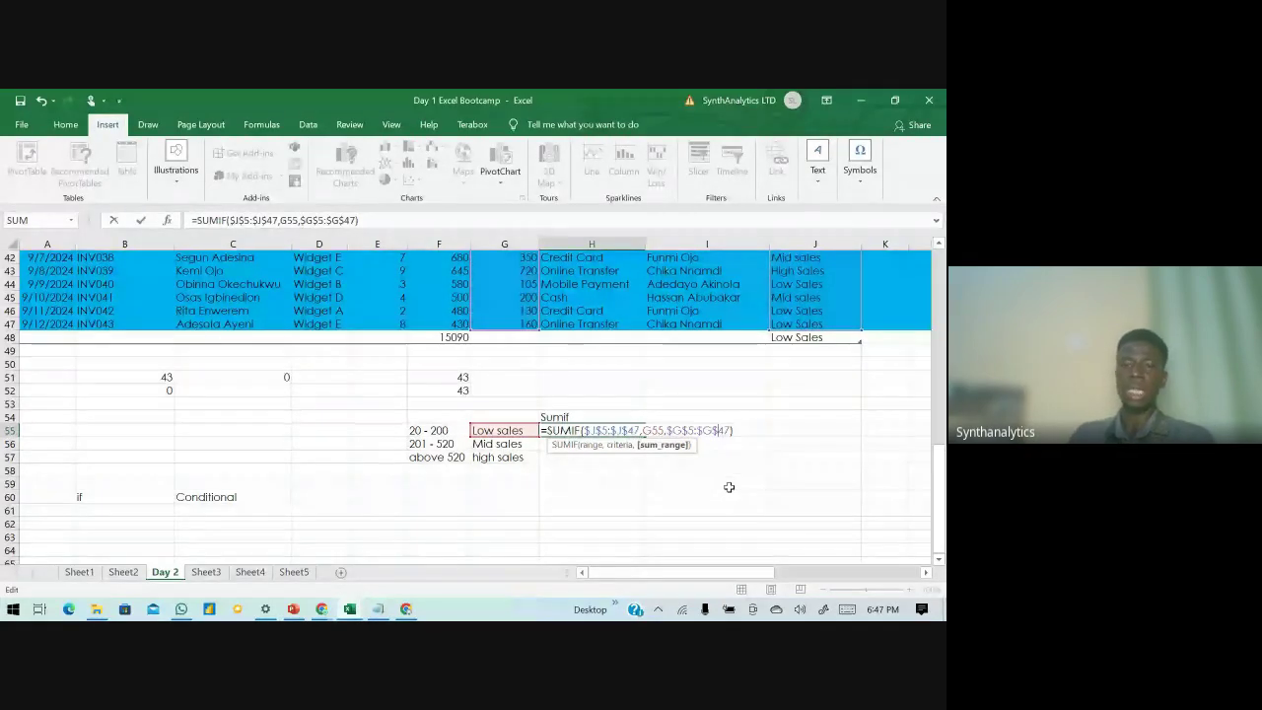
key("Return")
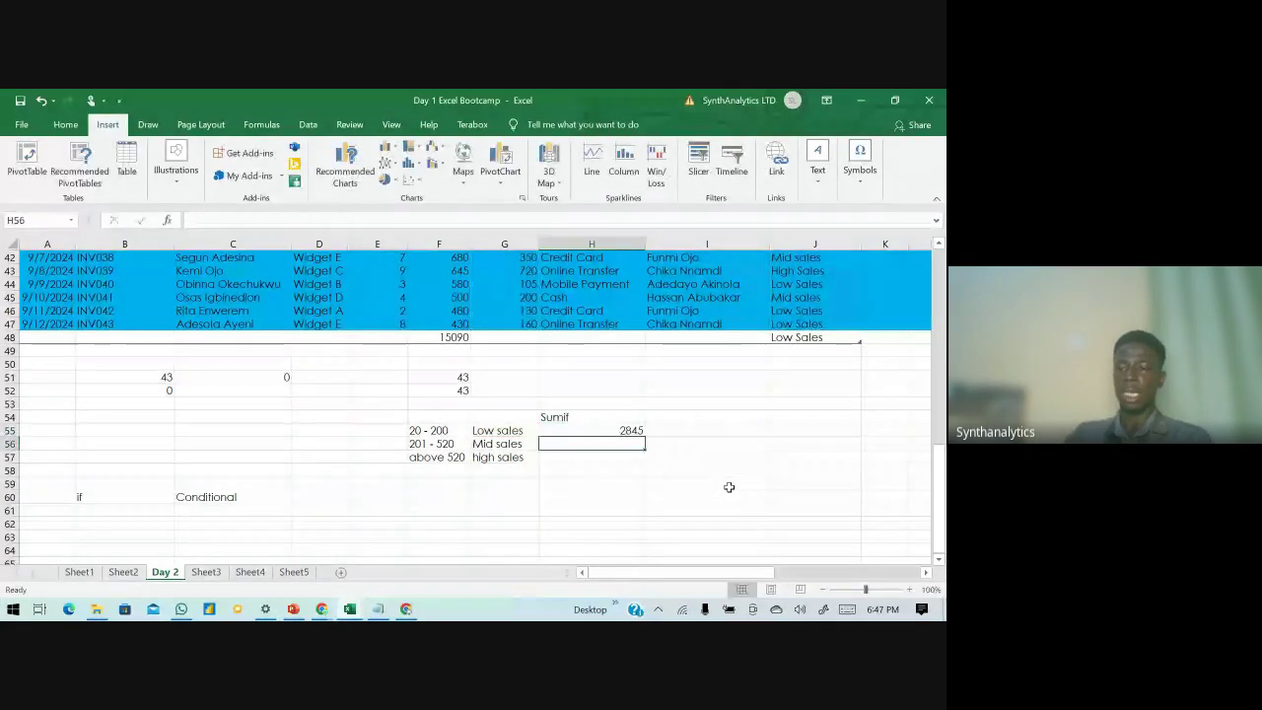
left_click(629, 430)
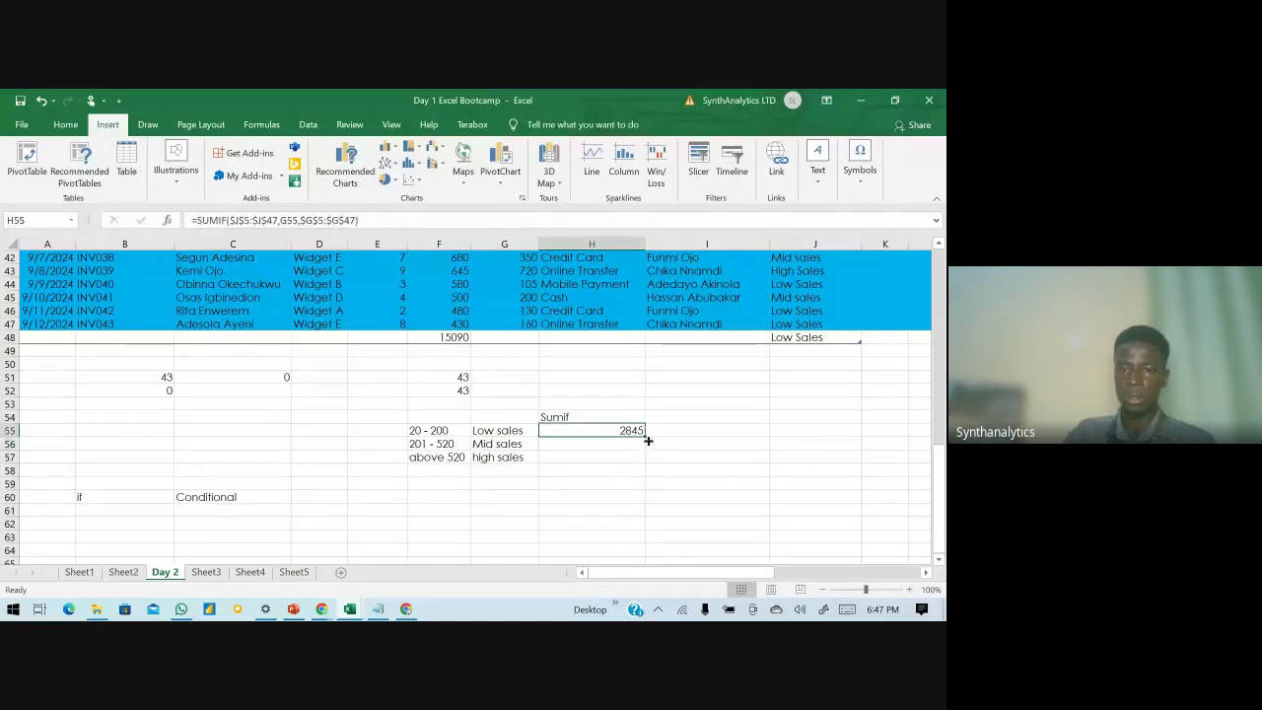
left_click_drag(644, 440, 649, 461)
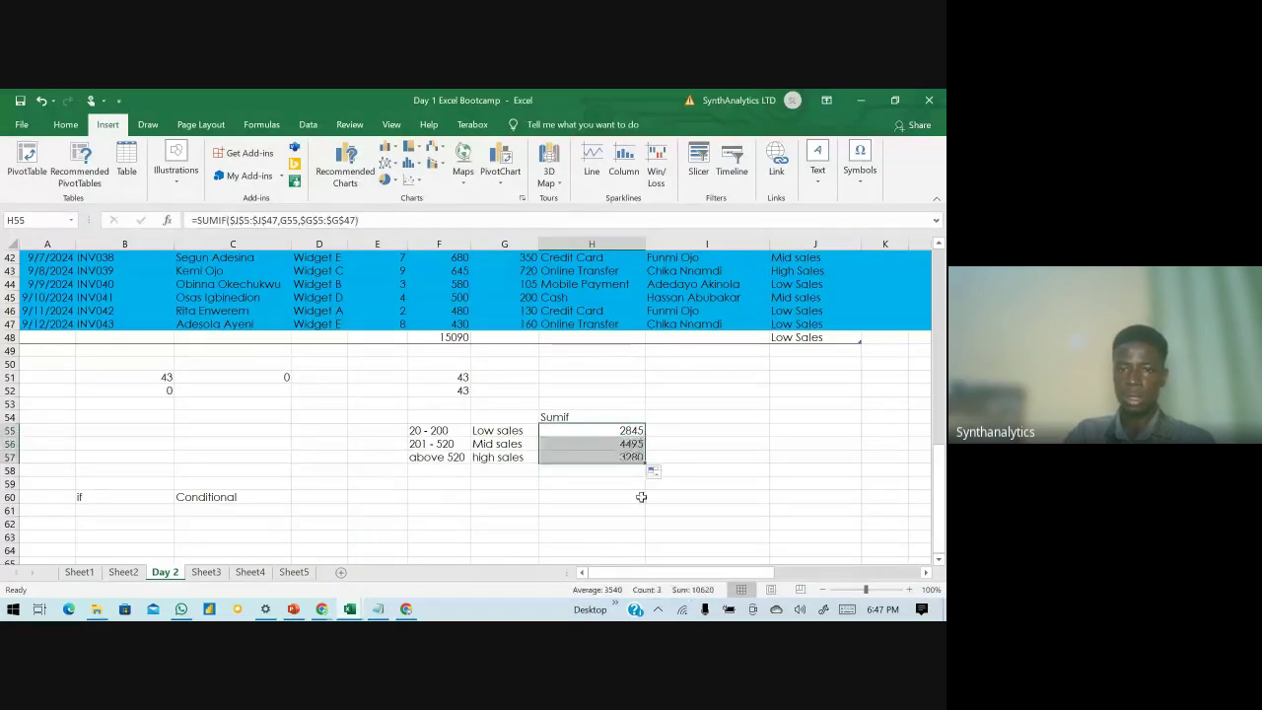
- Check which Total Price and Sales Type rows the filled SUMIF formulas in H56 and H57 reference
left_click(609, 443)
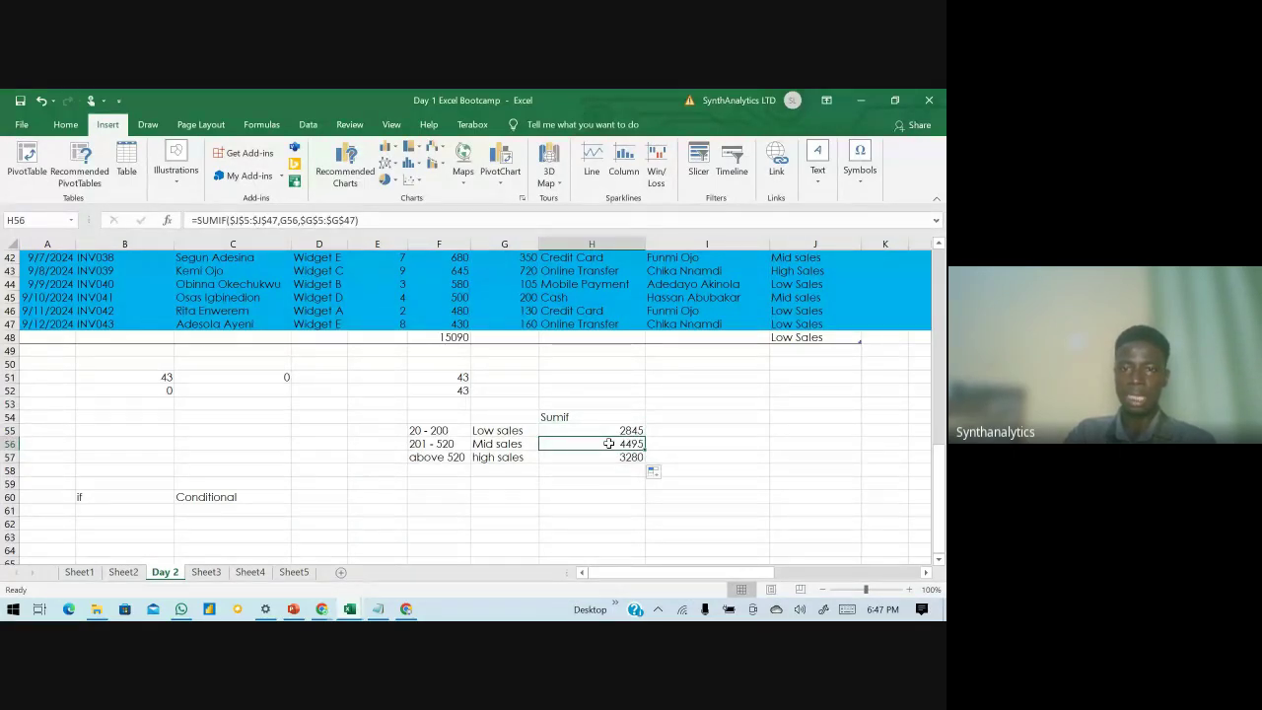
double_click(609, 443)
scroll(787, 328, "up", 12)
scroll(786, 329, "up", 2)
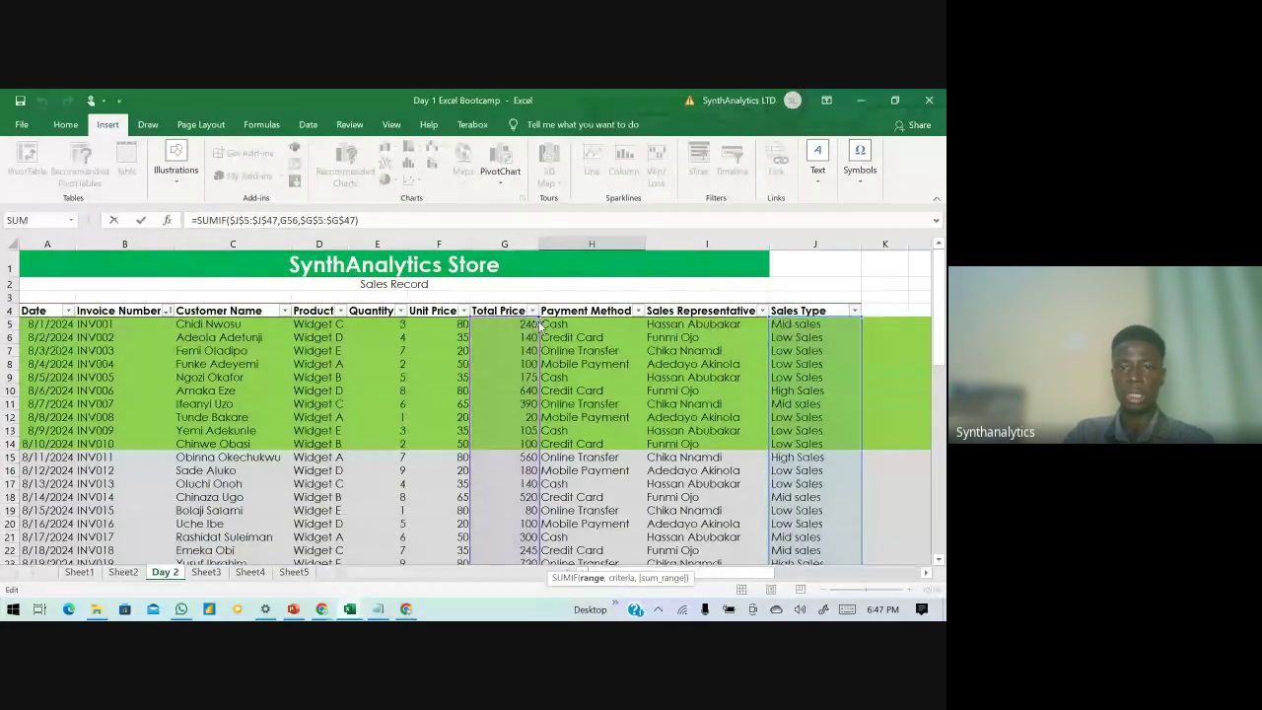
key("Return")
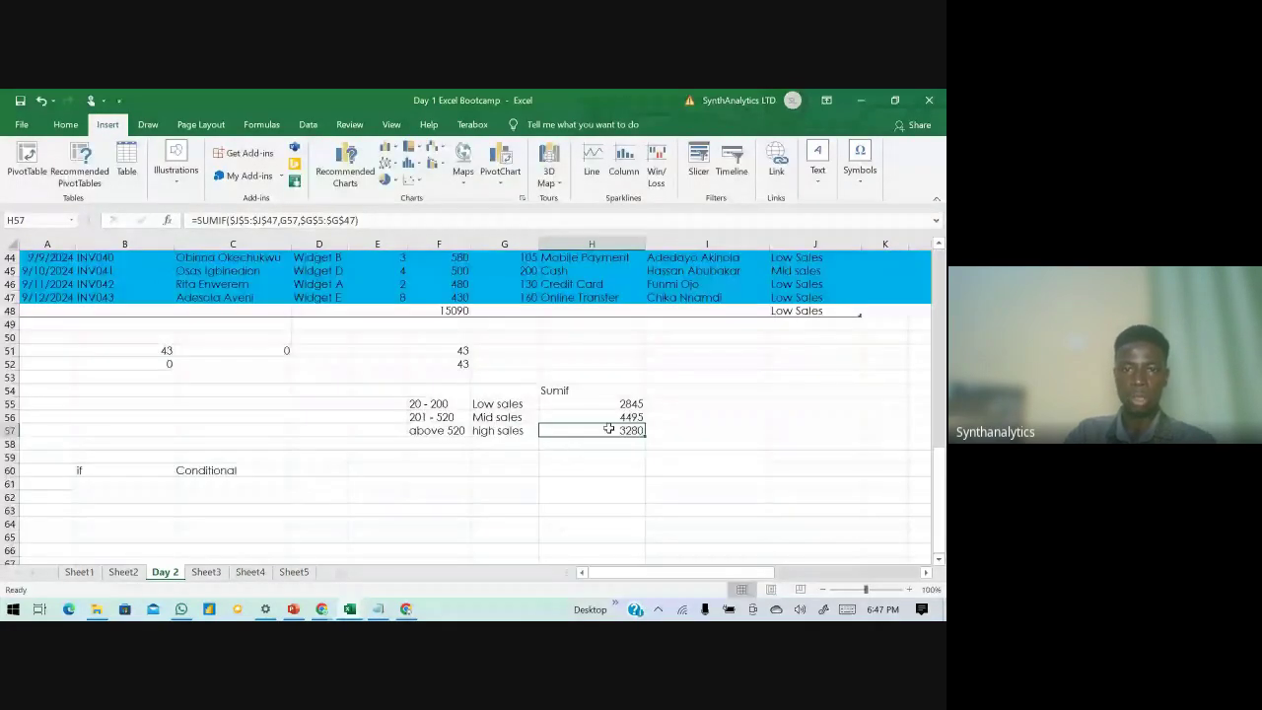
double_click(608, 429)
scroll(700, 364, "up", 11)
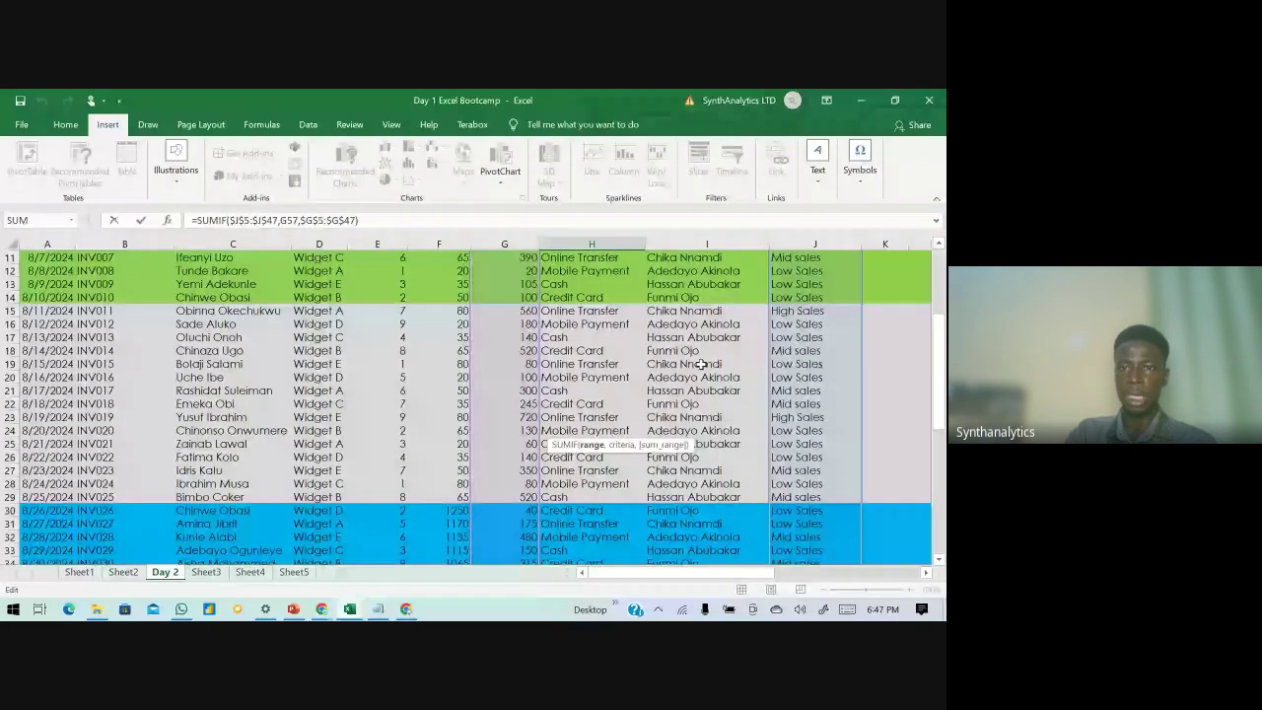
scroll(700, 364, "up", 3)
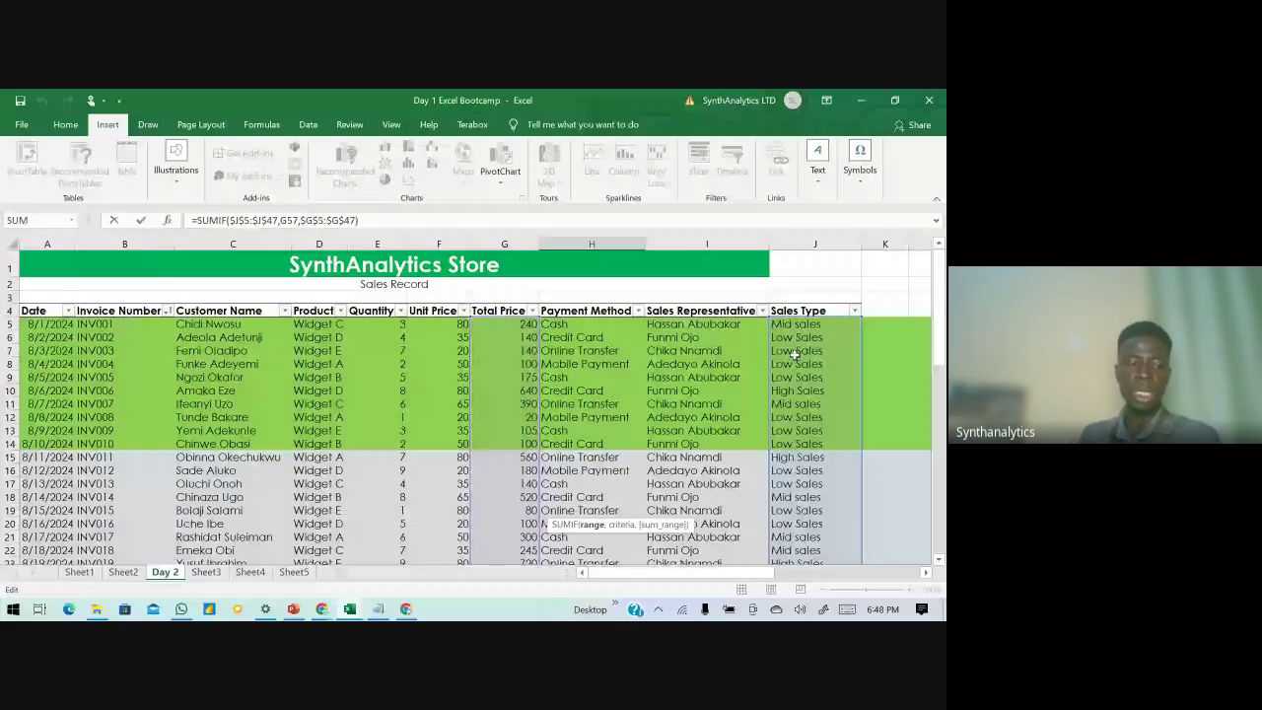
key("Return")
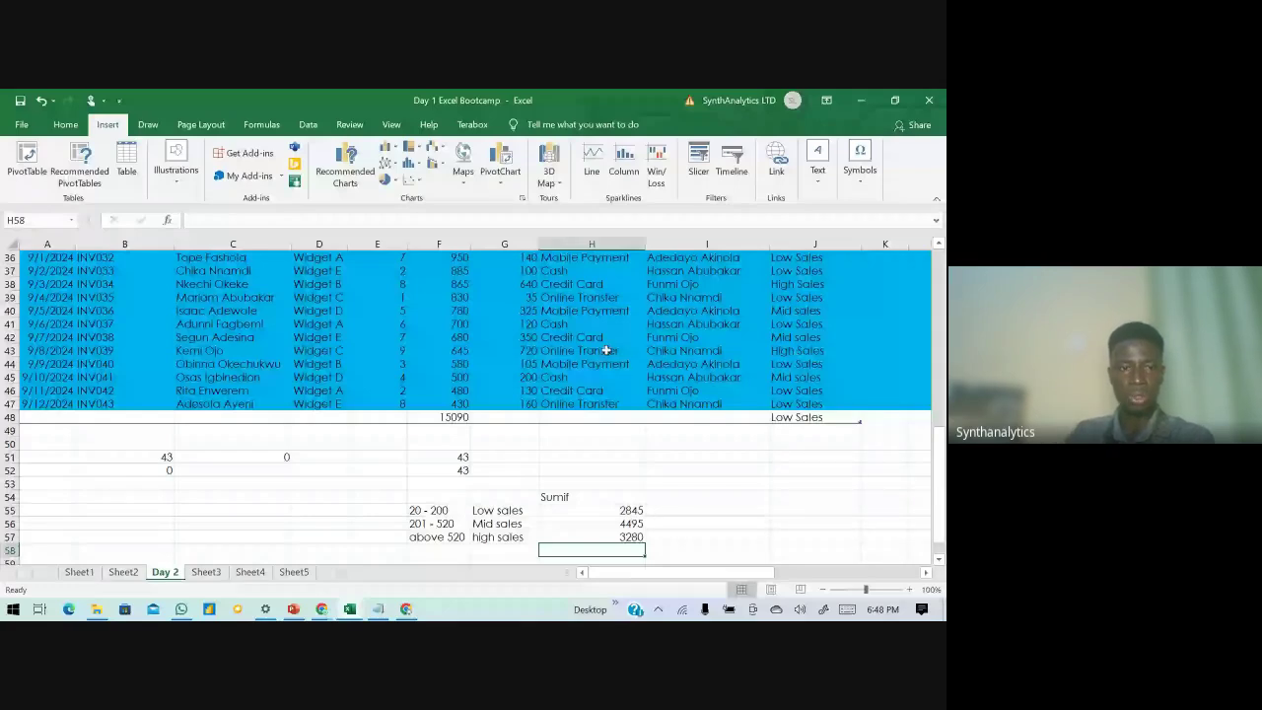
- Review the Invoice Number column of the sales table from its first record downward
scroll(183, 365, "up", 4)
scroll(168, 365, "up", 8)
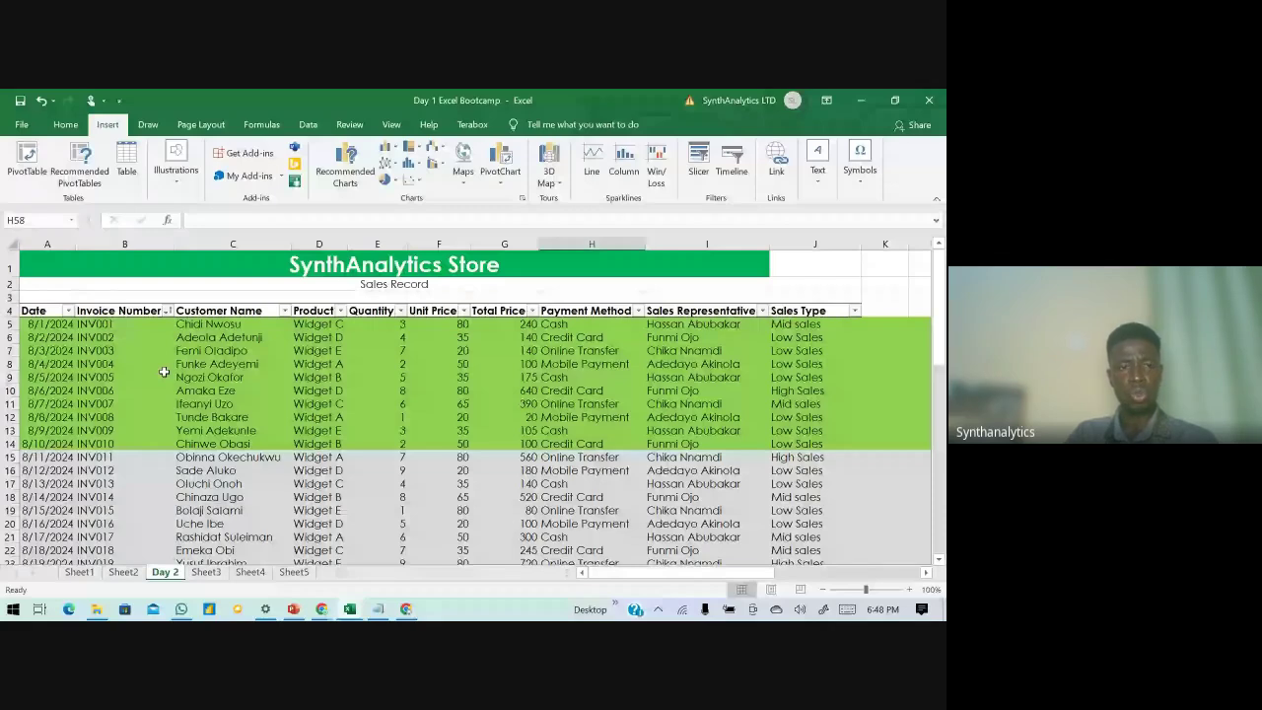
left_click_drag(108, 323, 90, 537)
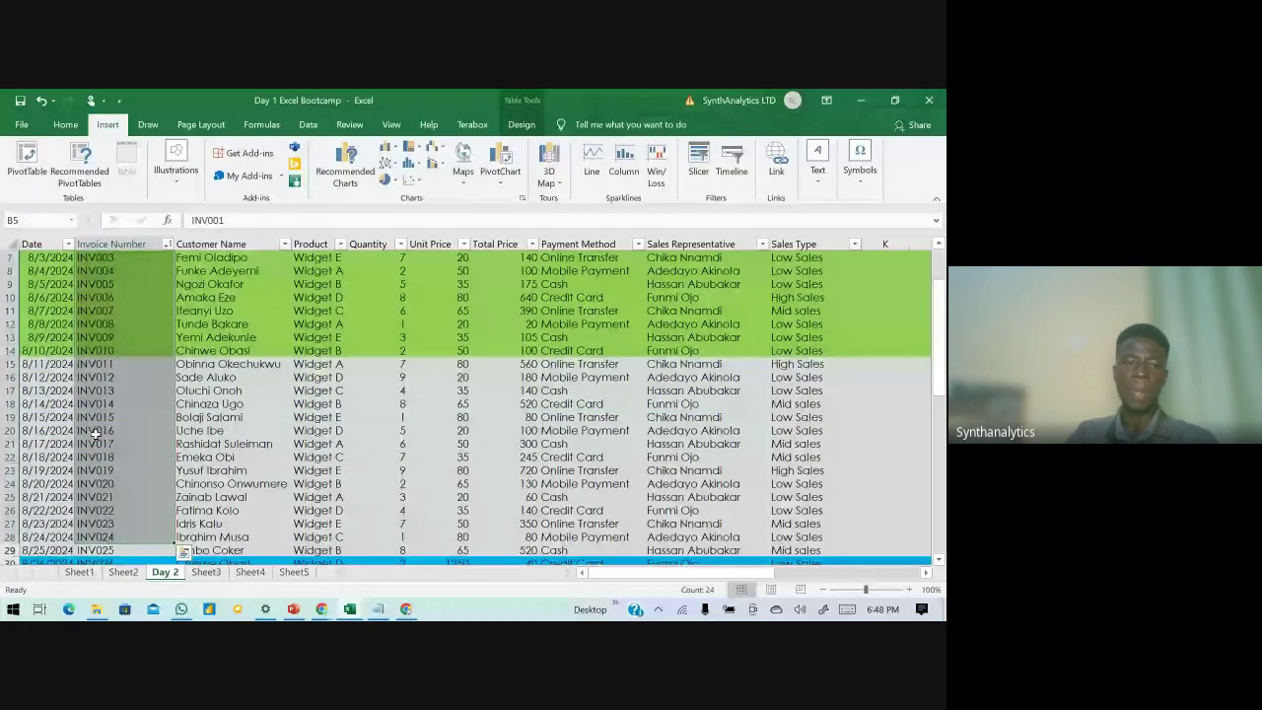
scroll(96, 431, "up", 3)
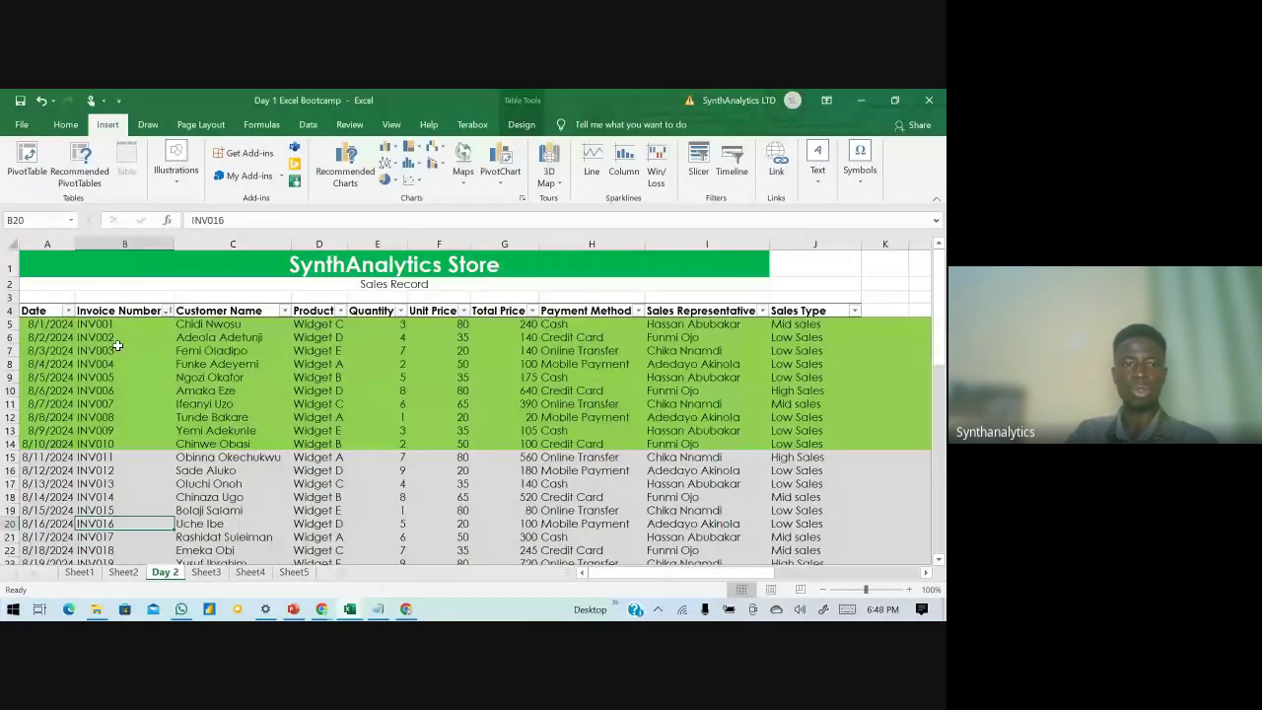
left_click(109, 325)
left_click_drag(114, 328, 108, 547)
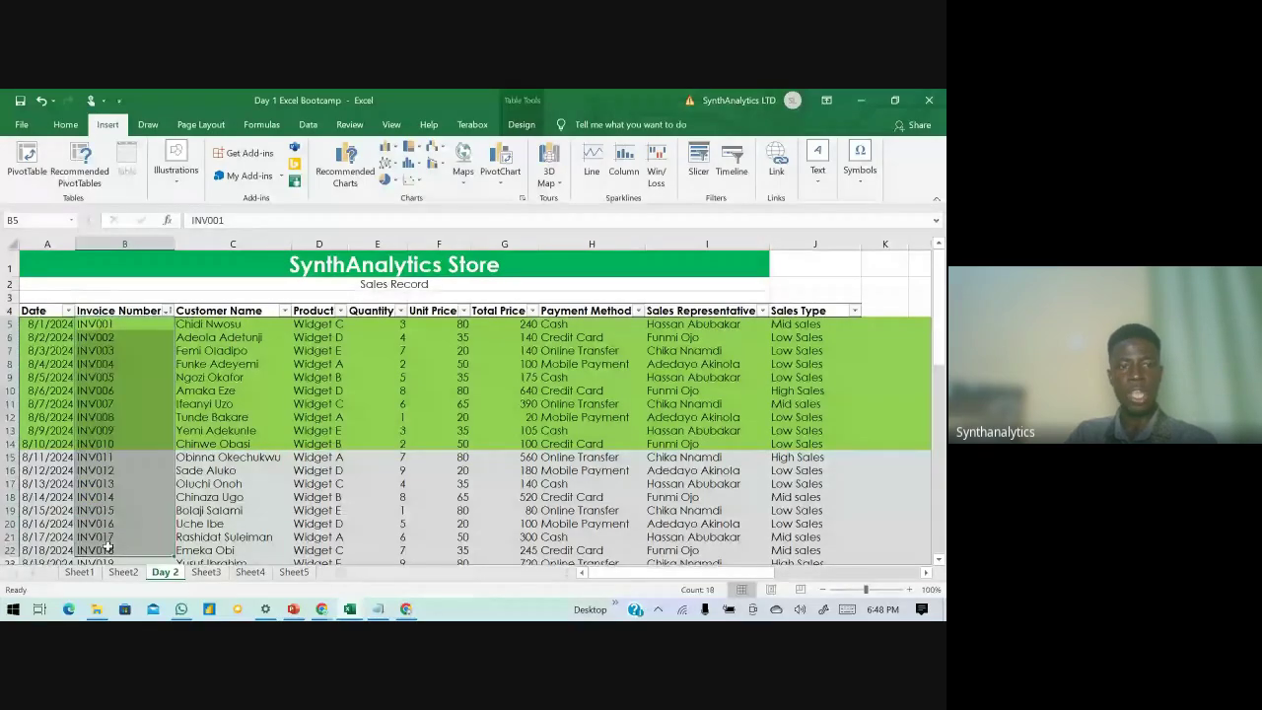
left_click_drag(109, 329, 124, 532)
left_click(115, 481)
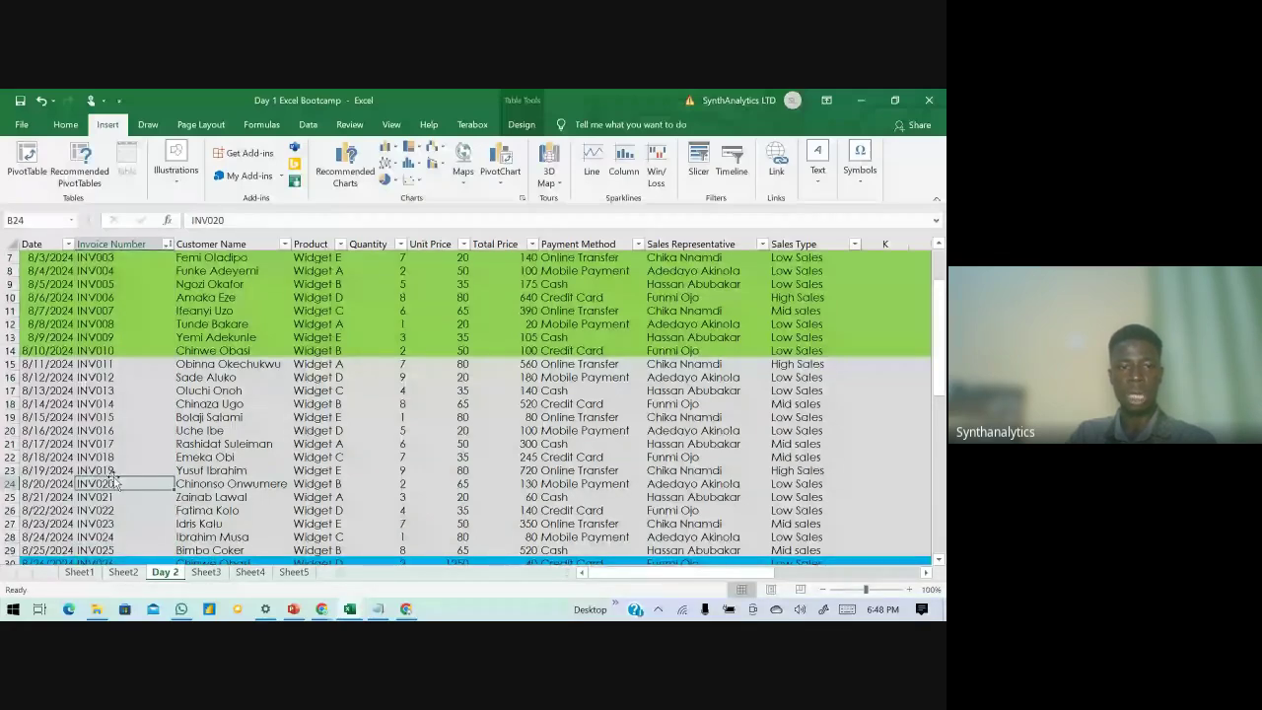
- View the PivotTables and the product totals chart on Sheet2, and return to the Day 2 sheet
key("ctrl+Page_Up")
left_click(112, 514)
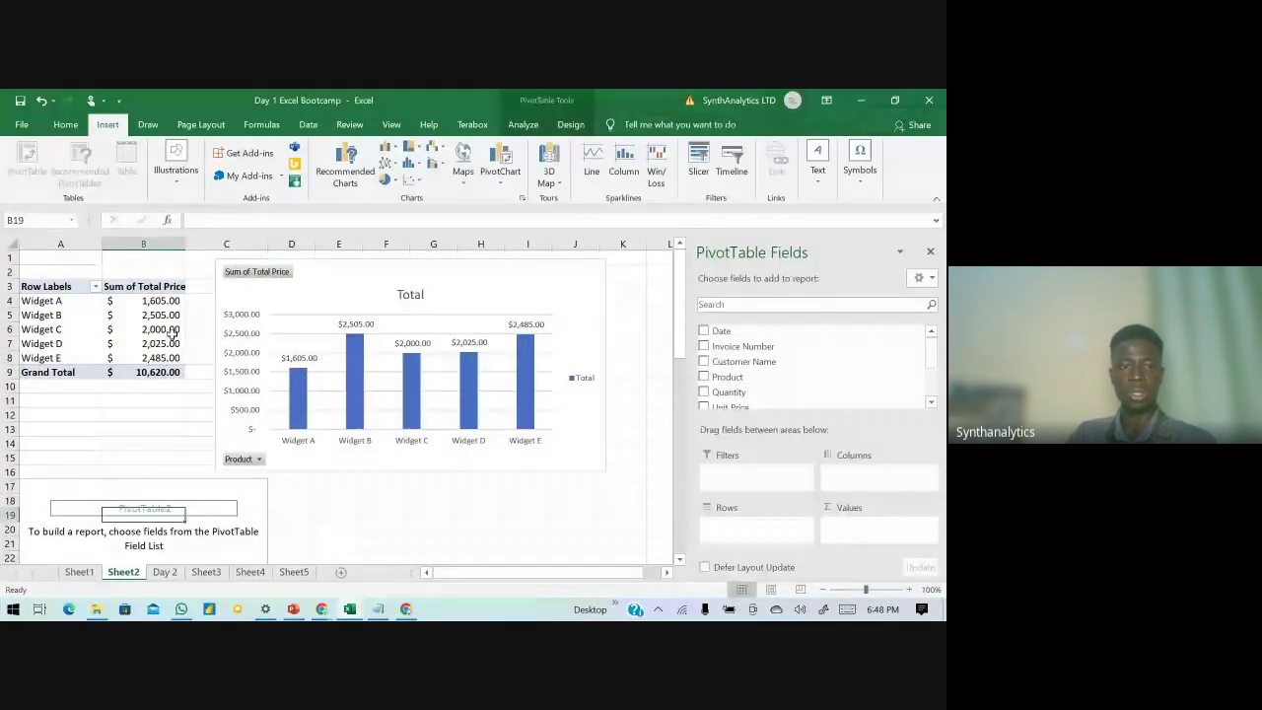
scroll(138, 450, "down", 2)
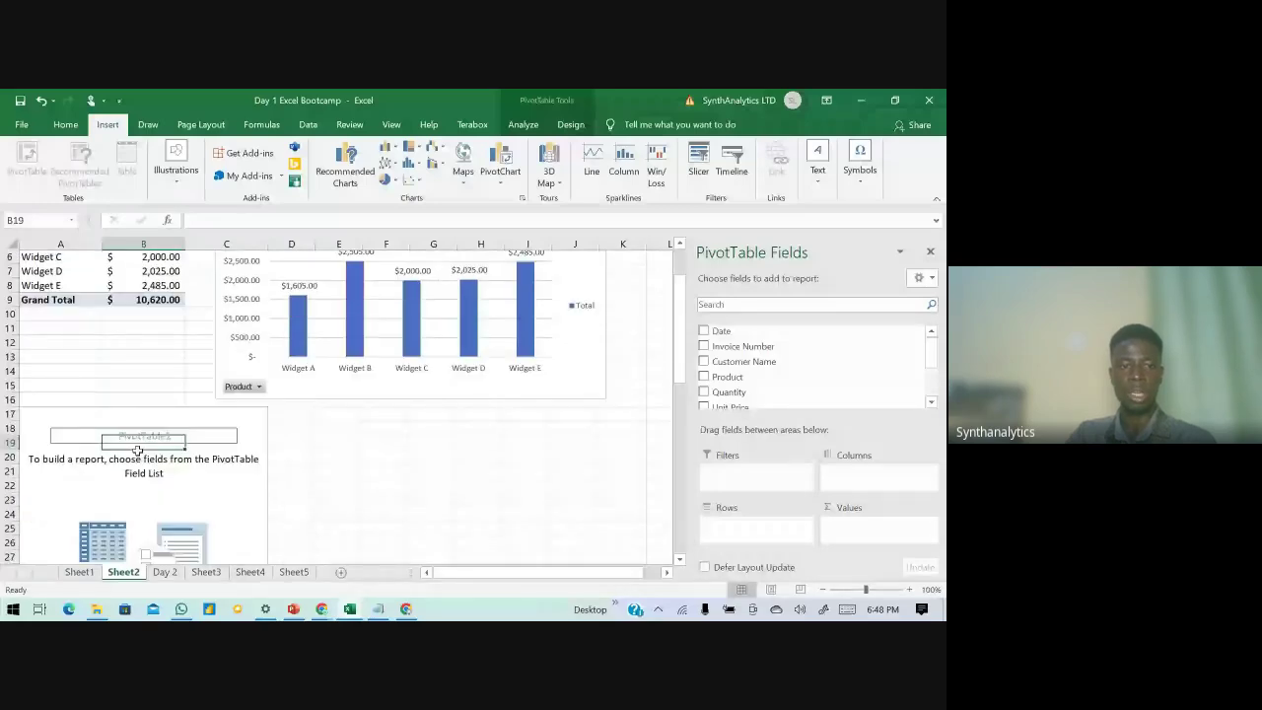
scroll(138, 451, "down", 1)
left_click(163, 572)
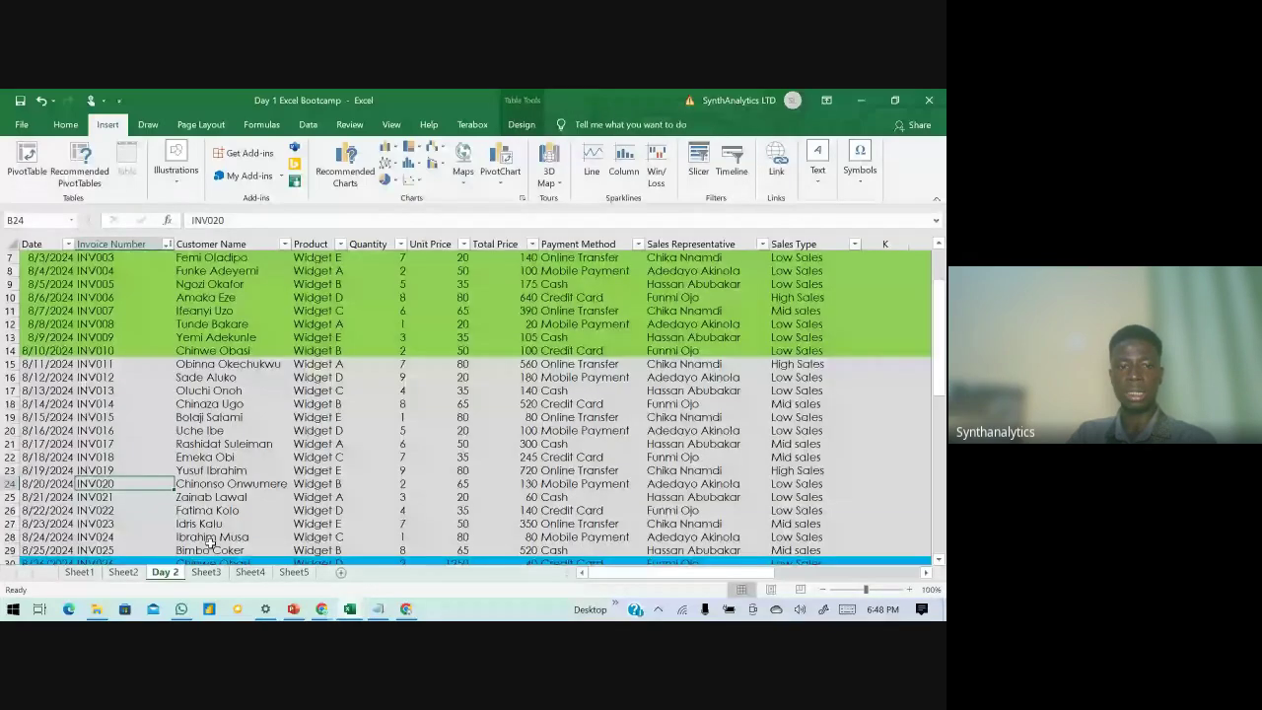
- Create a PivotTable from Table2, the sales table on the Day 2 sheet, placed in the existing worksheet at Sheet2!$A$37
scroll(210, 542, "up", 2)
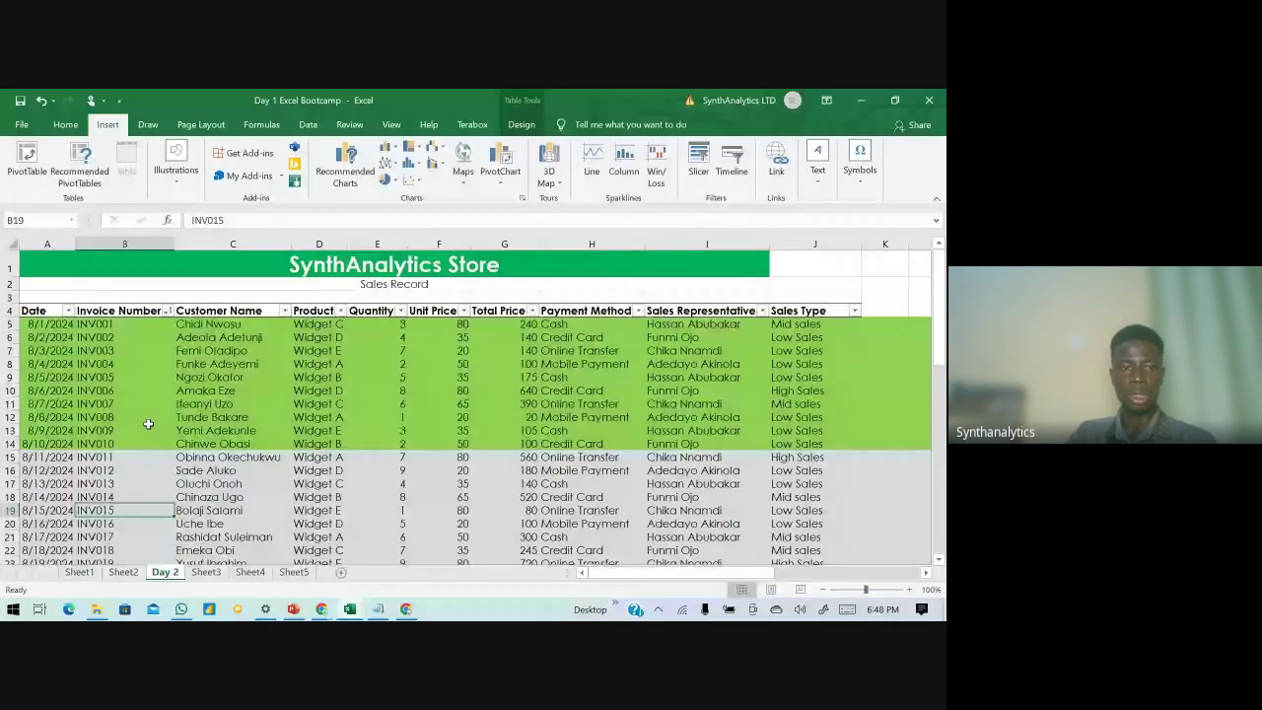
left_click(42, 311)
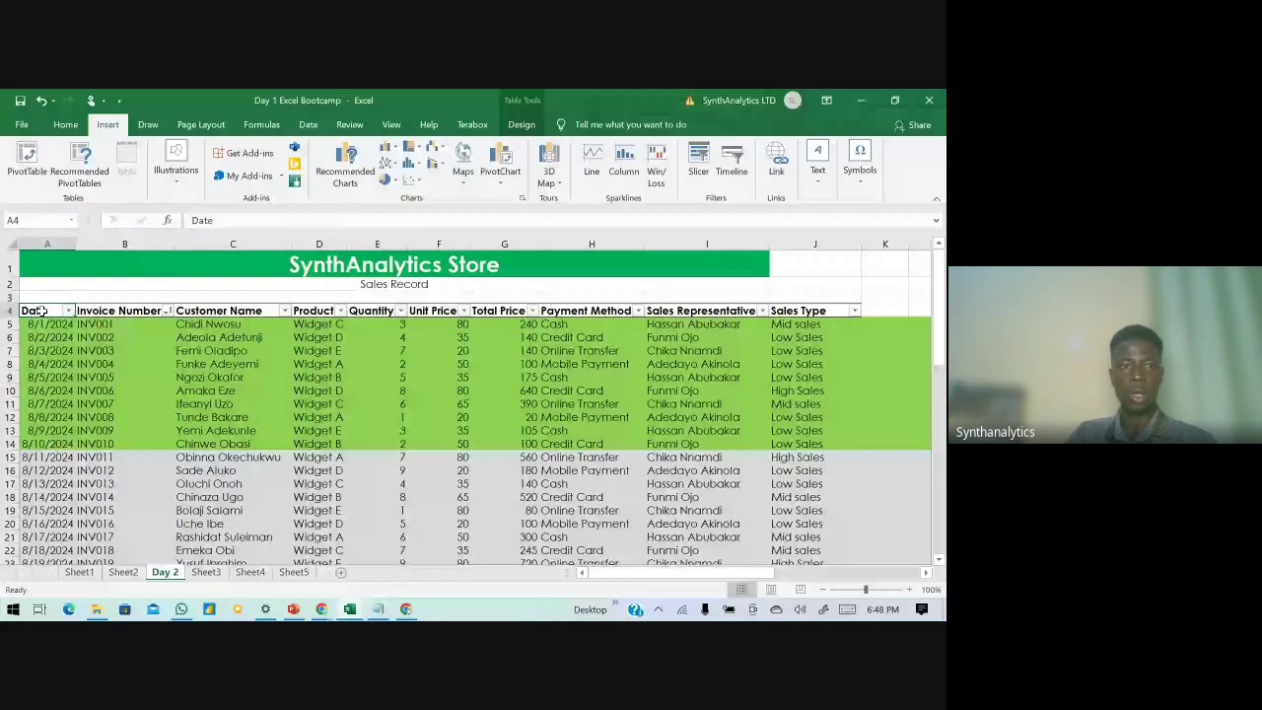
left_click(67, 125)
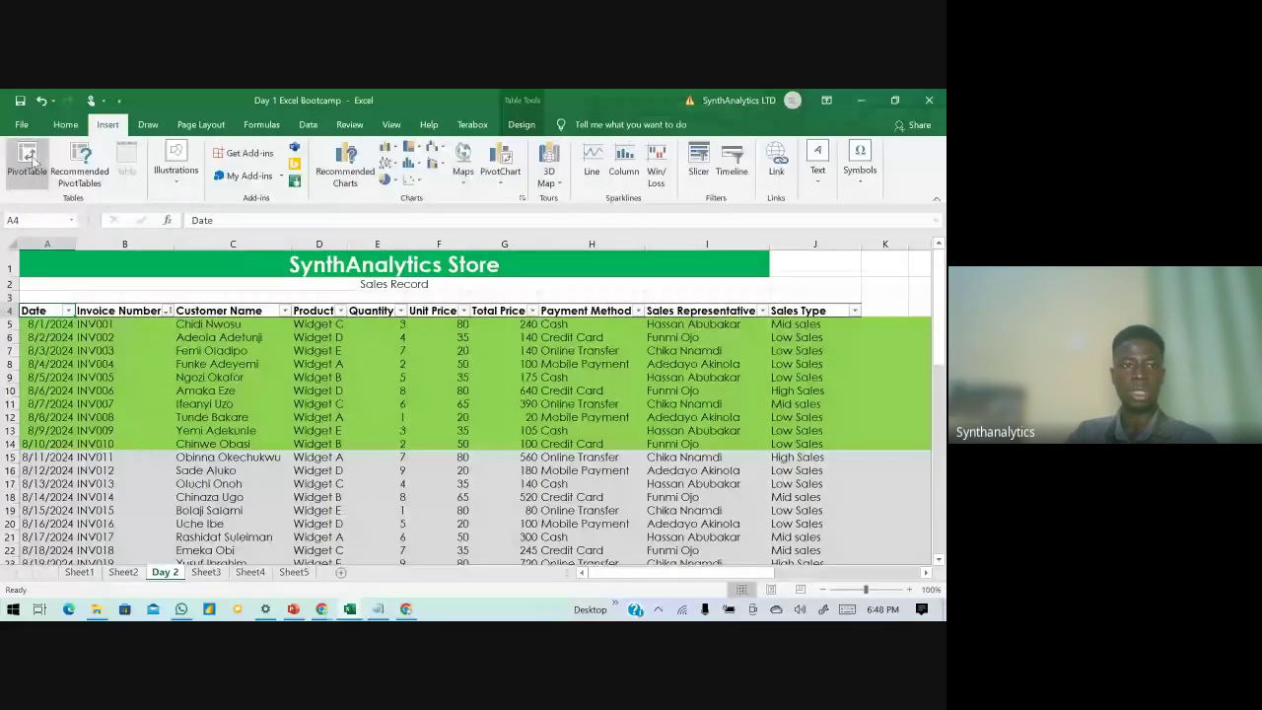
left_click(30, 160)
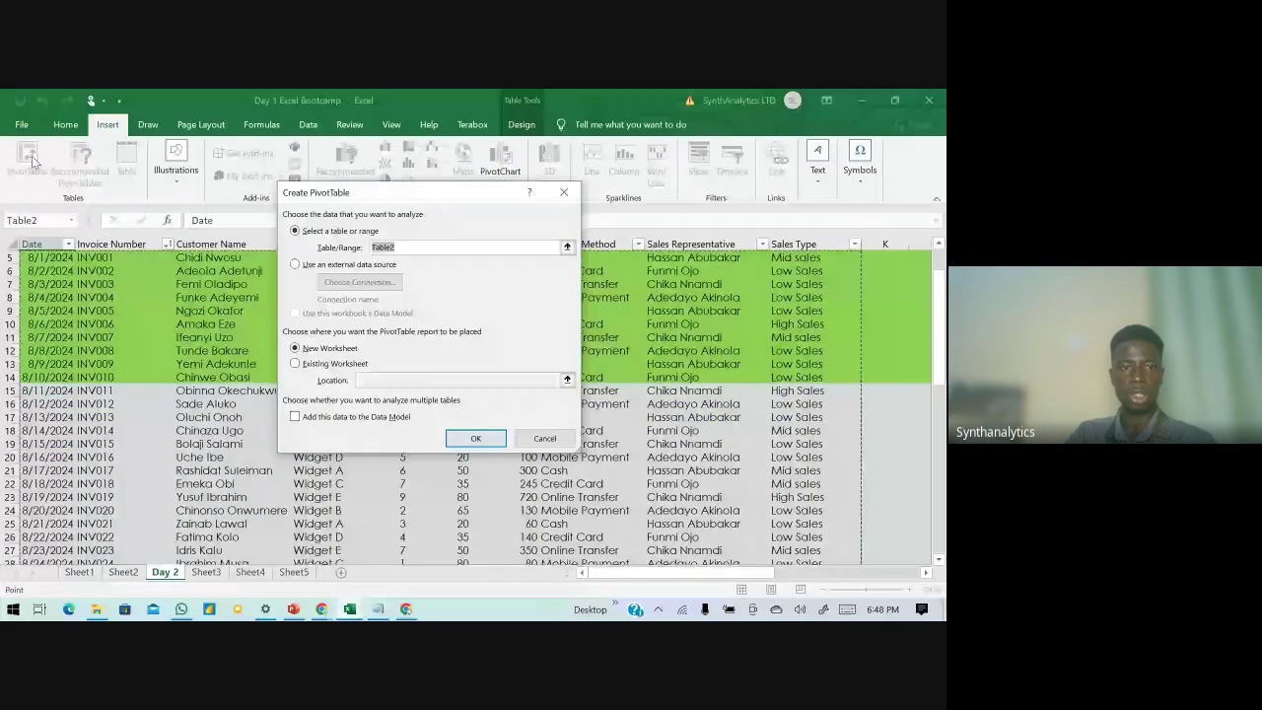
scroll(116, 342, "up", 1)
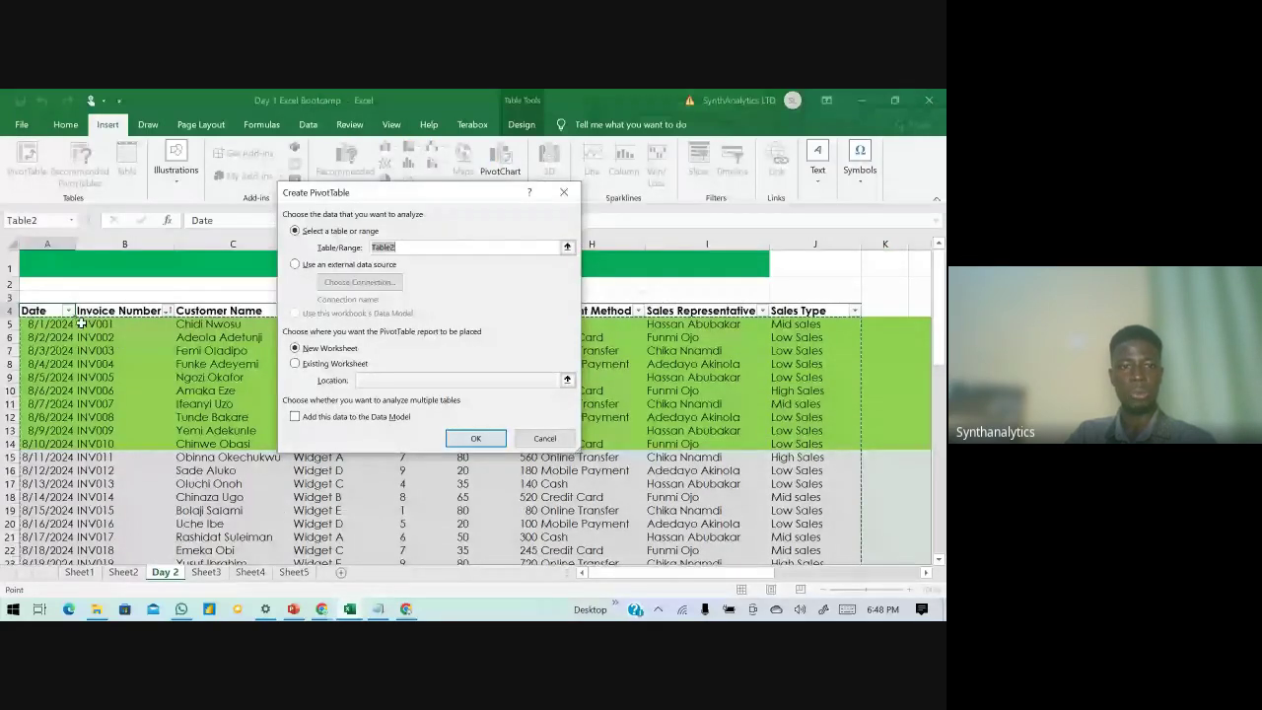
left_click(294, 364)
left_click(219, 523)
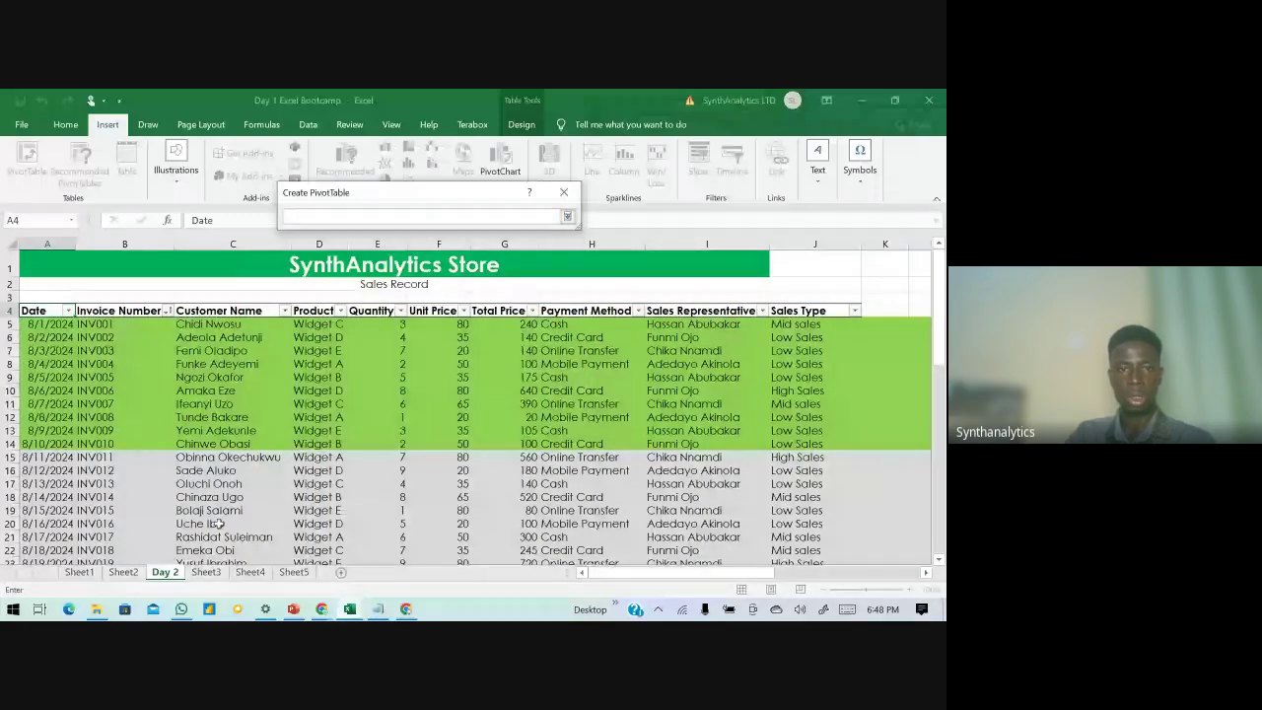
left_click(123, 571)
scroll(48, 394, "down", 1)
left_click(47, 391)
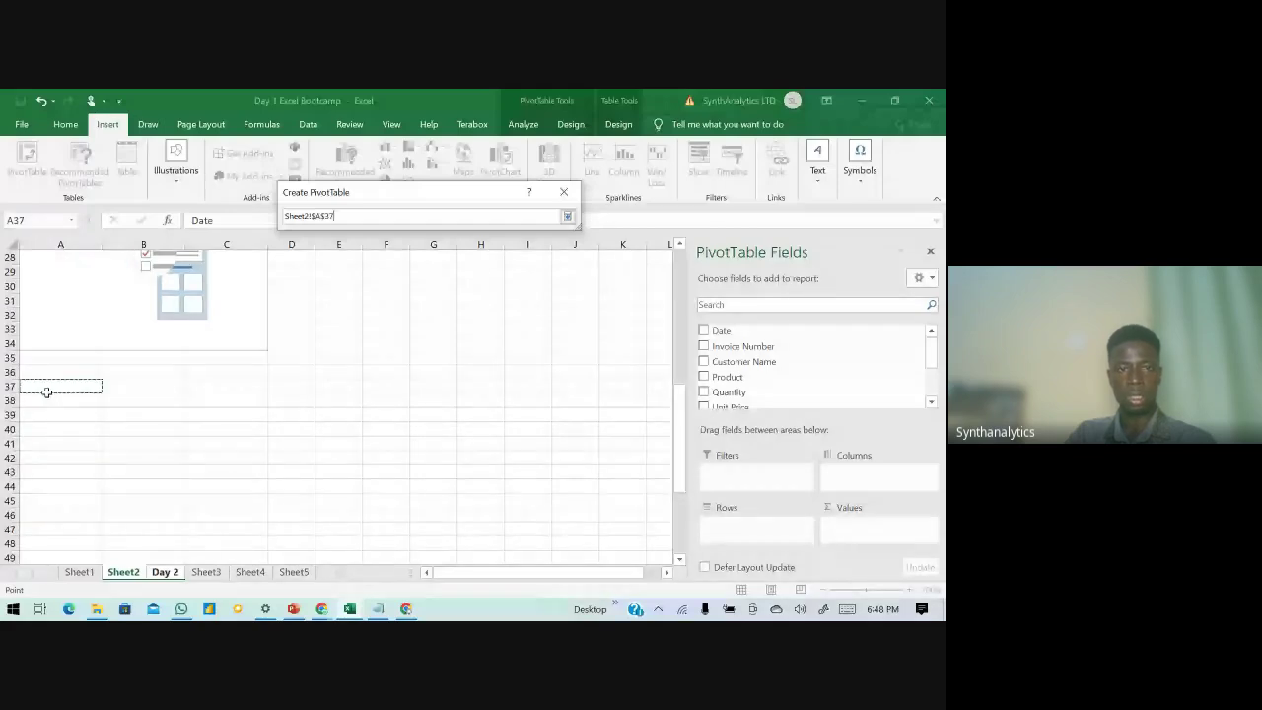
left_click(567, 216)
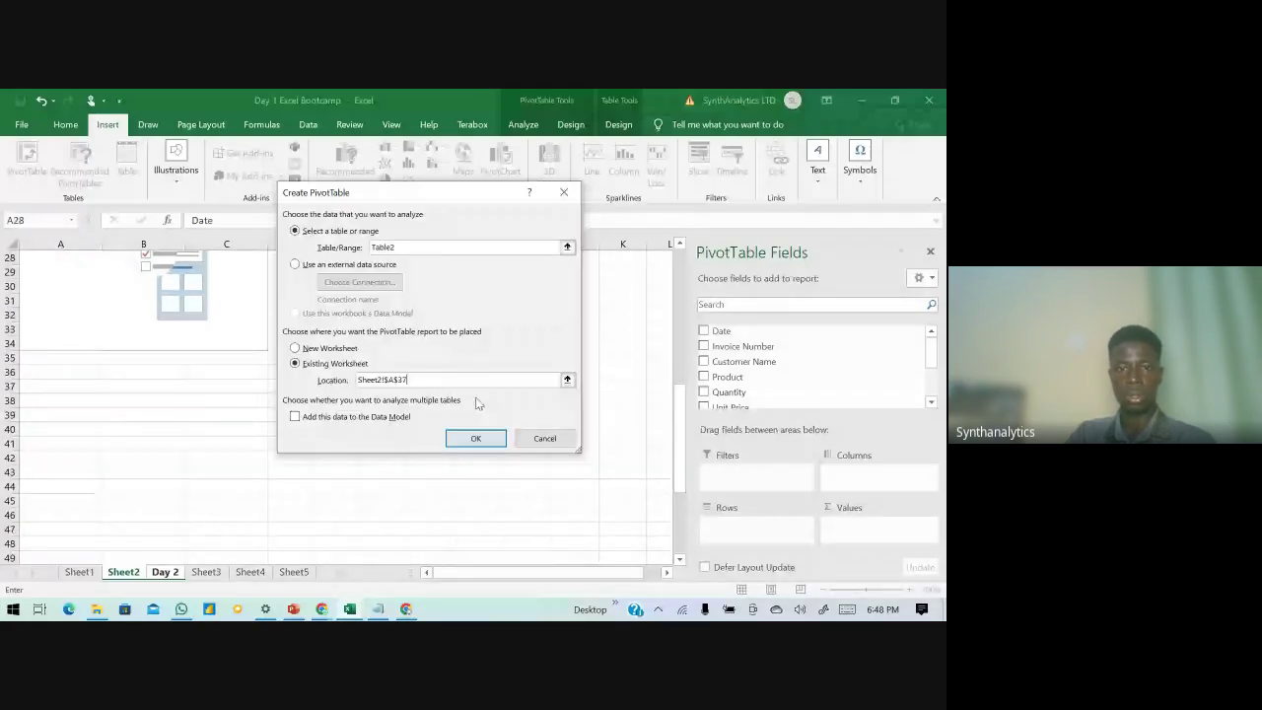
left_click(474, 439)
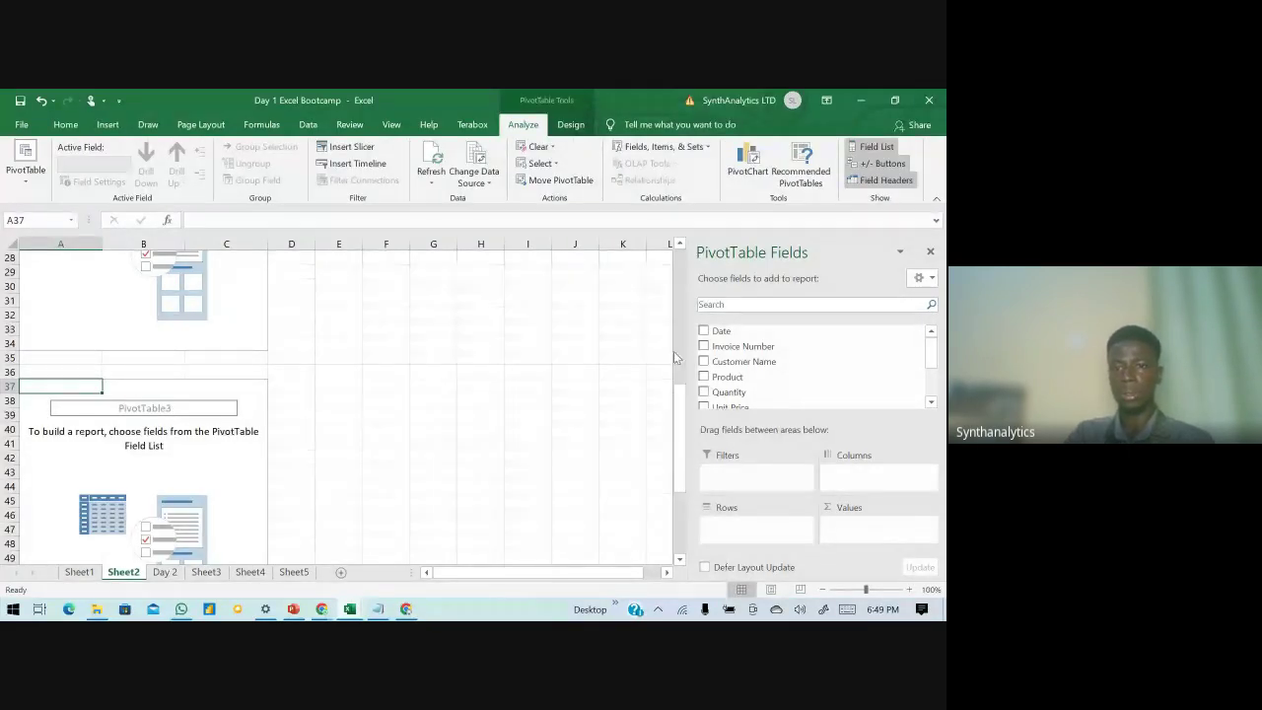
- Add Invoice Number as the row field and Total Price as the summed value of the new PivotTable
left_click(703, 346)
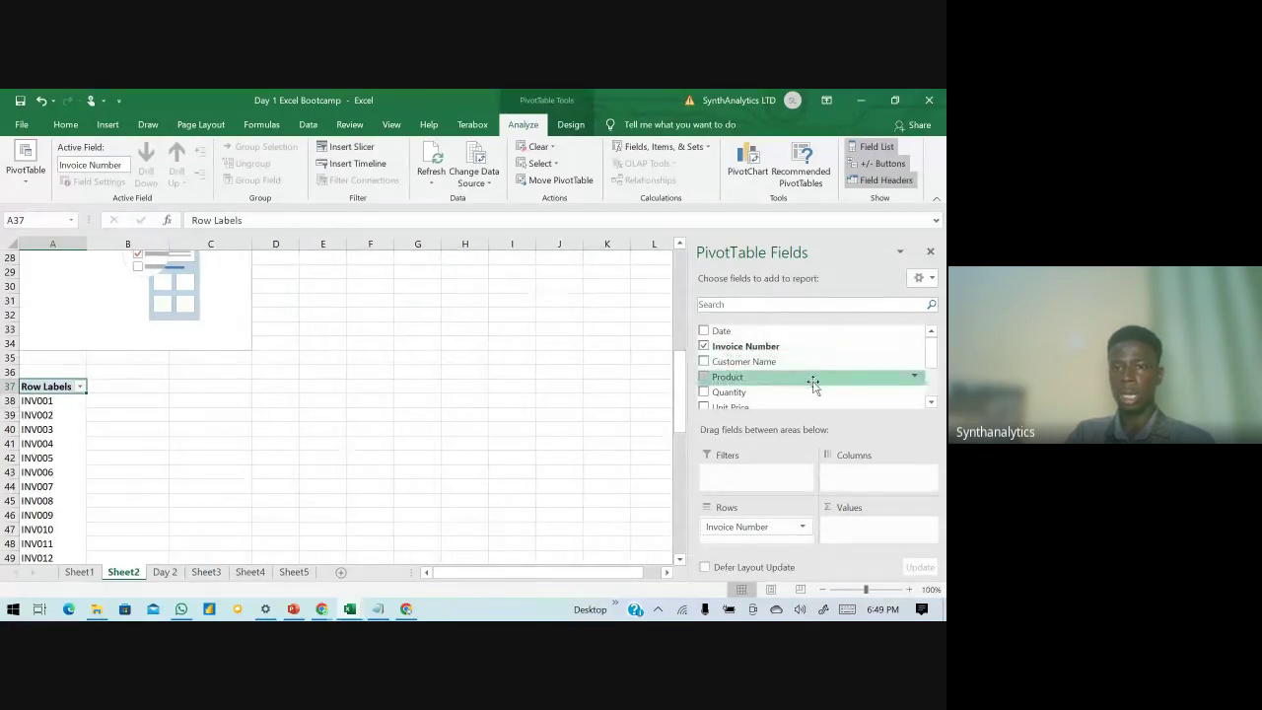
scroll(810, 391, "down", 1)
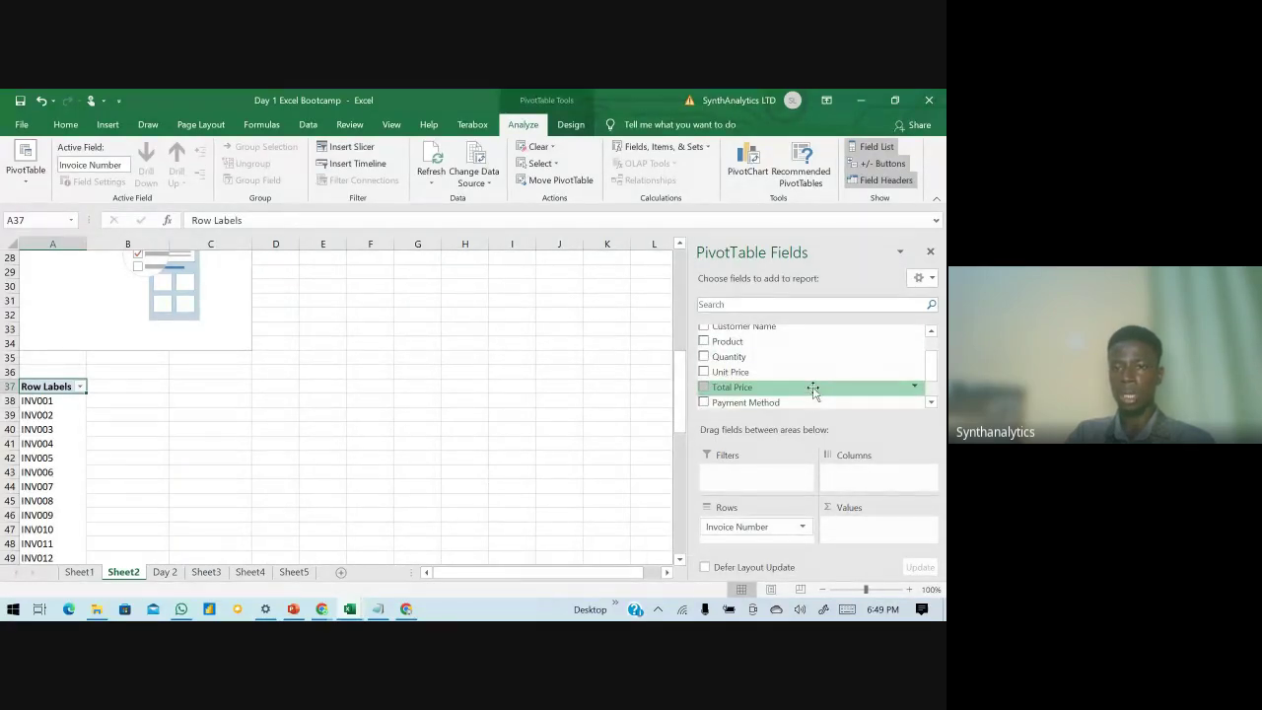
scroll(811, 394, "down", 1)
scroll(813, 391, "up", 1)
scroll(811, 389, "down", 1)
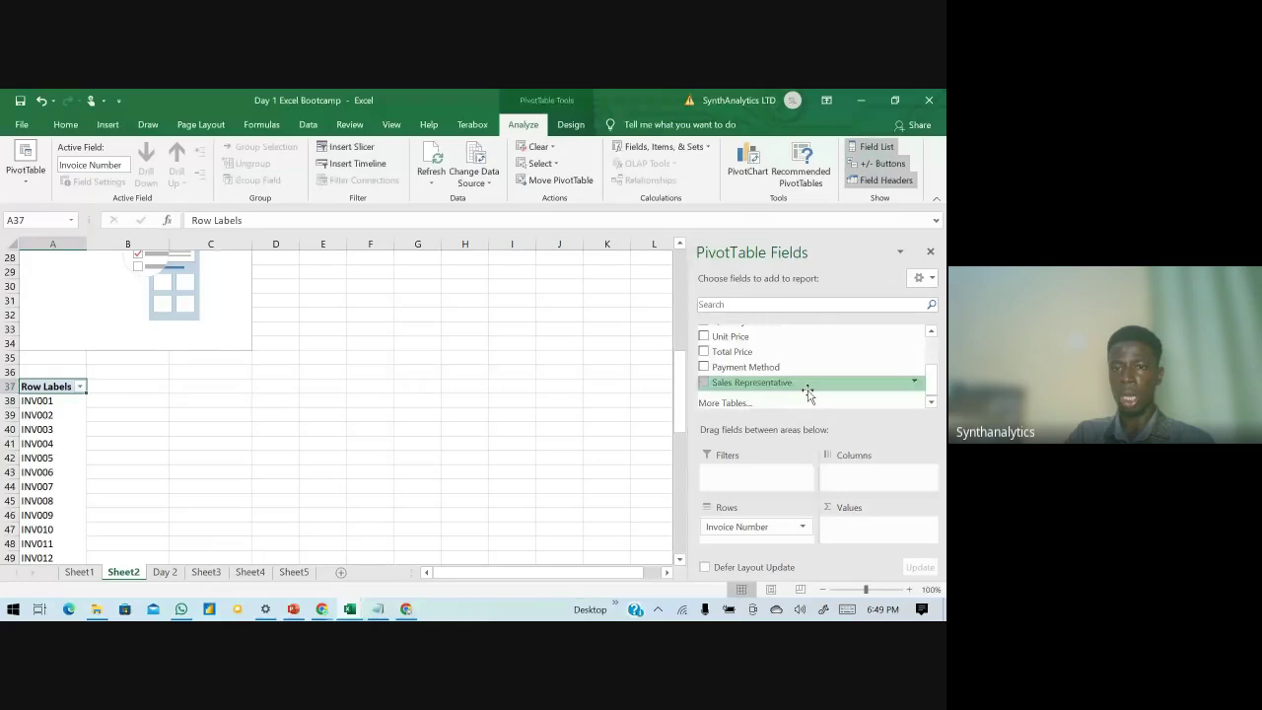
left_click(709, 353)
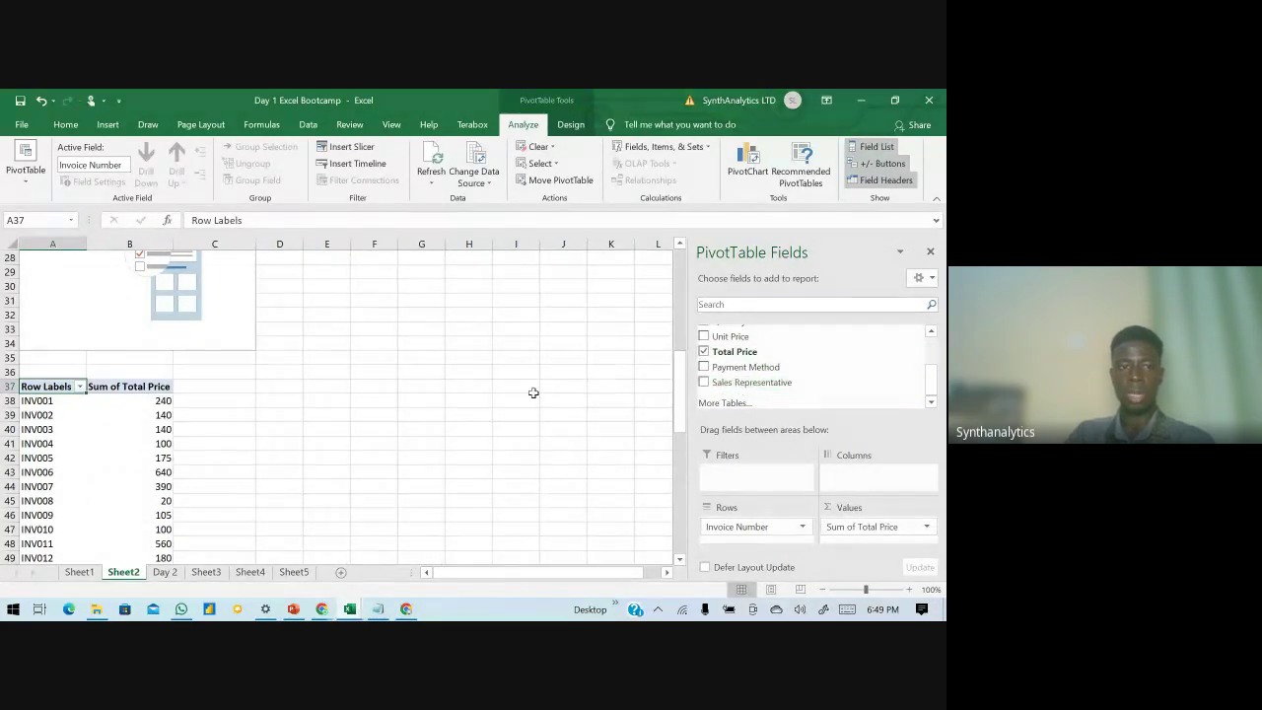
- Show the invoice PivotTable at A37 in Outline Form
left_click(79, 415)
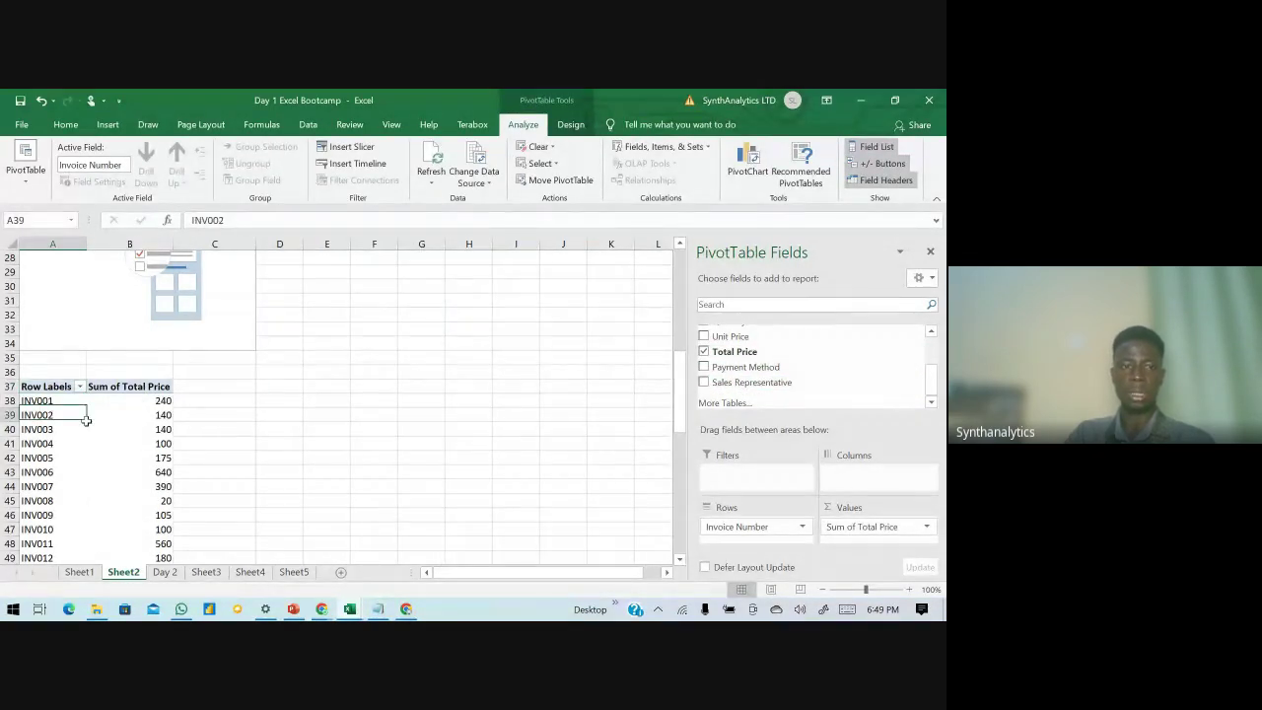
left_click(45, 387)
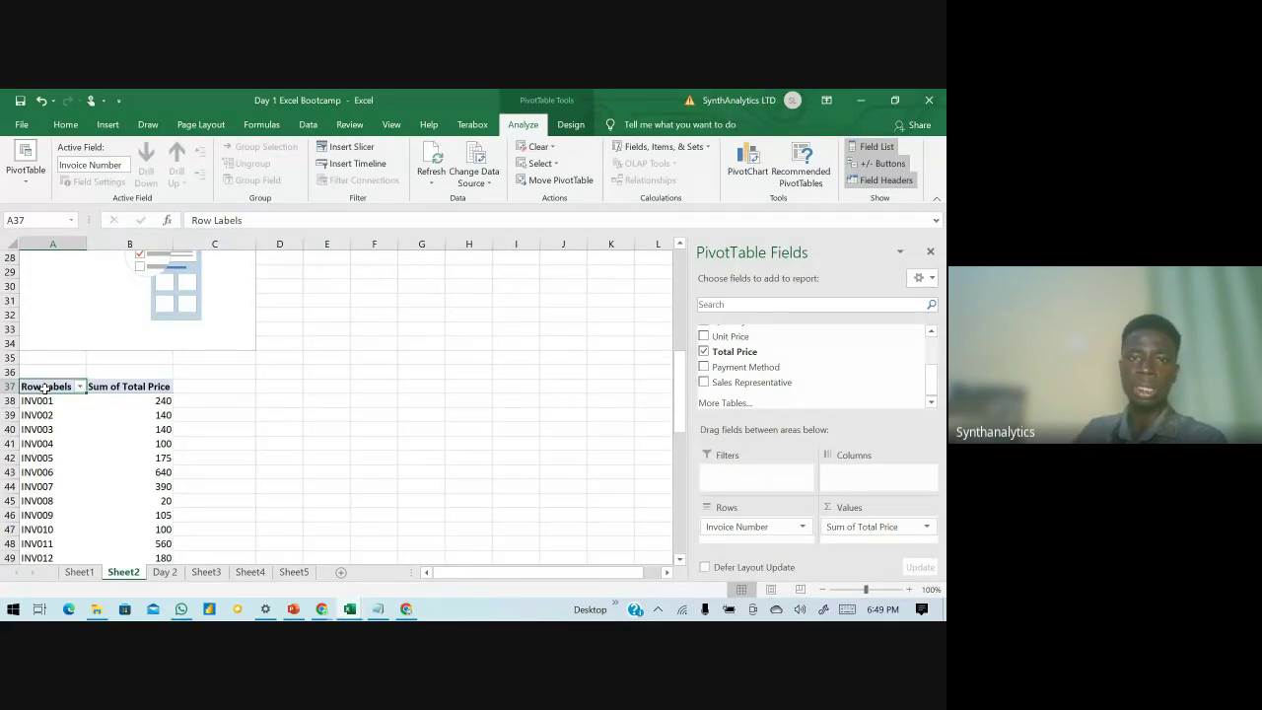
left_click(570, 124)
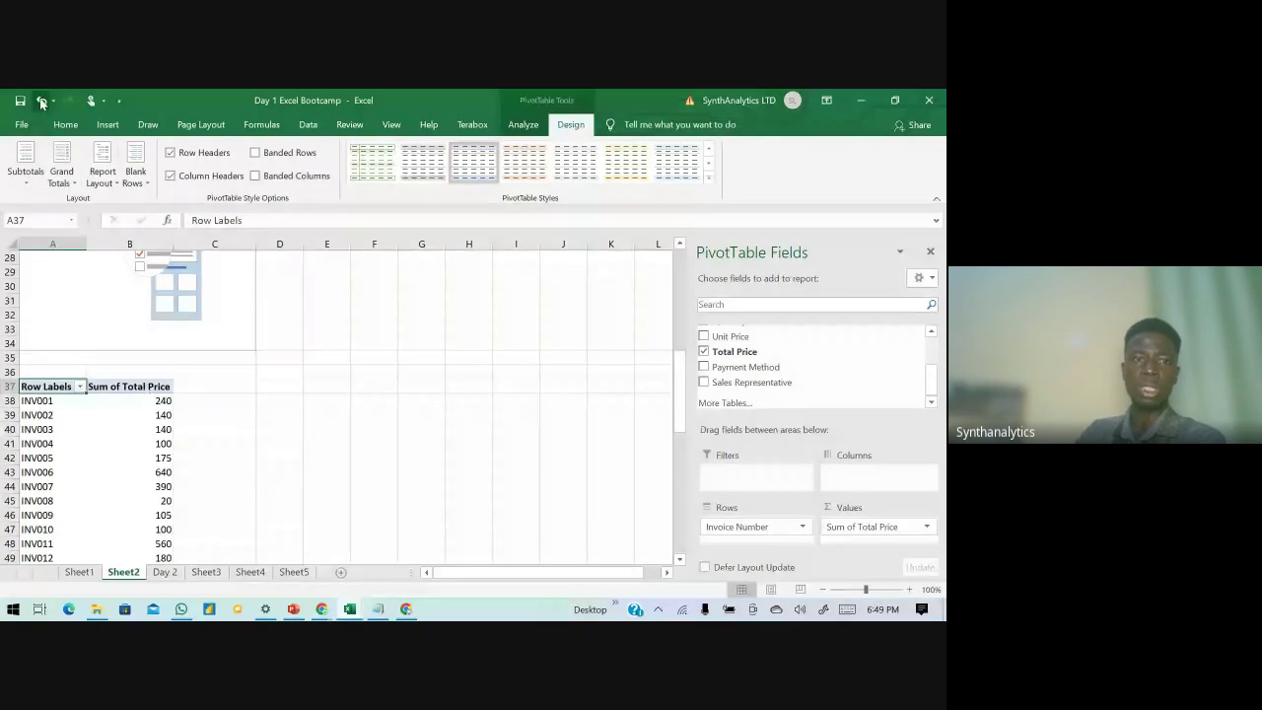
left_click(99, 176)
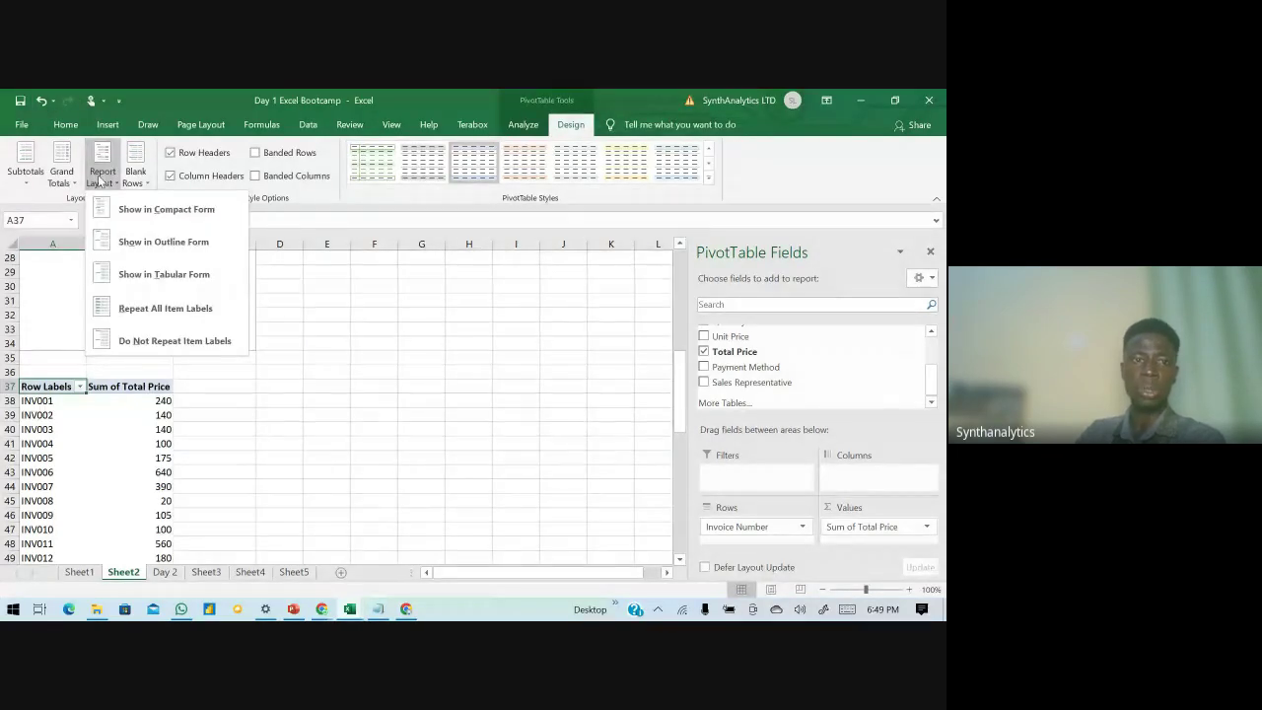
left_click(136, 249)
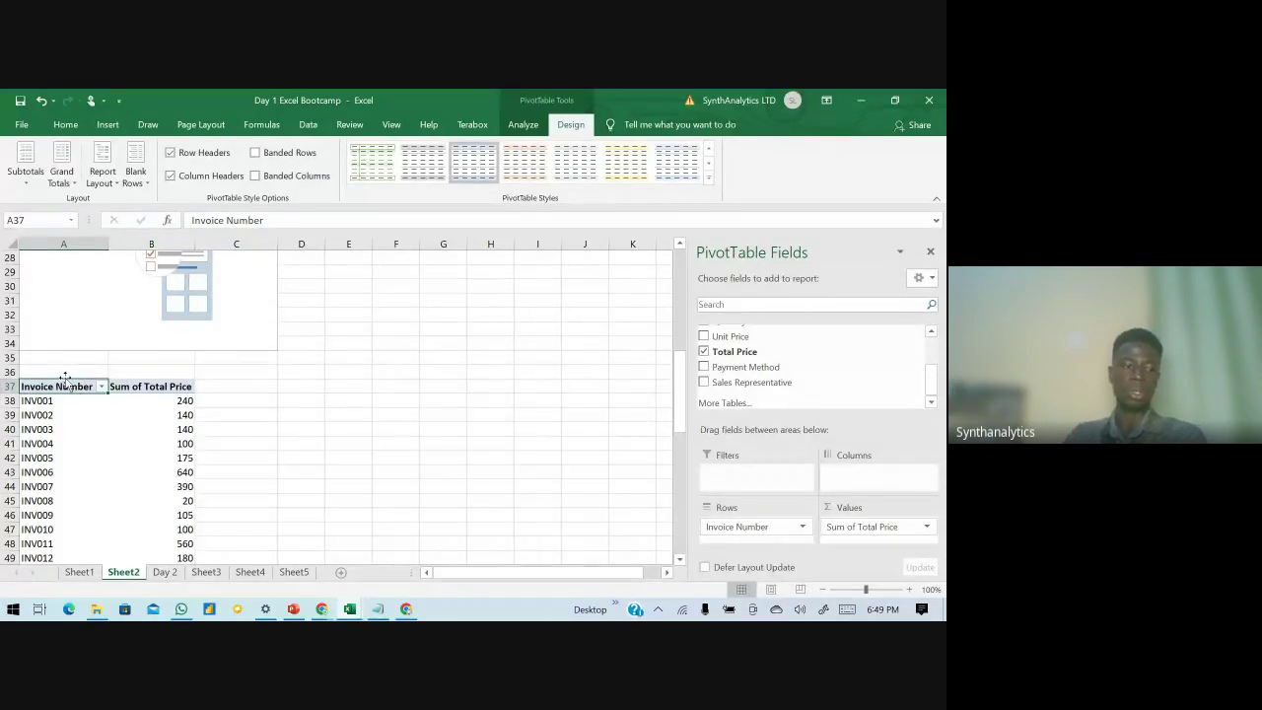
- Check the invoice rows of the PivotTable and enter the heading Group in cell G36
scroll(68, 399, "down", 4)
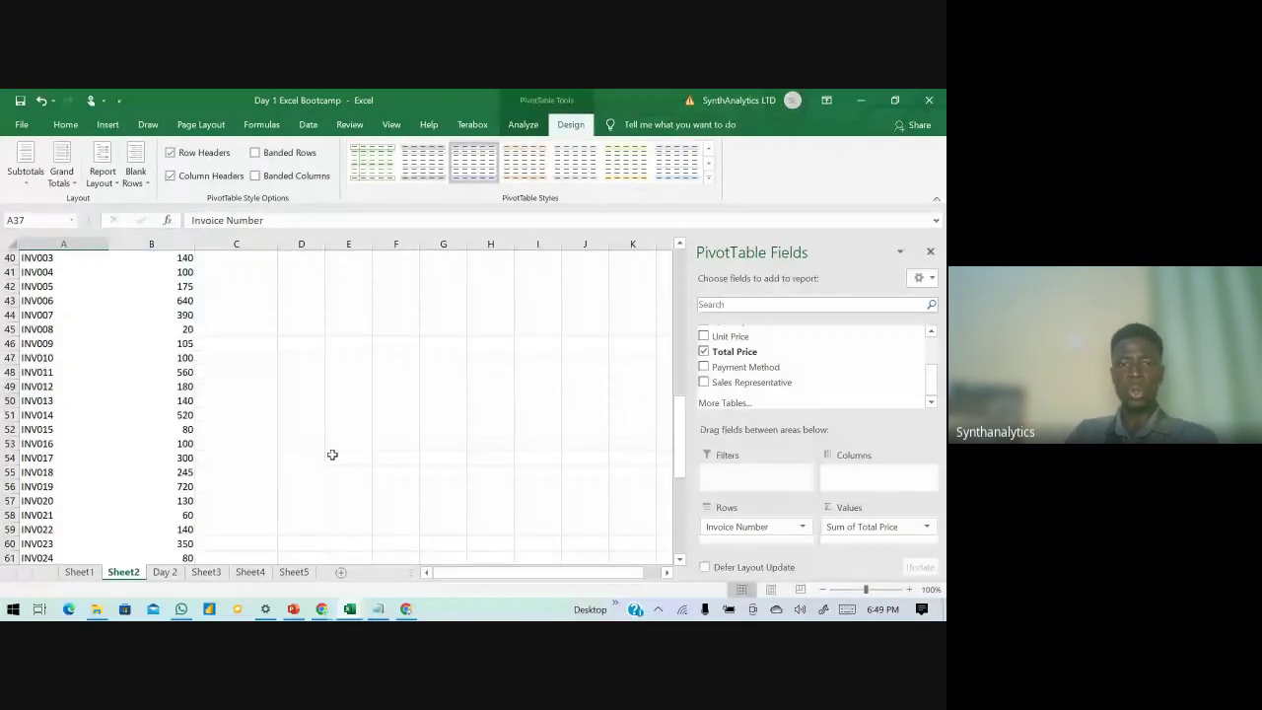
scroll(429, 356, "up", 3)
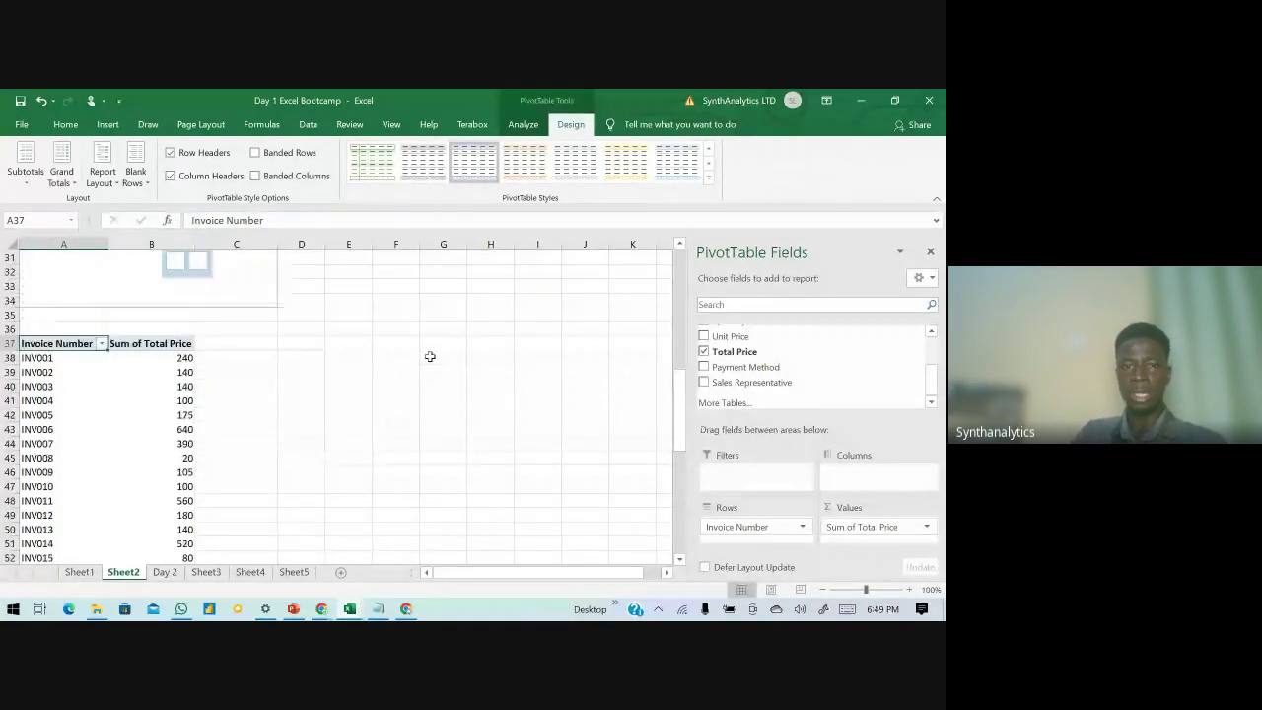
left_click(449, 327)
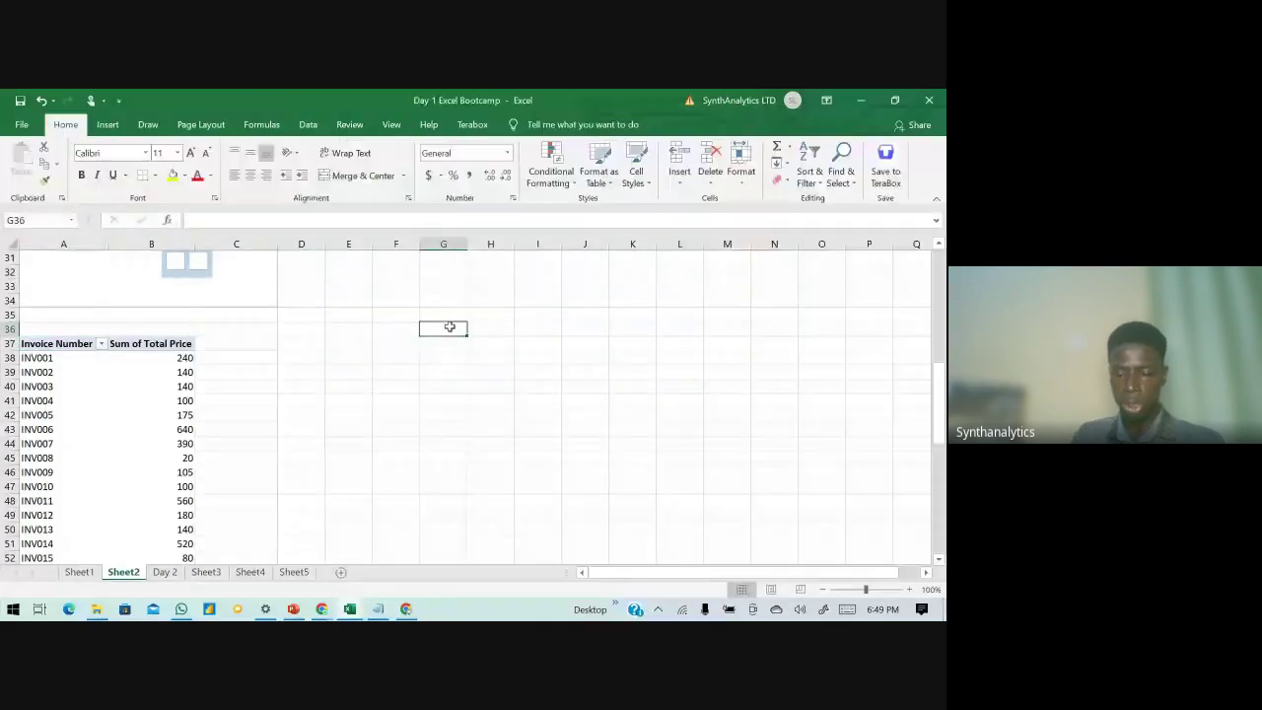
type("Grou")
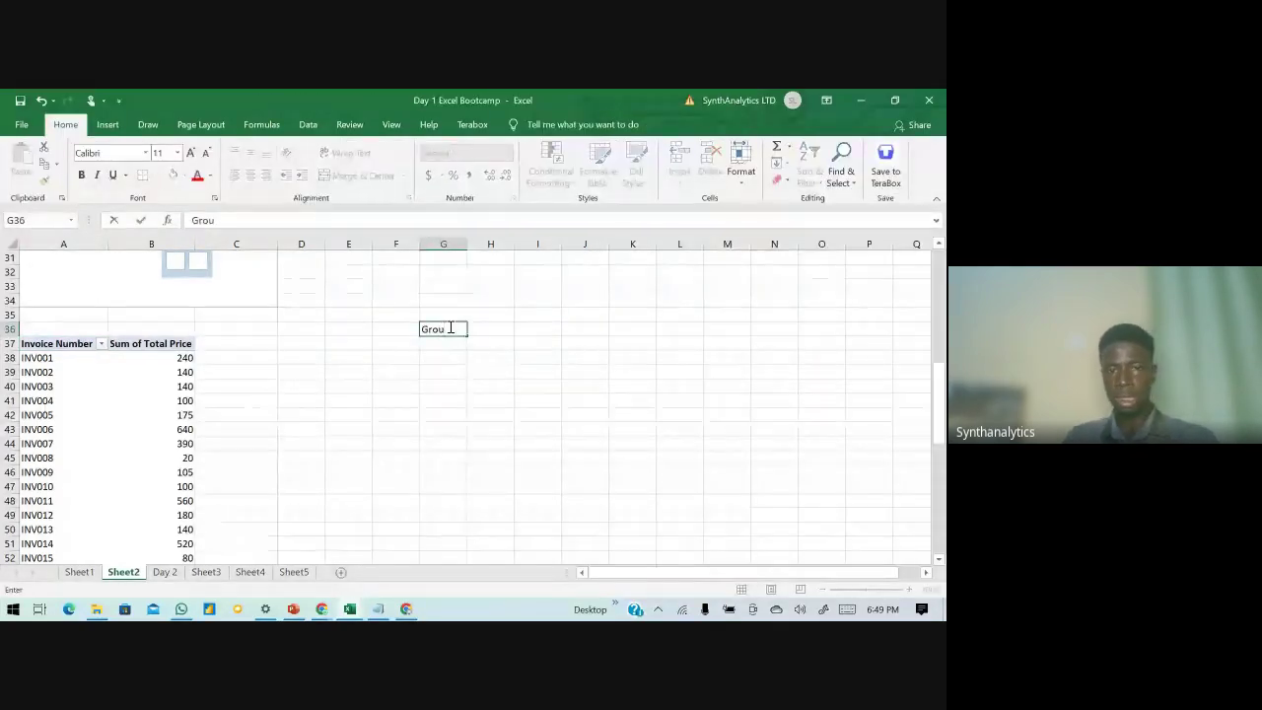
type("p")
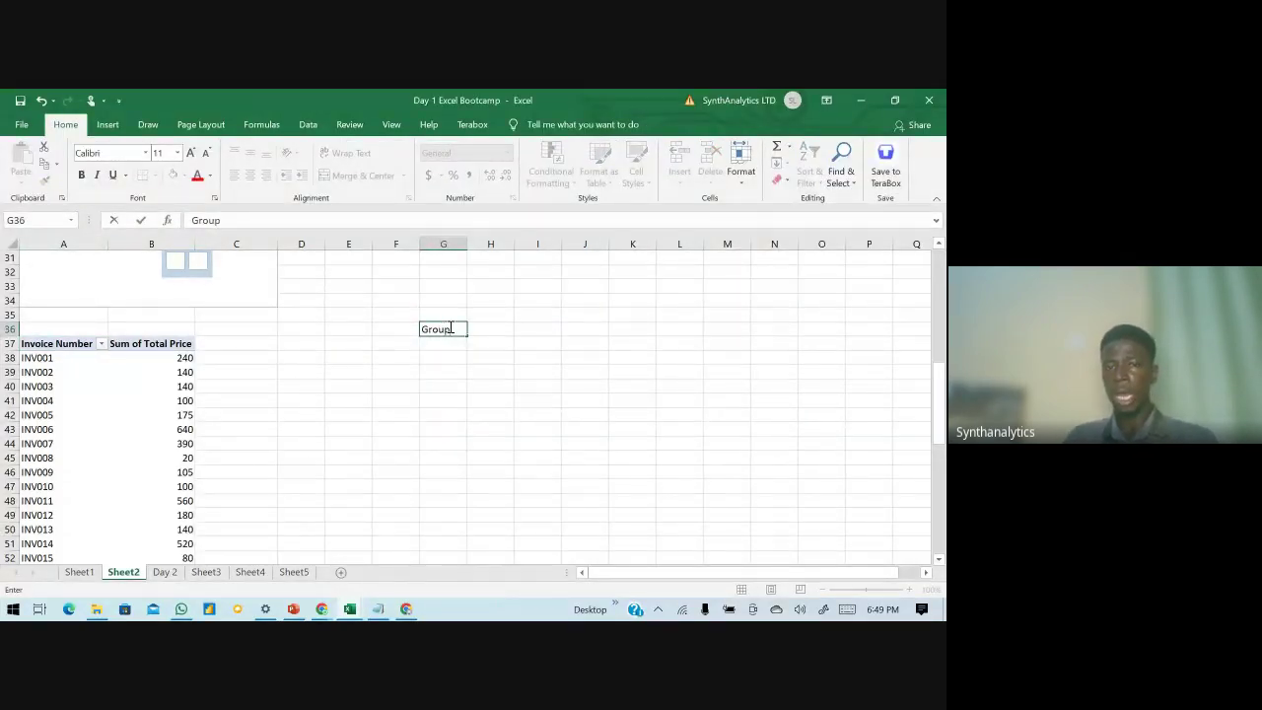
key("Return")
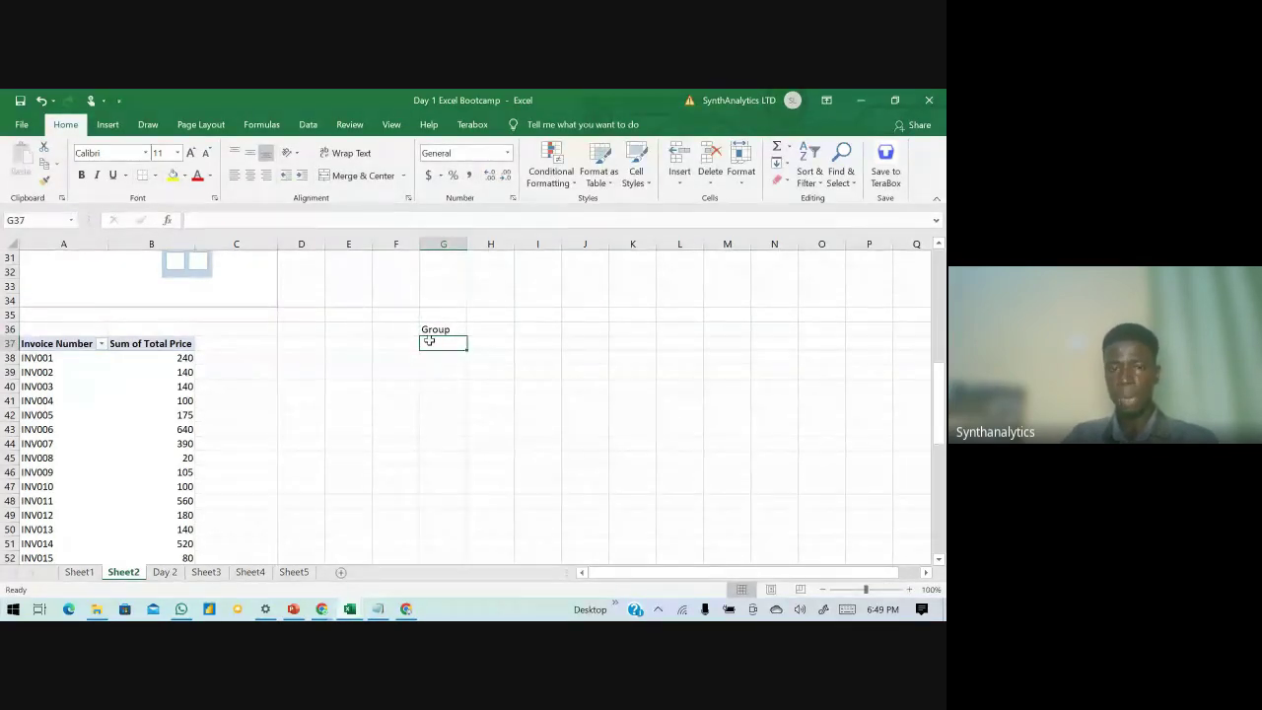
type("001")
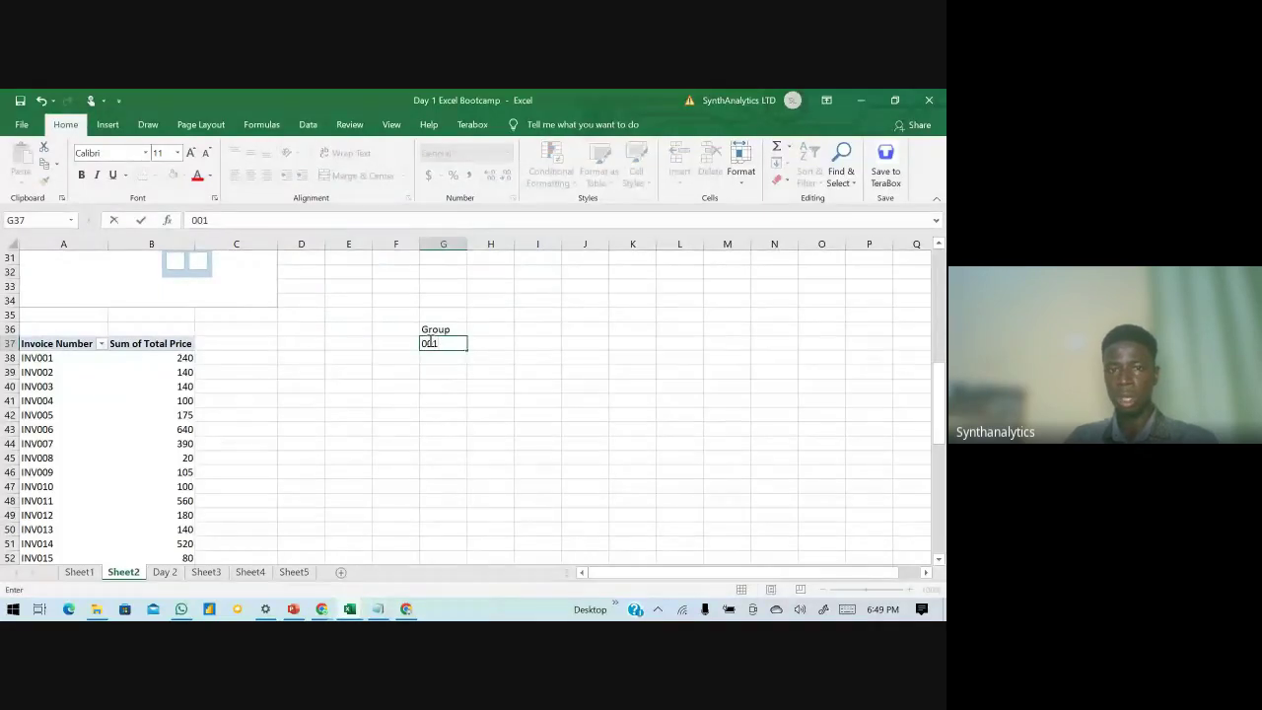
key("Return")
left_click(431, 343)
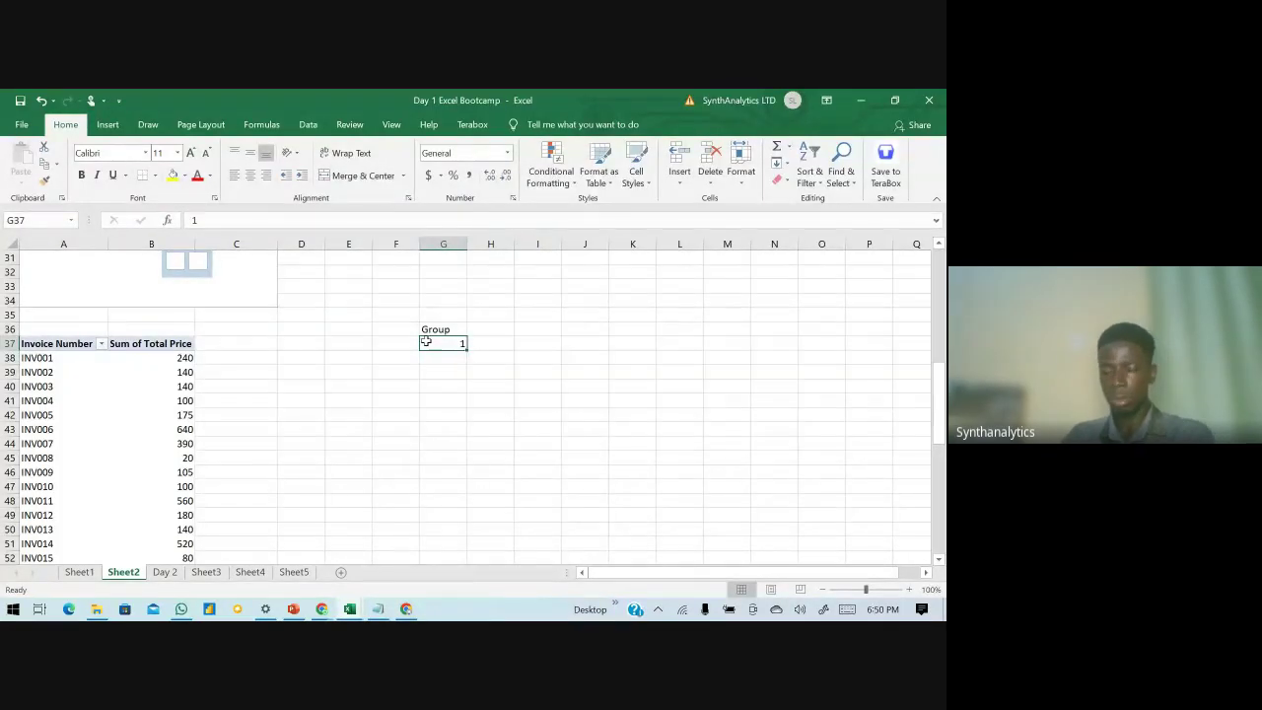
key("Delete")
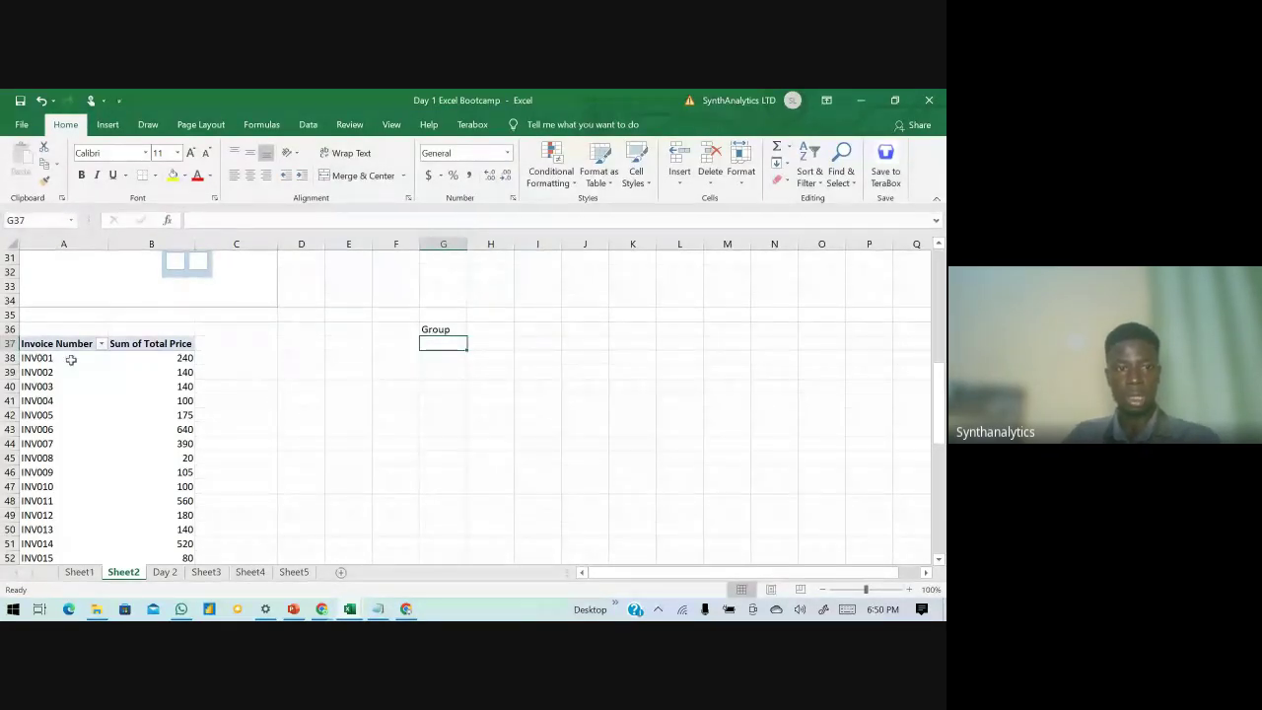
- Copy the invoice numbers in A38:A39 and A43:A44 of the PivotTable into G37:G40 under the Group heading
left_click_drag(59, 358, 71, 383)
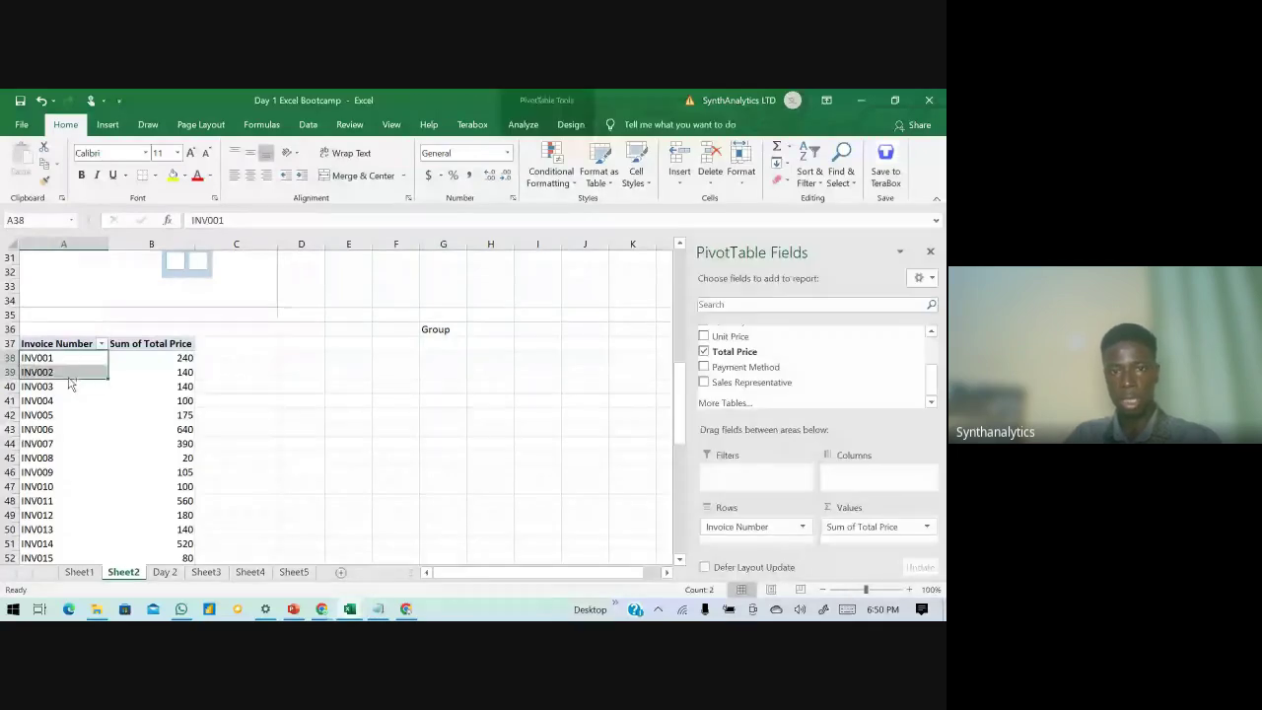
key("ctrl+c")
left_click(442, 343)
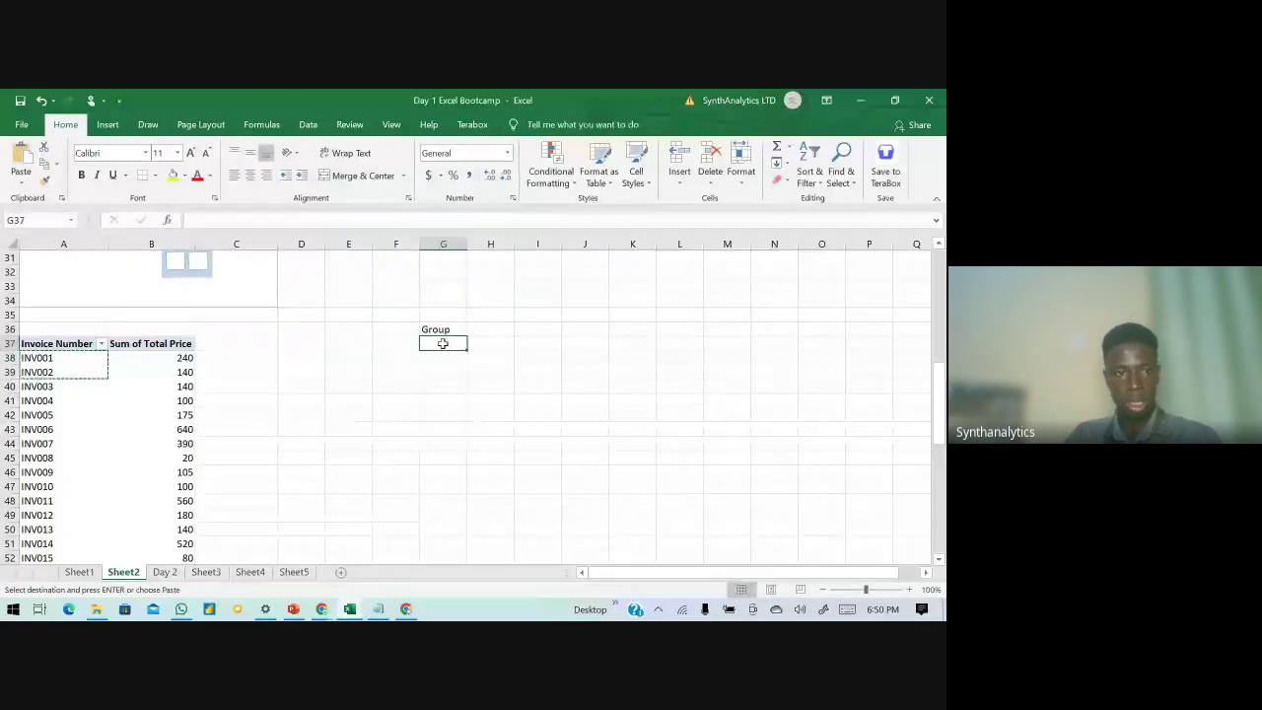
key("ctrl+v")
left_click(59, 432)
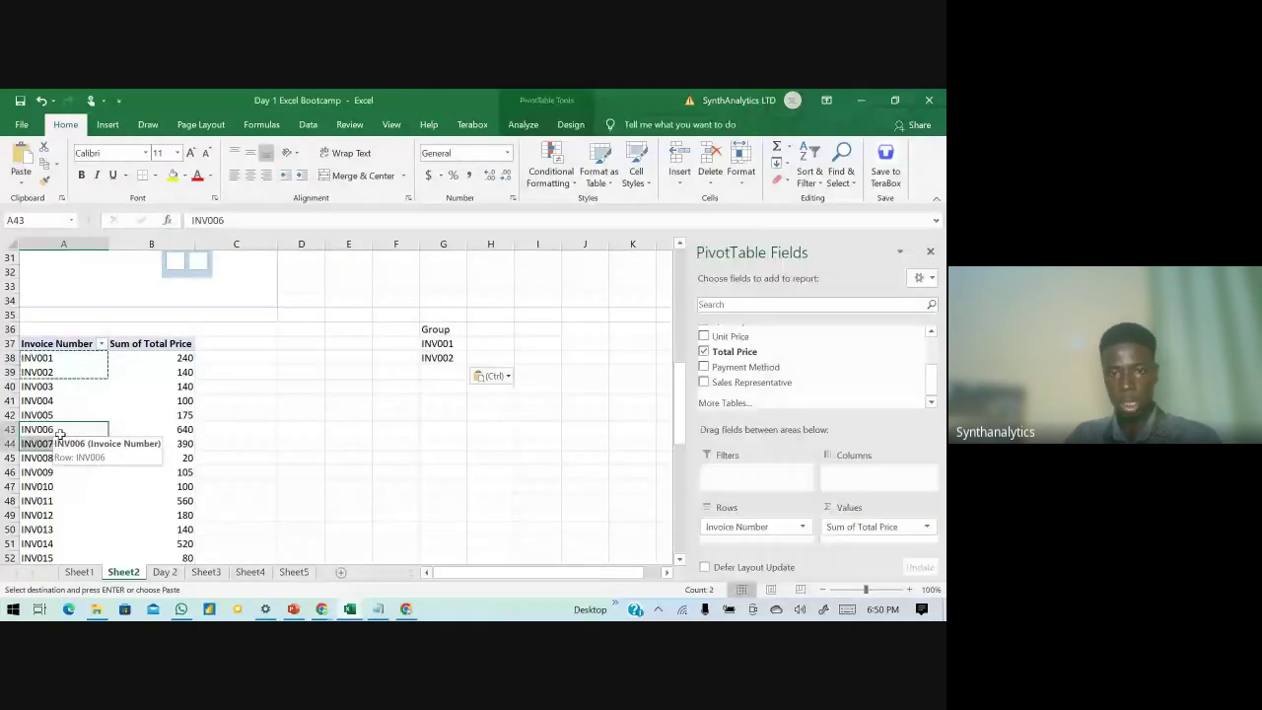
left_click_drag(60, 434, 61, 446)
key("ctrl+c")
left_click(428, 373)
key("ctrl+v")
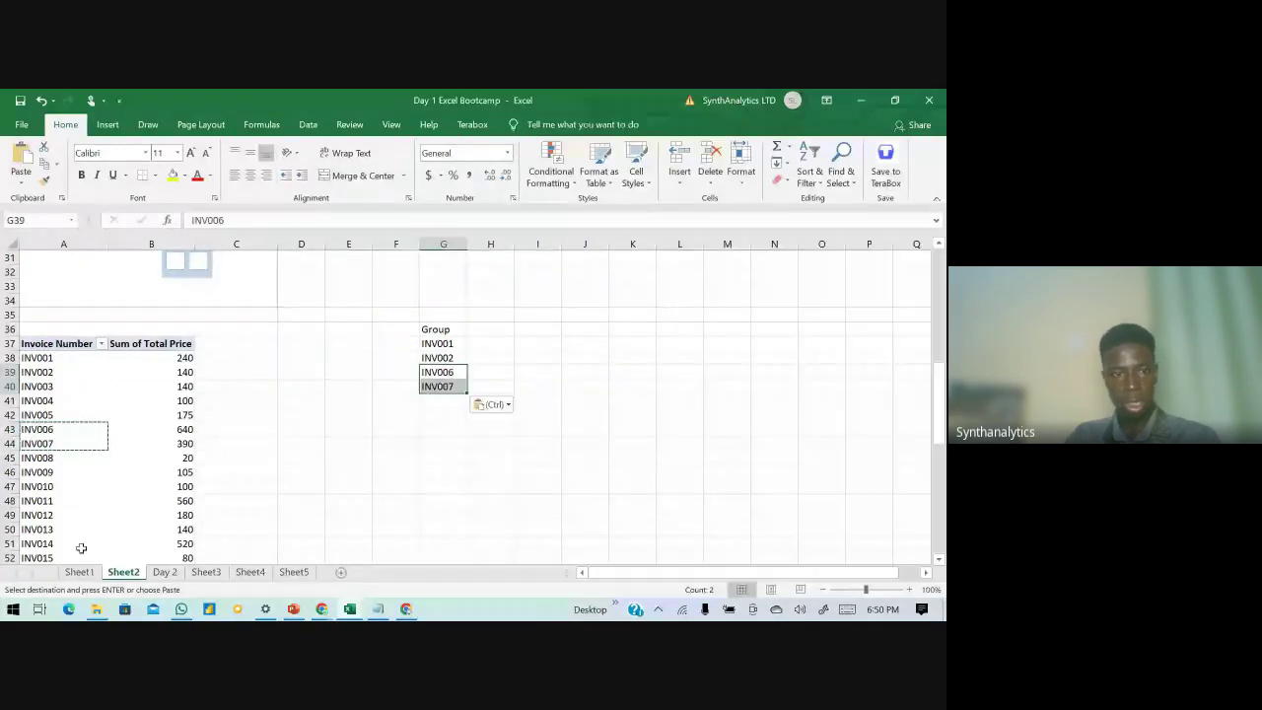
- Copy the invoice numbers and total prices in A49:B51 of the PivotTable into the range starting at H37
left_click_drag(43, 515, 148, 543)
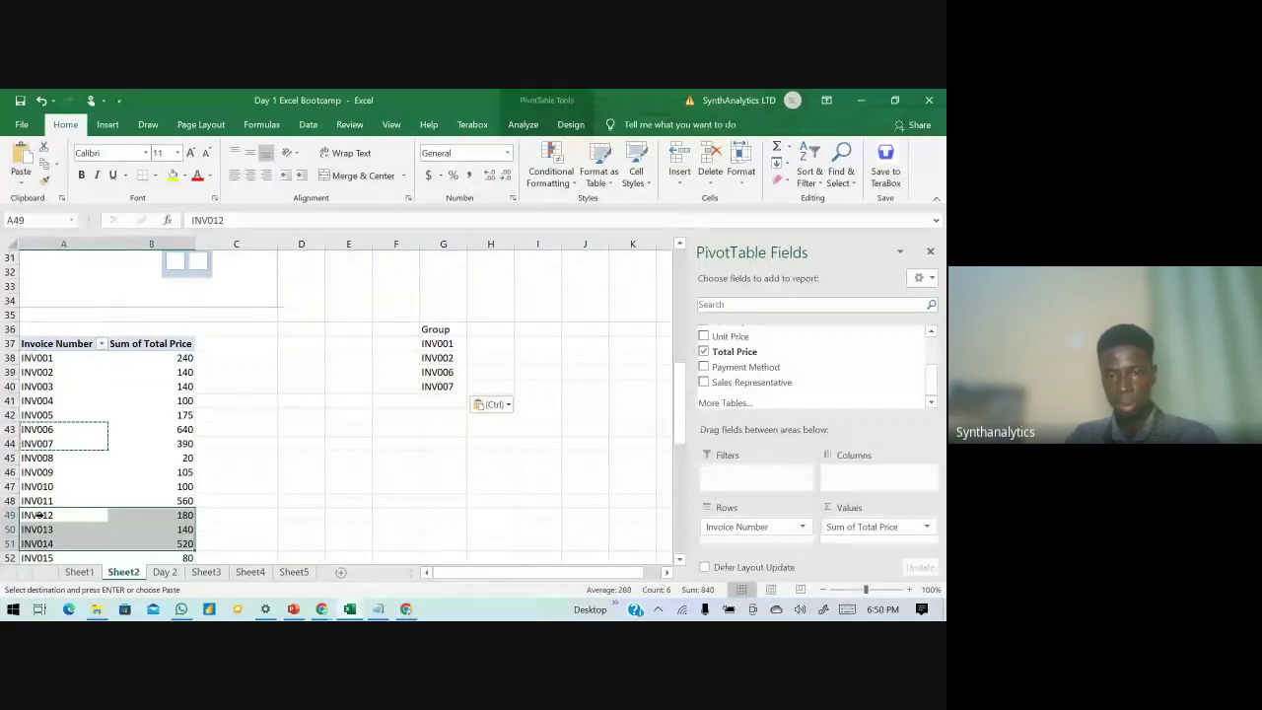
key("ctrl+c")
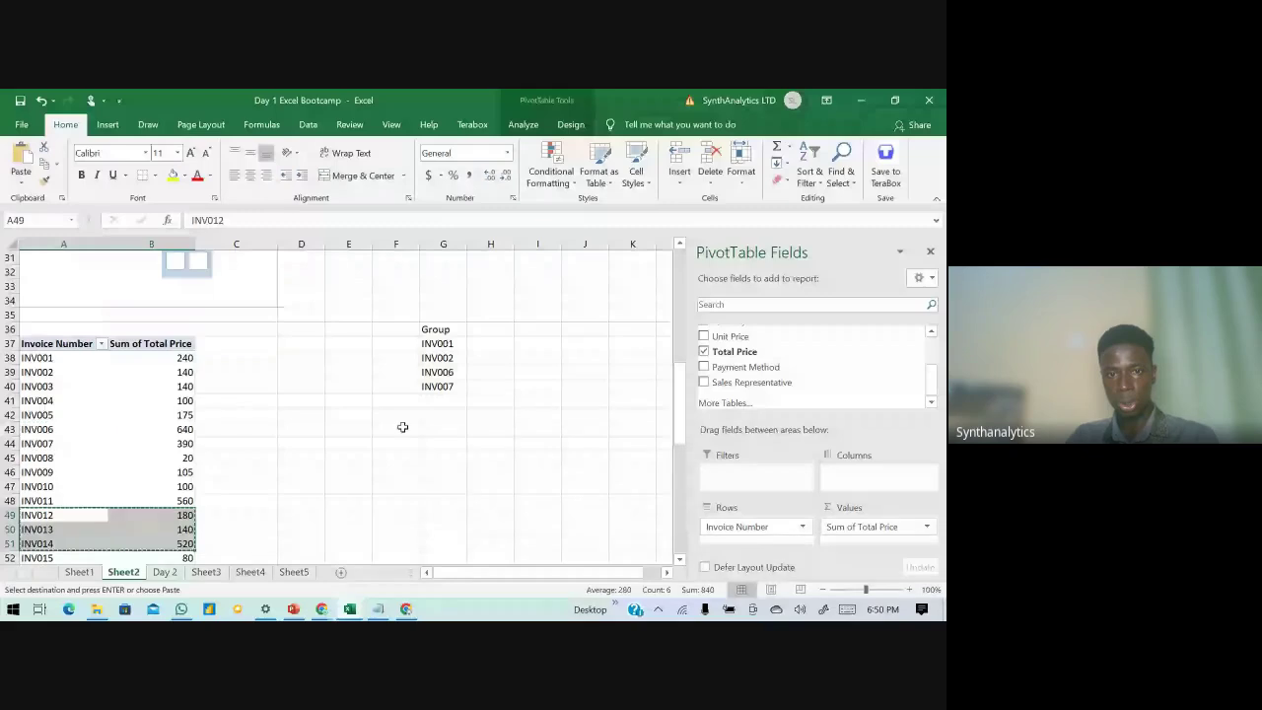
left_click(472, 345)
key("ctrl+v")
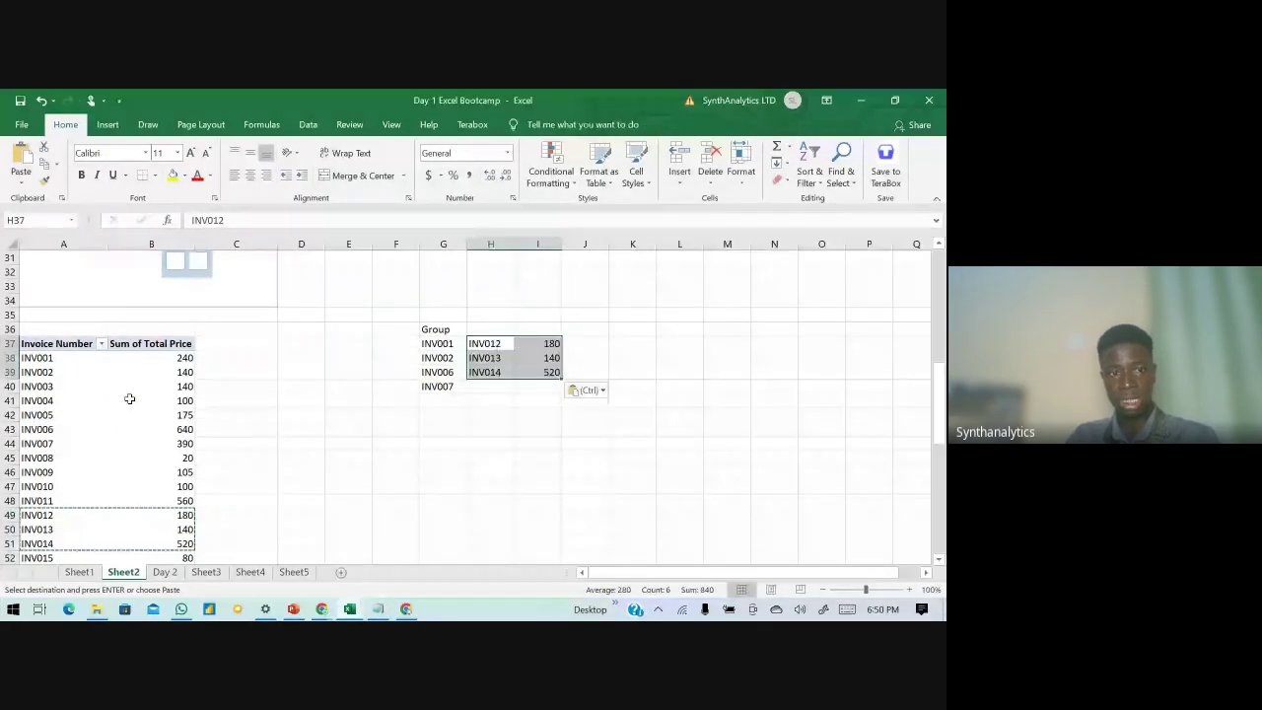
- Copy the invoice number in A40 of the PivotTable into H40 and clear the total prices in I37:I40
left_click(56, 386)
left_click(57, 386)
key("ctrl+c")
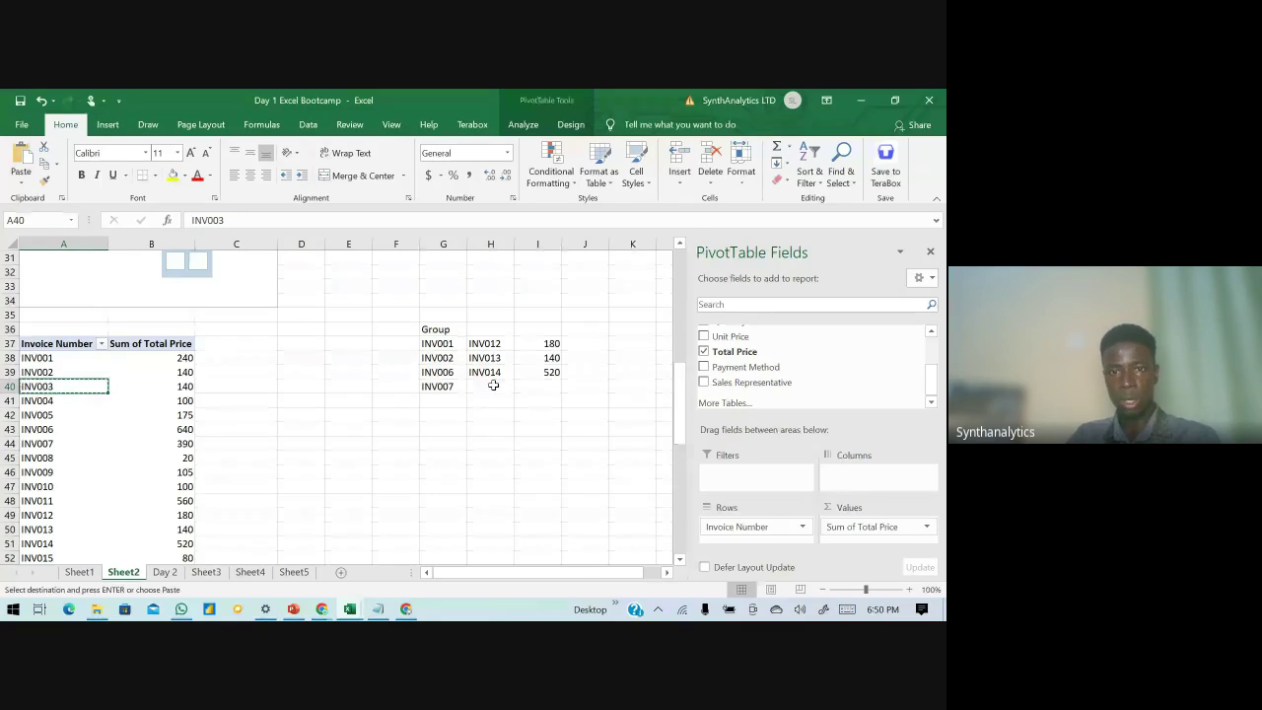
left_click(493, 385)
key("ctrl+v")
left_click_drag(552, 344, 540, 386)
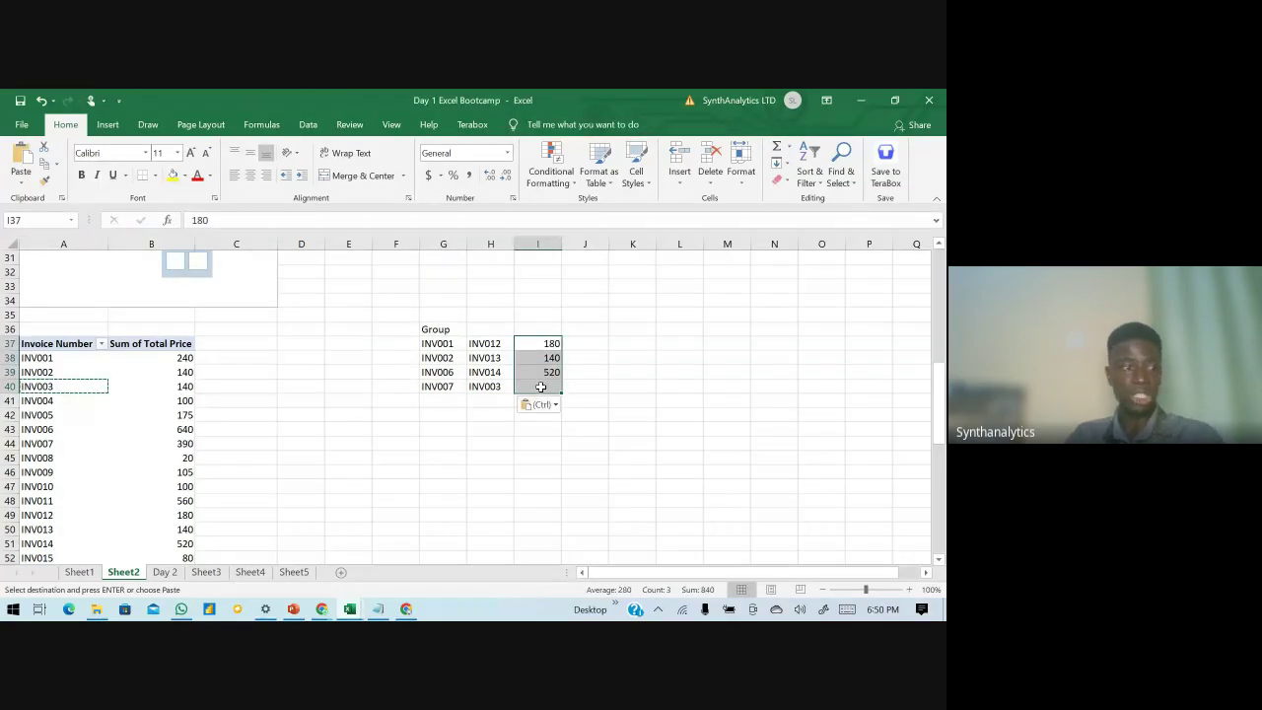
key("Delete")
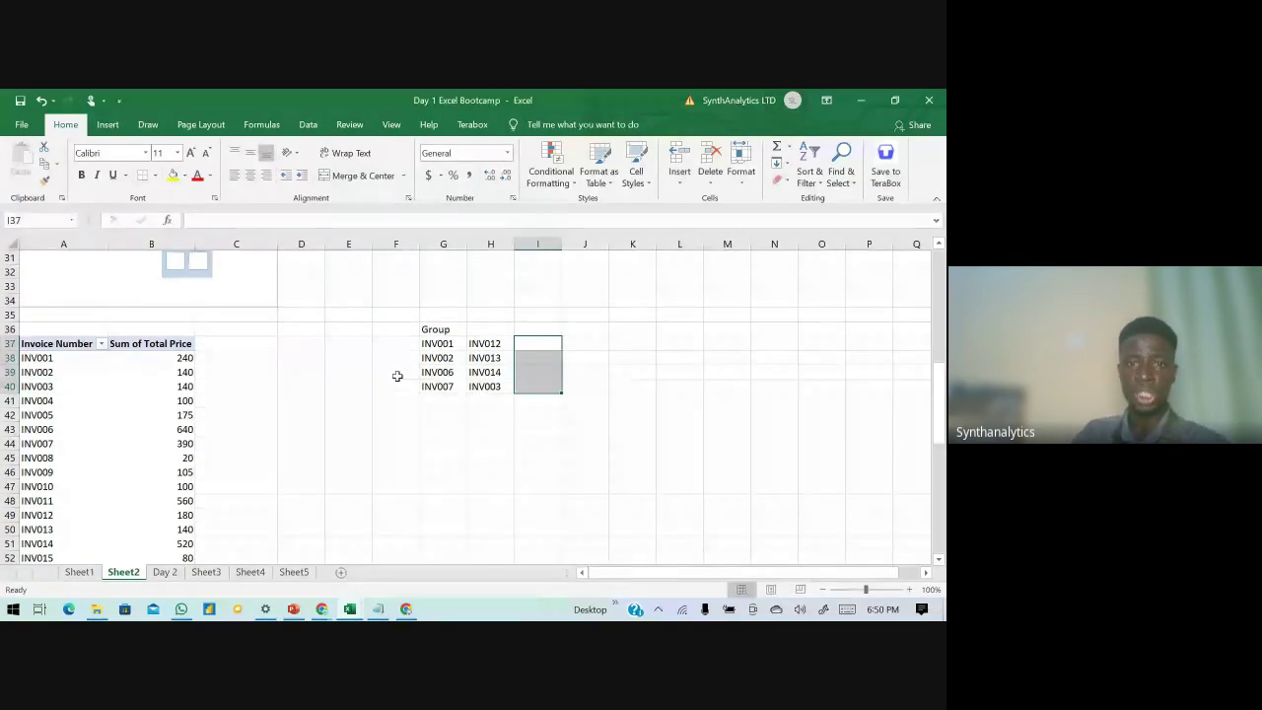
left_click(402, 355)
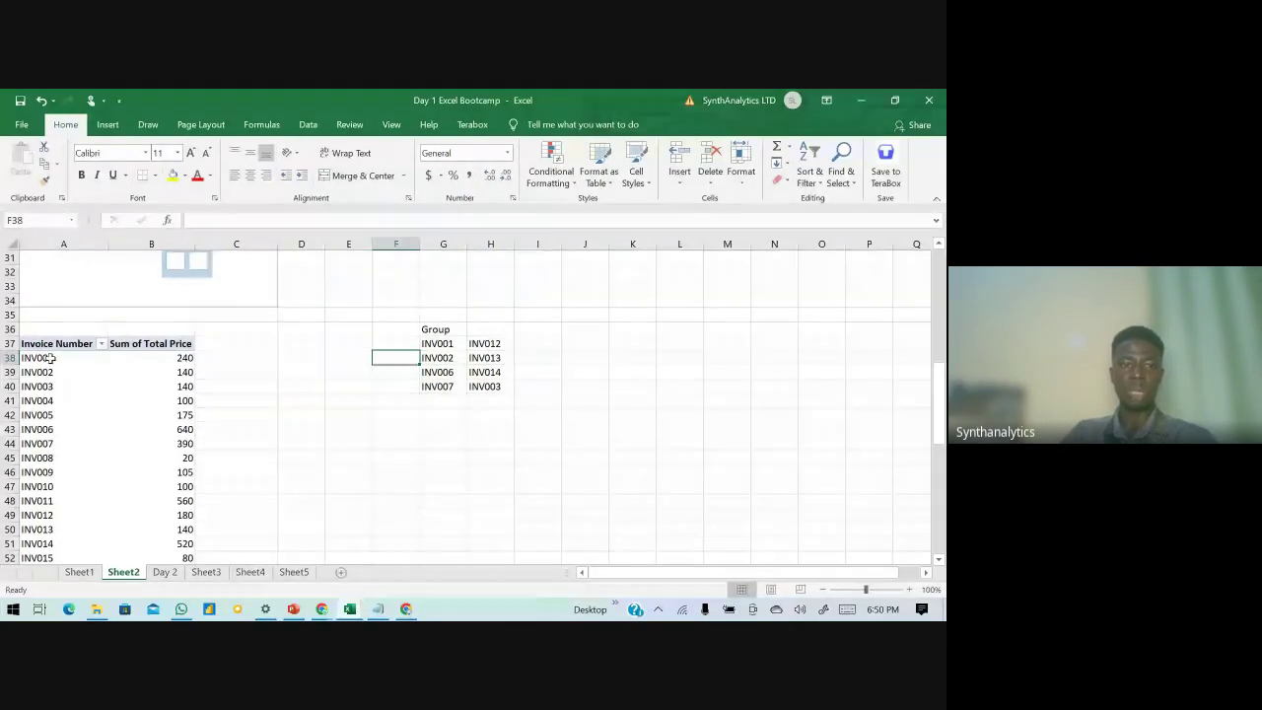
left_click_drag(434, 343, 521, 384)
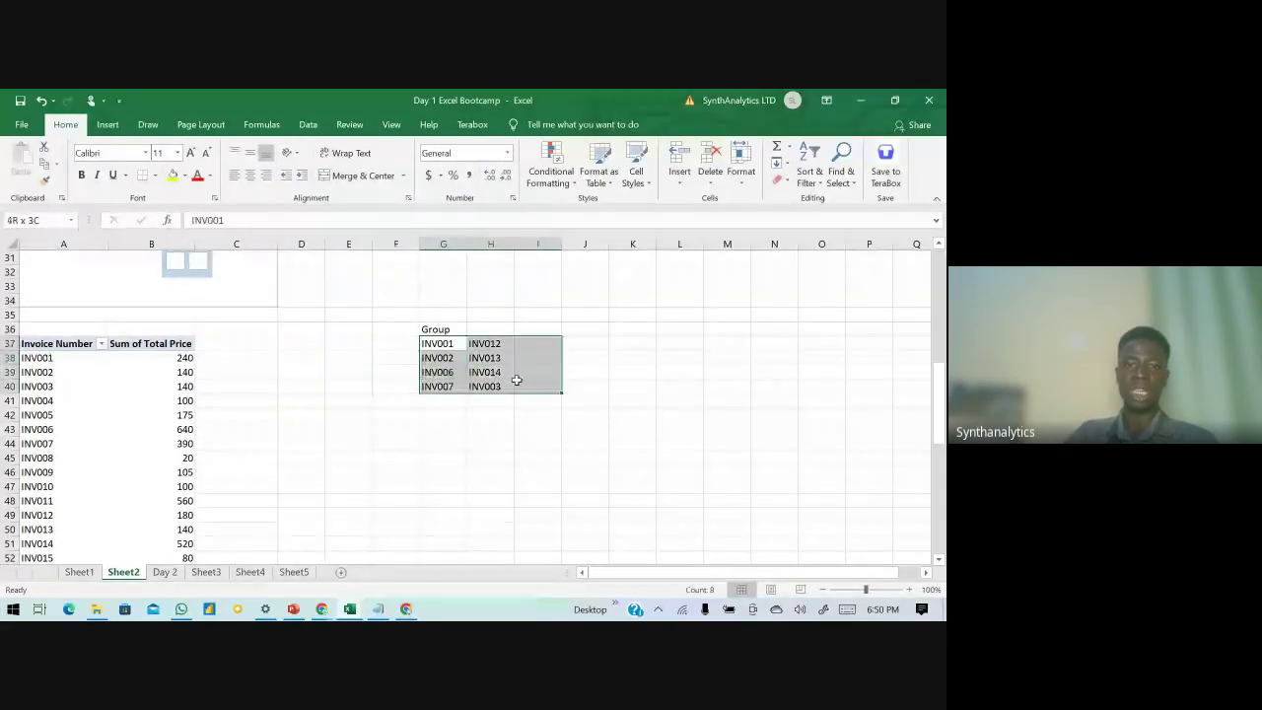
left_click(299, 374)
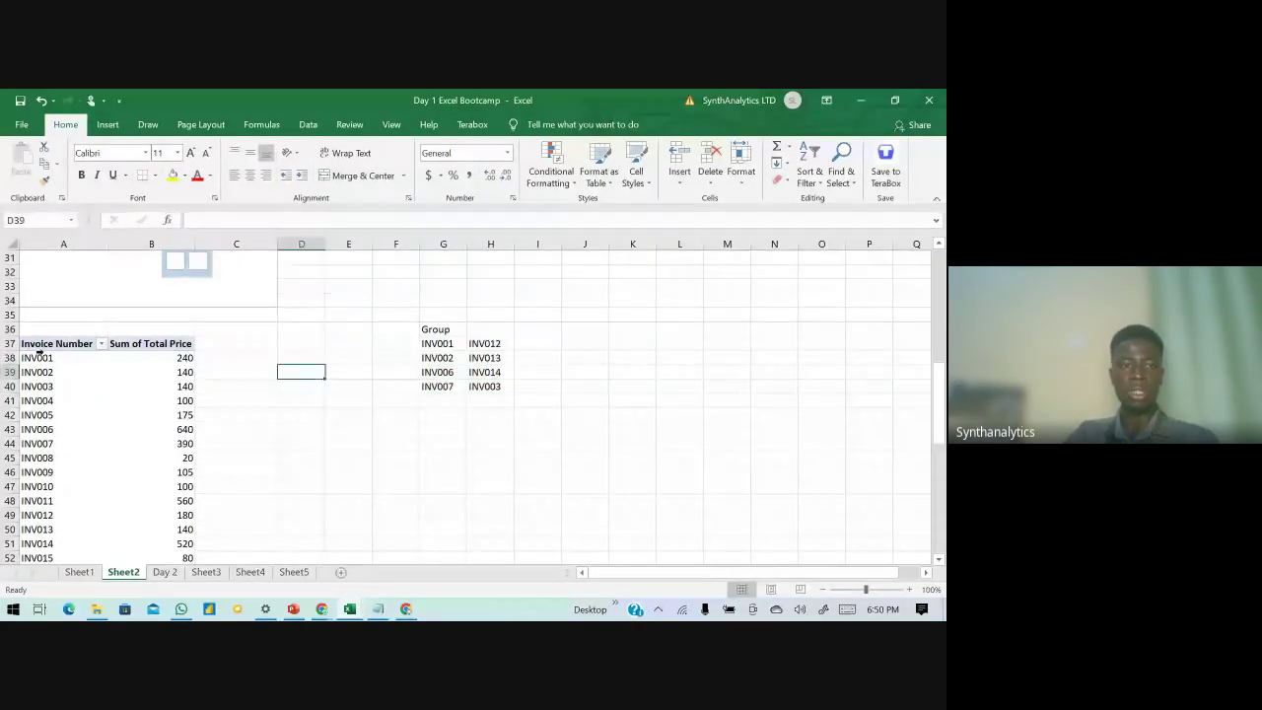
- Group the invoice numbers in A38, A40, A42 and A47 of the PivotTable
left_click(72, 360)
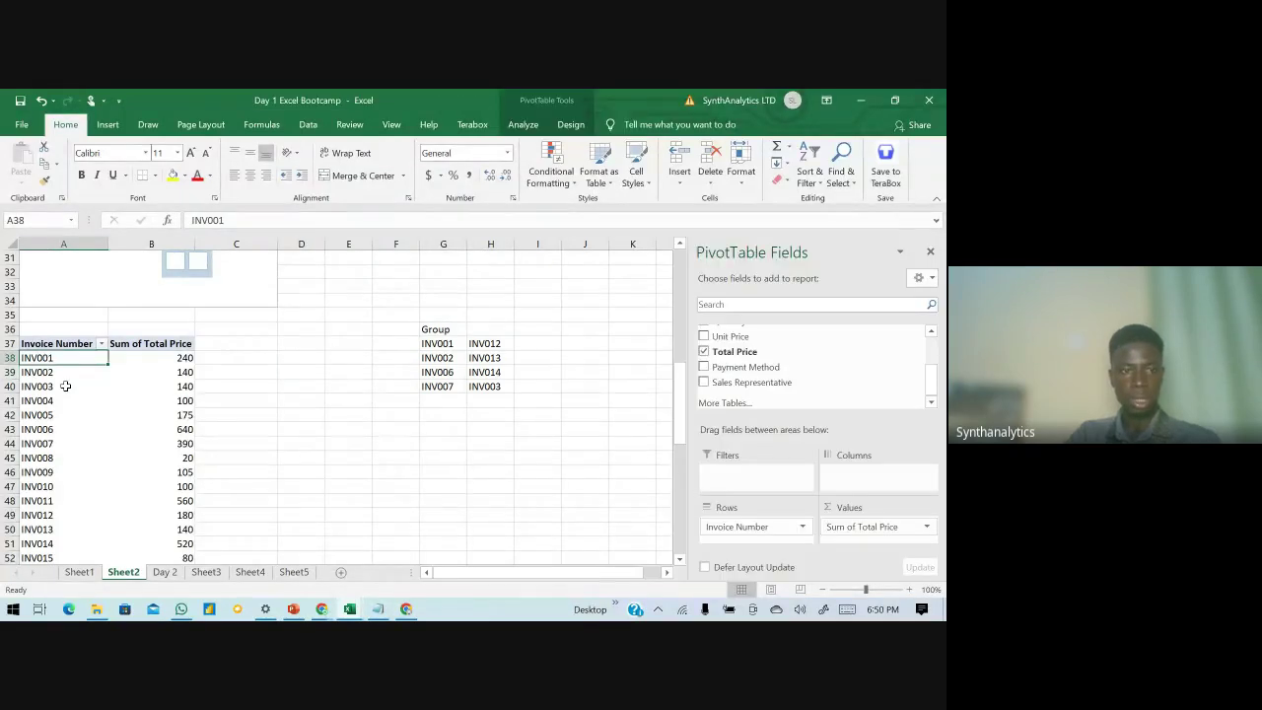
left_click(65, 386, "ctrl")
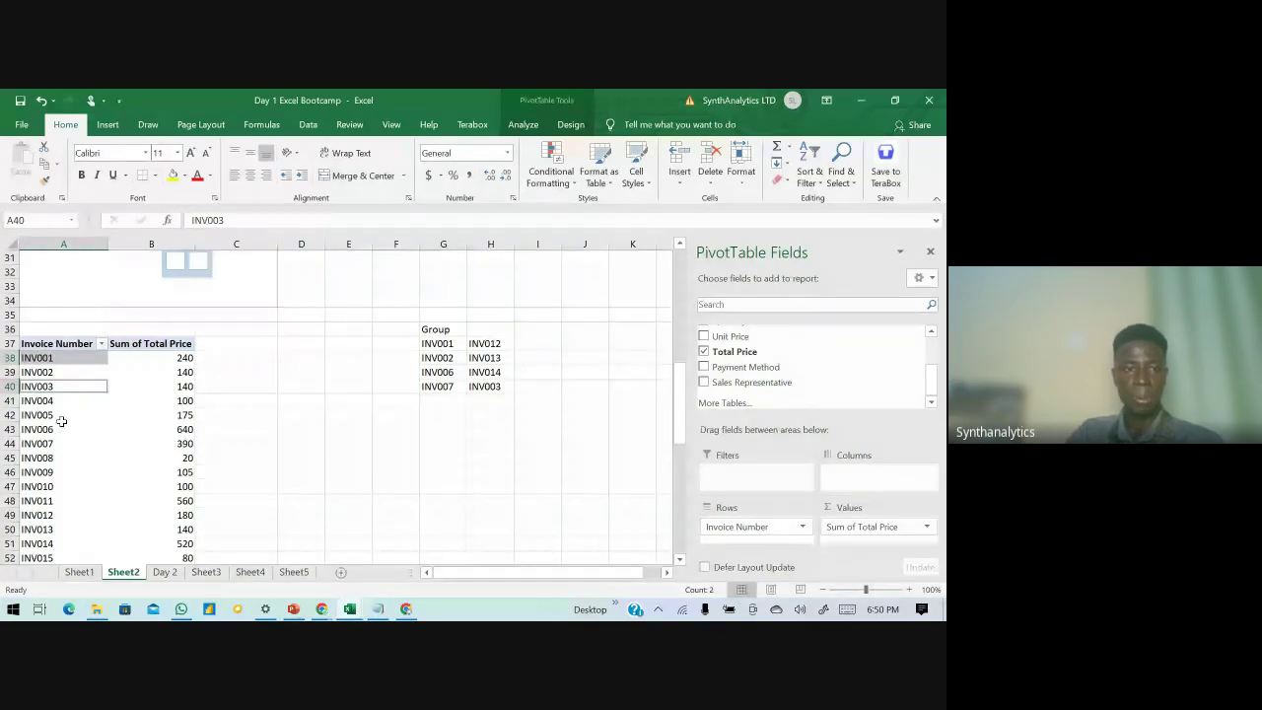
left_click(61, 418, "ctrl")
left_click(69, 487, "ctrl")
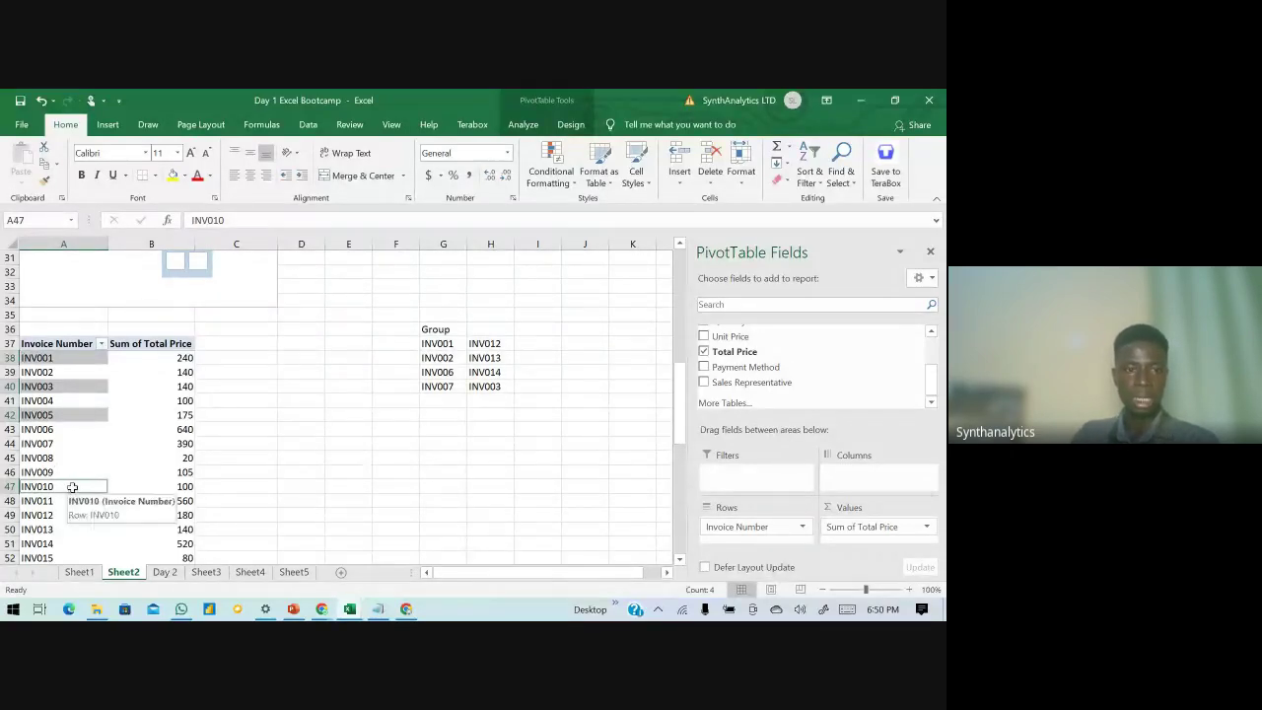
right_click(72, 487)
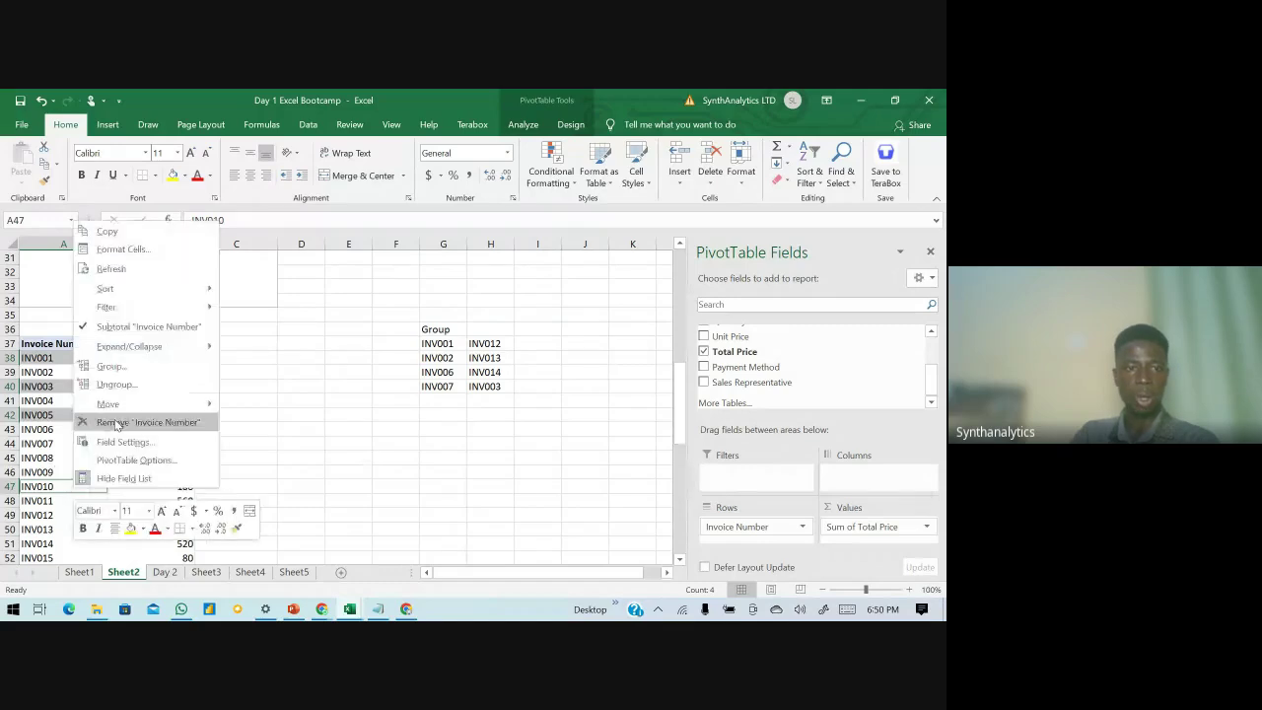
left_click(104, 370)
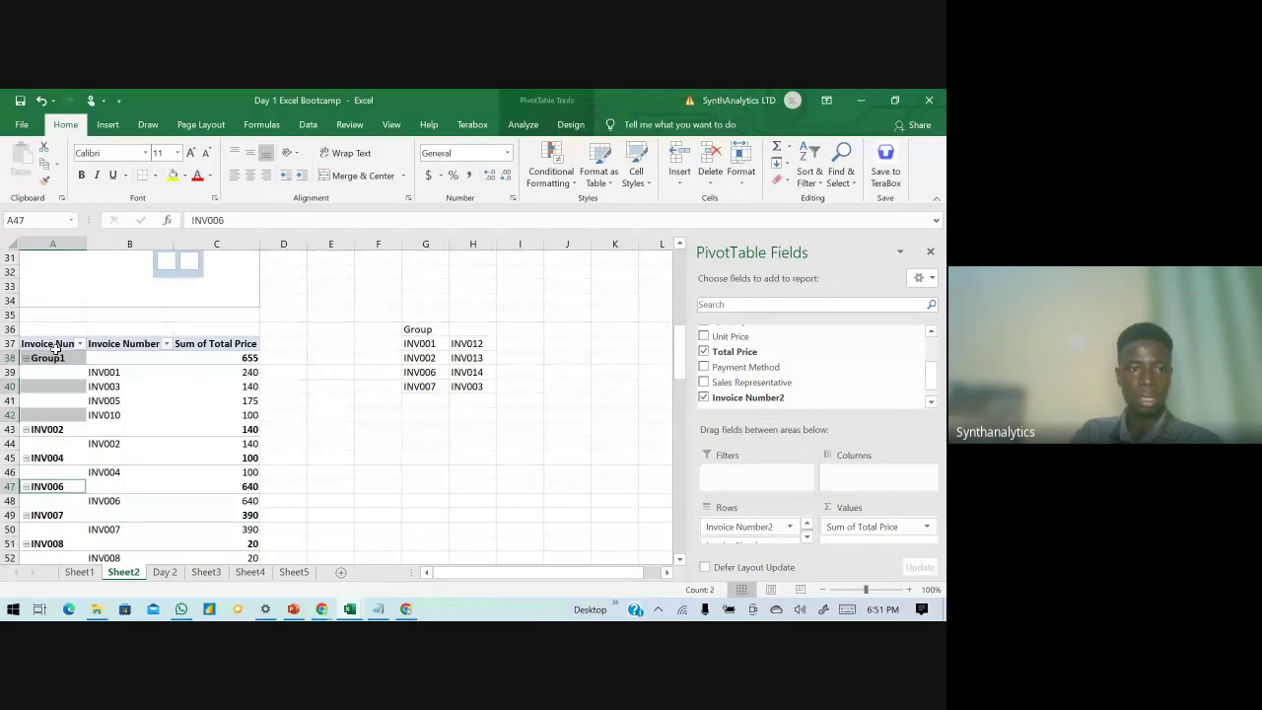
- Rename the invoice group in A38 of the PivotTable as SynthAnalytics
left_click(59, 358)
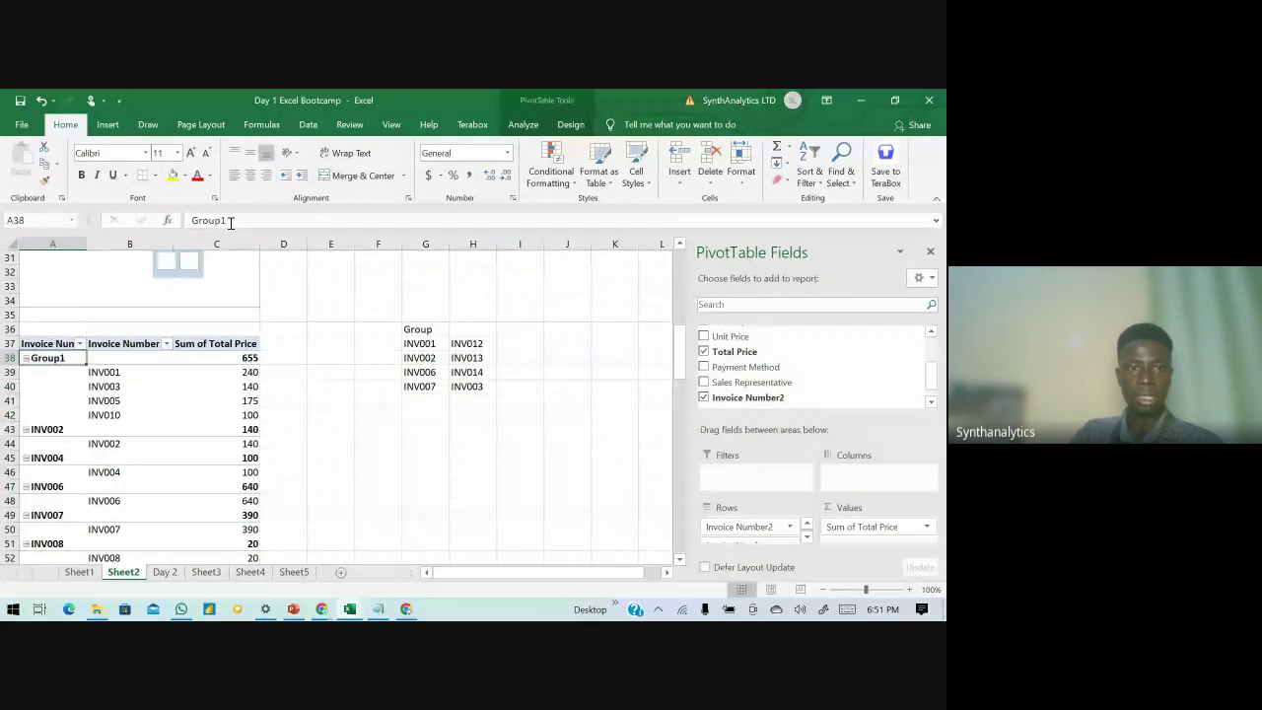
left_click(233, 220)
key("BackSpace")
key("BackSpace")
key("BackSpace")
key("BackSpace")
key("BackSpace")
key("BackSpace")
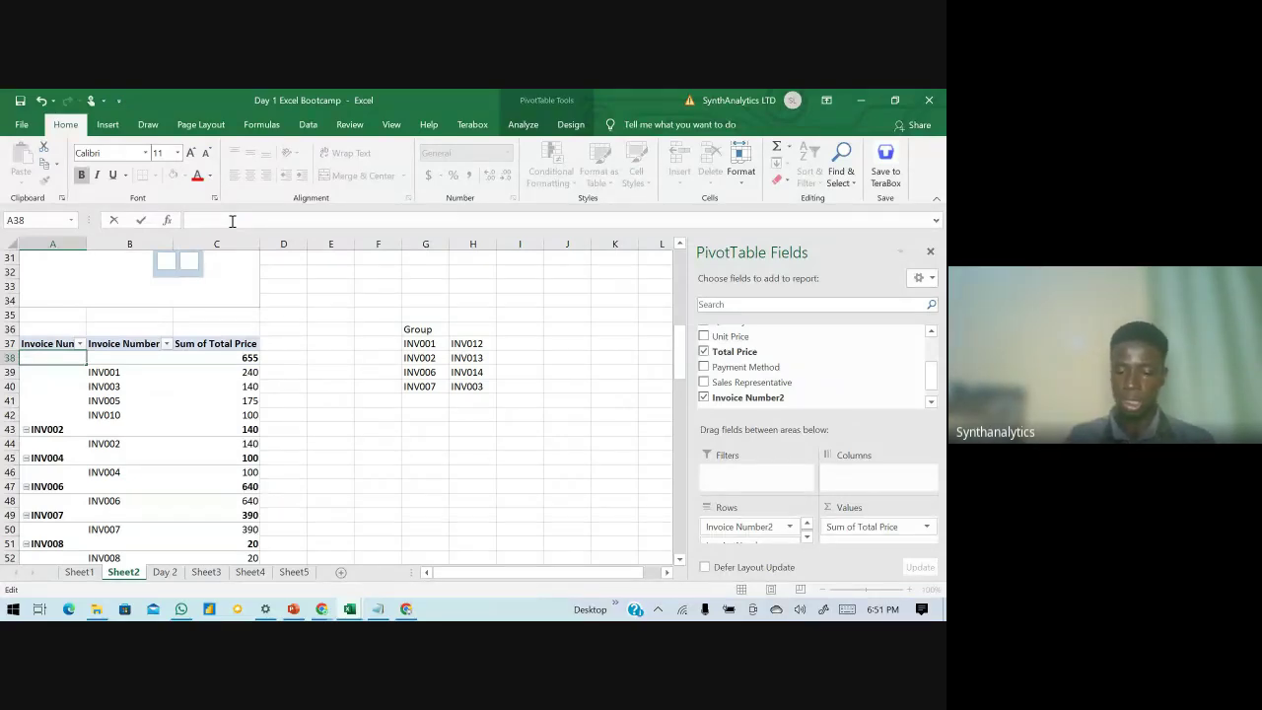
type("Synth")
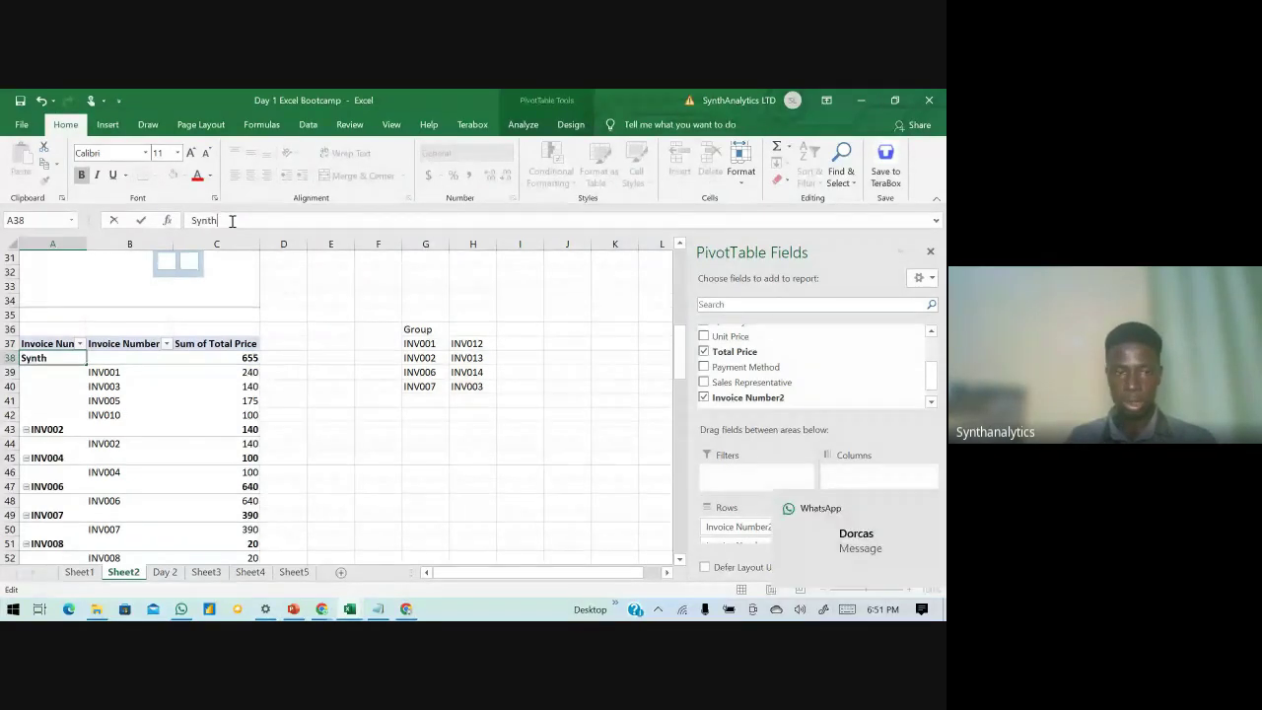
type("Analyt")
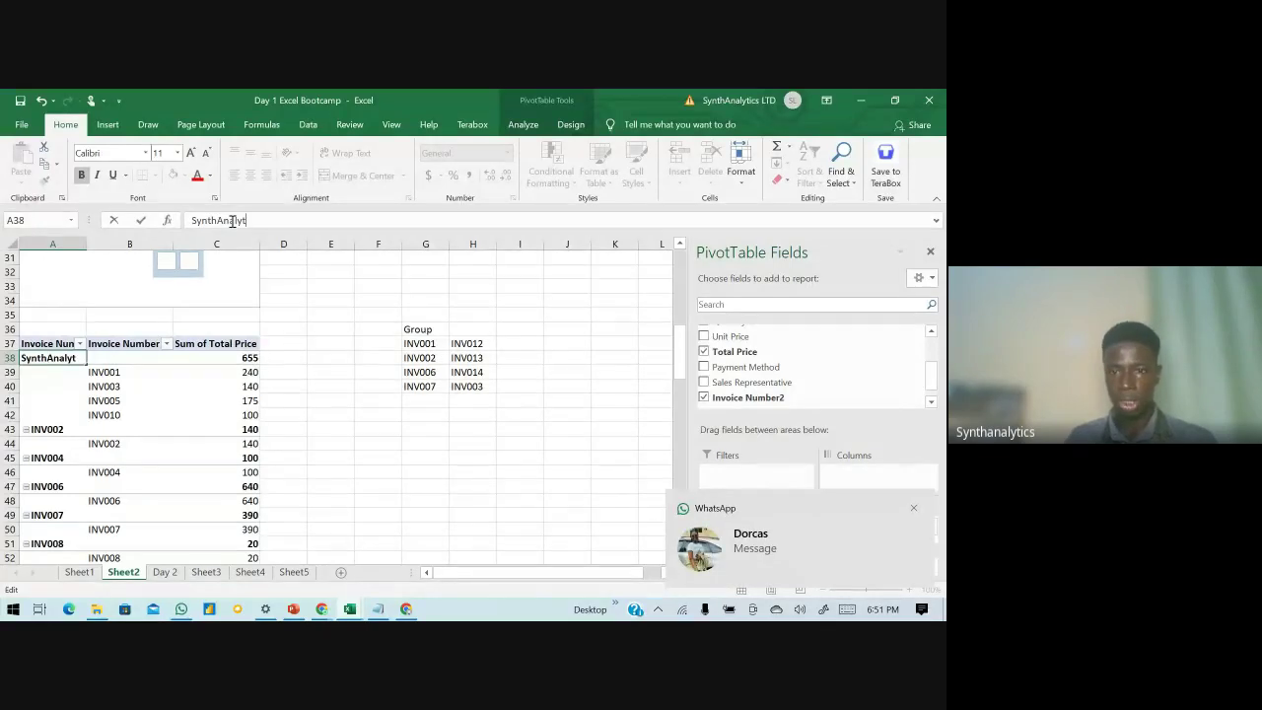
type("ics")
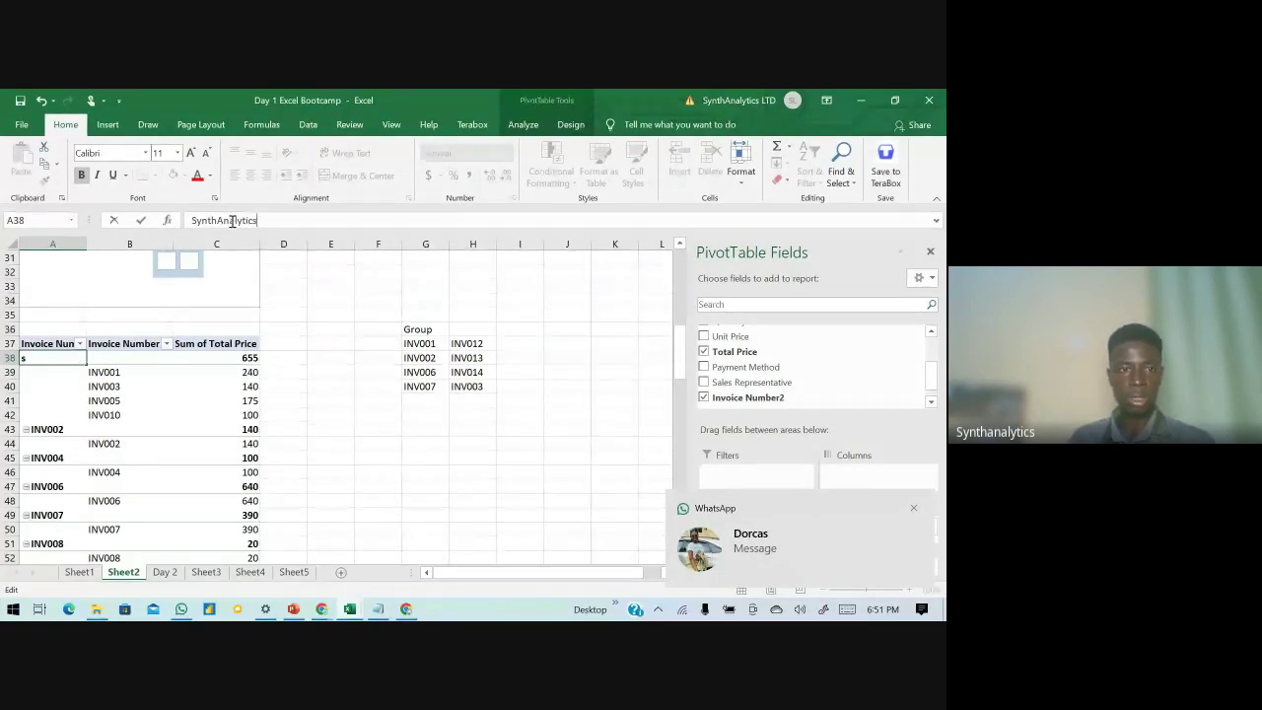
key("Return")
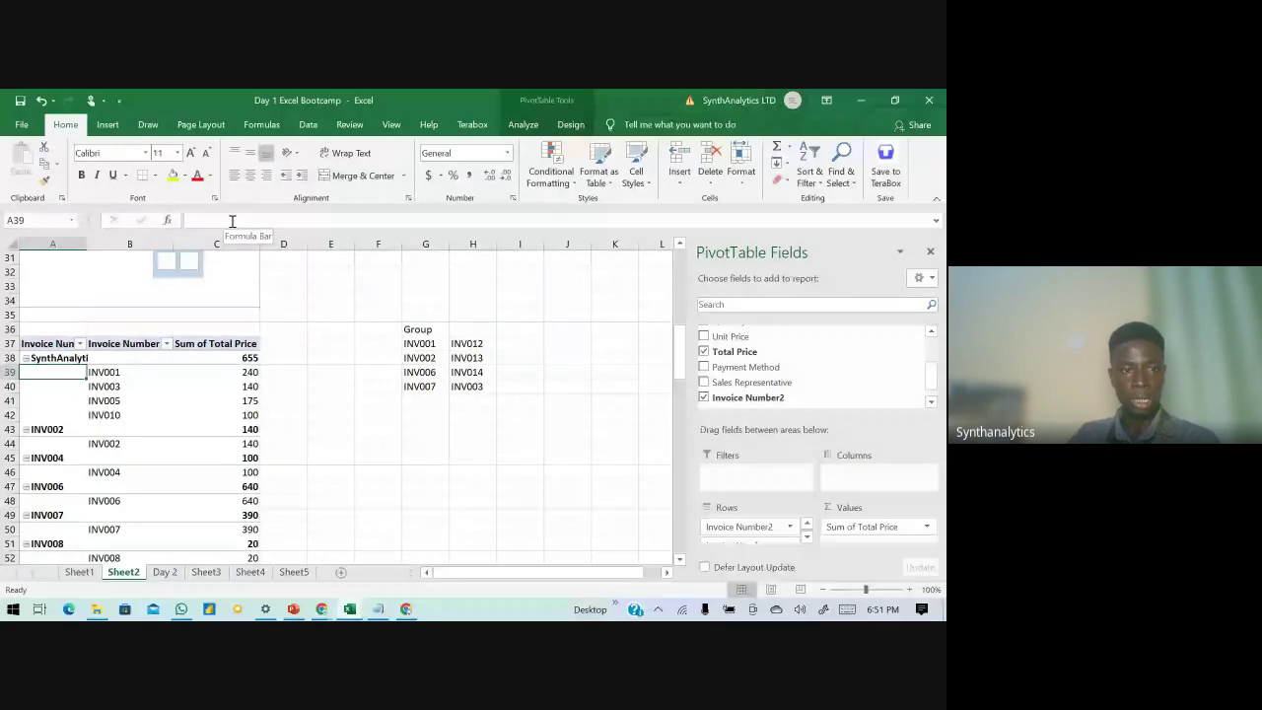
scroll(99, 375, "down", 1)
left_click(70, 387)
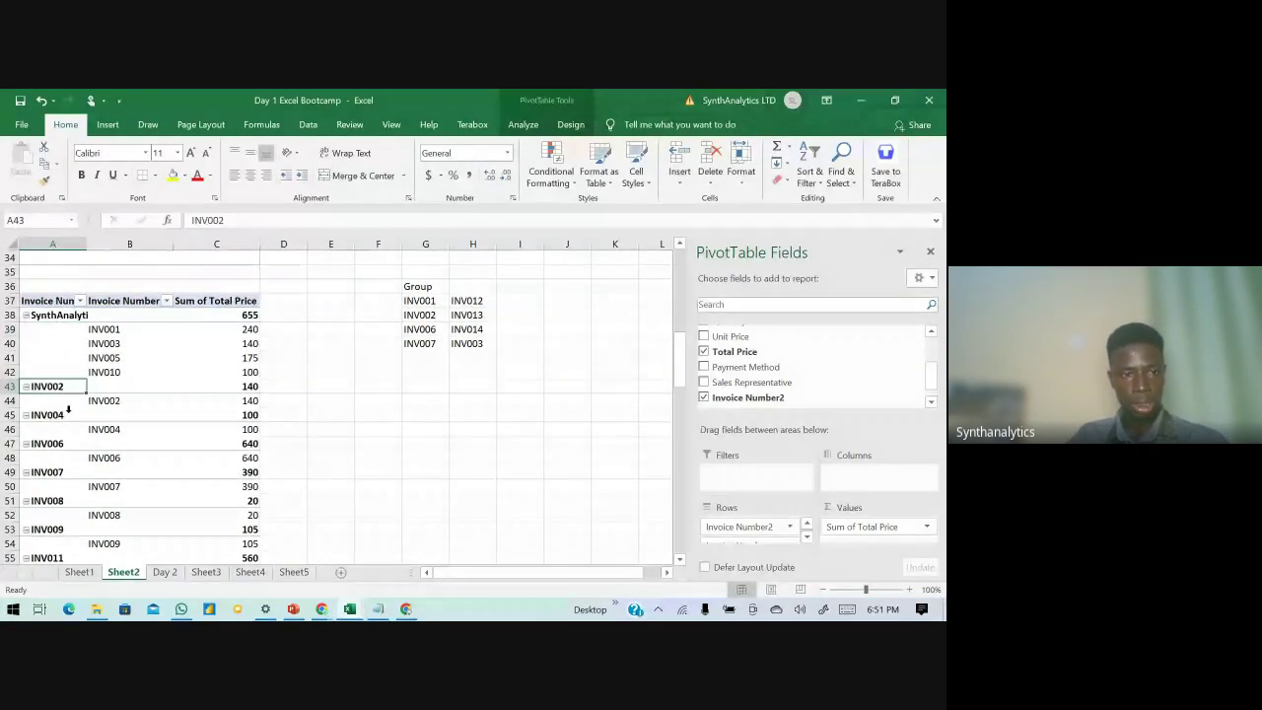
left_click(46, 471, "ctrl")
scroll(113, 434, "down", 2)
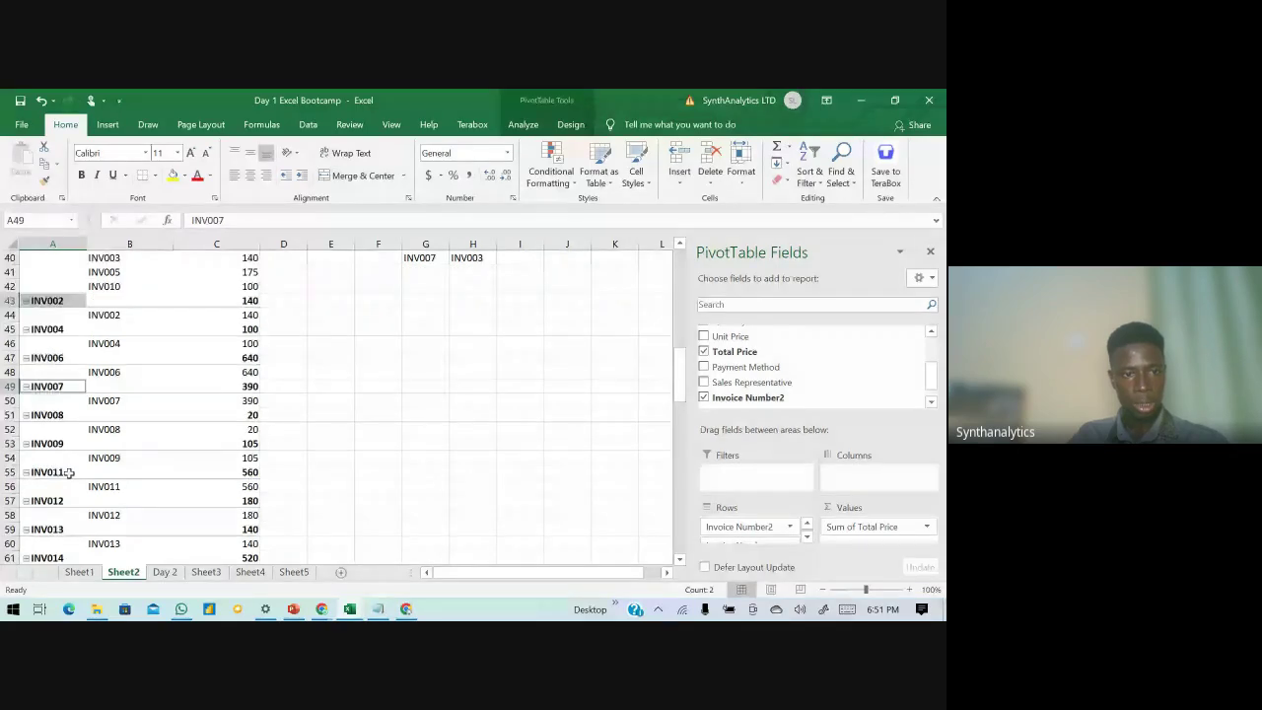
left_click(69, 473, "ctrl")
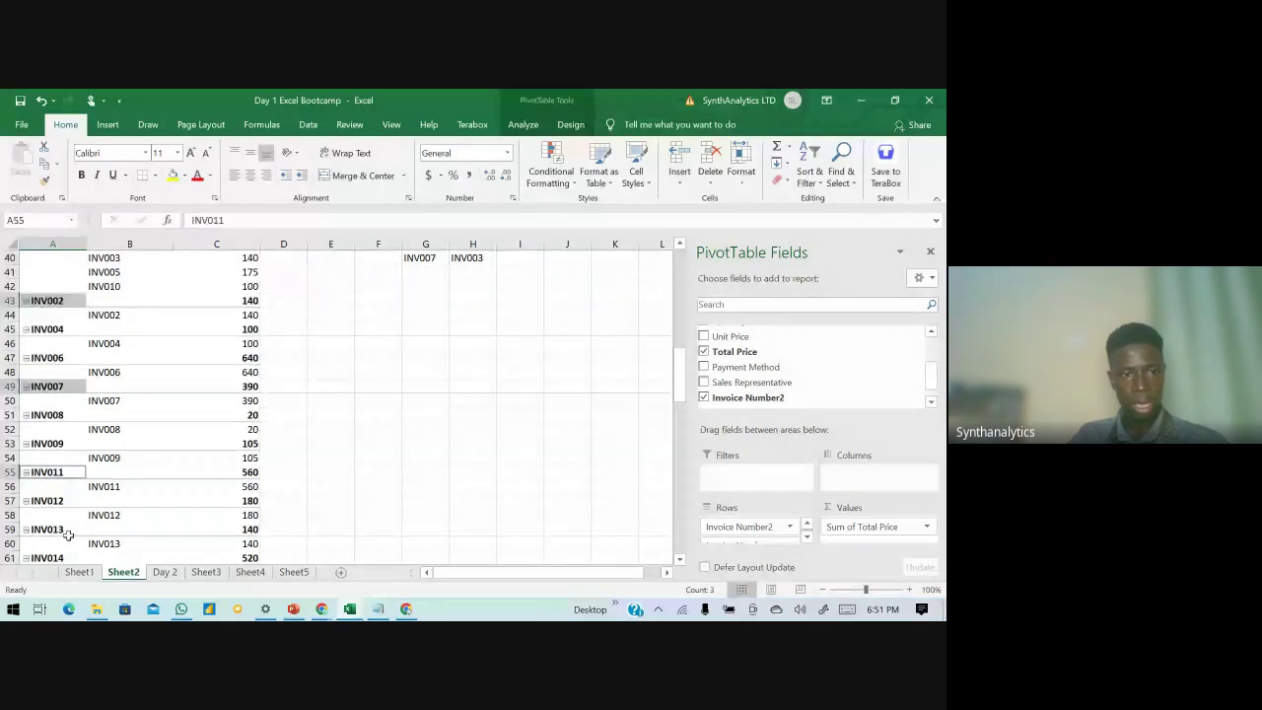
left_click(68, 535, "ctrl")
scroll(71, 471, "down", 5)
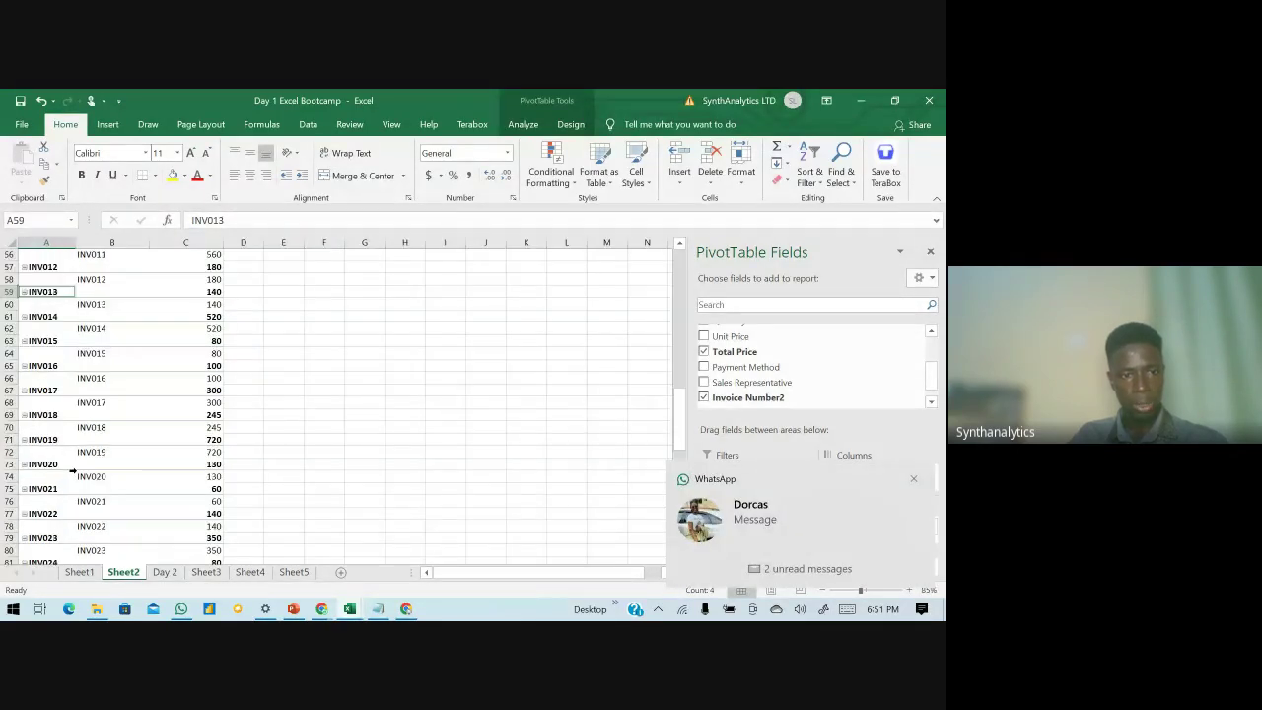
left_click(79, 408)
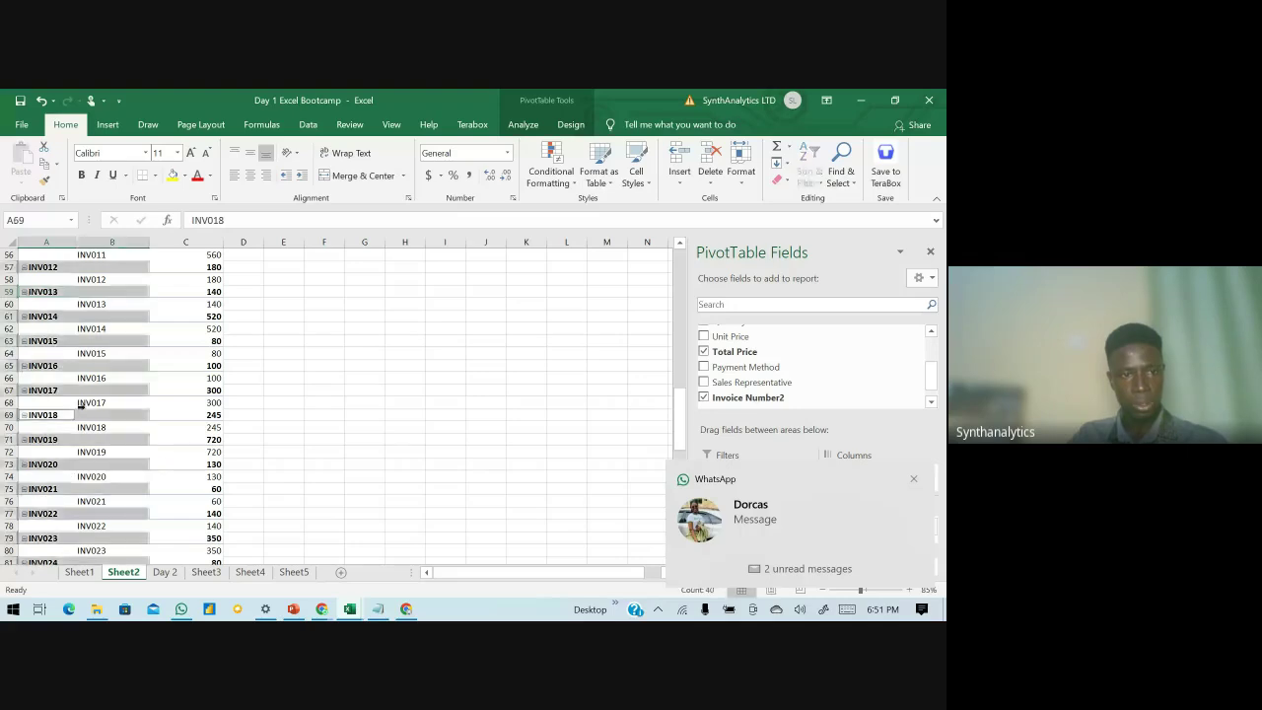
scroll(79, 404, "up", 9)
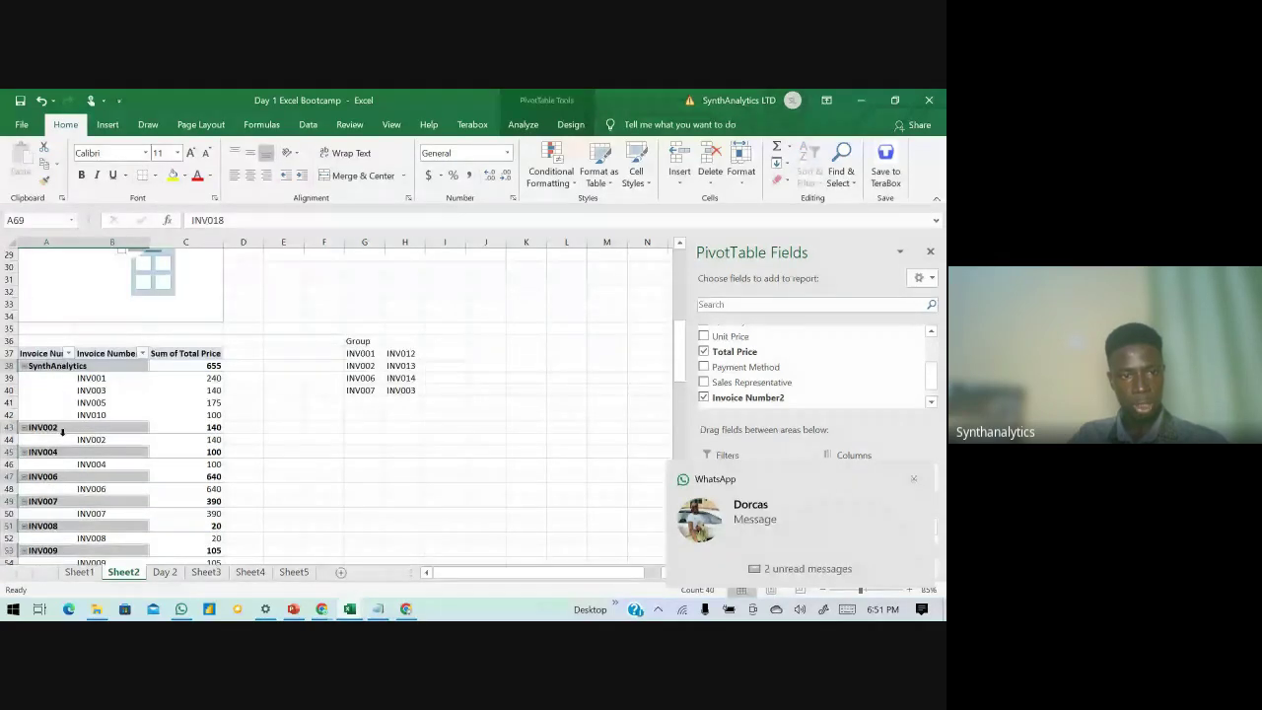
left_click(61, 430)
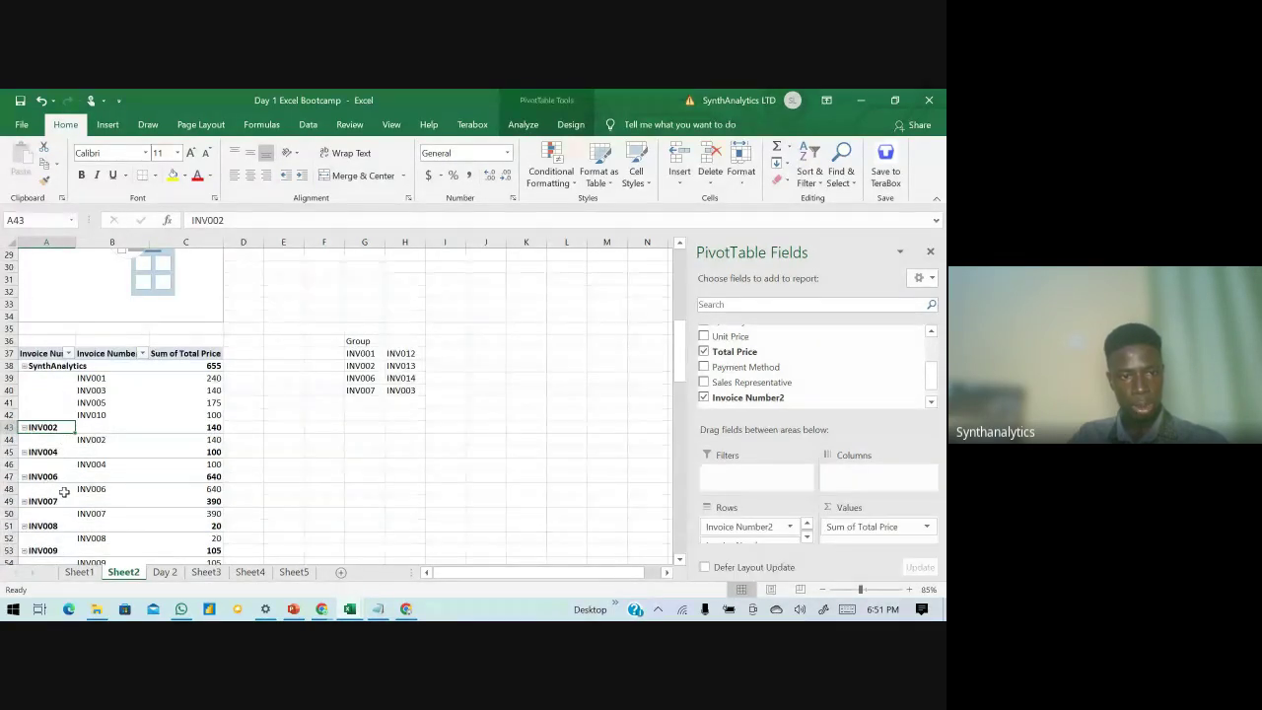
left_click(61, 431)
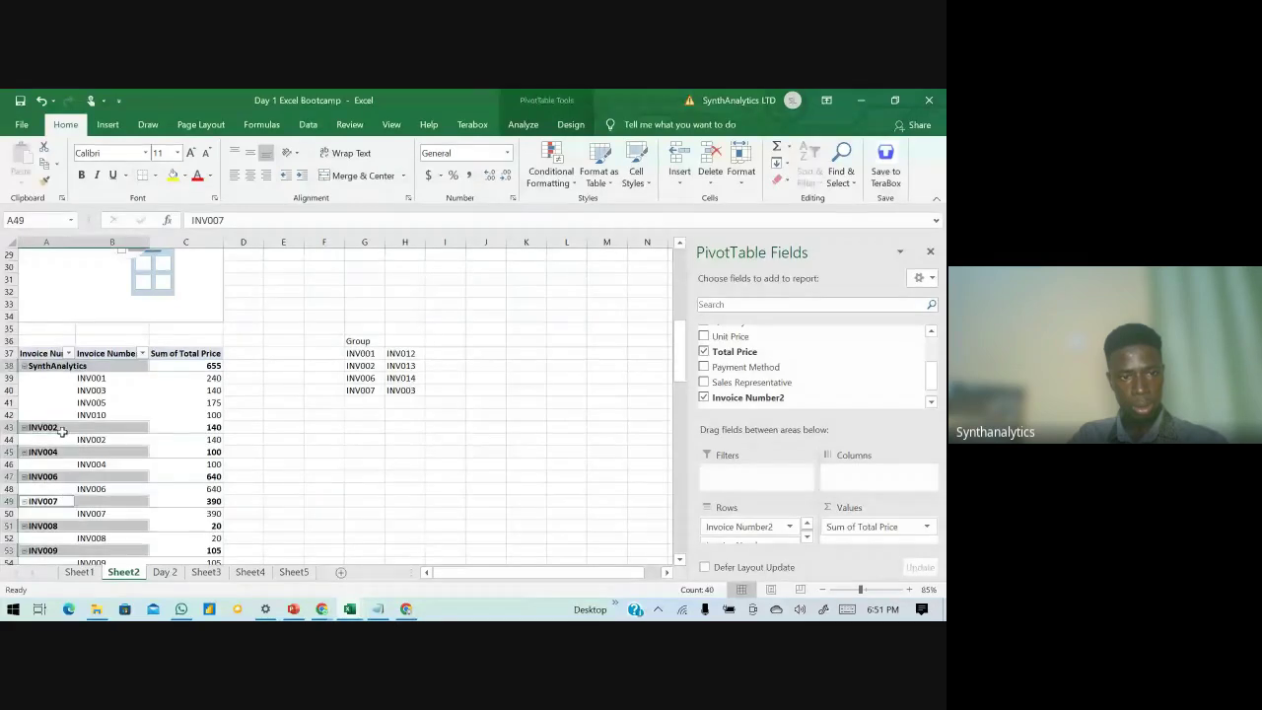
left_click(62, 430)
left_click(62, 488)
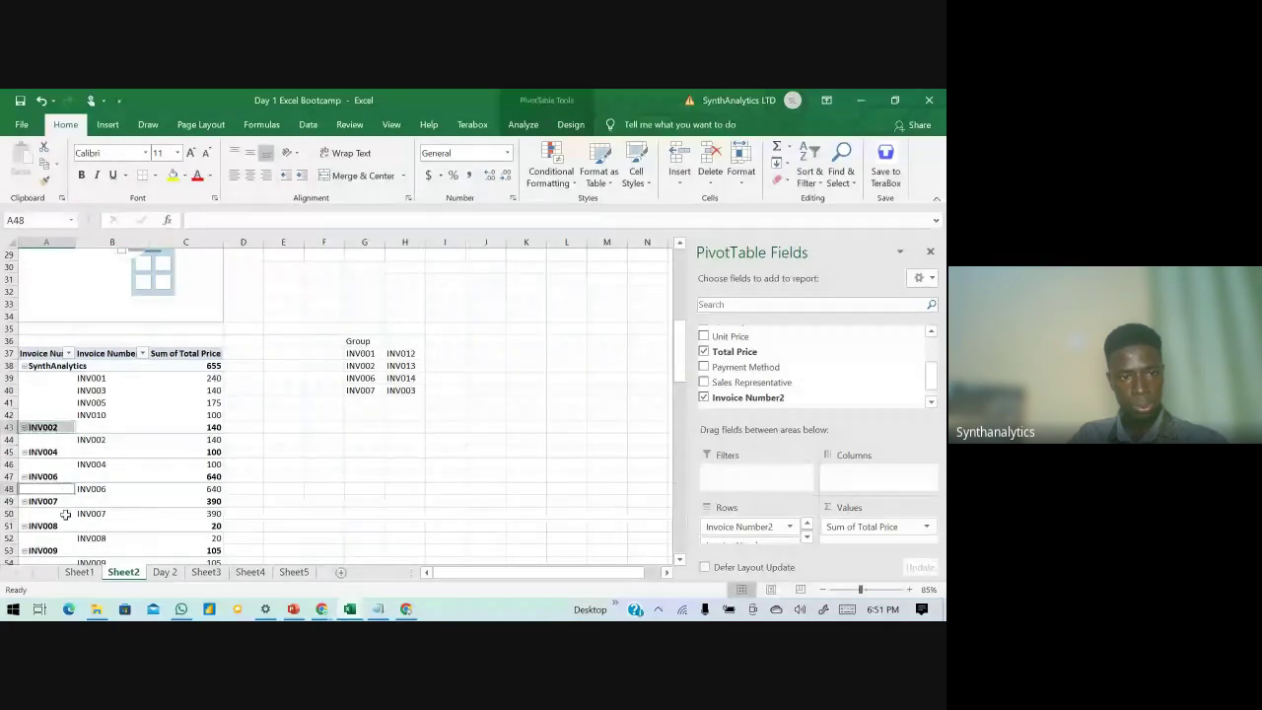
left_click_drag(59, 500, 69, 550)
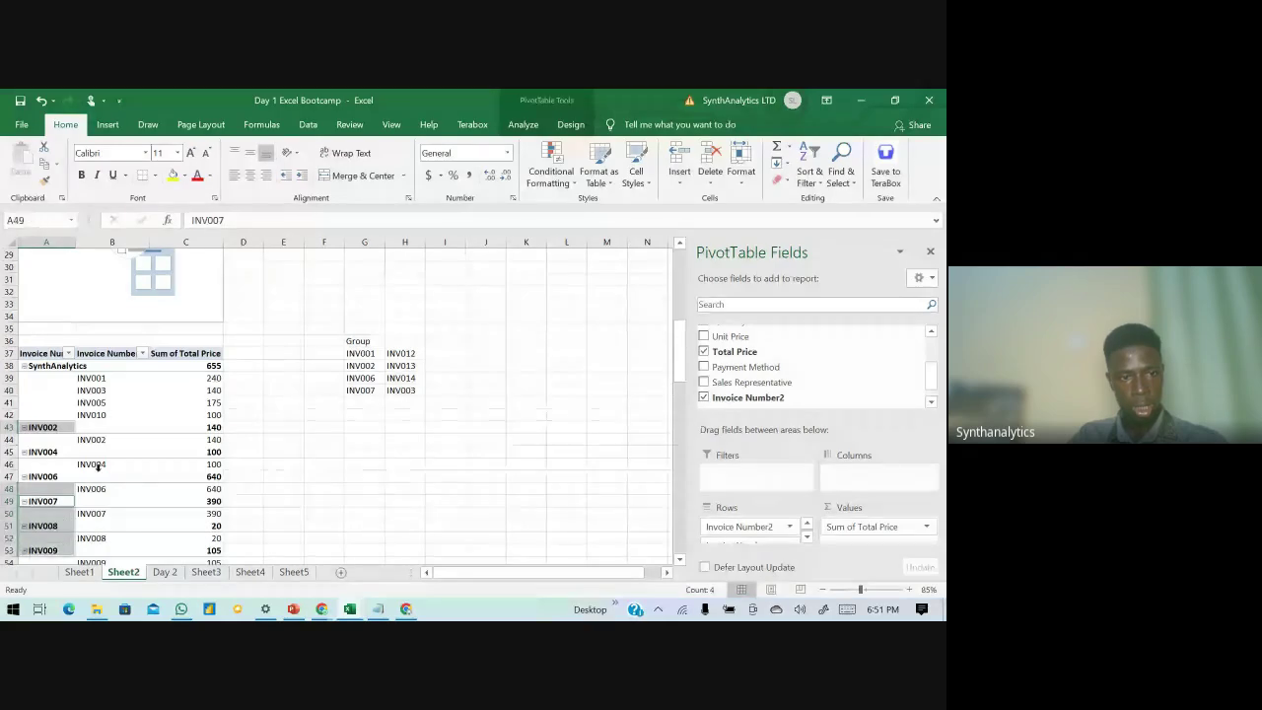
scroll(98, 468, "down", 3)
left_click(64, 490, "ctrl")
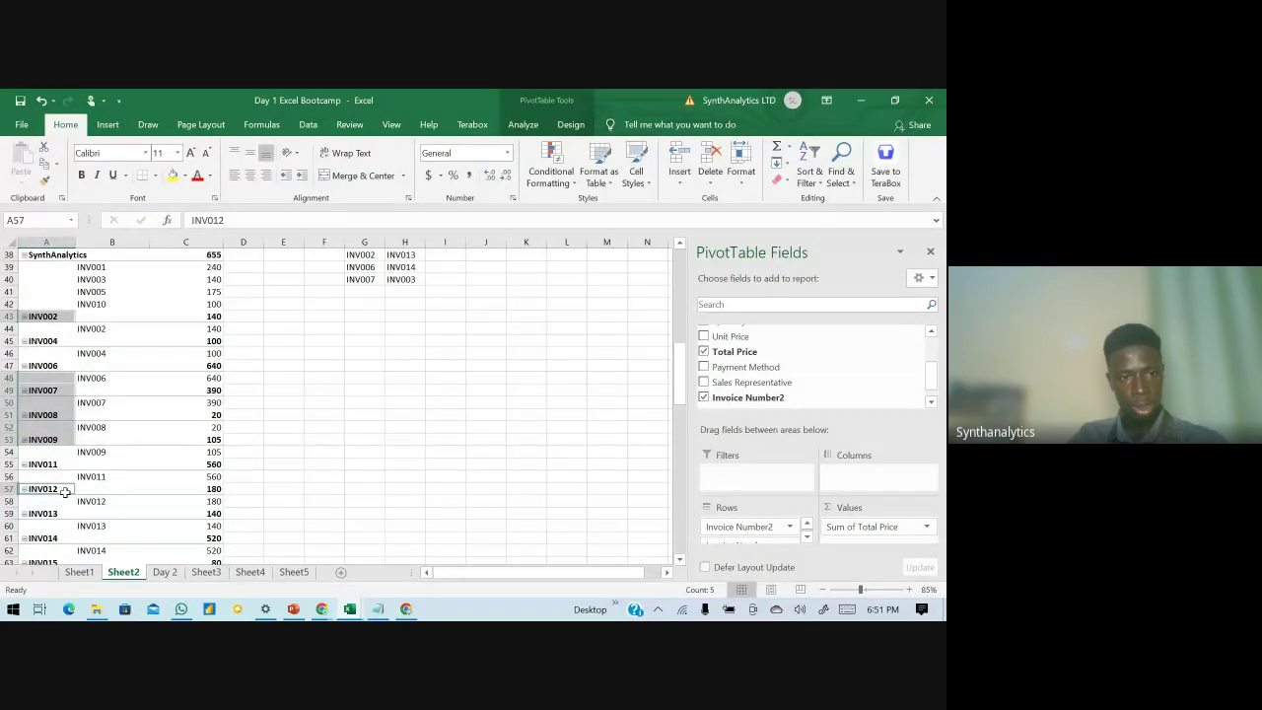
scroll(105, 453, "down", 7)
left_click(61, 442)
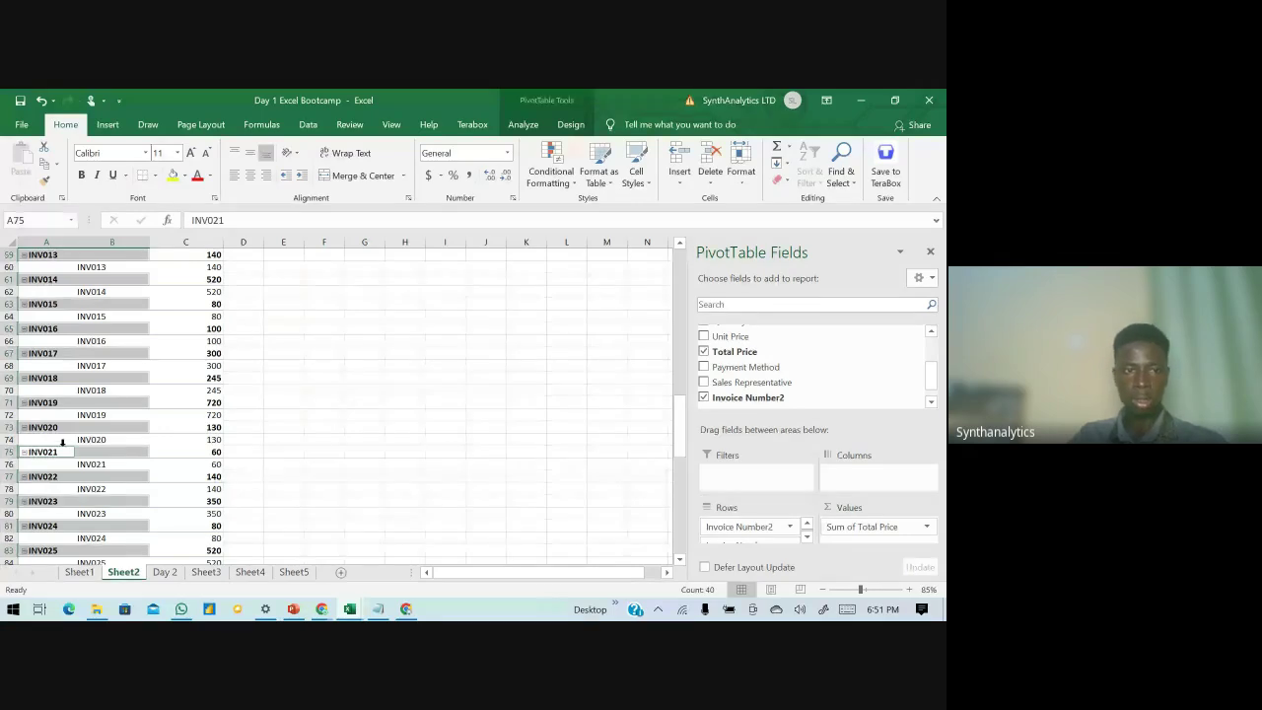
left_click(56, 443)
scroll(54, 414, "up", 10)
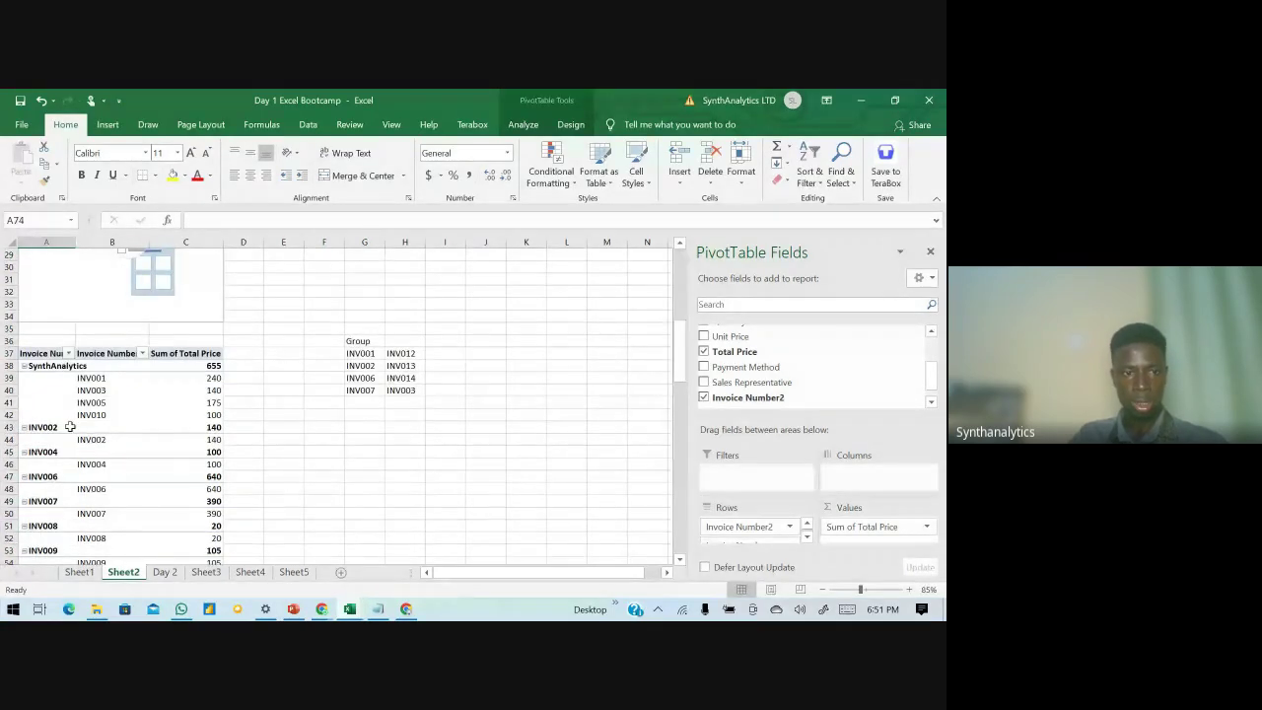
- Group the PivotTable's ungrouped invoice items in A43:A57 together with those in A77:A89
left_click_drag(49, 427, 58, 558)
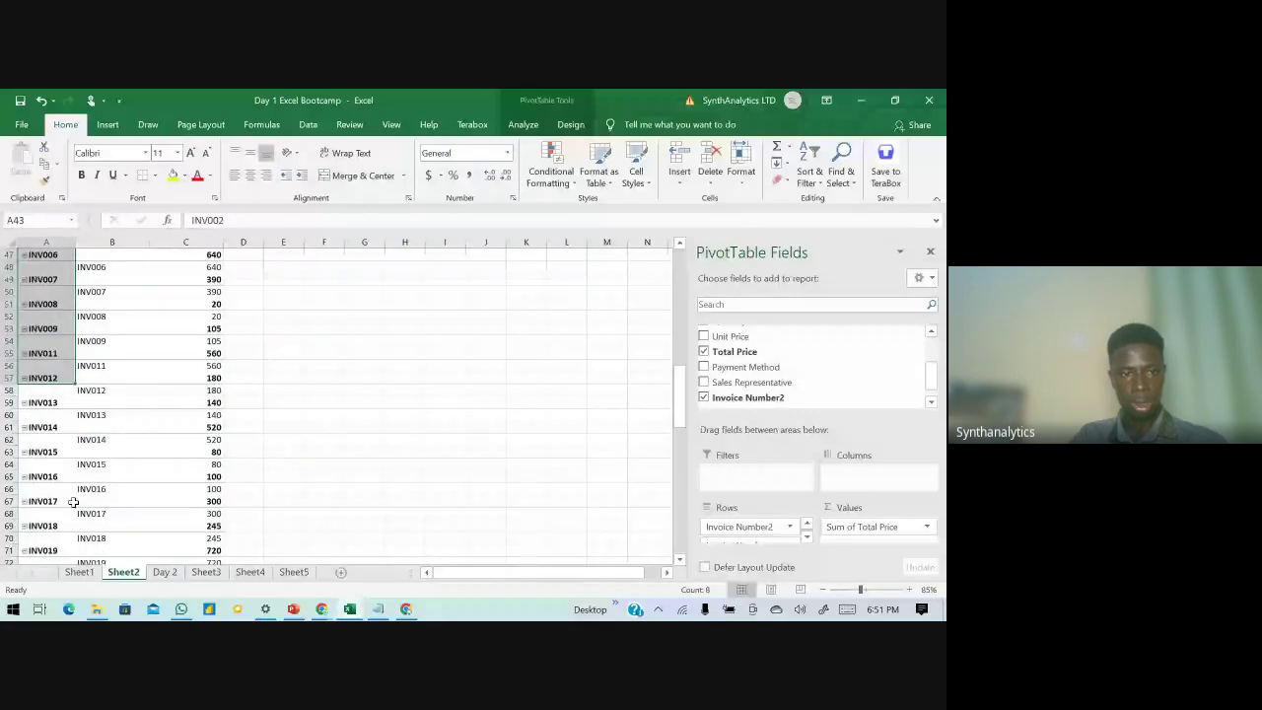
scroll(65, 483, "down", 4)
left_click_drag(57, 477, 57, 538)
right_click(63, 391)
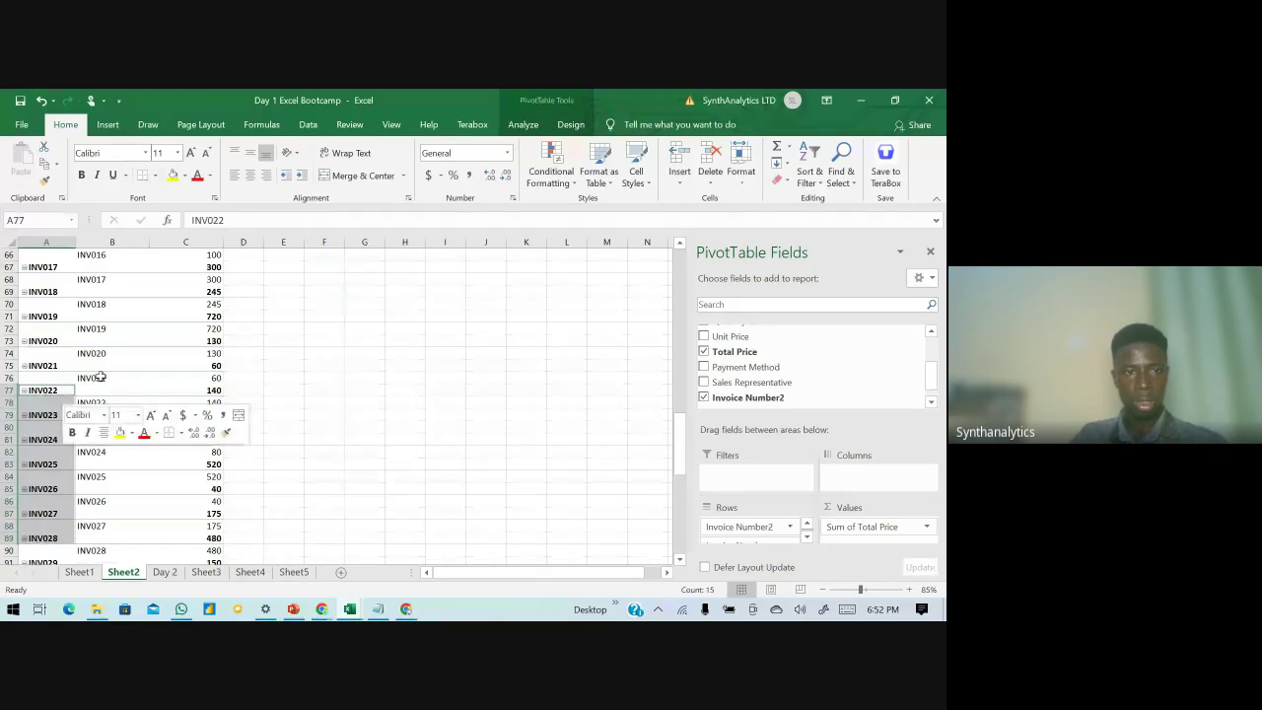
left_click(101, 273)
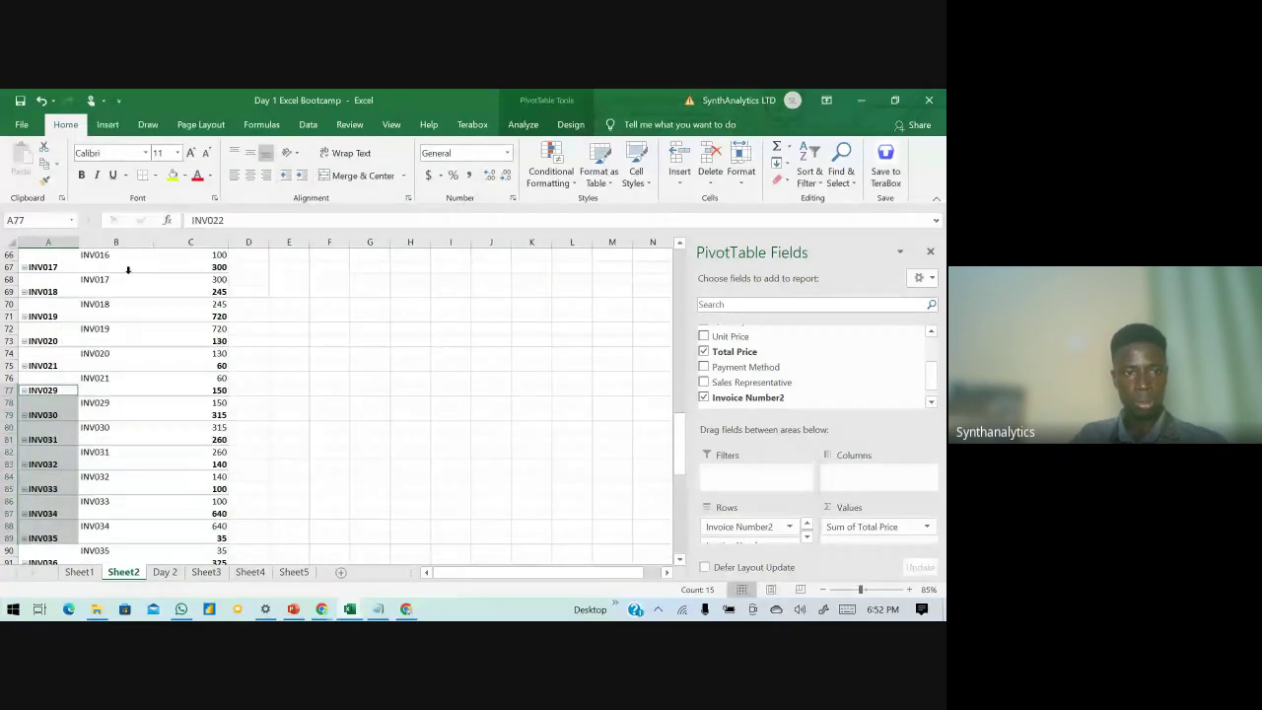
scroll(49, 371, "up", 9)
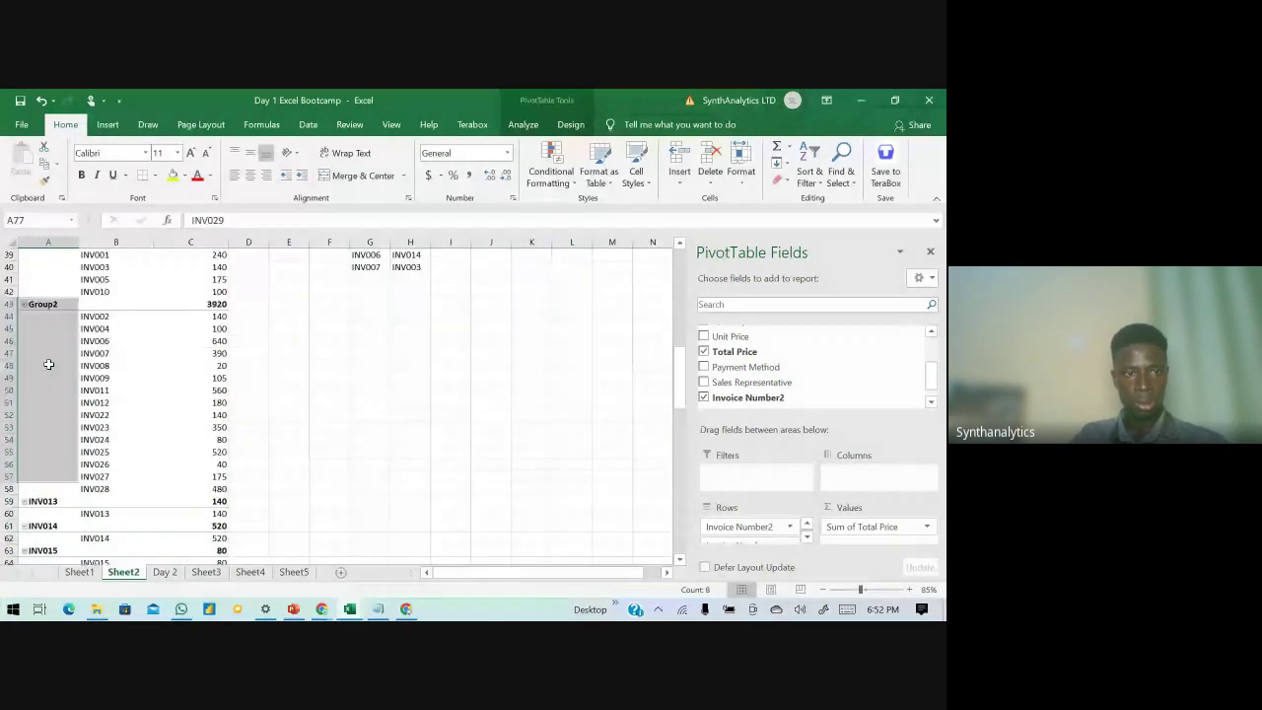
scroll(49, 370, "up", 5)
scroll(56, 443, "down", 3)
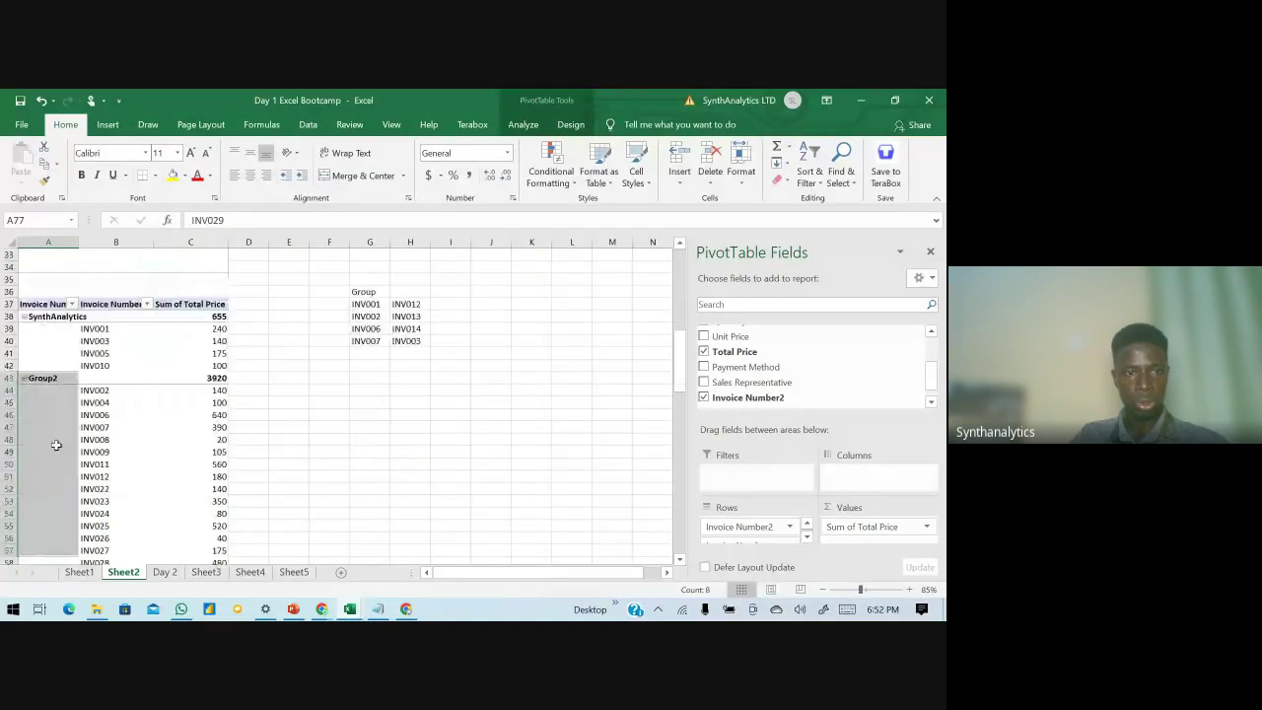
- Rename the invoice group in A43 of the PivotTable as Joyfield
left_click(43, 378)
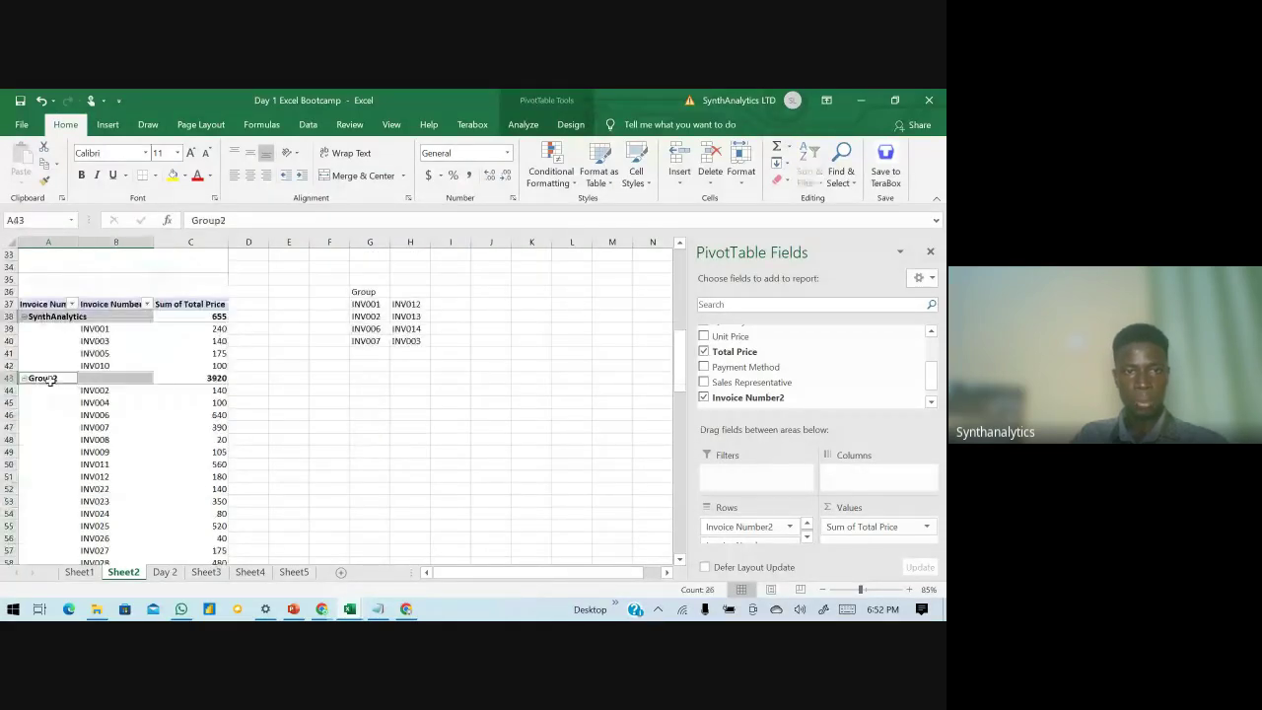
left_click(237, 219)
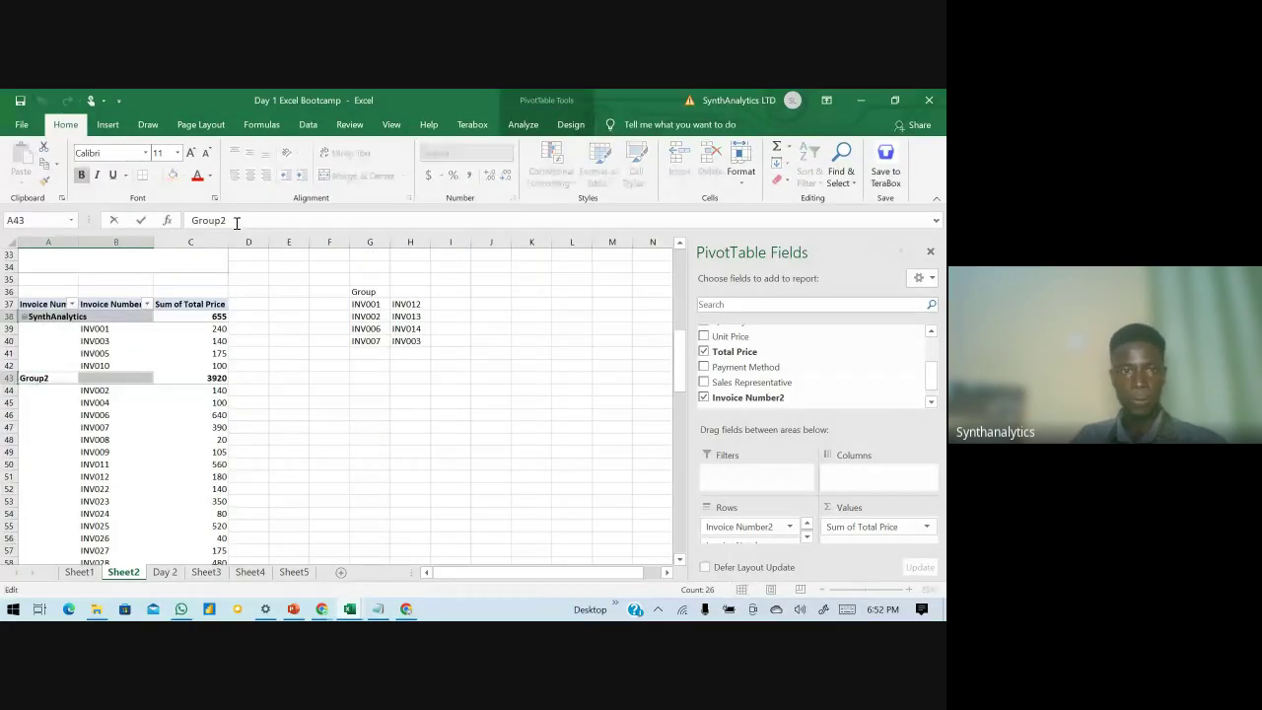
key("BackSpace")
key("BackSpace")
key("BackSpace")
key("BackSpace")
key("BackSpace")
key("BackSpace")
type("Joyf")
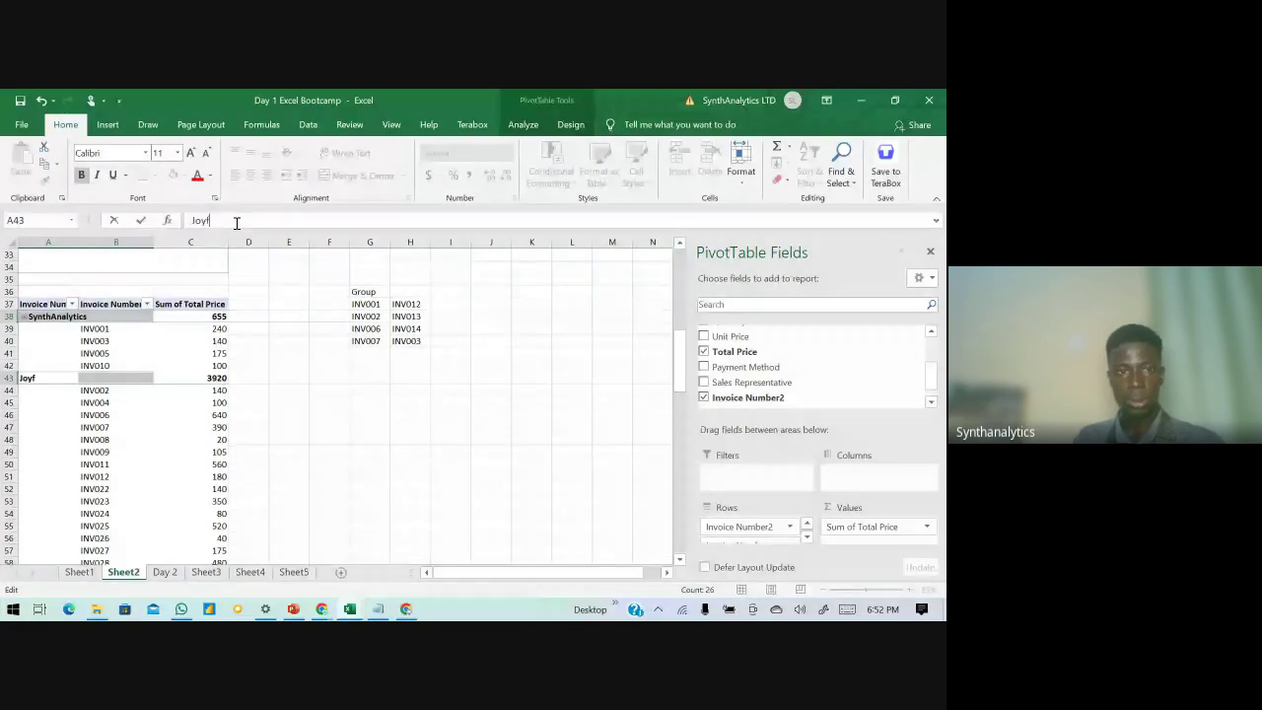
type("ield")
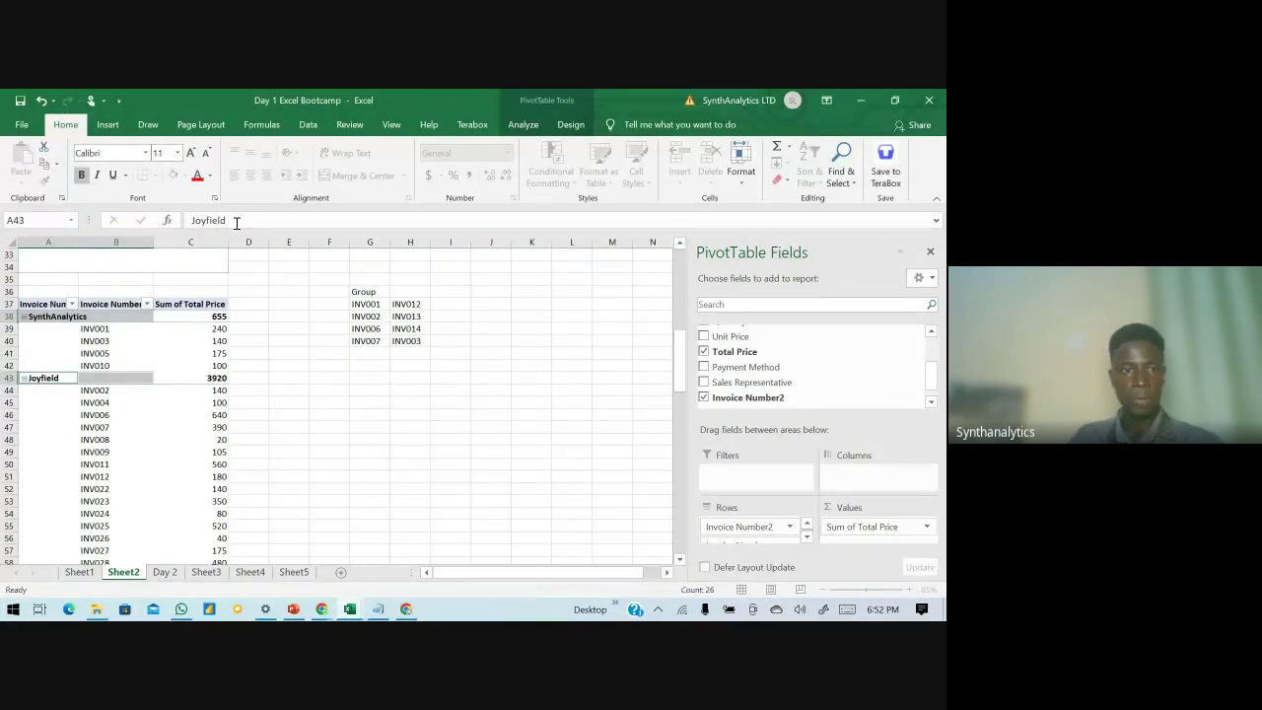
key("Tab")
left_click(81, 402)
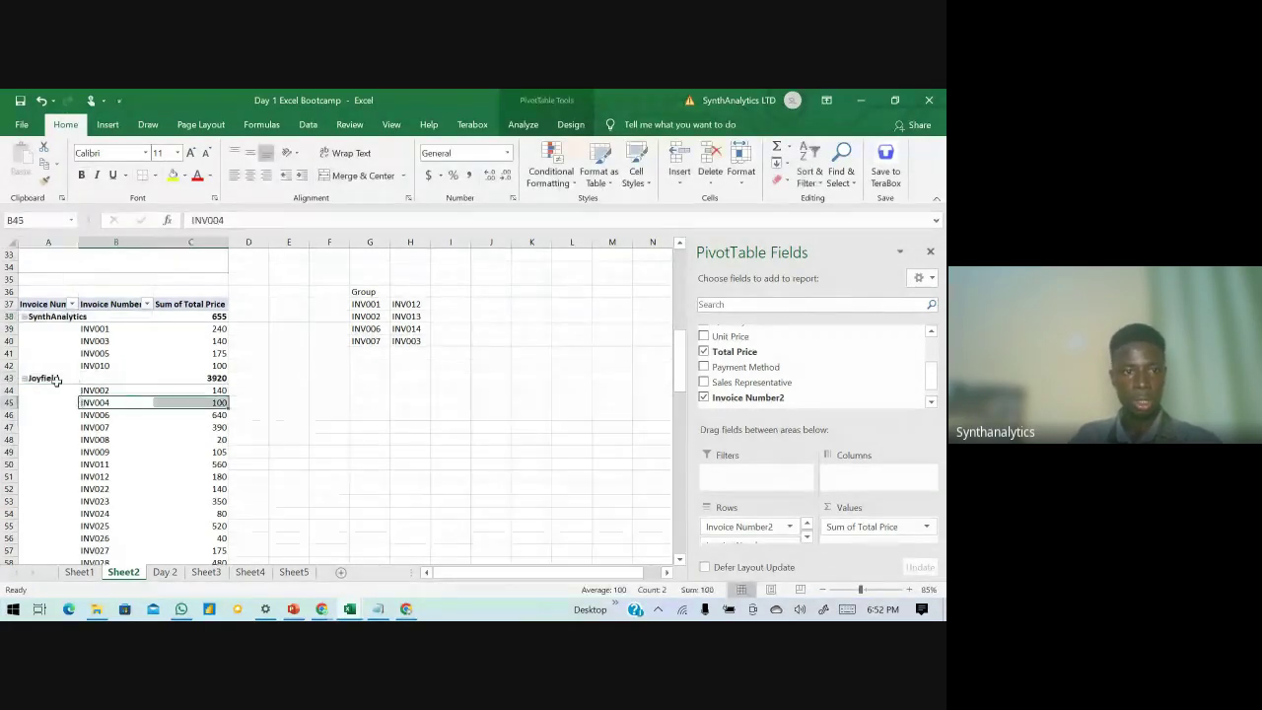
left_click(56, 378)
- Group the PivotTable's ungrouped invoice items in A59:A73 together with those in A93:A105
scroll(56, 394, "down", 4)
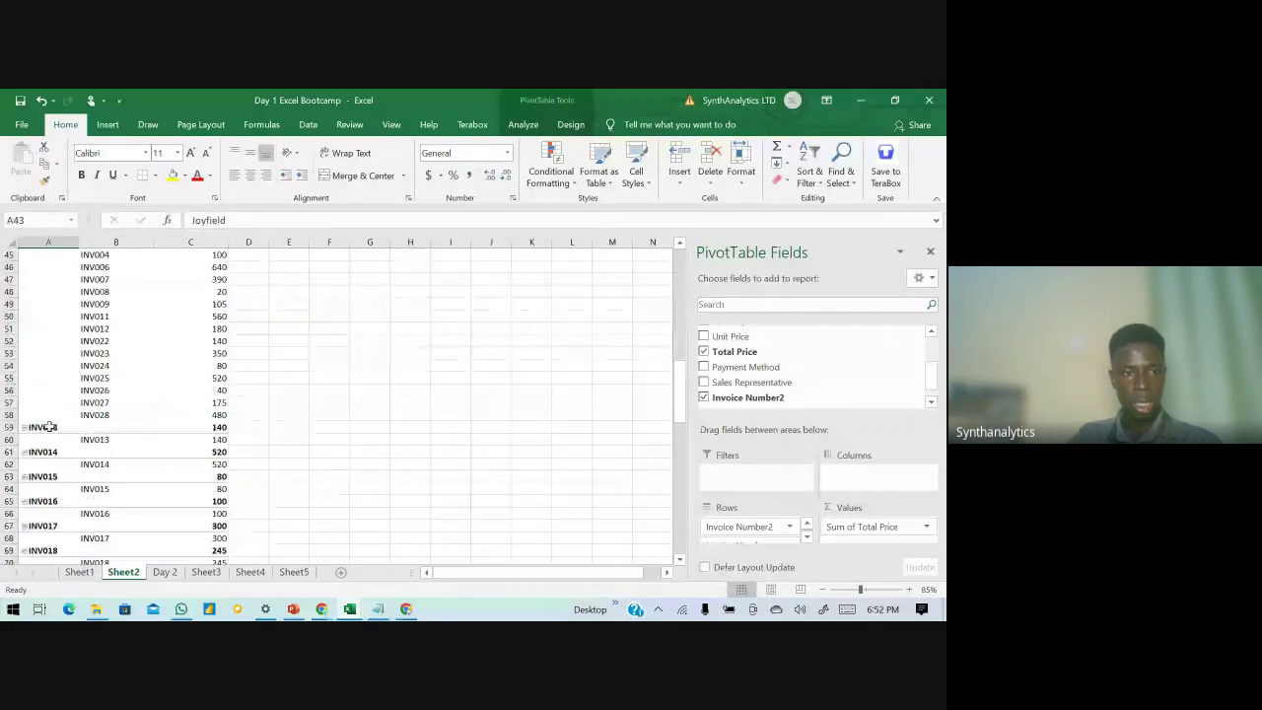
left_click(59, 427)
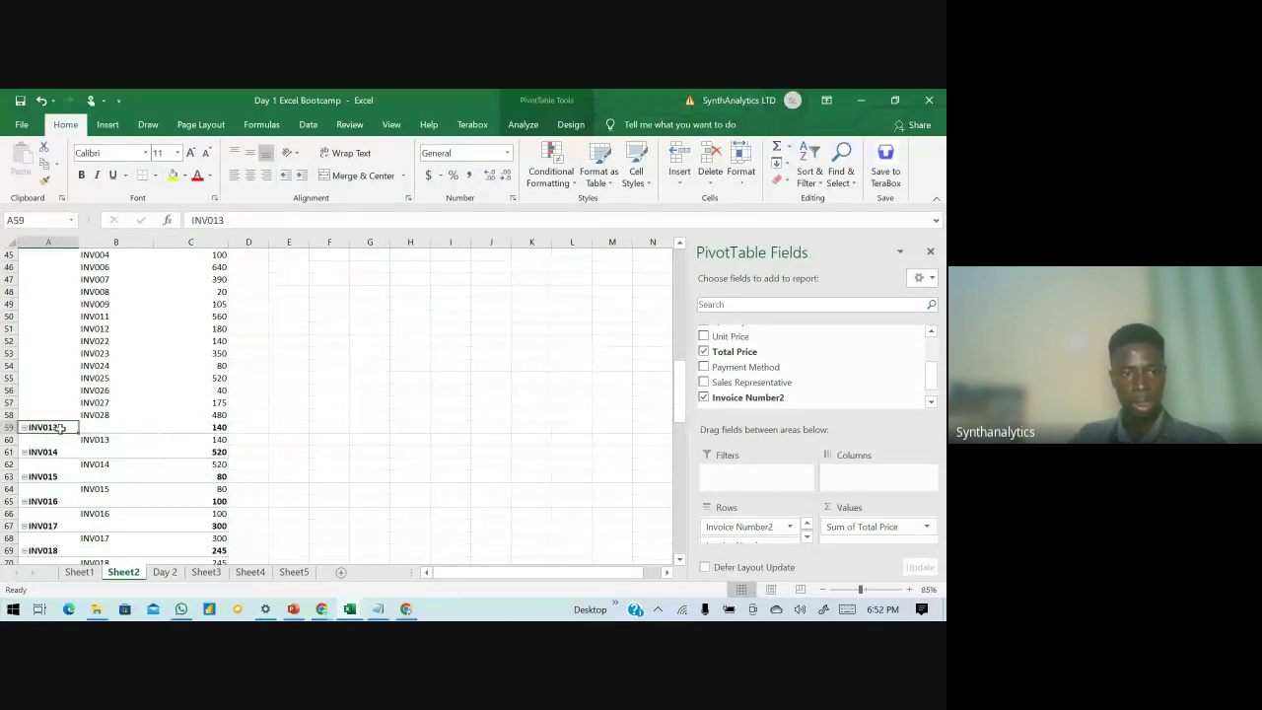
left_click_drag(59, 428, 70, 537)
scroll(127, 465, "down", 8)
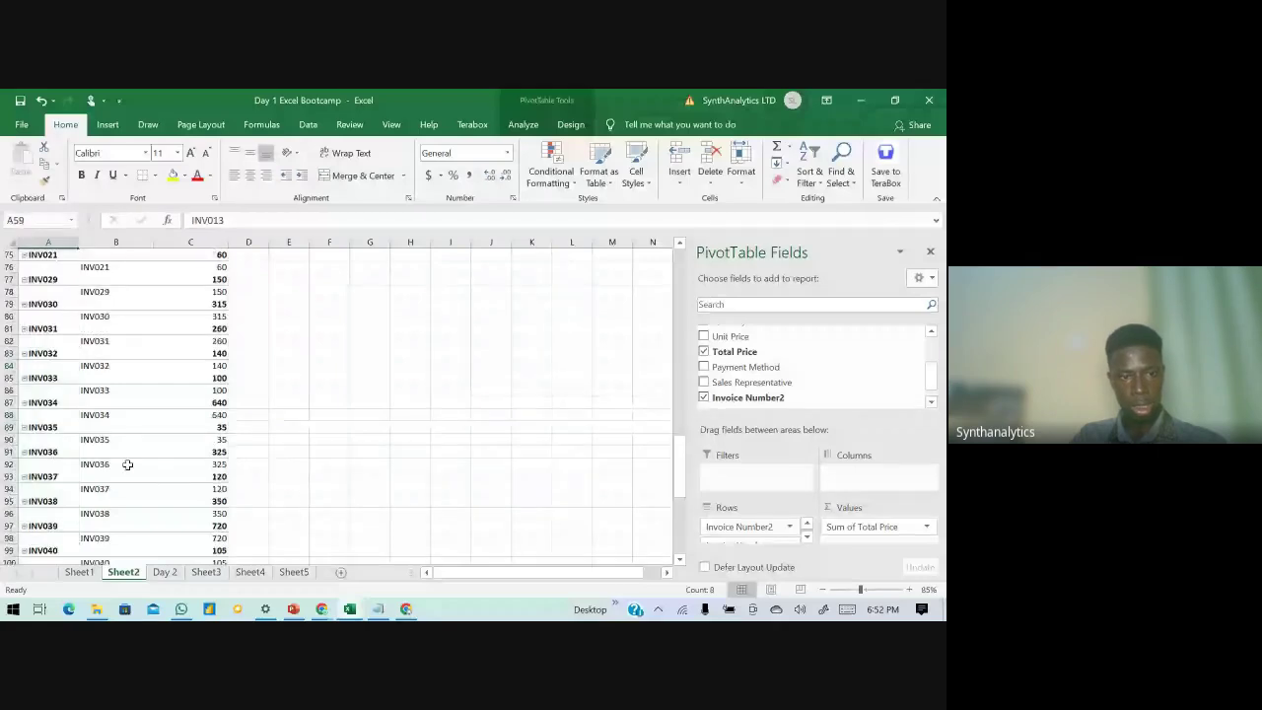
left_click_drag(45, 476, 56, 540)
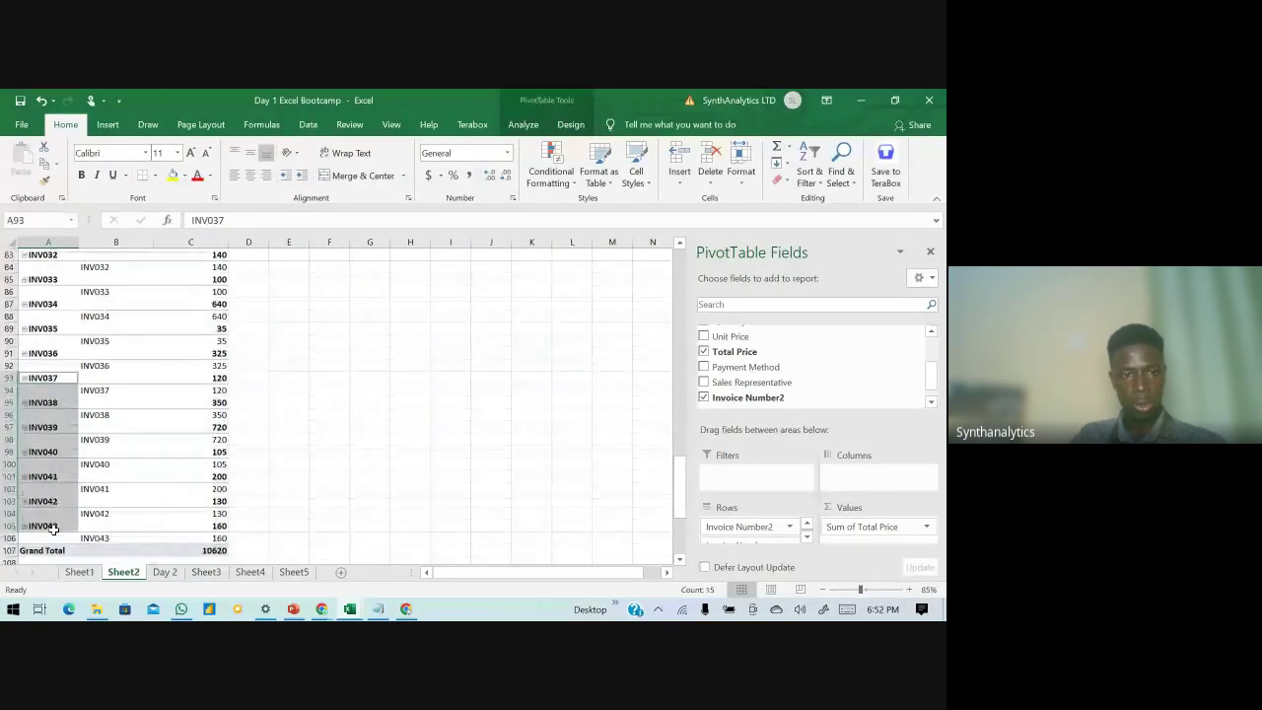
right_click(60, 390)
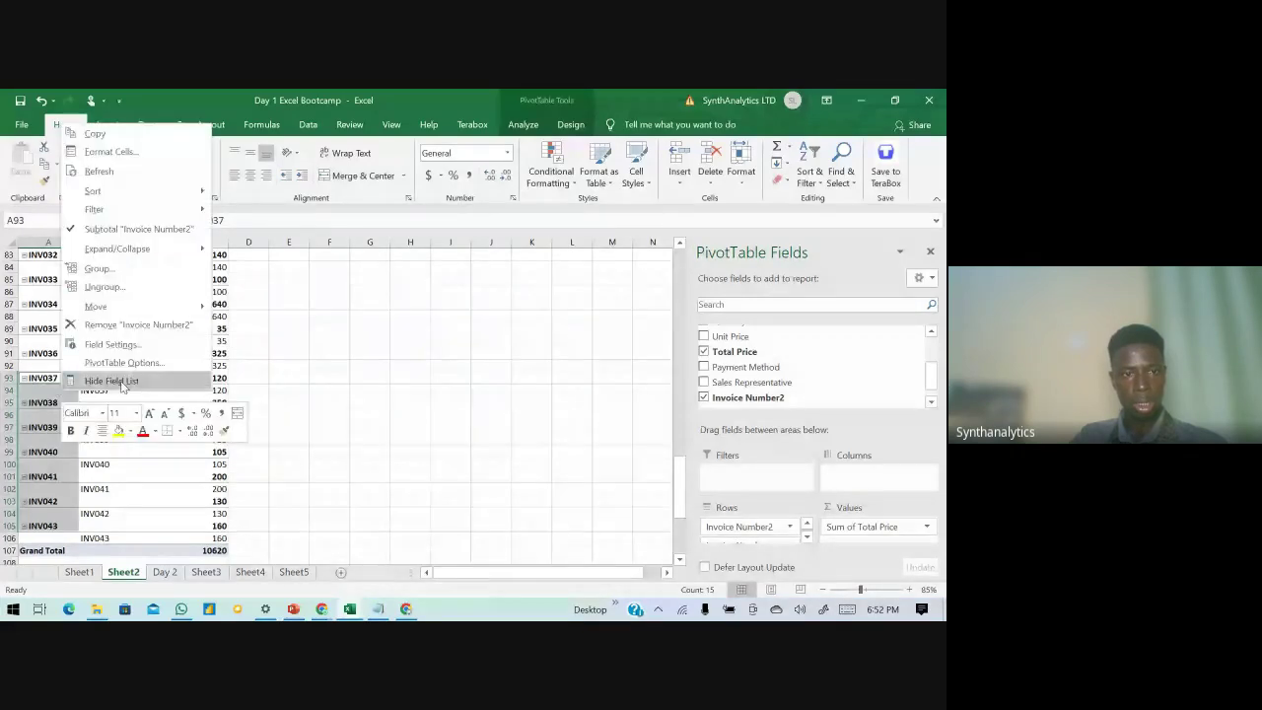
left_click(132, 268)
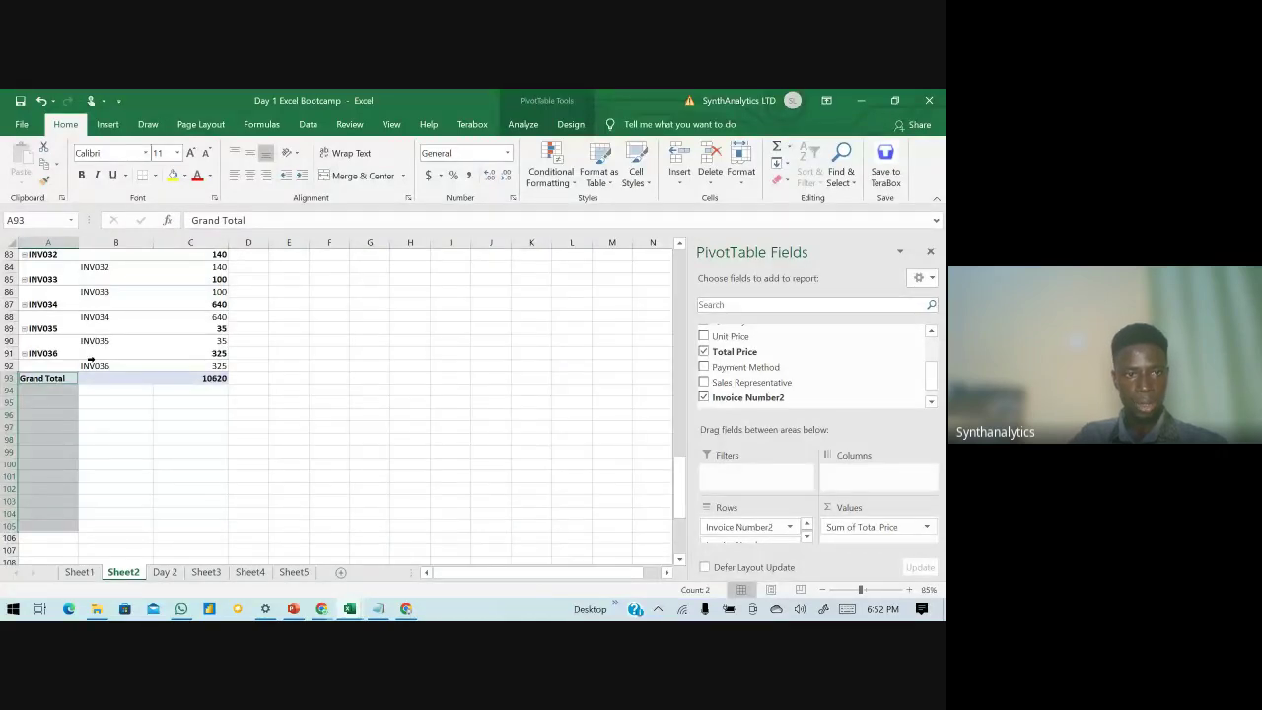
- Group the remaining ungrouped invoice items in A75:A91 of the PivotTable
scroll(90, 360, "up", 4)
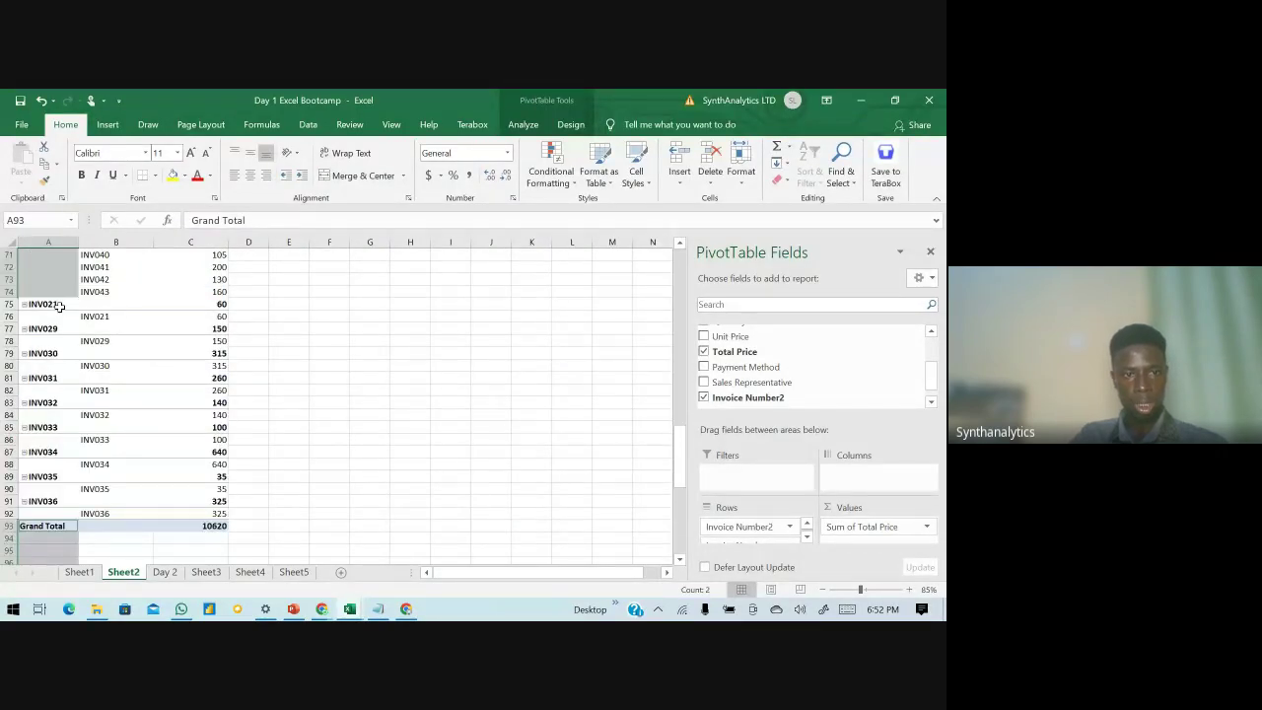
left_click_drag(59, 303, 50, 500)
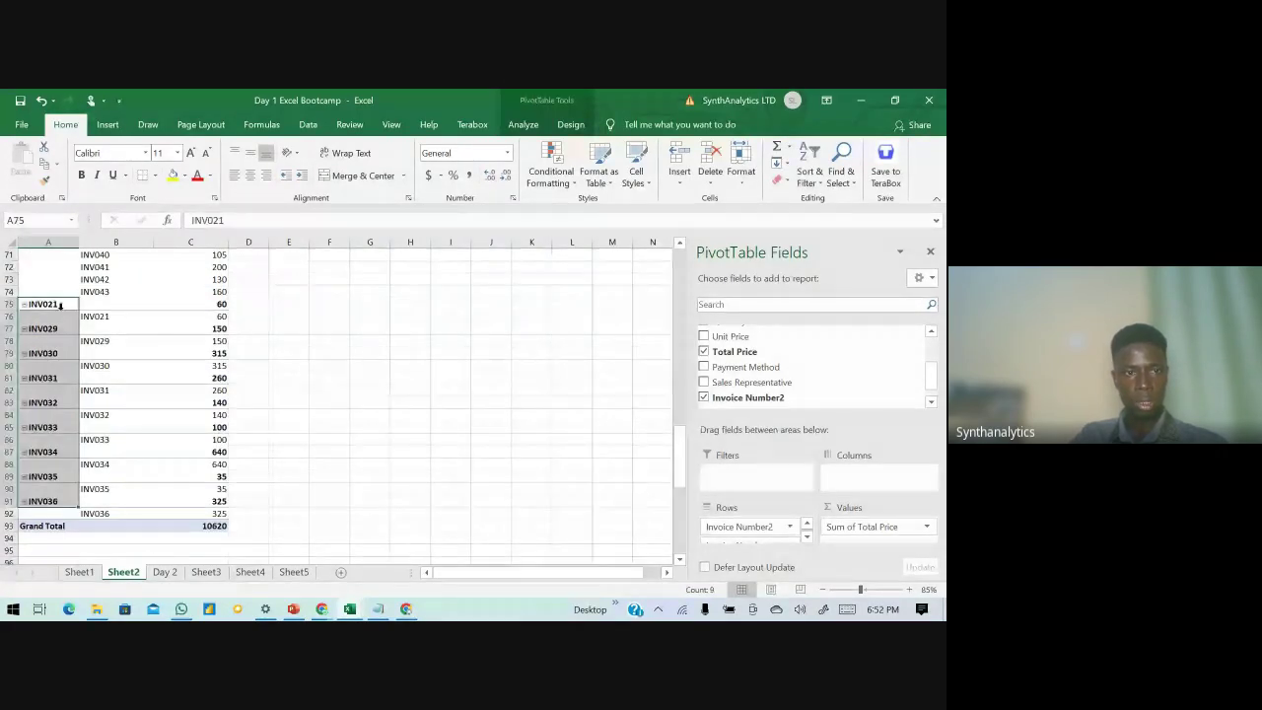
right_click(62, 326)
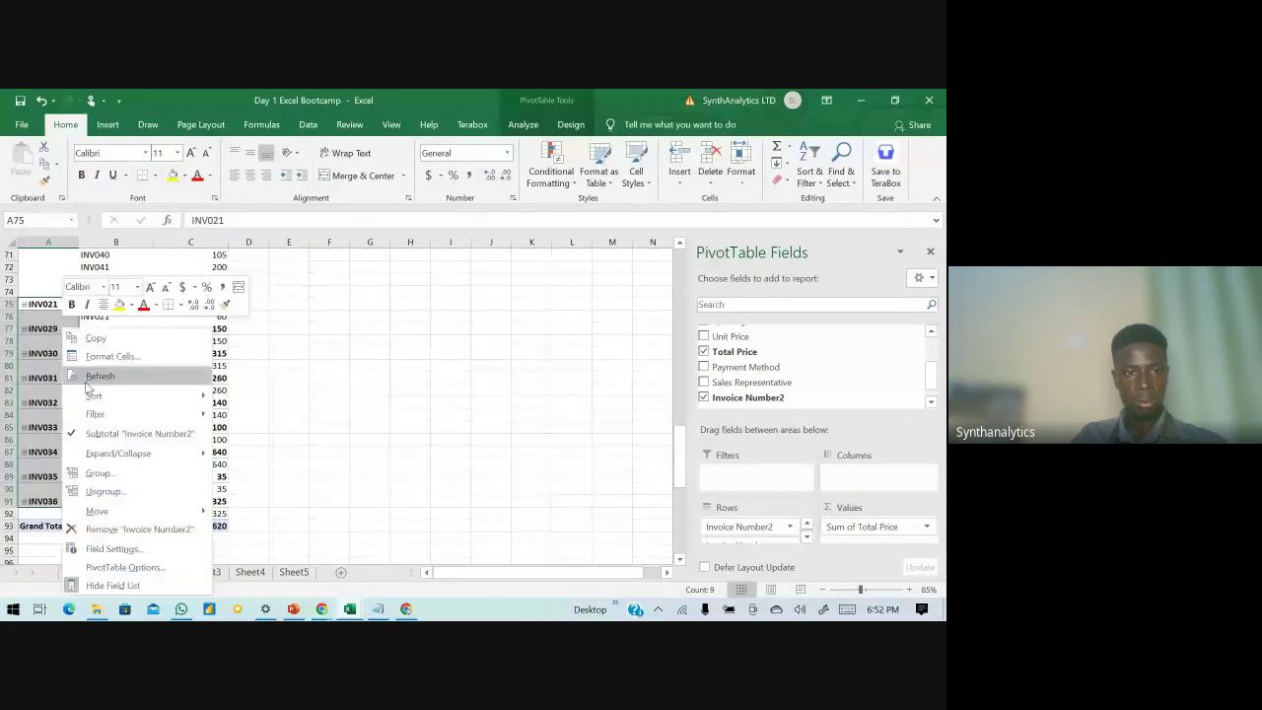
key("Escape")
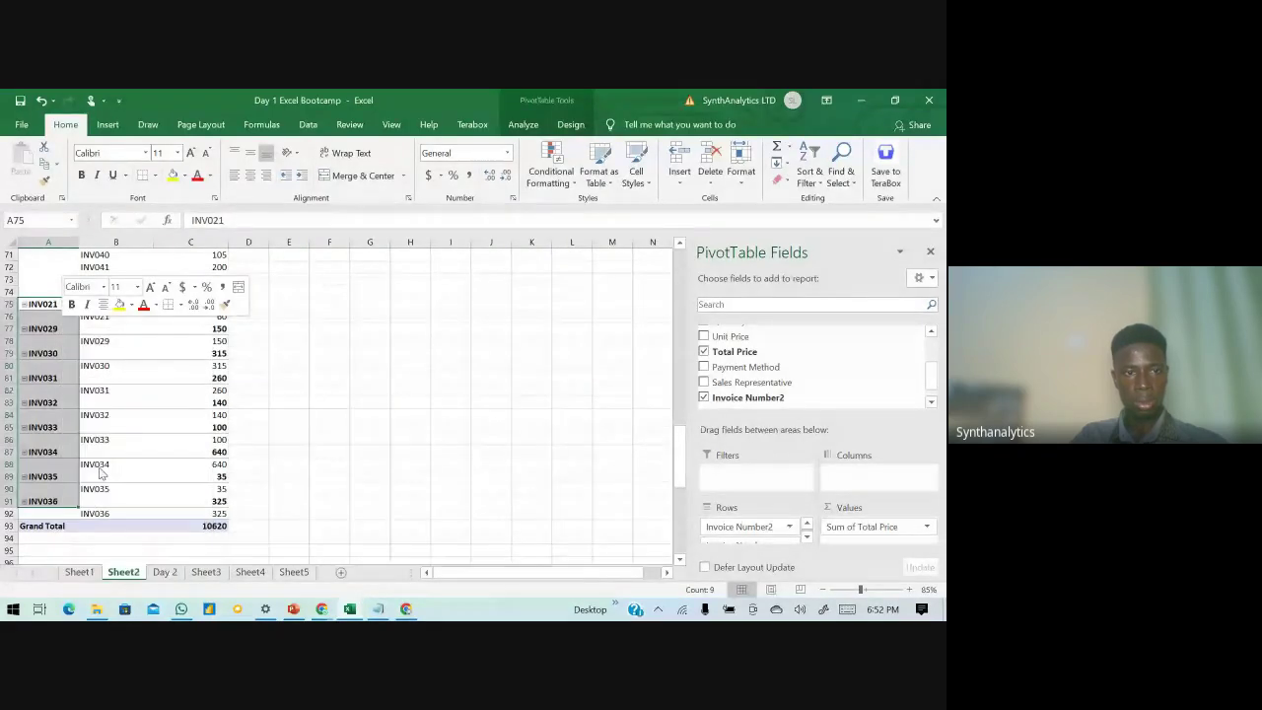
left_click(89, 363)
- Rename the invoice group in A59 of the PivotTable as Syncurve Homes
scroll(87, 355, "up", 10)
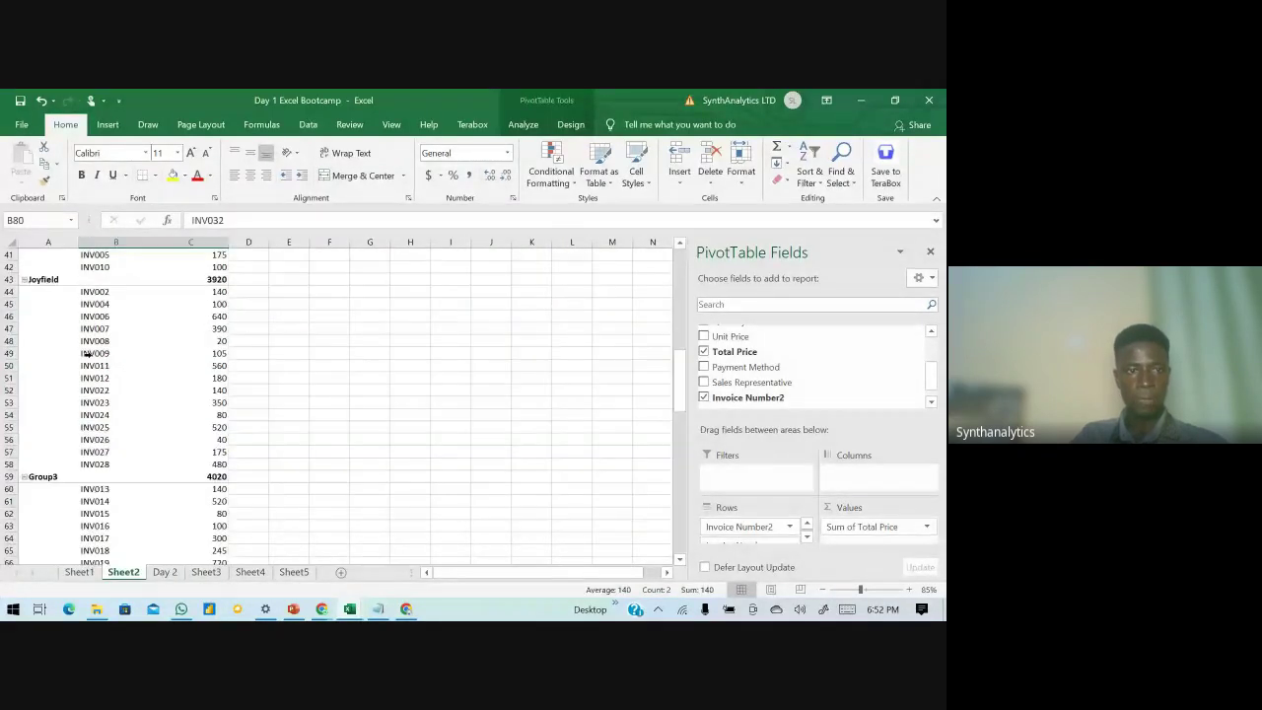
scroll(51, 419, "down", 1)
left_click(42, 439)
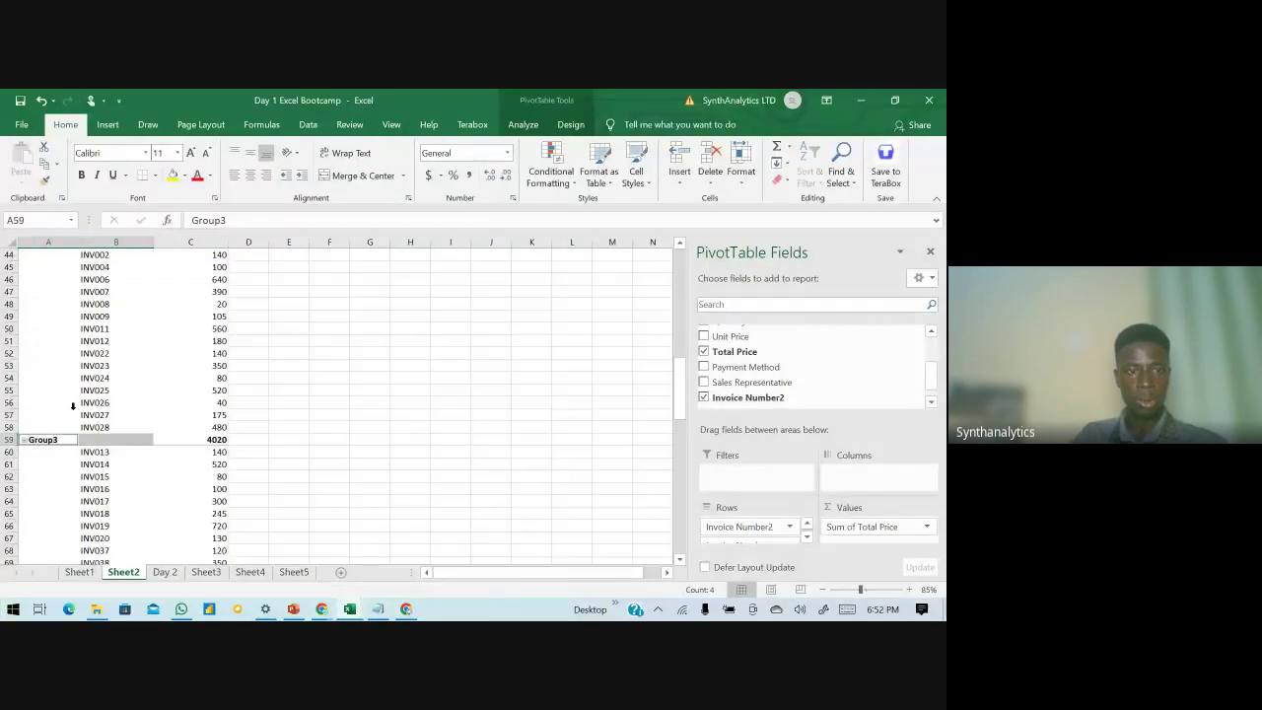
left_click(238, 221)
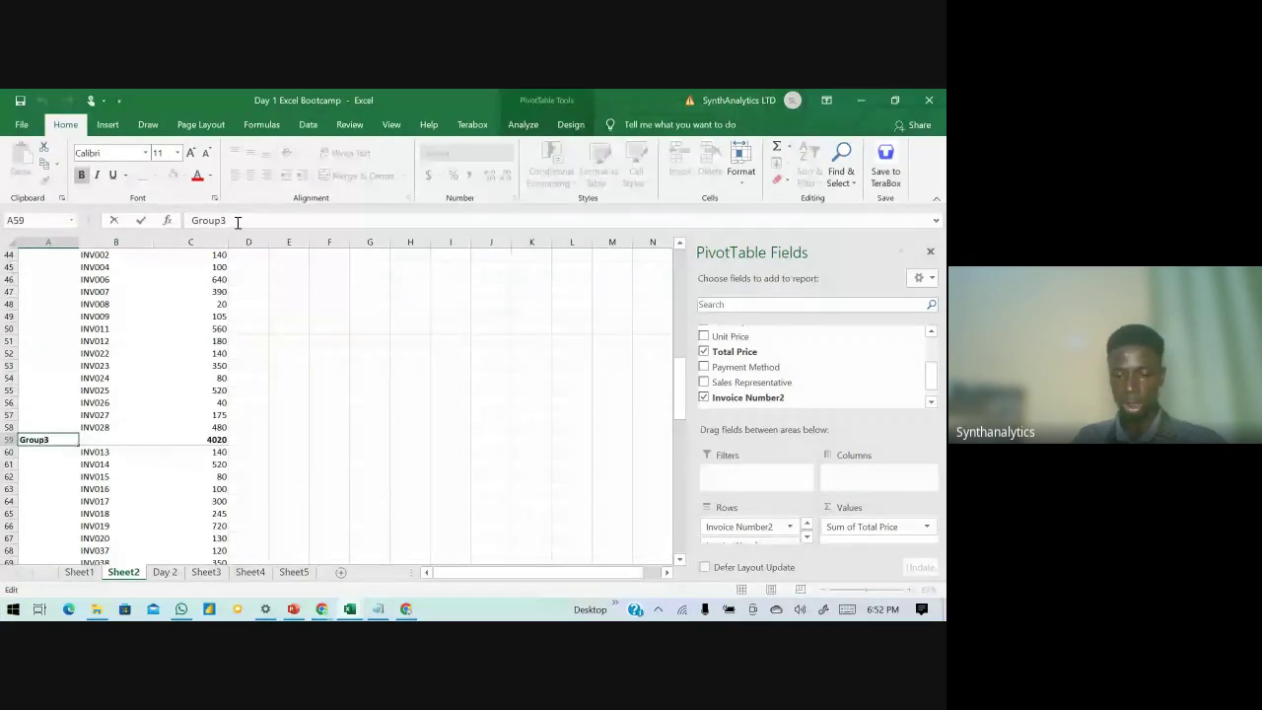
key("BackSpace")
key("BackSpace")
key("BackSpace")
key("BackSpace")
key("BackSpace")
key("BackSpace")
type("Syncu")
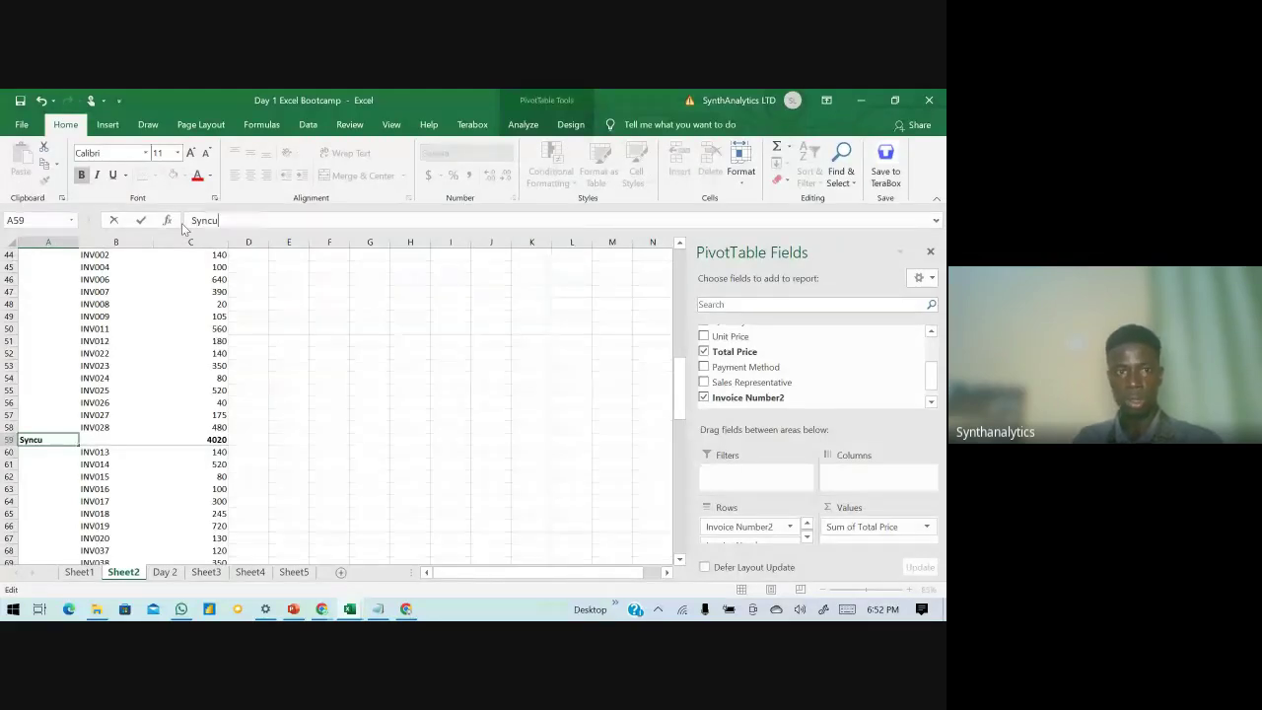
type("rv")
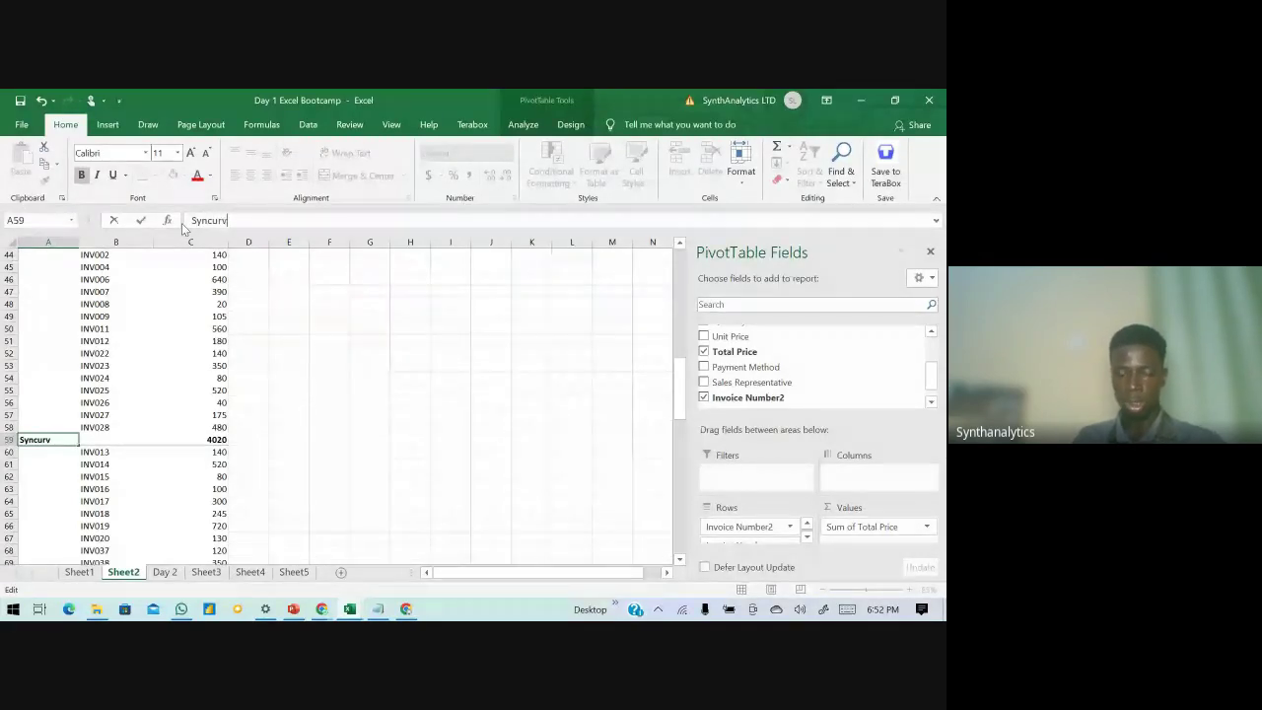
type("e Homes")
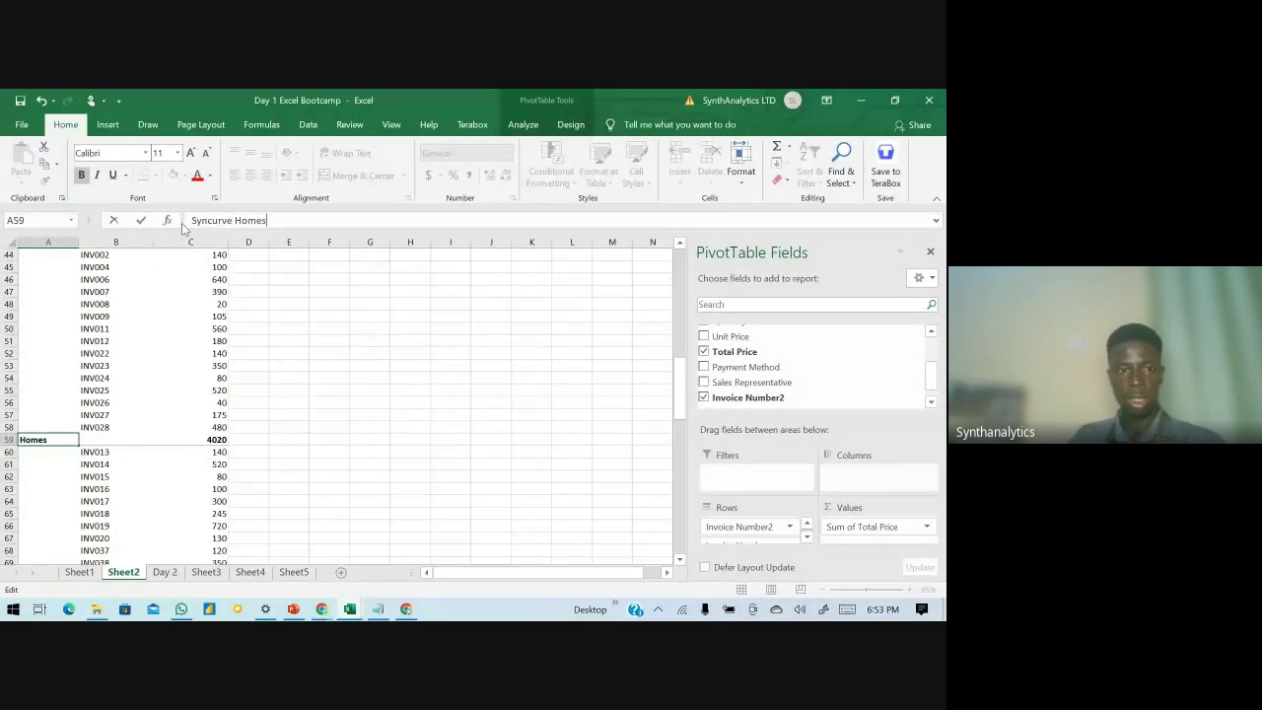
key("Return")
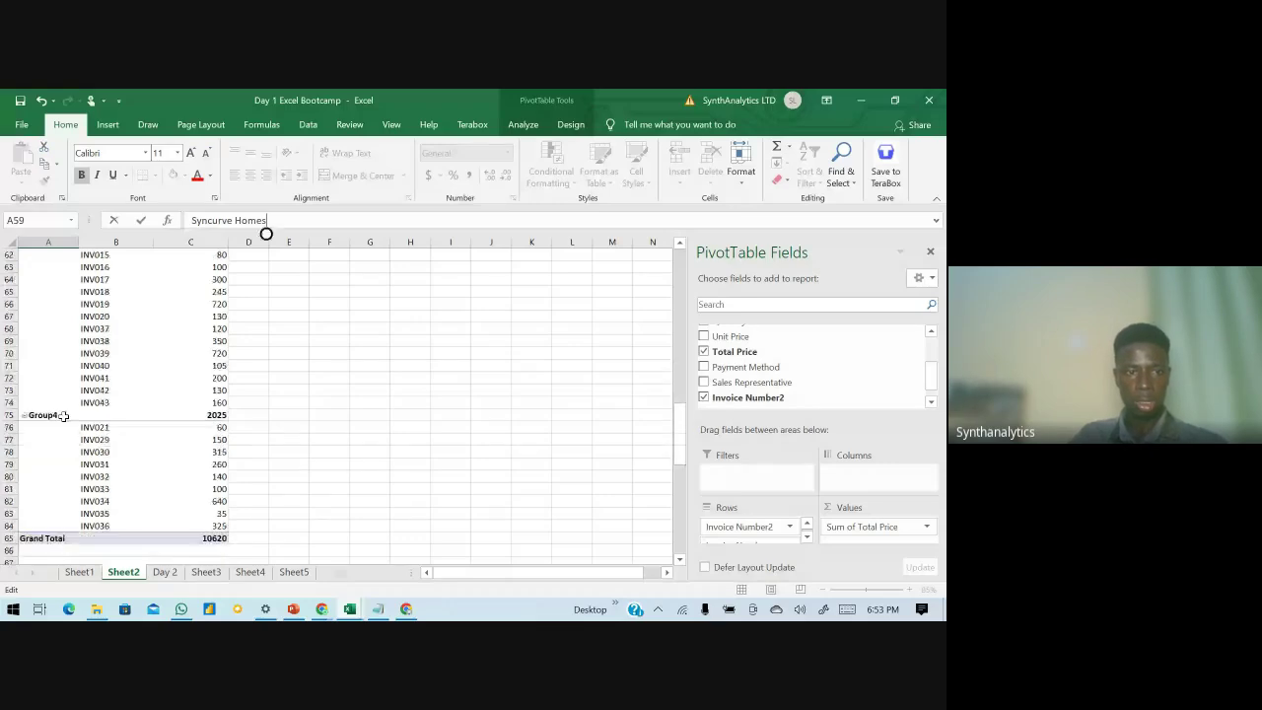
- Rename the invoice group in A75 of the PivotTable as APD and dismiss the message notification
left_click(242, 221)
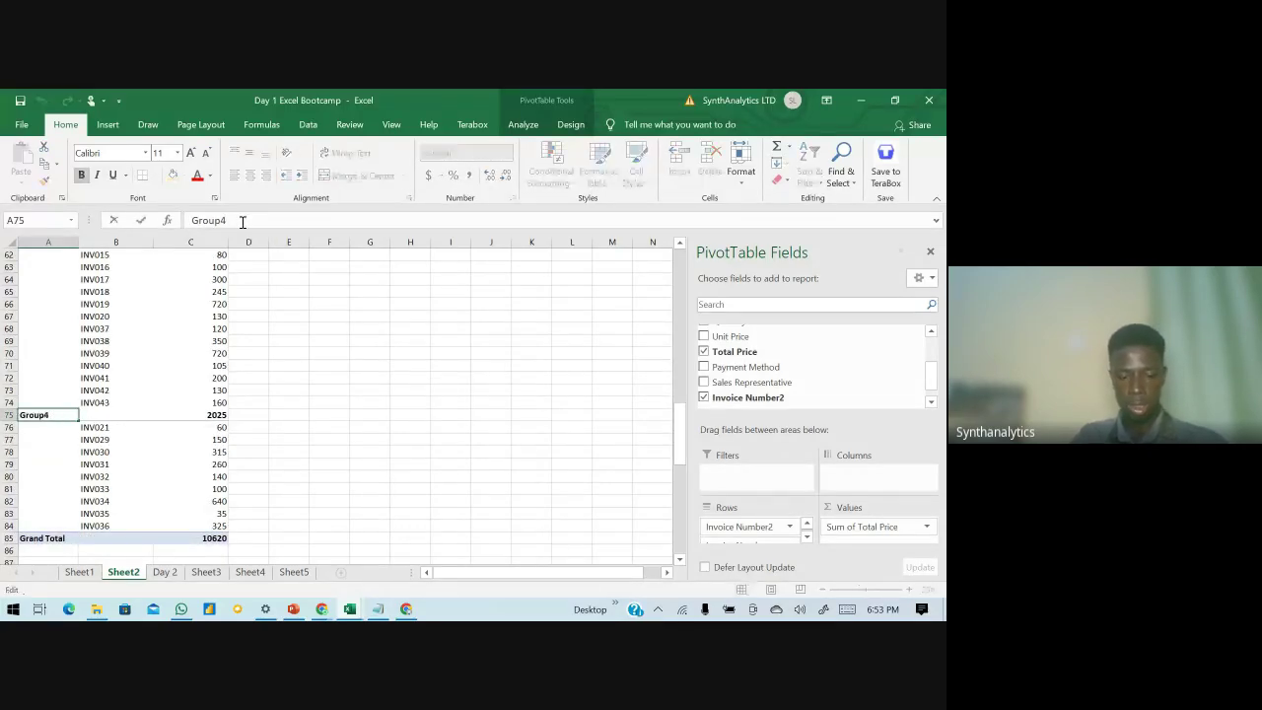
double_click(241, 221)
type("APD")
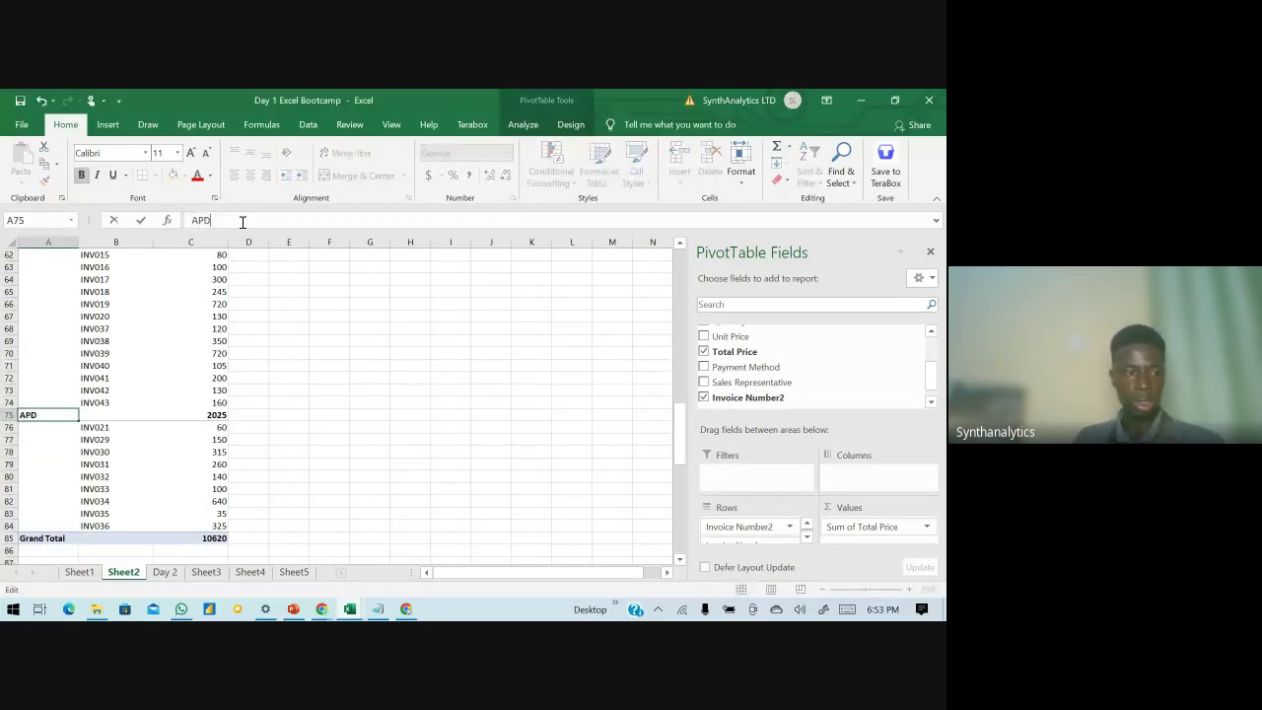
key("Return")
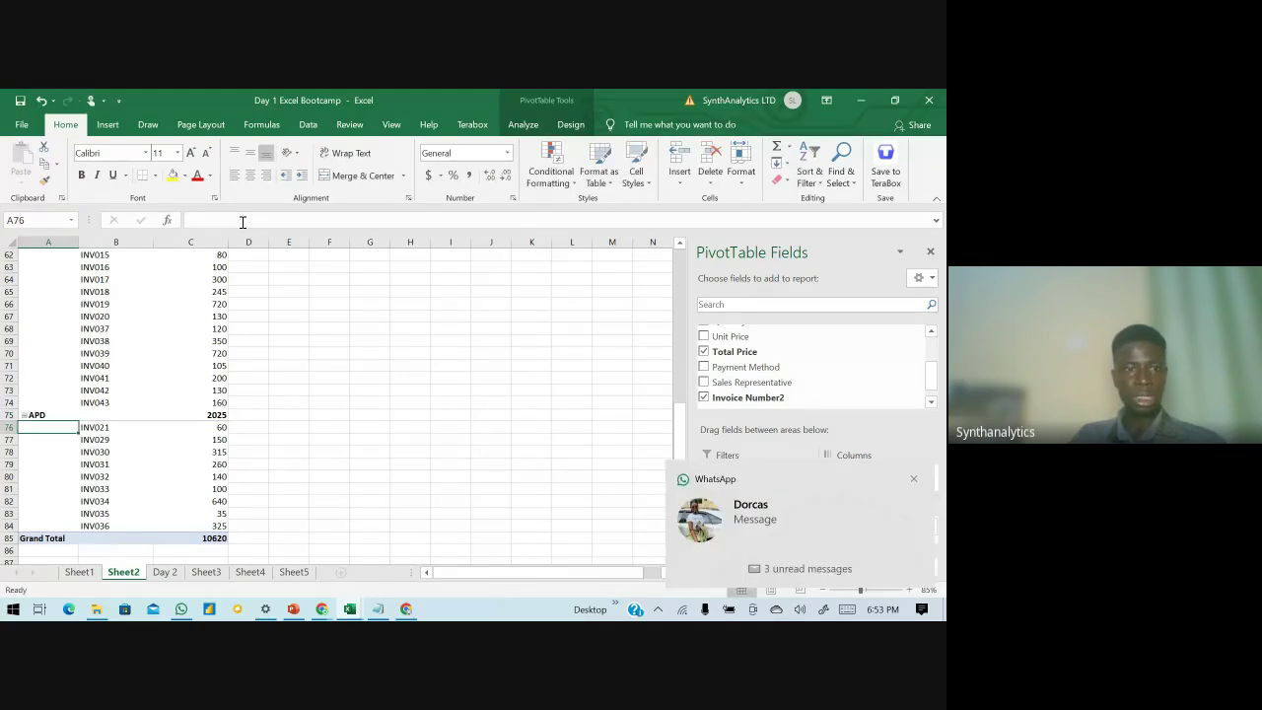
left_click_drag(94, 353, 212, 353)
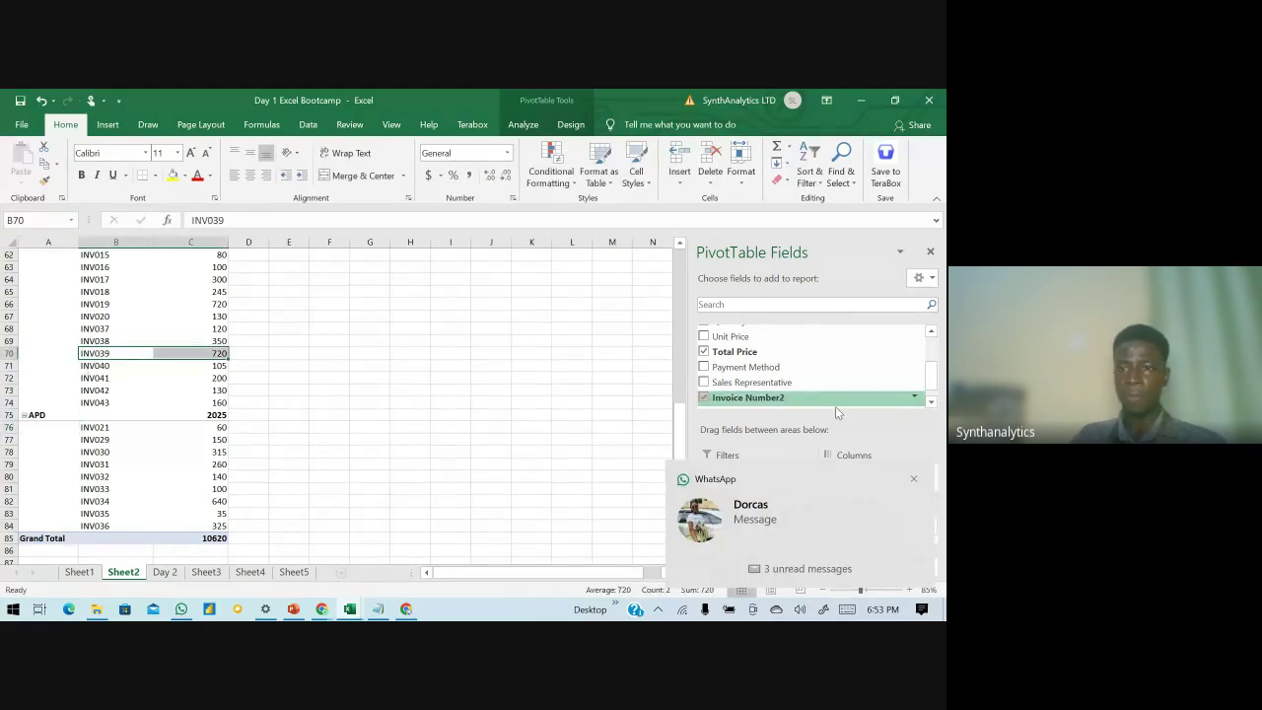
left_click(912, 482)
- Collapse the SynthAnalytics, Joyfield, Syncurve Homes and APD groups in the PivotTable
scroll(148, 414, "up", 12)
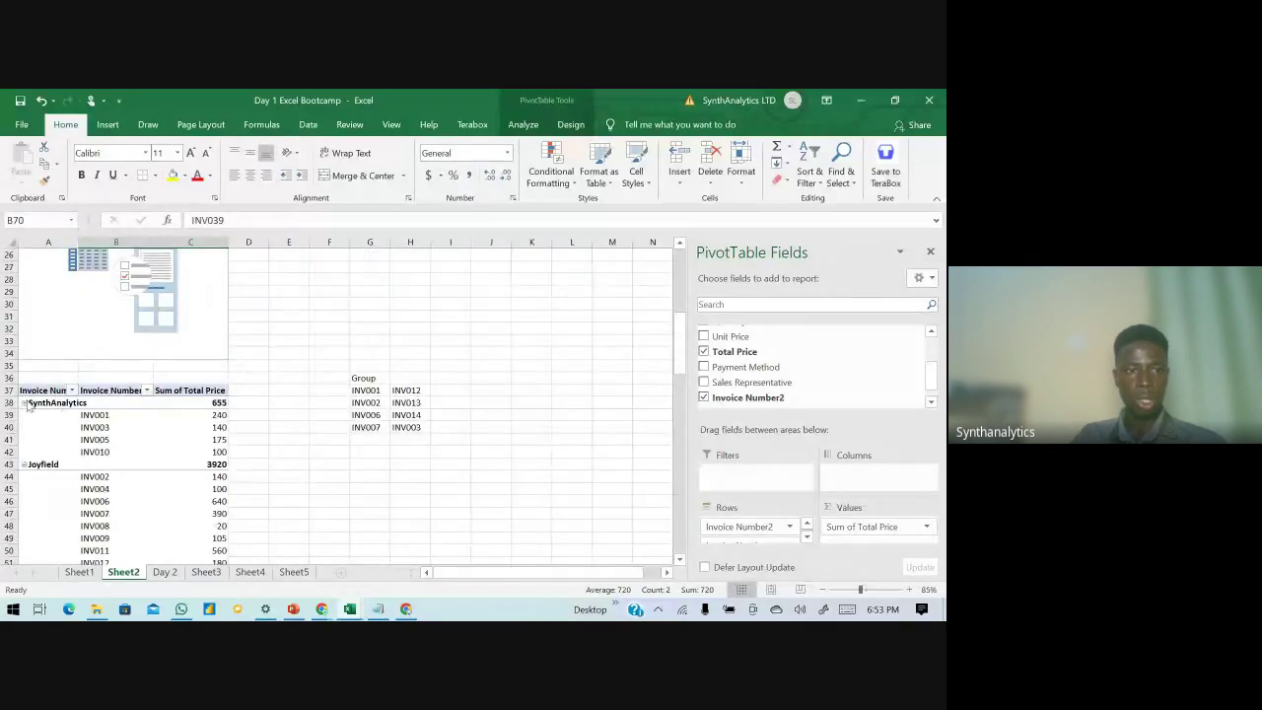
left_click(23, 403)
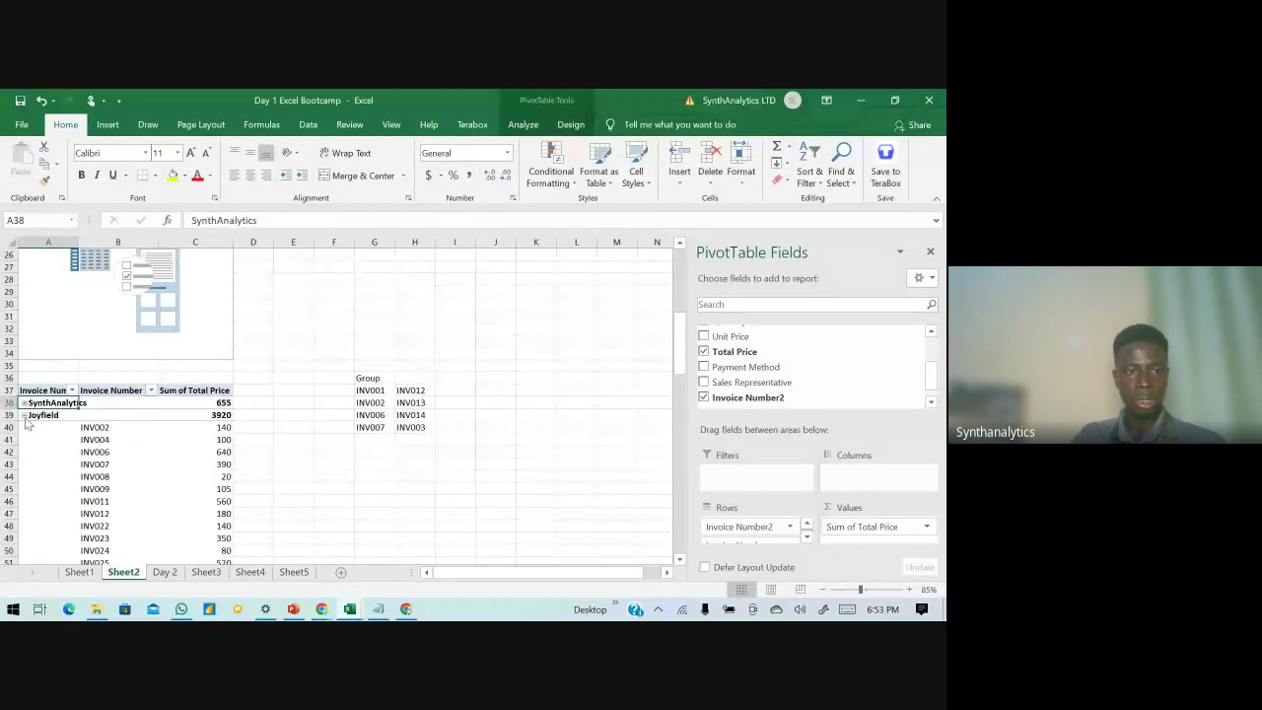
left_click(23, 415)
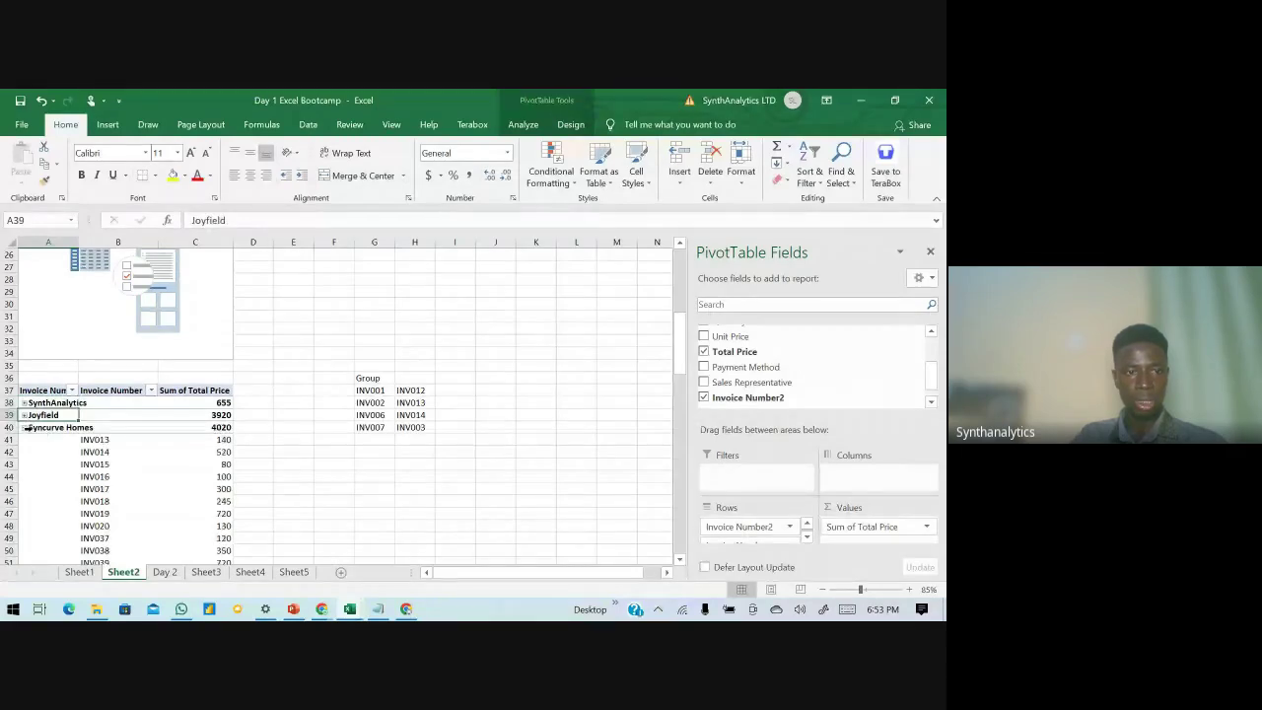
left_click(23, 426)
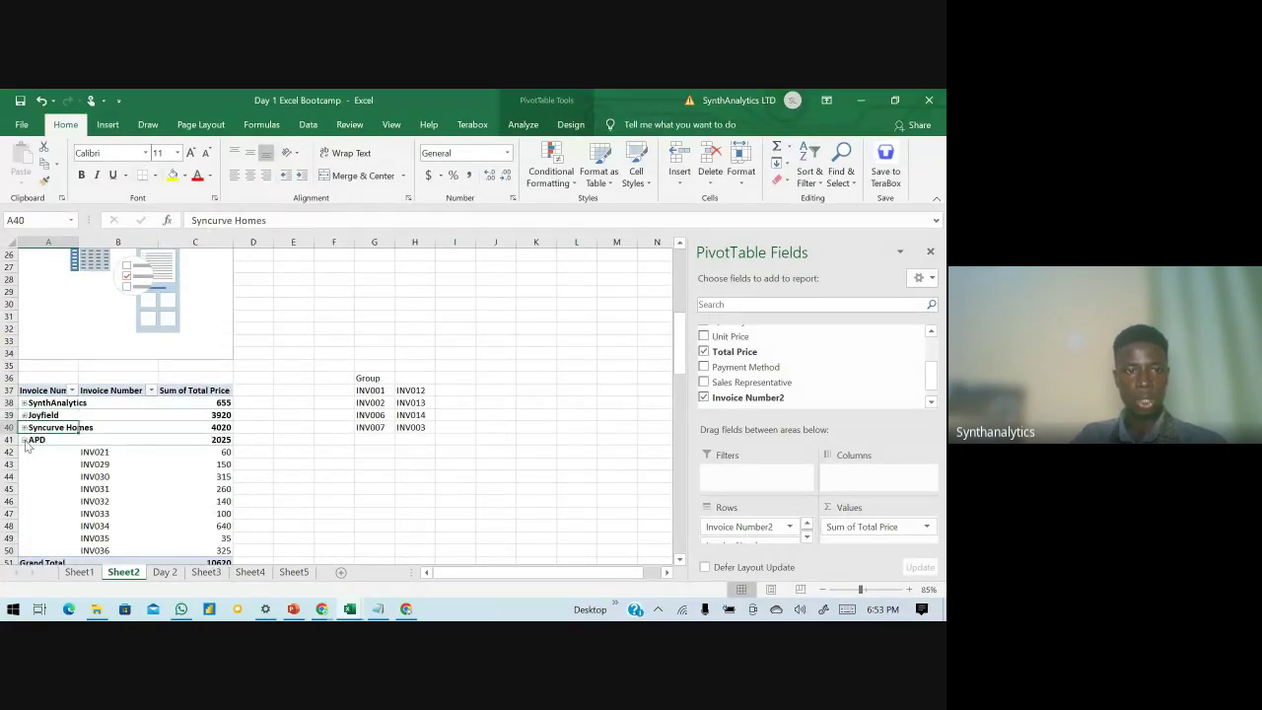
left_click(24, 440)
scroll(77, 419, "down", 1)
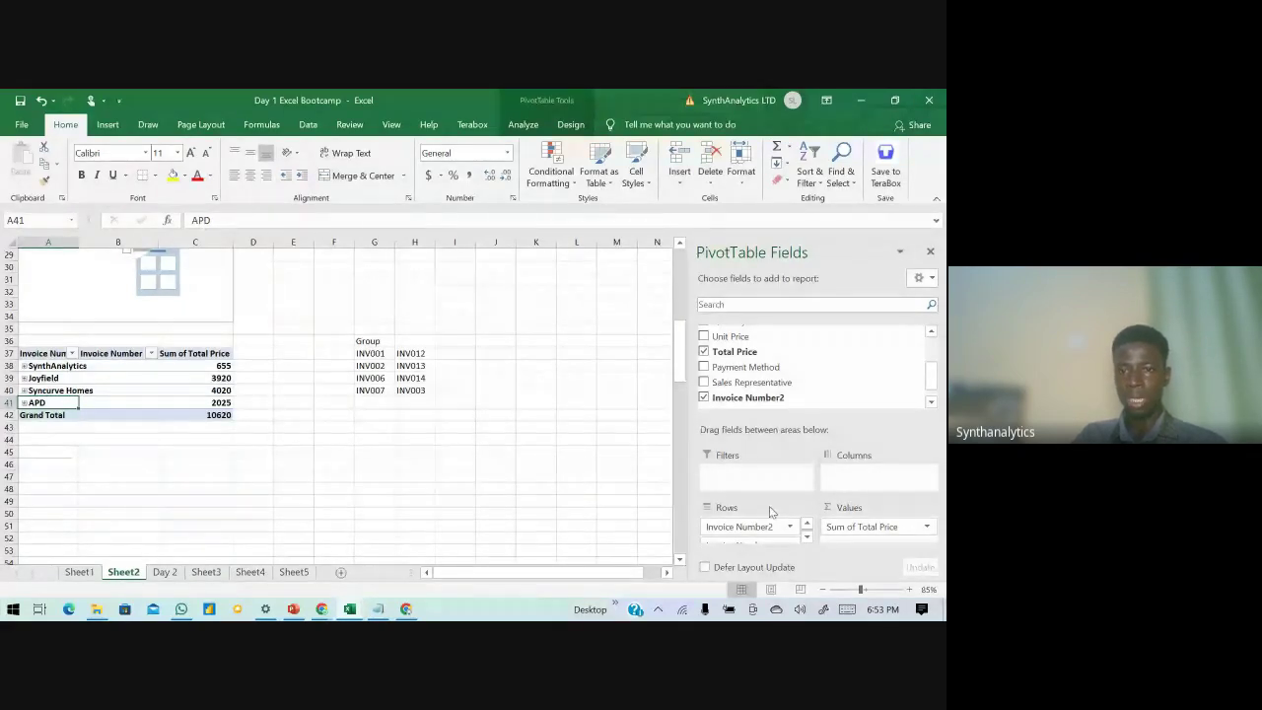
- Remove the original Invoice Number field from the PivotTable's rows, keeping Invoice Number2, and select the SynthAnalytics total in B38
left_click_drag(756, 532, 586, 512)
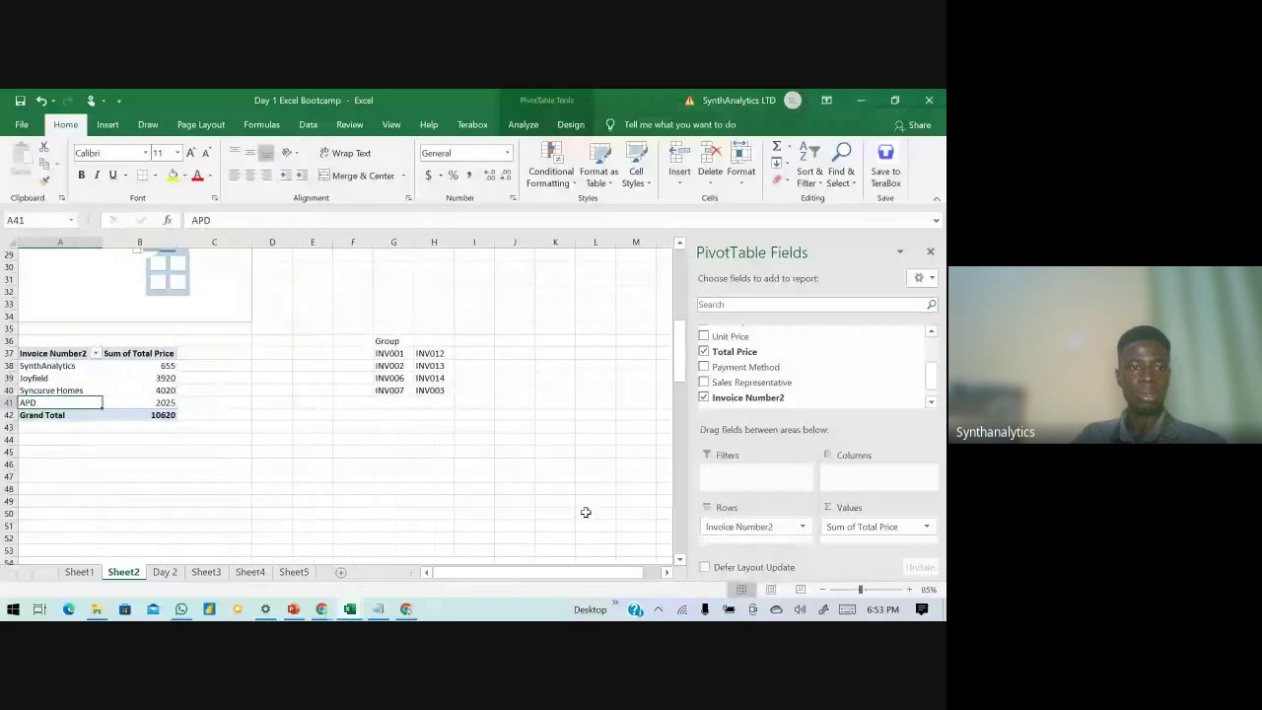
left_click(205, 459)
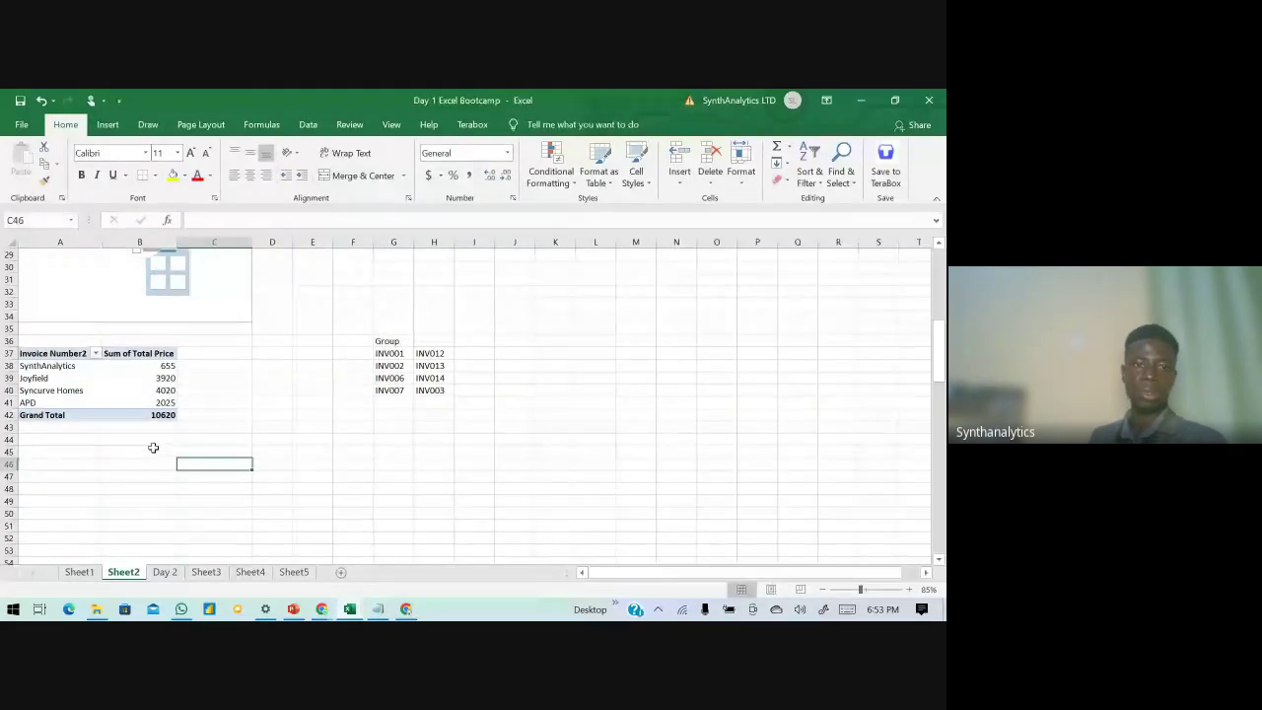
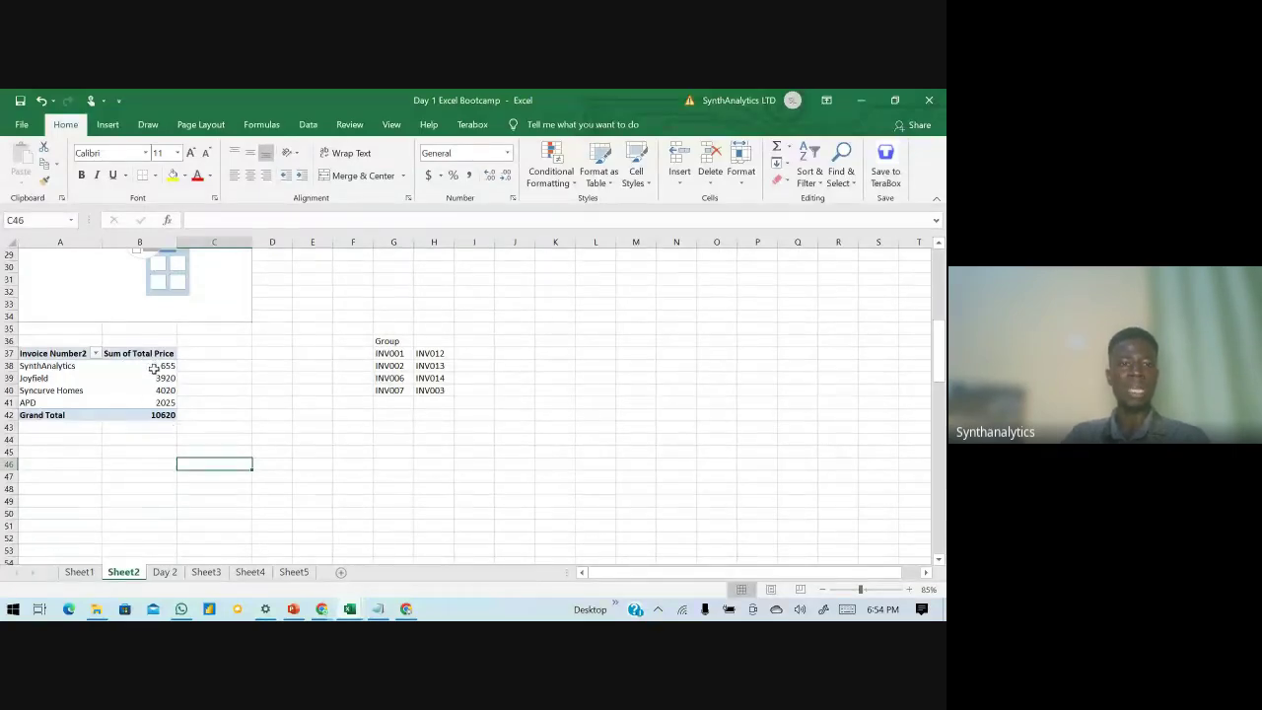
left_click_drag(154, 369, 154, 422)
left_click(148, 366)
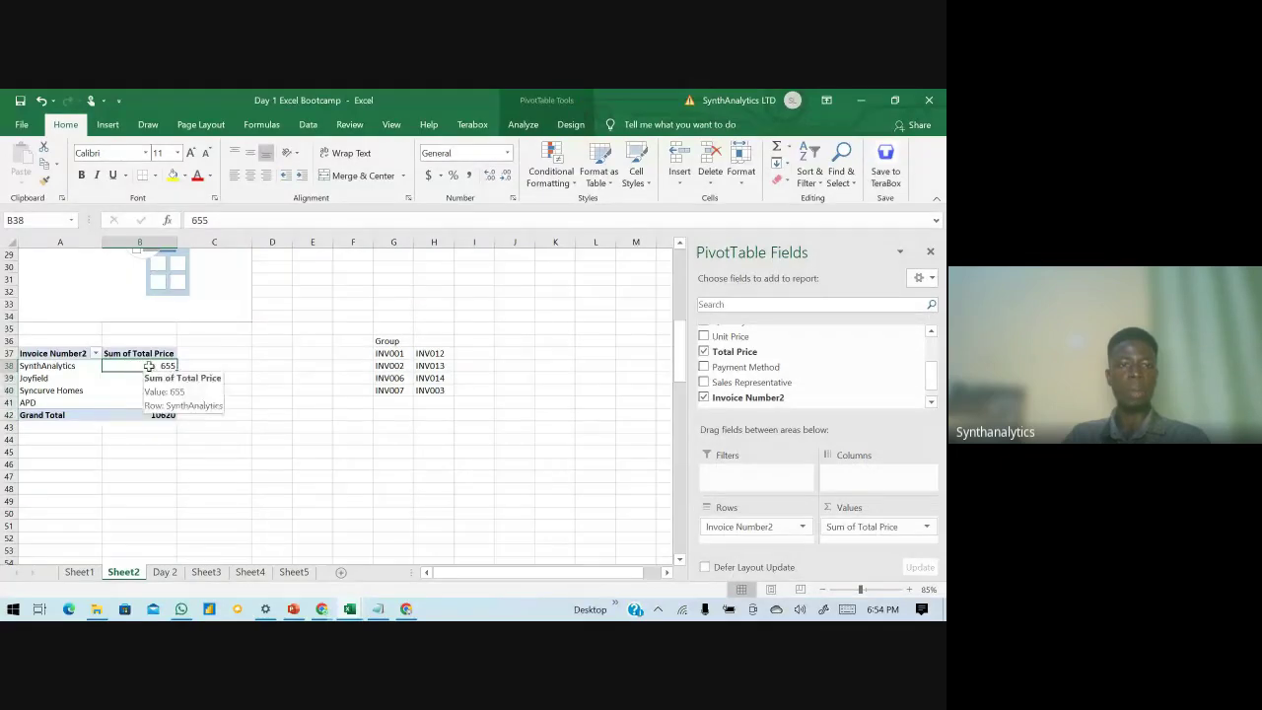
double_click(147, 366)
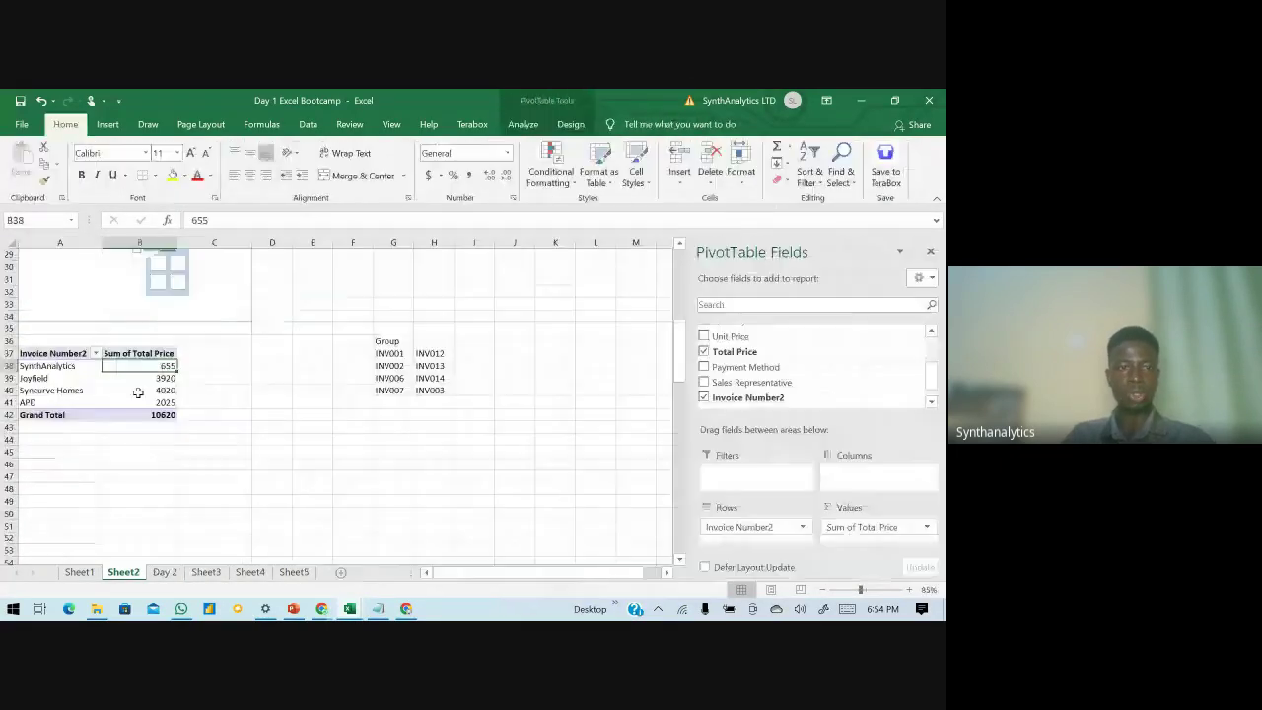
left_click(138, 391)
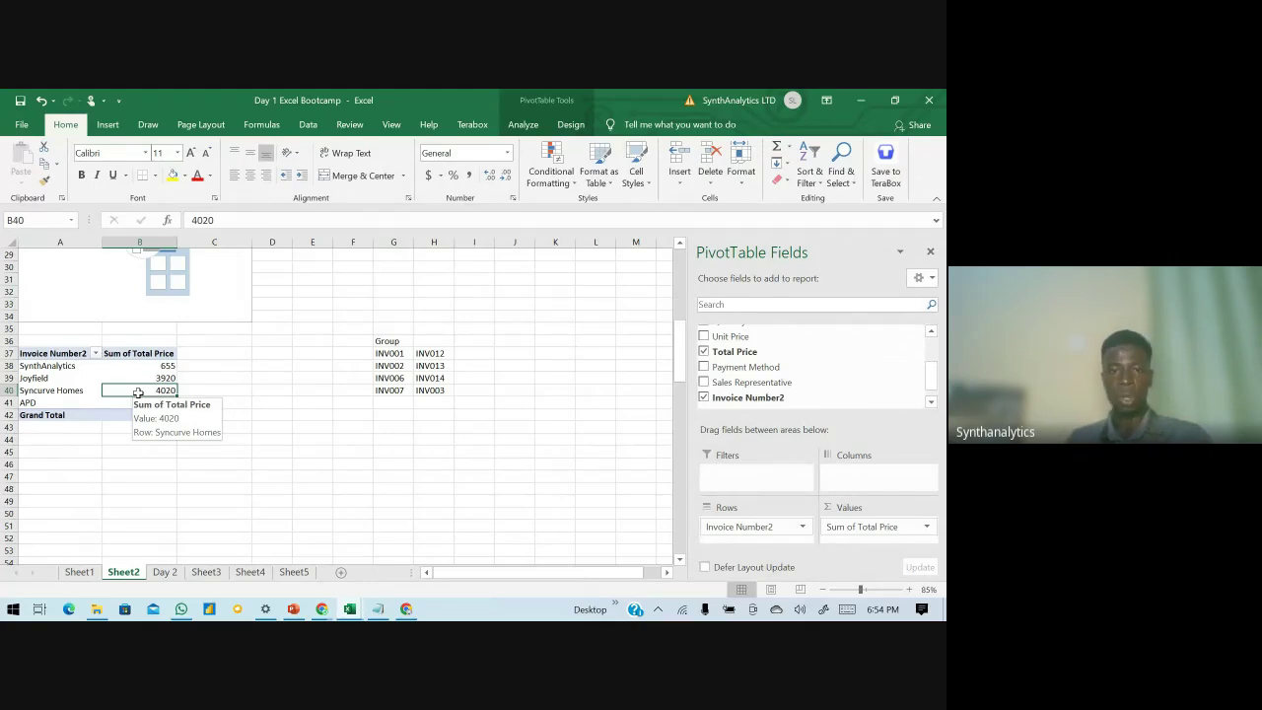
- Switch to the Excel_Bootcamp presentation in PowerPoint and review slide 16's Day Four summary points on calculated fields, slicers and timelines
key("alt+Tab")
key("Tab")
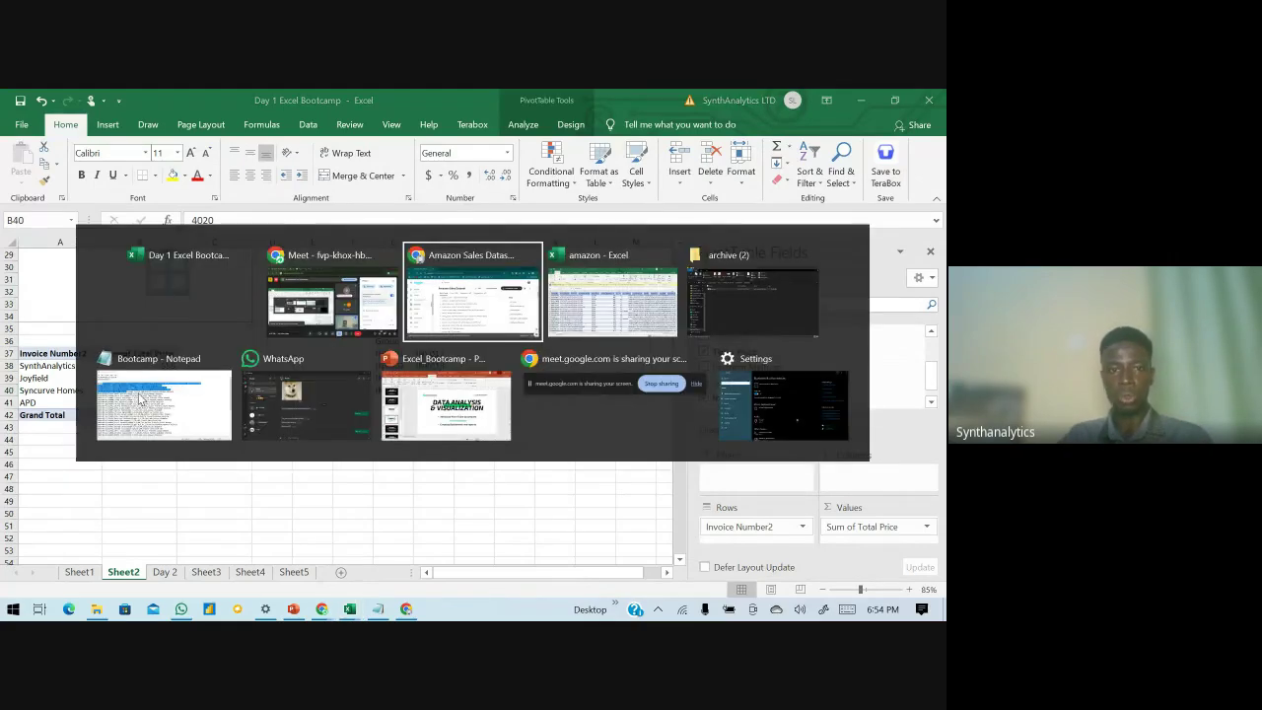
key("Escape")
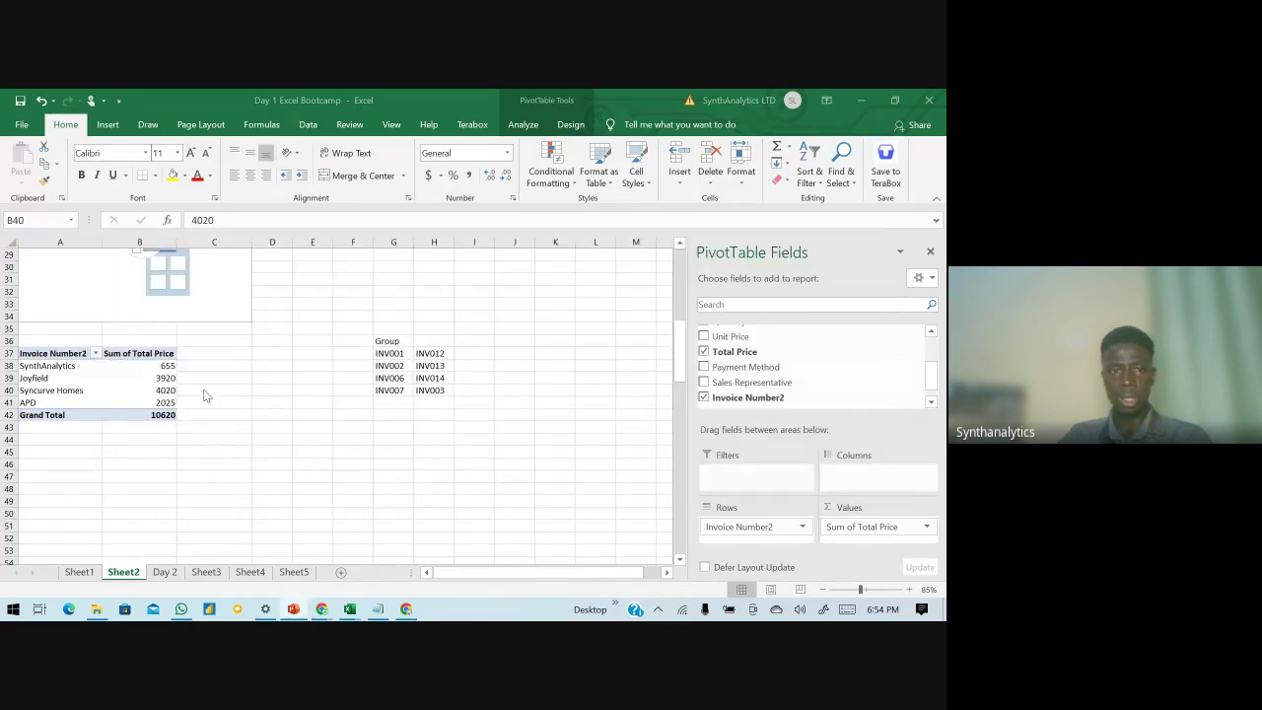
key("alt+Tab")
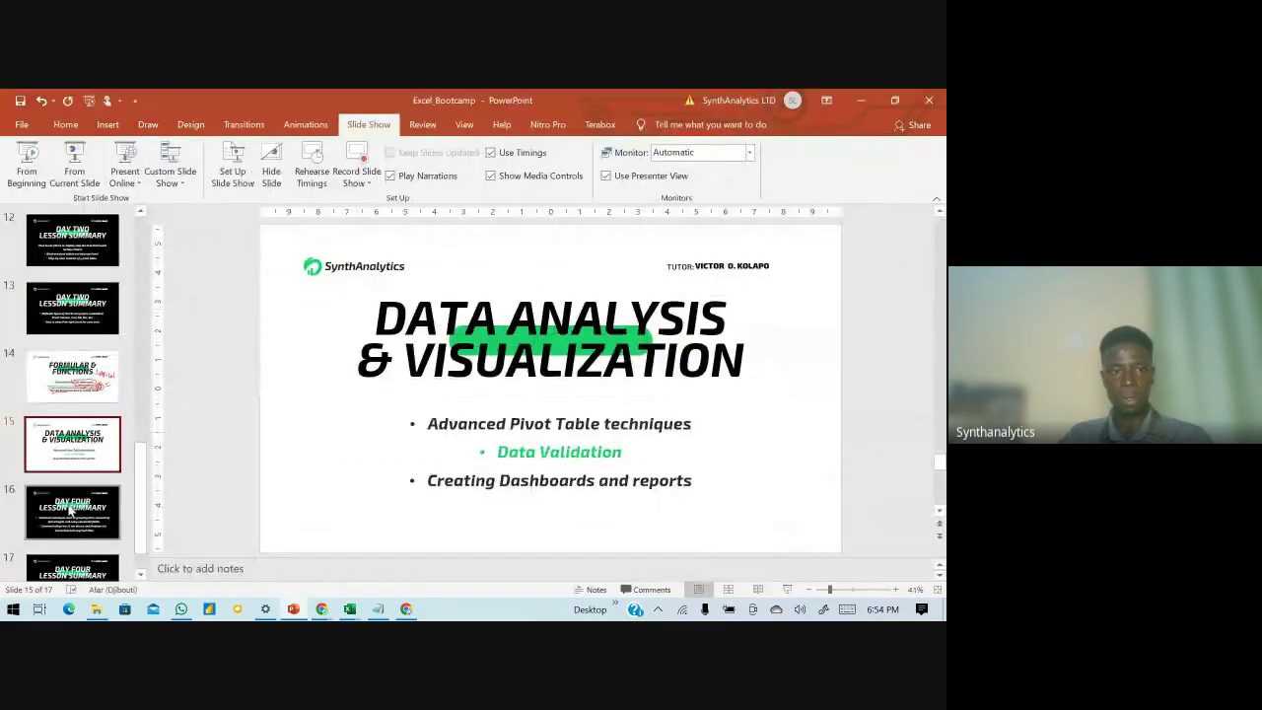
left_click(99, 505)
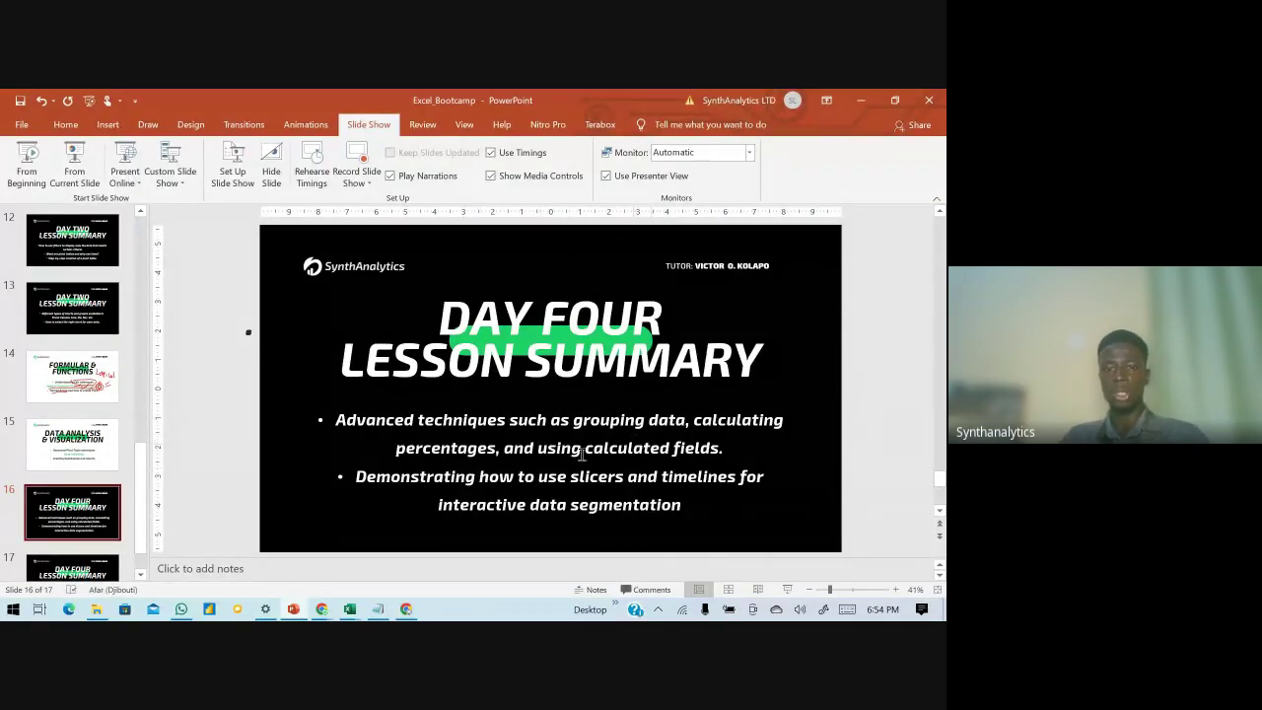
left_click(535, 448)
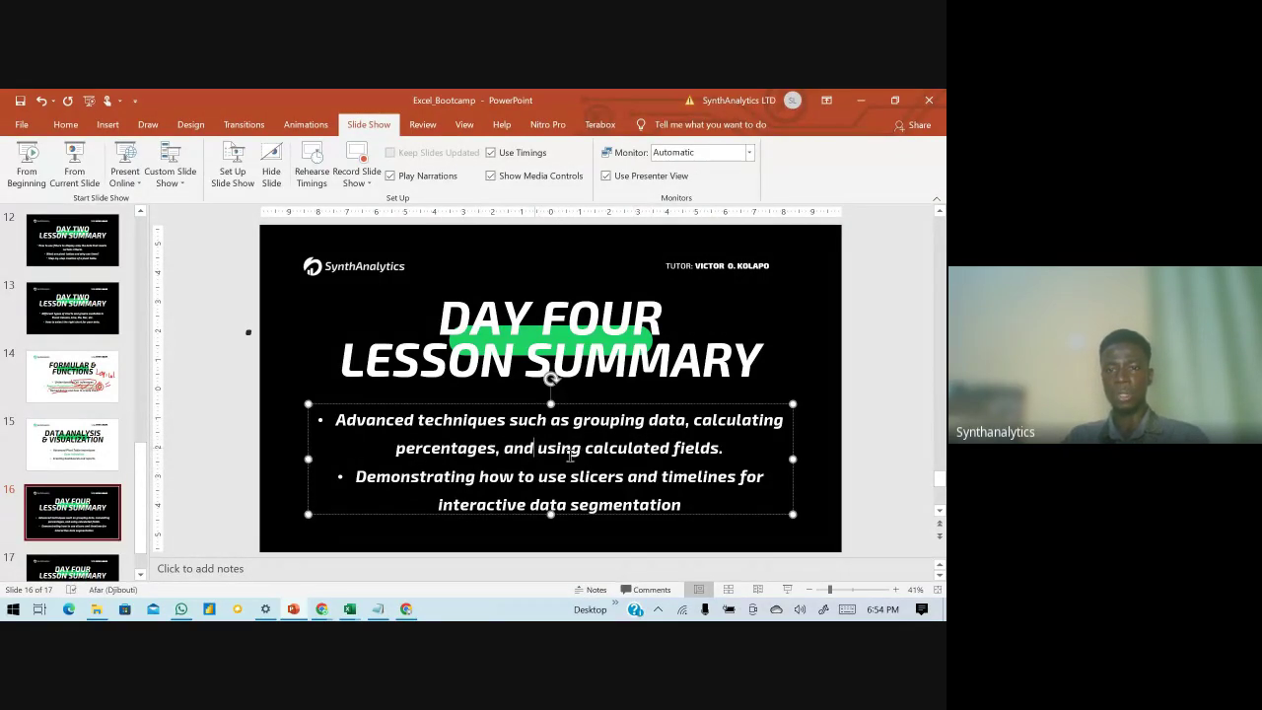
left_click_drag(504, 447, 727, 448)
left_click(577, 452)
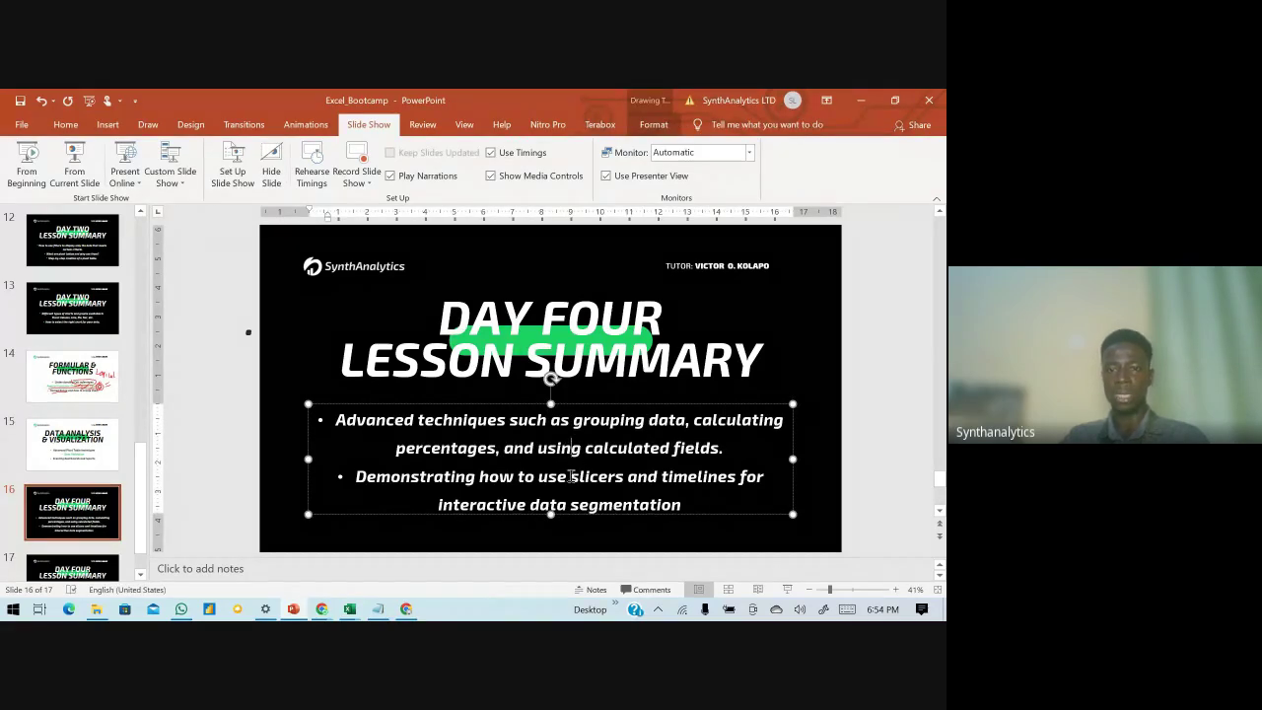
left_click_drag(570, 476, 712, 499)
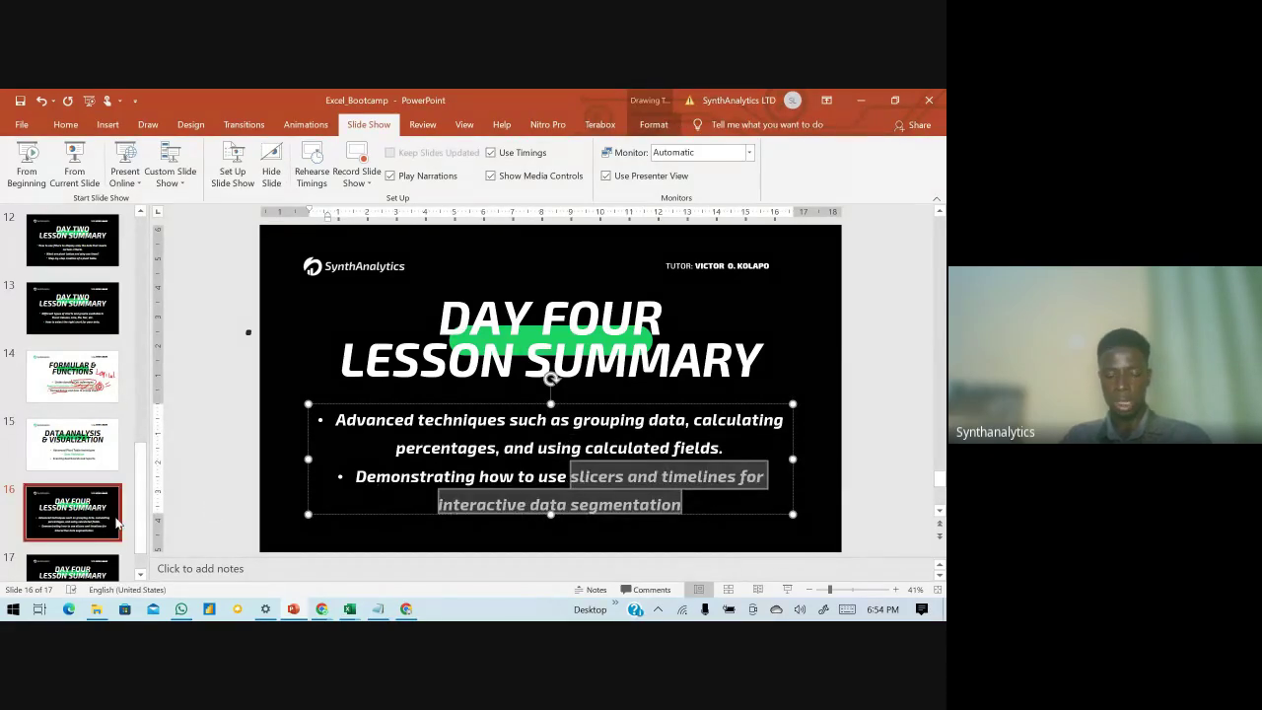
- Switch back to the Excel workbook and inspect the empty PivotTable2 on Sheet2 and its available fields
key("alt+Tab")
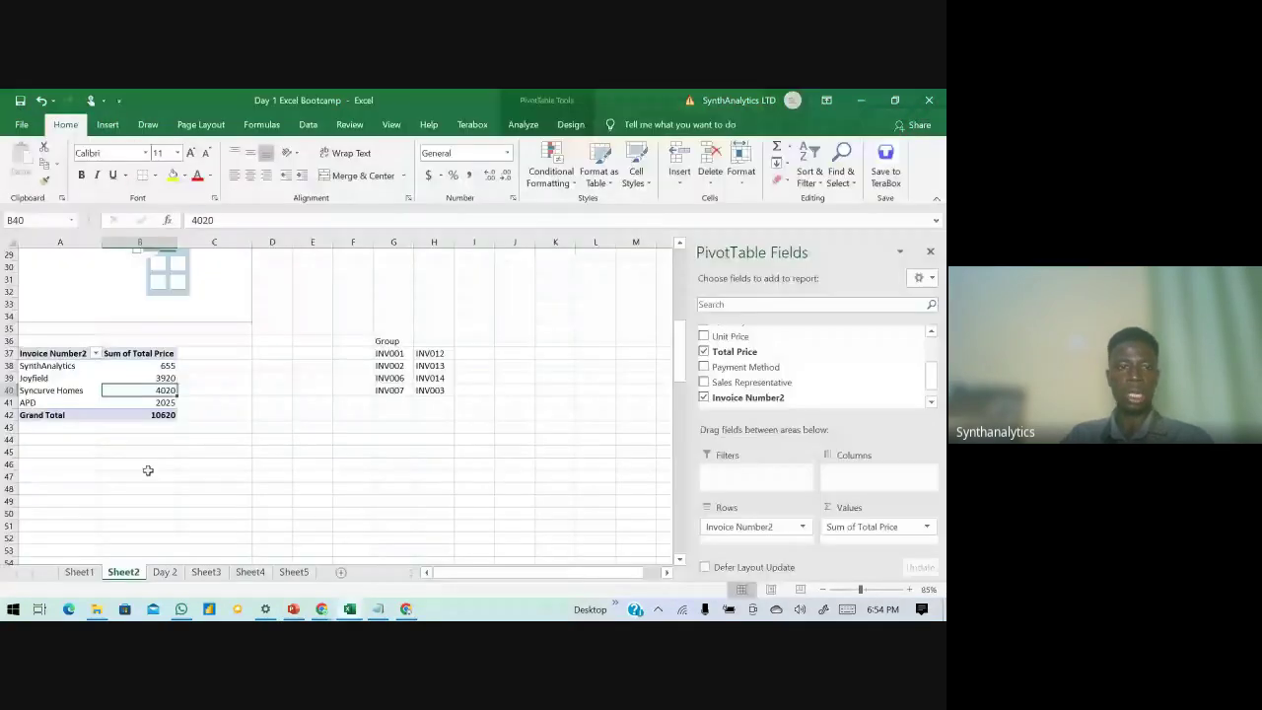
left_click(140, 450)
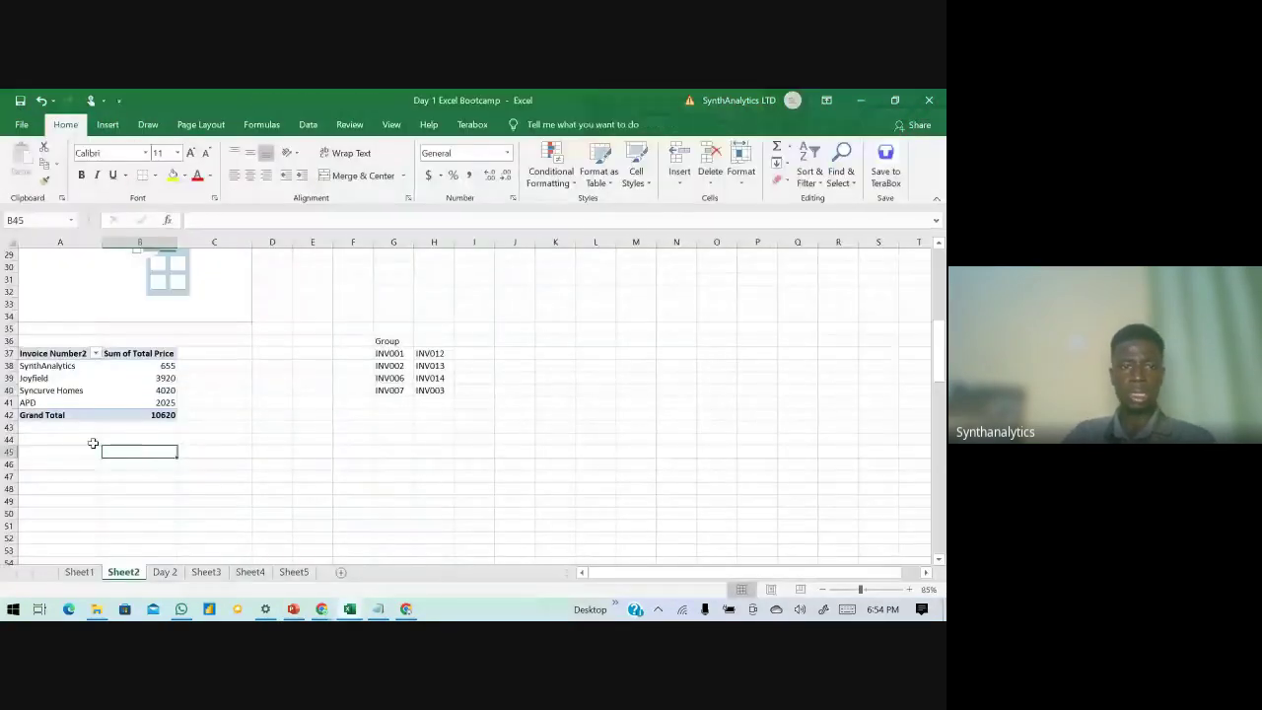
scroll(99, 332, "up", 4)
left_click(99, 332)
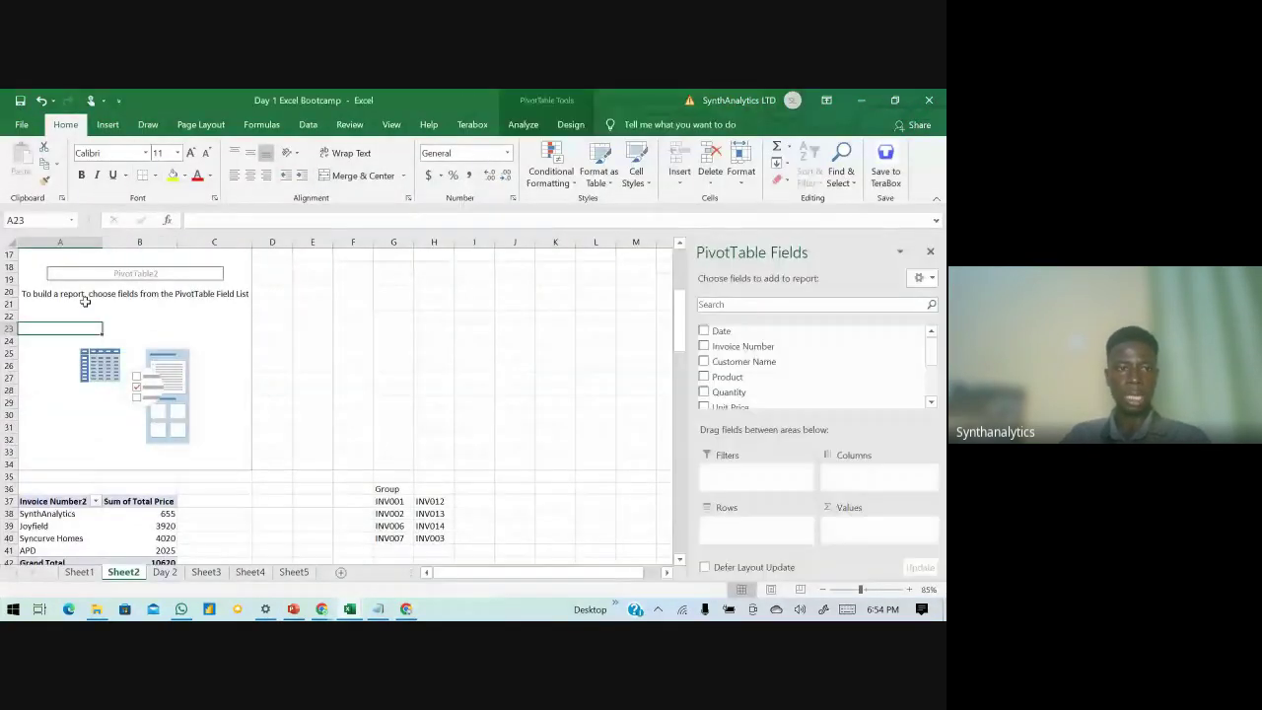
scroll(86, 301, "up", 3)
left_click(42, 363)
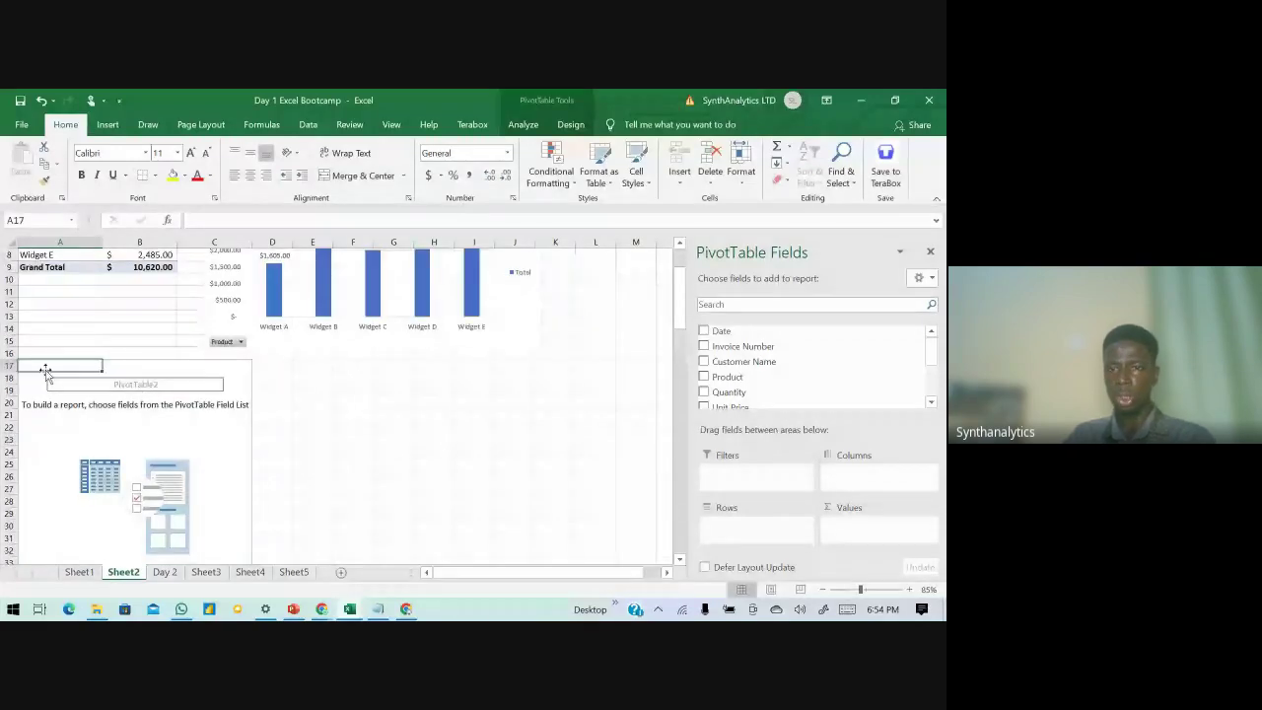
scroll(775, 367, "down", 1)
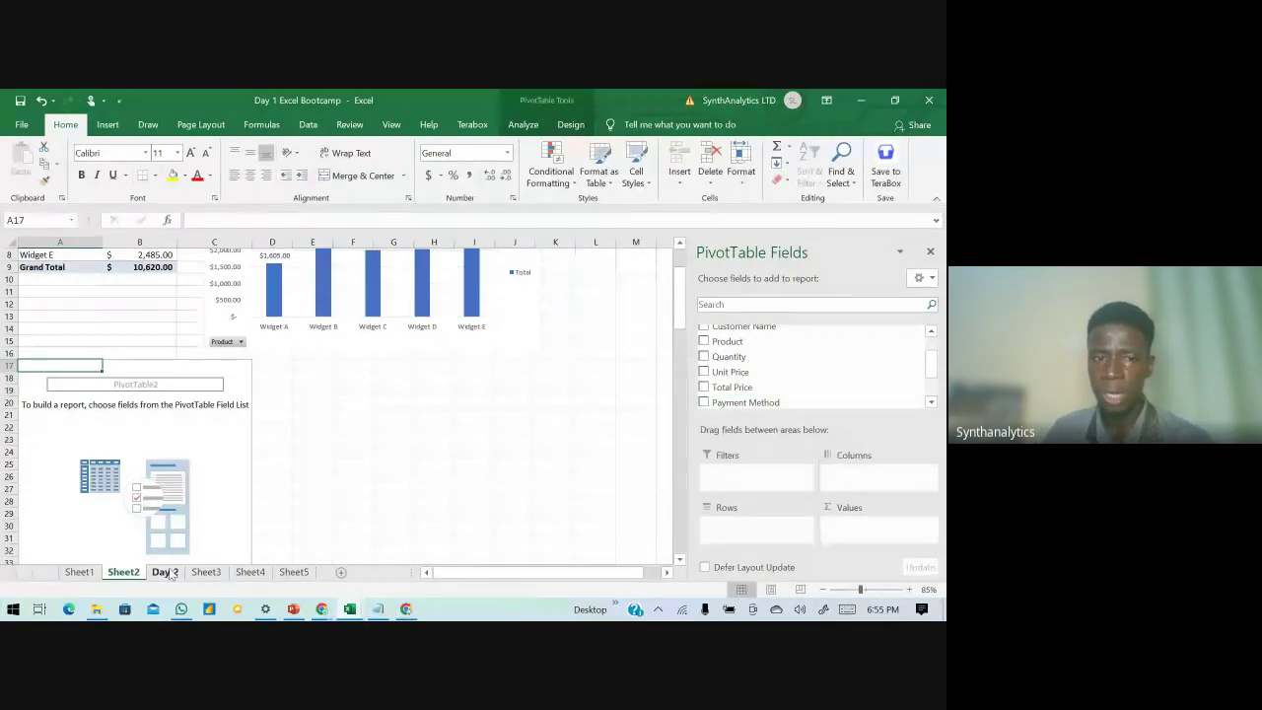
- Copy the sales table, headers included, from A4 of the Day 2 sheet and paste it at A1 of a new worksheet
left_click(166, 572)
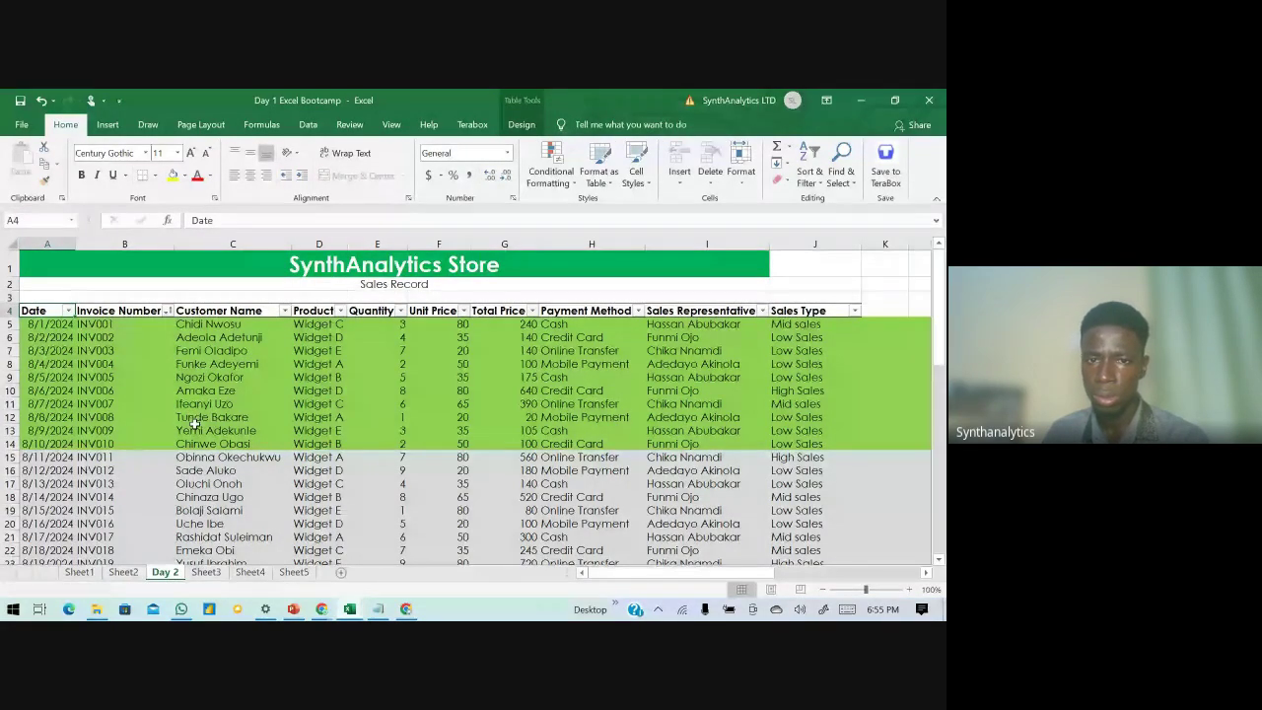
left_click(43, 311)
key("ctrl+shift+Down")
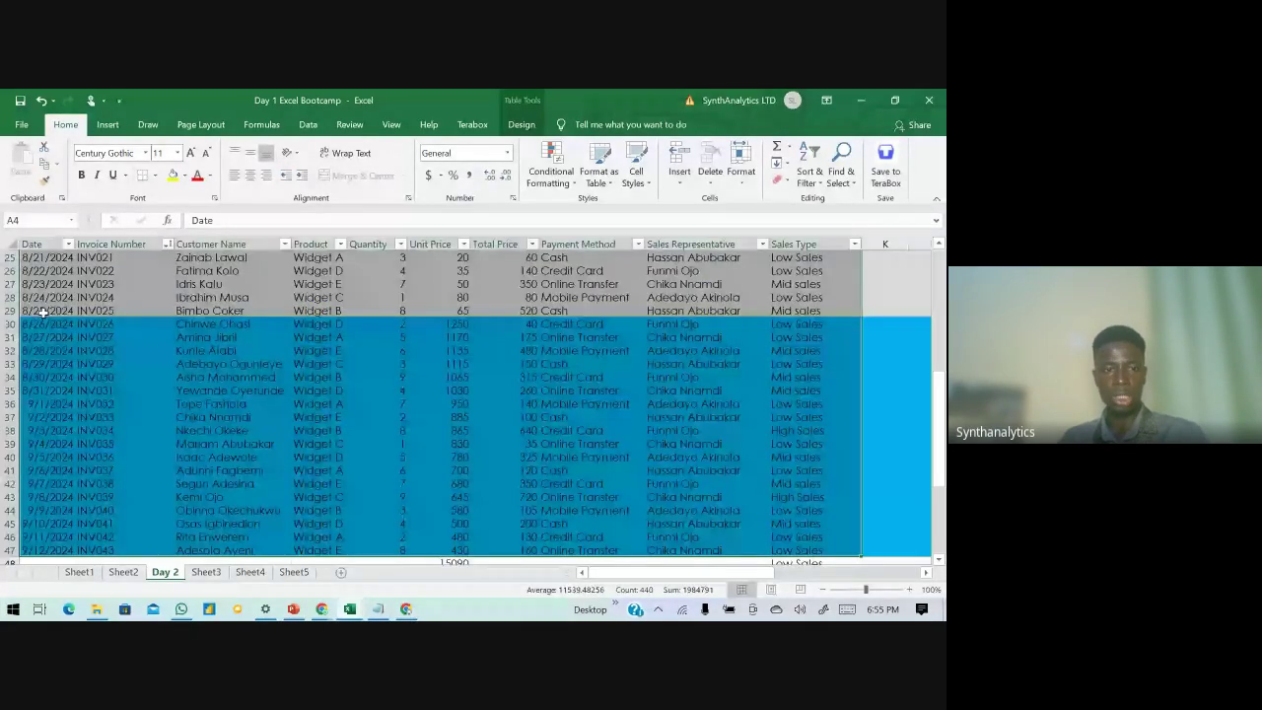
key("ctrl+c")
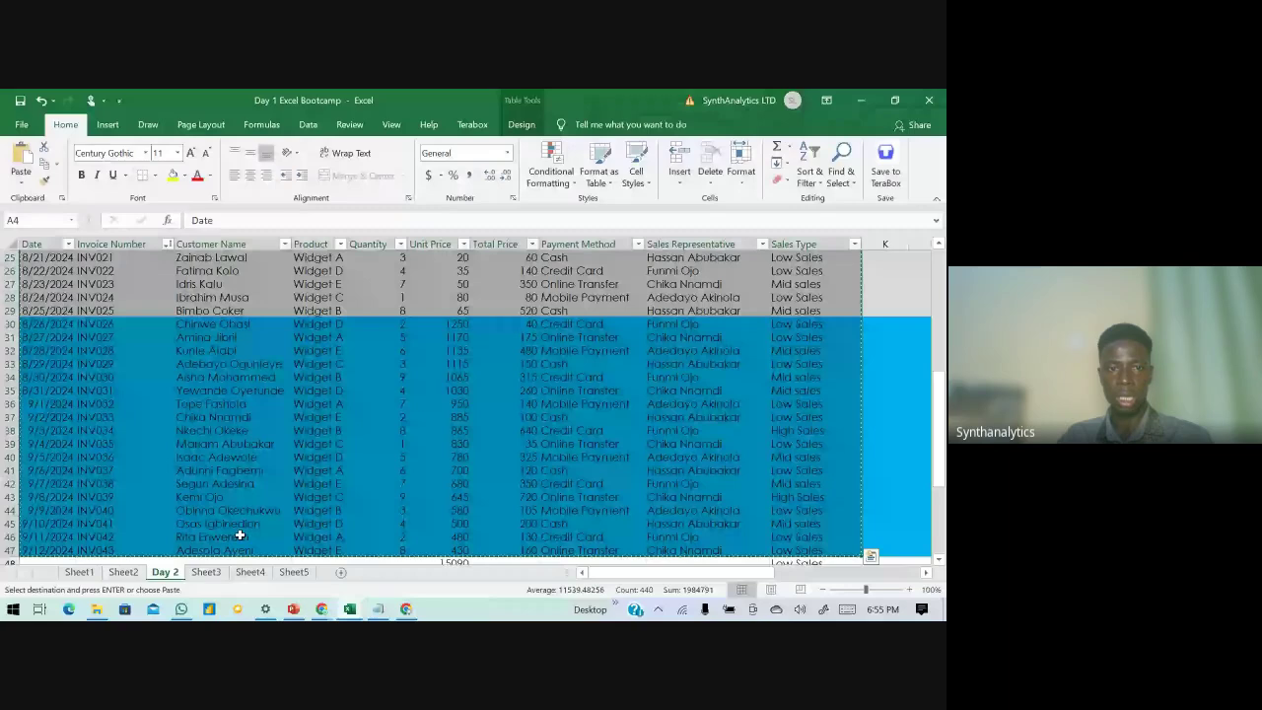
left_click(265, 572)
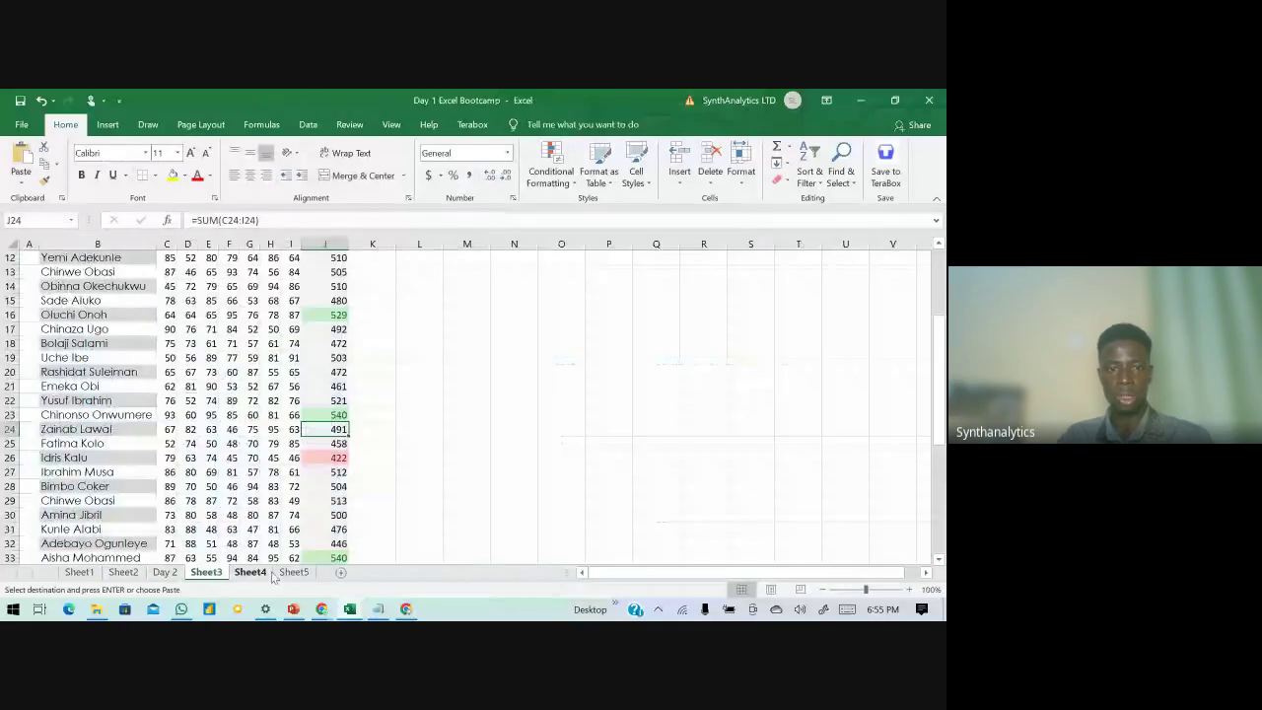
left_click(340, 576)
key("ctrl+v")
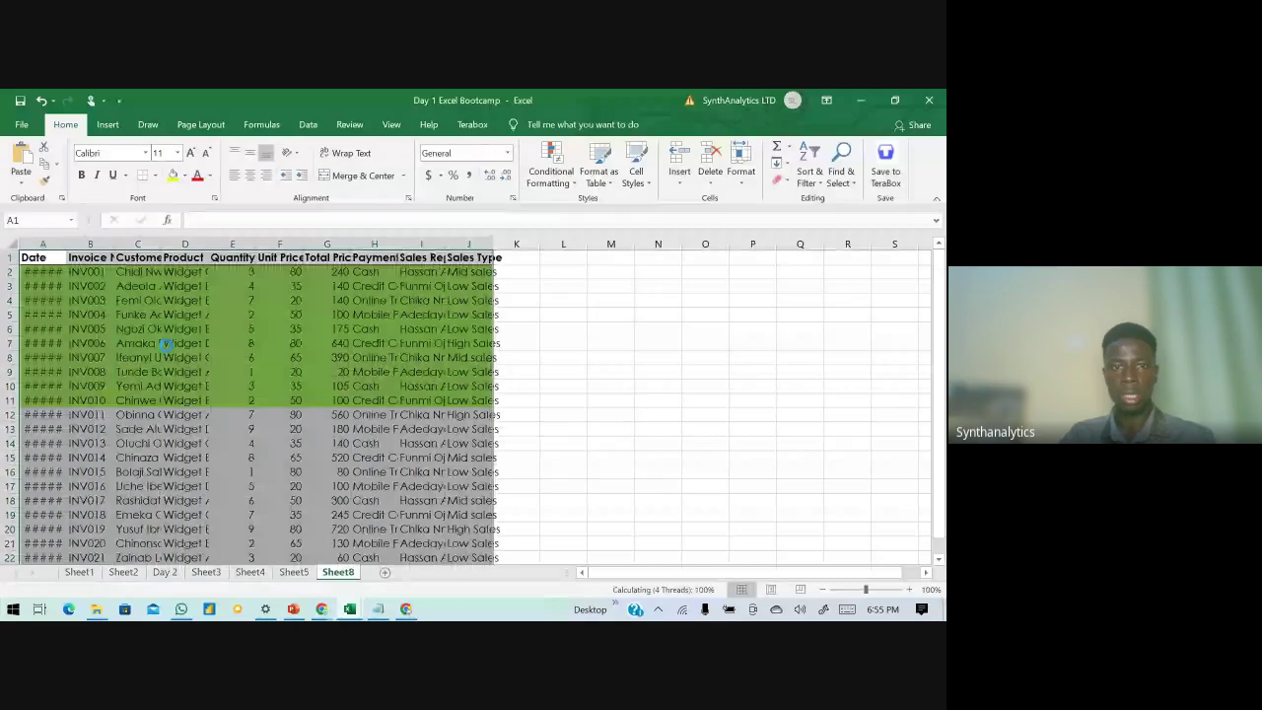
- Autofit the width of all columns in the pasted sales table
double_click(61, 245)
left_click(100, 273)
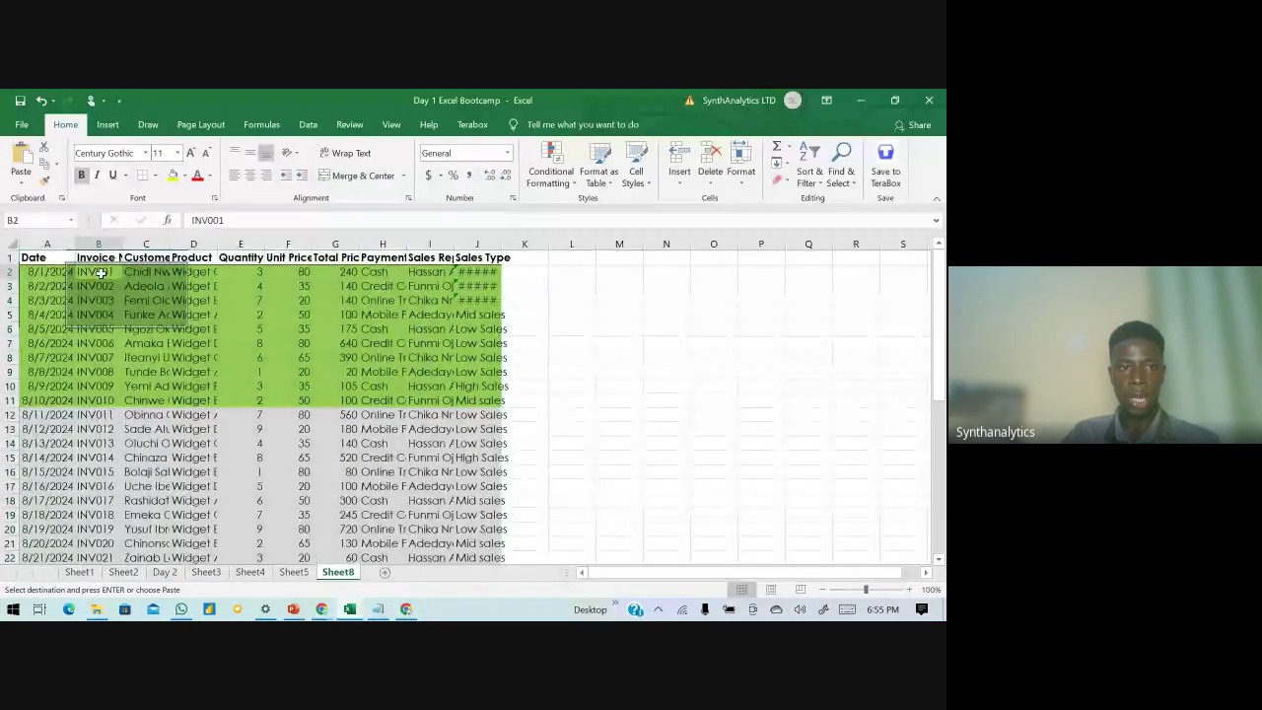
left_click(11, 244)
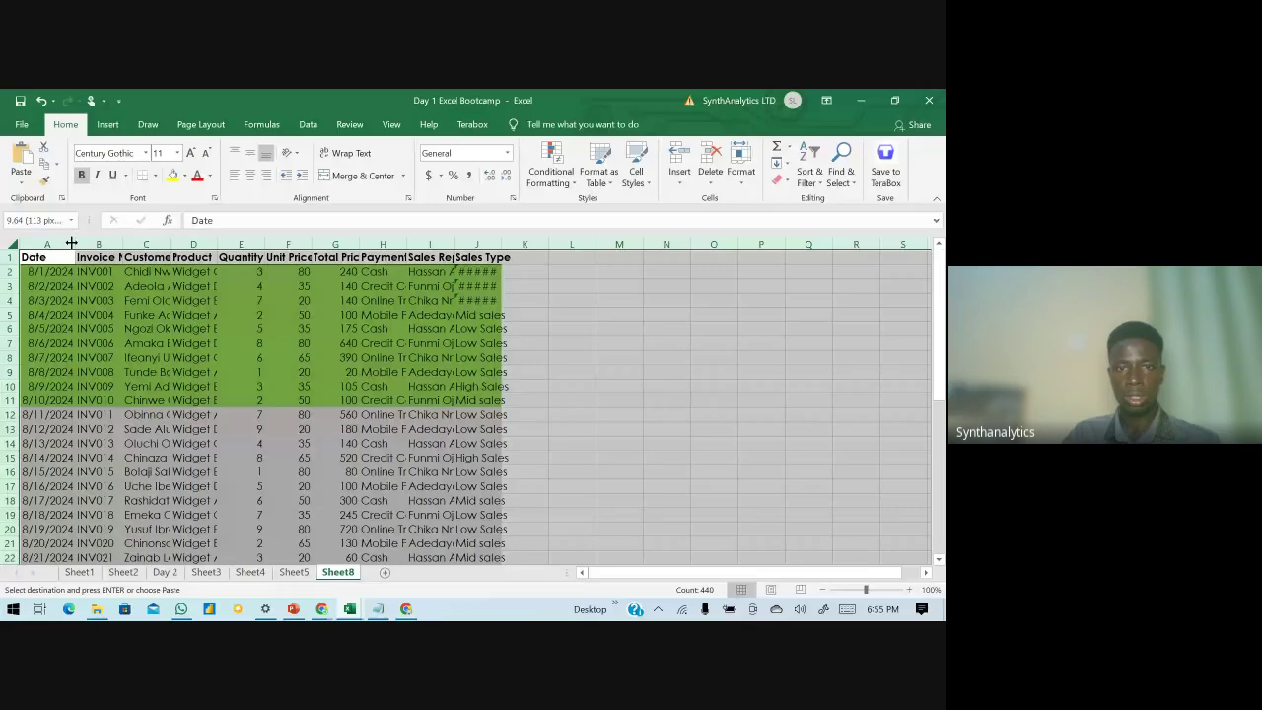
double_click(74, 244)
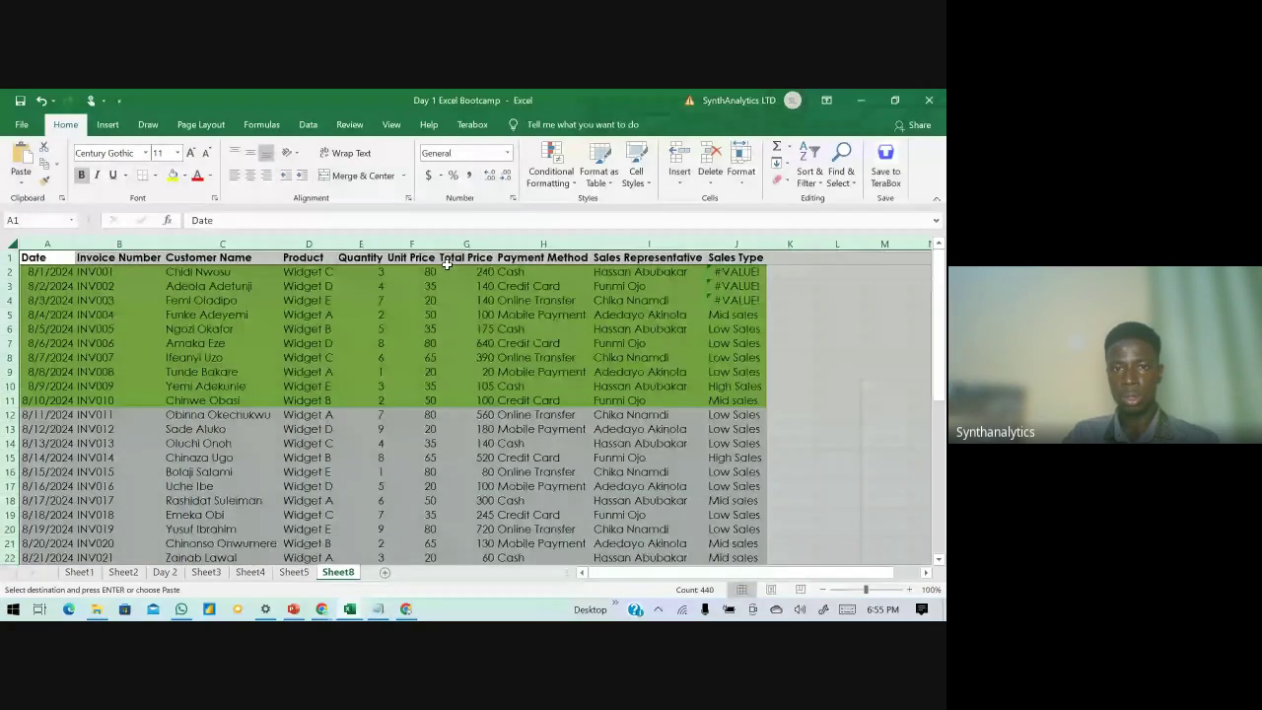
- Insert a column before Payment Method, head it Cost of Production in H1, and autofit its width
left_click(515, 243)
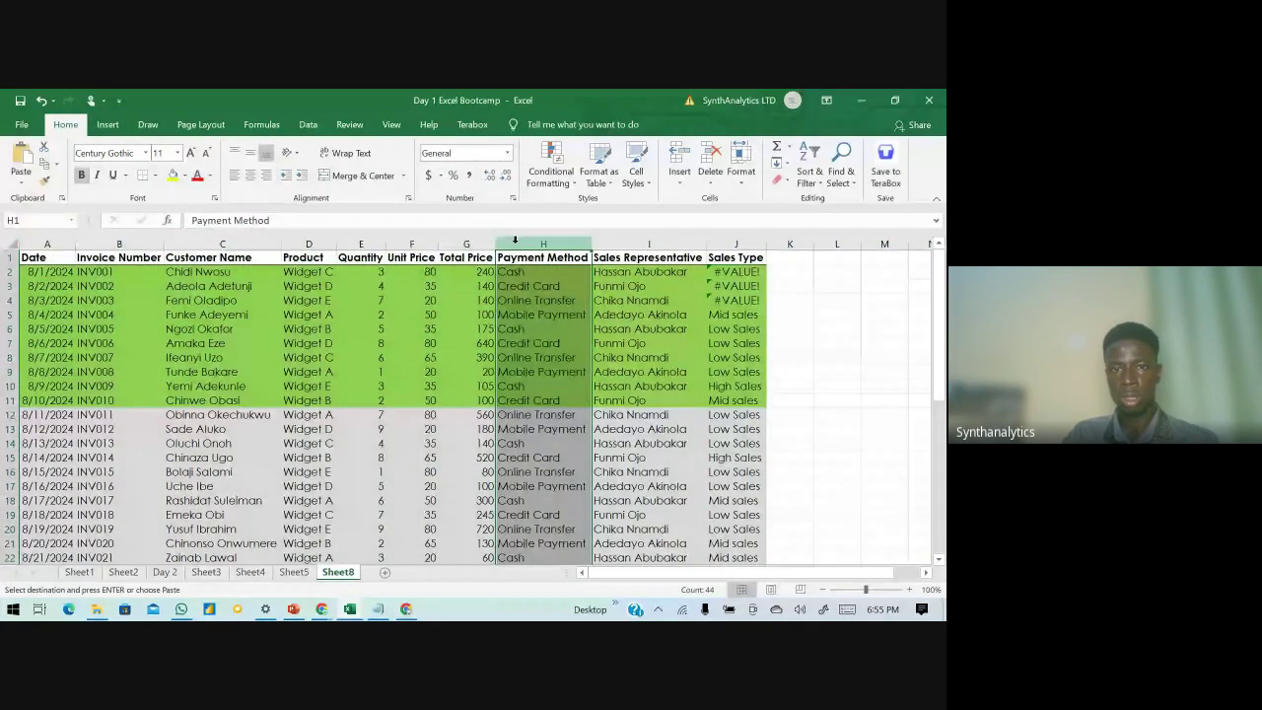
right_click(537, 243)
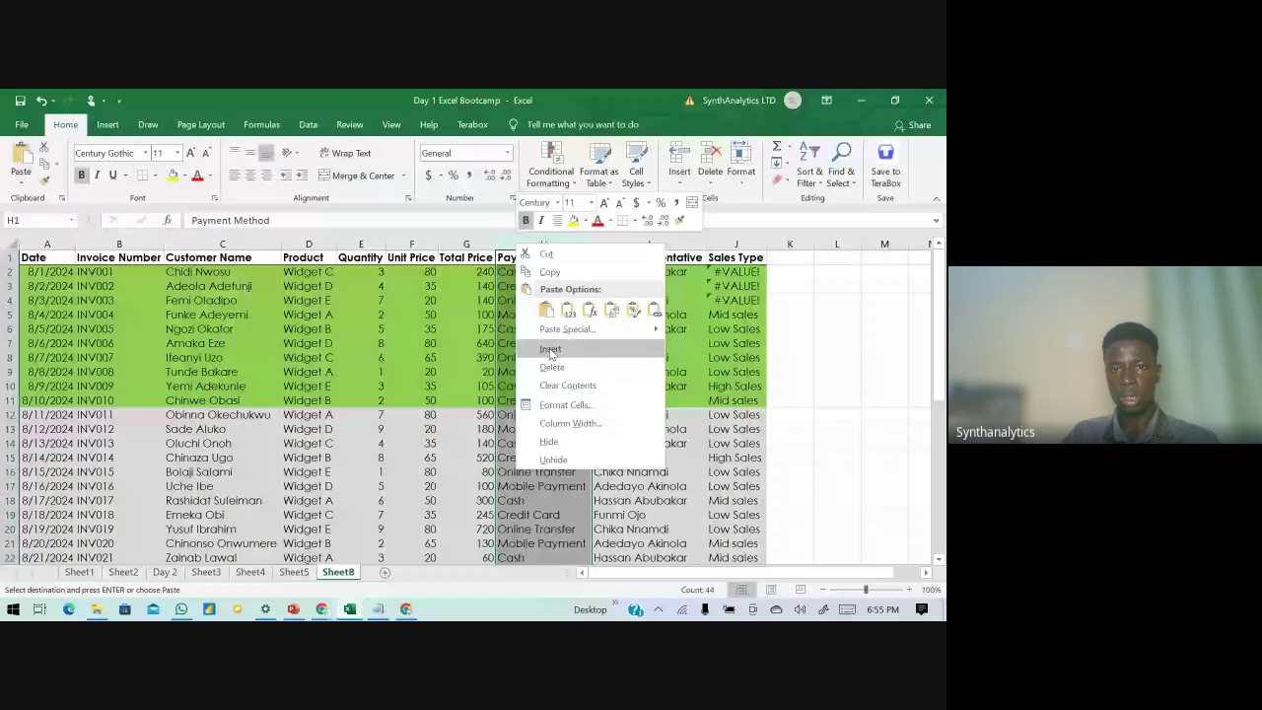
left_click(550, 350)
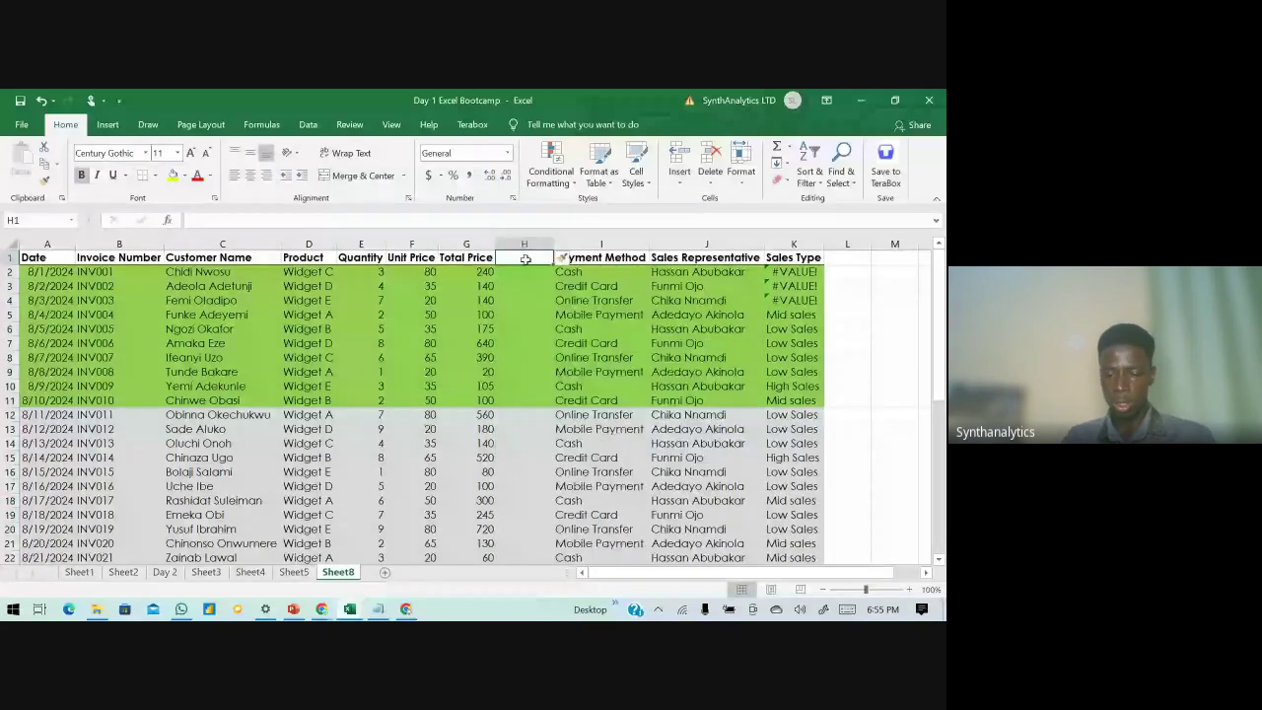
type("Cost o")
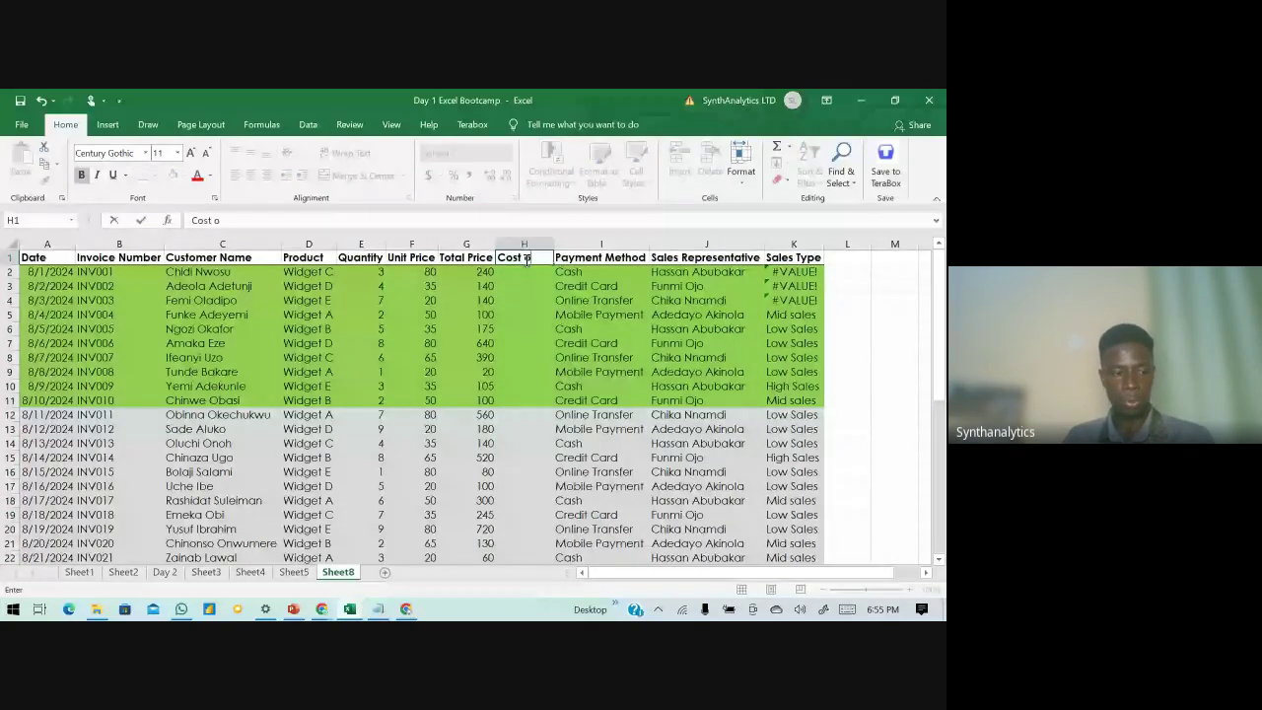
type("f Pro")
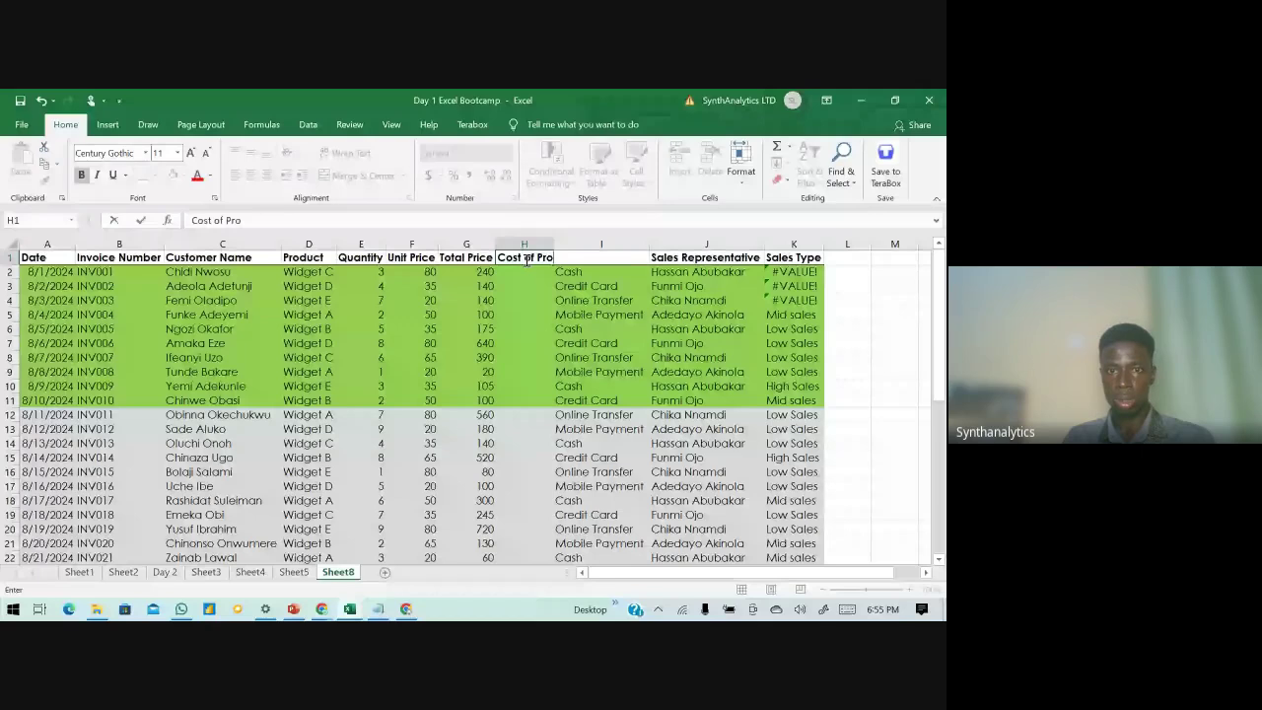
type("duction")
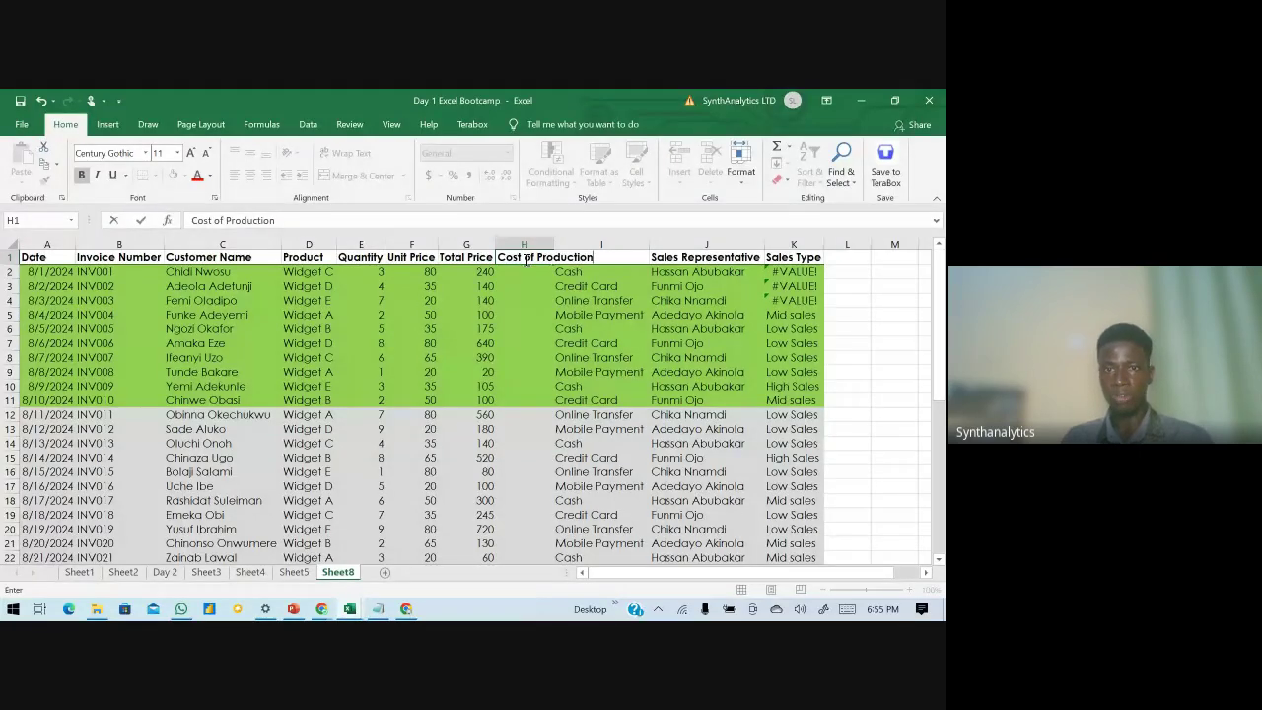
key("Return")
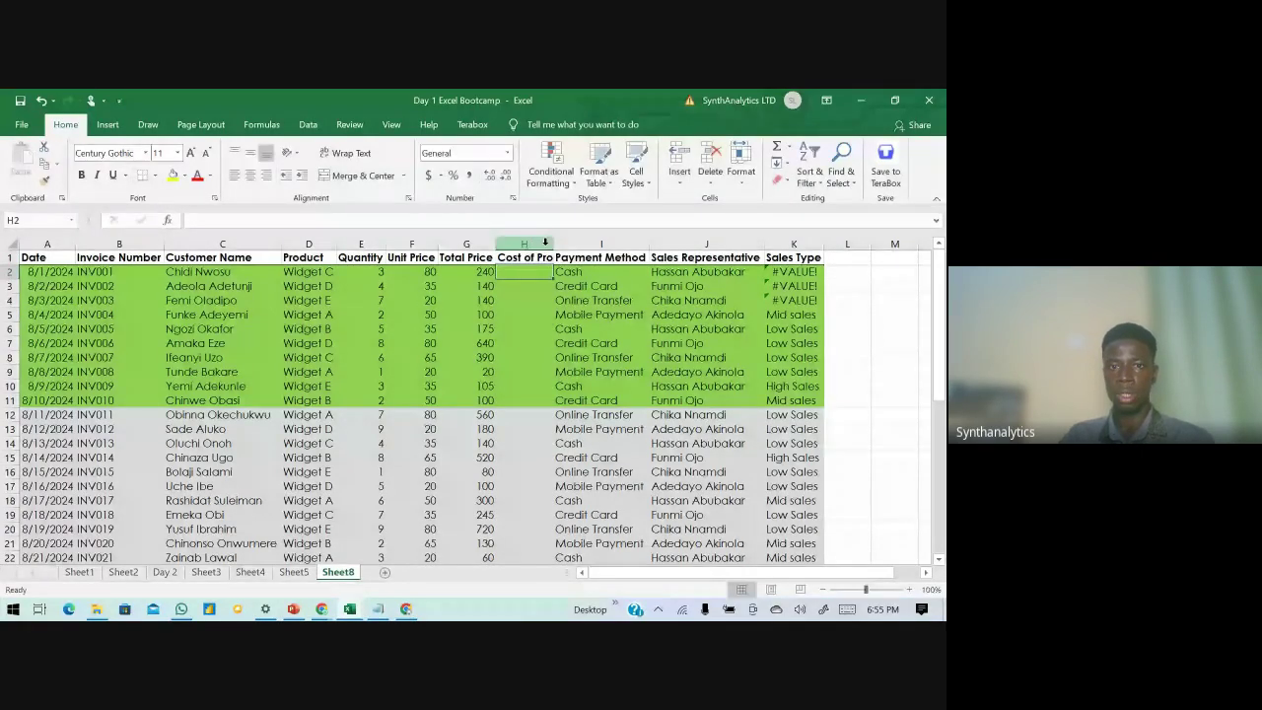
double_click(550, 244)
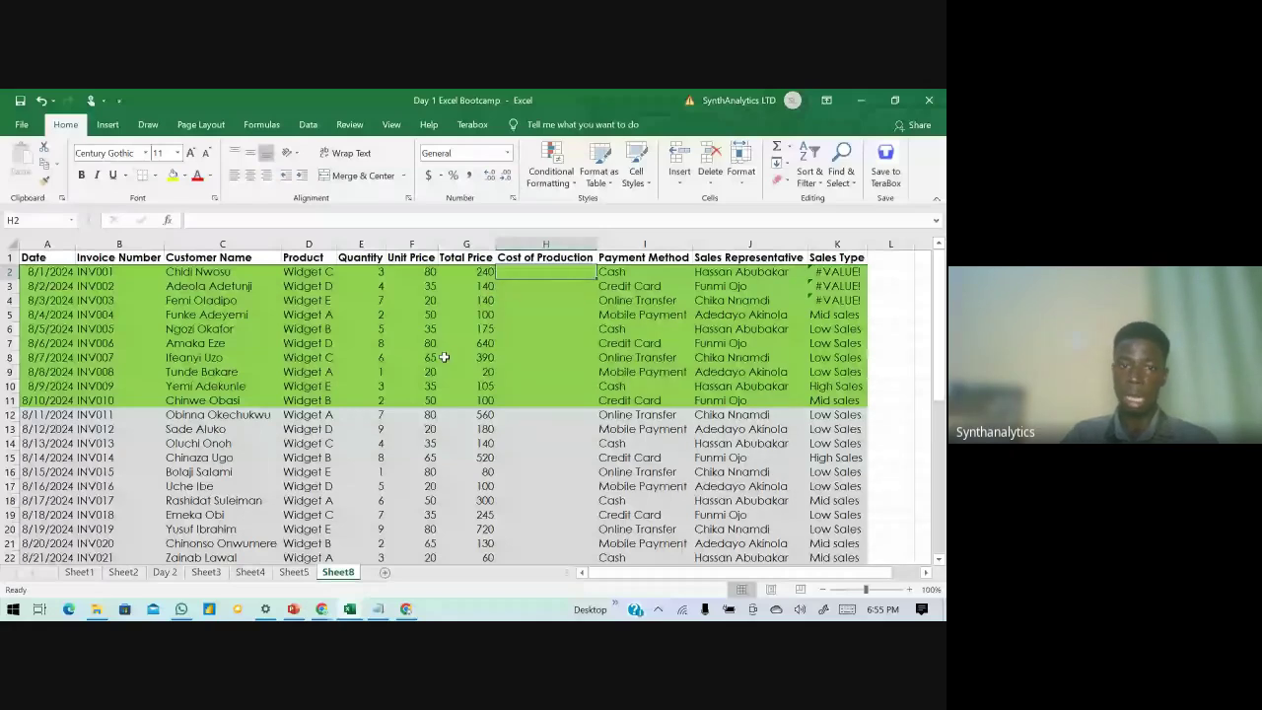
- Examine the Unit Price data down the table and check the formula in F27 for invoice INV026
scroll(444, 365, "down", 5)
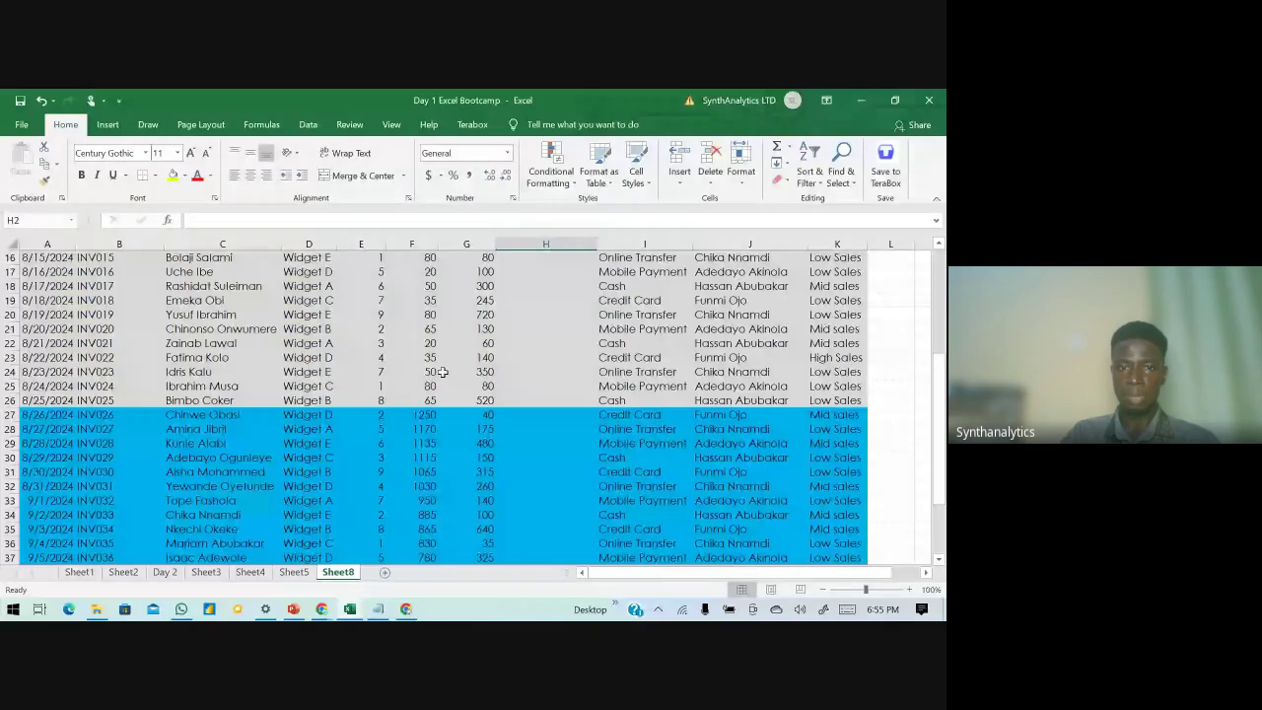
scroll(443, 374, "up", 5)
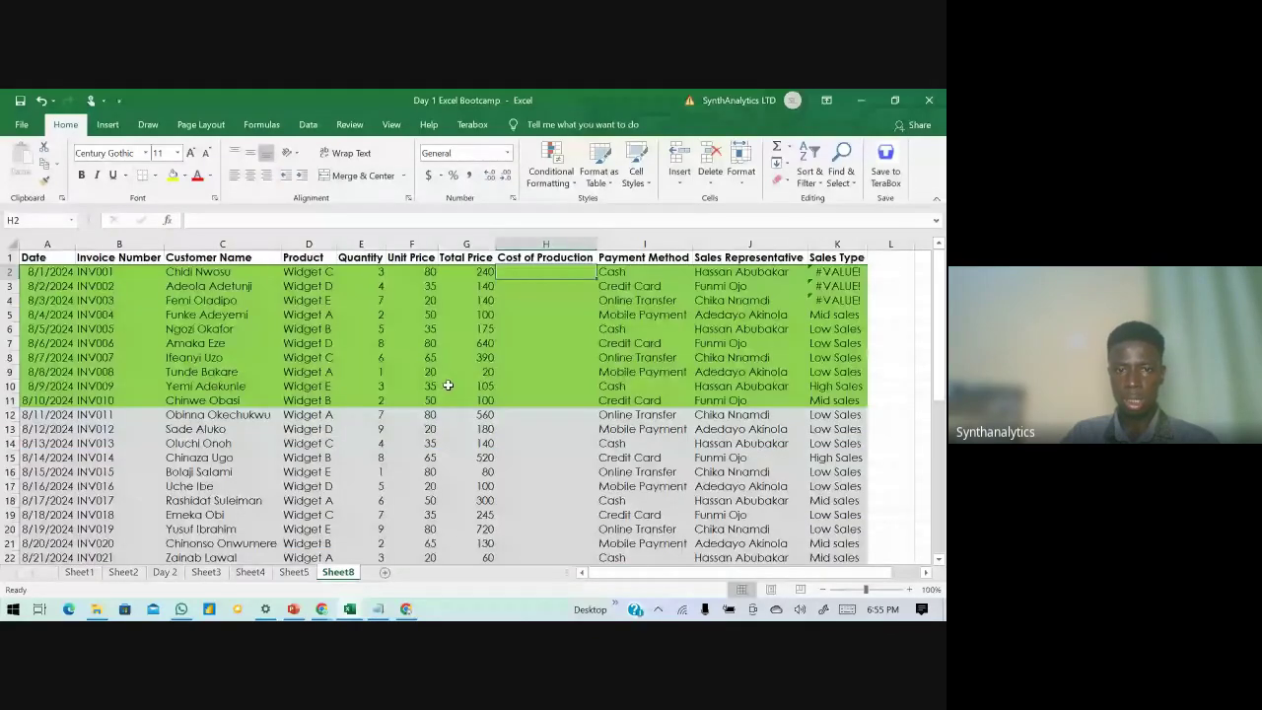
scroll(448, 385, "down", 4)
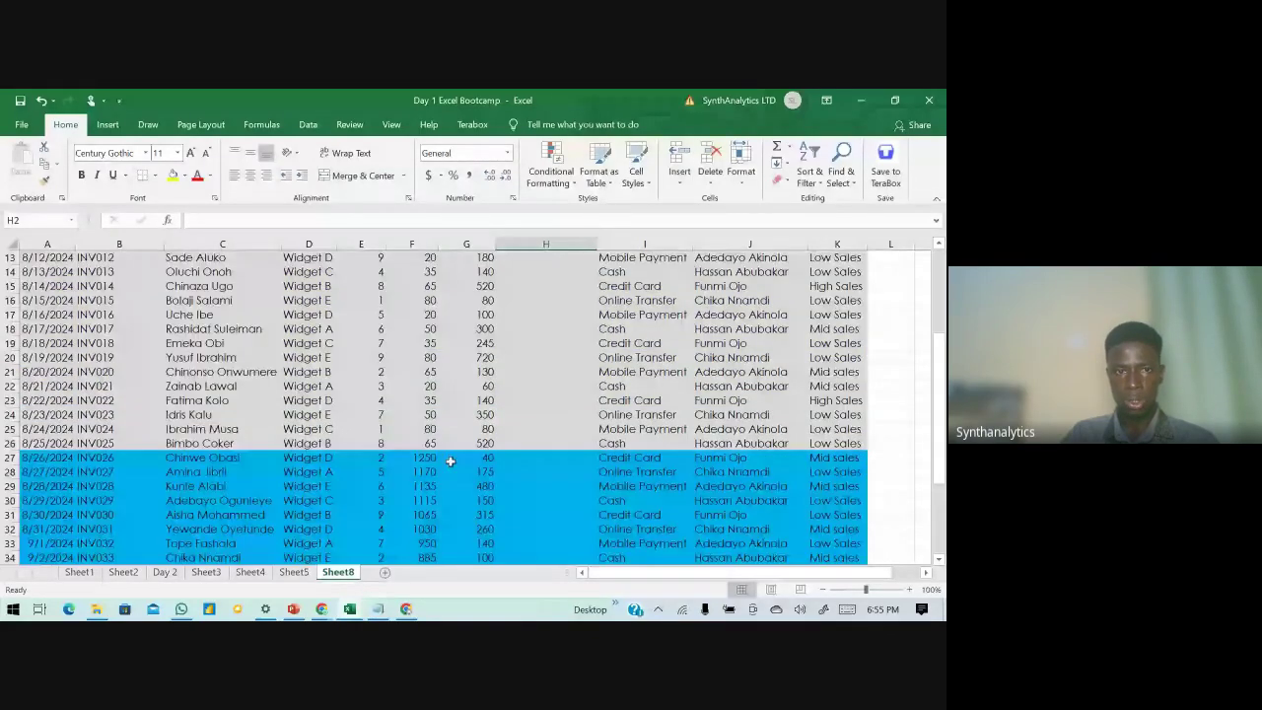
double_click(424, 460)
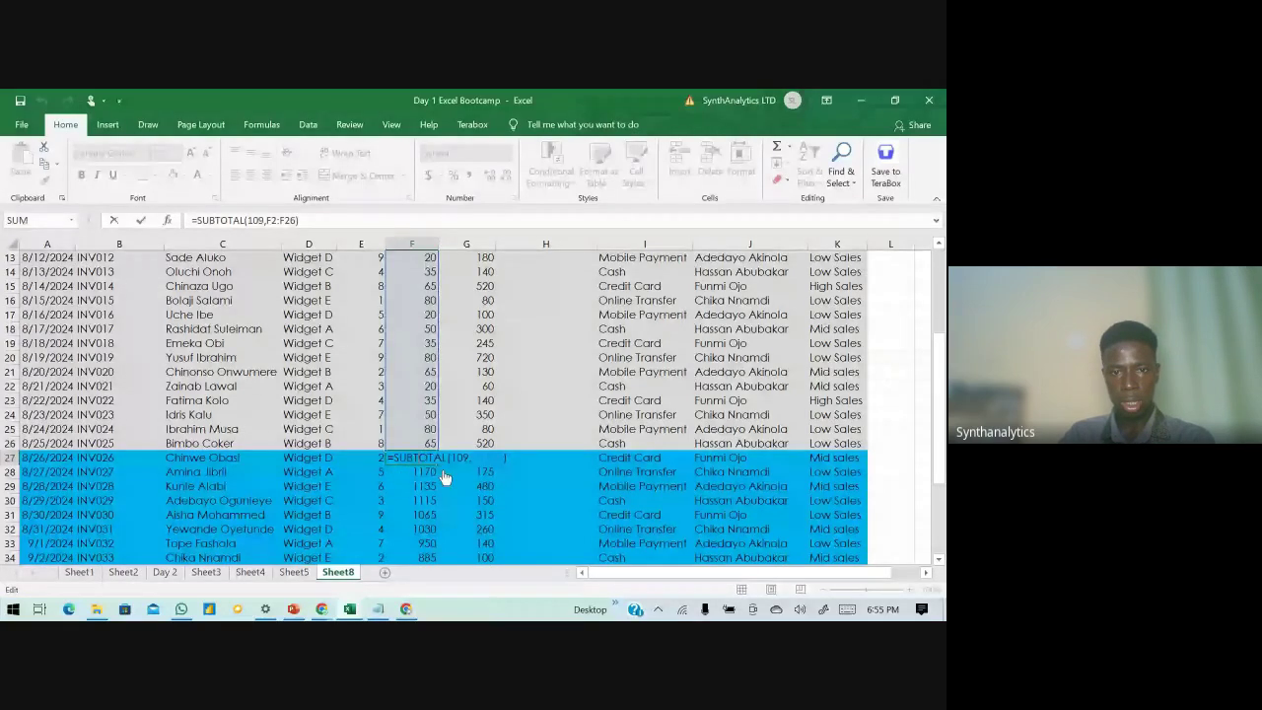
key("Return")
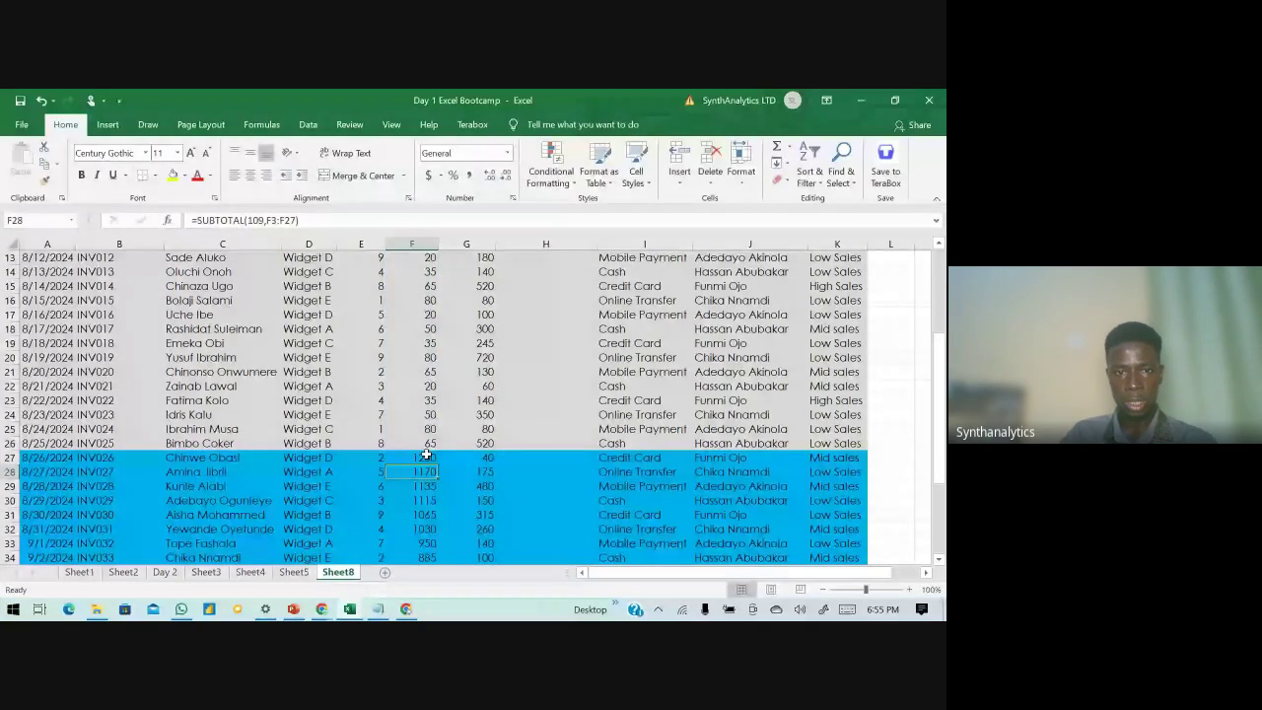
- Compare the Unit Price entries in F26 and F27 and look over the column down to row 44
scroll(426, 455, "down", 2)
left_click(431, 374)
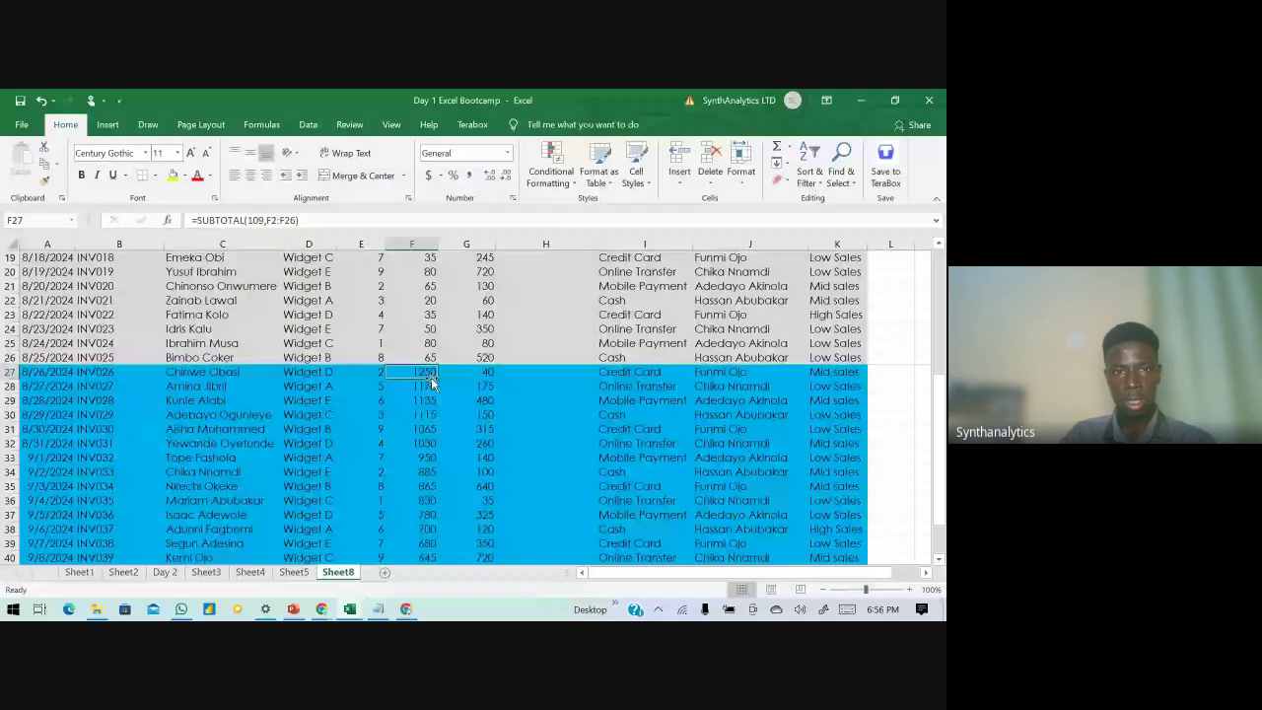
scroll(431, 395, "down", 4)
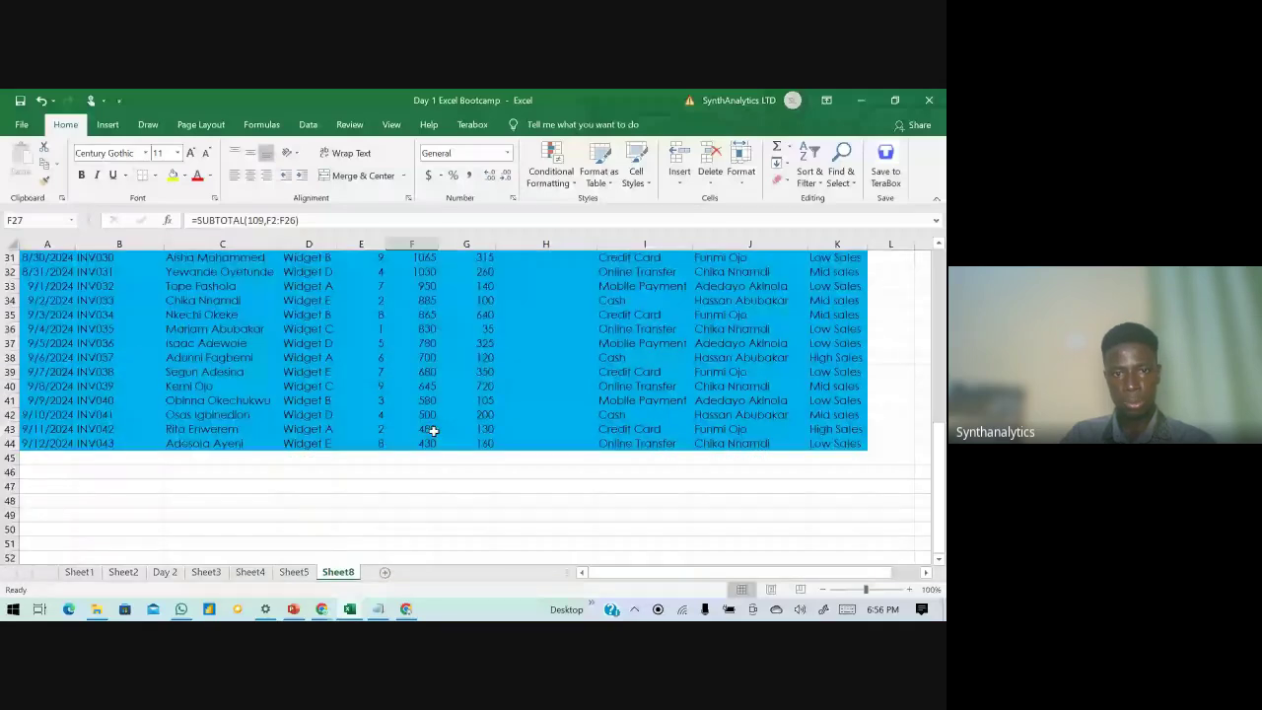
scroll(433, 430, "up", 9)
scroll(431, 424, "down", 3)
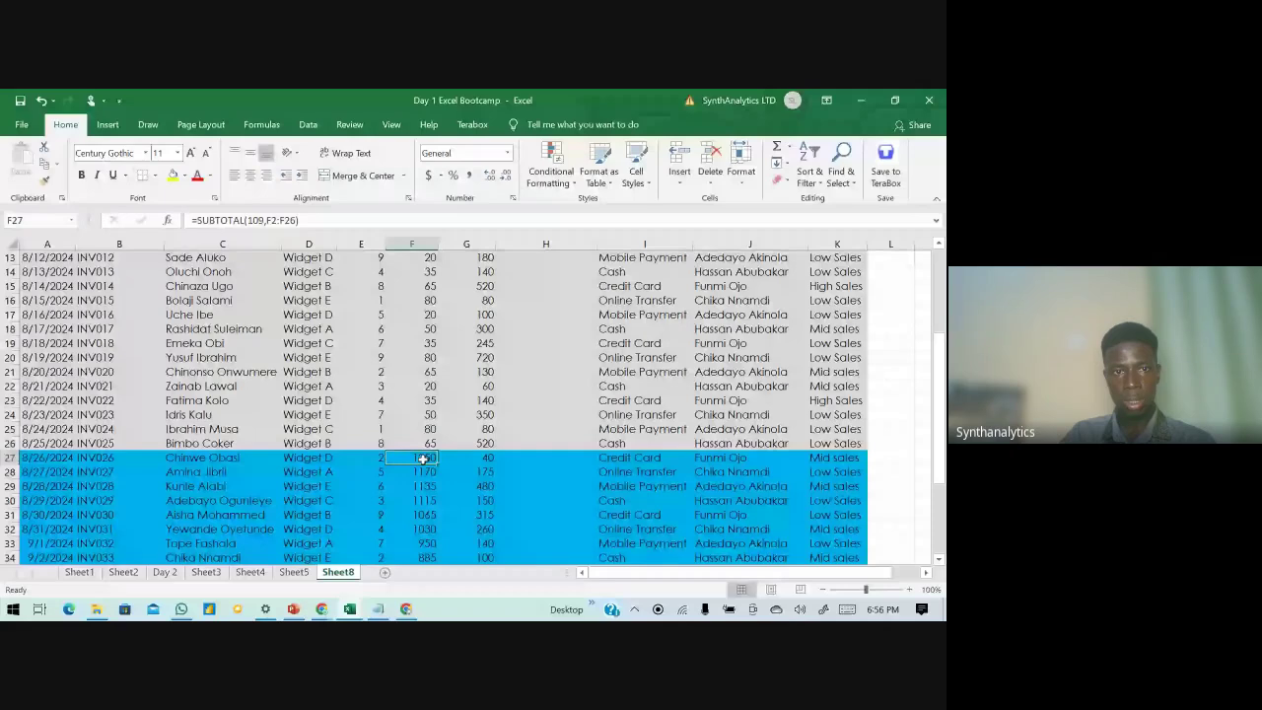
left_click(440, 444)
left_click(406, 447)
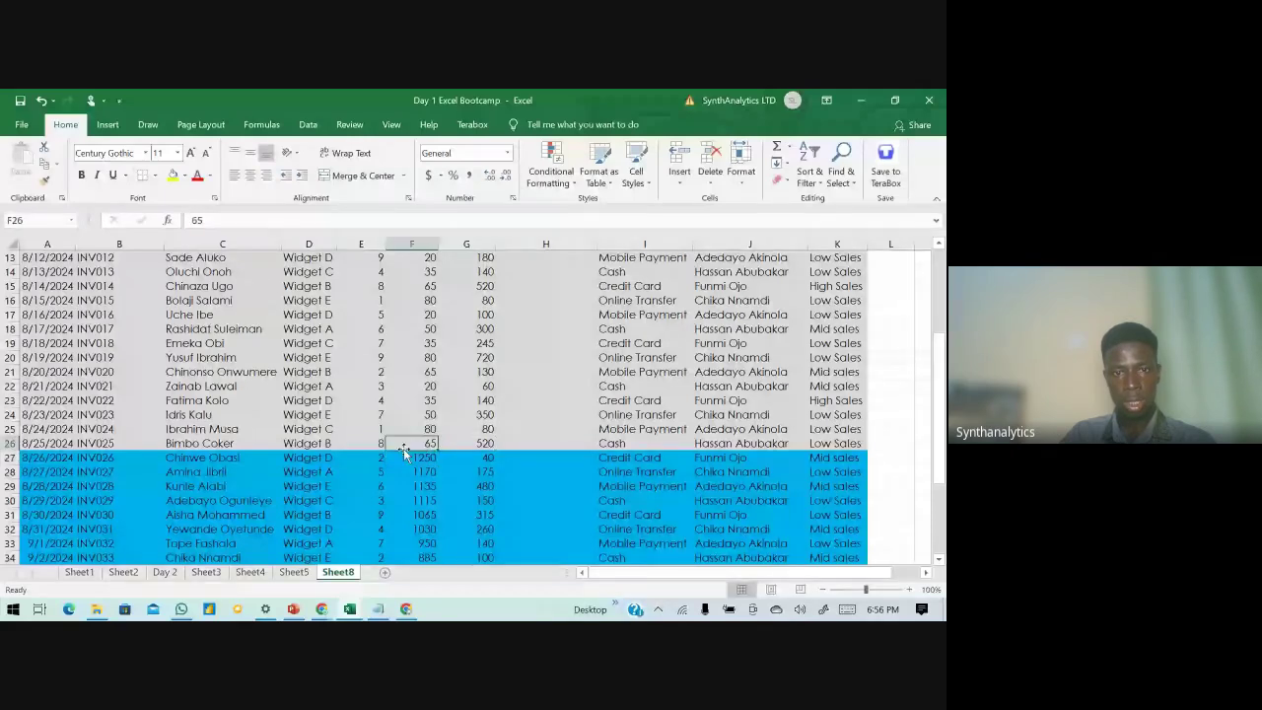
key("Left")
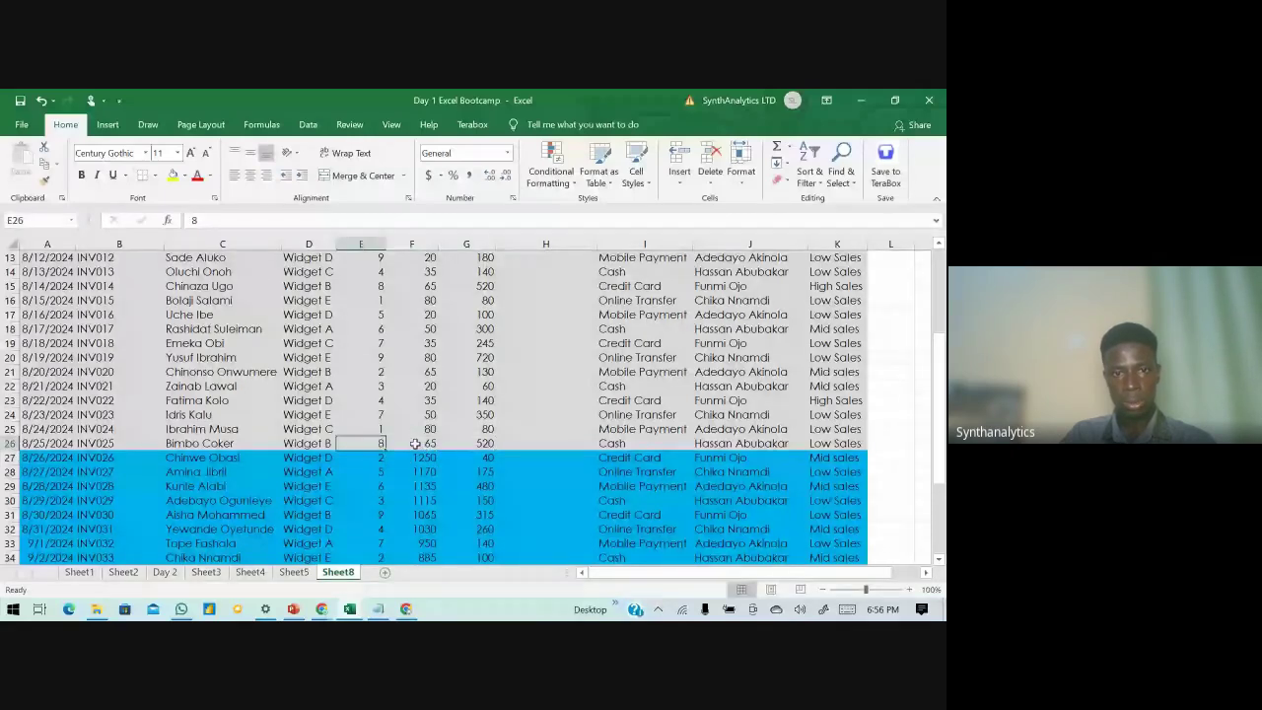
scroll(415, 443, "up", 4)
scroll(419, 473, "down", 3)
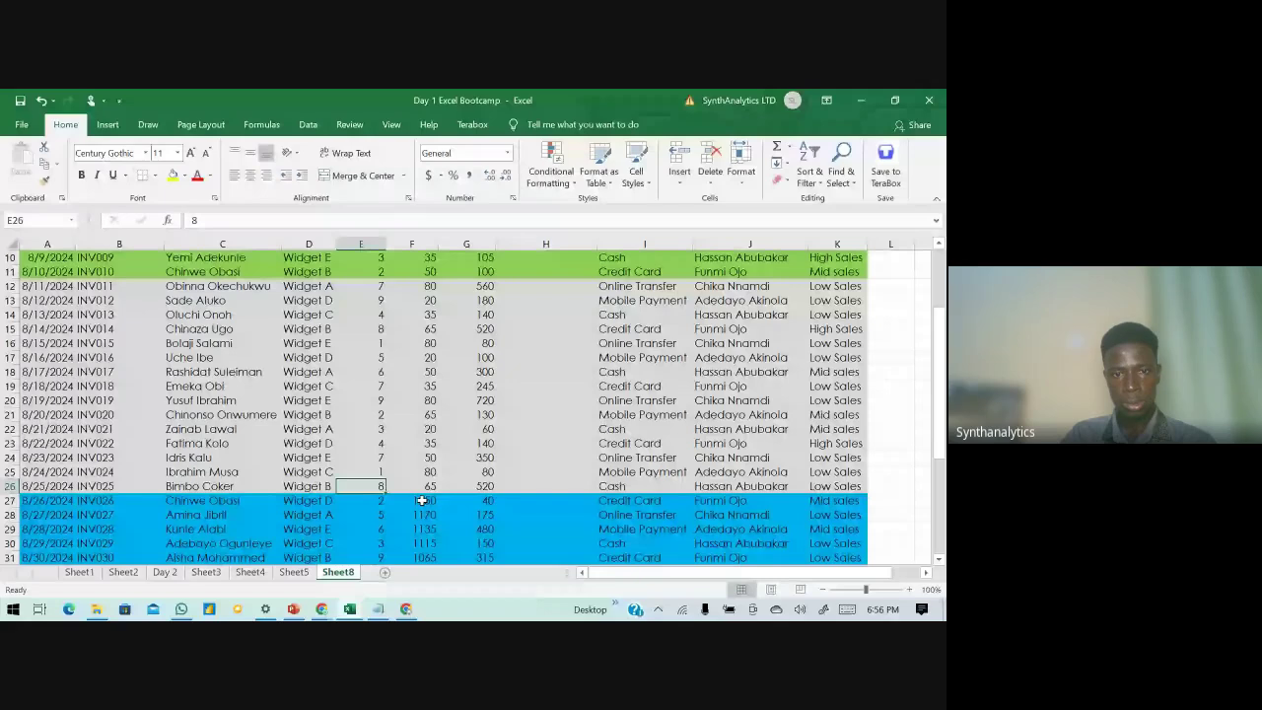
- Check the Unit Price formulas in F27, F28, F29, F36, F38 and F44
left_click(421, 501)
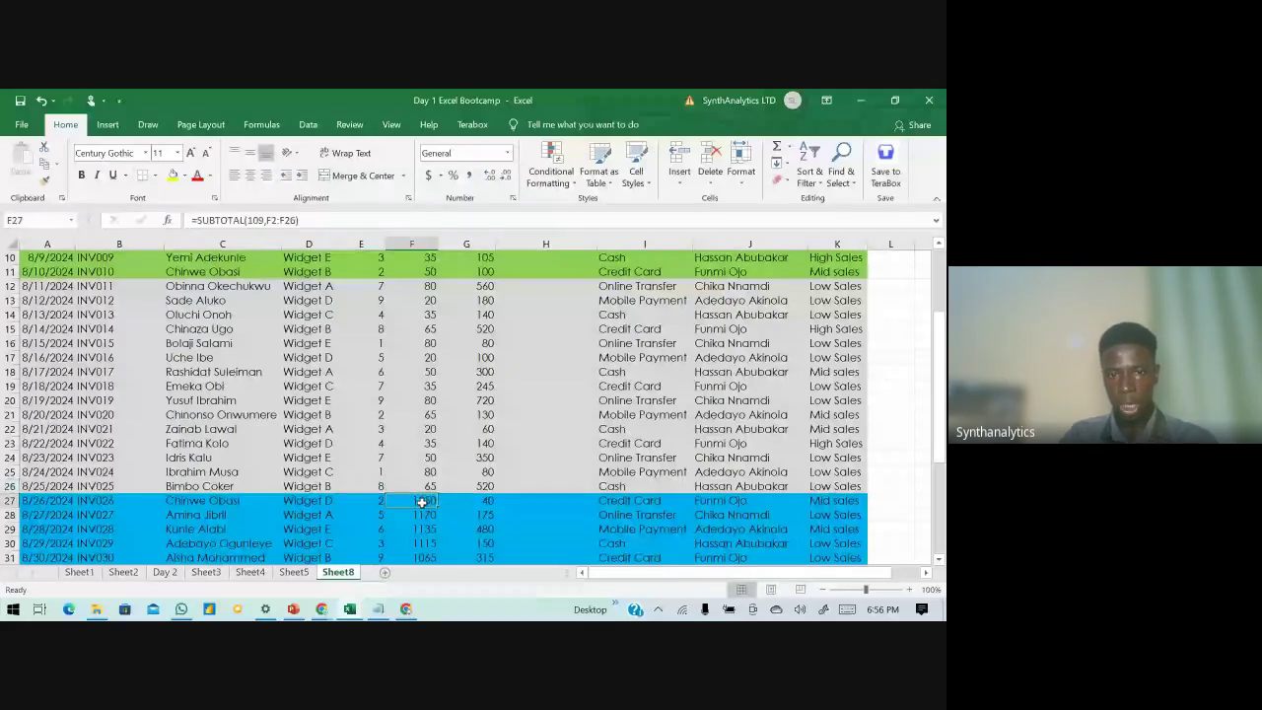
left_click(426, 514)
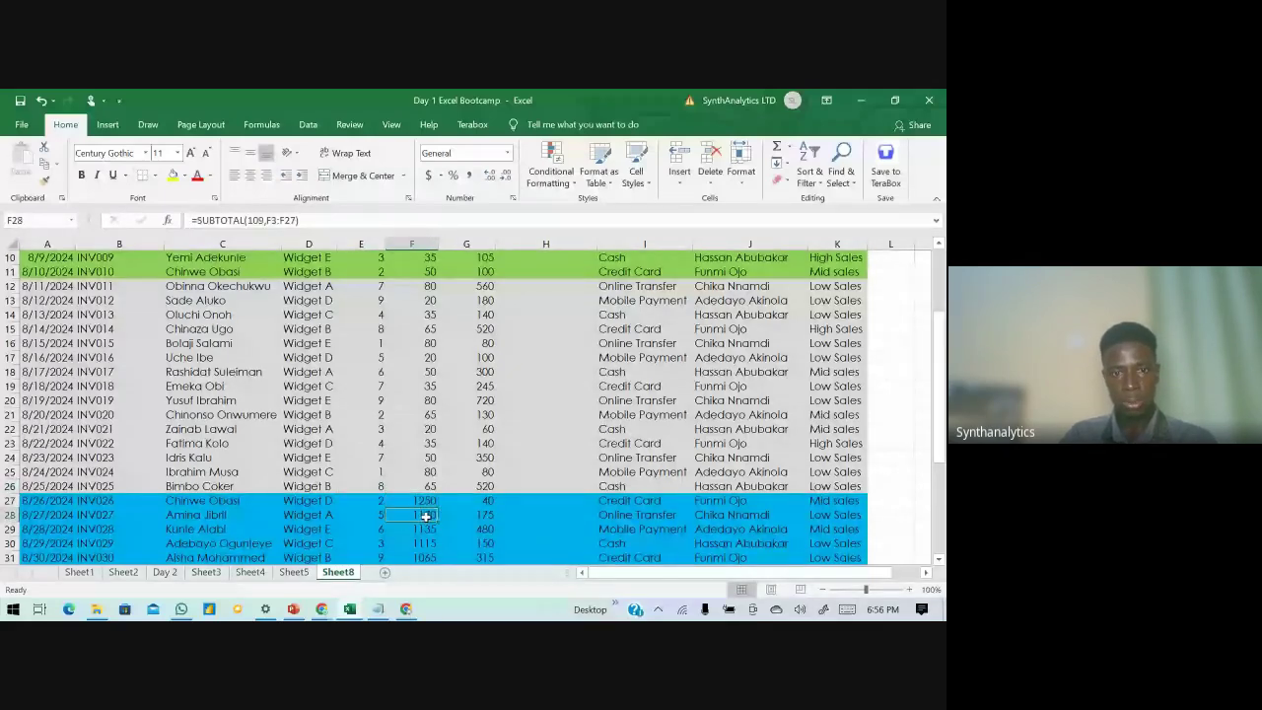
left_click(423, 530)
scroll(434, 457, "down", 4)
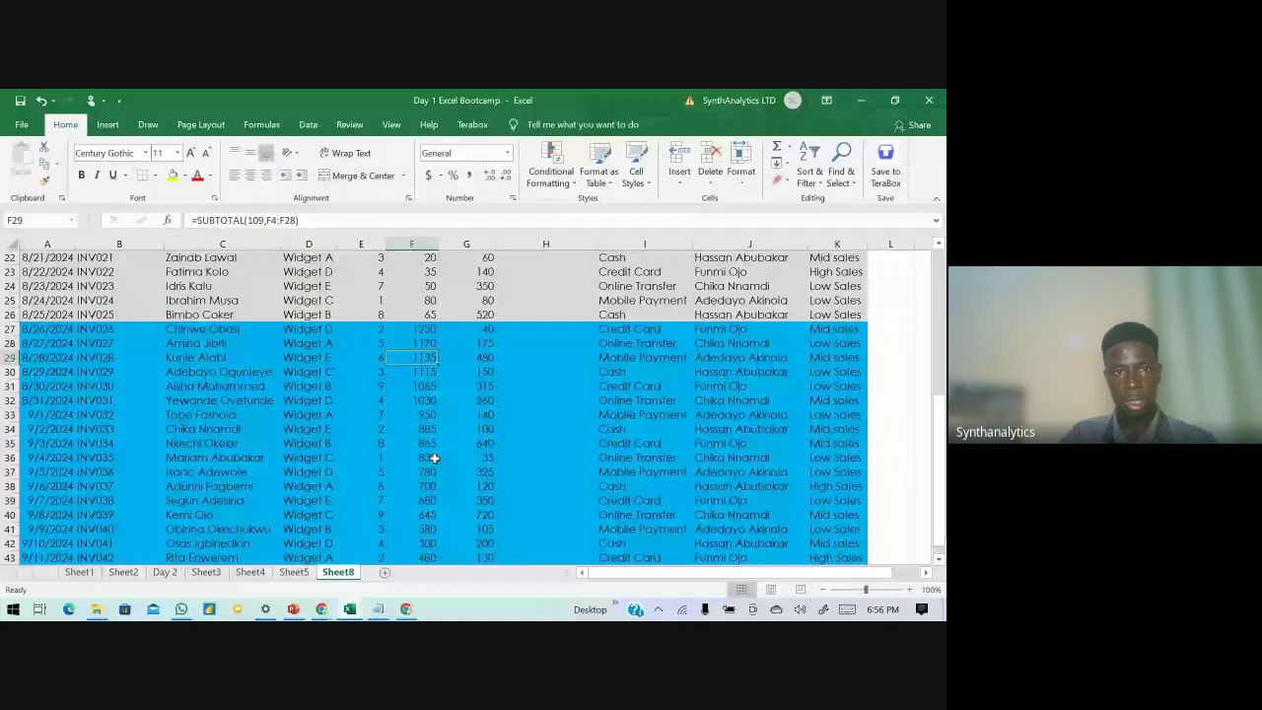
left_click(434, 457)
left_click(434, 486)
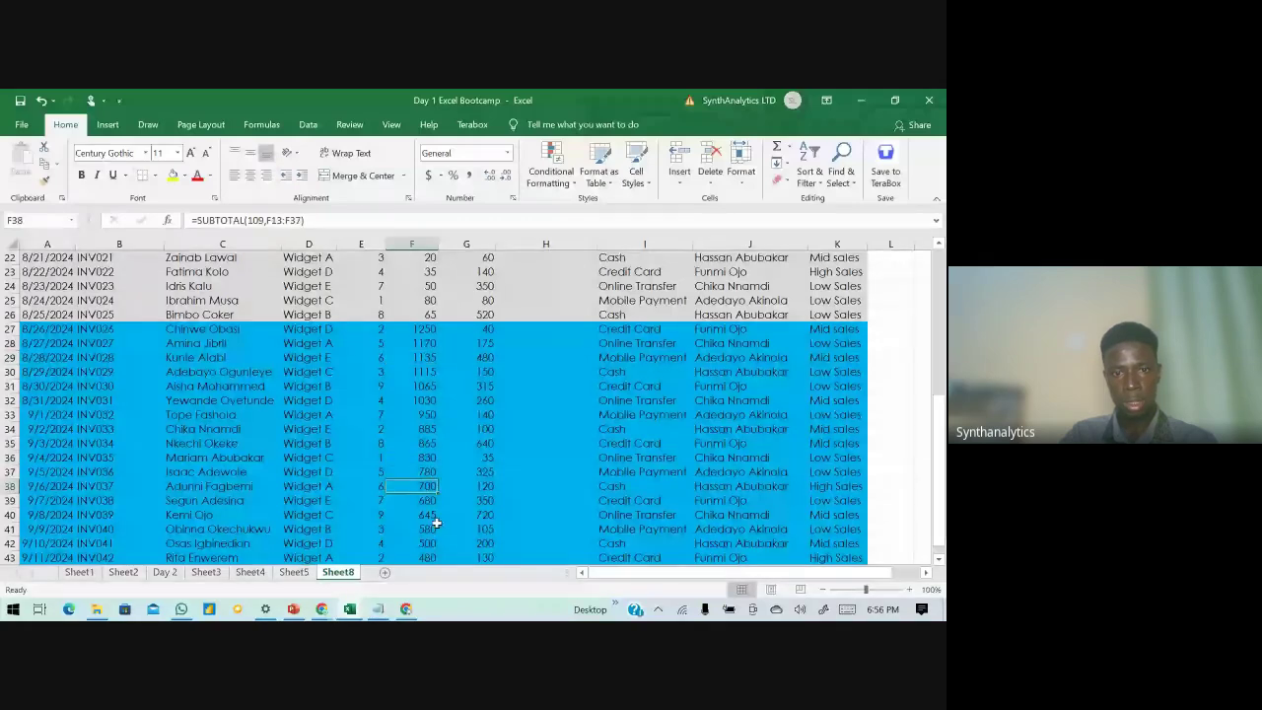
scroll(435, 524, "down", 4)
left_click(426, 400)
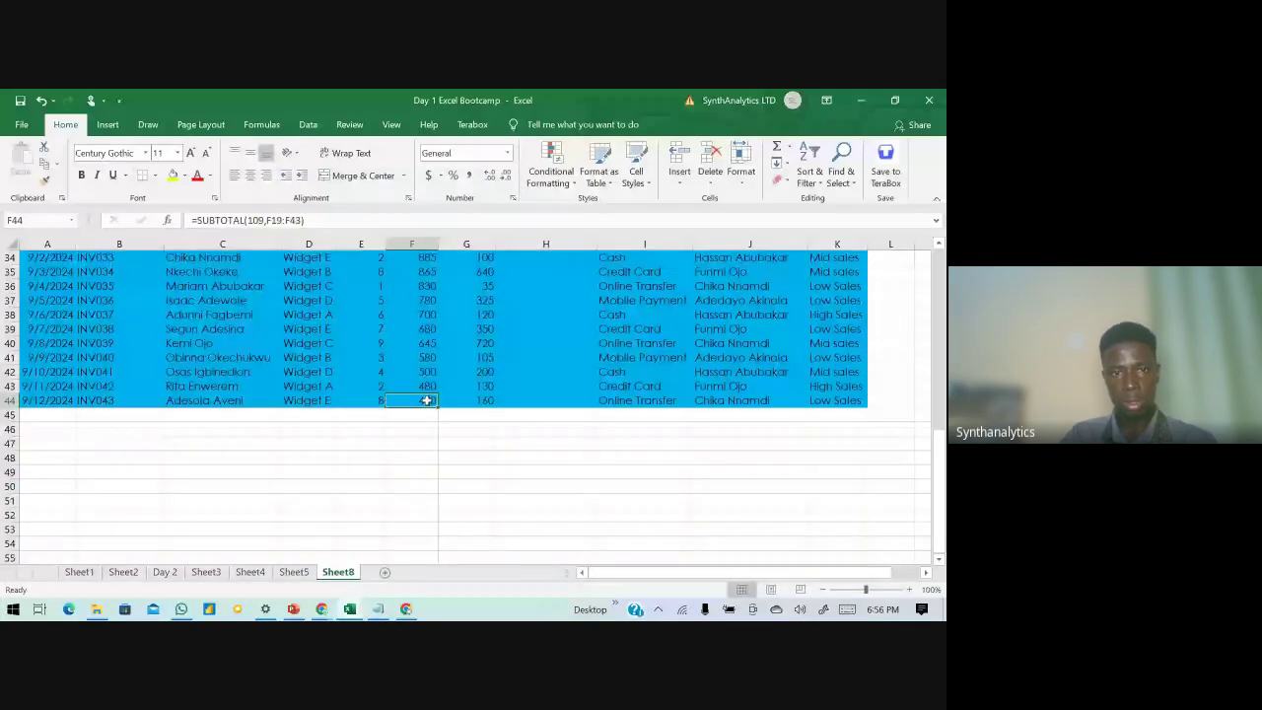
scroll(430, 406, "up", 6)
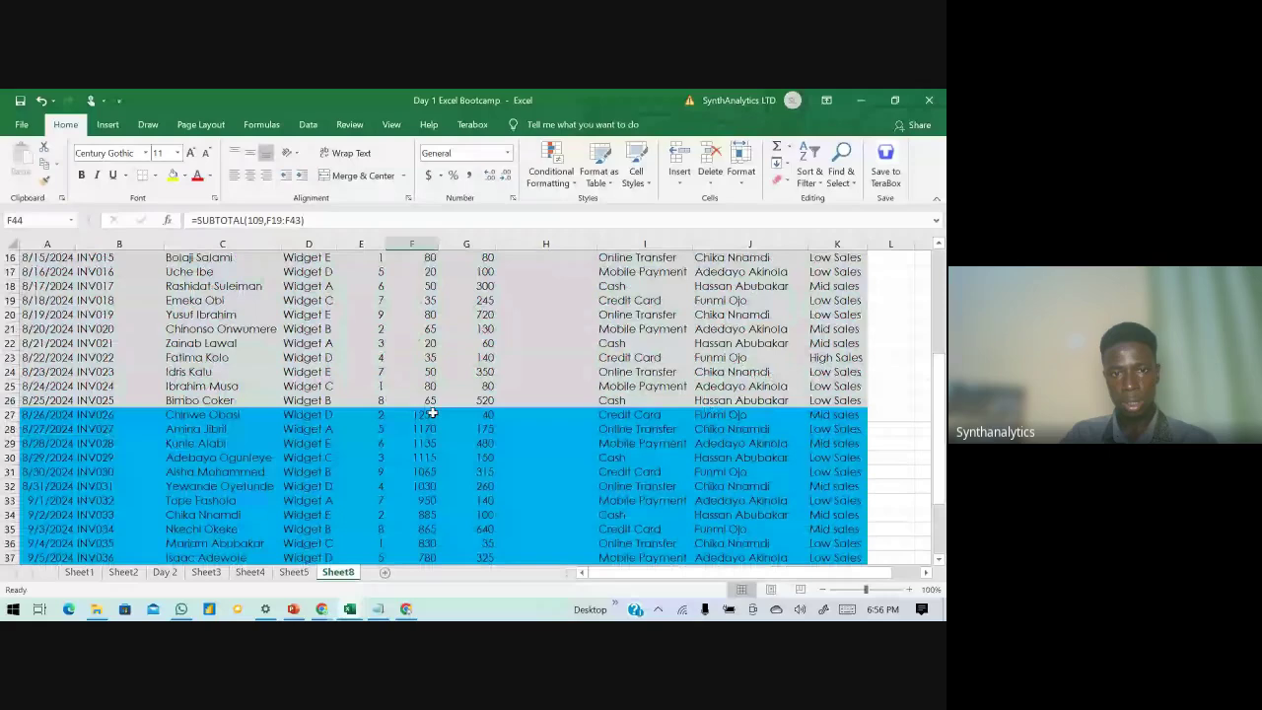
- Replace the Unit Price in F27 with =RANDBETWEEN(50,150) and fill the formula down to F44
left_click(427, 415)
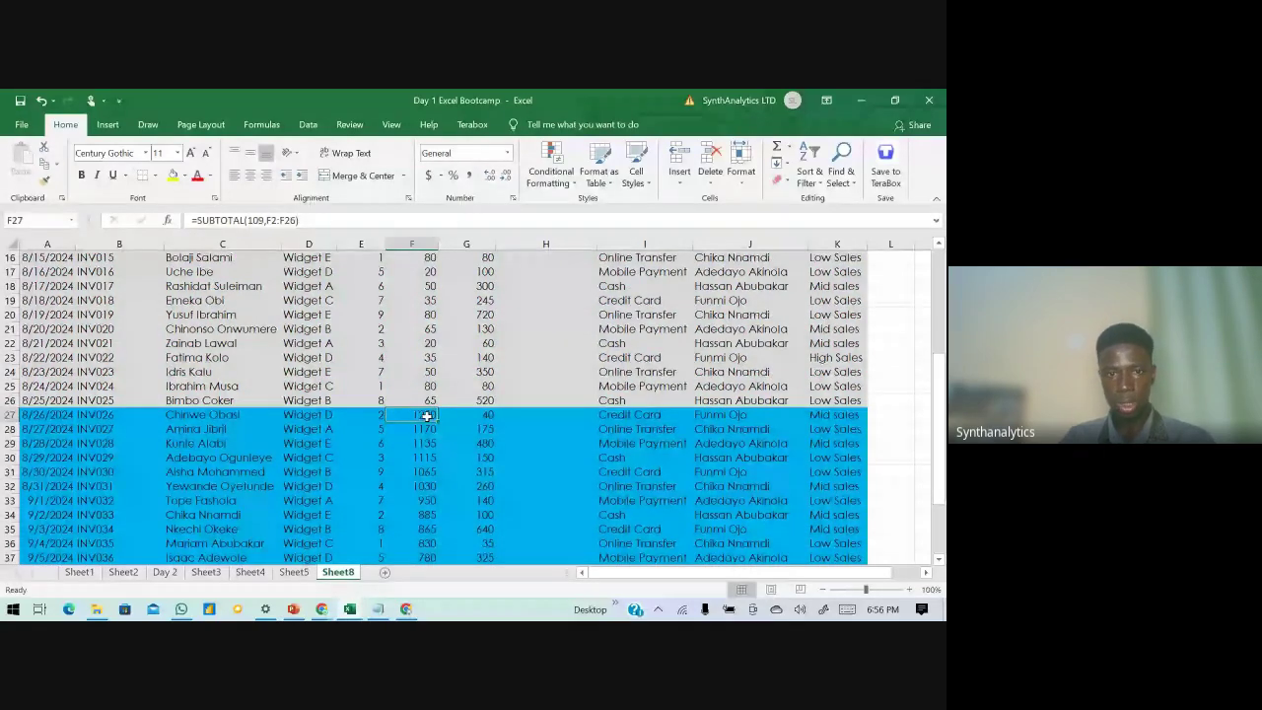
type("=ran")
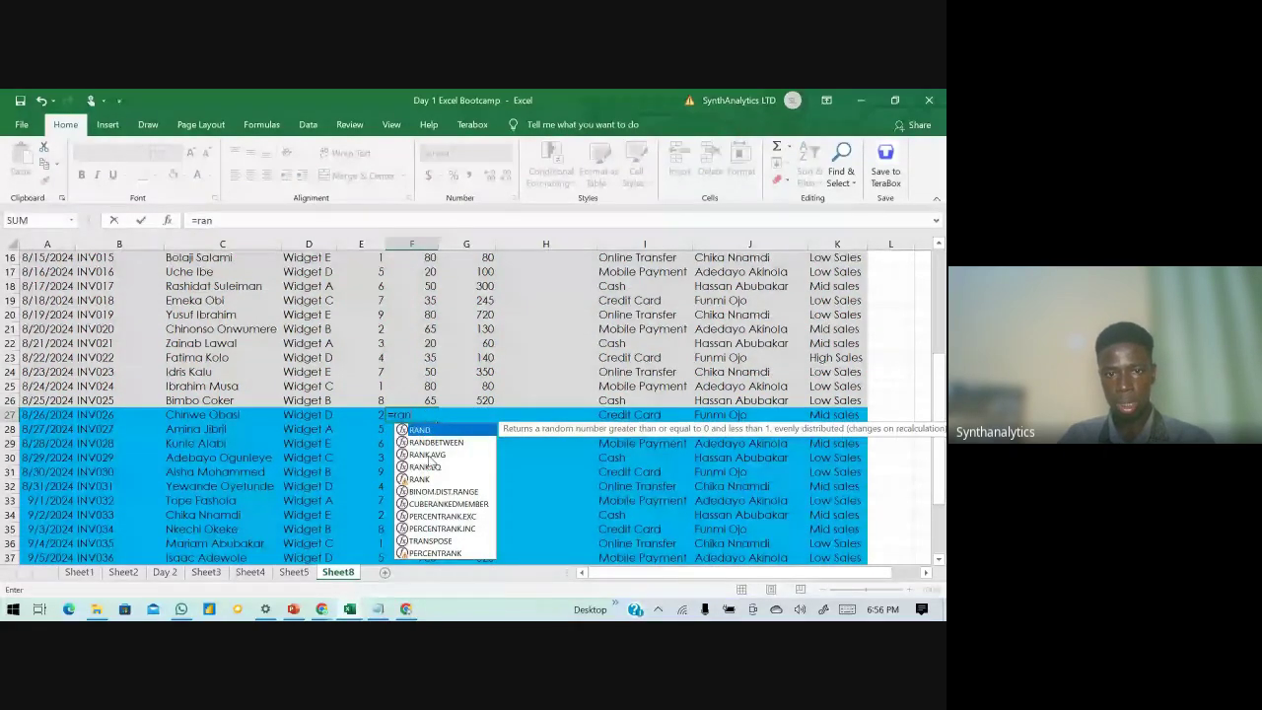
key("Down")
key("Tab")
type("50")
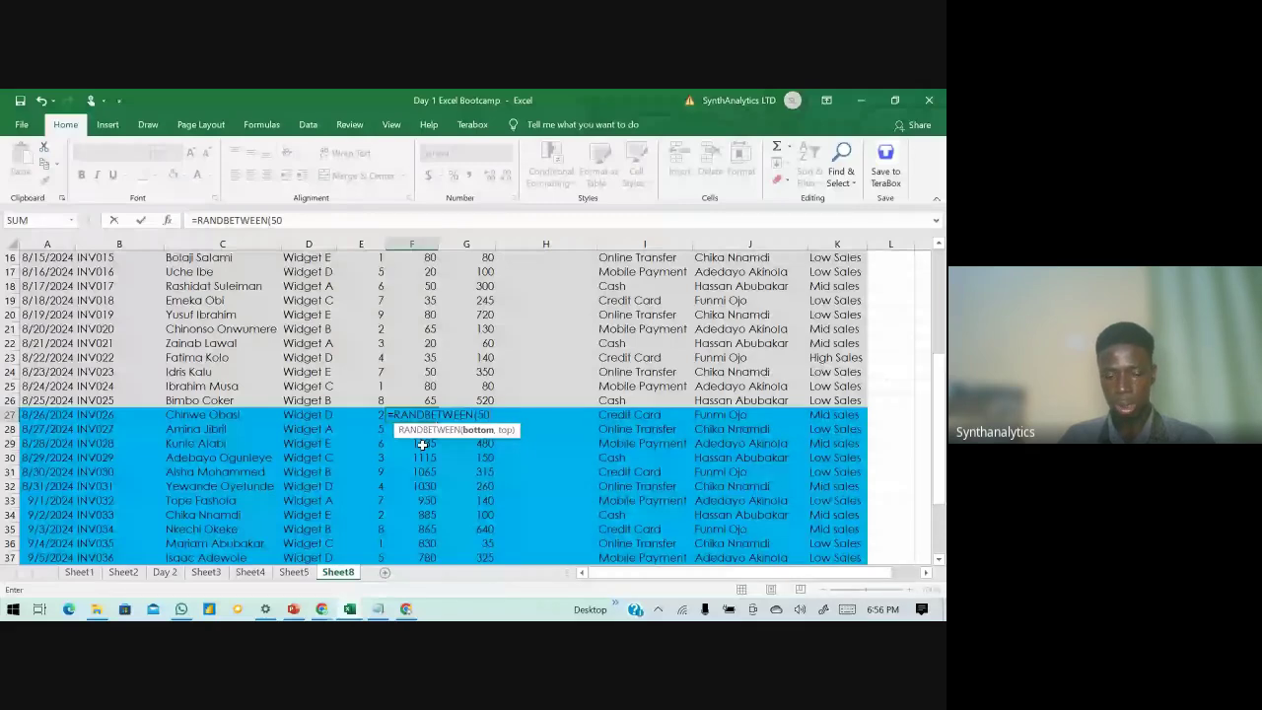
type(",150")
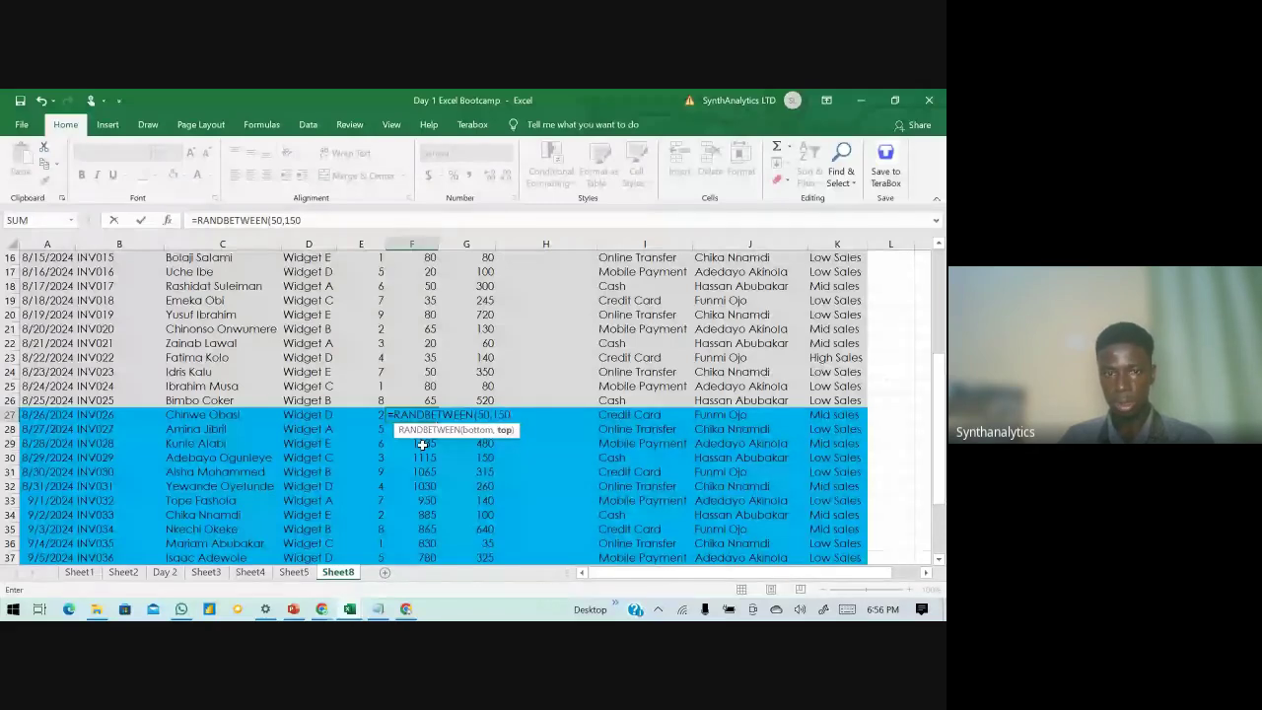
key("Return")
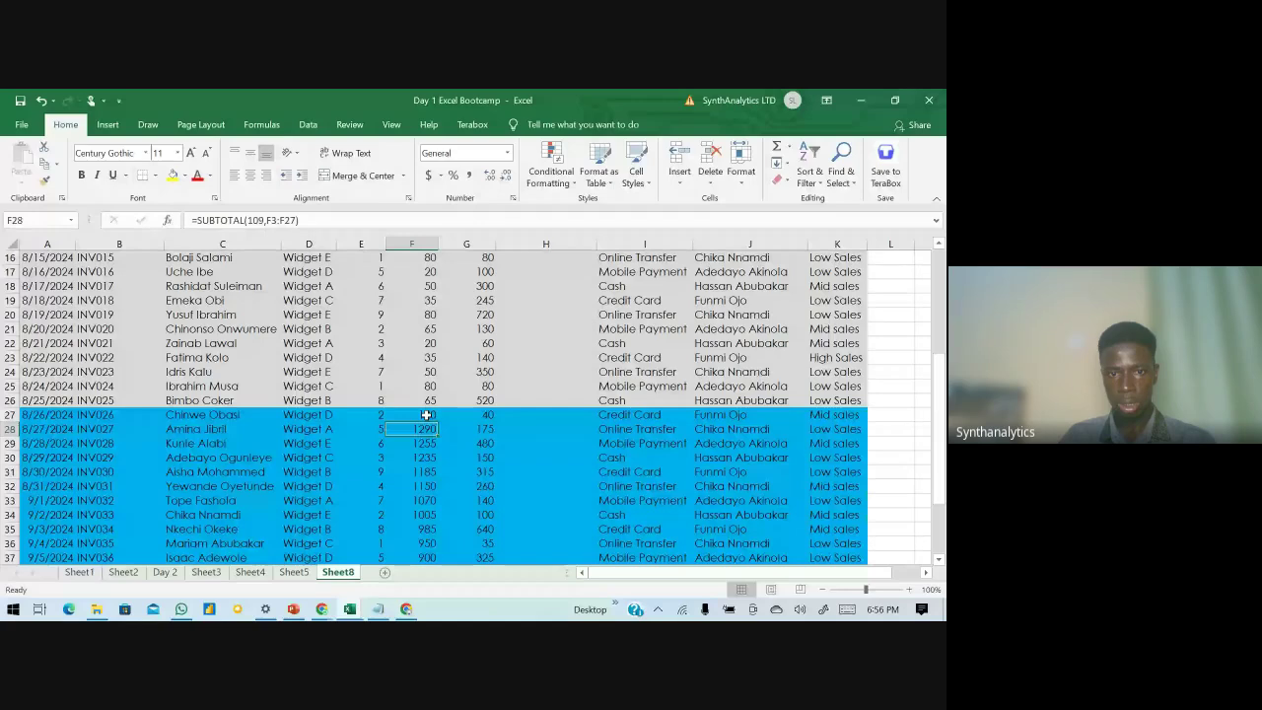
left_click(426, 415)
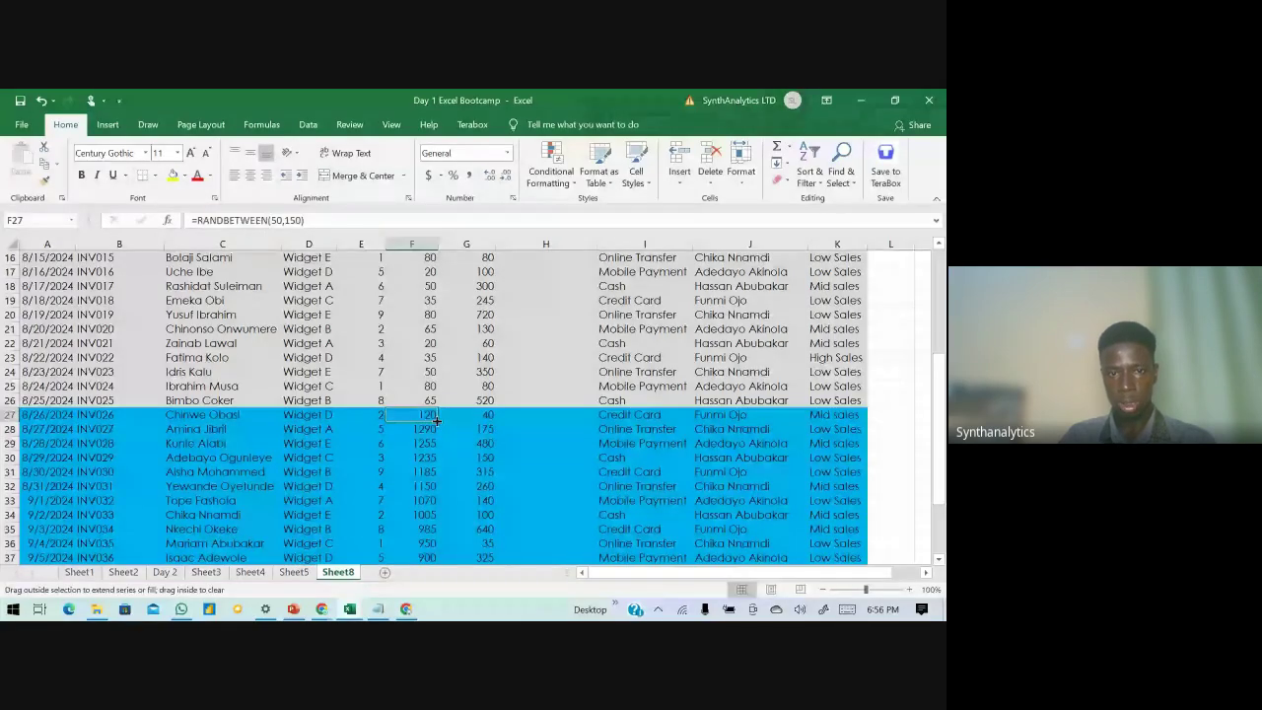
left_click_drag(436, 421, 437, 485)
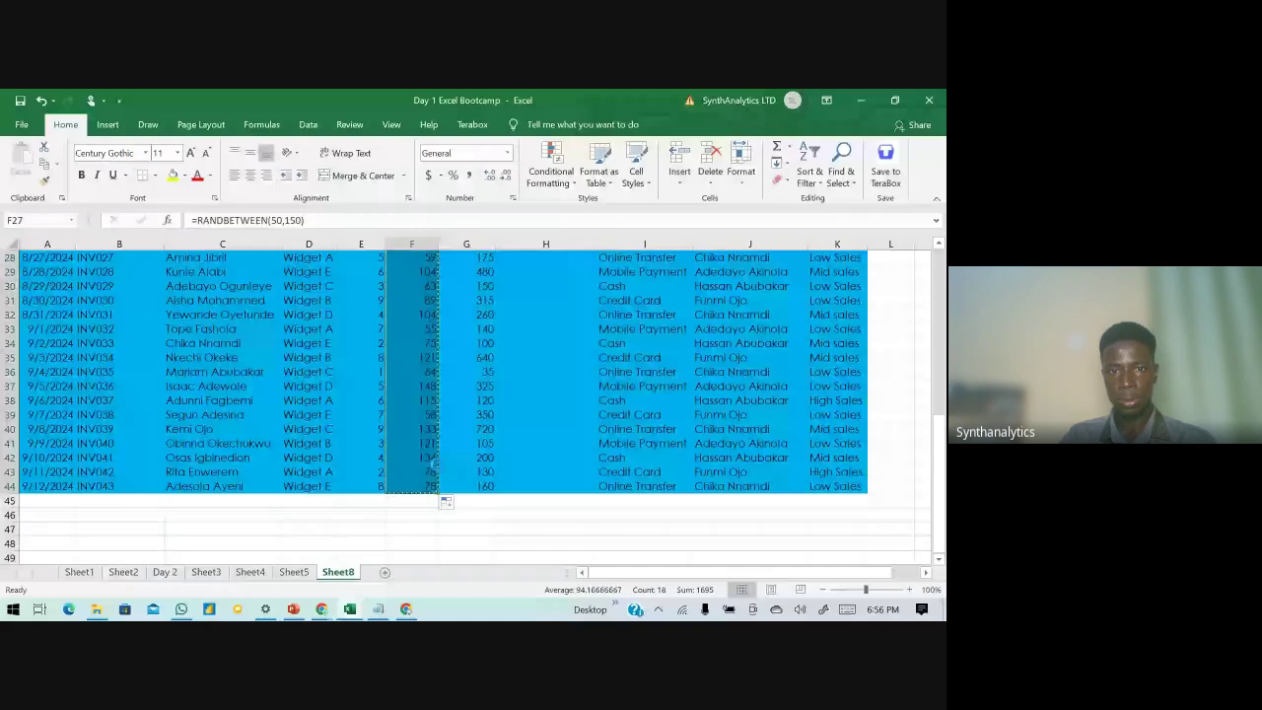
- Copy the random Unit Prices in F27:F44 and paste them over themselves as values only
key("ctrl+c")
scroll(414, 395, "up", 4)
right_click(415, 253)
key("v")
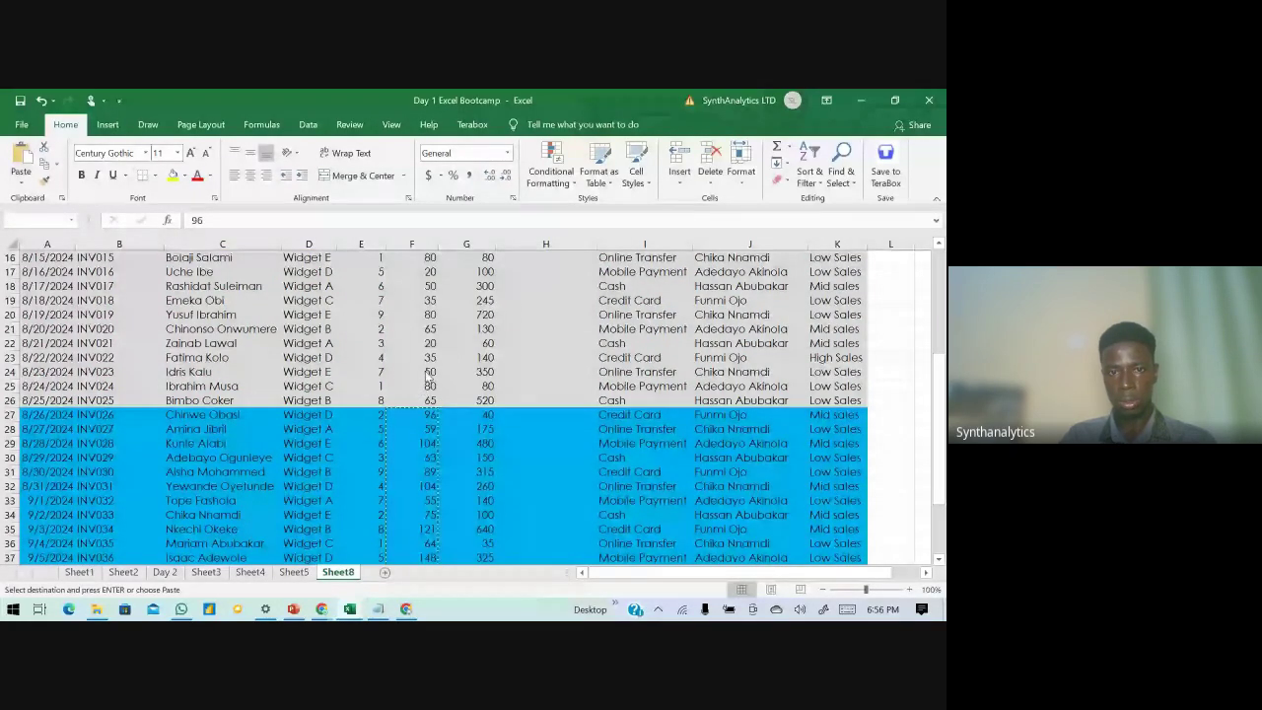
key("ctrl+v")
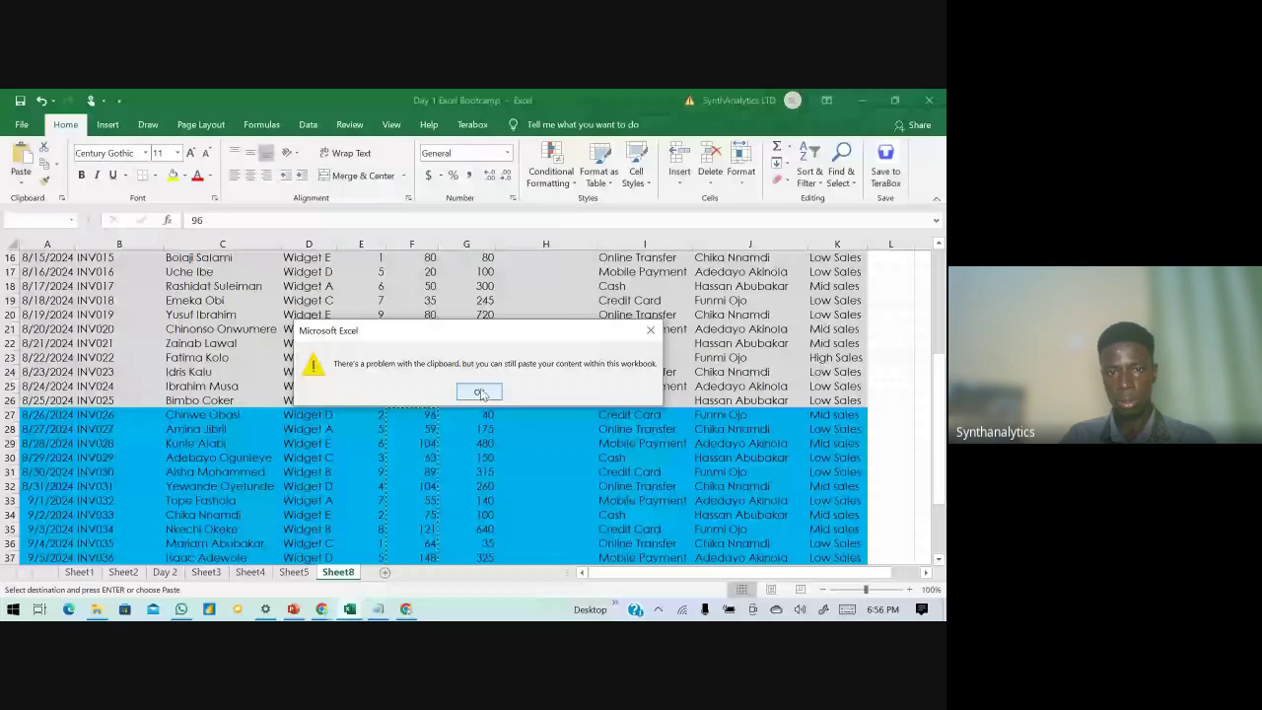
key("Return")
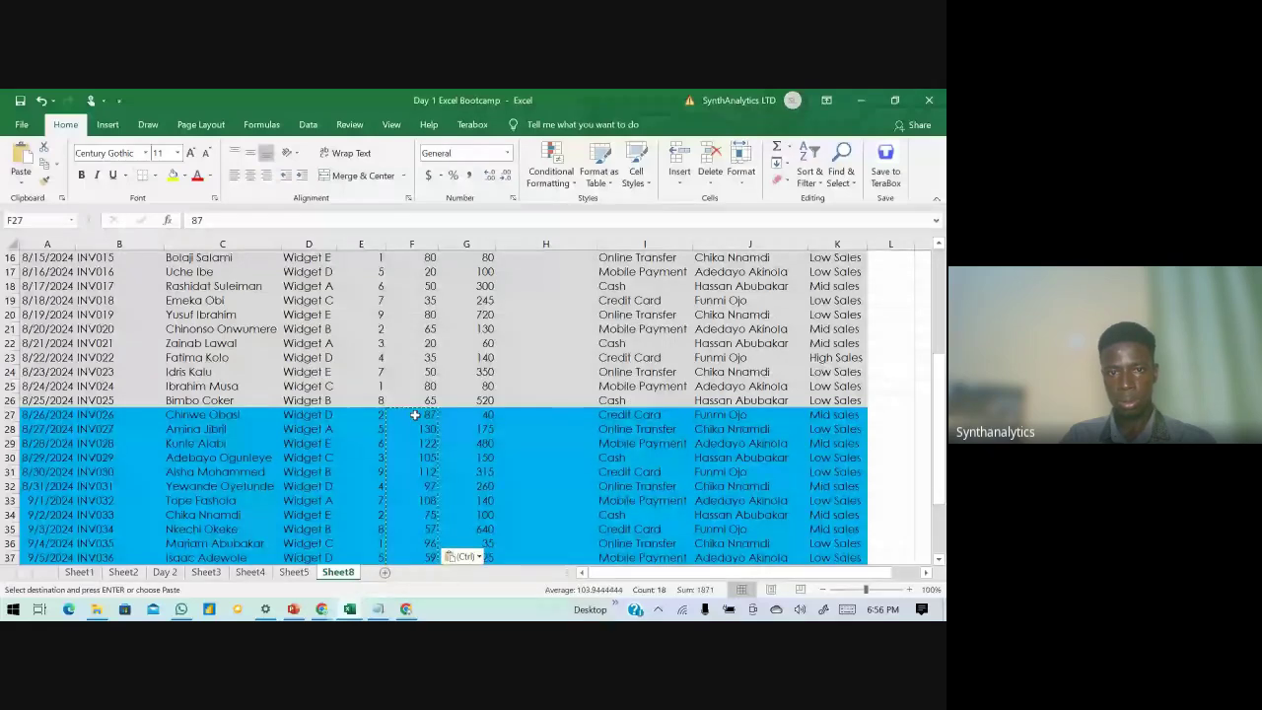
right_click(415, 415)
left_click(470, 319)
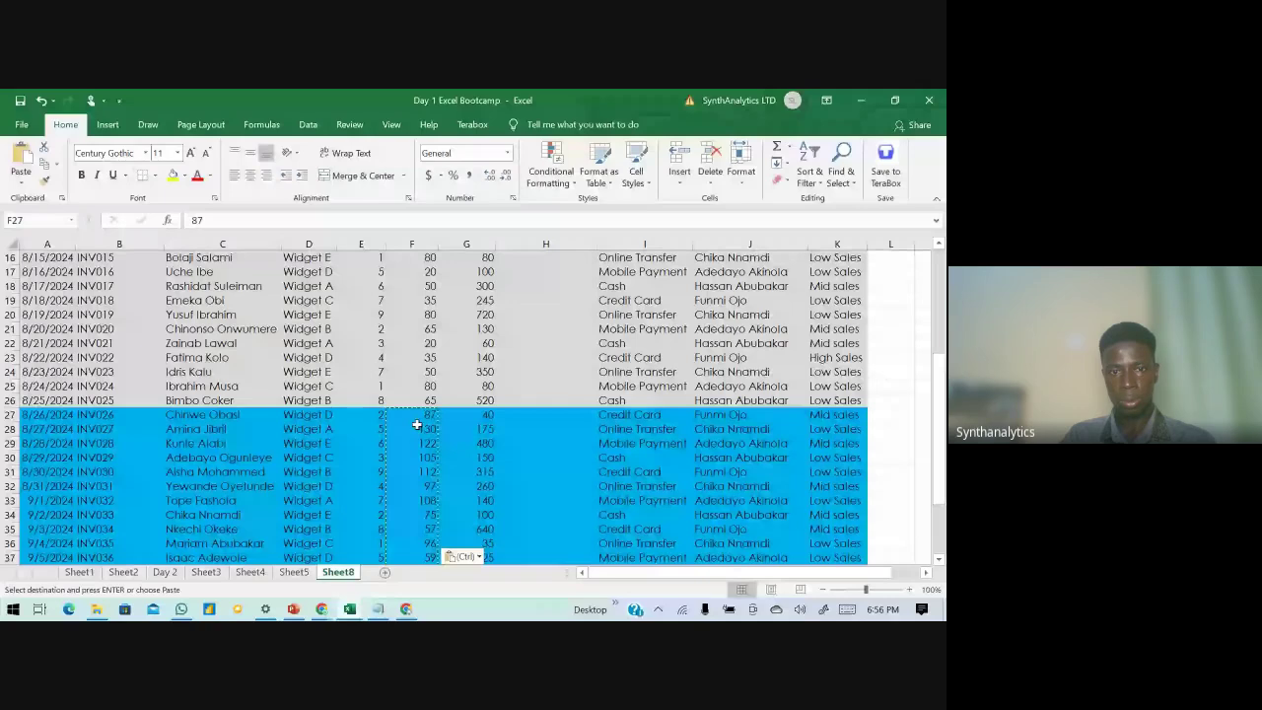
key("Return")
key("Return")
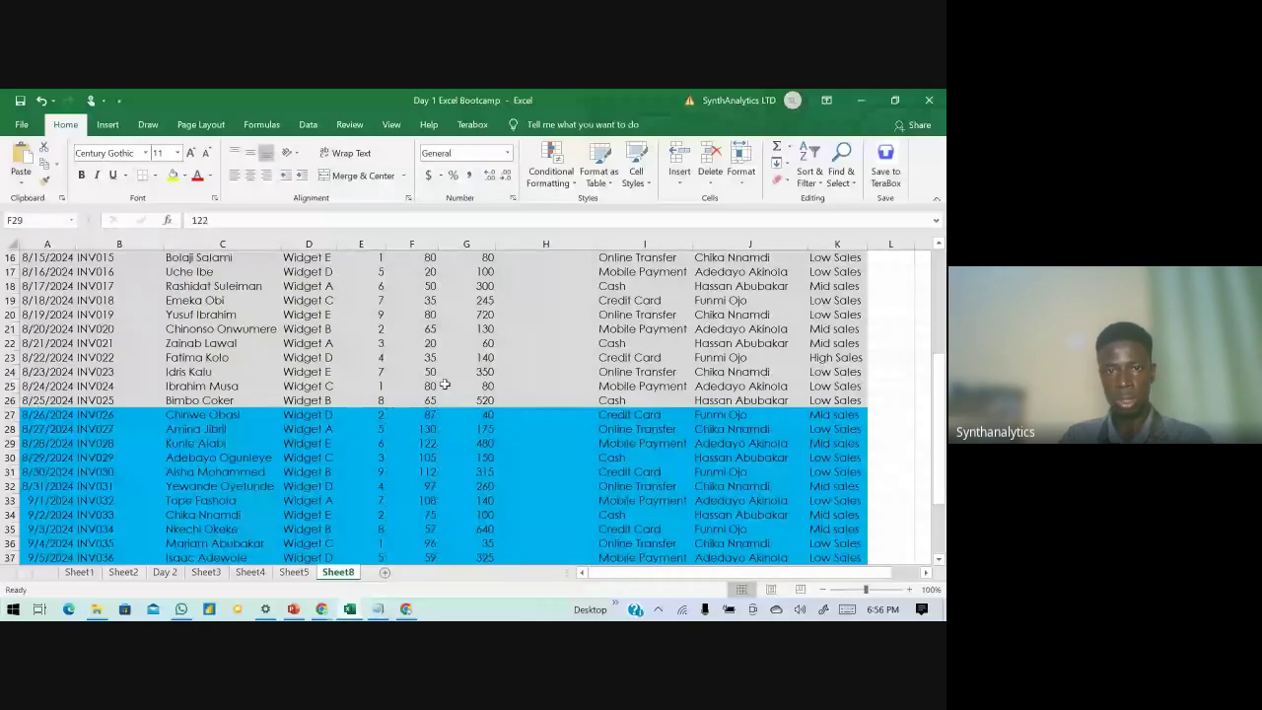
- Check the Total Price entries in G2, G3 and G6 for formulas and look briefly at Sheet5
scroll(478, 272, "up", 5)
left_click(478, 272)
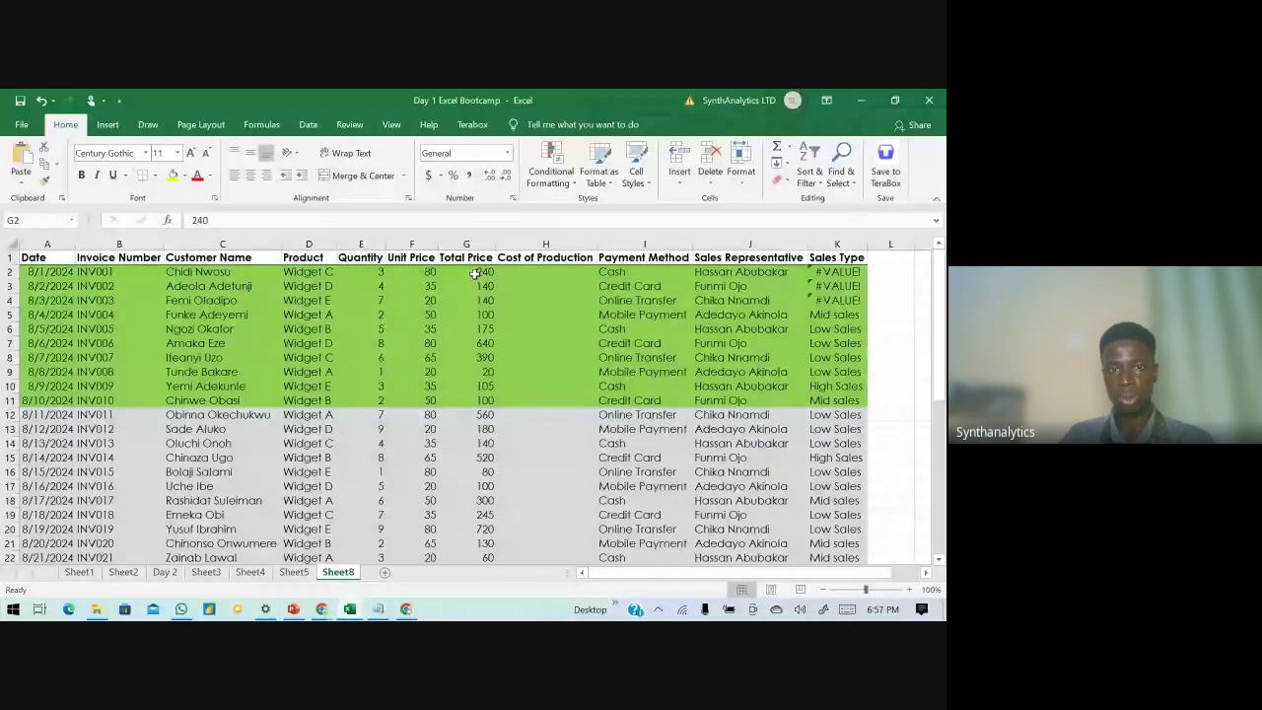
left_click(466, 286)
left_click(483, 327)
left_click(315, 573)
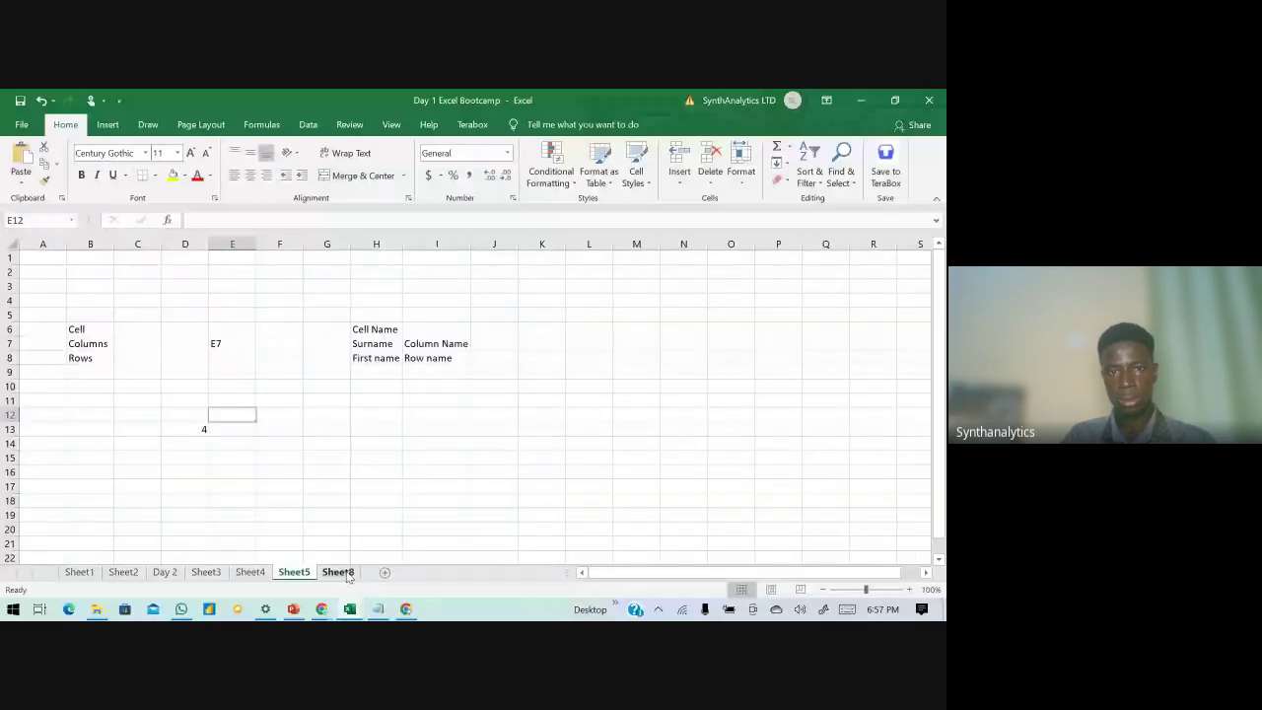
left_click(339, 571)
- Replace the Total Price in G2 with a formula multiplying Quantity by Unit Price, =E2*F2
double_click(528, 276)
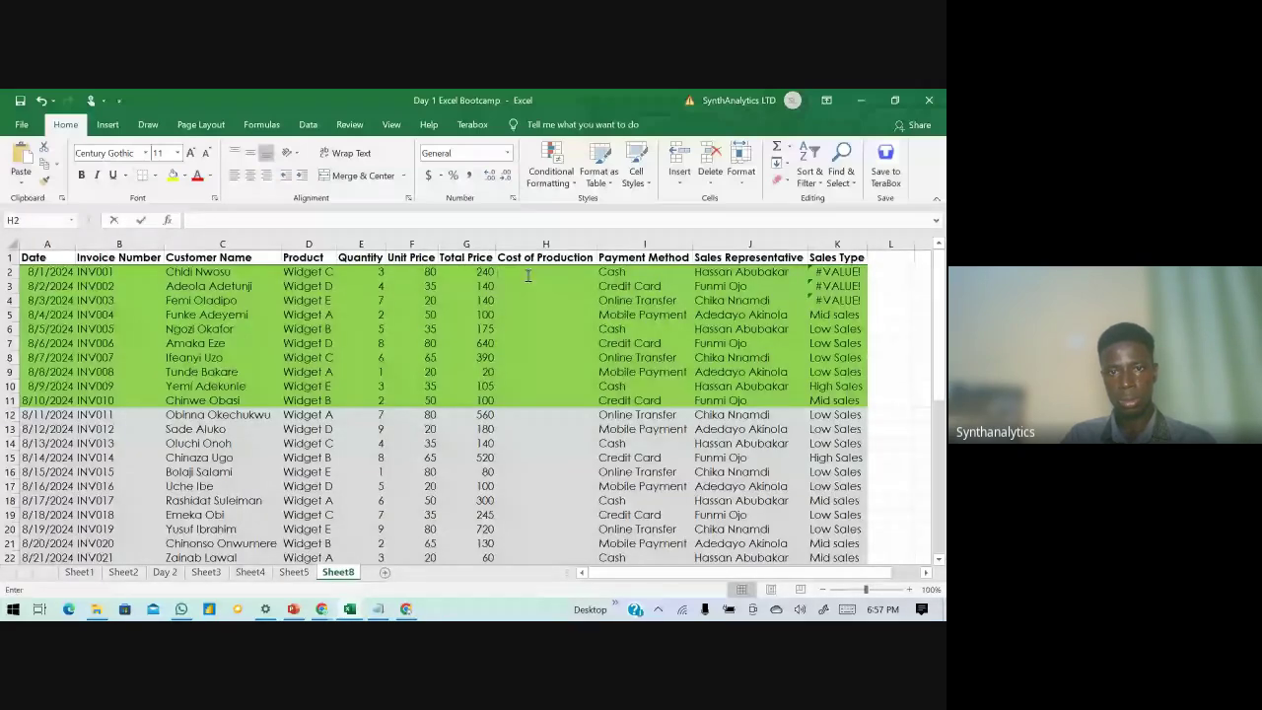
double_click(486, 274)
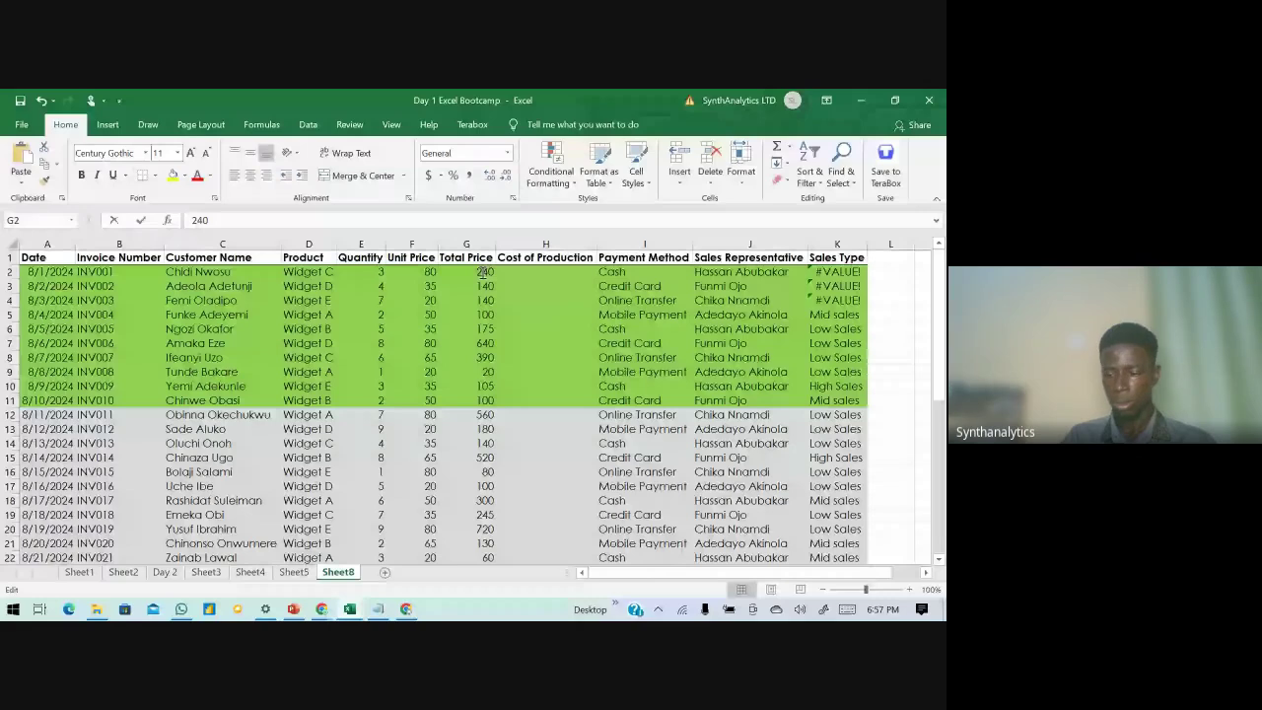
key("BackSpace")
key("BackSpace")
key("BackSpace")
type("=")
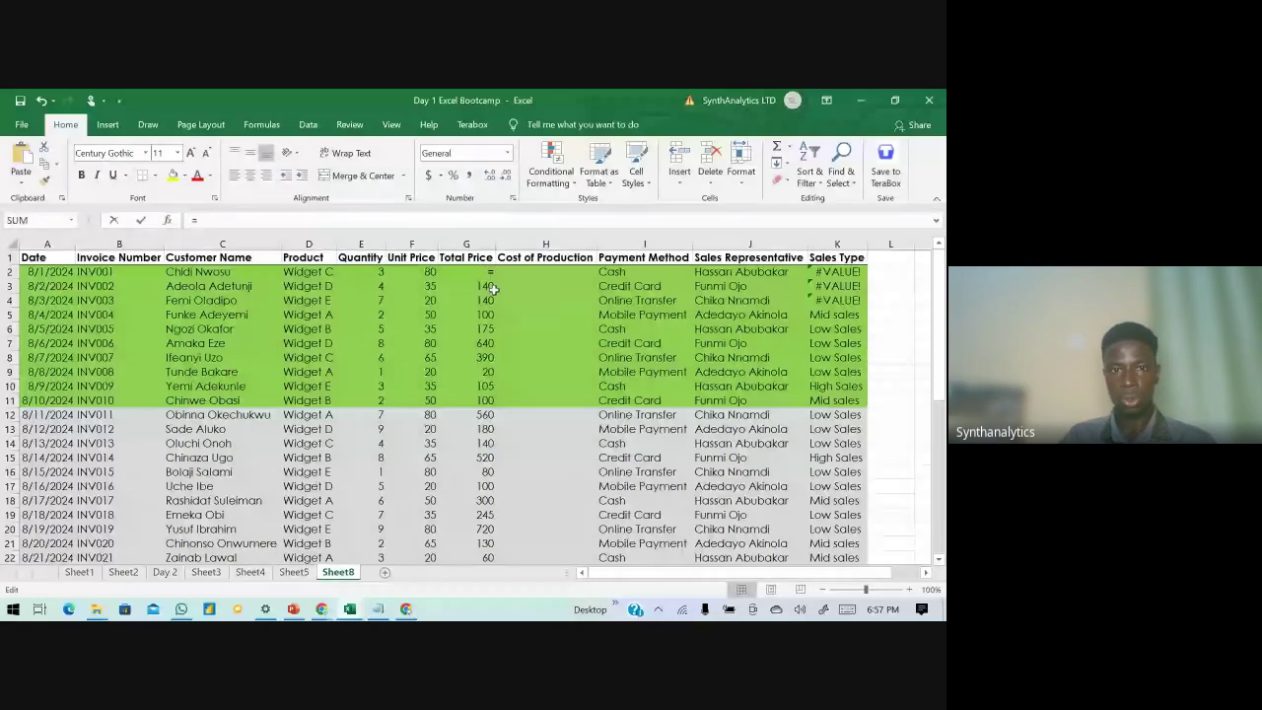
left_click(375, 274)
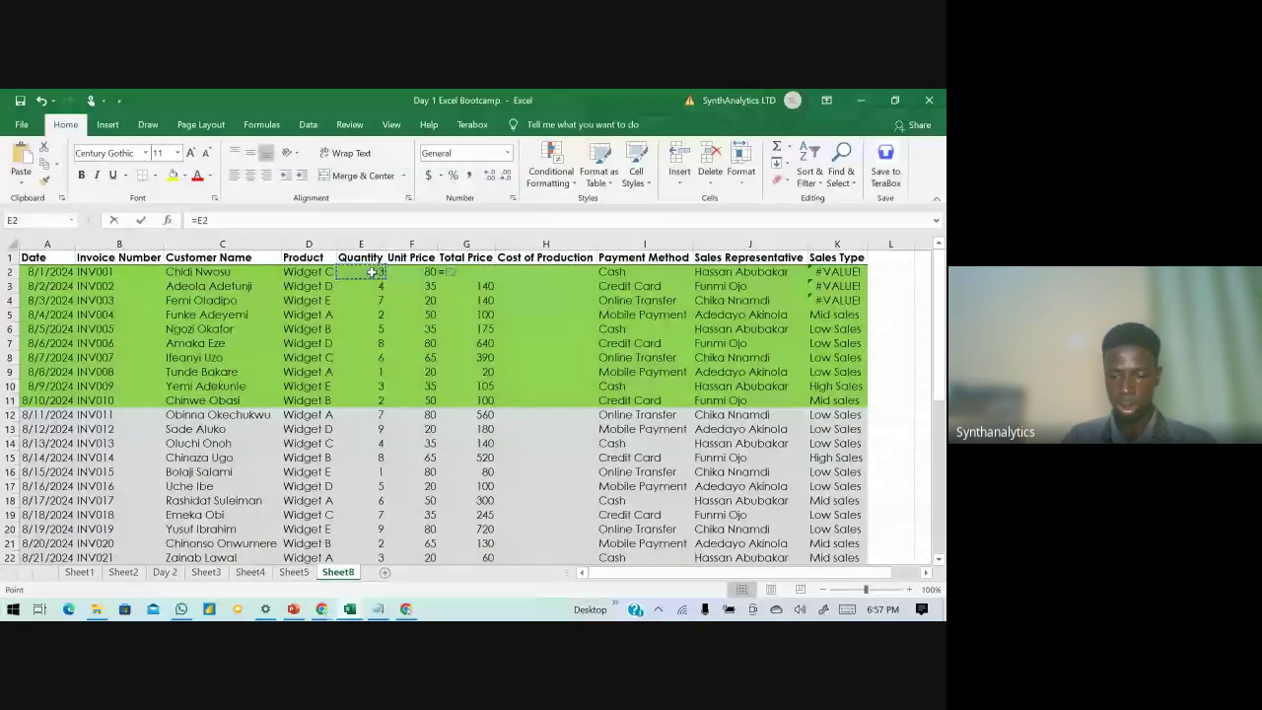
type("*")
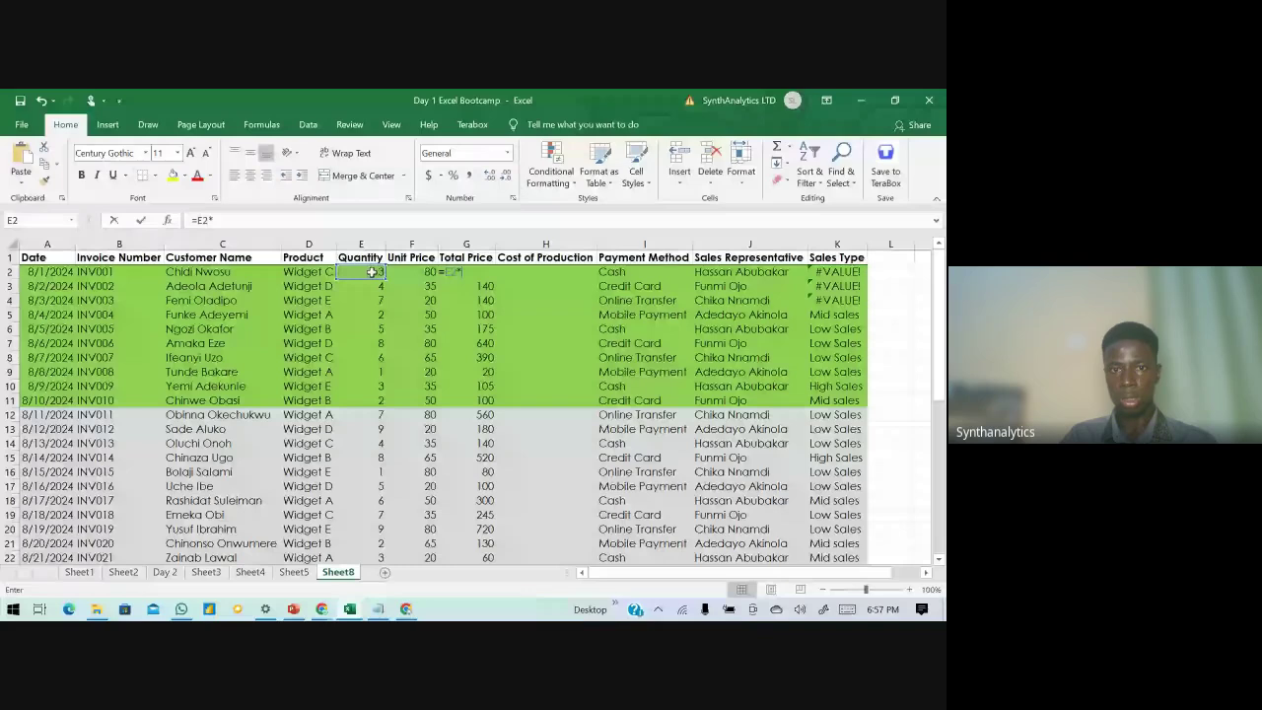
left_click(404, 274)
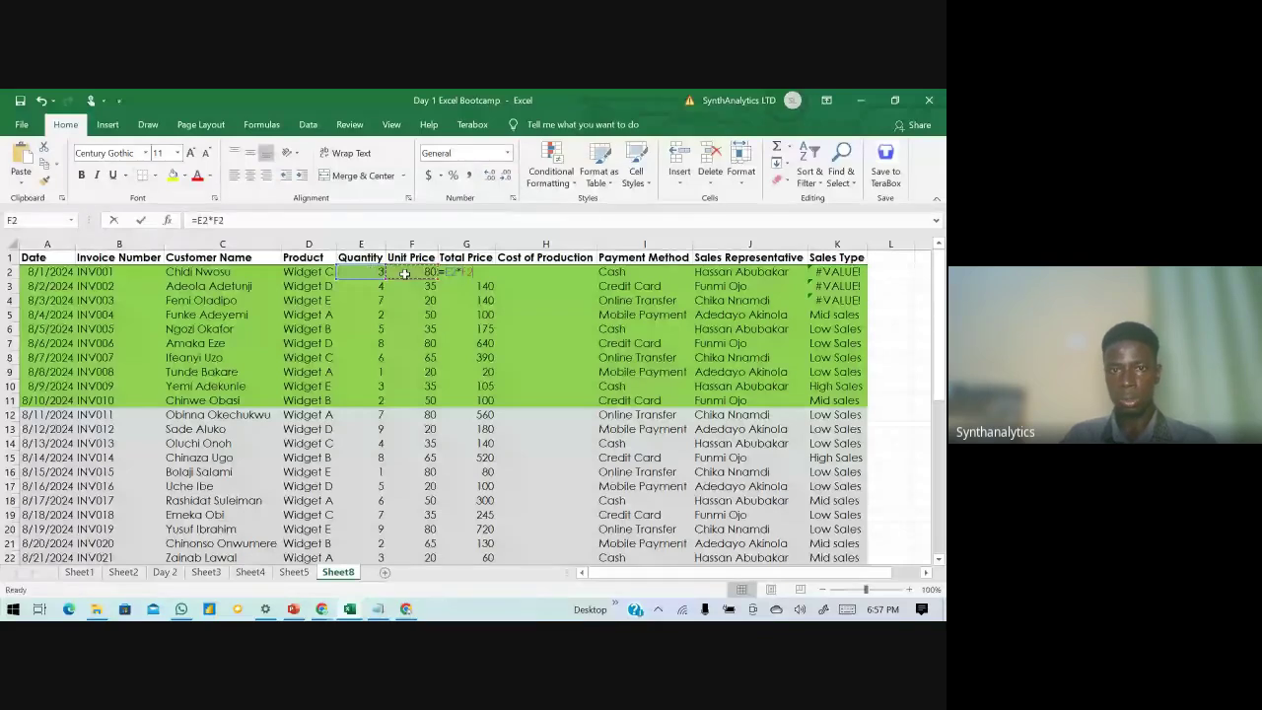
key("Return")
- Fill the Total Price formula from G2 down the column to G44
left_click(486, 272)
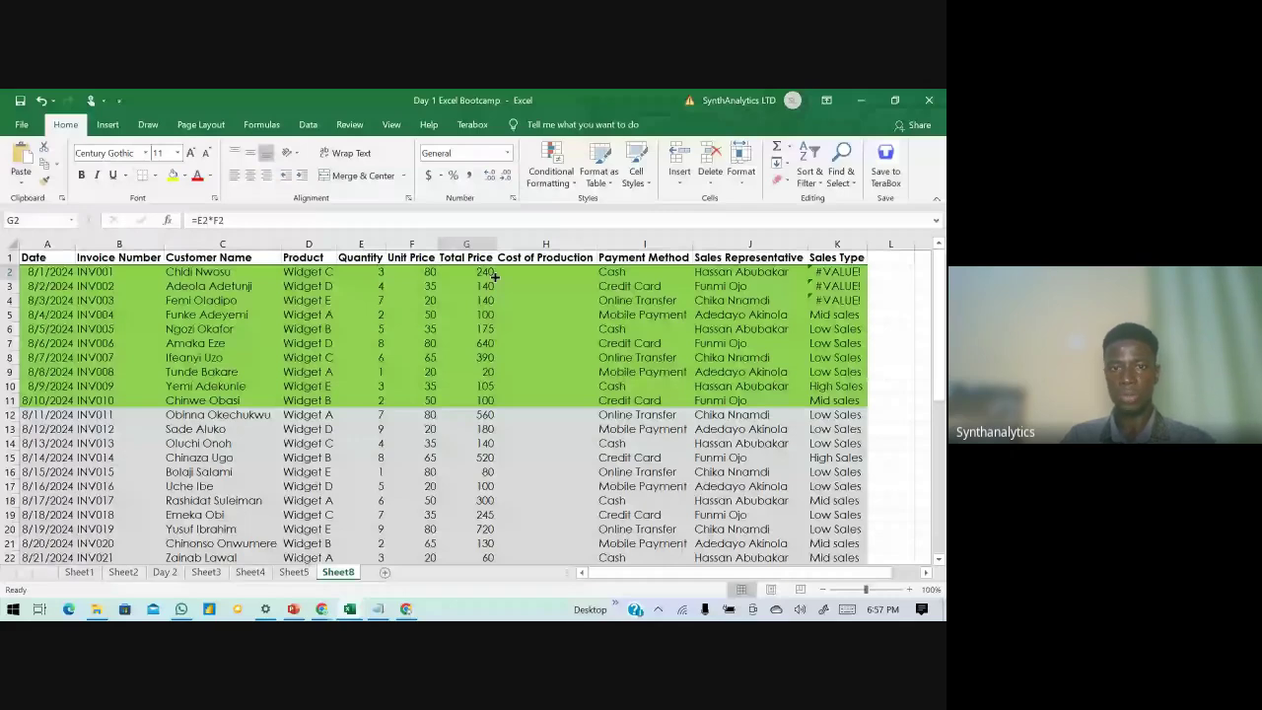
double_click(494, 278)
scroll(466, 437, "down", 1)
scroll(467, 437, "up", 1)
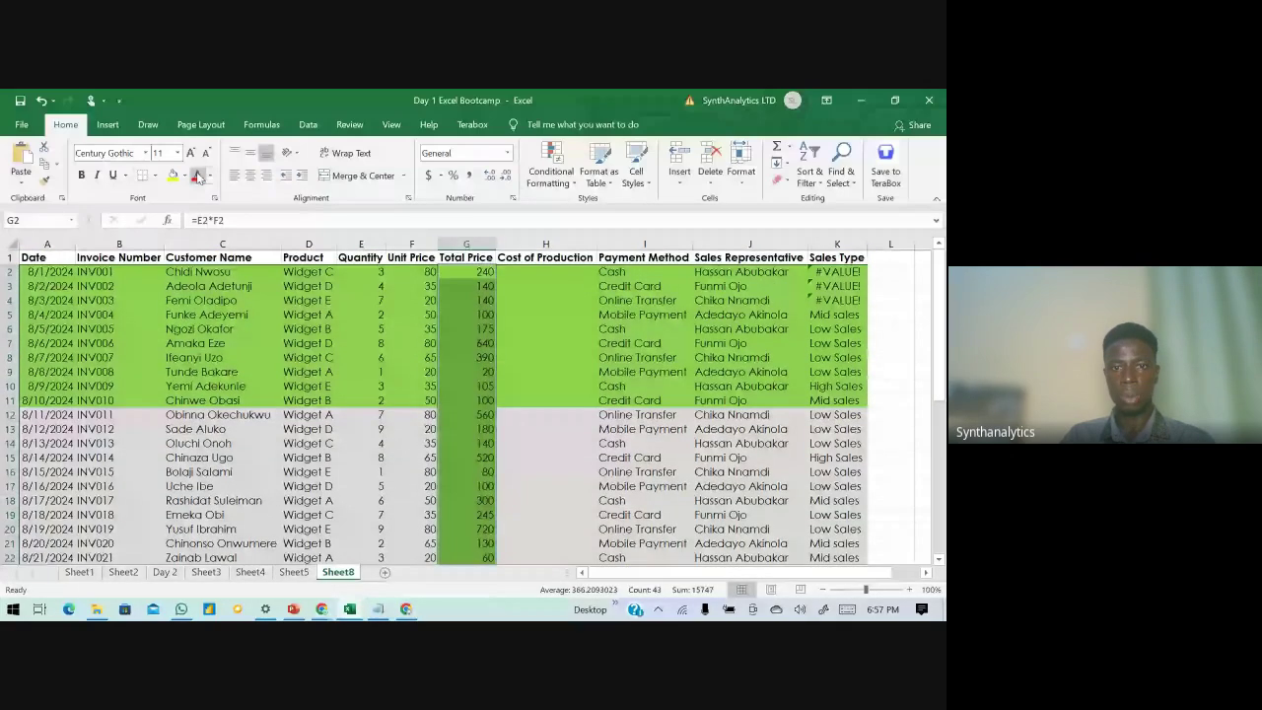
left_click(467, 314)
left_click(541, 272)
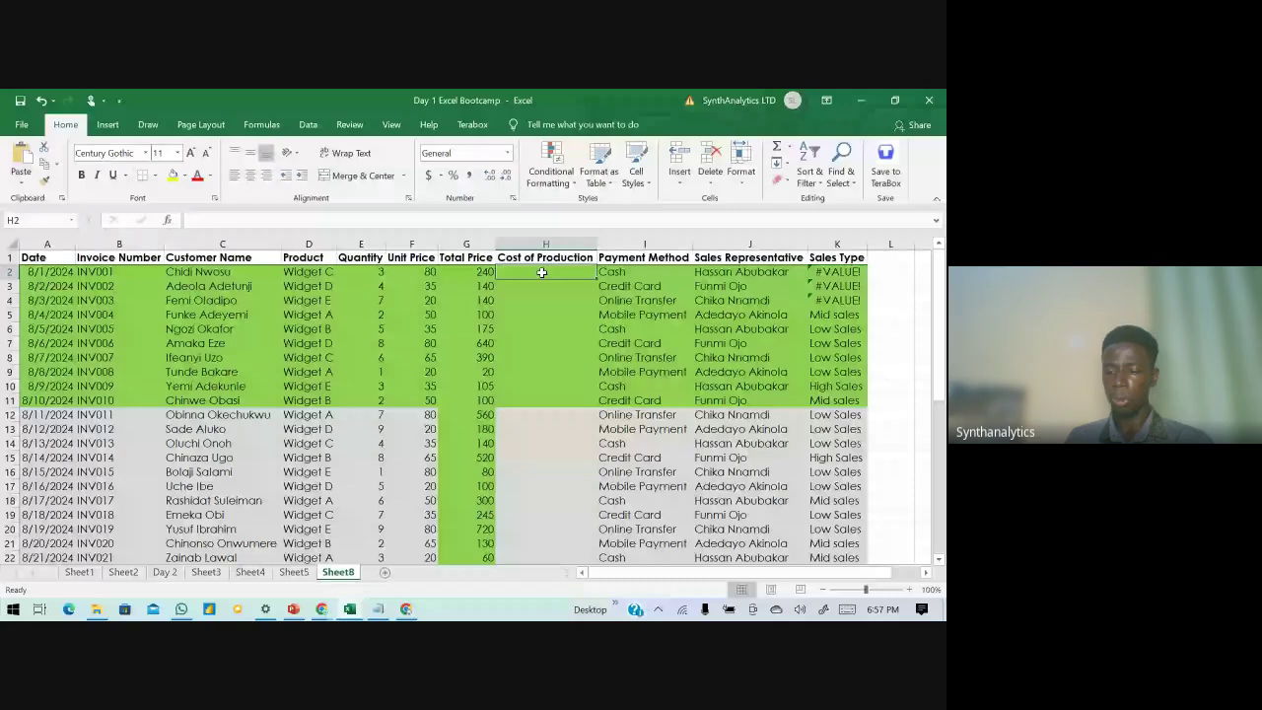
- Enter a formula in H2 that generates a random Cost of Production between 10 and 100, =RANDBETWEEN(10,100)
type("=")
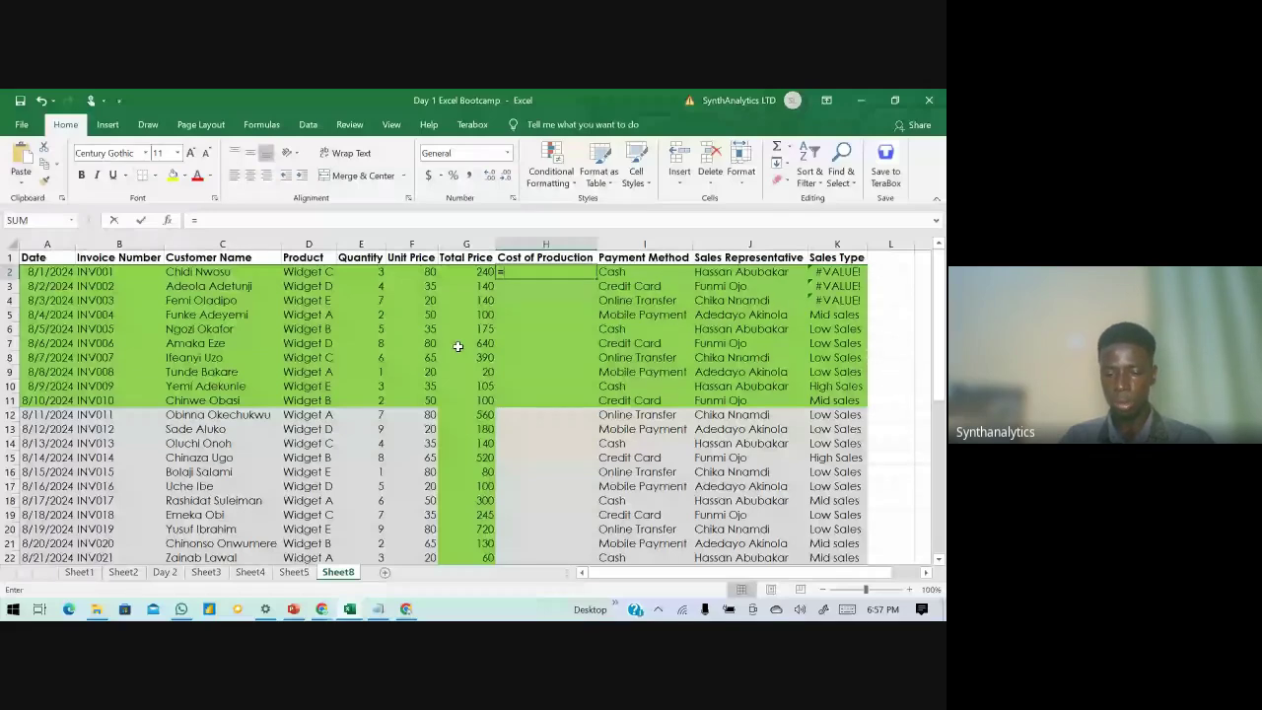
type("rand")
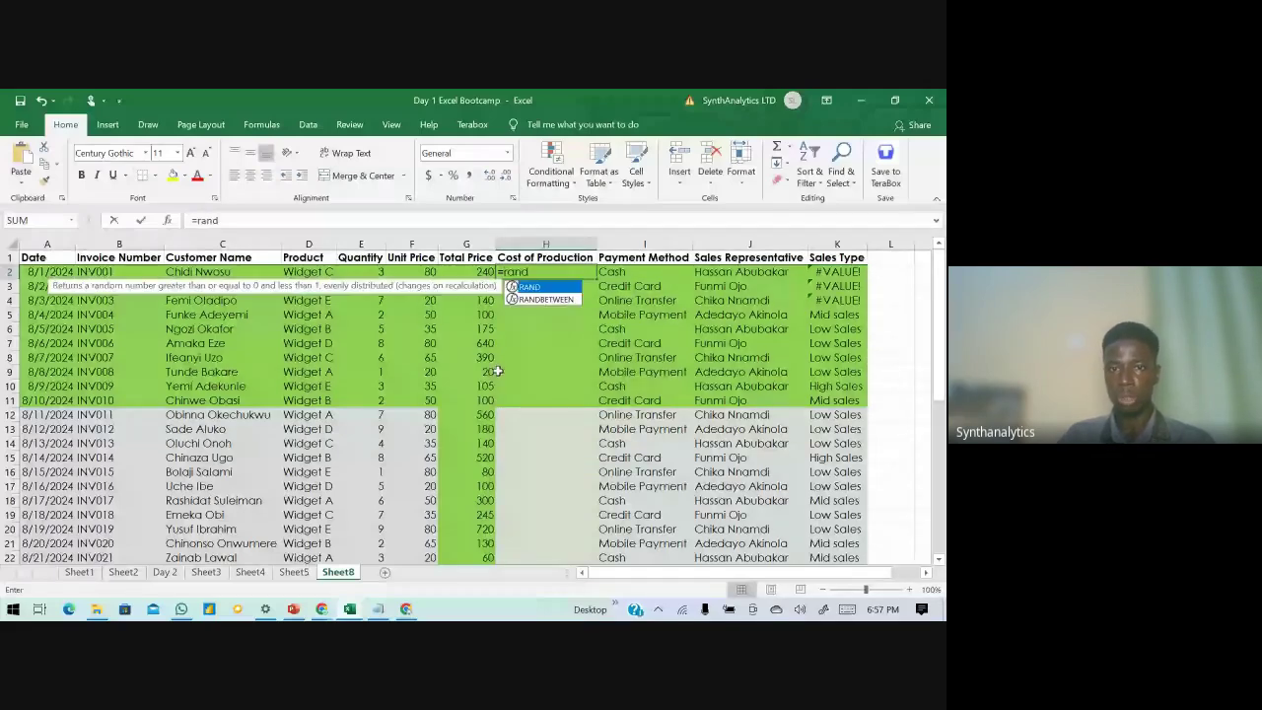
double_click(531, 300)
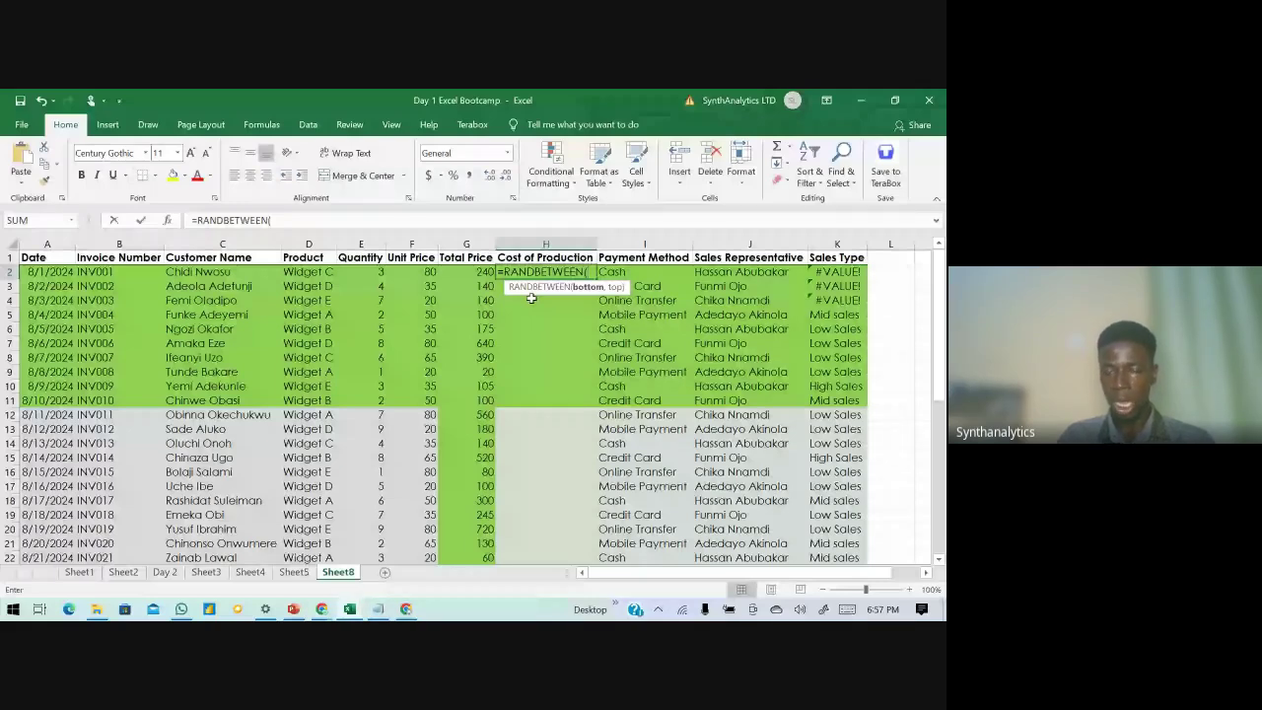
type("10,")
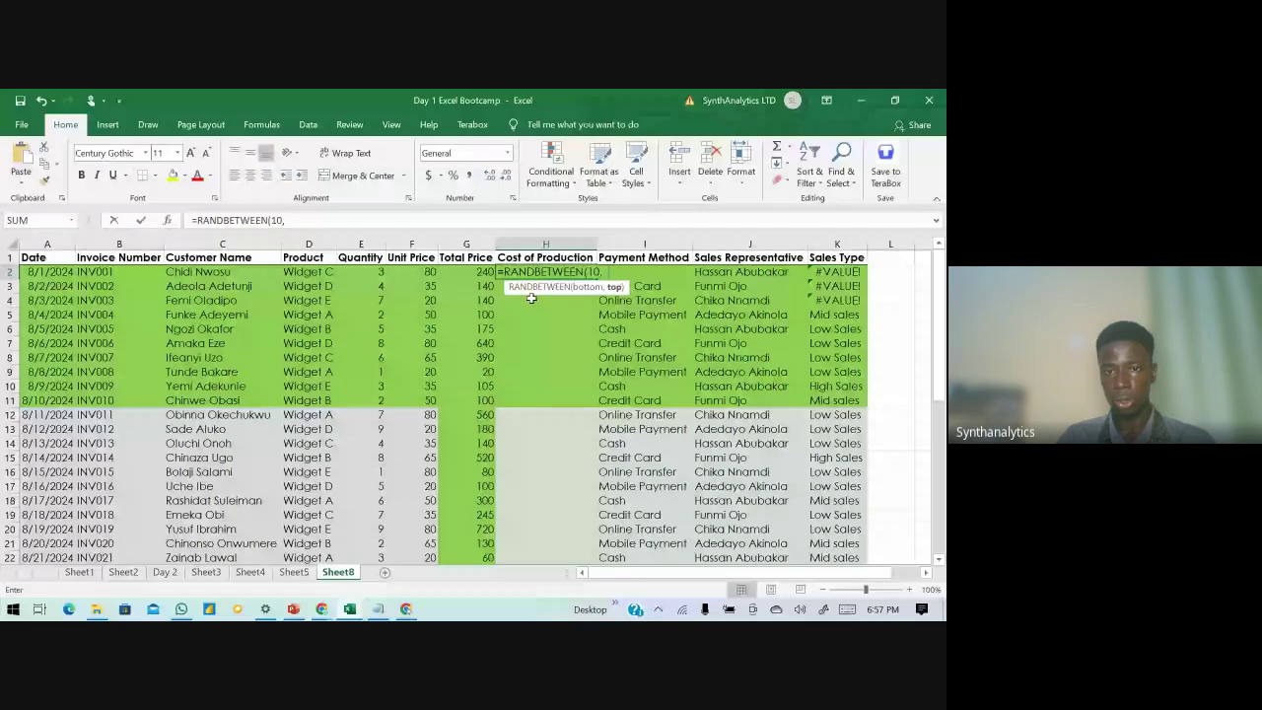
type("100")
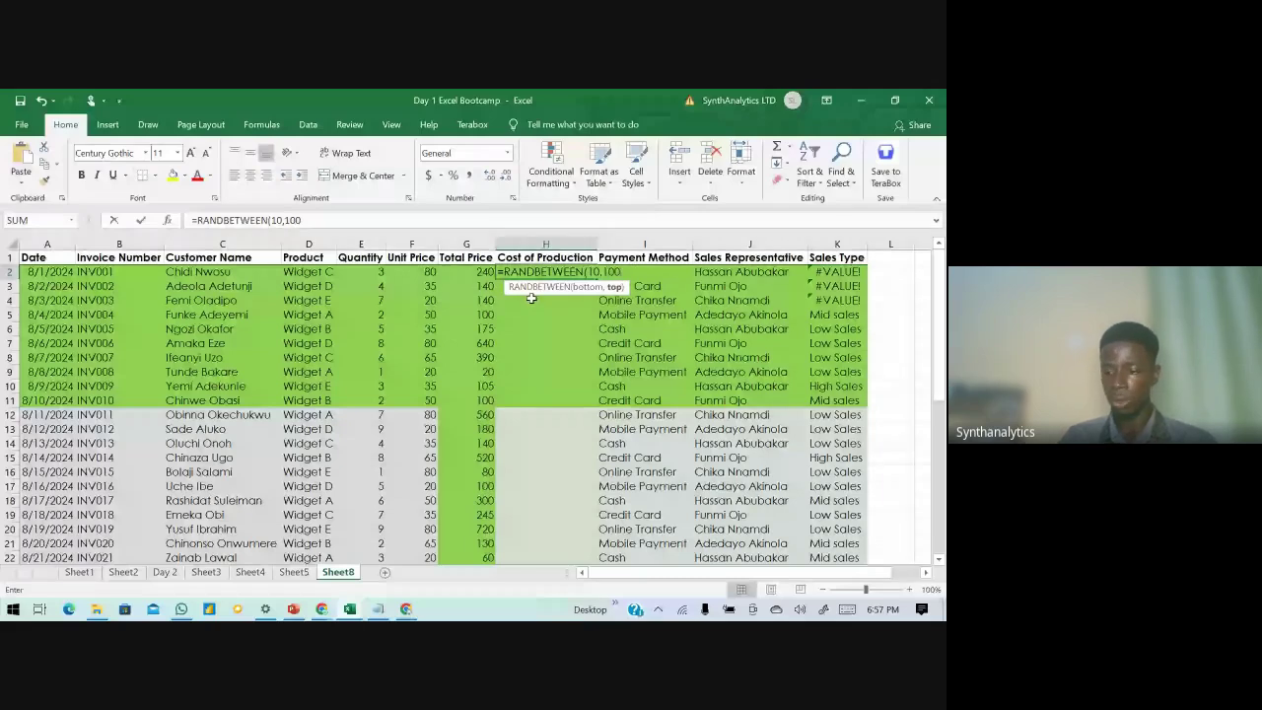
key("Return")
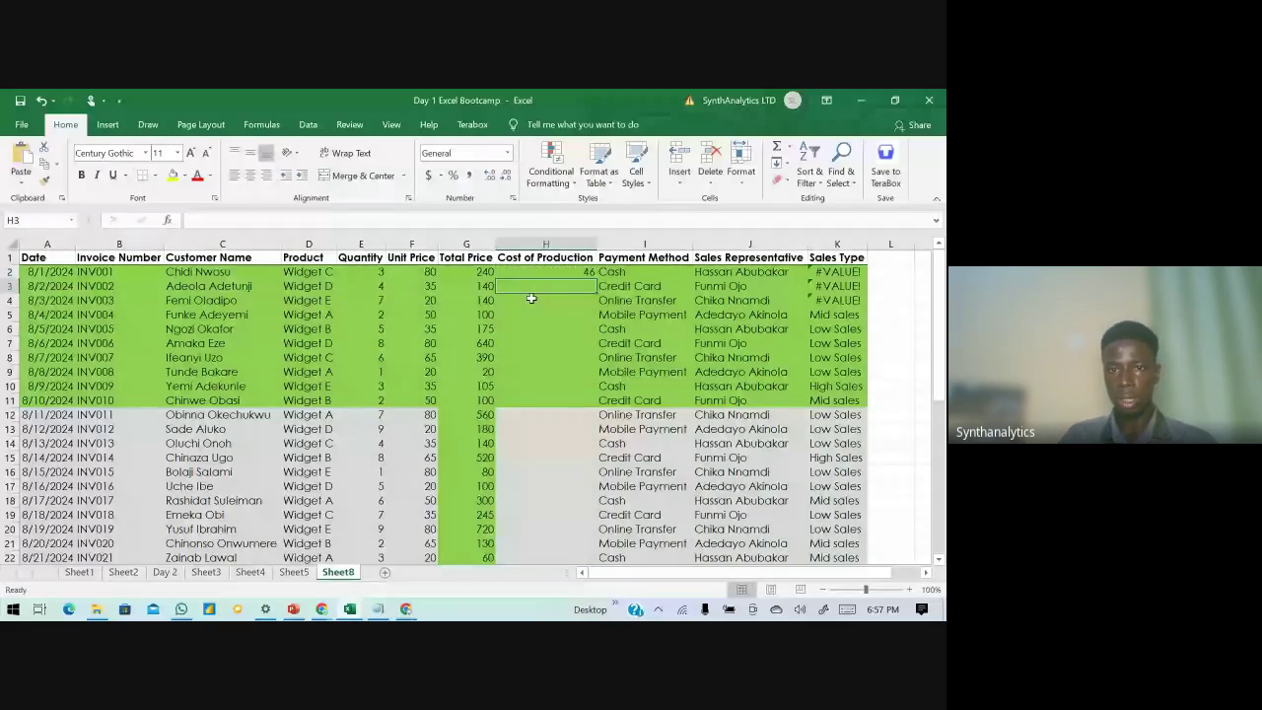
- Fill the random Cost of Production formula from H2 down to H44 and paste the results over themselves as values only
left_click(585, 273)
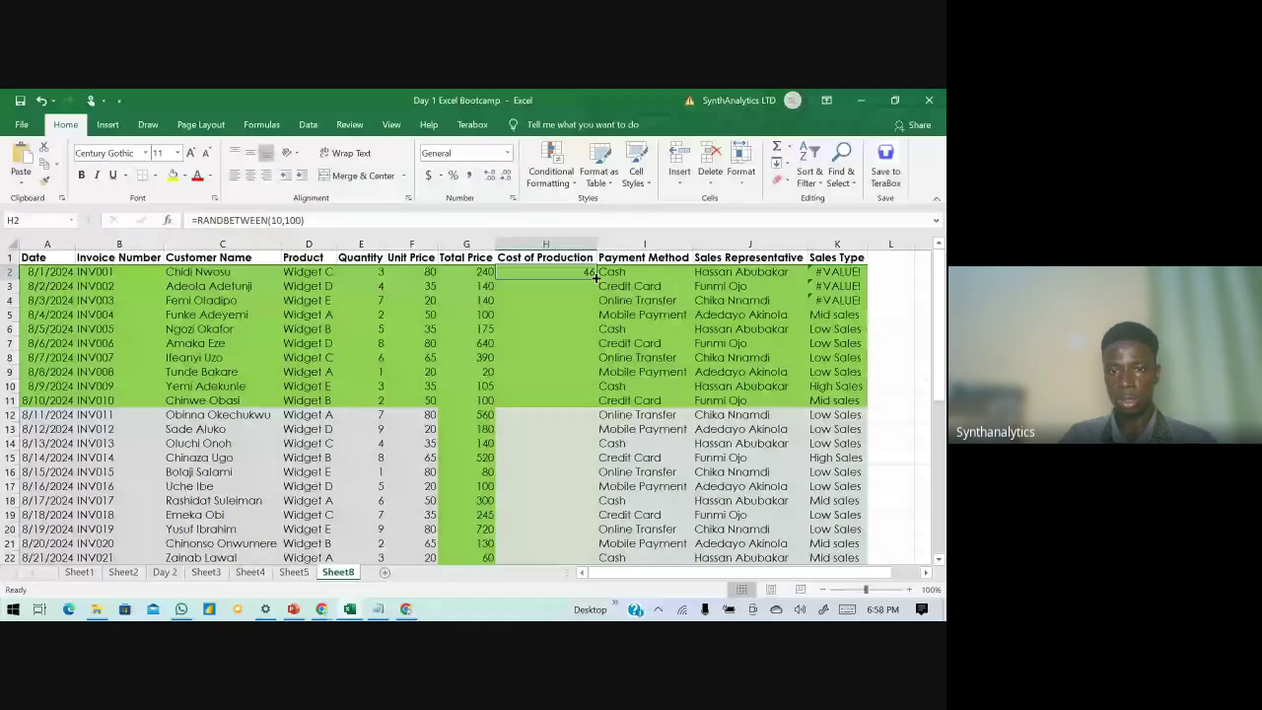
double_click(595, 278)
key("ctrl+c")
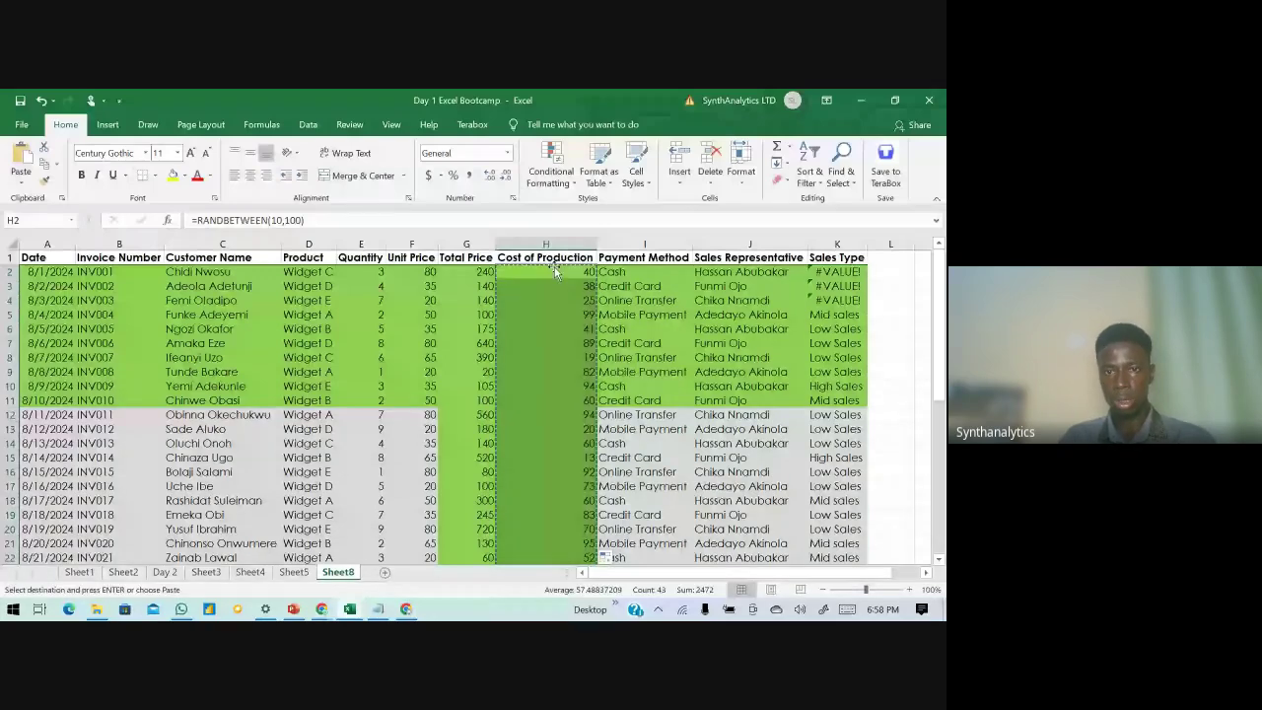
left_click(554, 270)
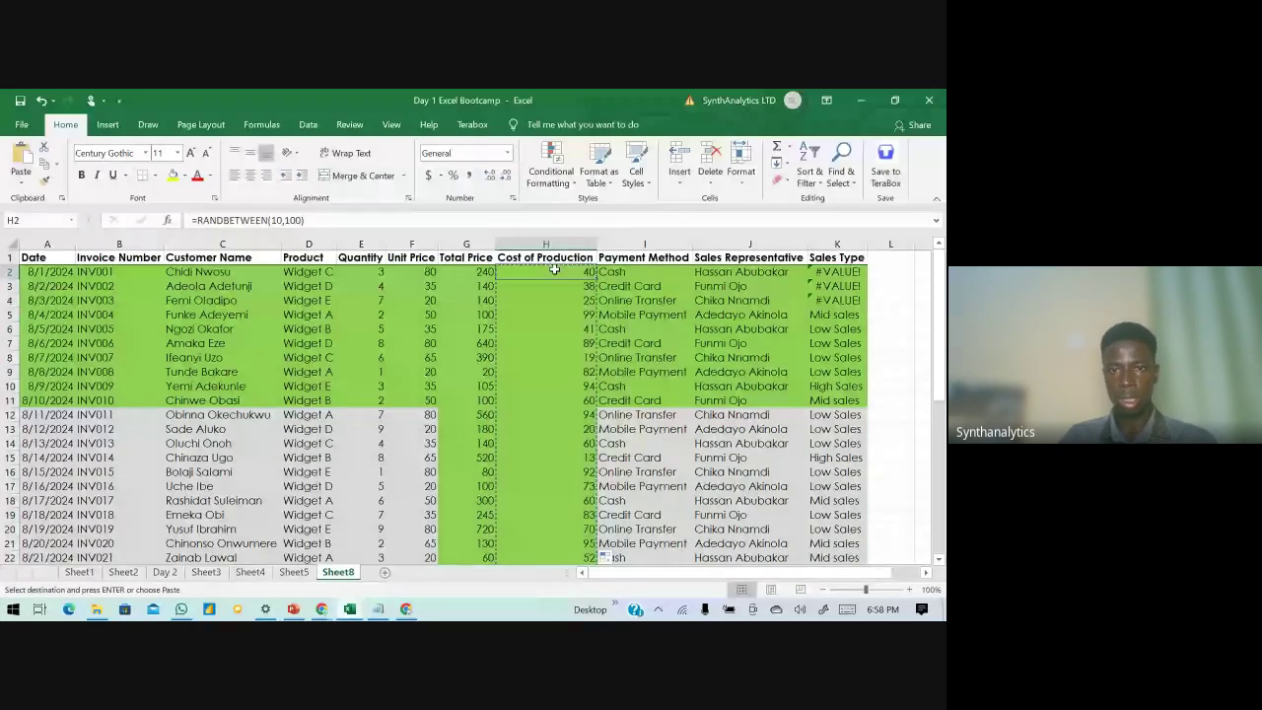
right_click(554, 270)
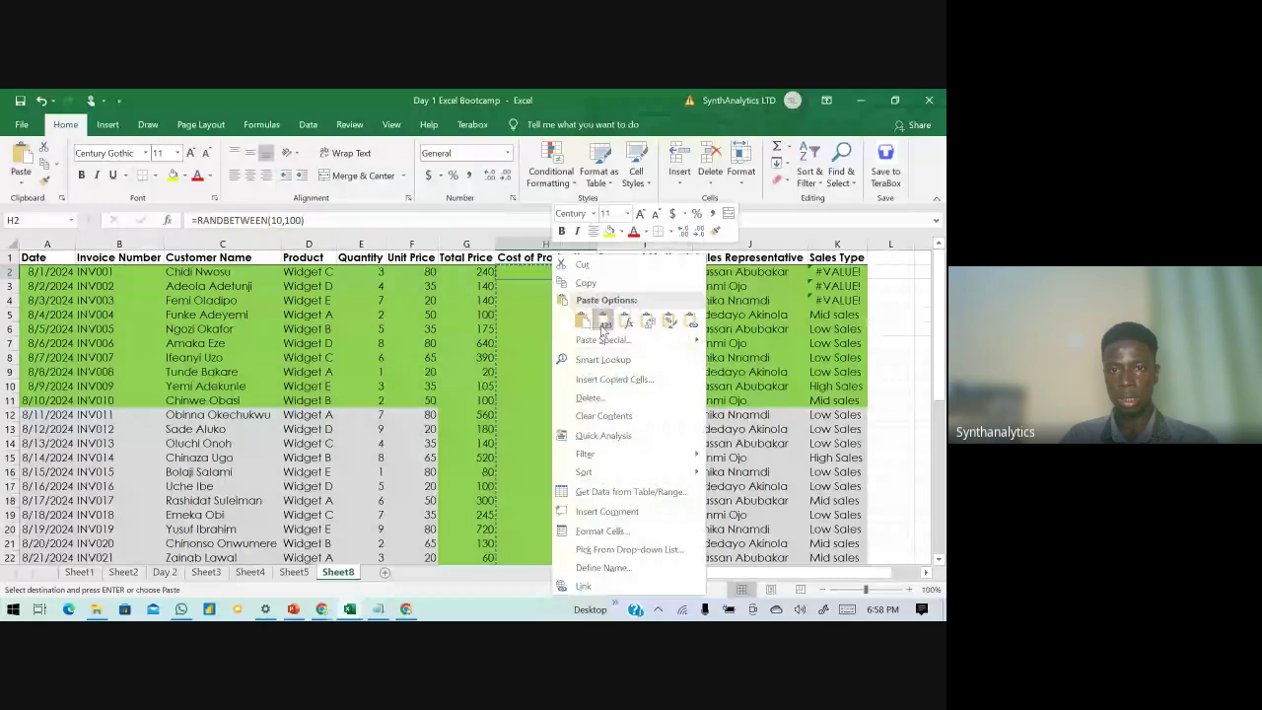
left_click(602, 323)
left_click(539, 286)
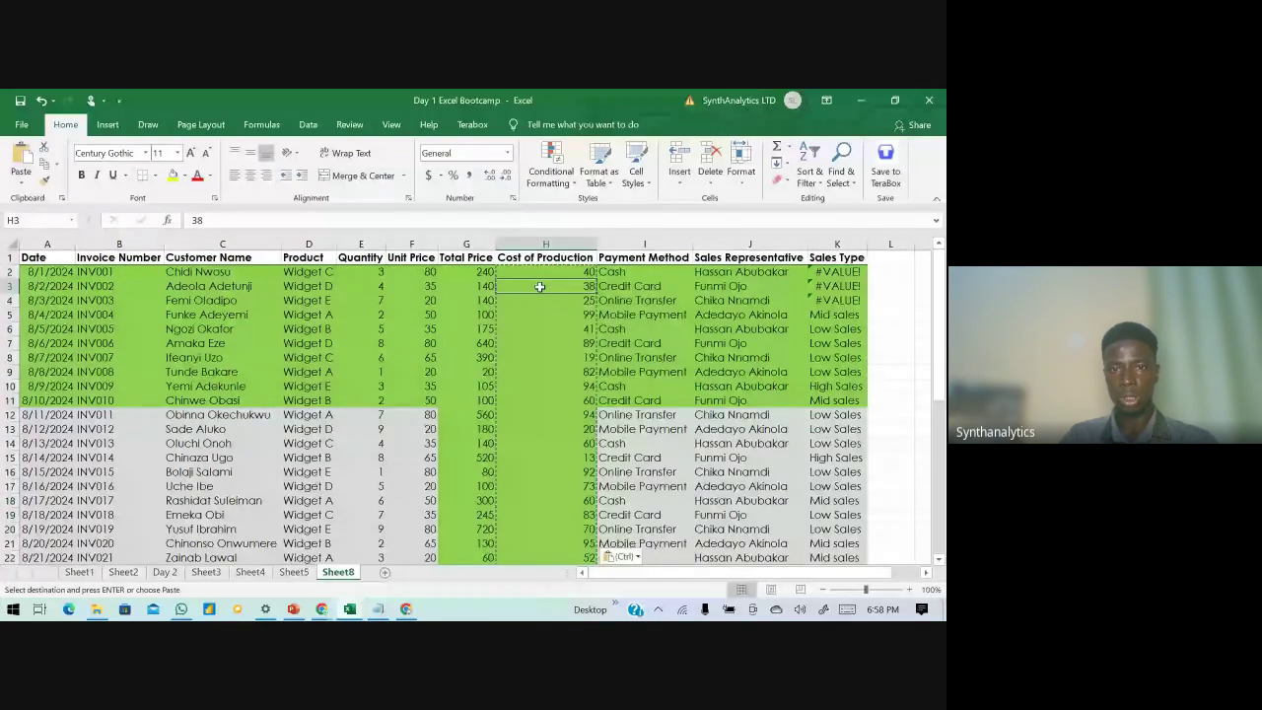
- Insert a PivotTable based on the sales data in Sheet8!$A$1:$K$44, placed on a new worksheet
left_click(483, 300)
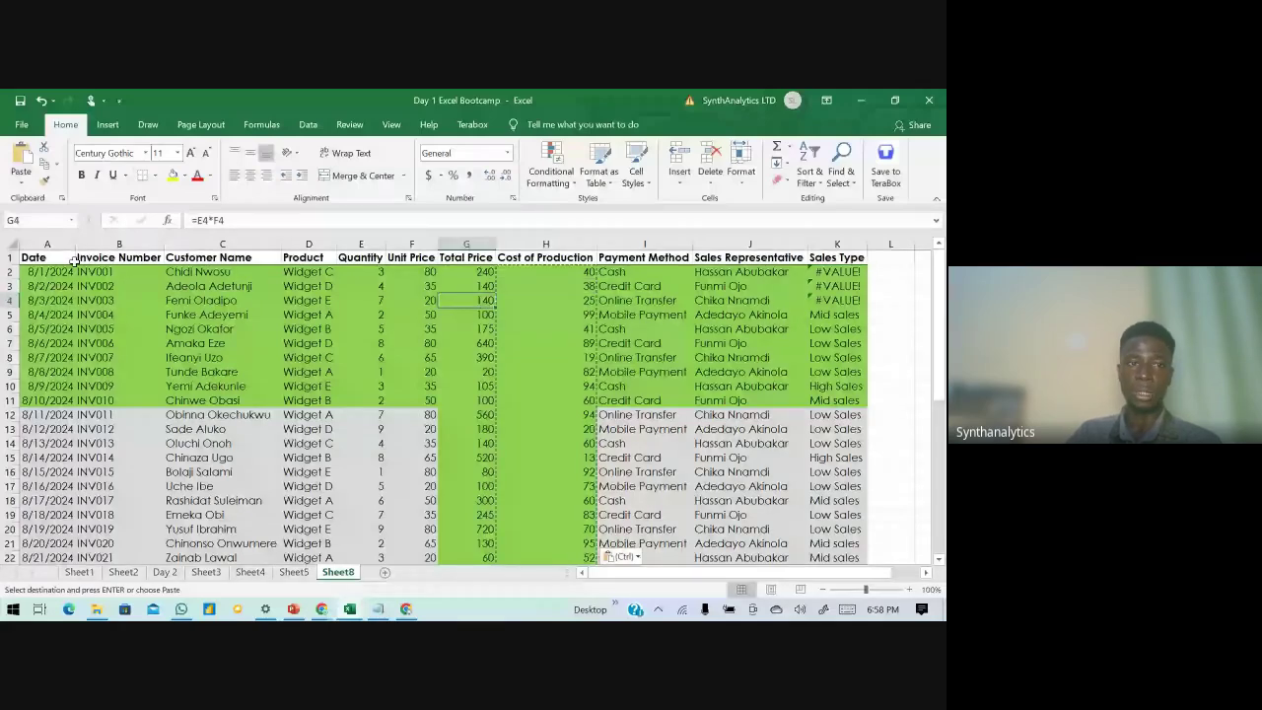
key("ctrl+Home")
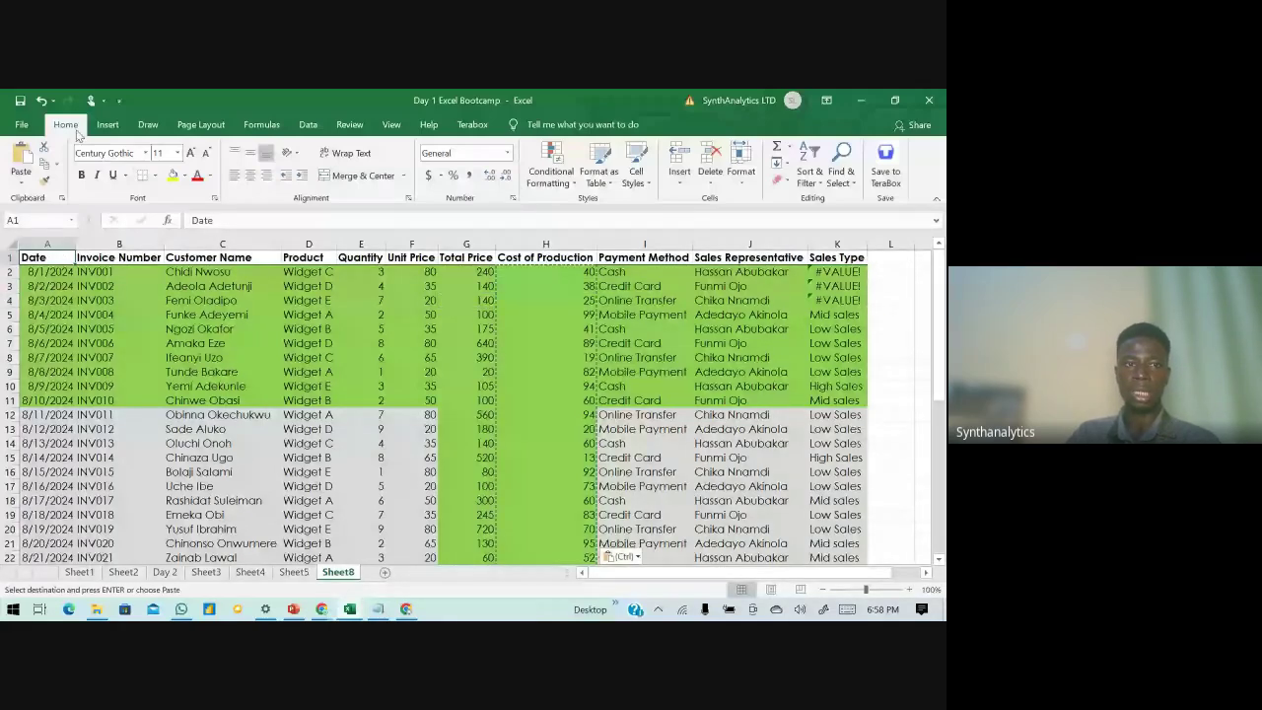
left_click(108, 124)
left_click(33, 165)
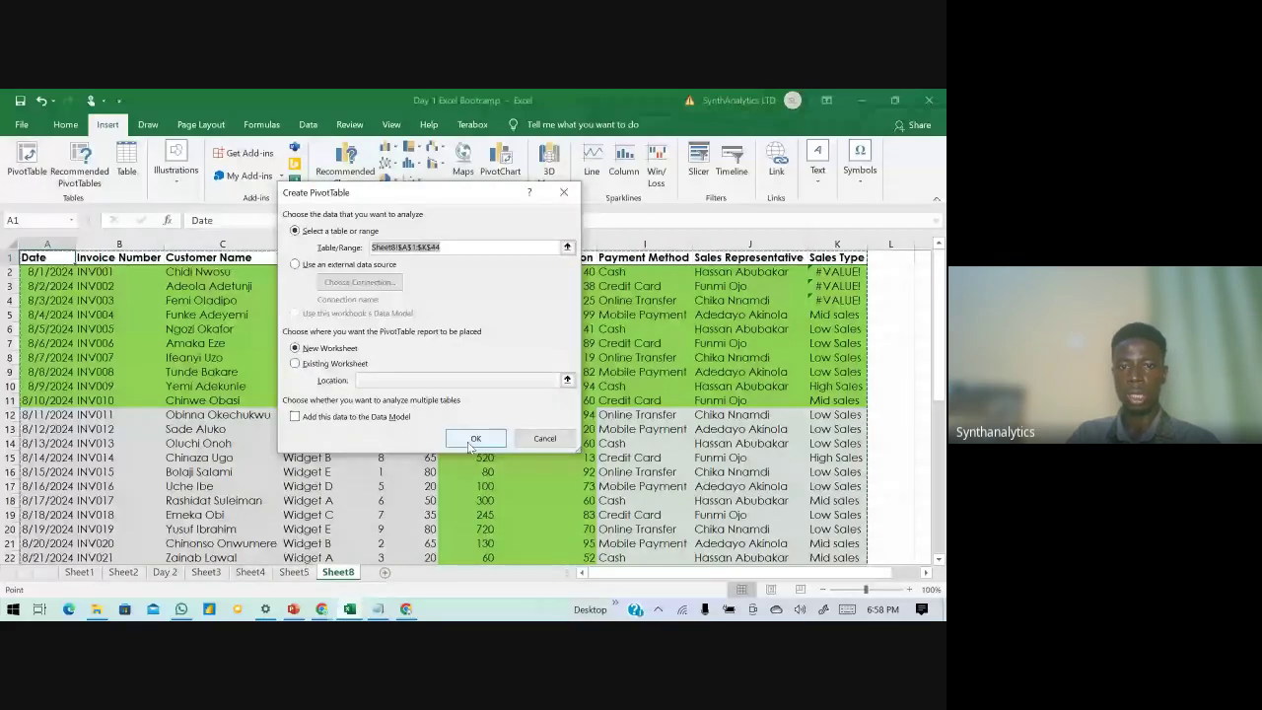
left_click(473, 440)
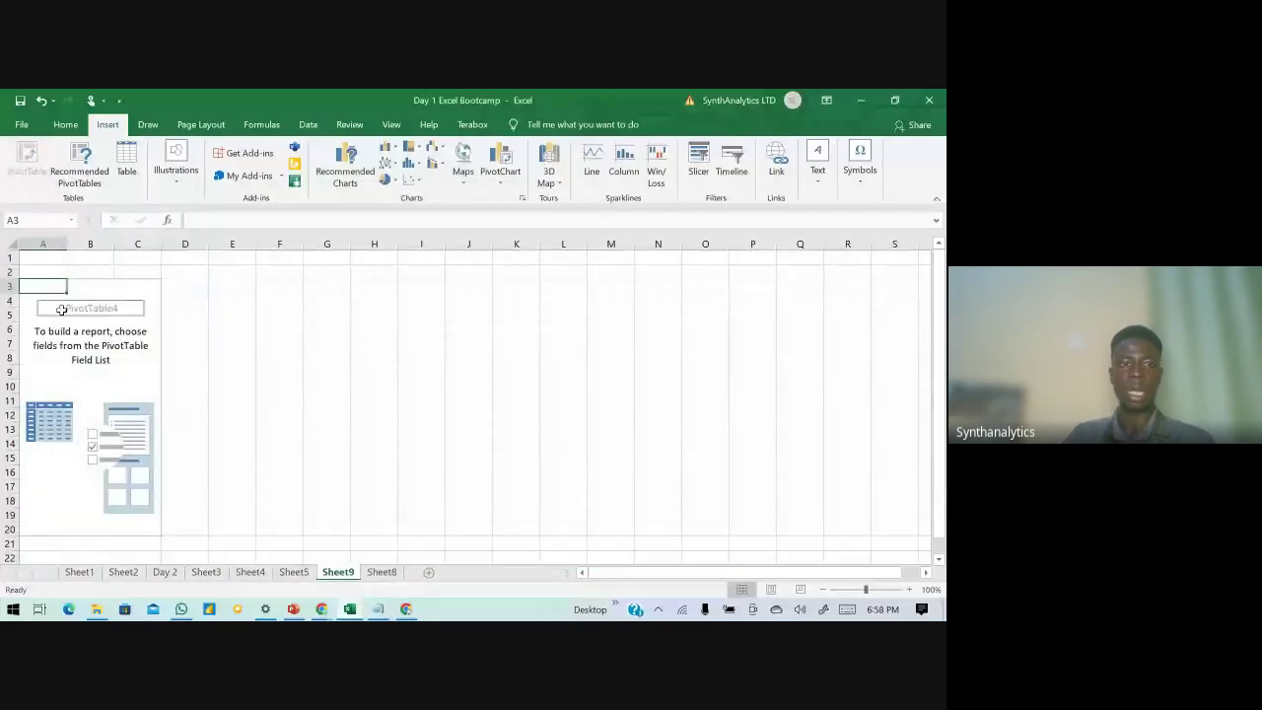
- Try to bring up the field list by selecting cells inside and outside the empty PivotTable
left_click(54, 295)
left_click(97, 298)
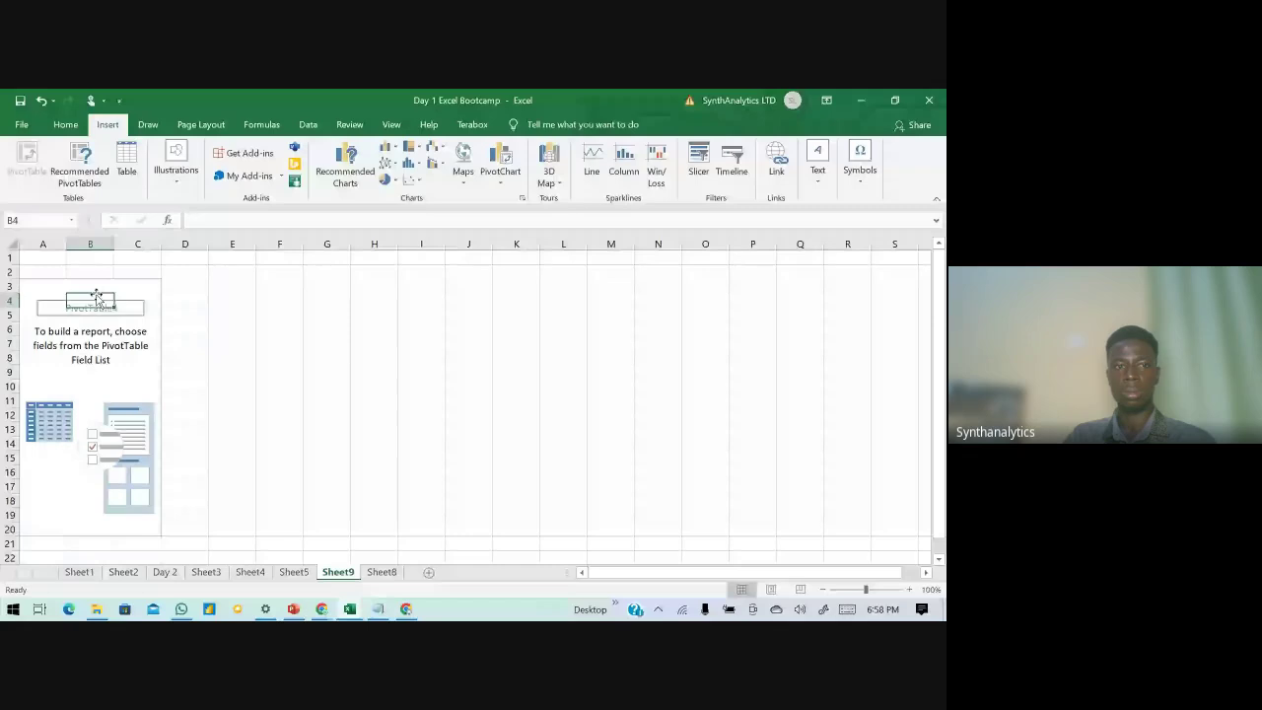
key("Left")
key("Up")
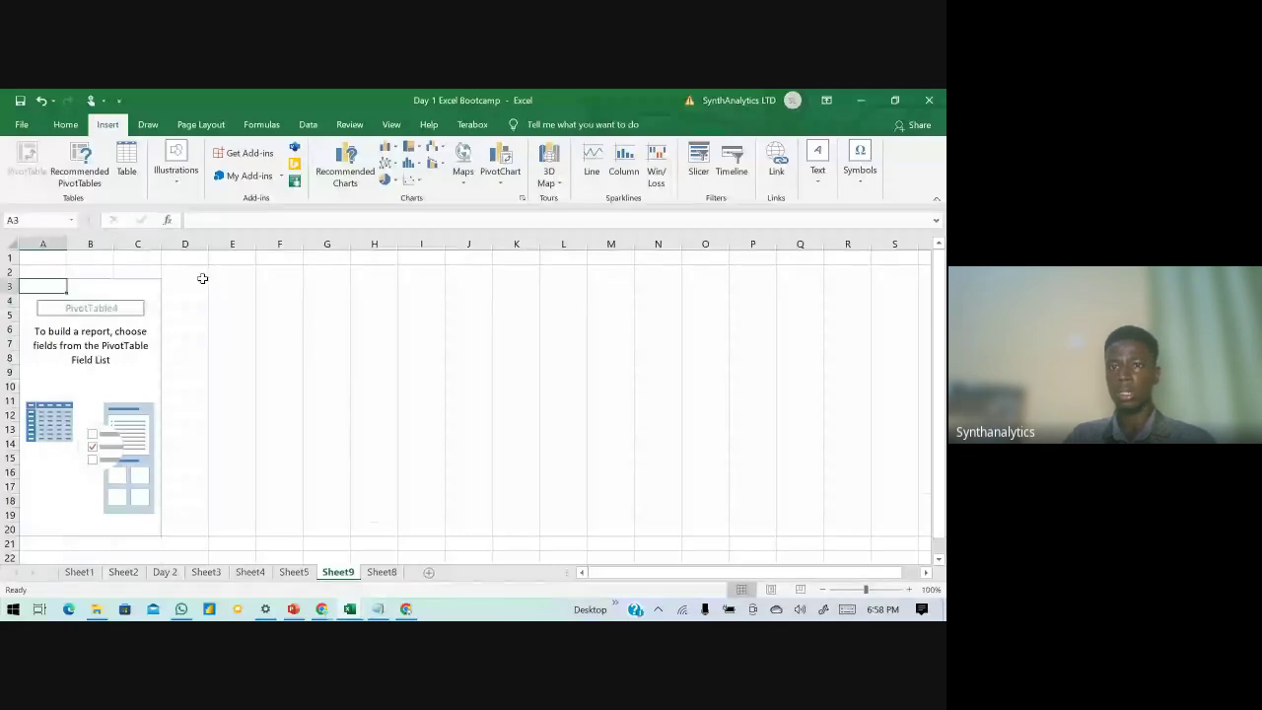
left_click(421, 272)
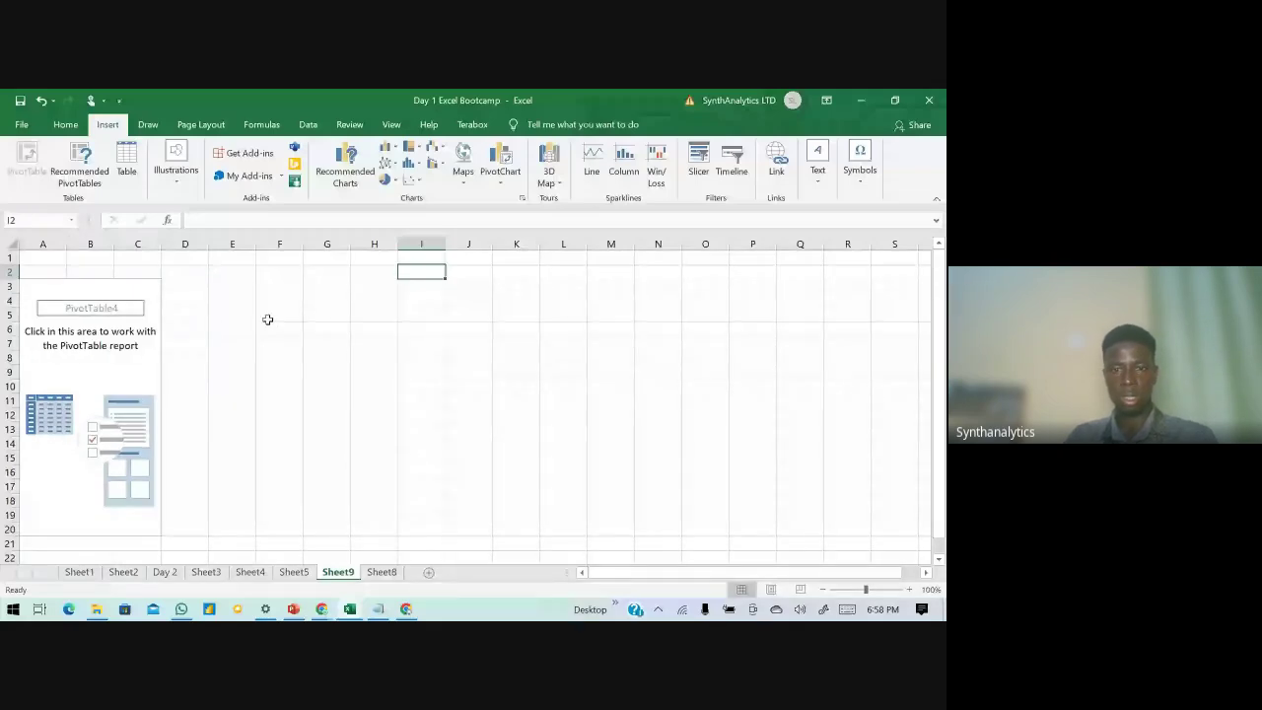
left_click(76, 300)
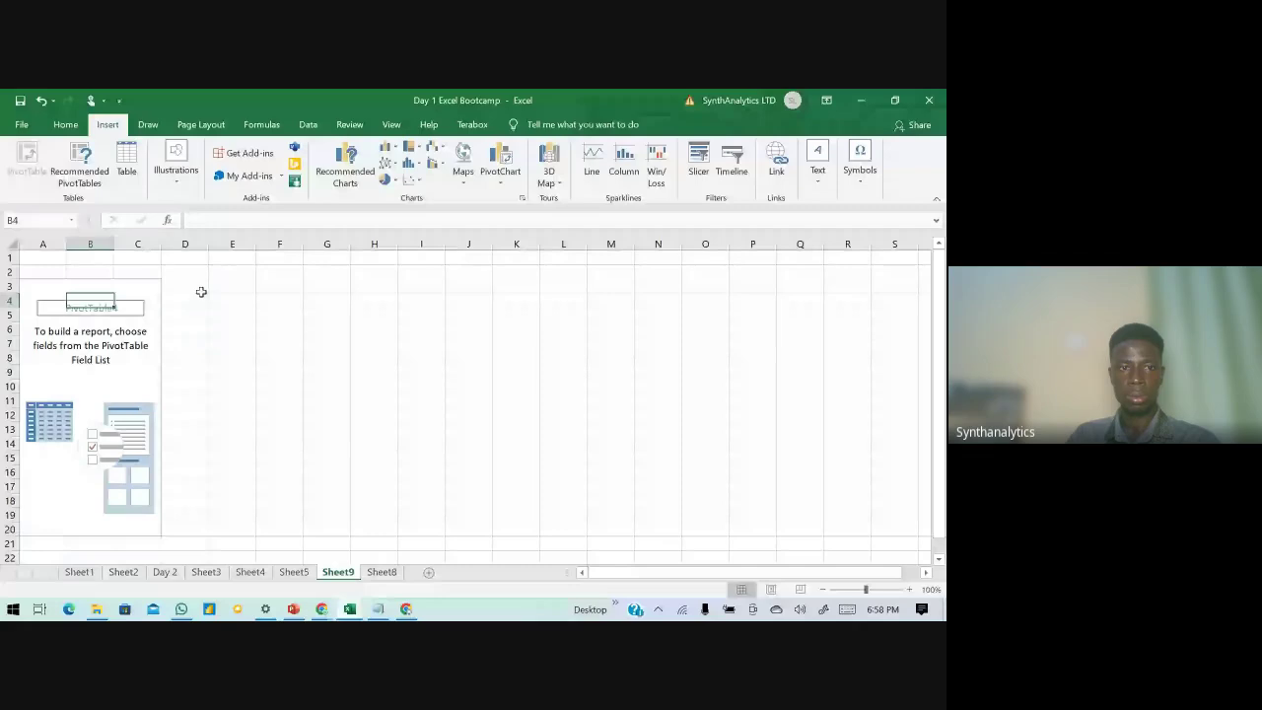
left_click(43, 314)
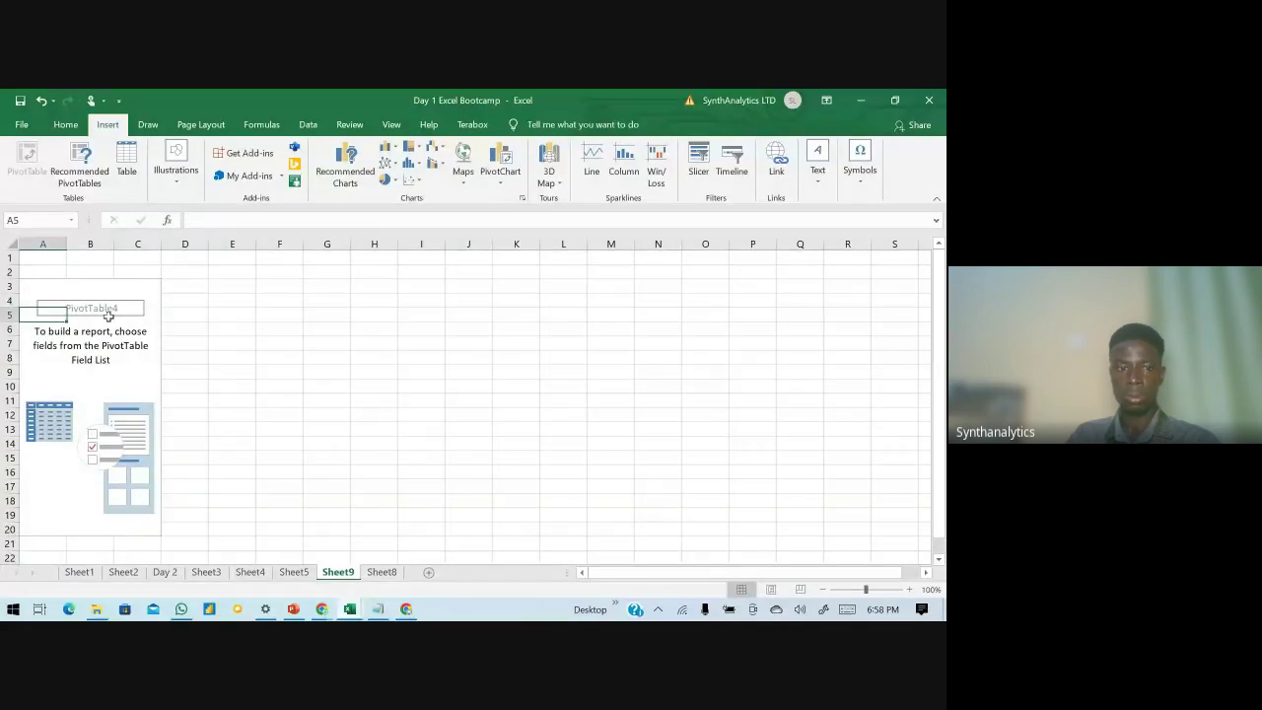
scroll(173, 545, "down", 1)
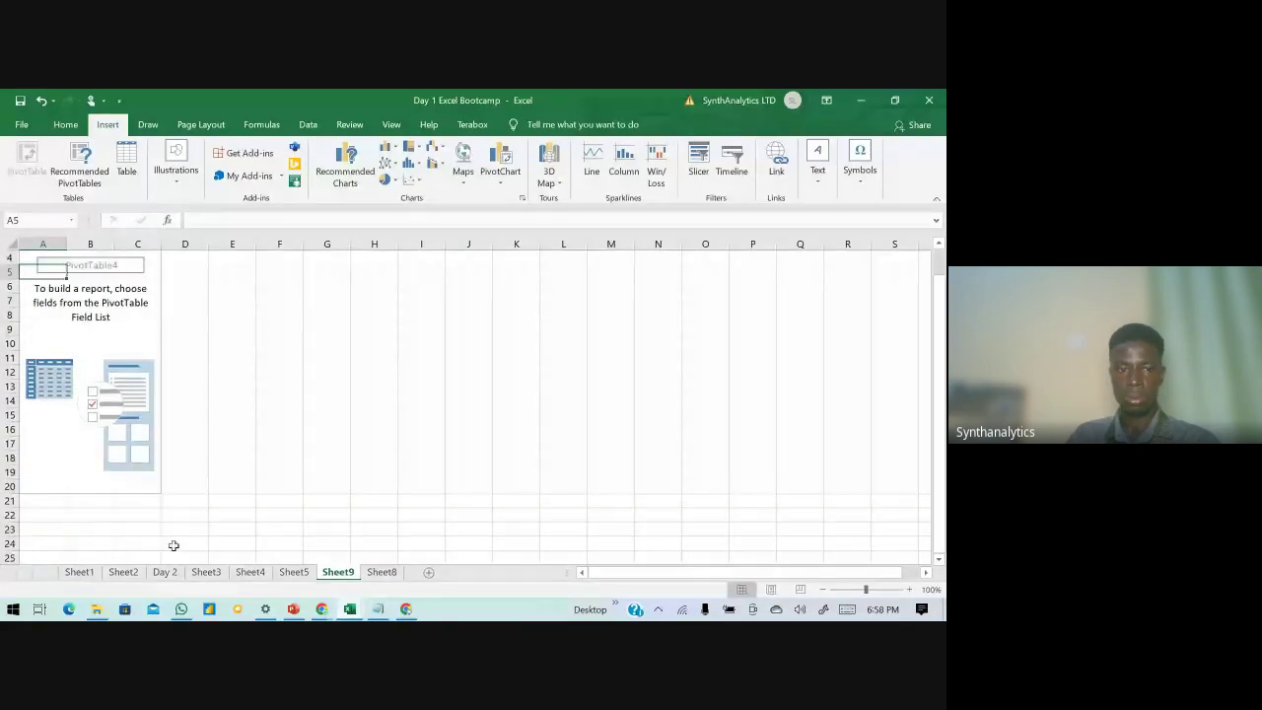
- Check the Unit Price in F13 and the Total Price in G12 on the Day 2 sheet
left_click(164, 571)
left_click(453, 458)
key("ctrl+Up")
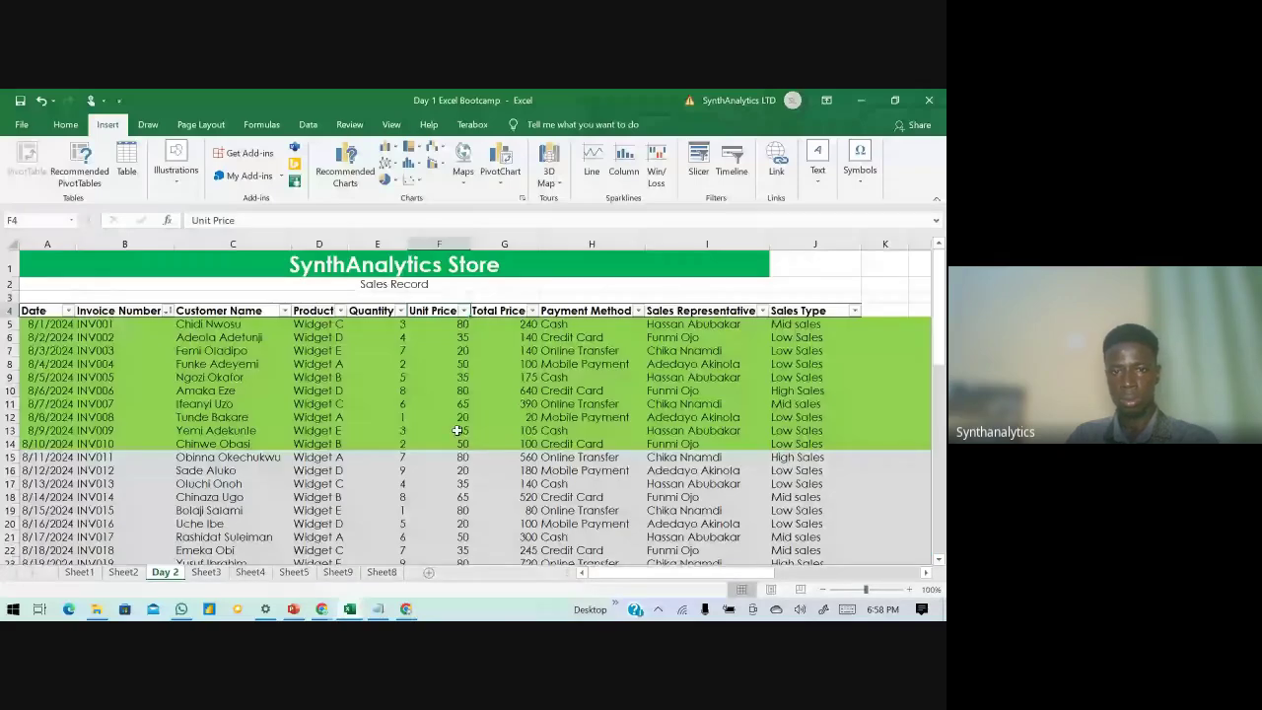
double_click(457, 429)
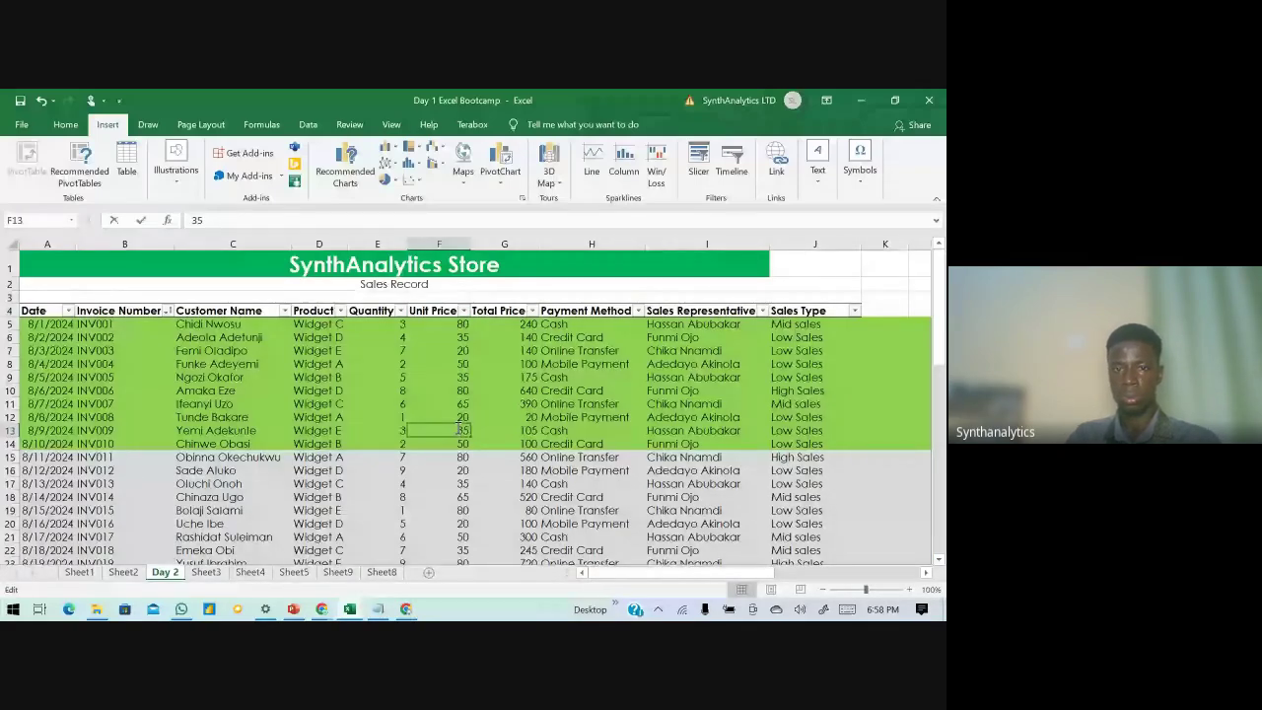
key("Return")
left_click(571, 414)
left_click(500, 416)
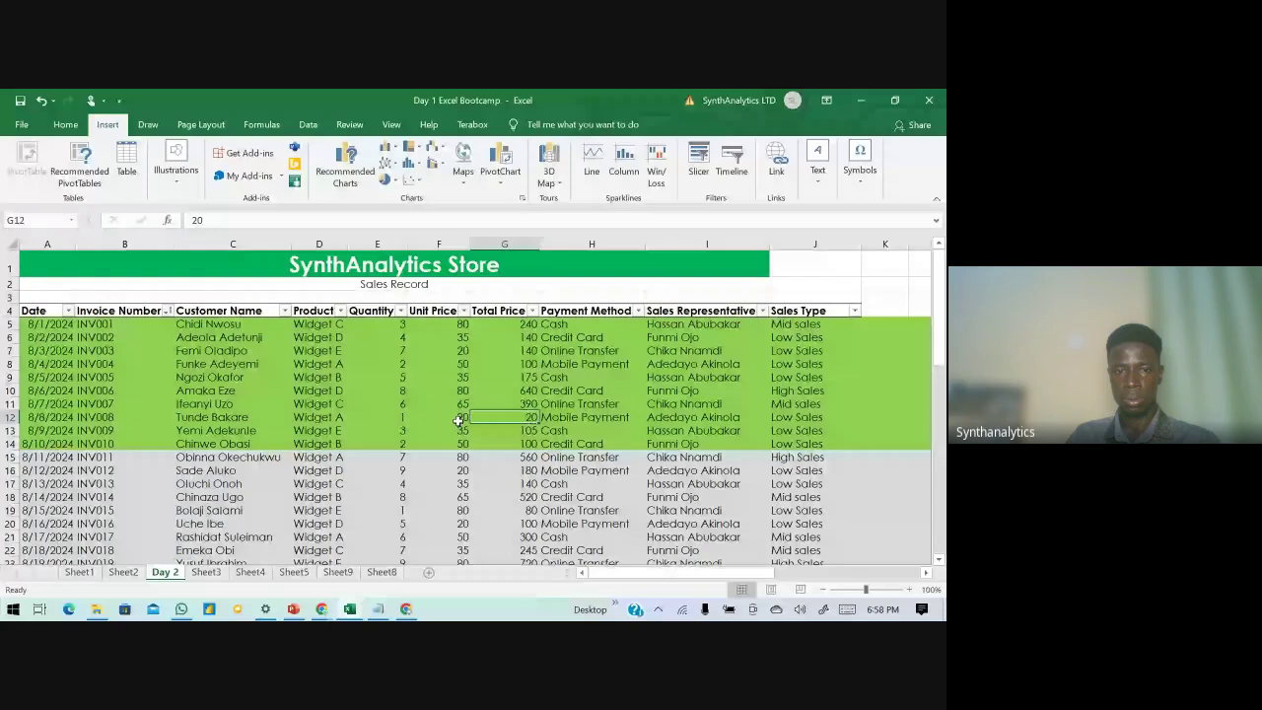
- Return to Sheet9 and try again to bring up the PivotTable field list from cell A3
left_click(337, 572)
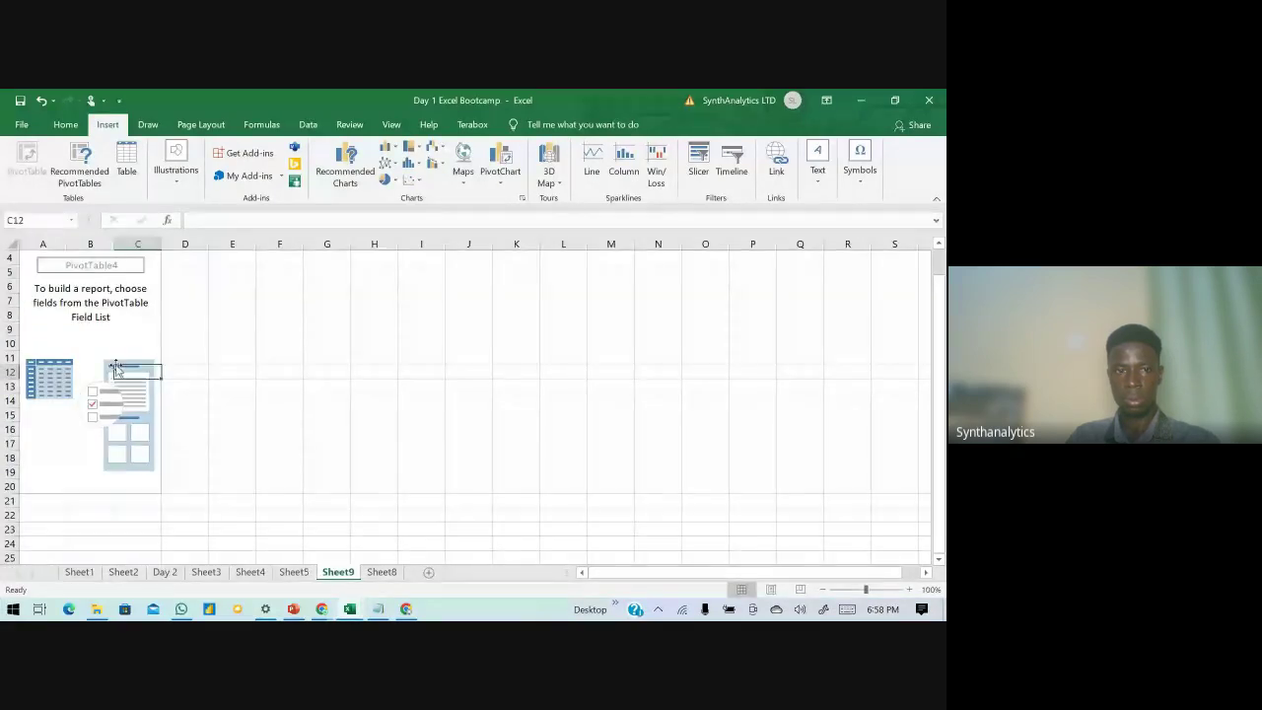
scroll(115, 369, "up", 1)
left_click(43, 286)
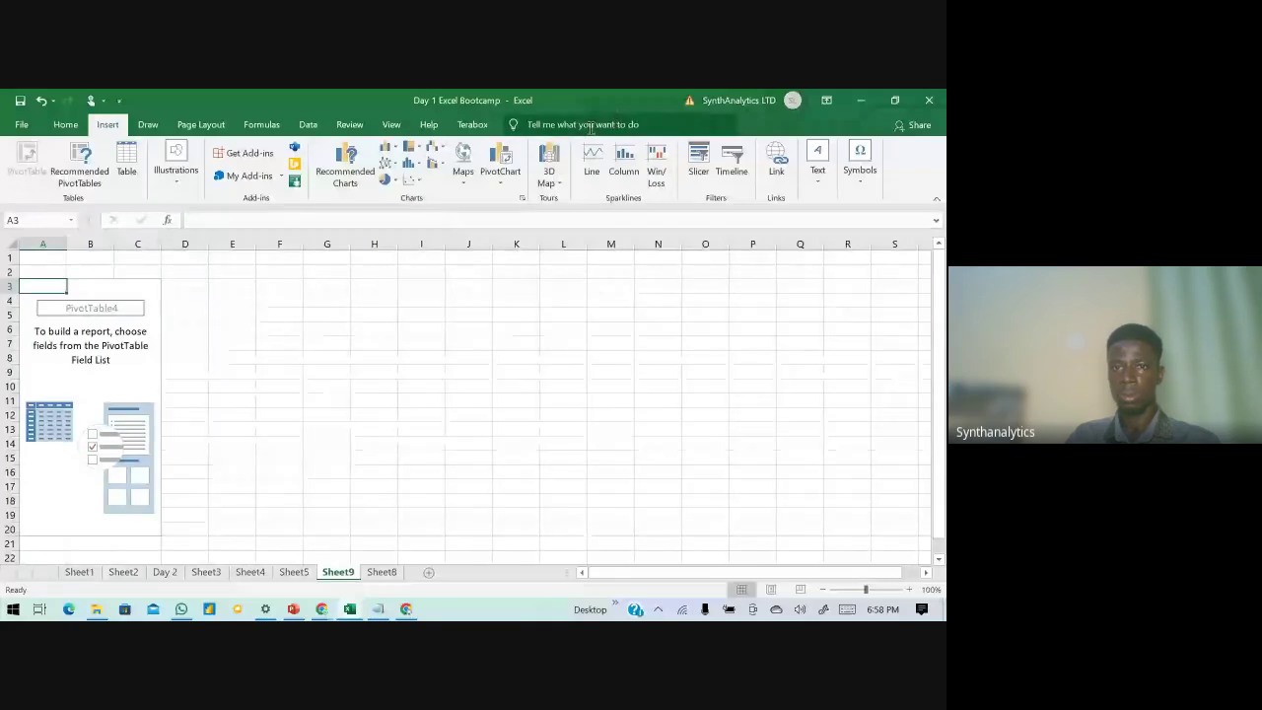
left_click(67, 125)
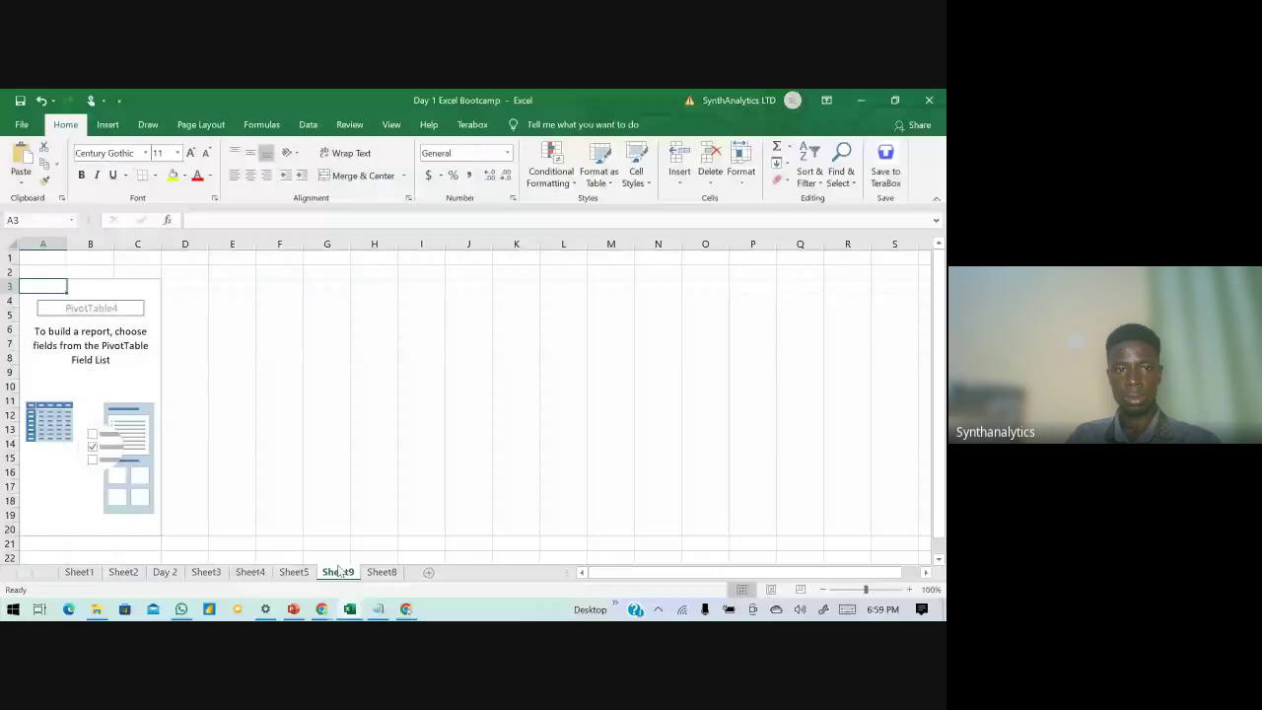
- Try to insert another PivotTable from the sales data on Sheet8
left_click(381, 571)
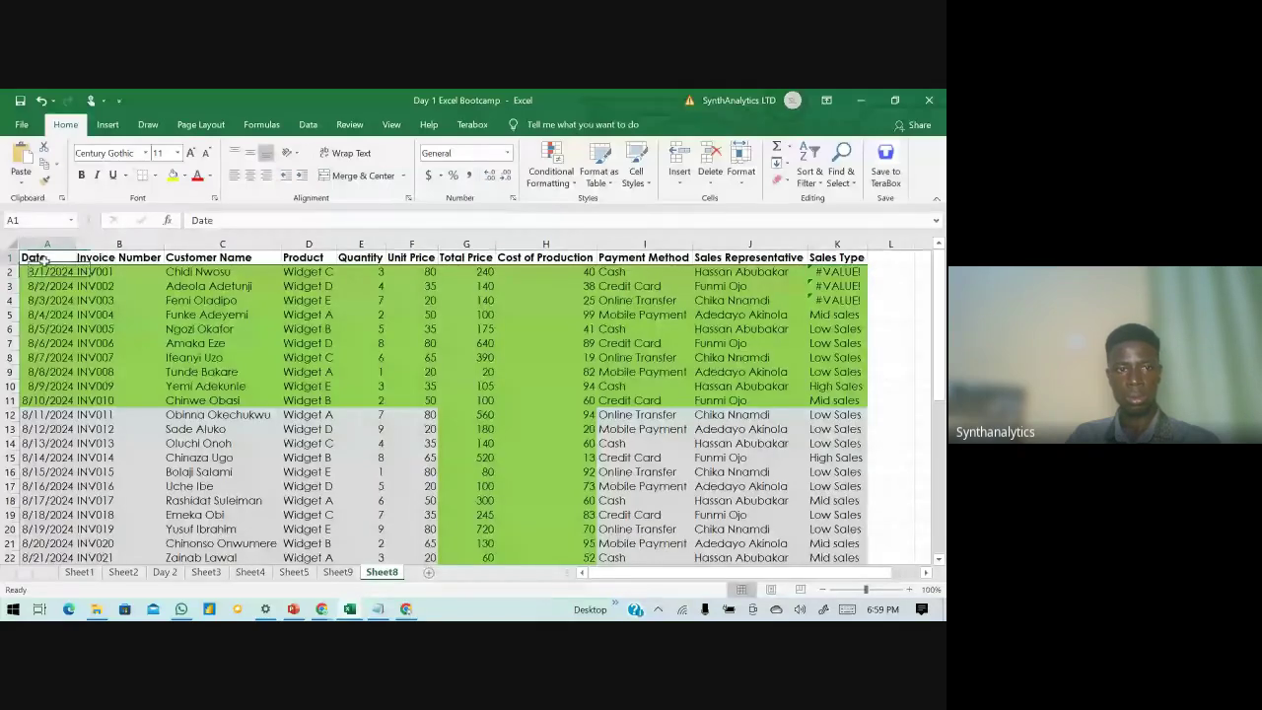
left_click(116, 124)
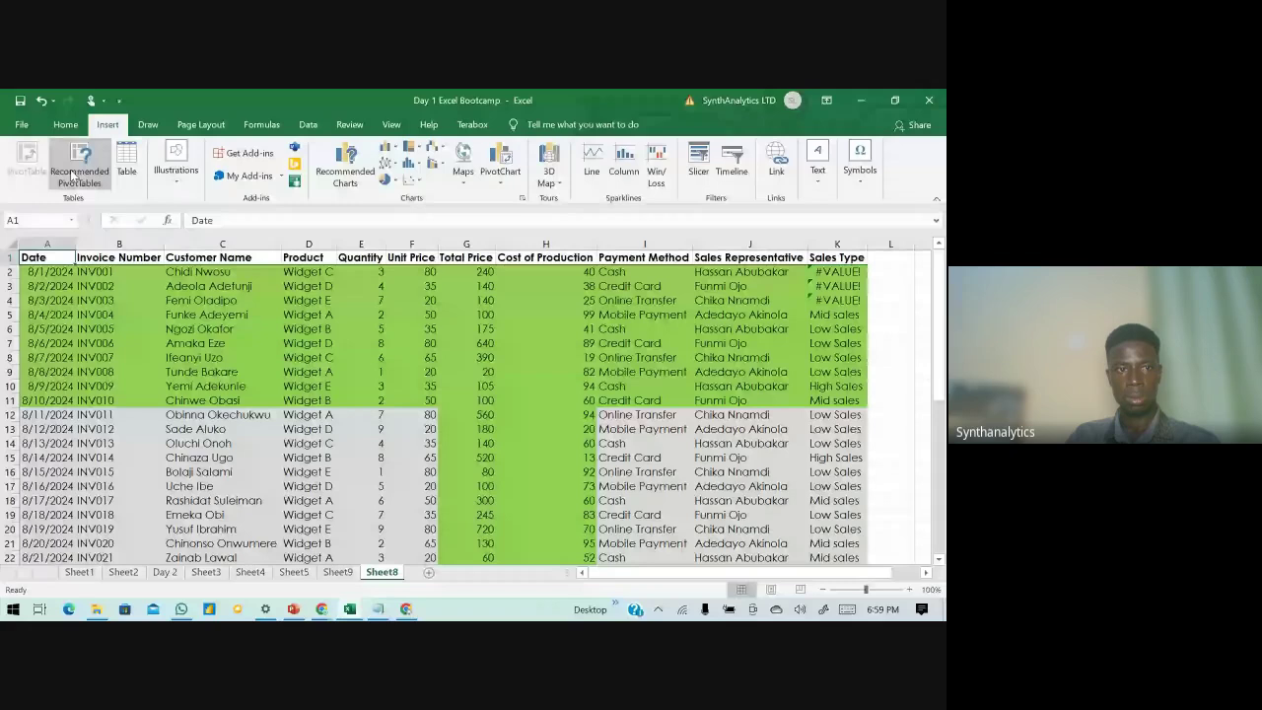
key("Down")
key("Down")
key("Right")
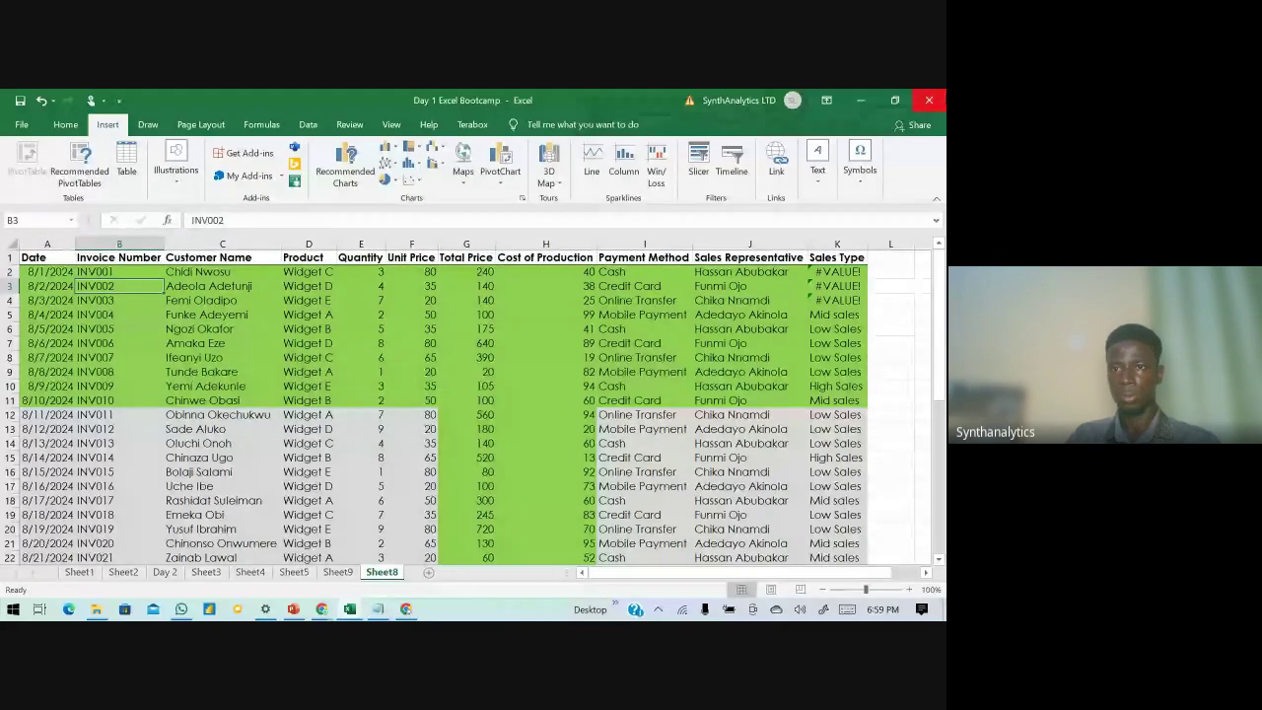
- Close the Day 1 Excel Bootcamp workbook with its changes saved and reopen it from the recent workbooks
left_click(927, 99)
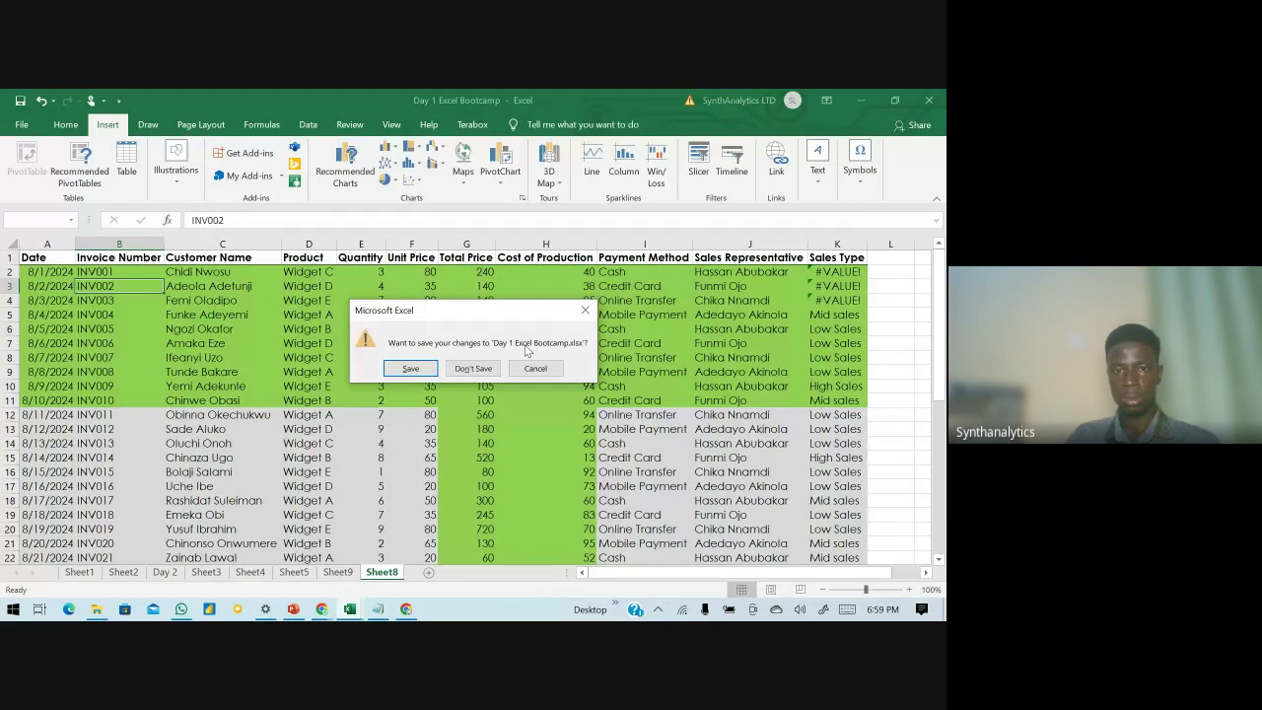
left_click(410, 368)
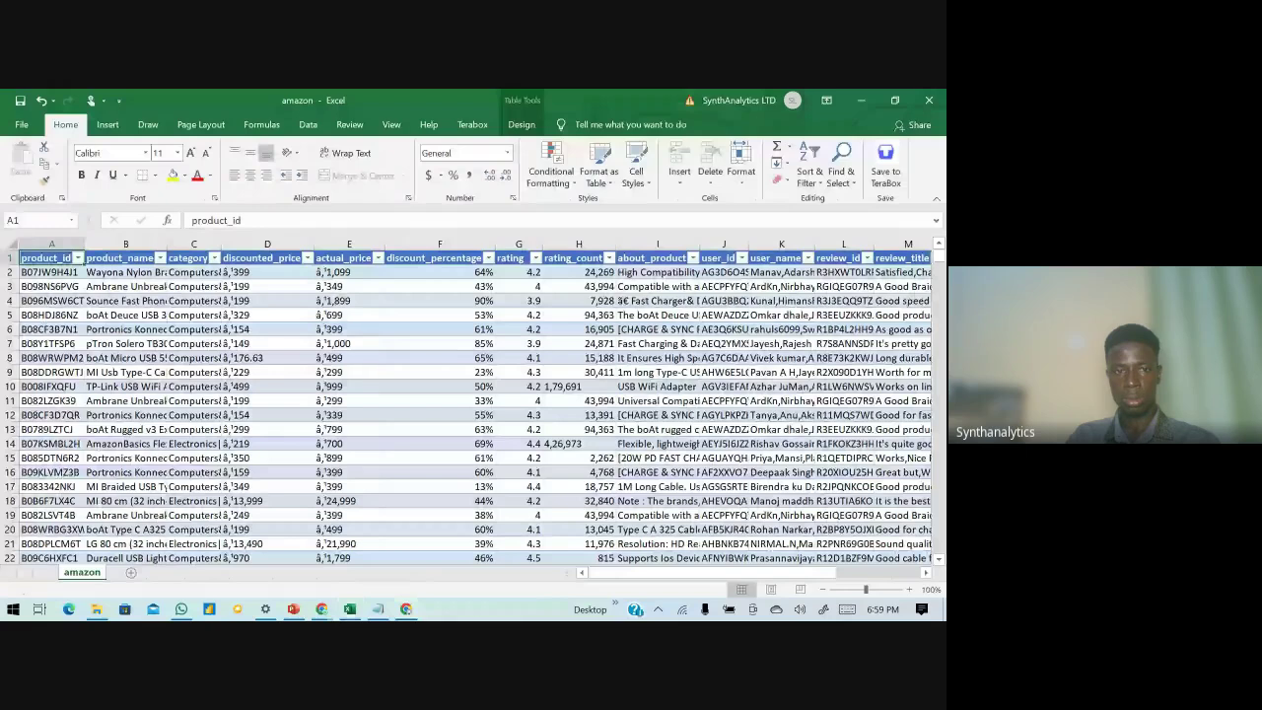
left_click(20, 124)
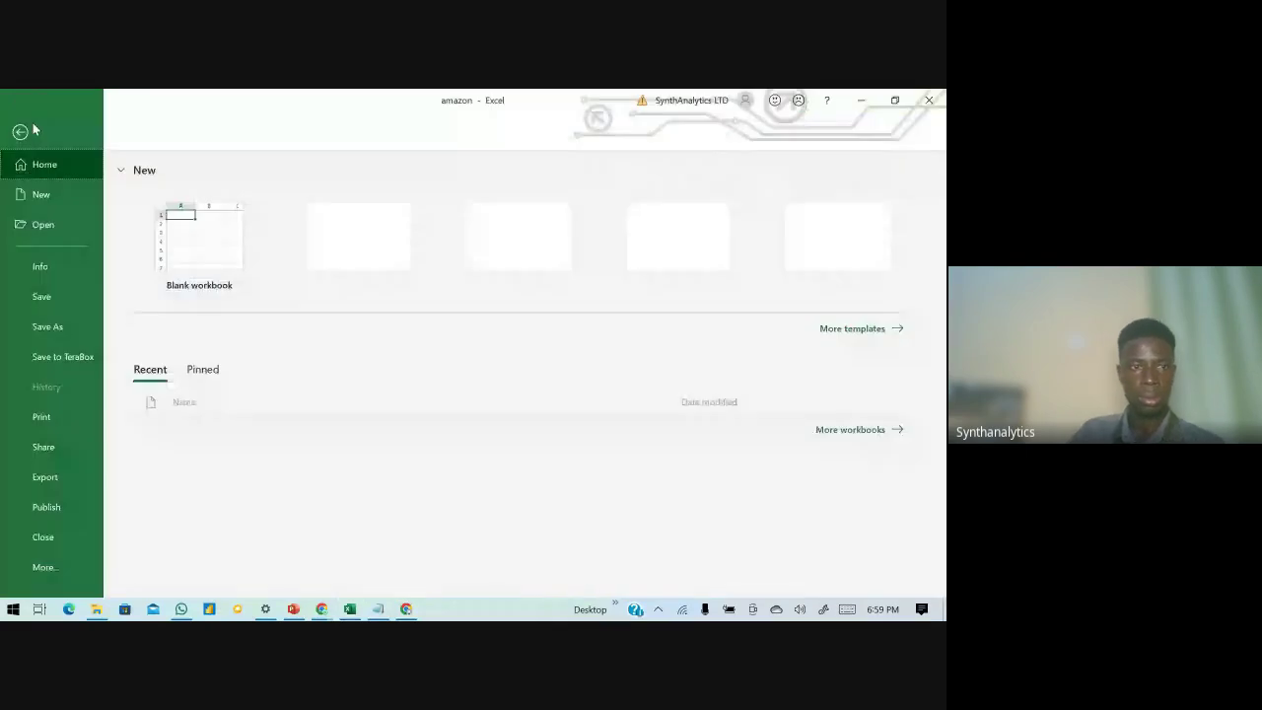
left_click(53, 225)
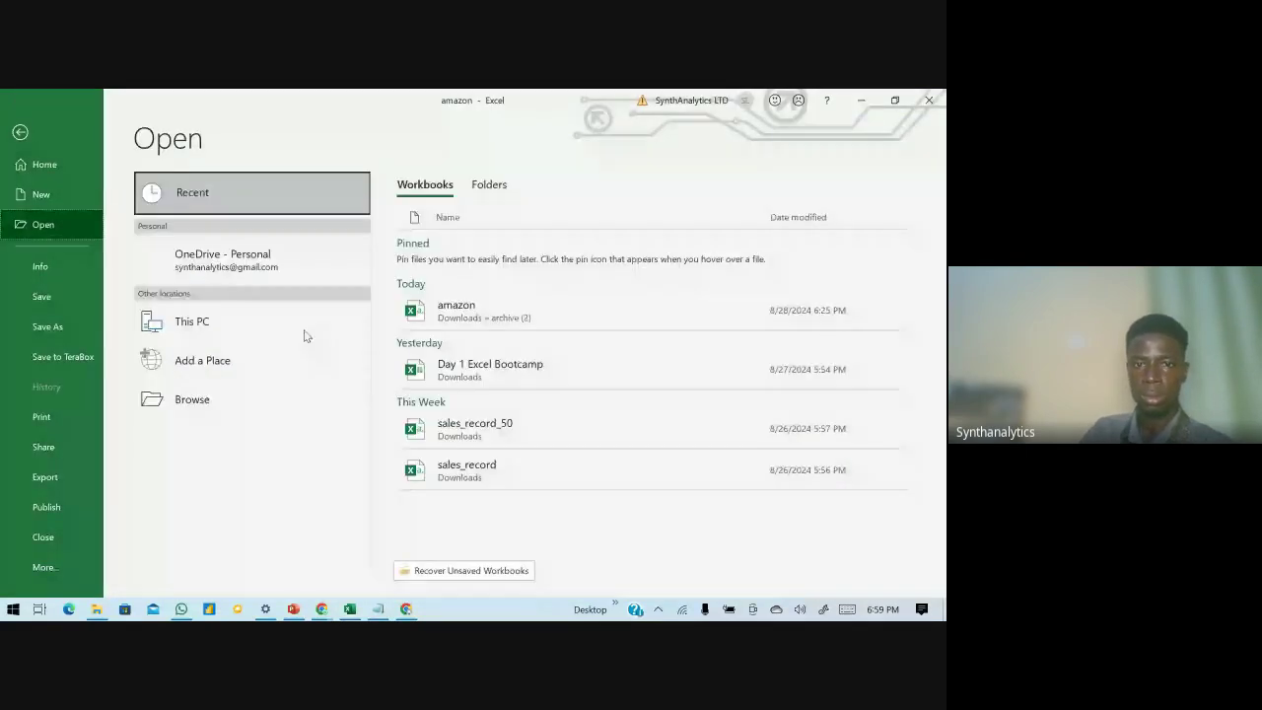
left_click(467, 374)
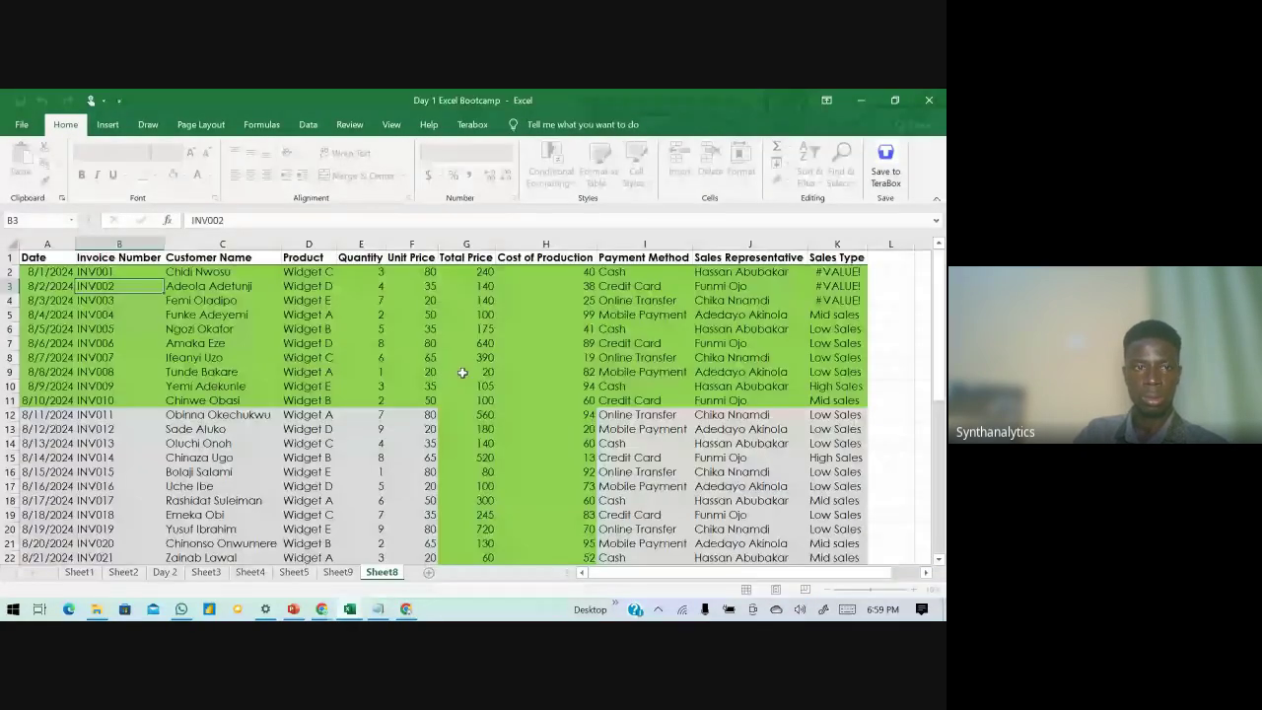
- Insert a PivotTable in a new worksheet from the sales data range A1:K44 on Sheet8
left_click_drag(419, 343, 419, 329)
left_click(38, 254)
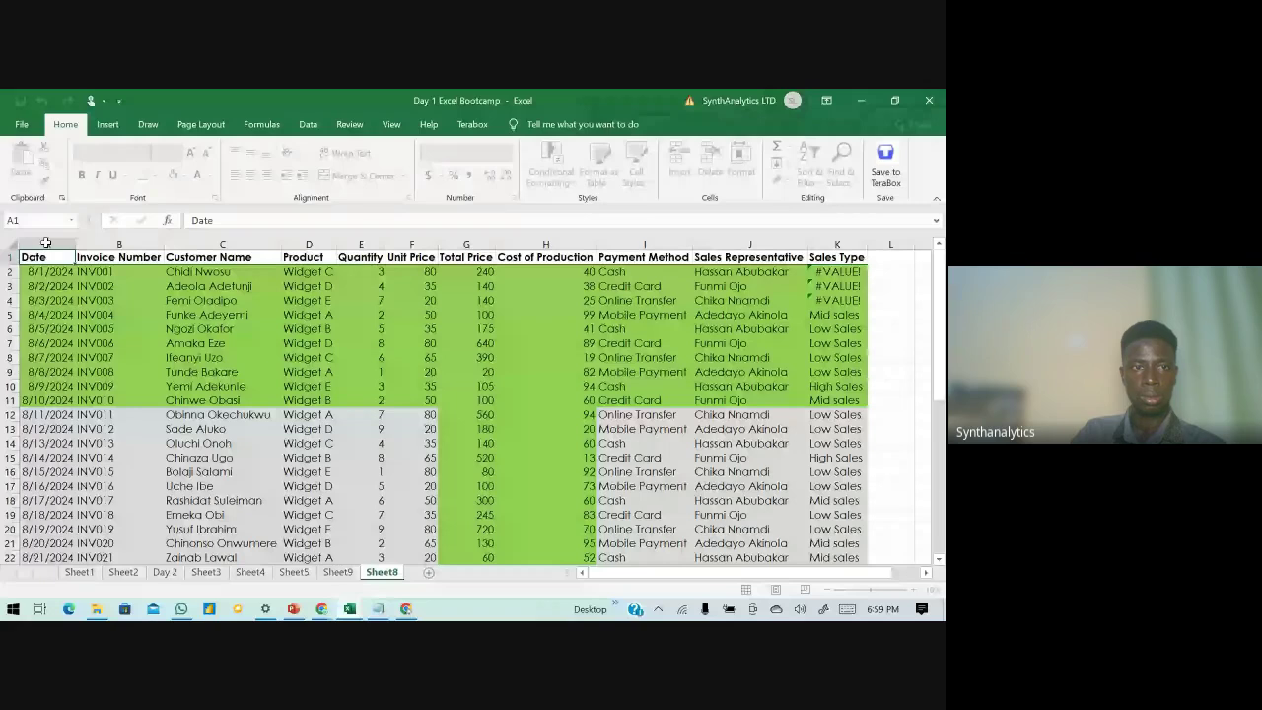
left_click(108, 124)
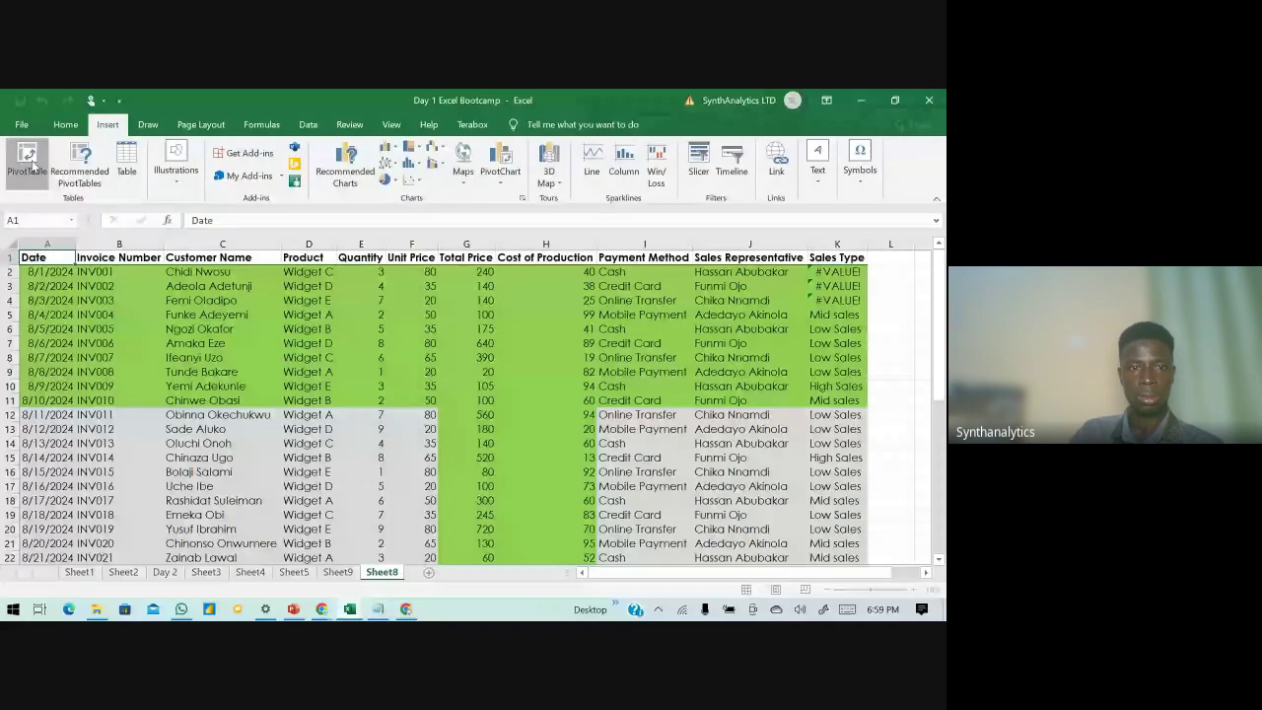
left_click(27, 163)
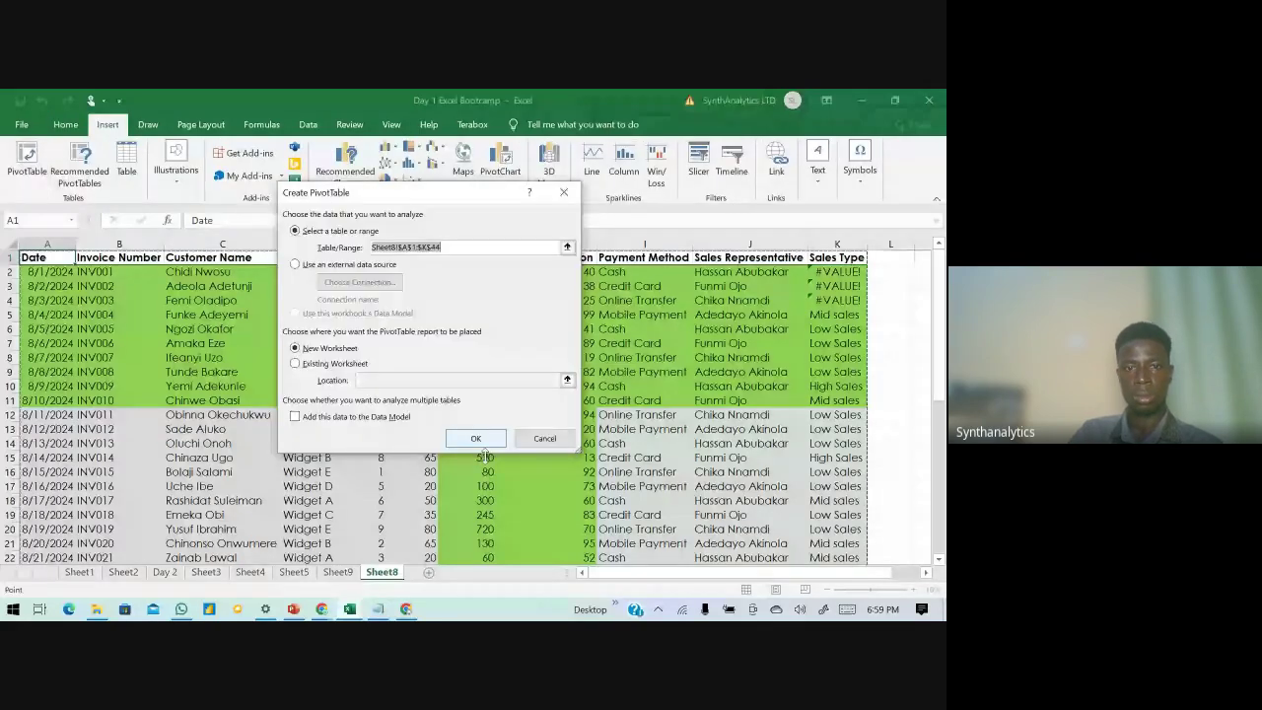
left_click(476, 440)
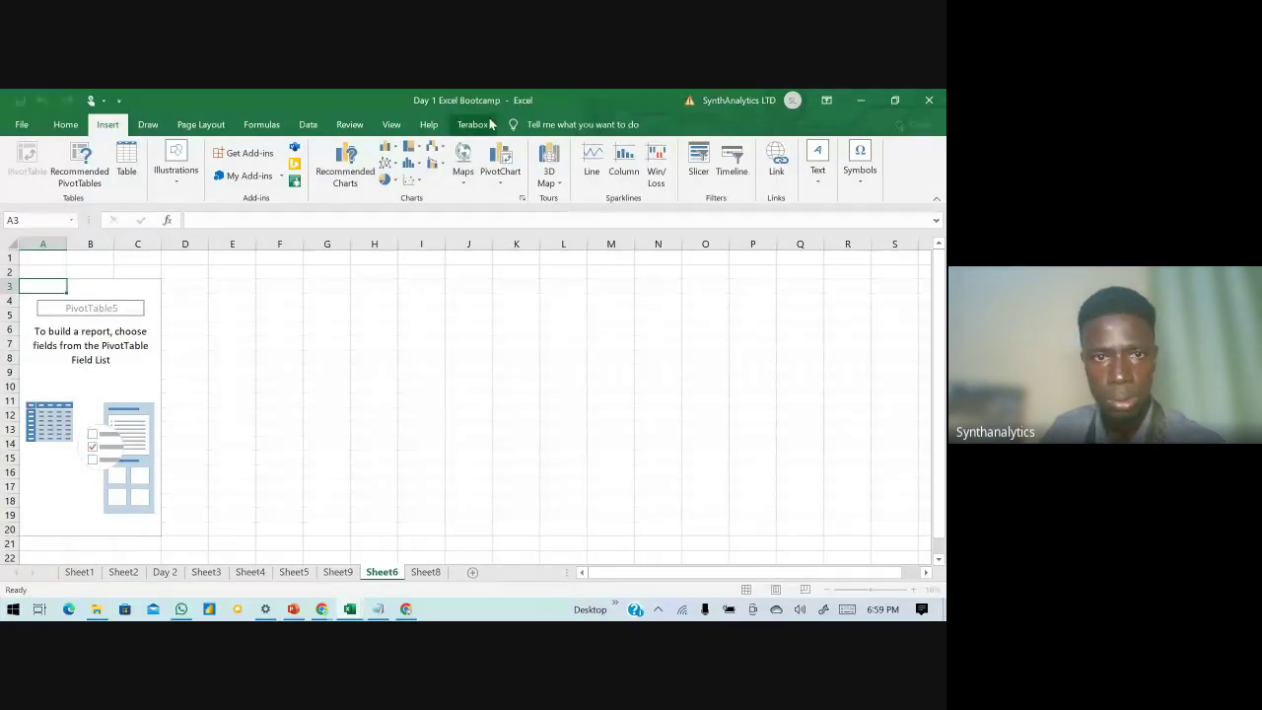
- Try to bring up the PivotTable field list for the empty PivotTable on Sheet6 and for both PivotTables on Sheet2
left_click(392, 125)
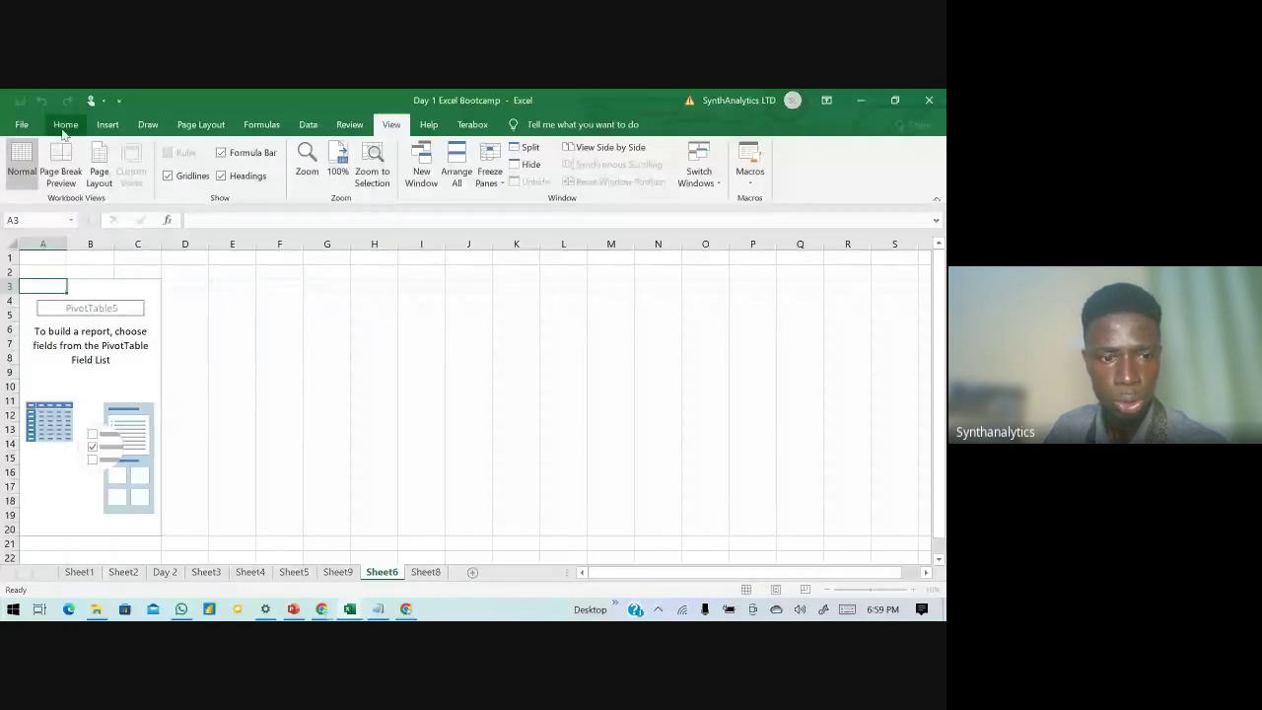
left_click(65, 124)
left_click(124, 572)
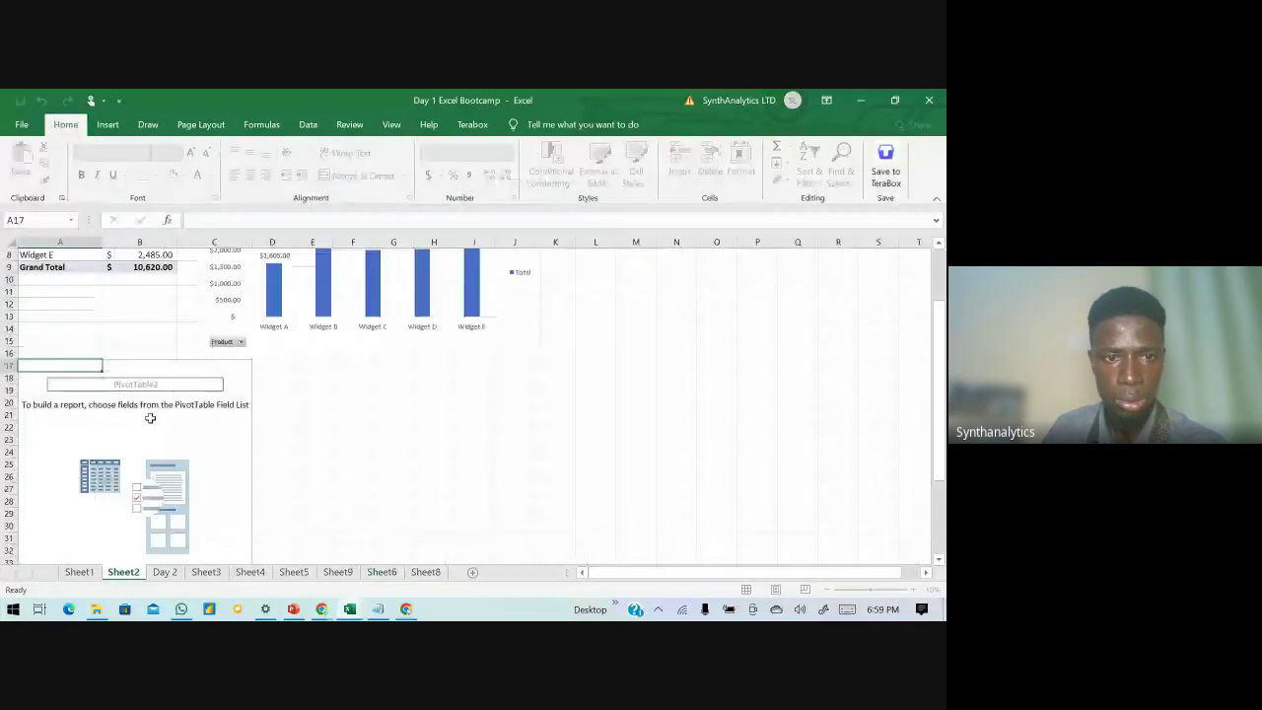
left_click(128, 391)
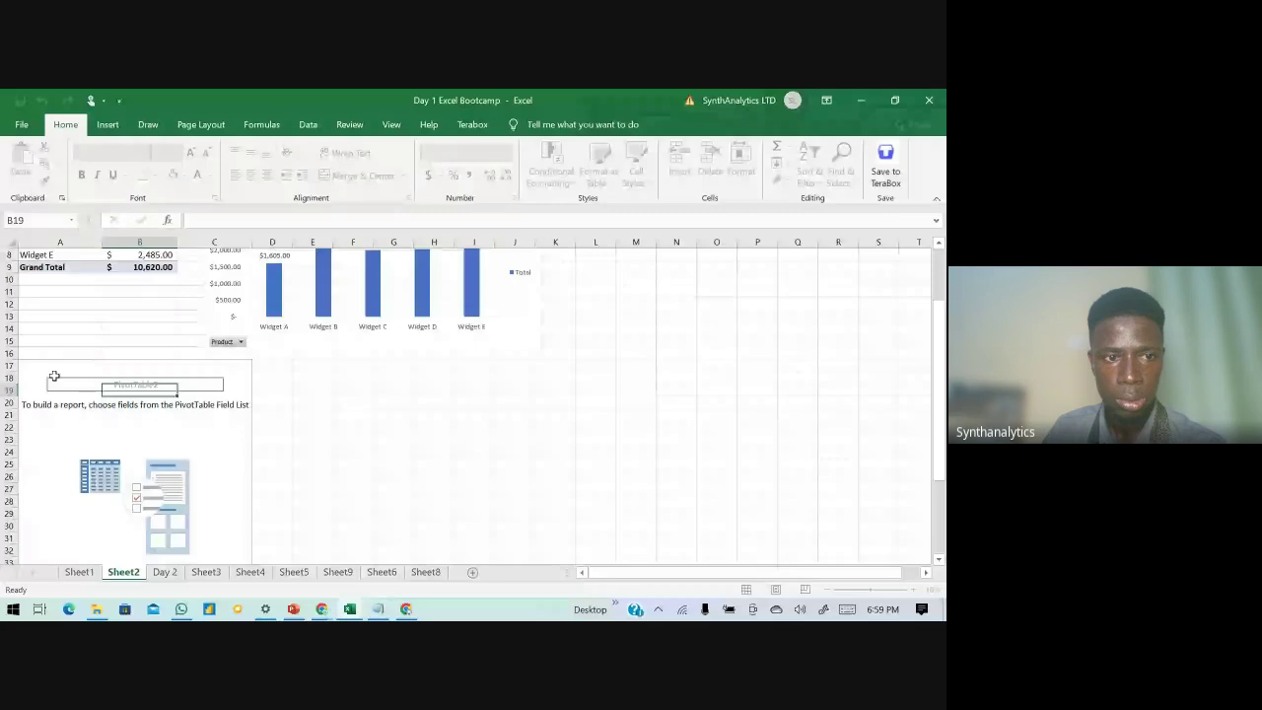
scroll(55, 376, "up", 3)
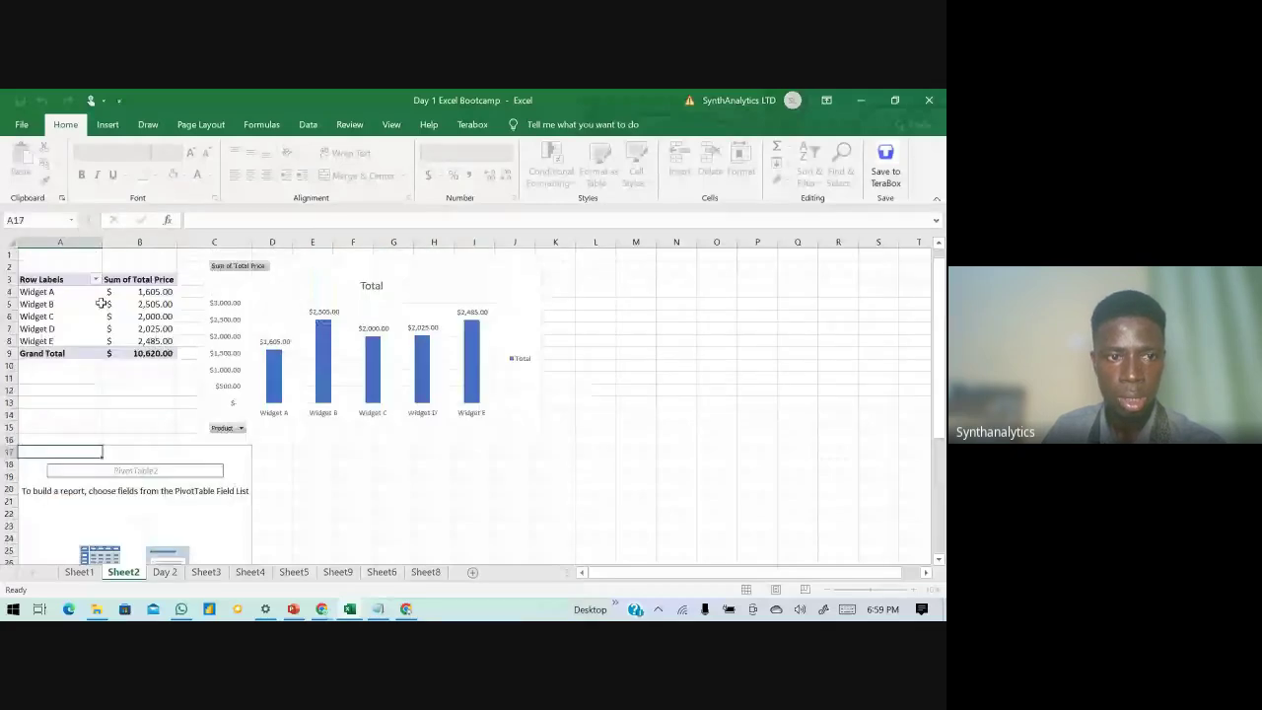
left_click(99, 304)
left_click(63, 279)
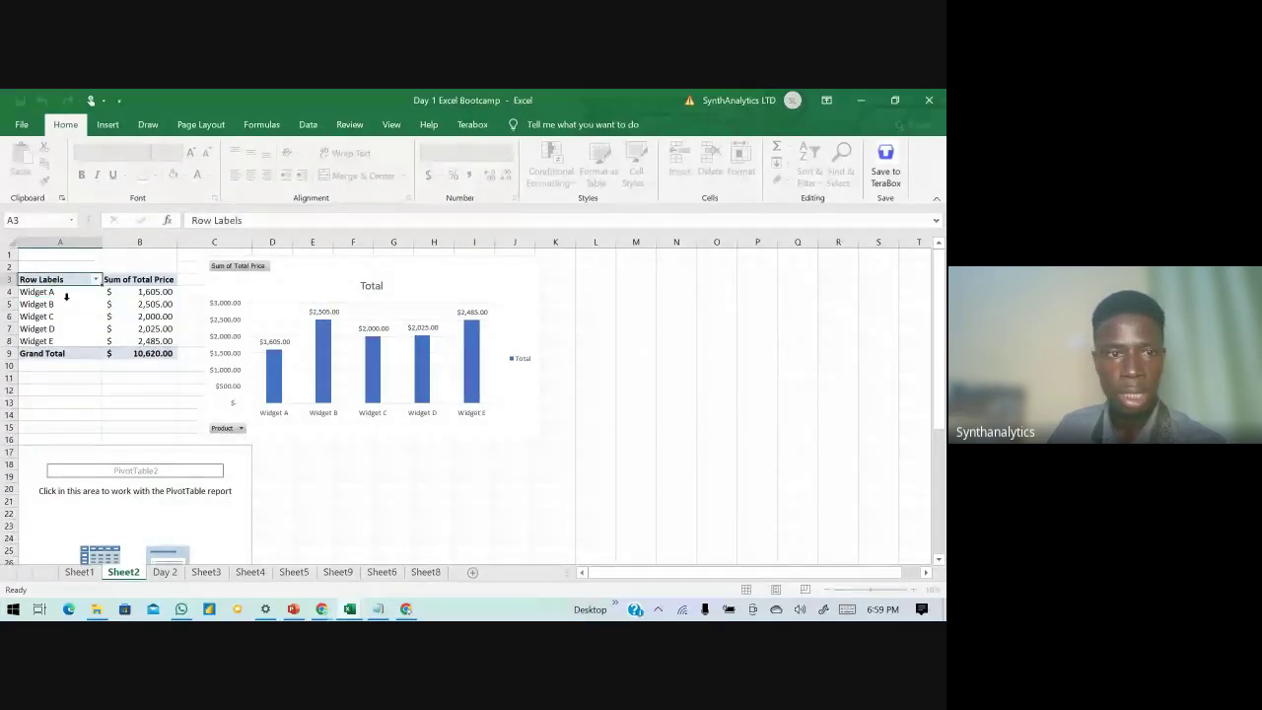
left_click(165, 281)
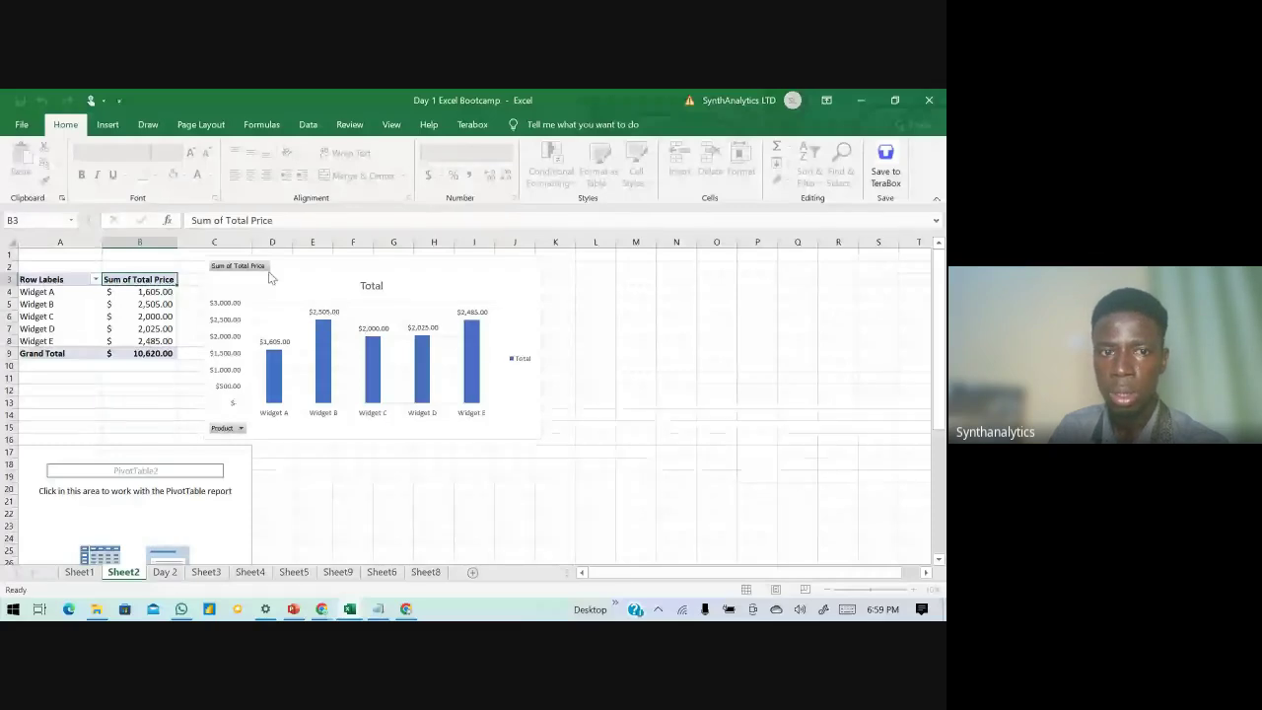
- Move the Total chart on Sheet2 over to about column E and select the PivotTable's Row Labels cell
left_click(310, 273)
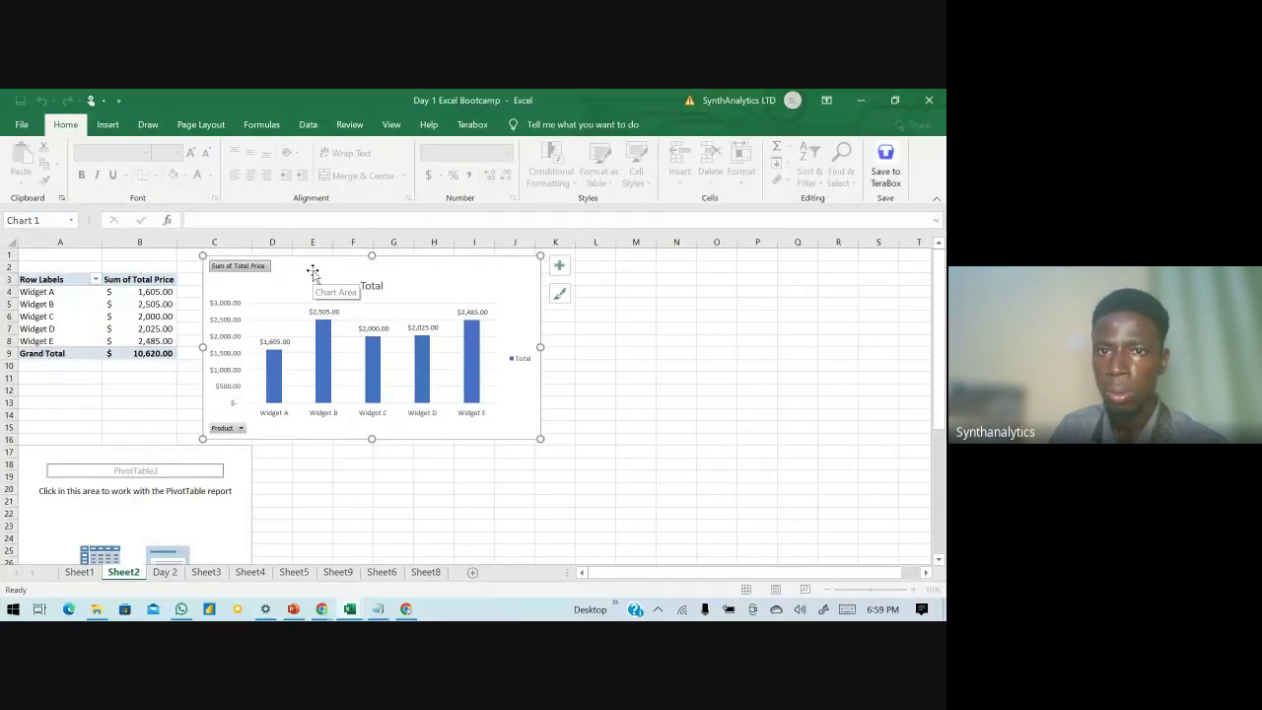
left_click_drag(313, 272, 423, 279)
left_click(214, 303)
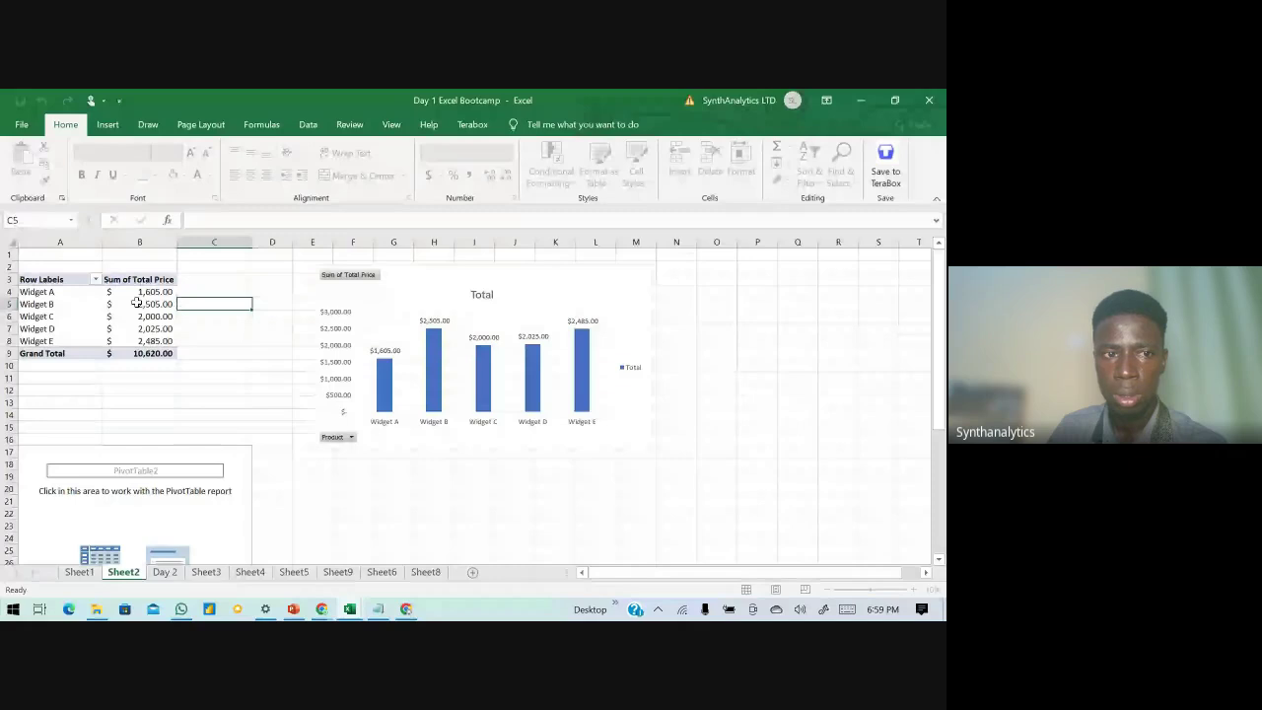
left_click(139, 303)
left_click(77, 282)
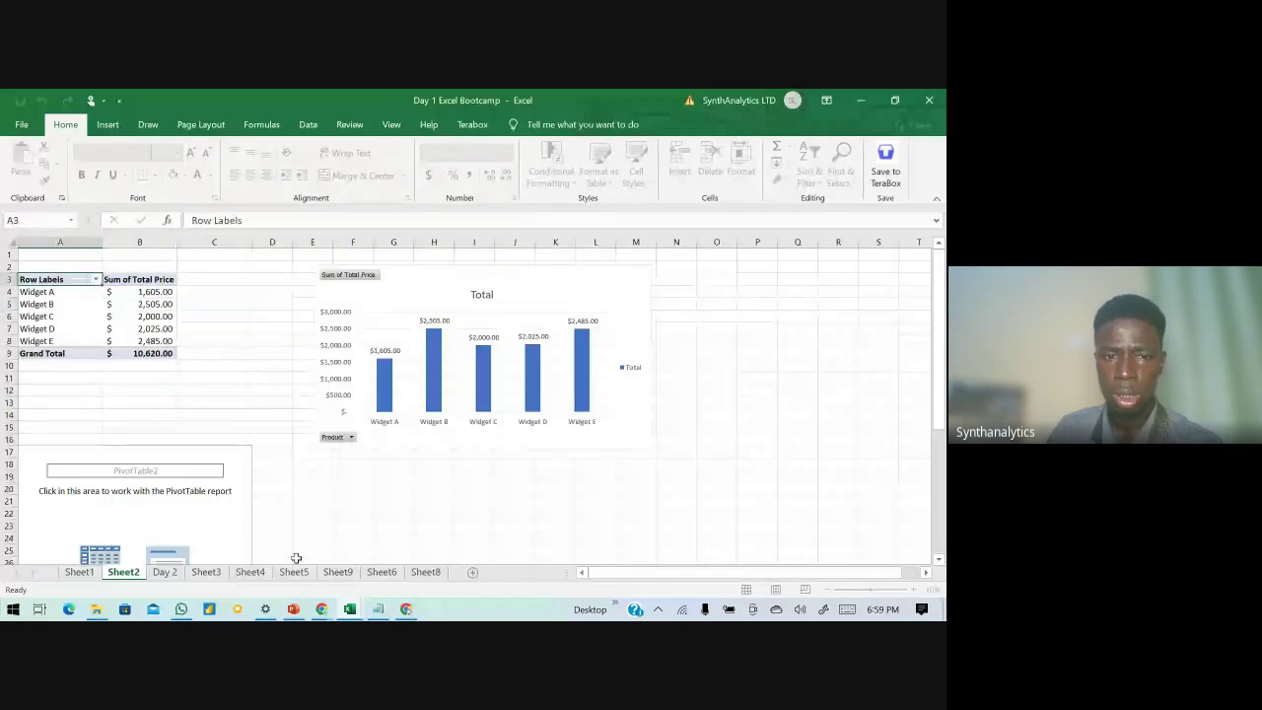
- Look through the available commands on Sheet9 for a way to bring up its empty PivotTable's field list
left_click(337, 572)
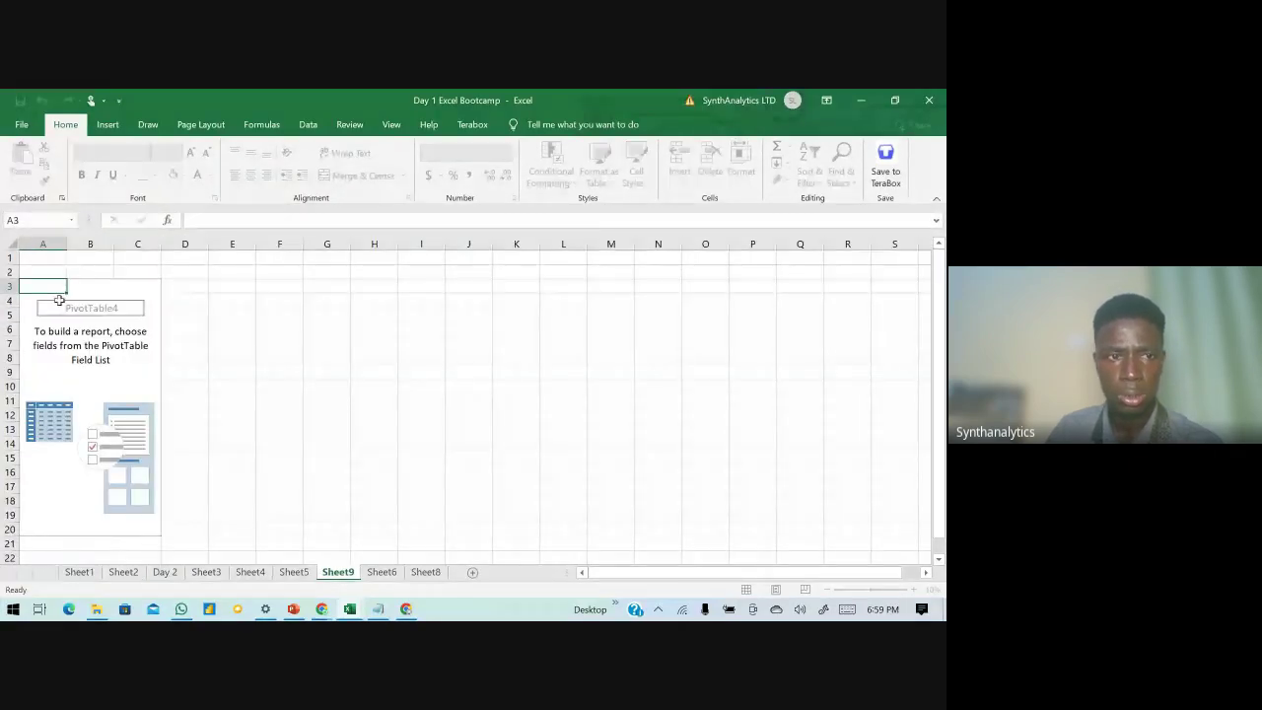
left_click(393, 125)
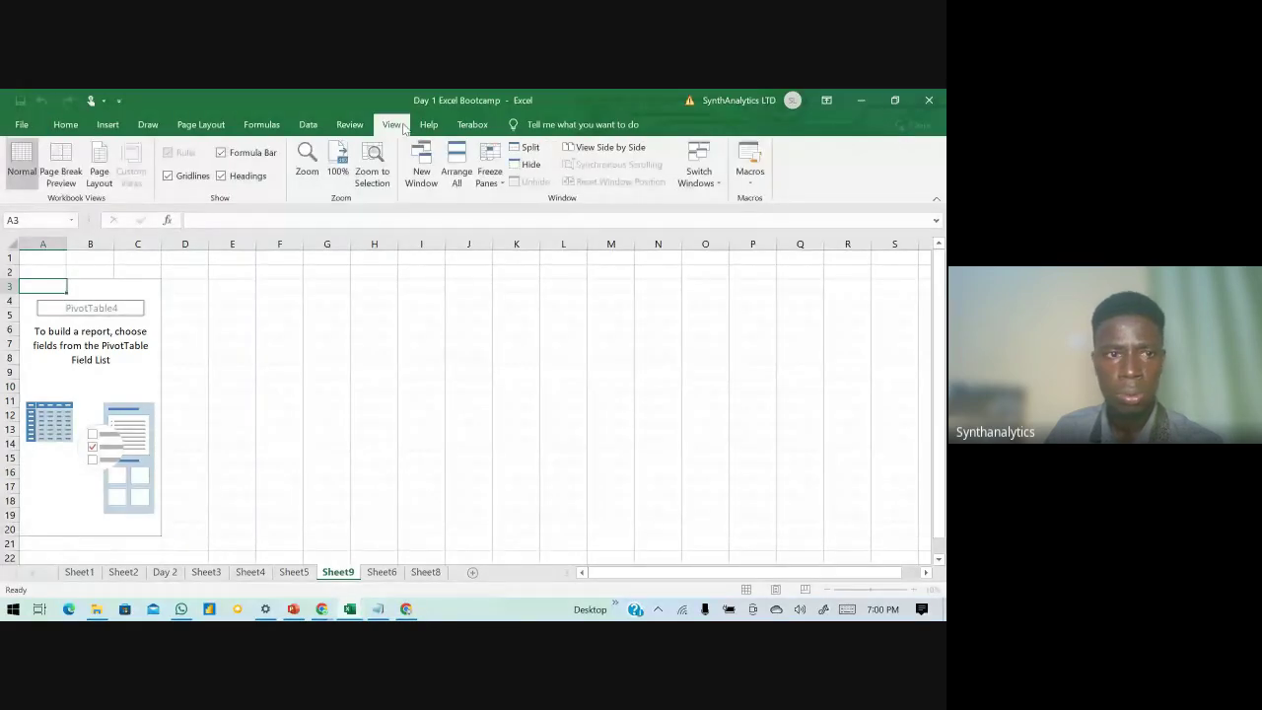
left_click(353, 124)
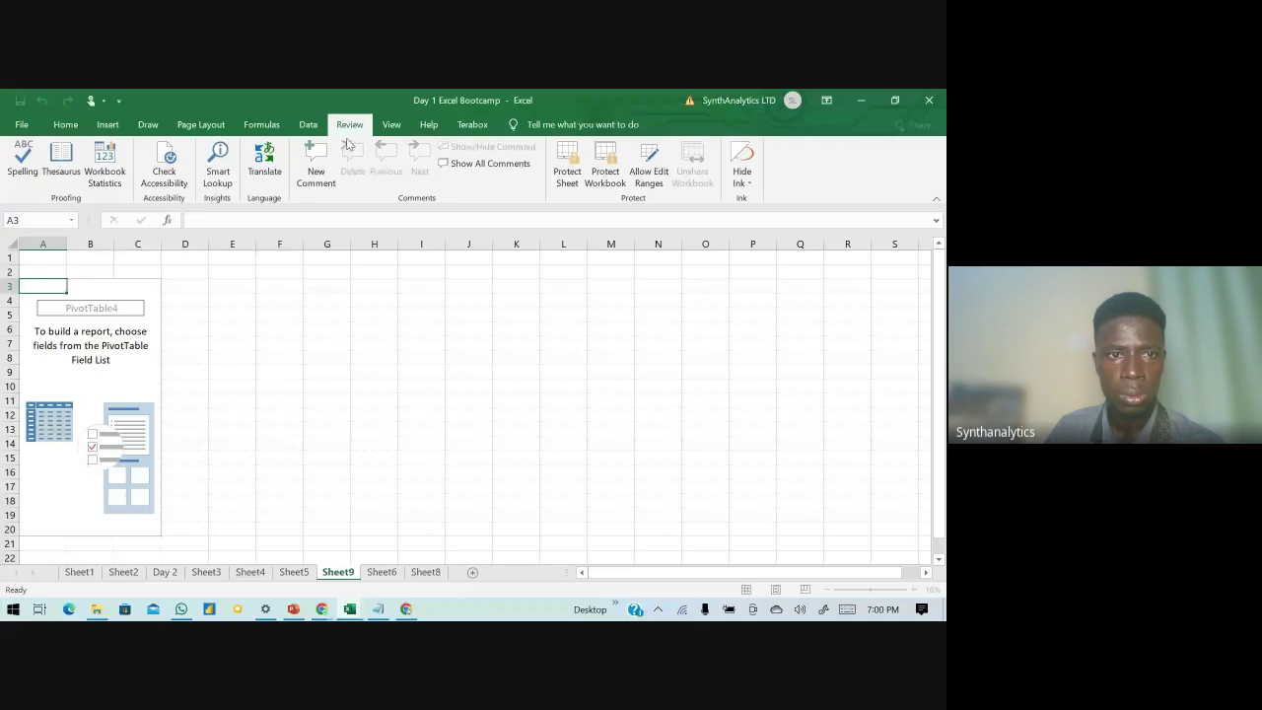
left_click(307, 124)
left_click(107, 125)
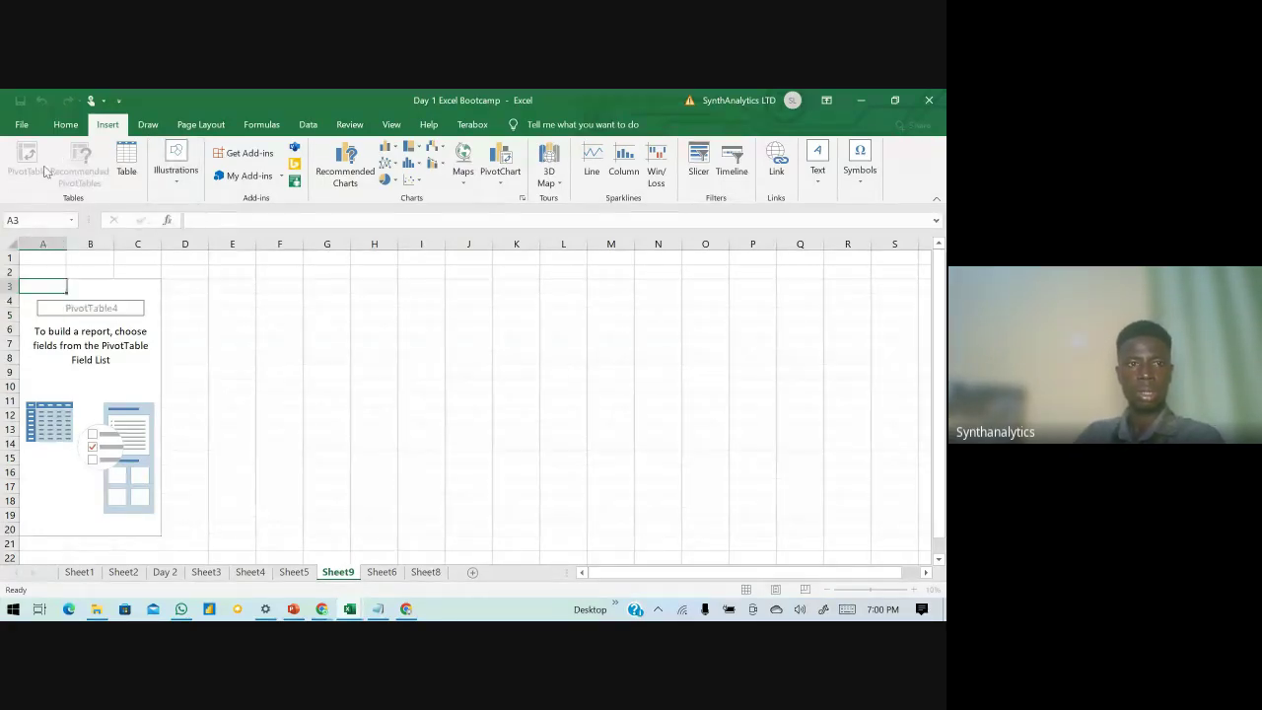
left_click(65, 125)
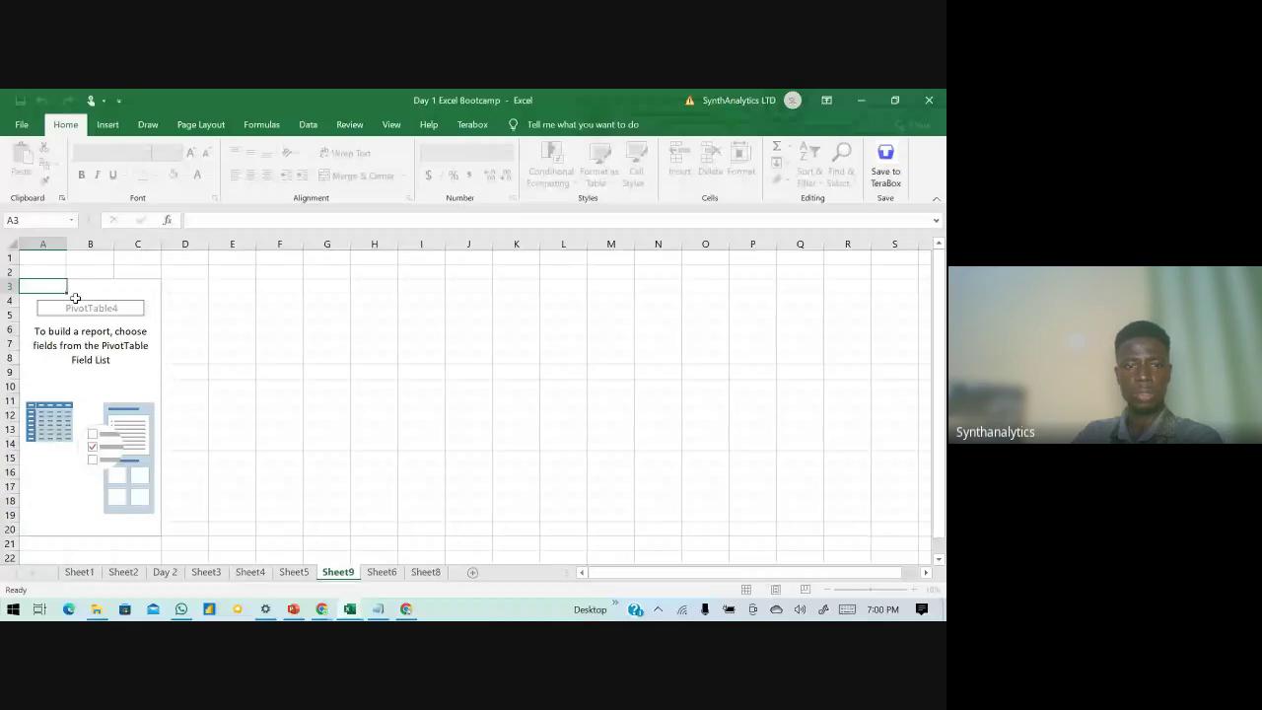
left_click(90, 300)
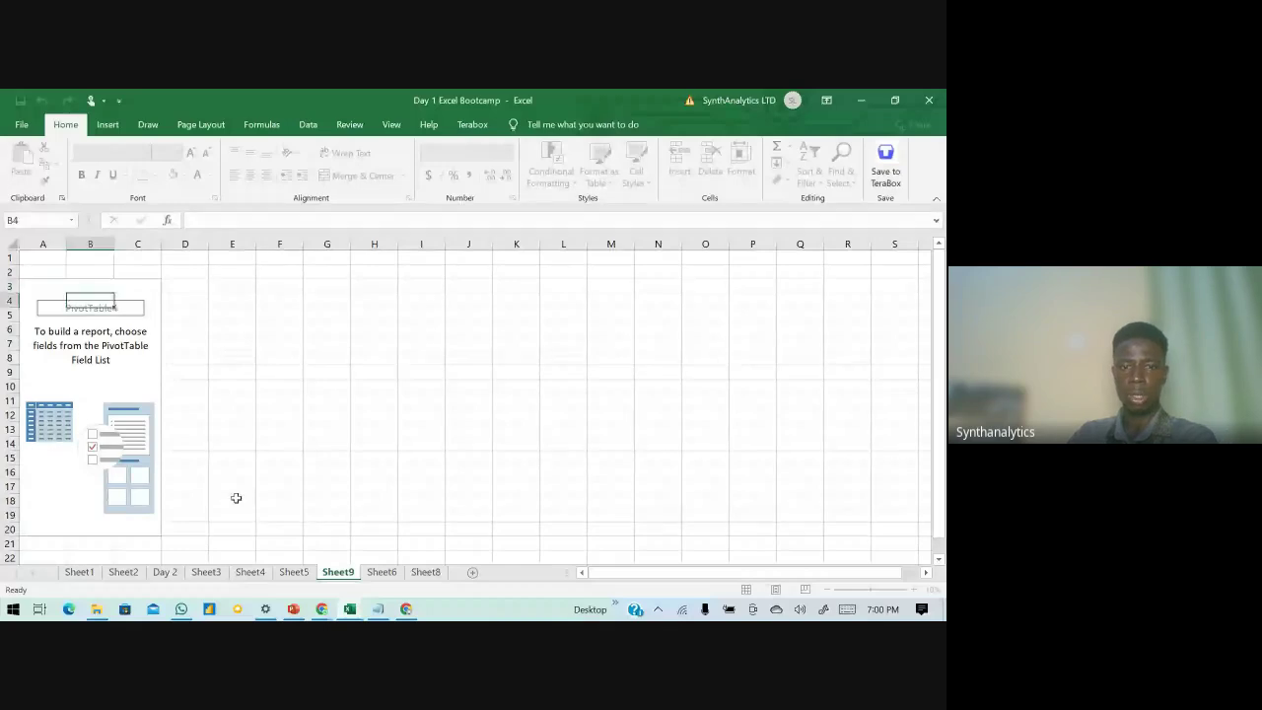
- Switch to the amazon workbook and insert a PivotTable from Table1 in a new worksheet
left_click(349, 609)
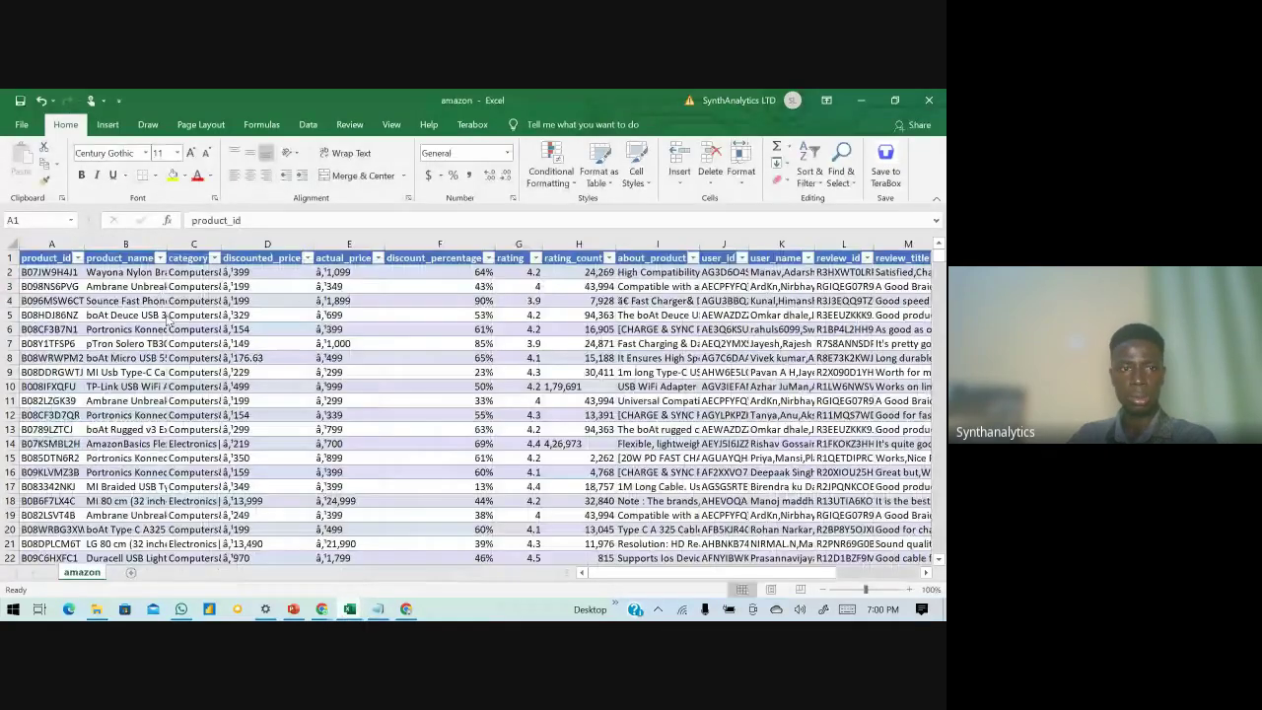
left_click(48, 271)
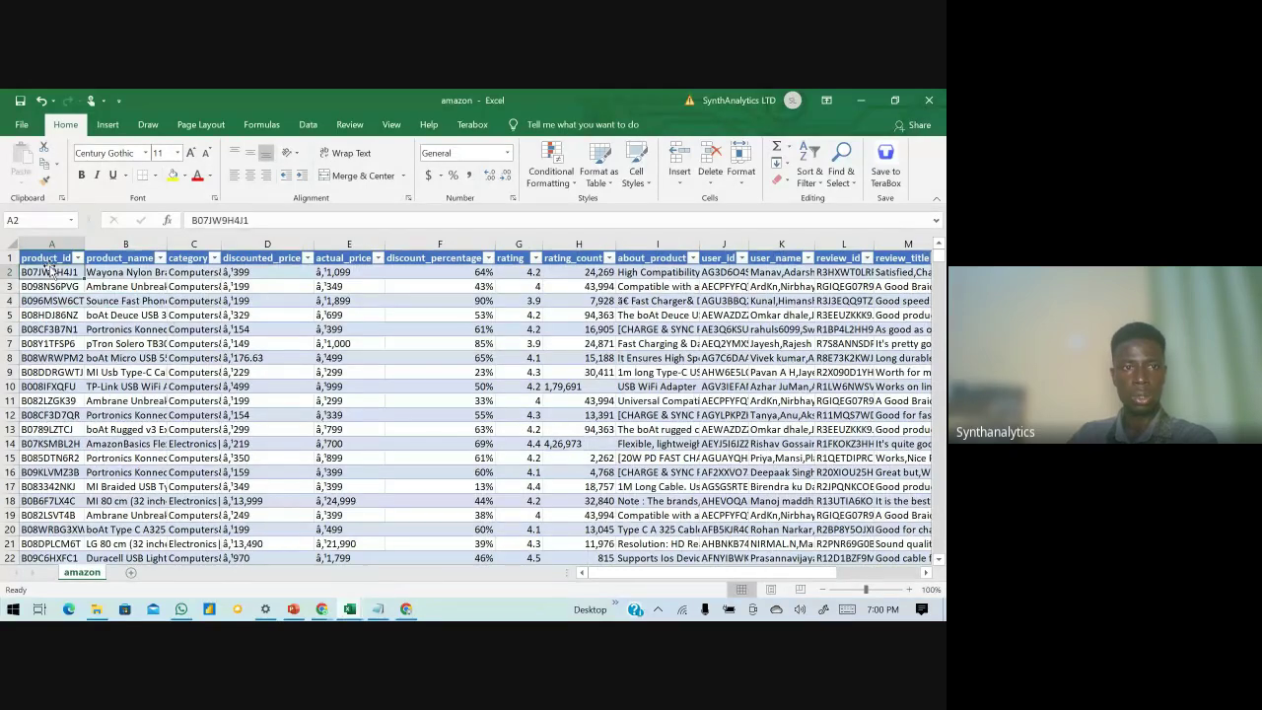
left_click(48, 261)
left_click(107, 124)
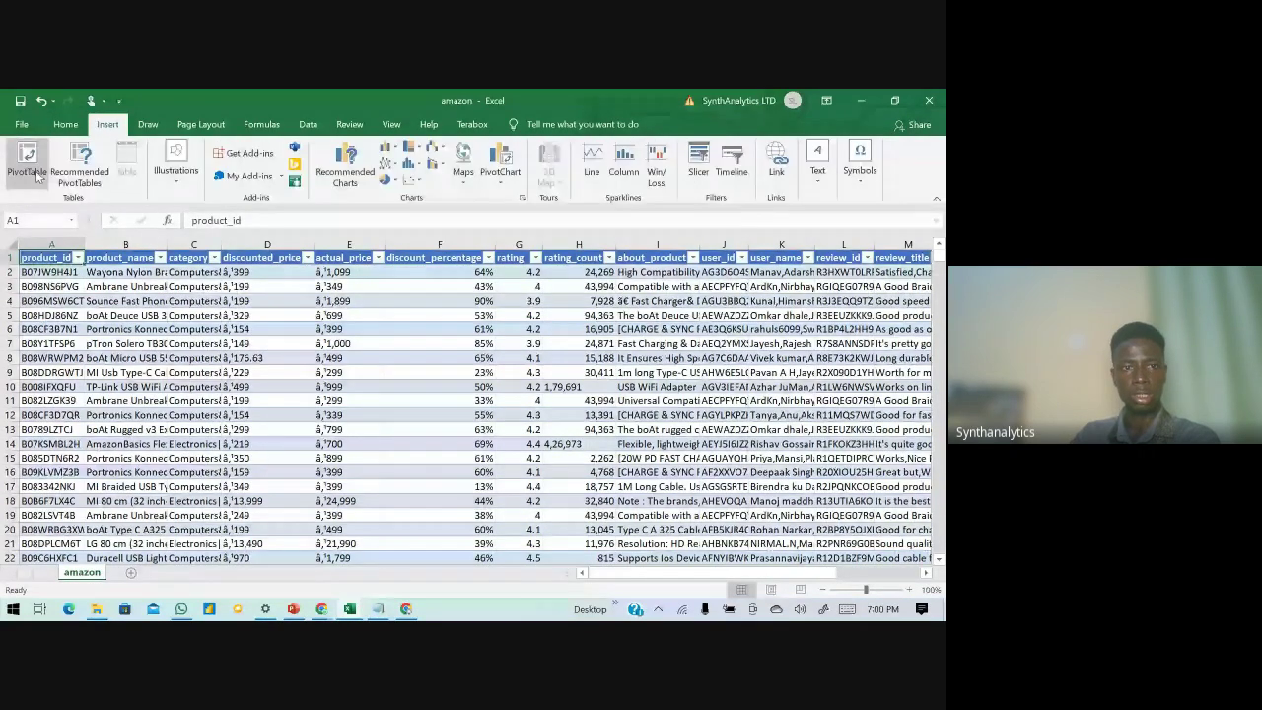
left_click(27, 159)
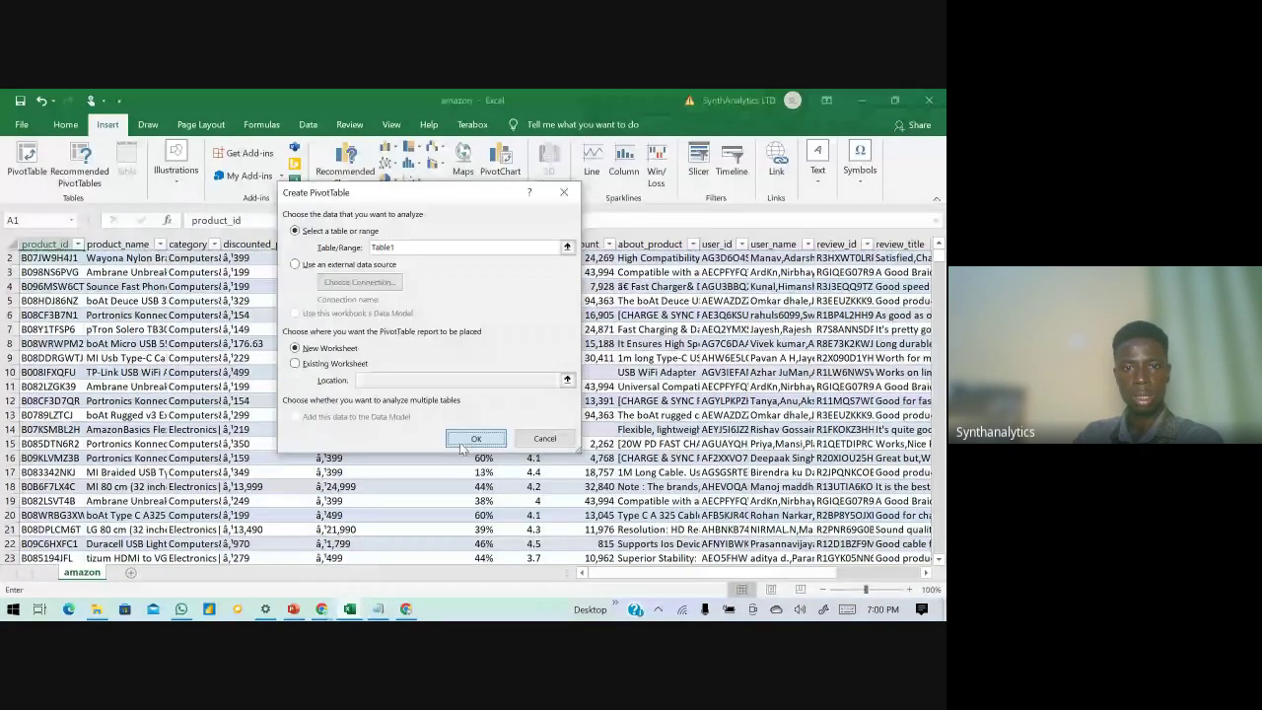
left_click(462, 443)
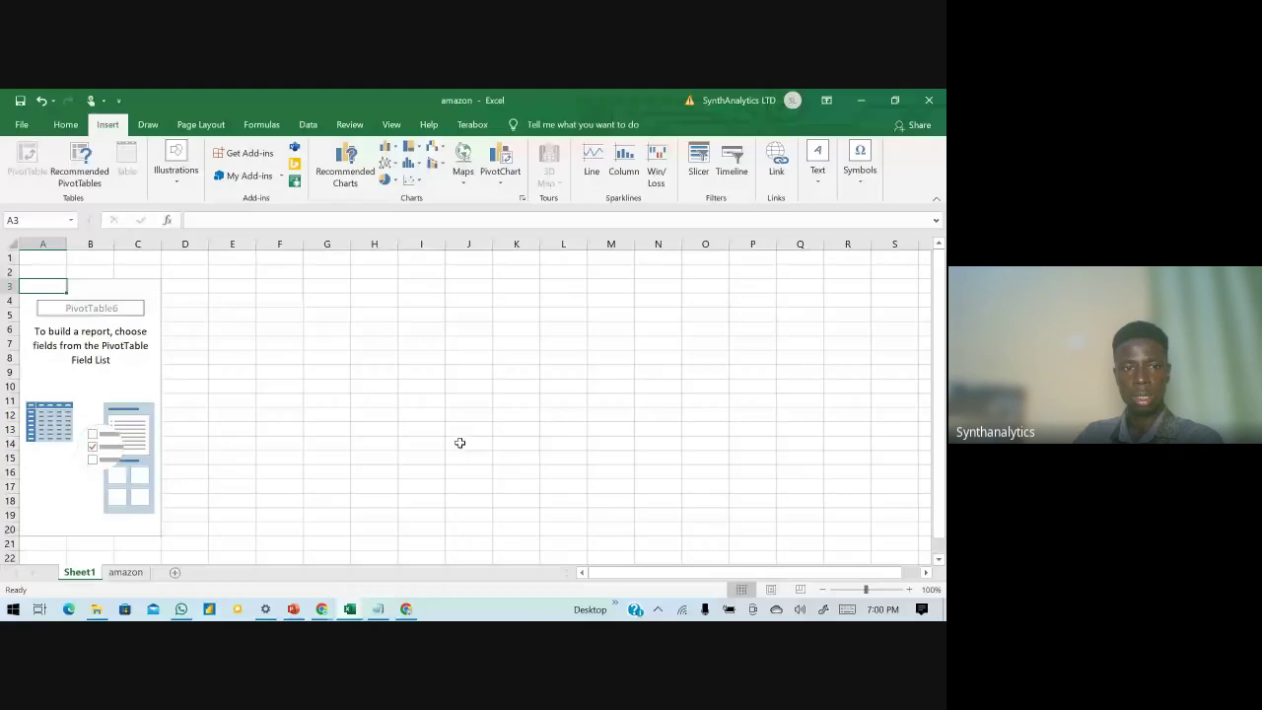
- Try to bring up the field list for the amazon PivotTable and return to the Day 1 Excel Bootcamp workbook
left_click(136, 371)
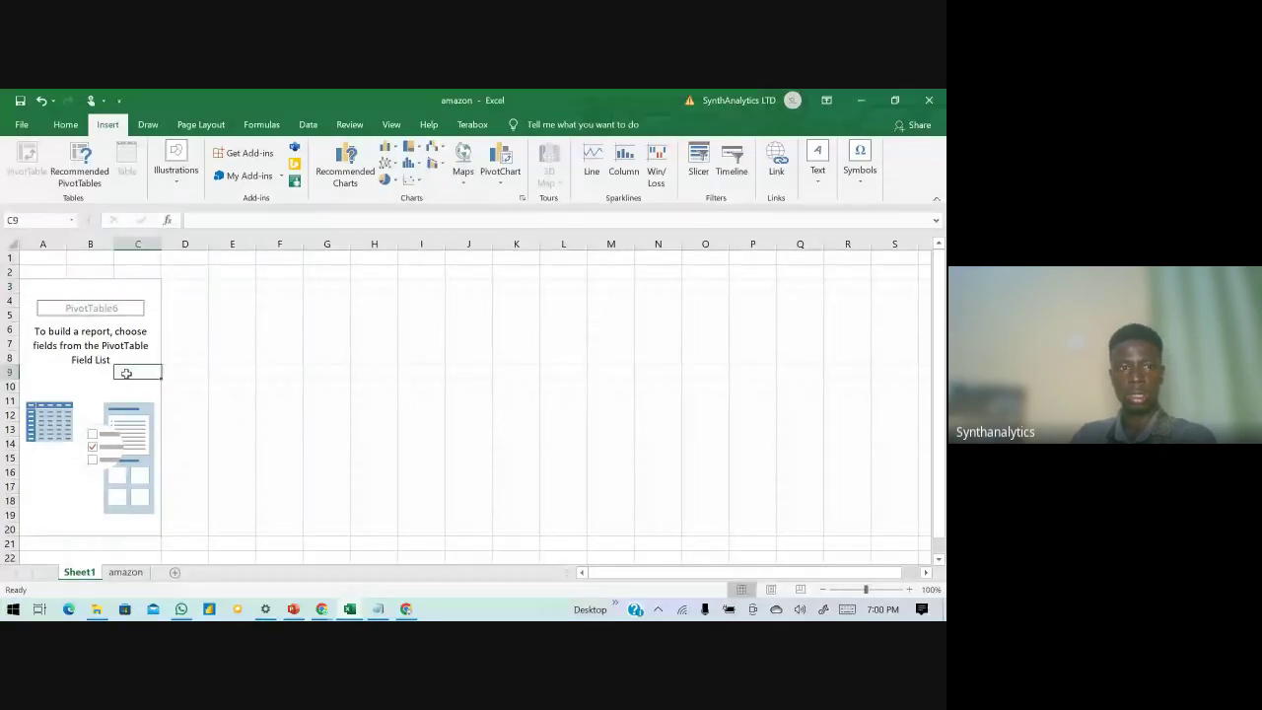
left_click(62, 299)
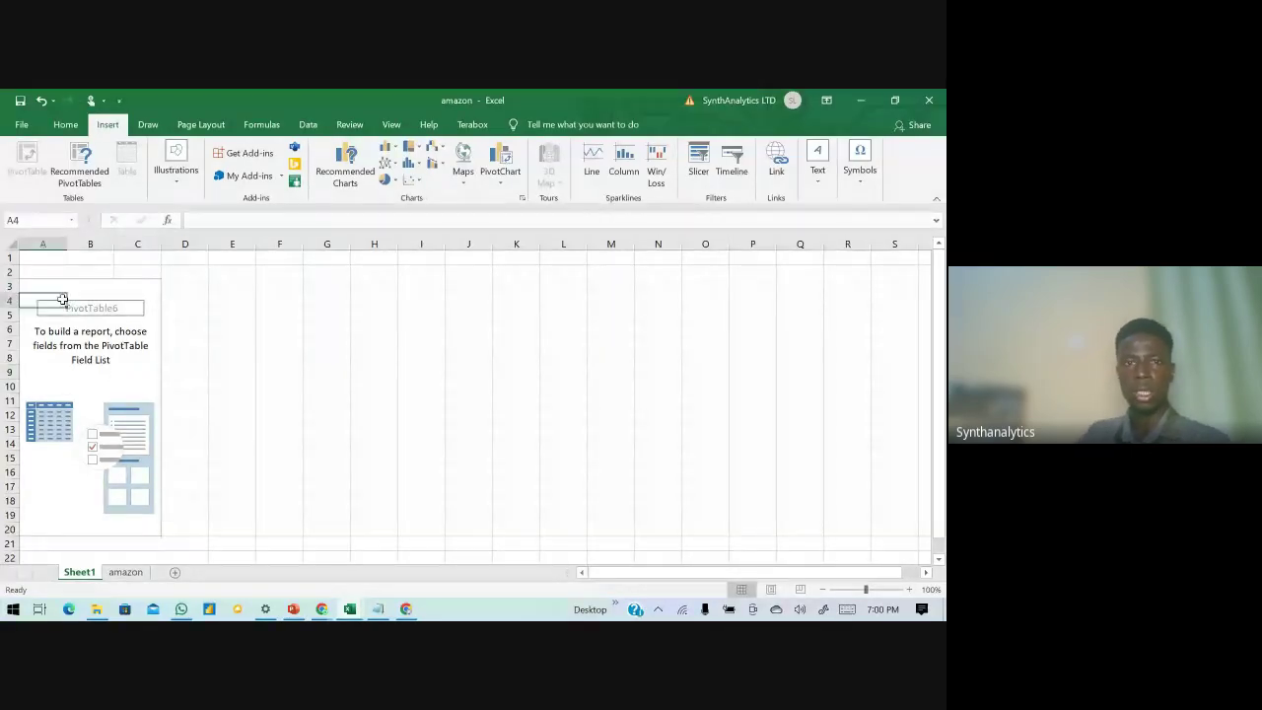
left_click(861, 96)
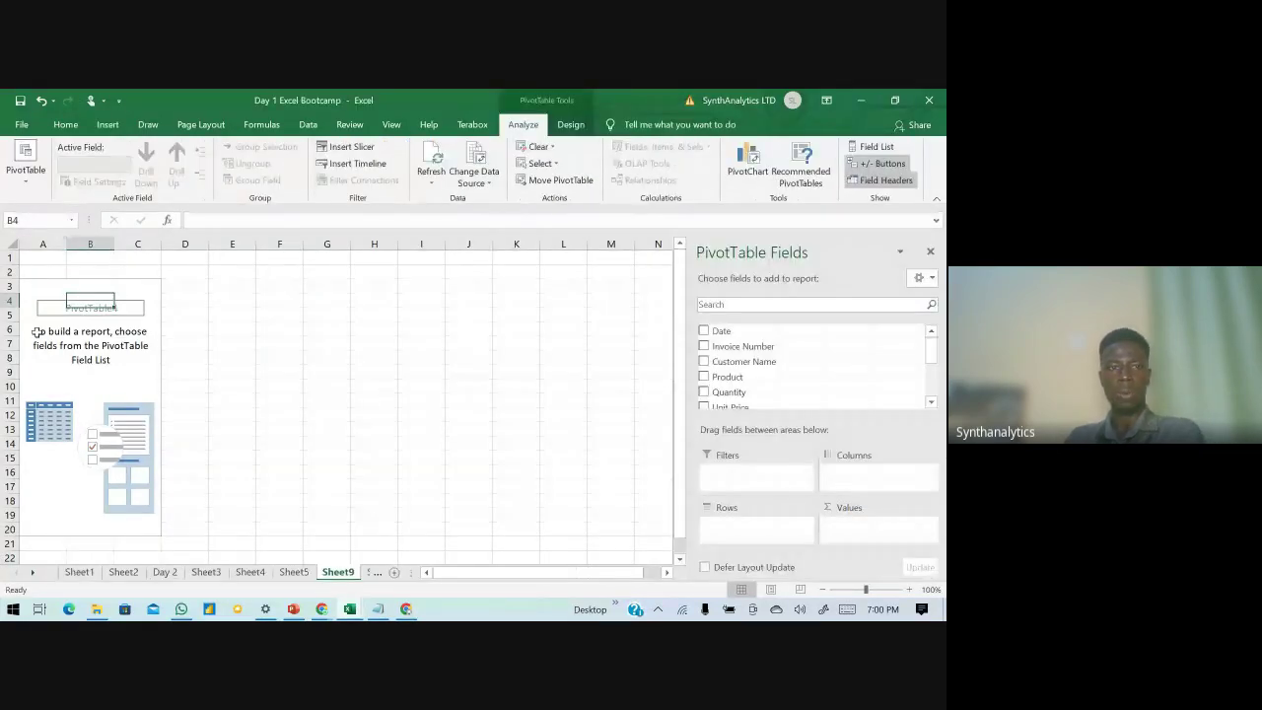
- Add the Product field to the rows of the empty PivotTable on Sheet6
key("Left")
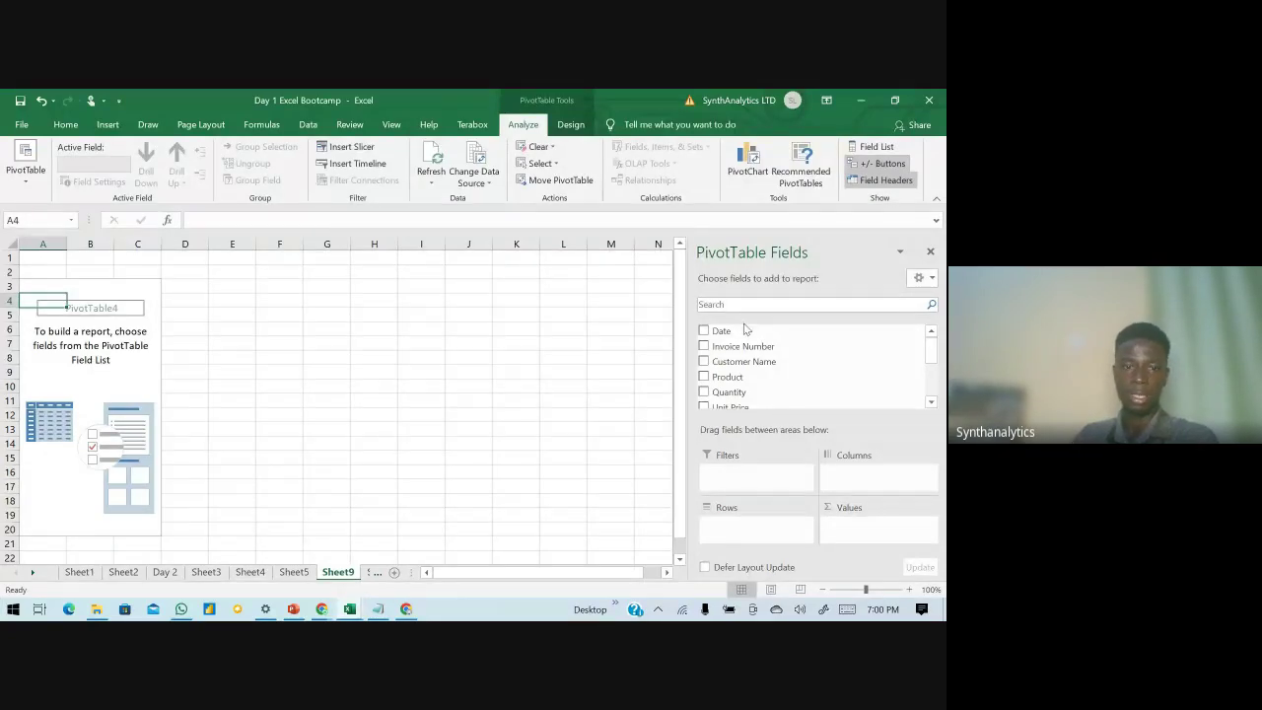
key("ctrl+Page_Down")
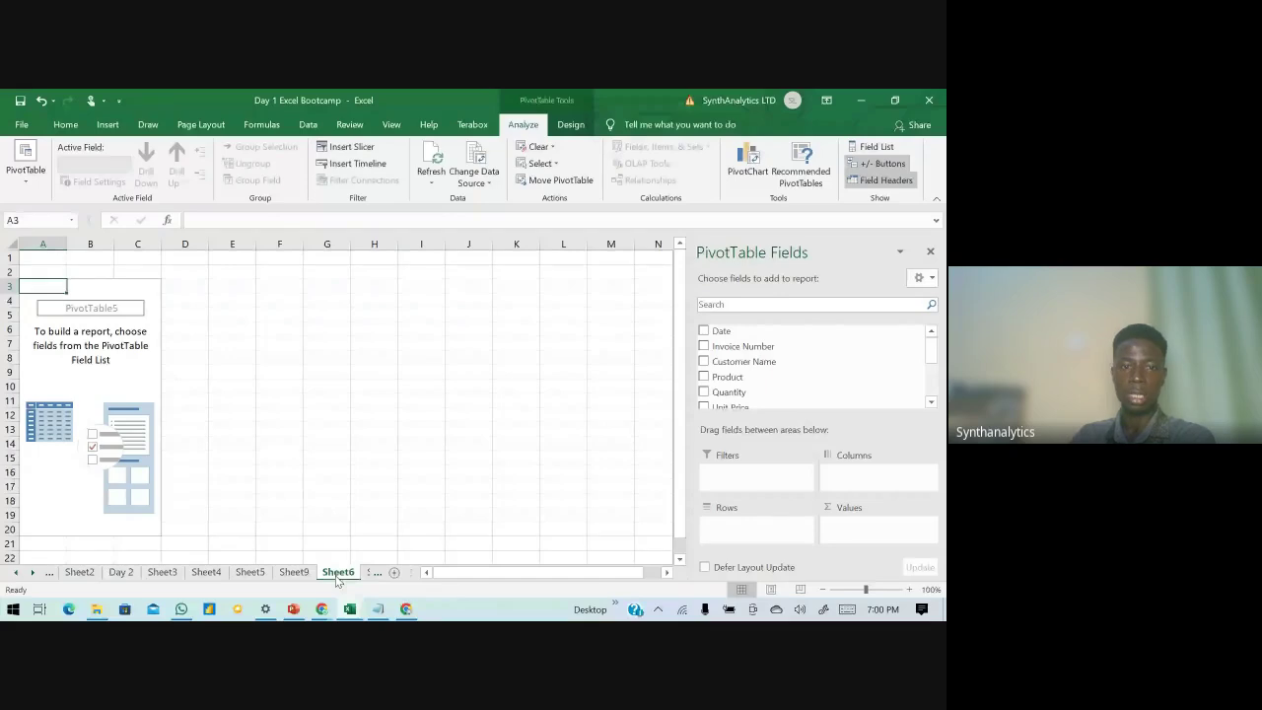
key("ctrl+Page_Down")
left_click(293, 571)
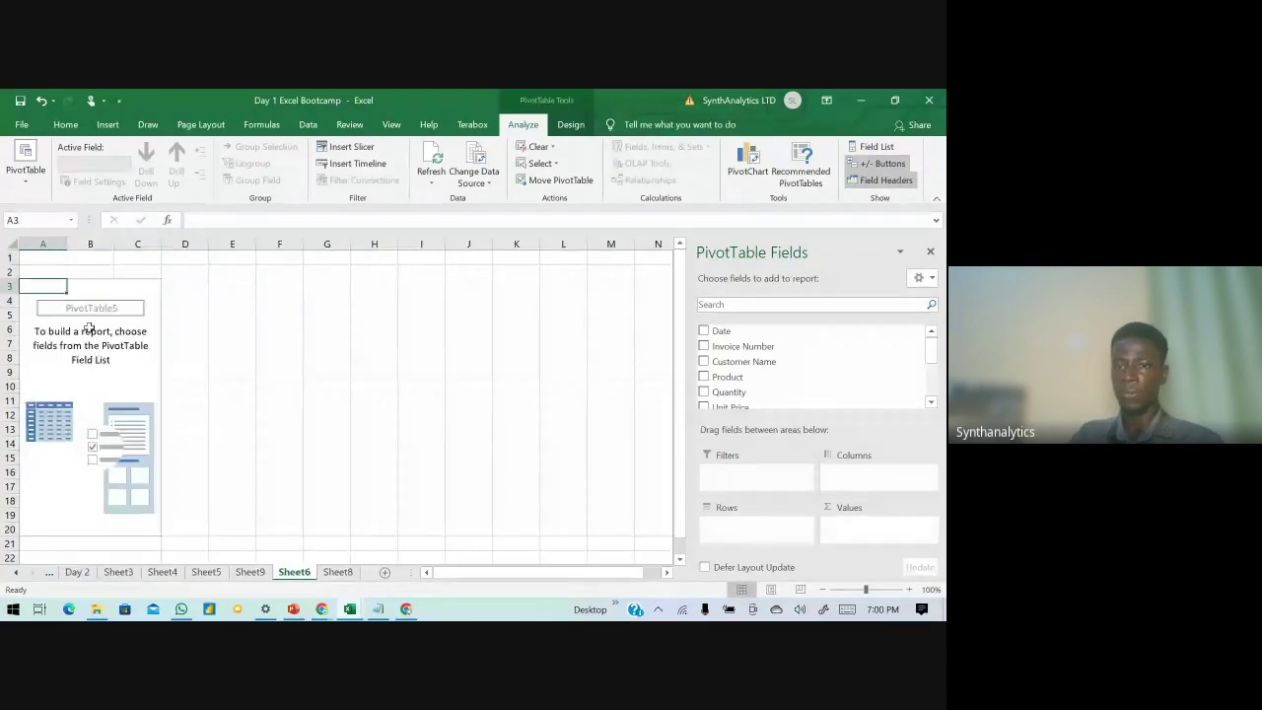
scroll(751, 362, "down", 1)
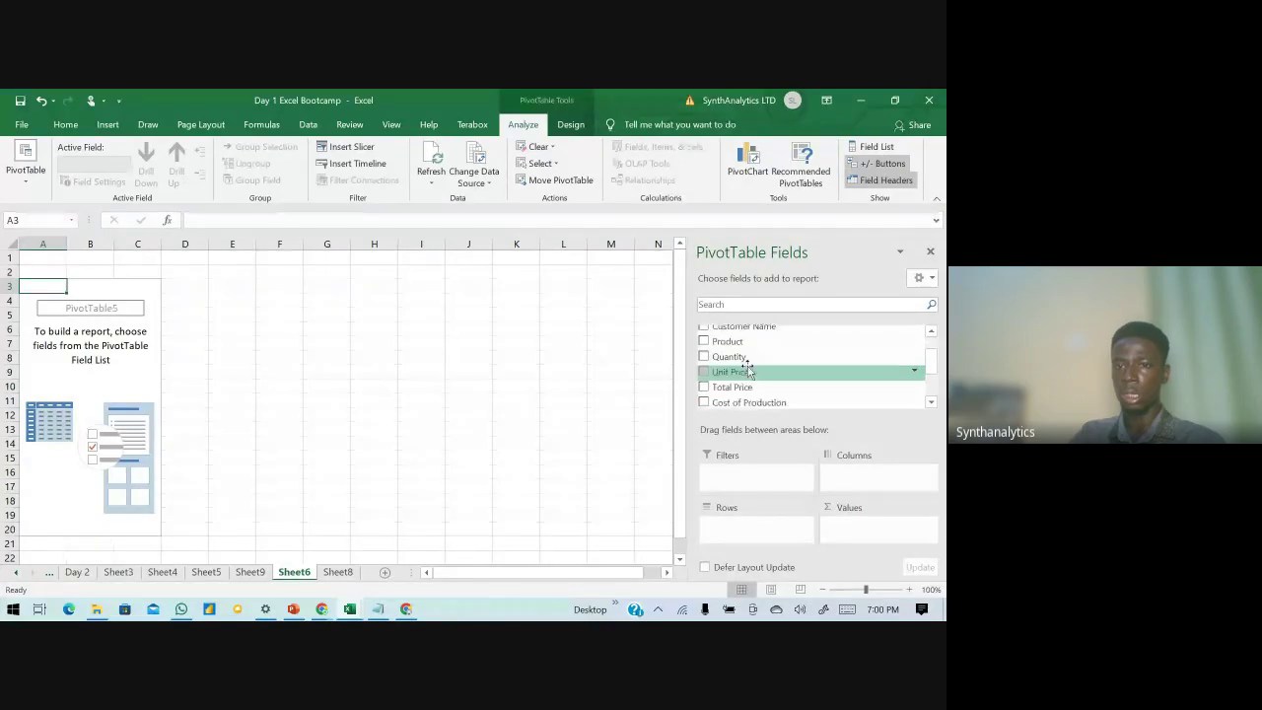
scroll(748, 369, "up", 1)
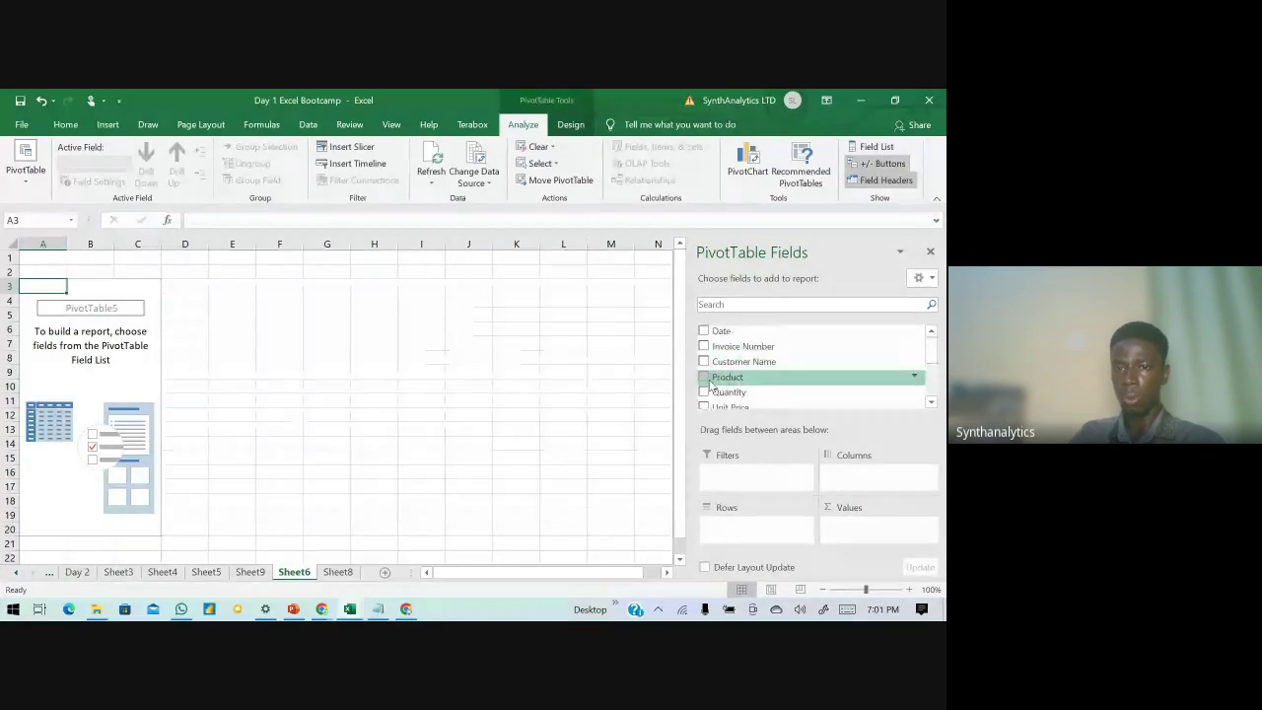
left_click(704, 378)
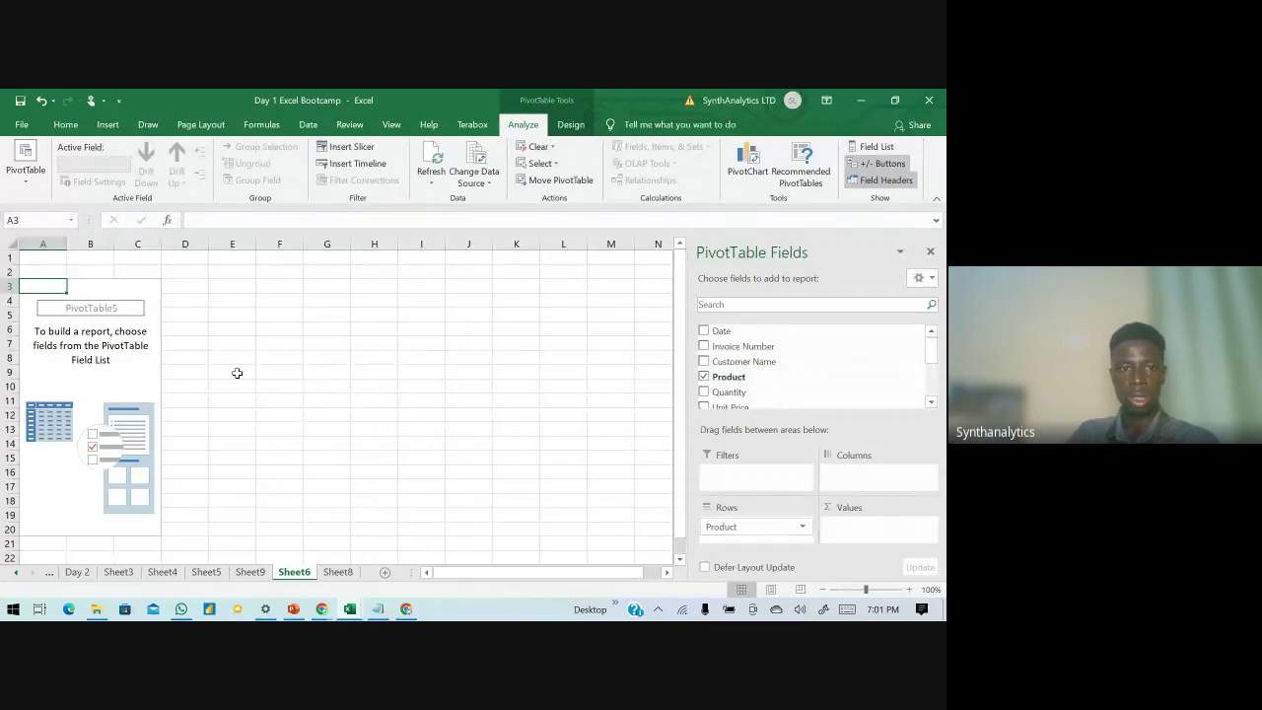
left_click(261, 344)
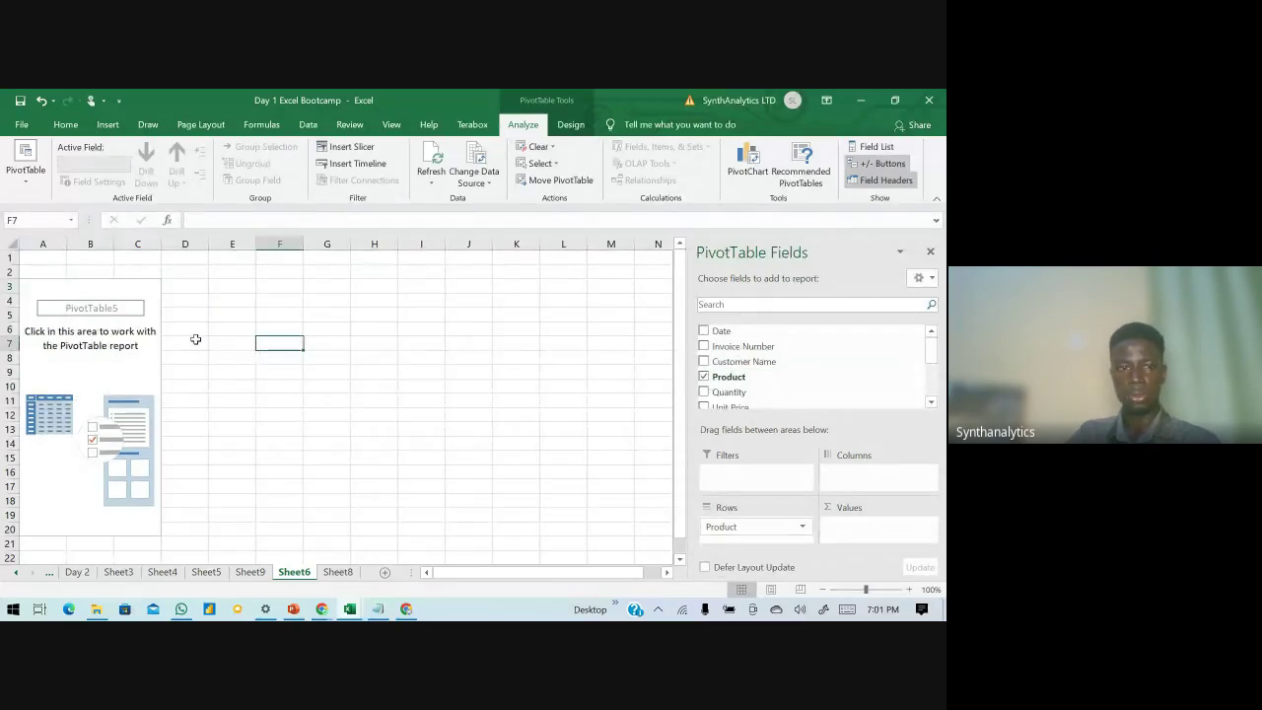
scroll(203, 360, "down", 5)
scroll(208, 375, "up", 5)
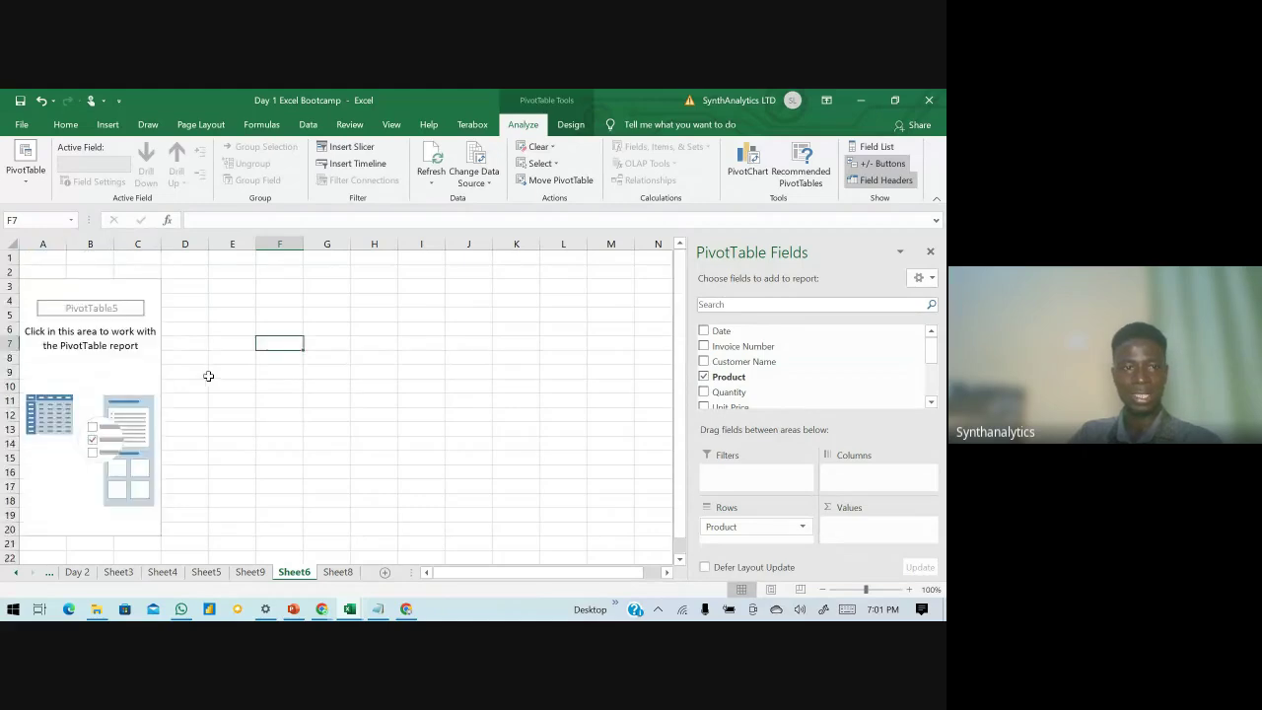
left_click(44, 304)
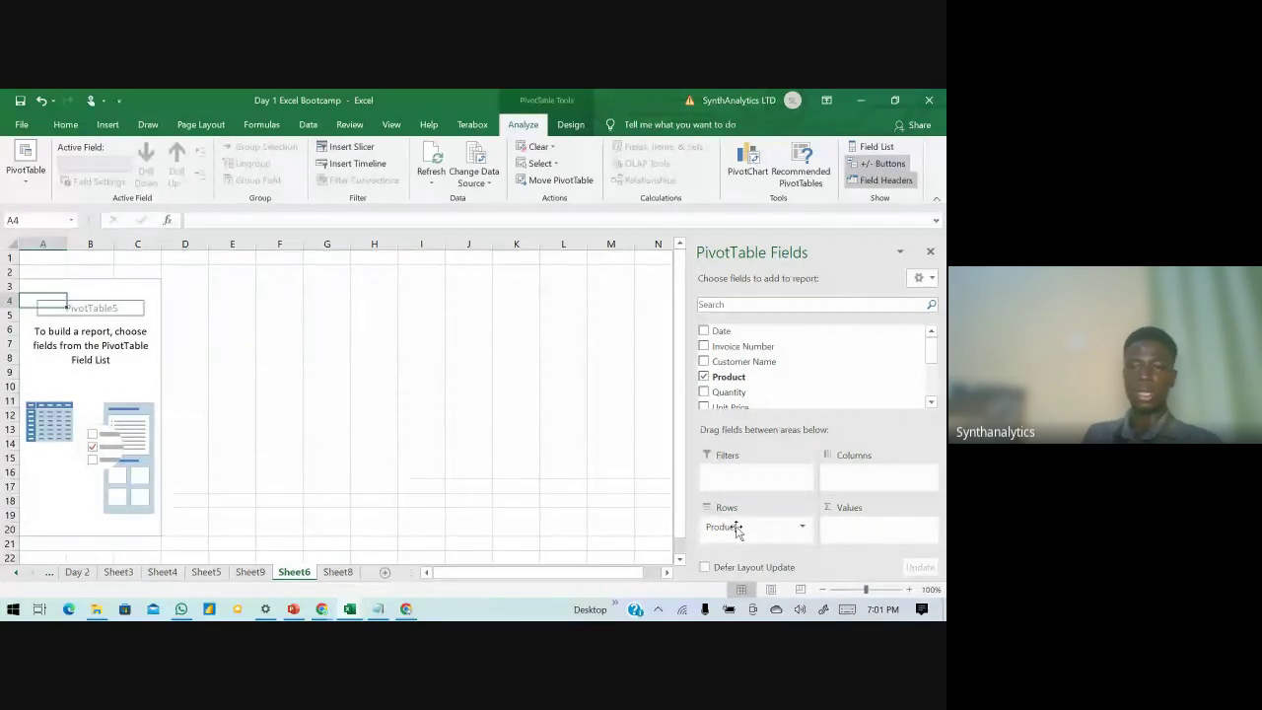
left_click_drag(735, 530, 734, 530)
left_click(563, 442)
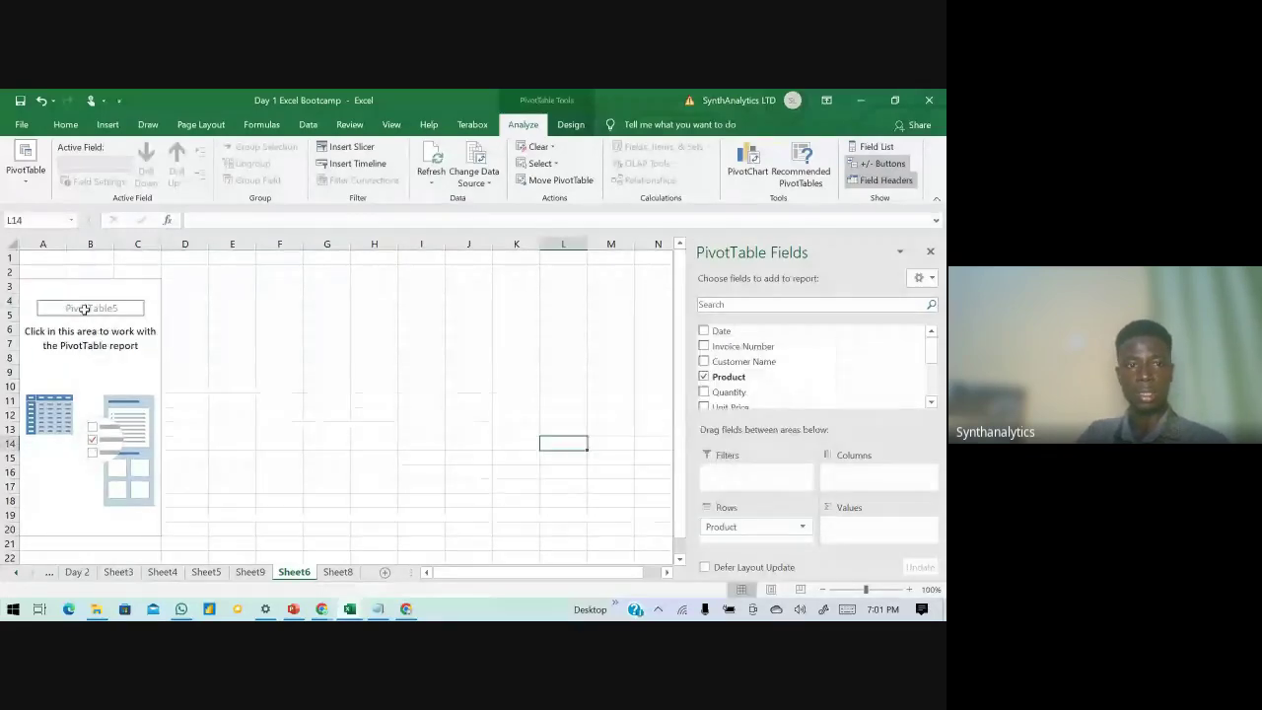
left_click(91, 302)
left_click(29, 312)
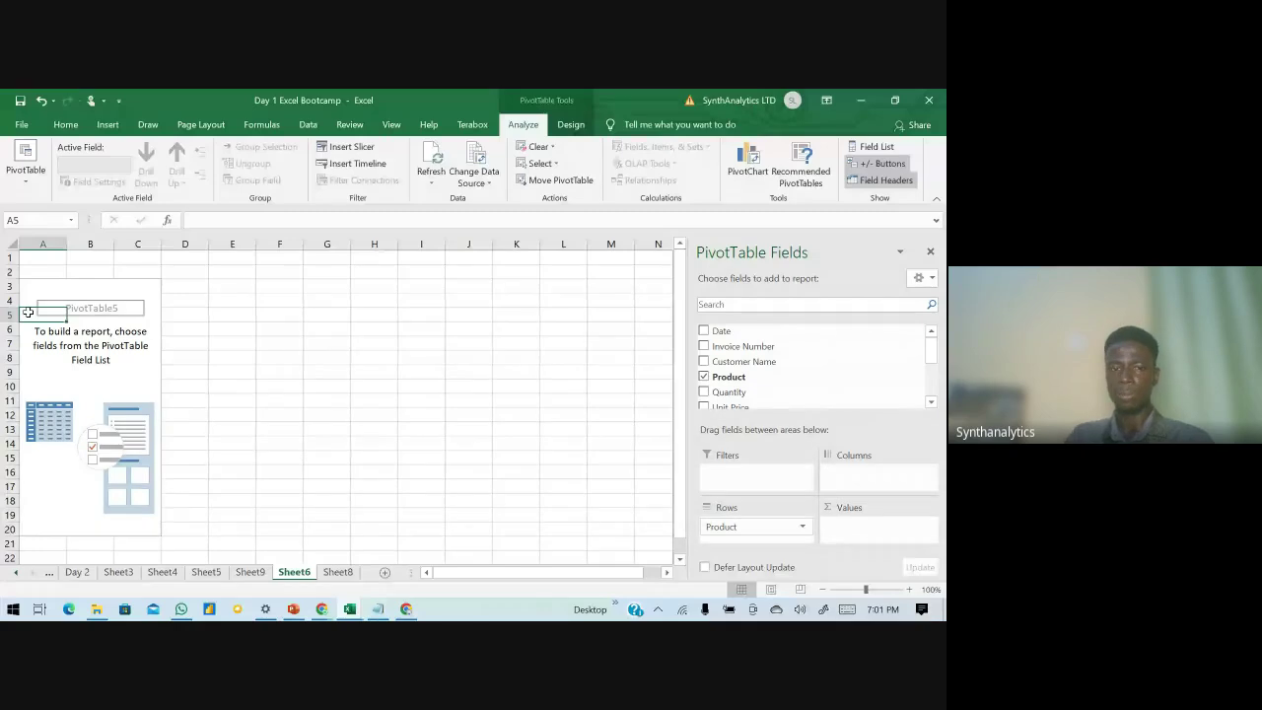
- Add the Total Price and Cost of Production fields as summed values to the PivotTable on Sheet9
left_click(249, 572)
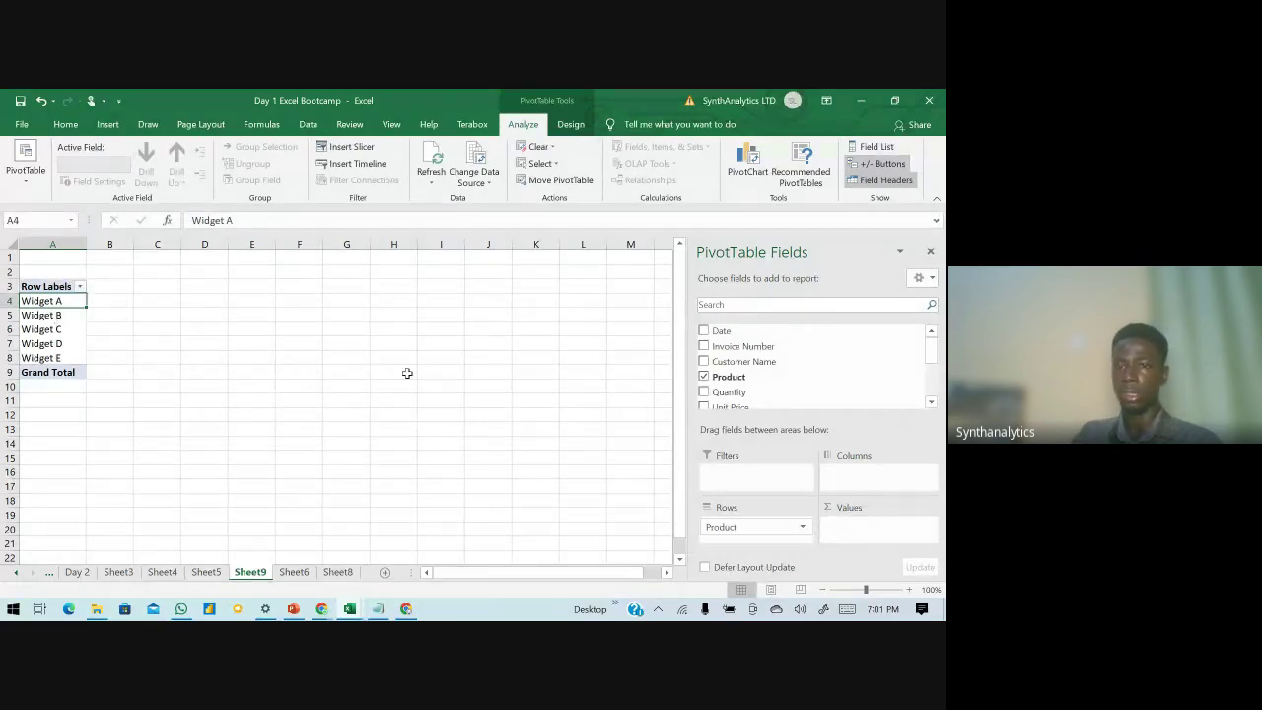
scroll(705, 367, "down", 3)
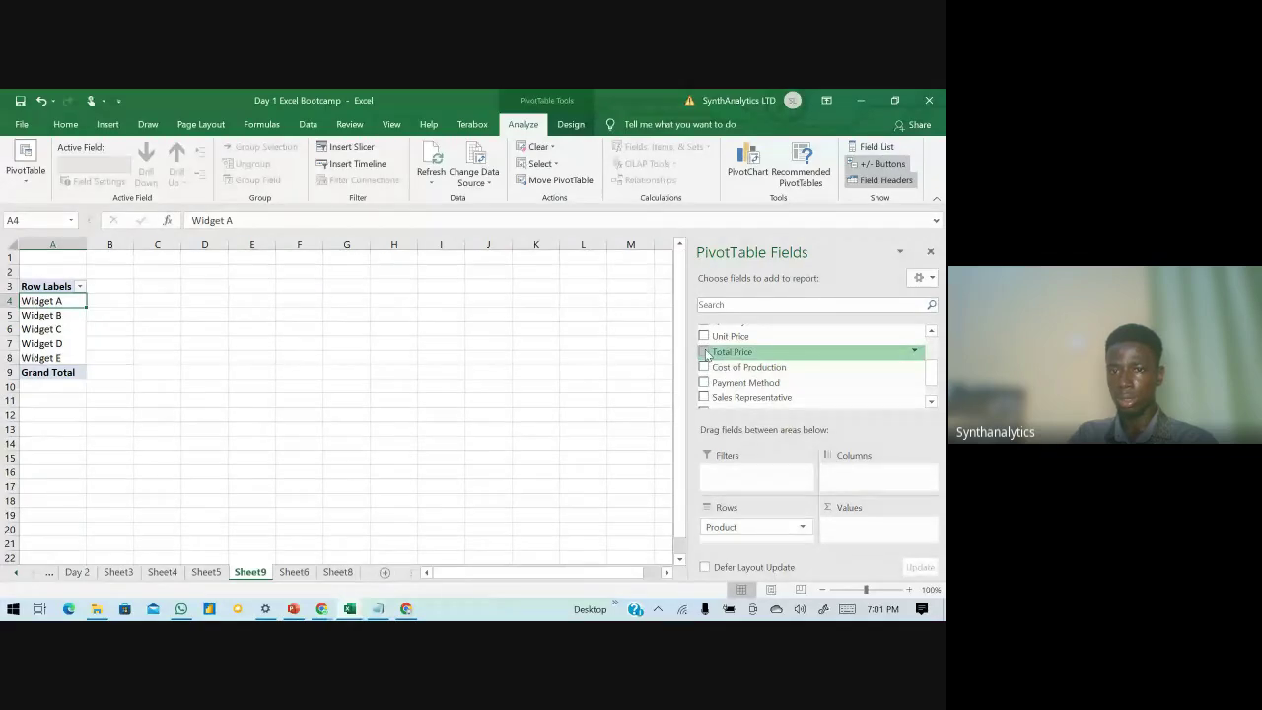
left_click(703, 351)
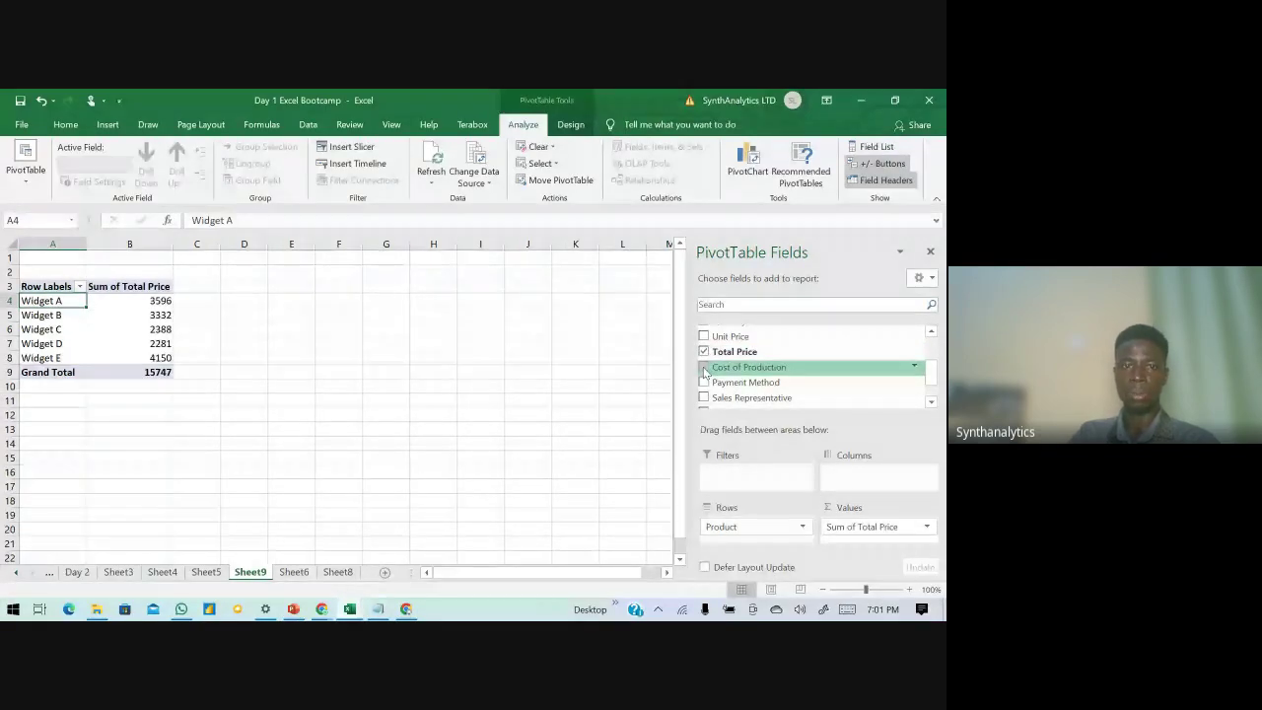
left_click(703, 367)
- Examine the Total Price and Cost of Production sums for each product in the Sheet9 PivotTable
left_click(156, 329)
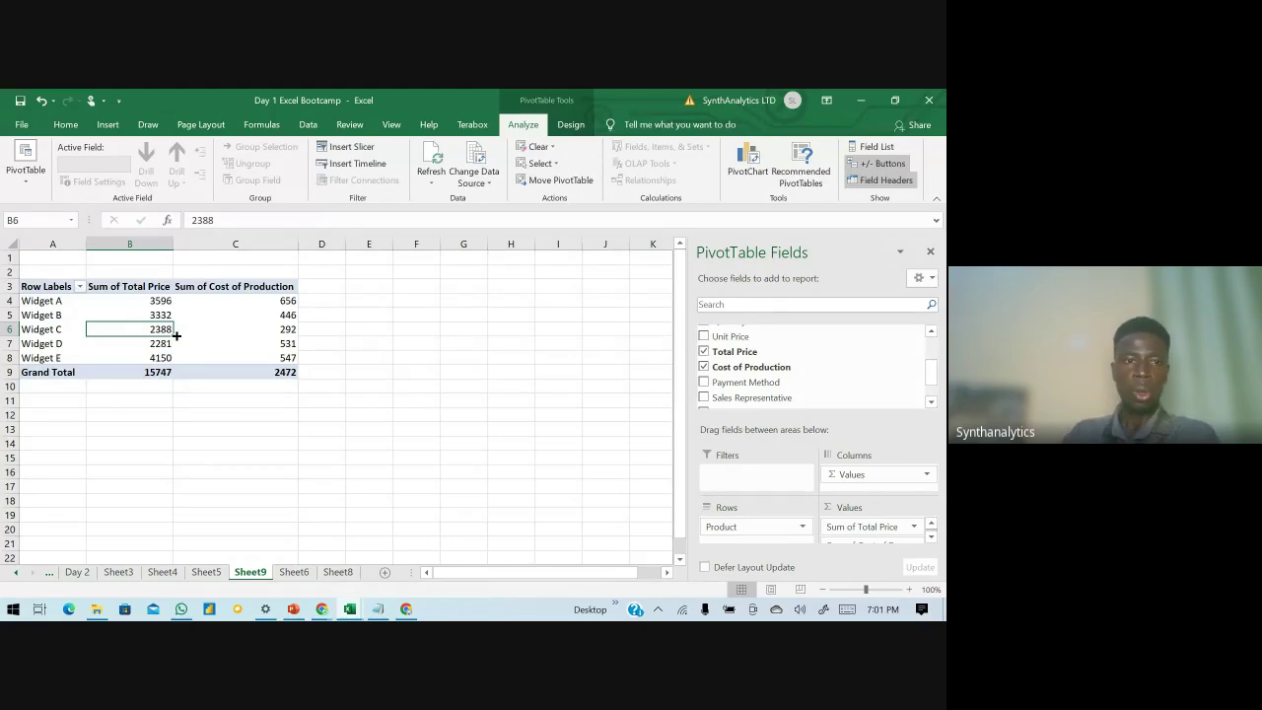
left_click(193, 287)
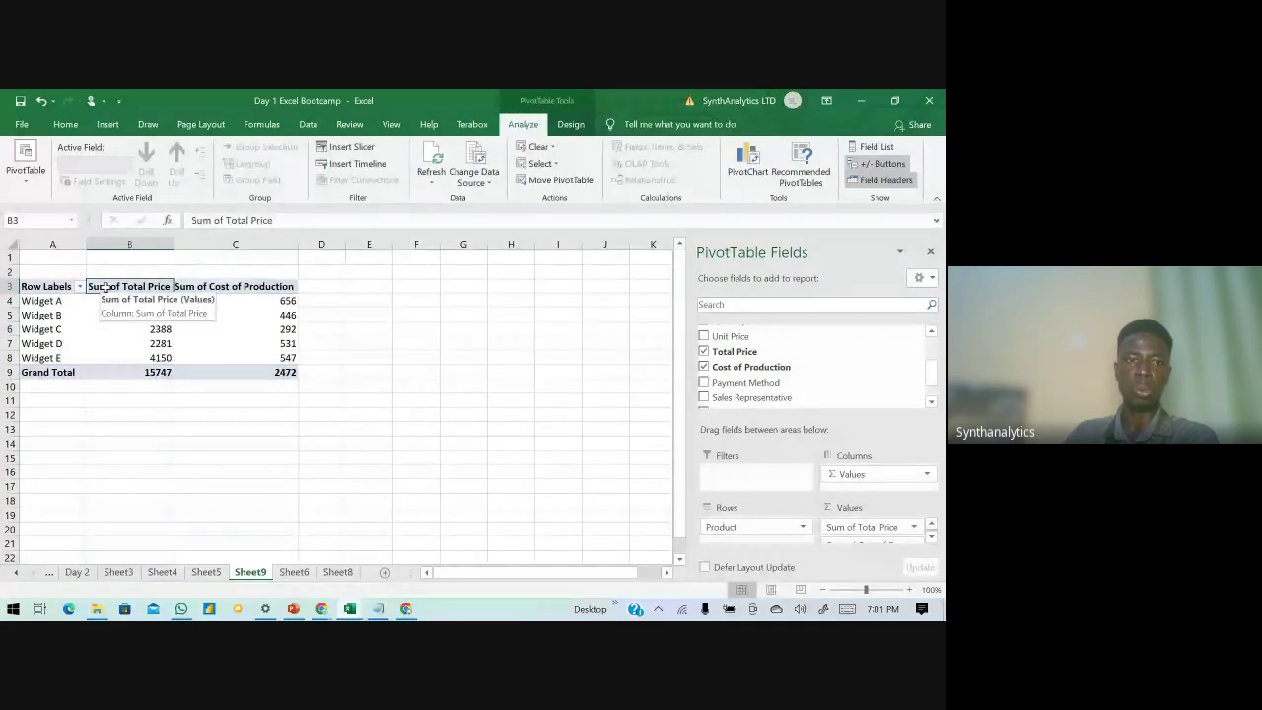
left_click(221, 313)
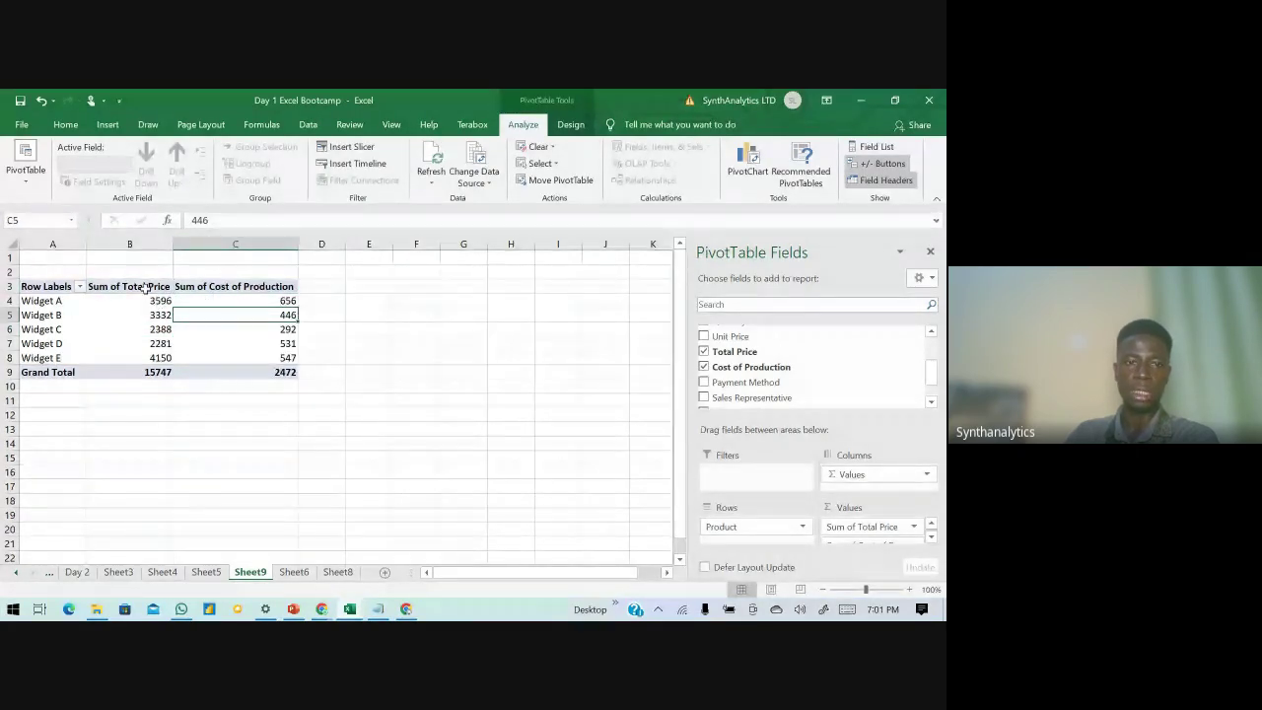
left_click_drag(145, 286, 230, 358)
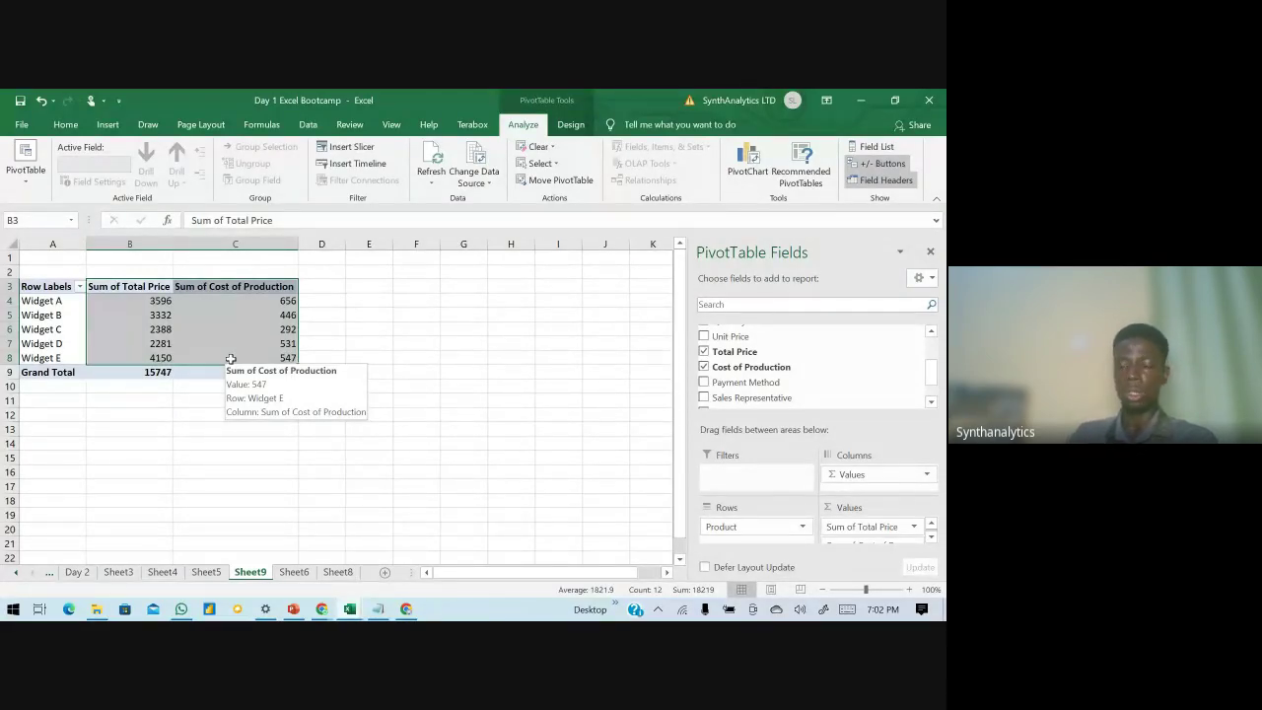
left_click(268, 301)
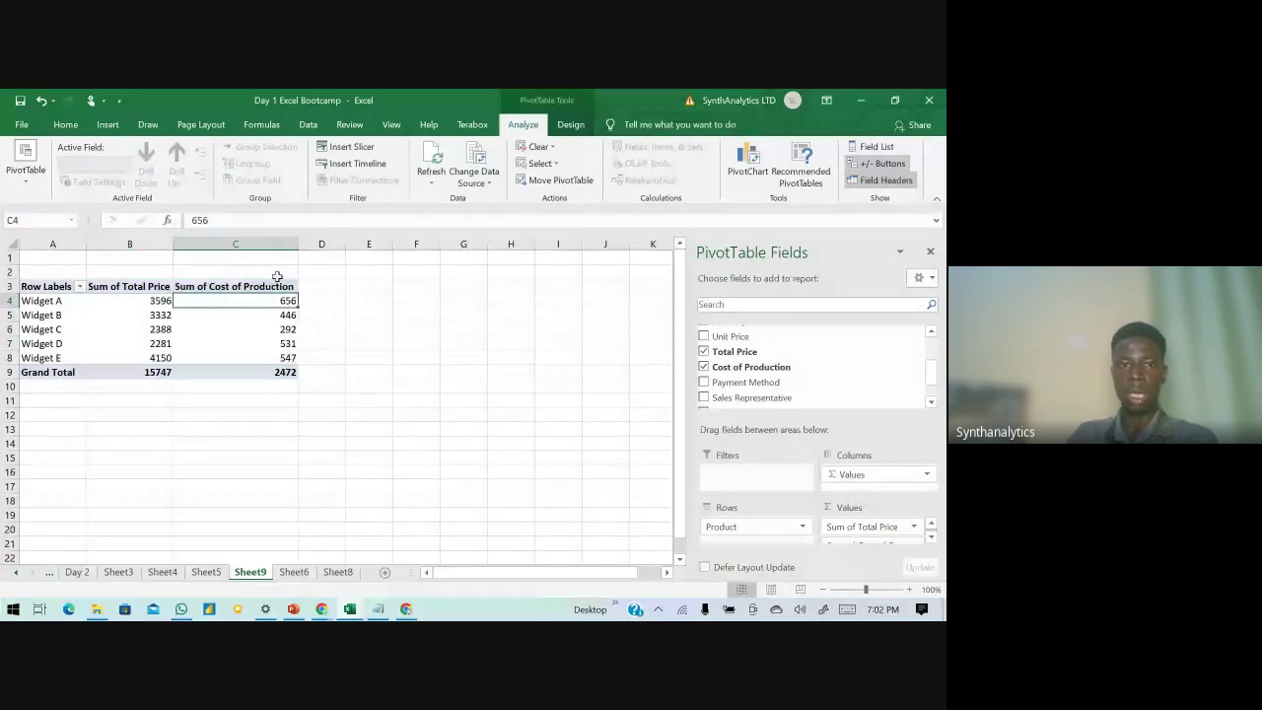
- Look through the PivotTable commands for a calculated field option with cells of the two value columns selected
left_click(571, 124)
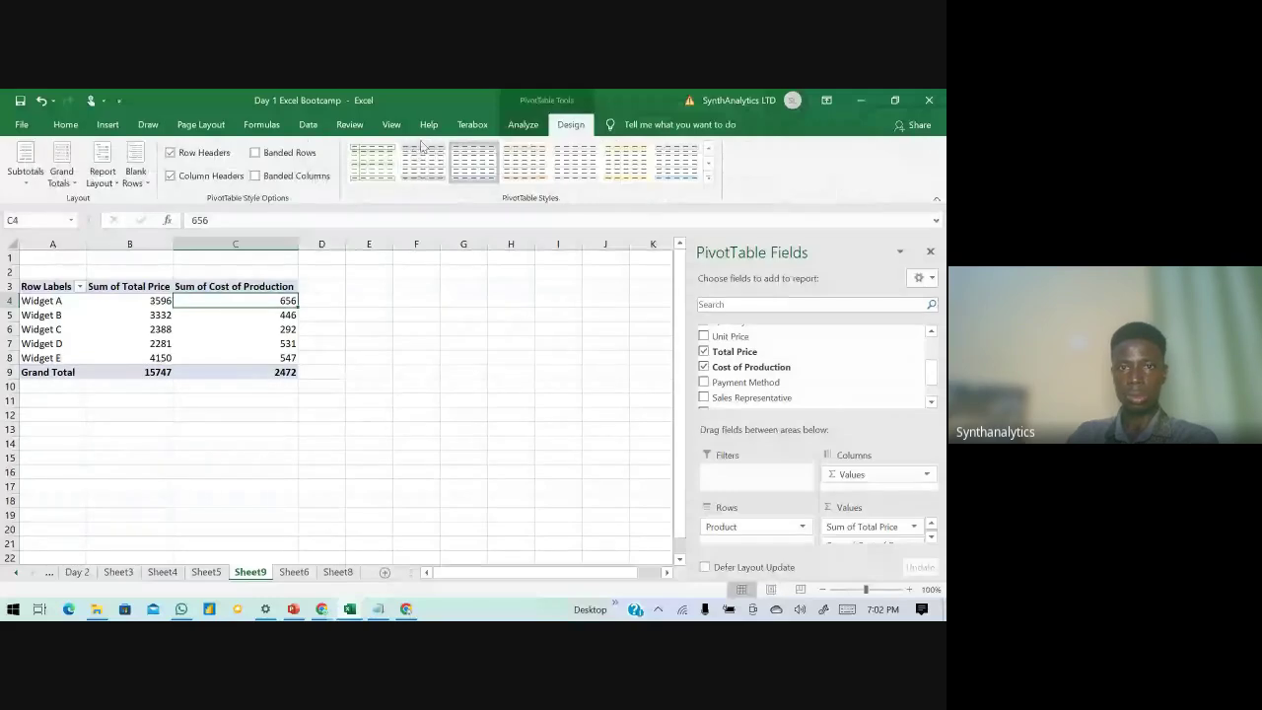
left_click(523, 124)
left_click(264, 286)
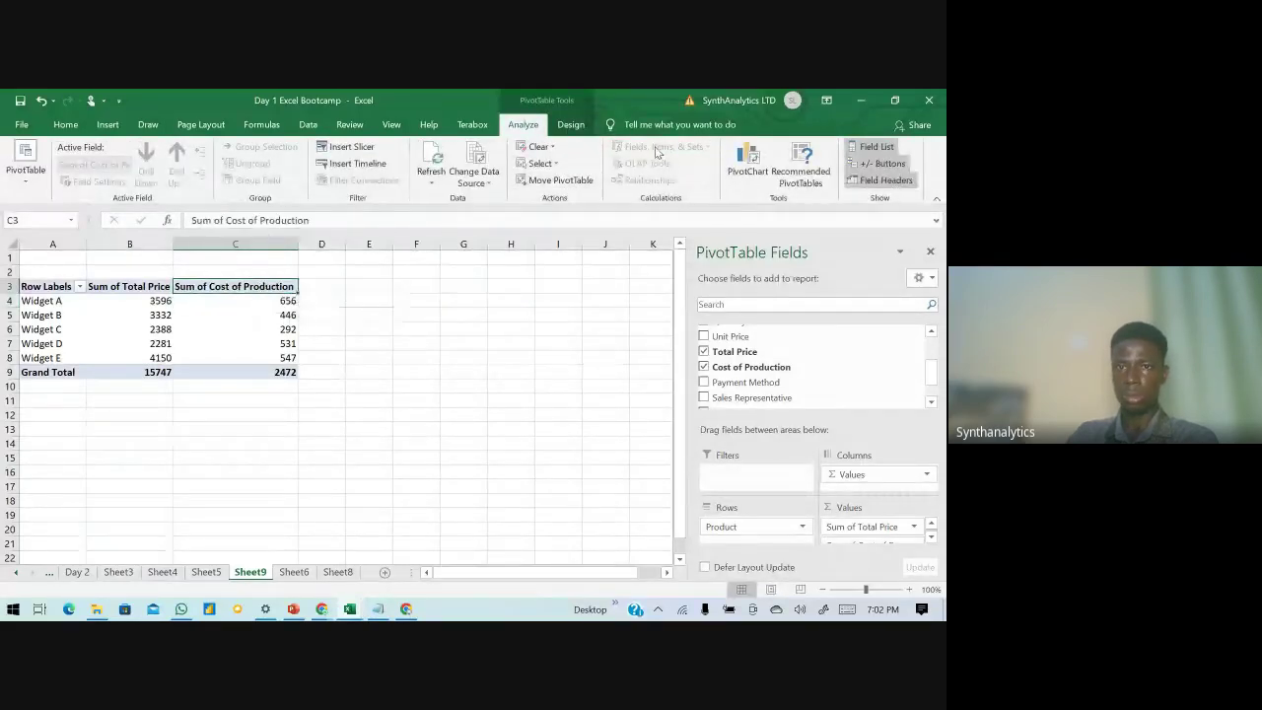
left_click(567, 129)
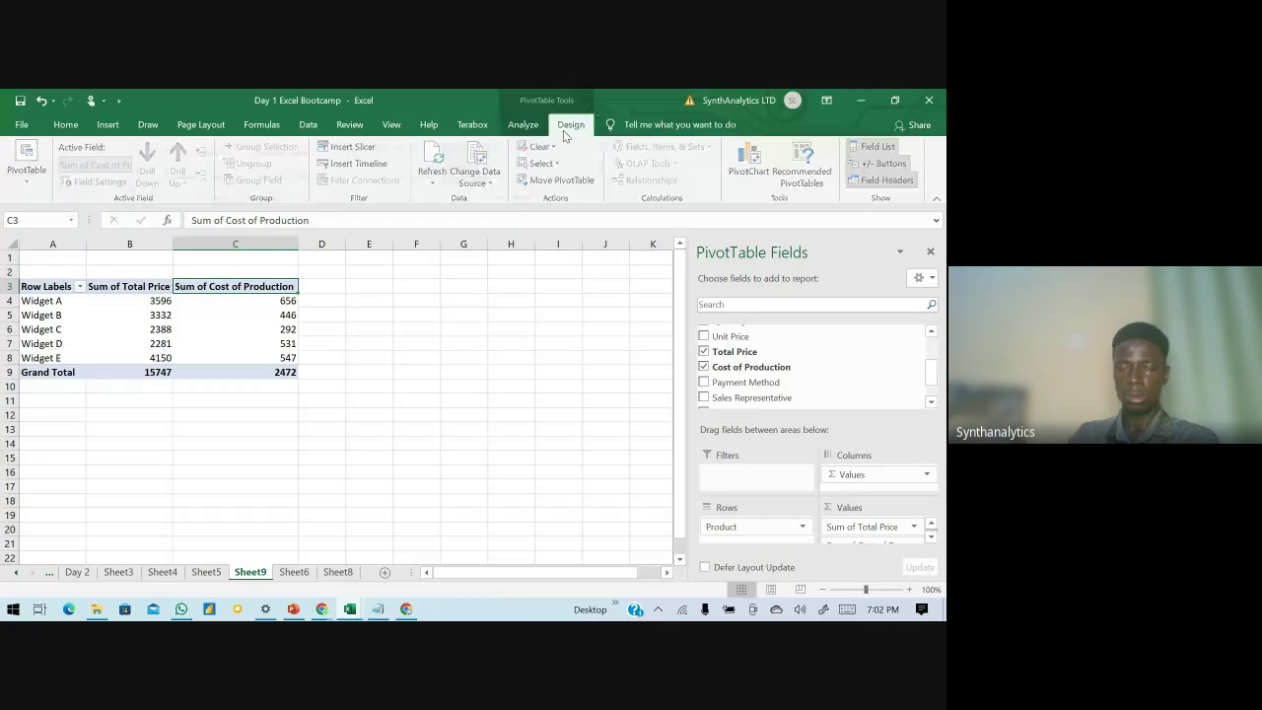
left_click(154, 283)
left_click(207, 300)
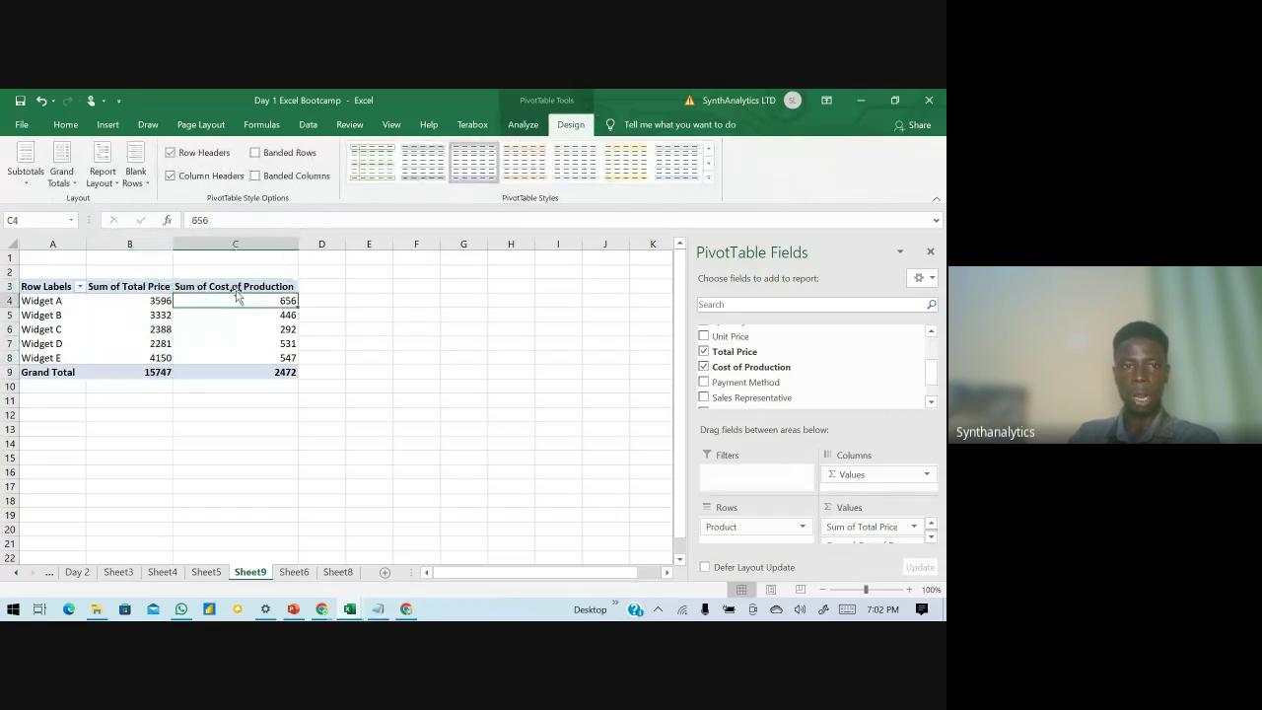
left_click(210, 286)
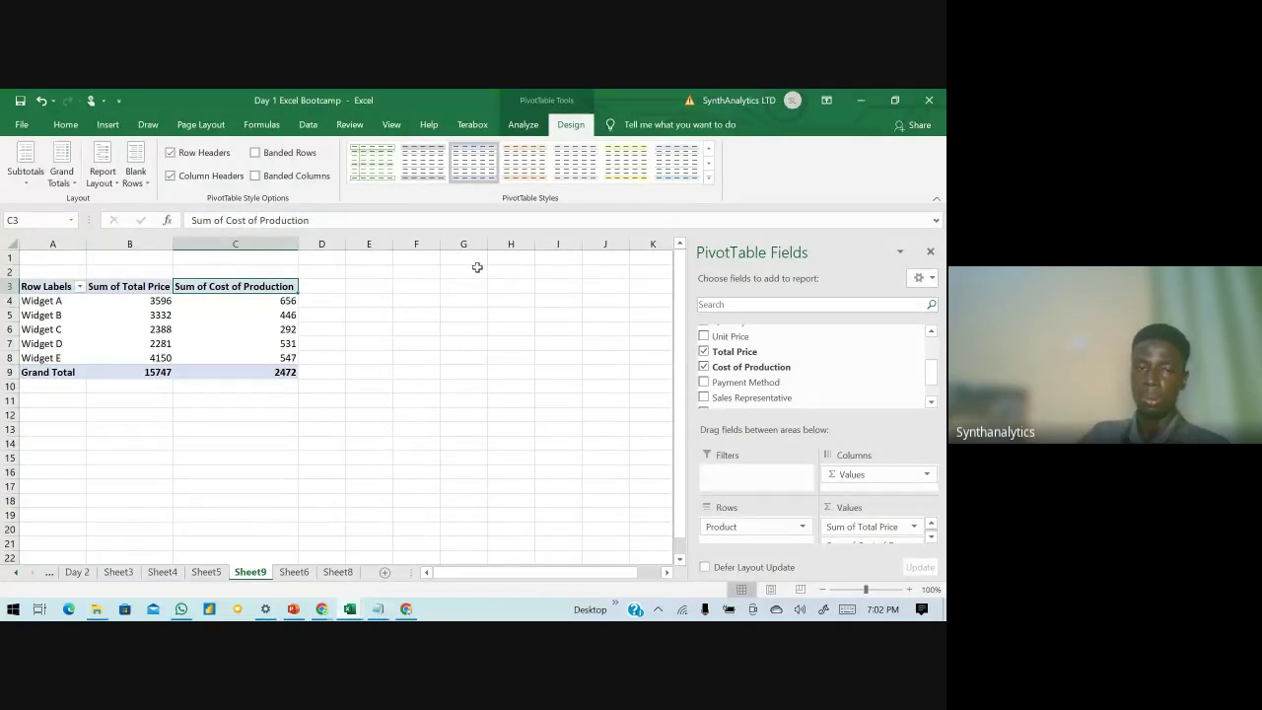
left_click(523, 124)
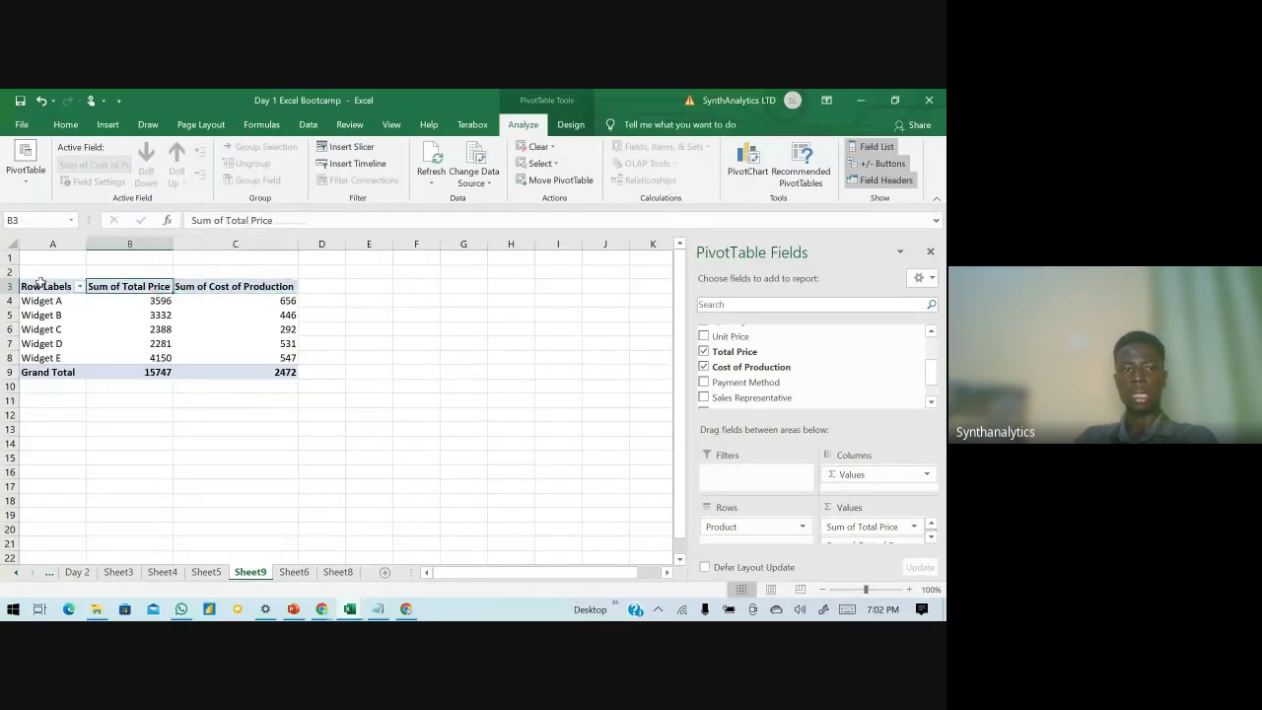
left_click(118, 285)
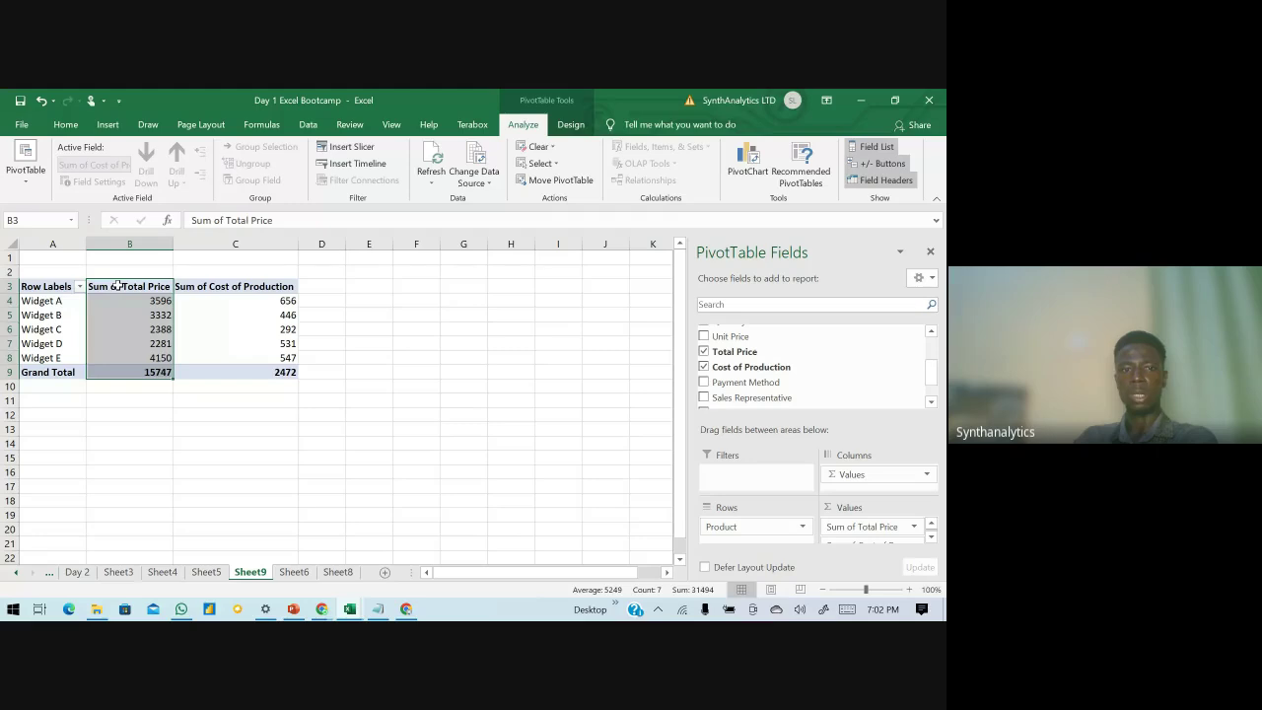
left_click(226, 285)
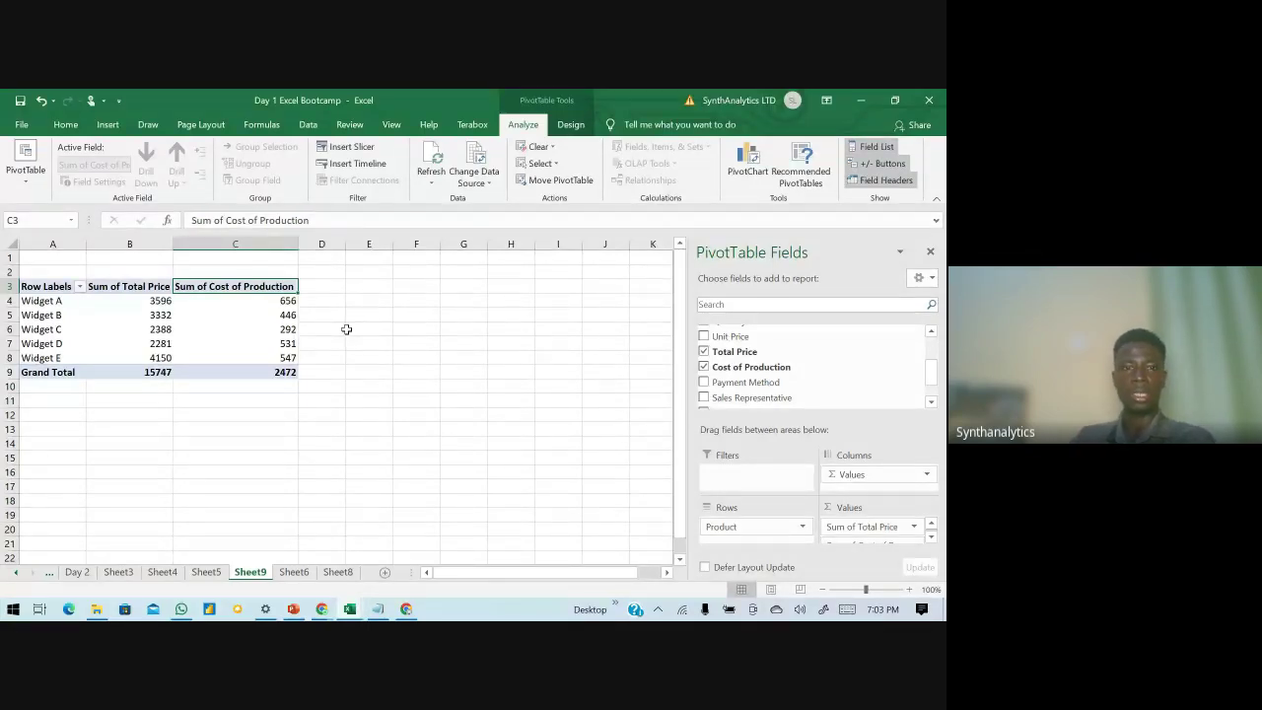
- Compare the empty PivotTable on Sheet6 with the filled one on Sheet9, glancing at Sheet5 as well
left_click(294, 572)
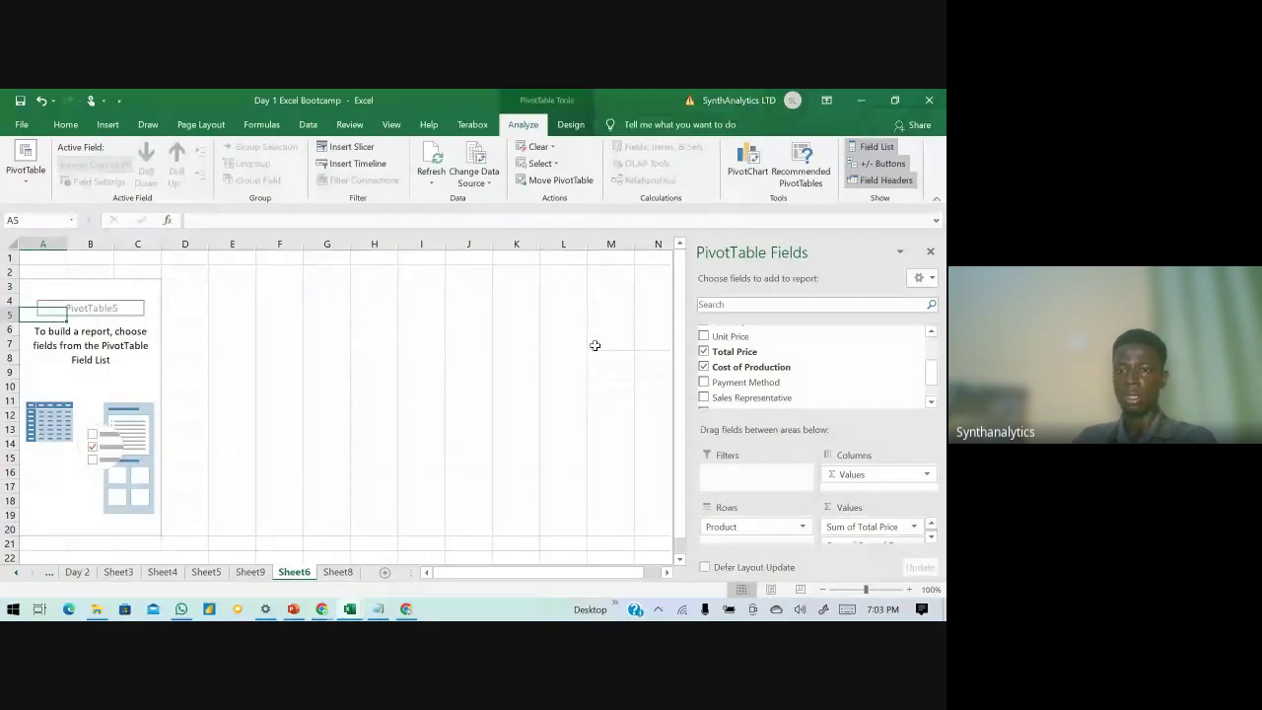
scroll(379, 415, "down", 2)
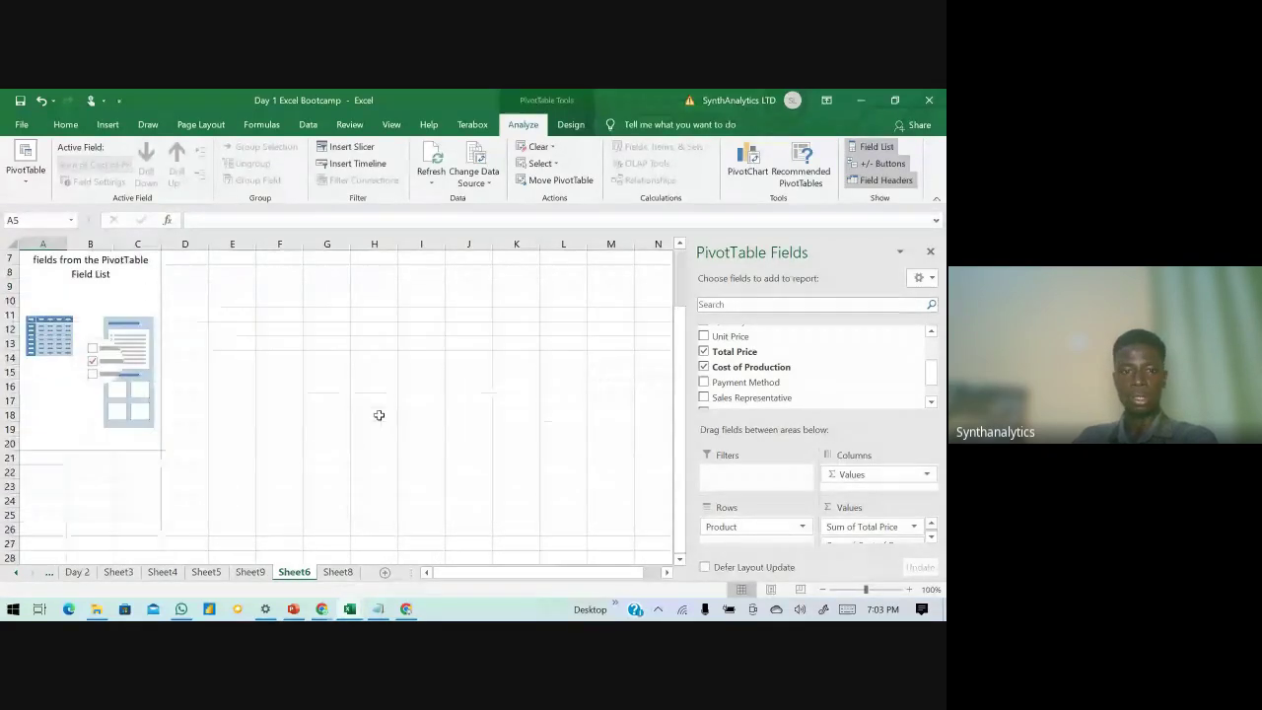
left_click(252, 574)
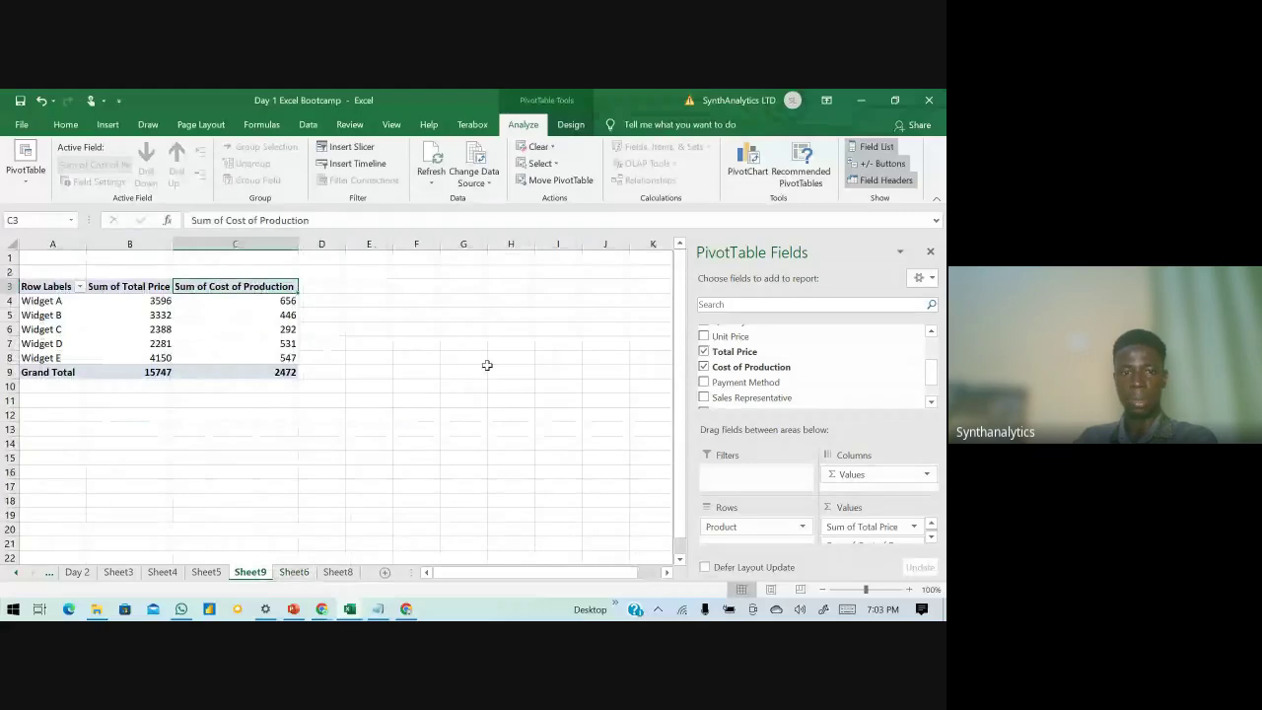
left_click(294, 573)
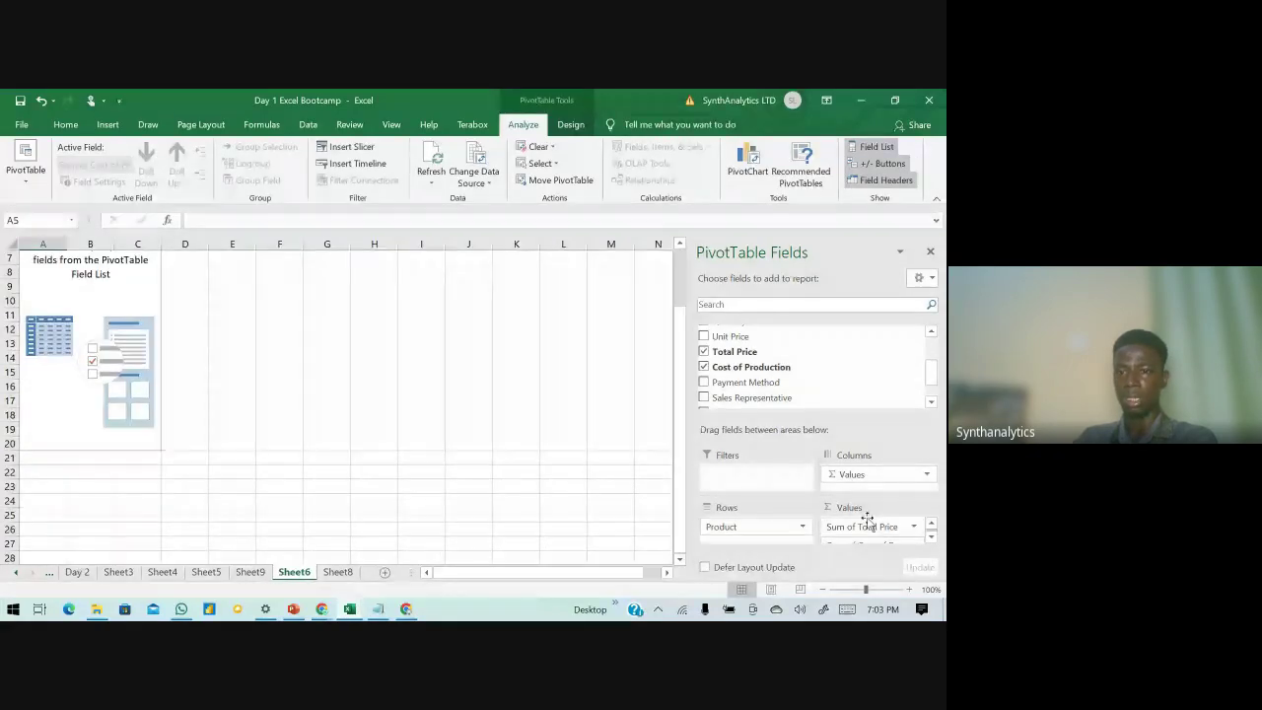
scroll(867, 519, "down", 1)
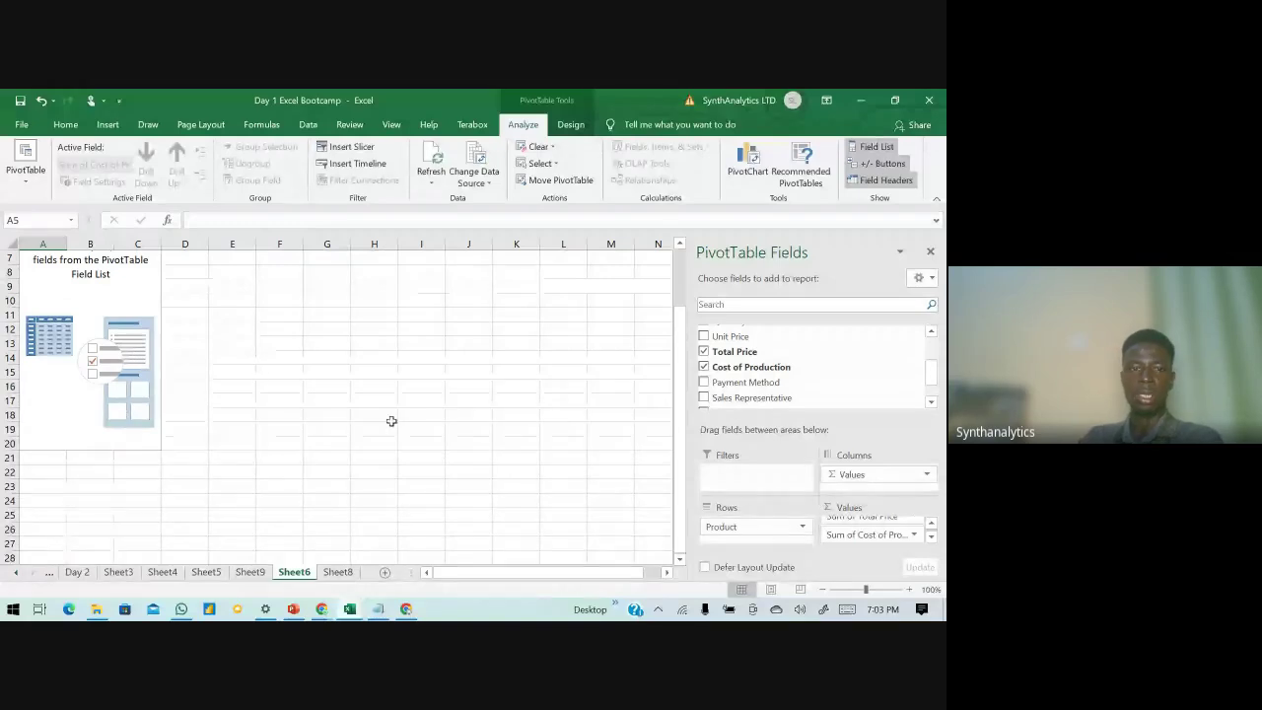
left_click(279, 372)
scroll(243, 364, "up", 2)
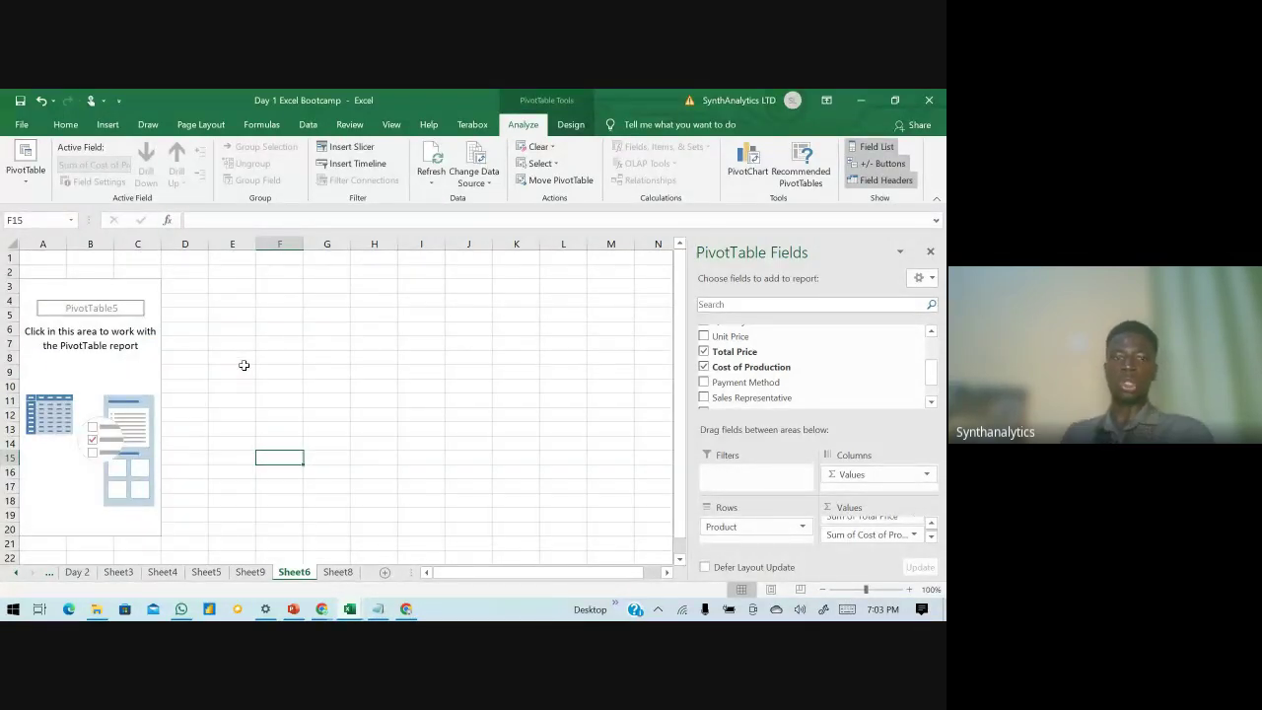
left_click(249, 572)
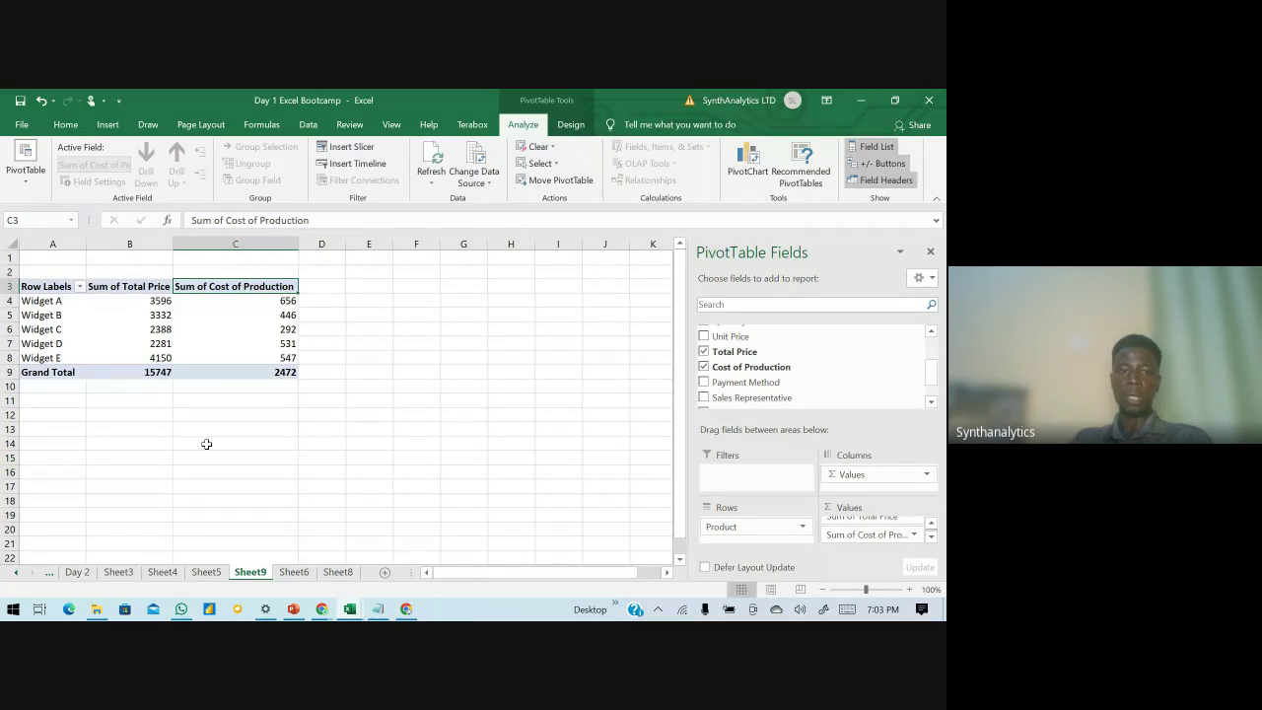
left_click(206, 572)
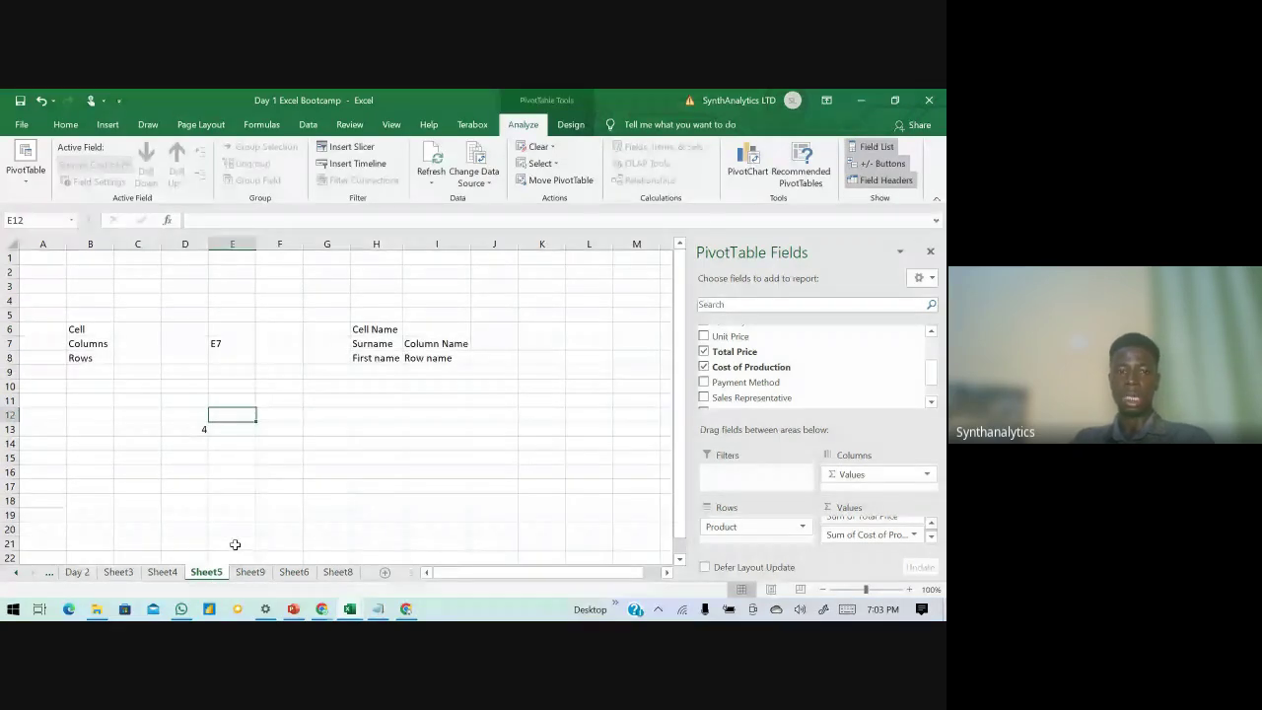
left_click(249, 572)
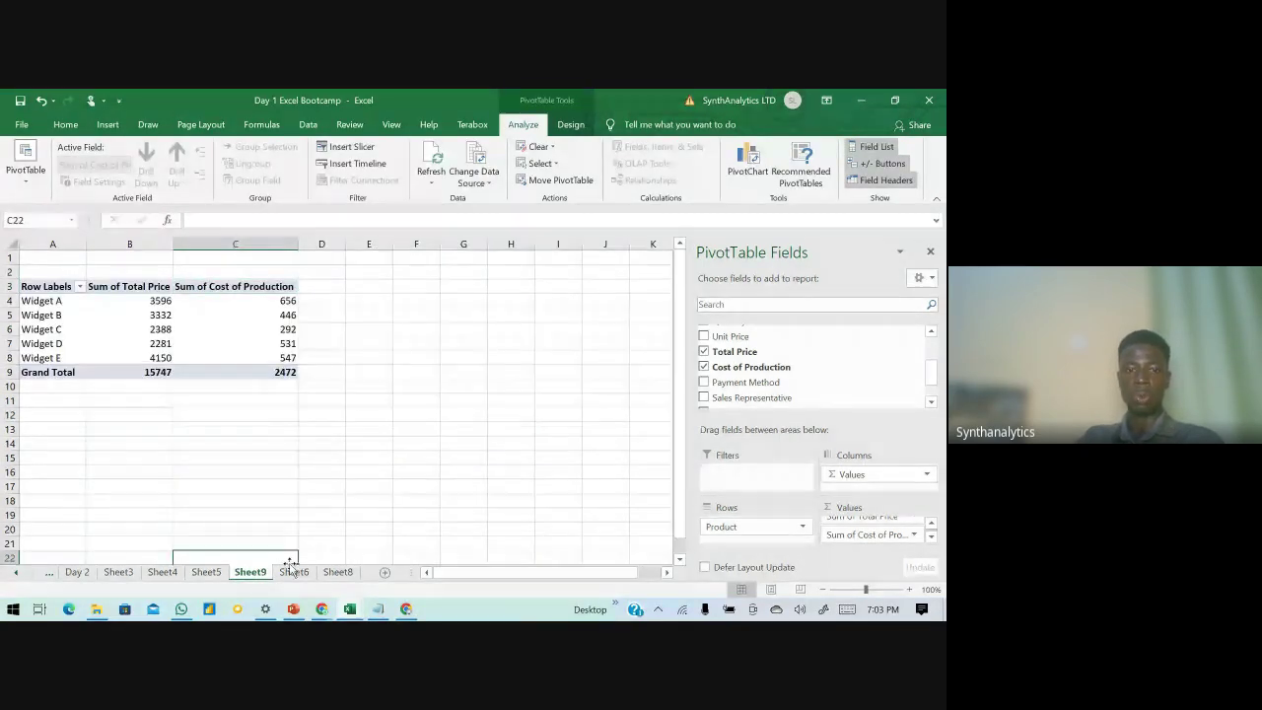
left_click(300, 572)
- Examine the source sales data on Sheet8, especially the Product column that supplies the PivotTable rows
left_click(335, 572)
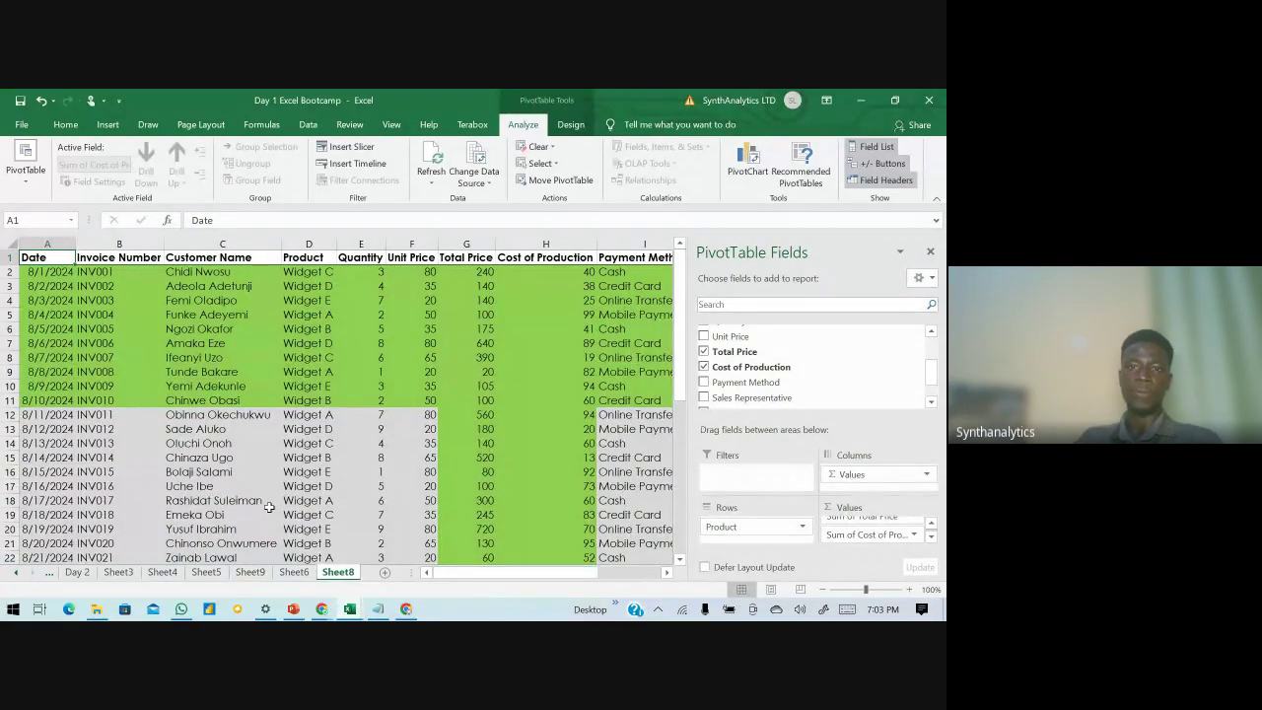
left_click(101, 122)
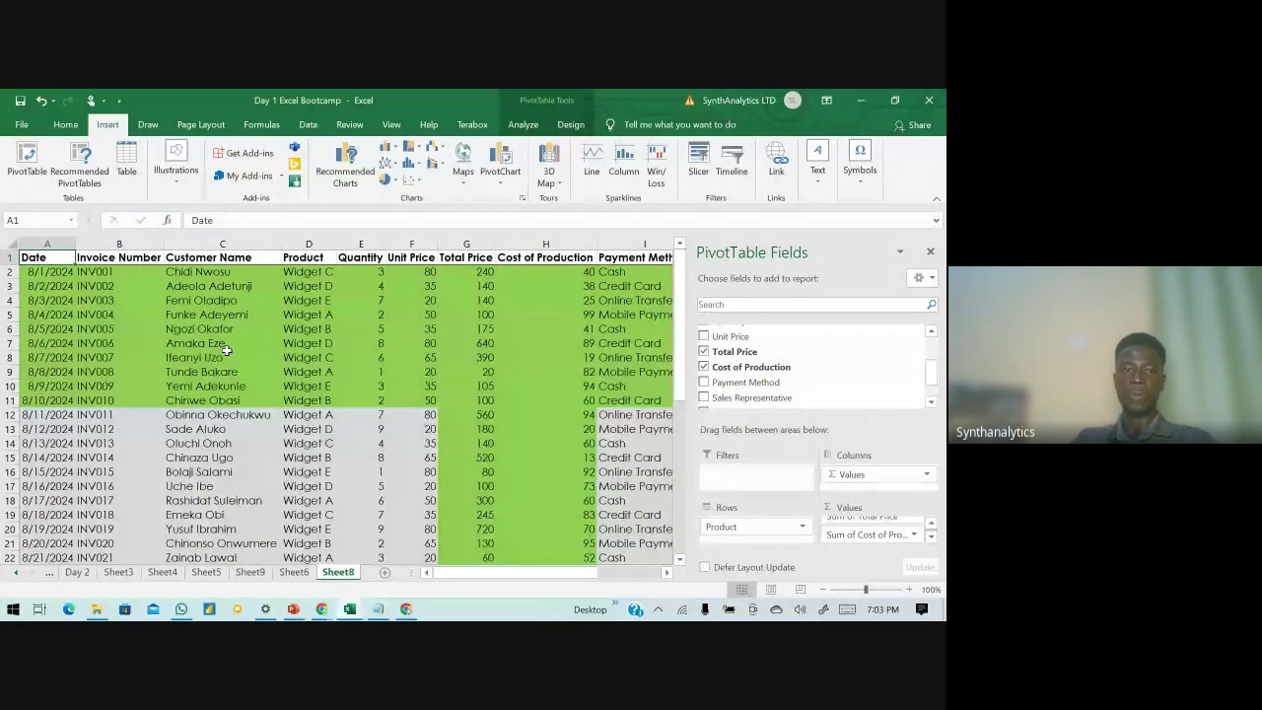
left_click(312, 257)
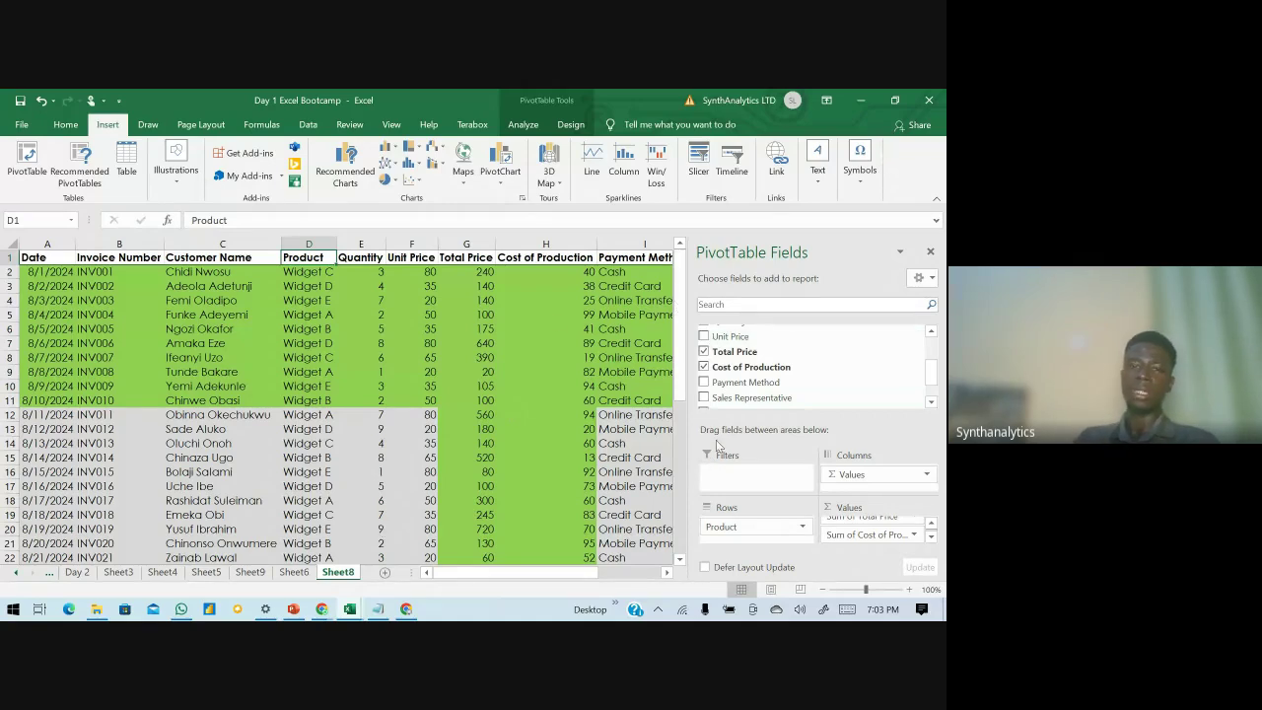
left_click(270, 316)
left_click(49, 259)
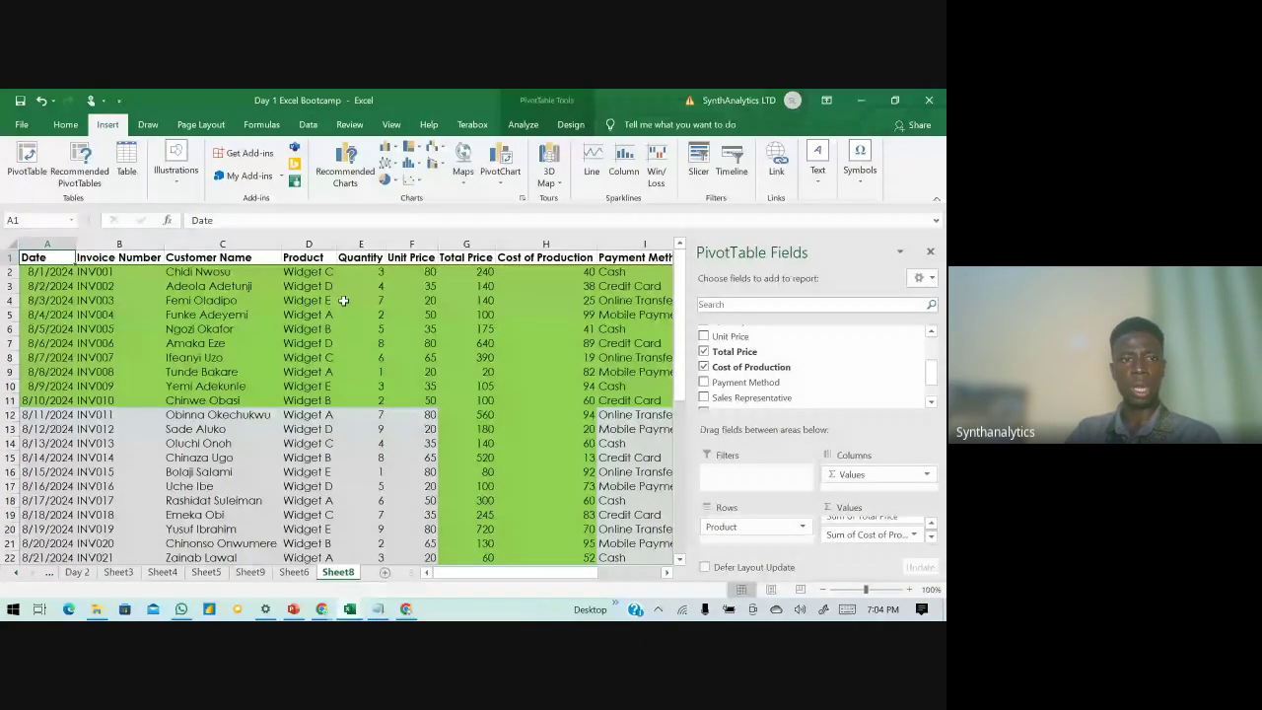
left_click(320, 257)
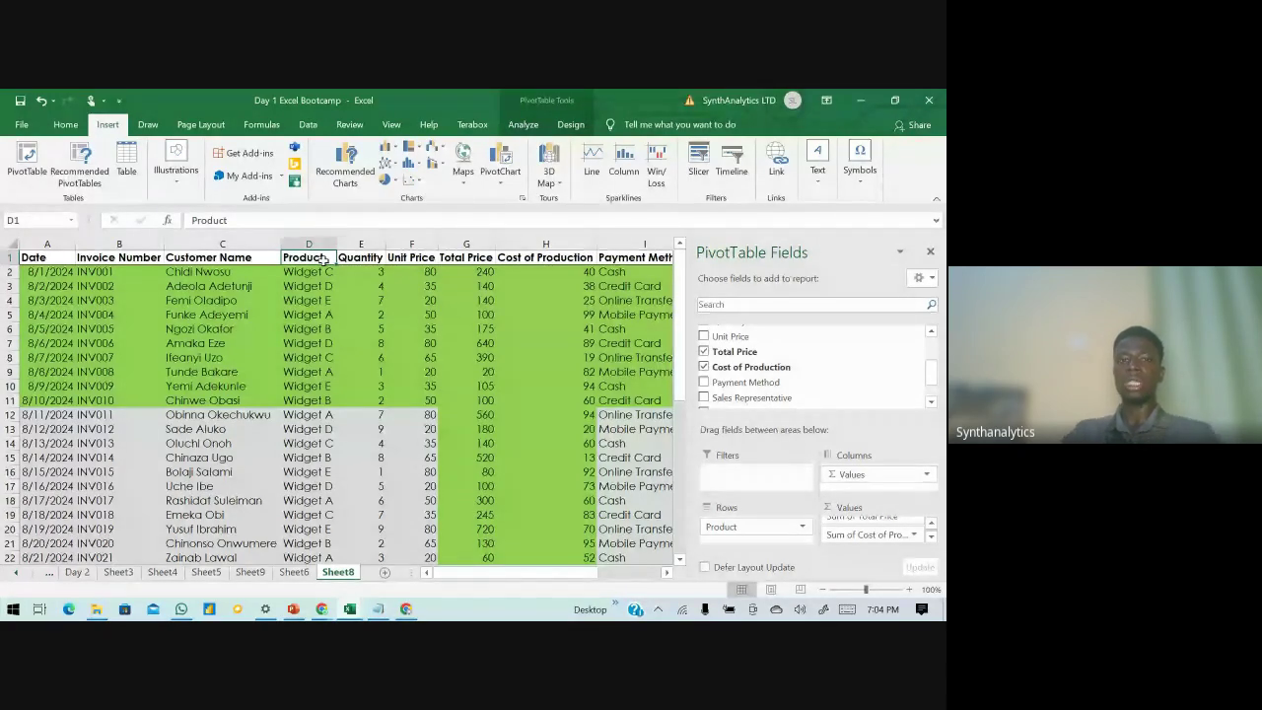
left_click_drag(311, 272, 286, 588)
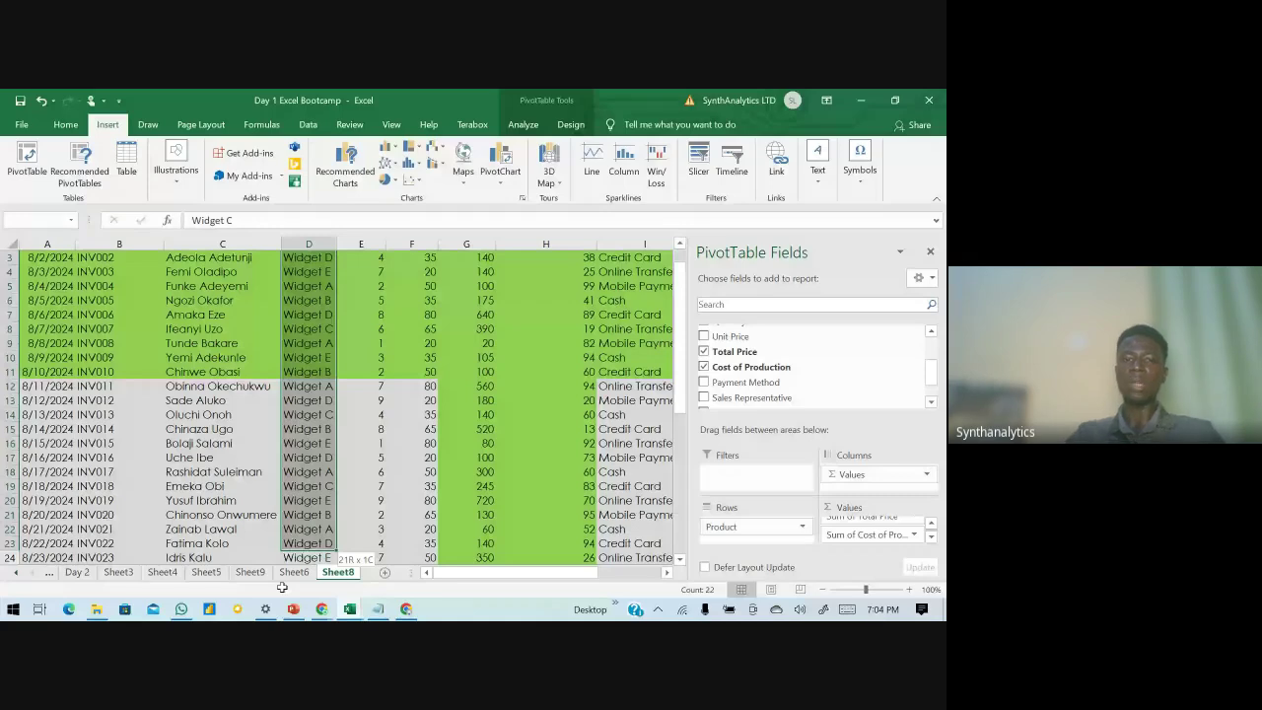
scroll(333, 349, "up", 3)
left_click(321, 260)
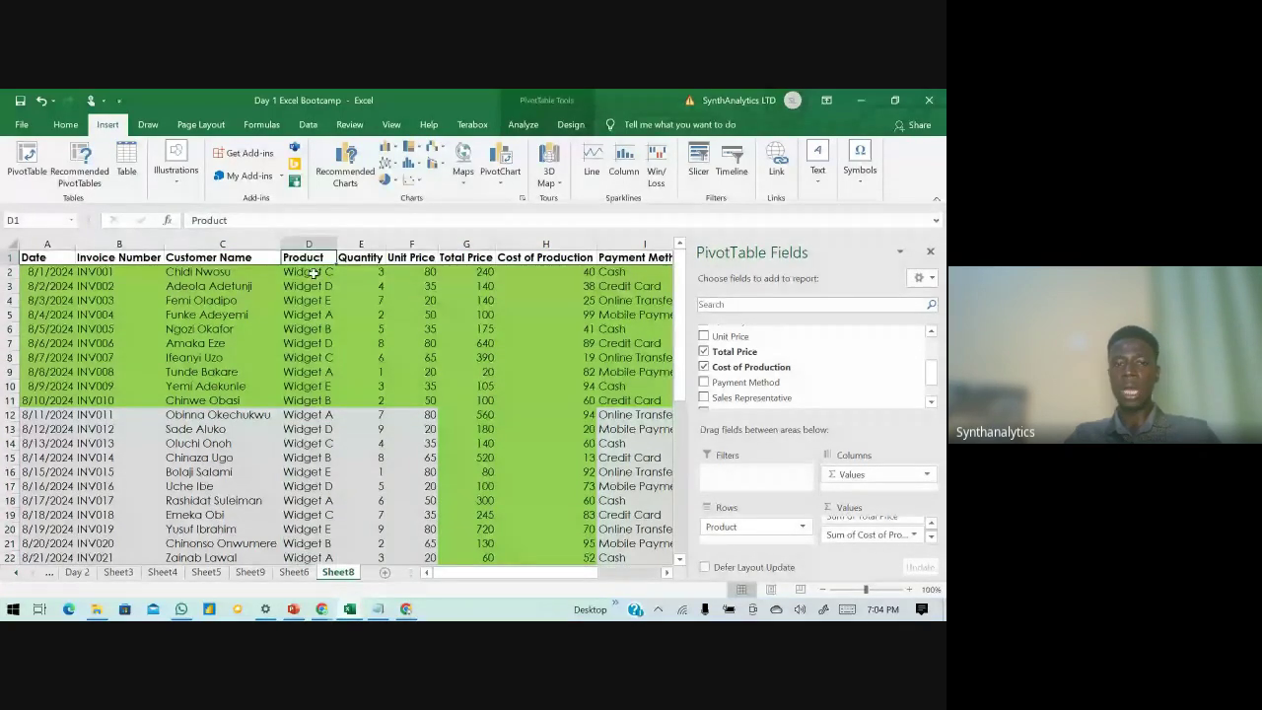
- Examine the Product, Payment Method and Sales Representative columns of the source data on Sheet8, glancing at the empty PivotTable on Sheet6
left_click_drag(313, 273, 308, 543)
scroll(129, 373, "up", 5)
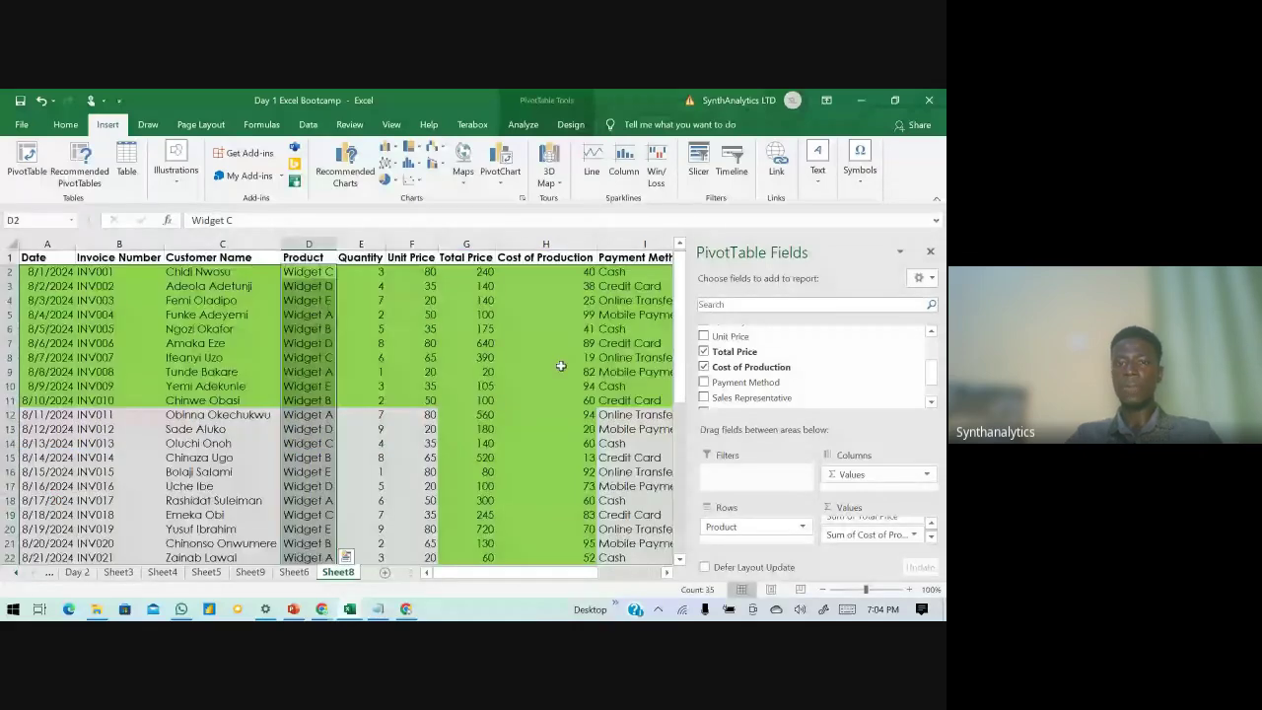
left_click_drag(611, 272, 640, 543)
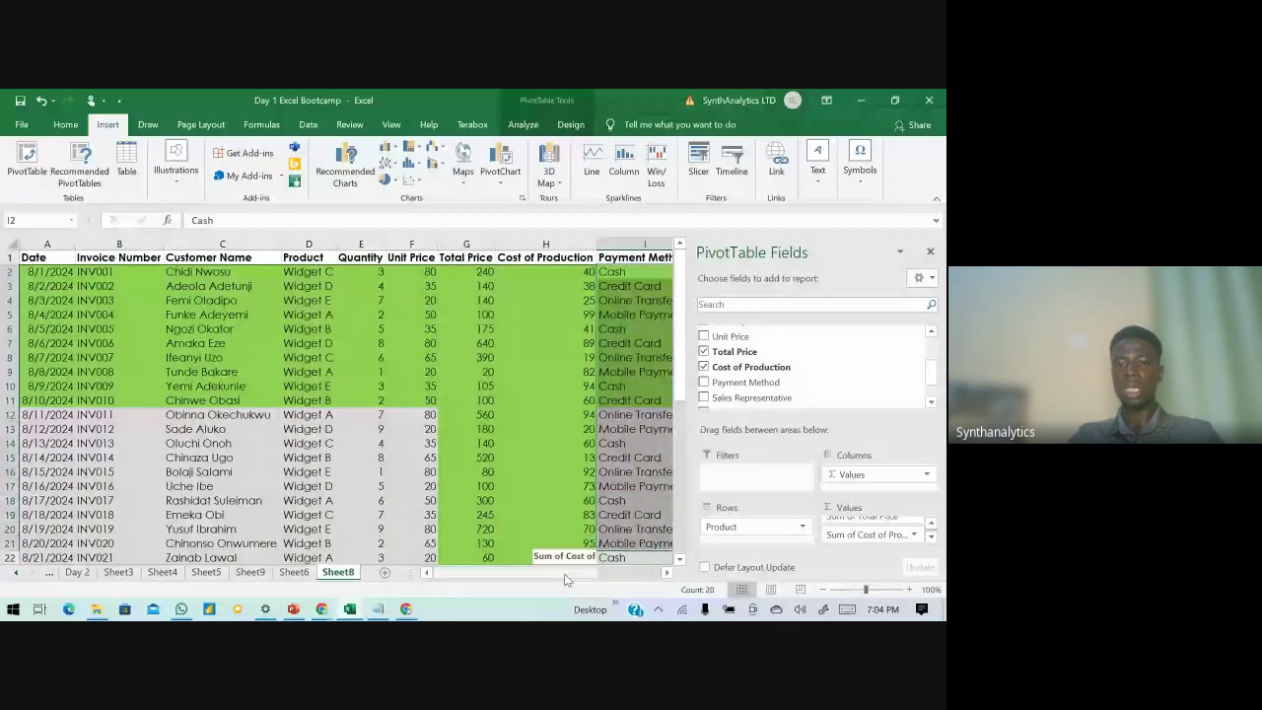
scroll(565, 579, "right", 3)
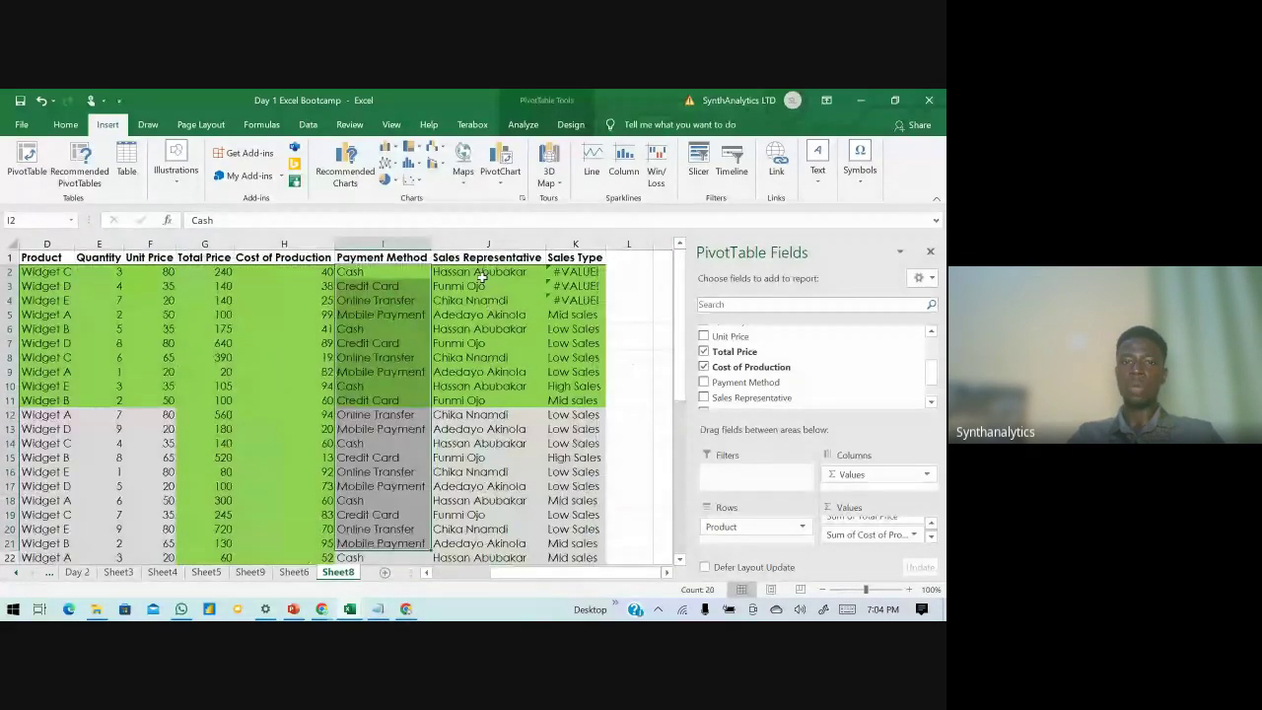
left_click_drag(482, 278, 446, 564)
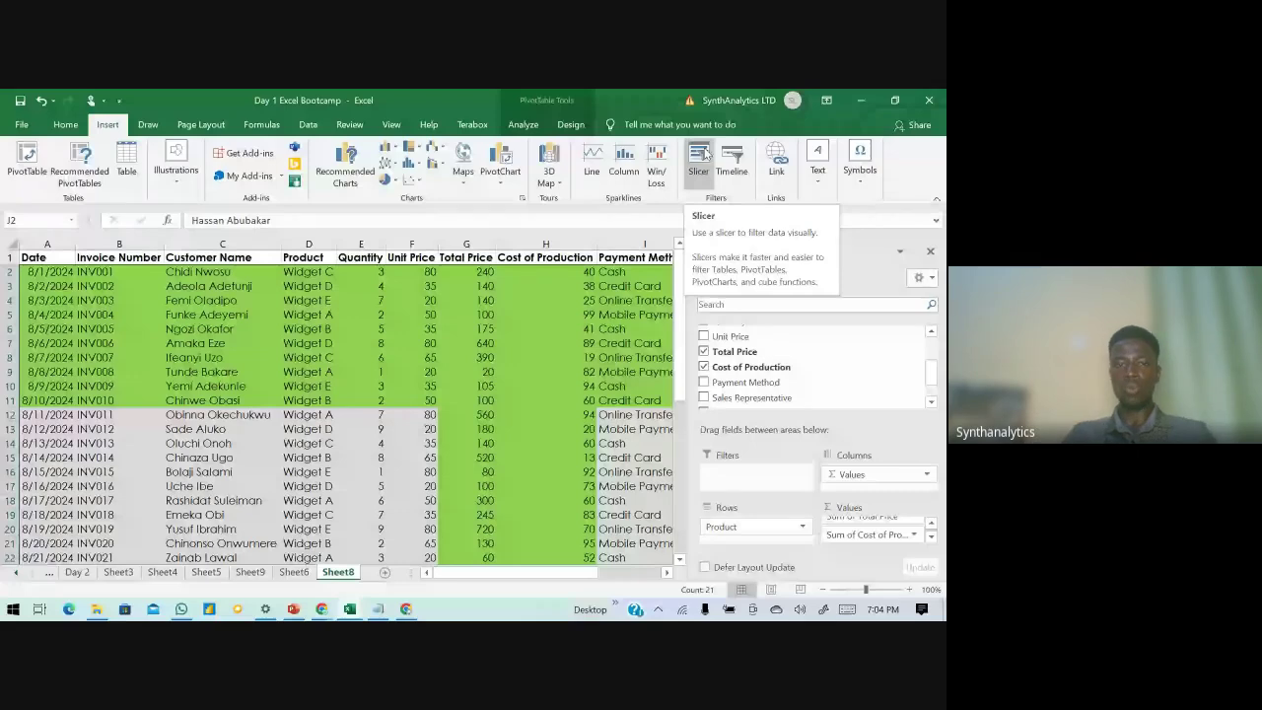
left_click(295, 570)
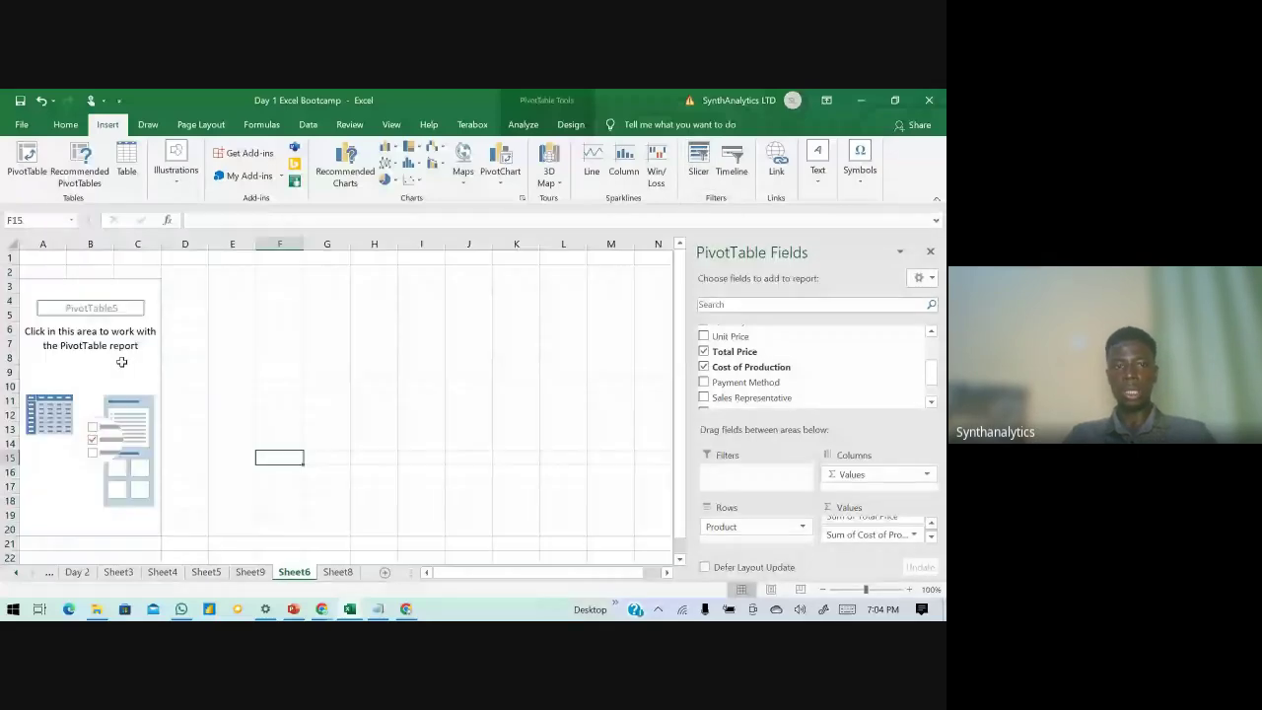
left_click(335, 572)
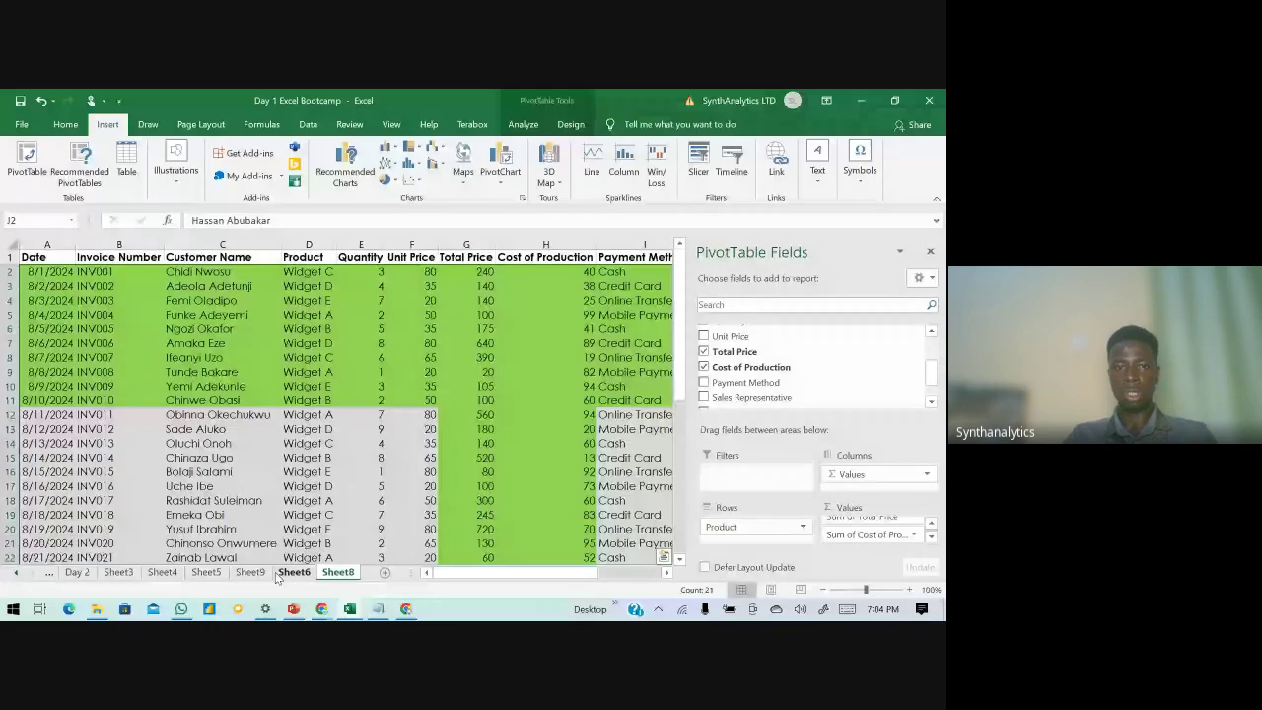
- List the topics "Slicer", "Calculated filed on pivot table" and "Vlookup" in cells H4 to H6 of Sheet6
left_click(293, 572)
left_click(362, 297)
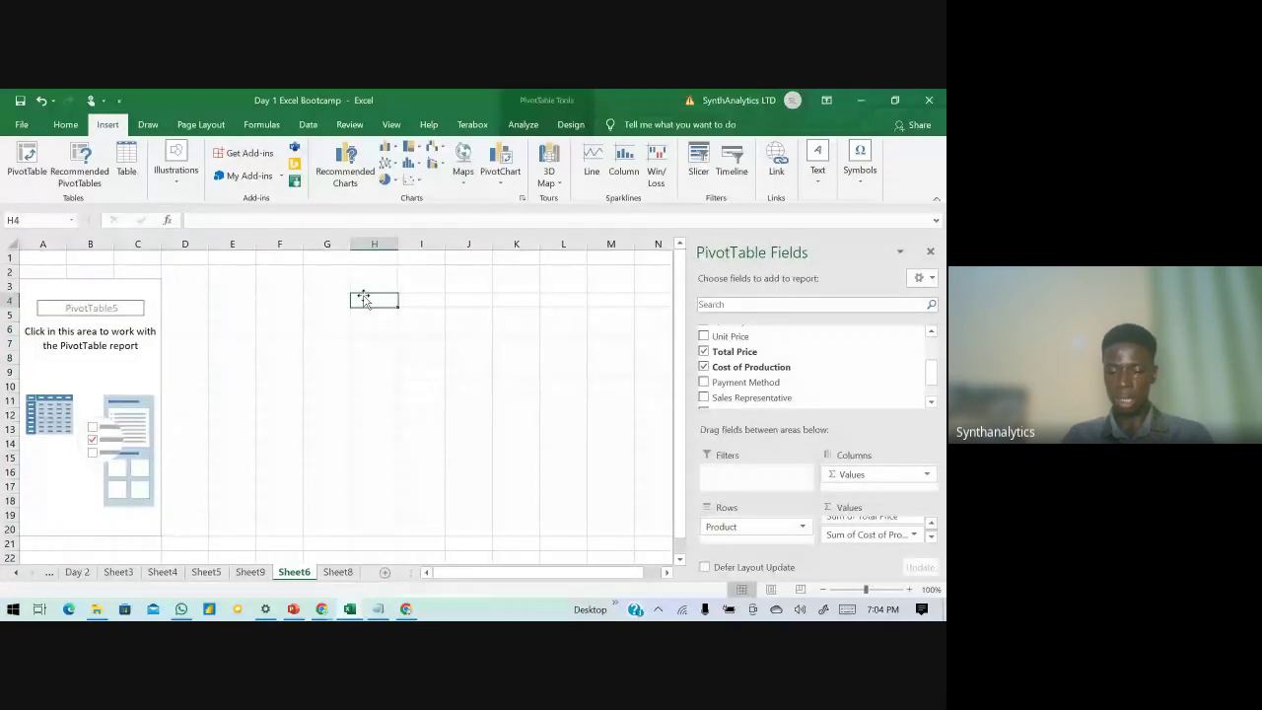
type("Slicer")
key("Return")
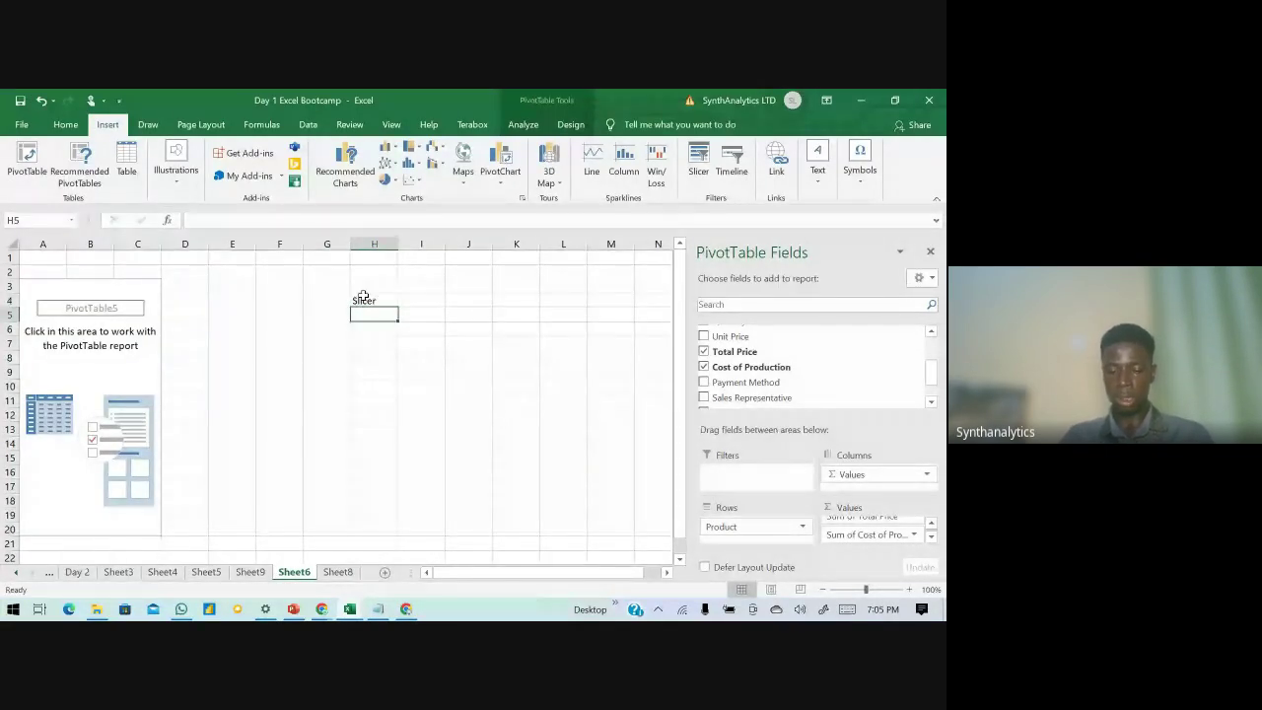
type("Calcu")
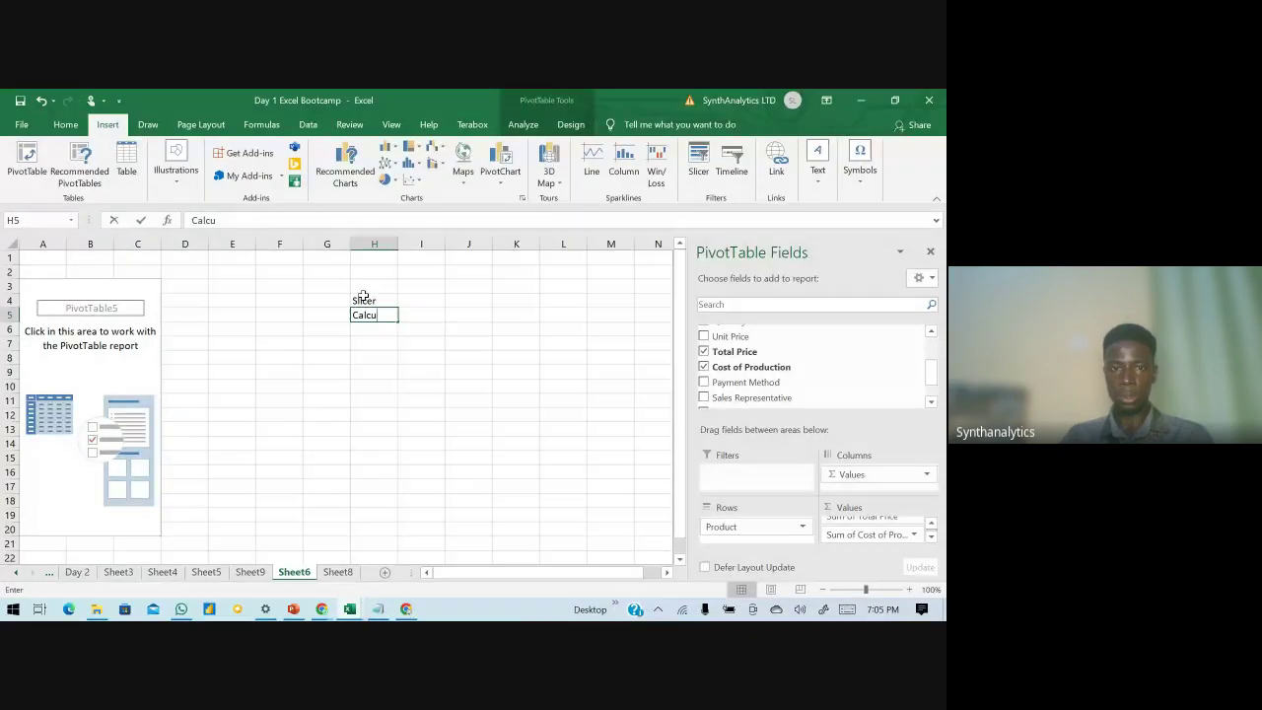
type("lated fi")
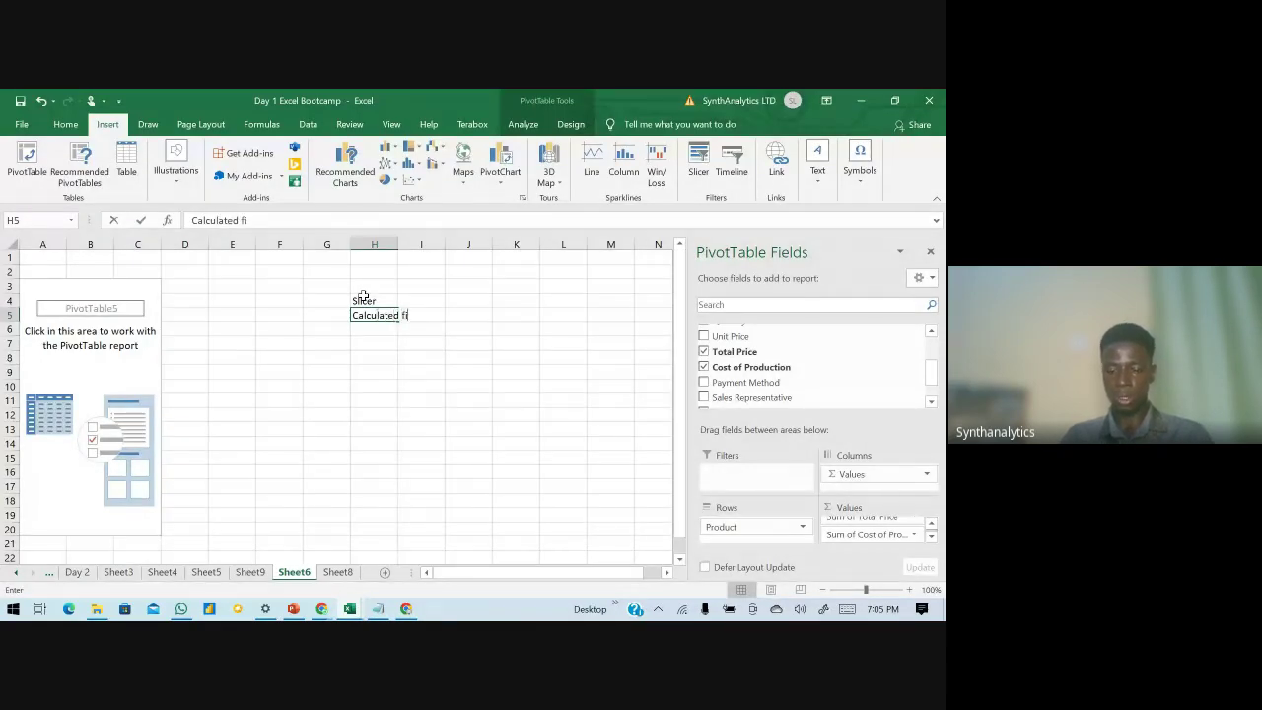
type("led on p")
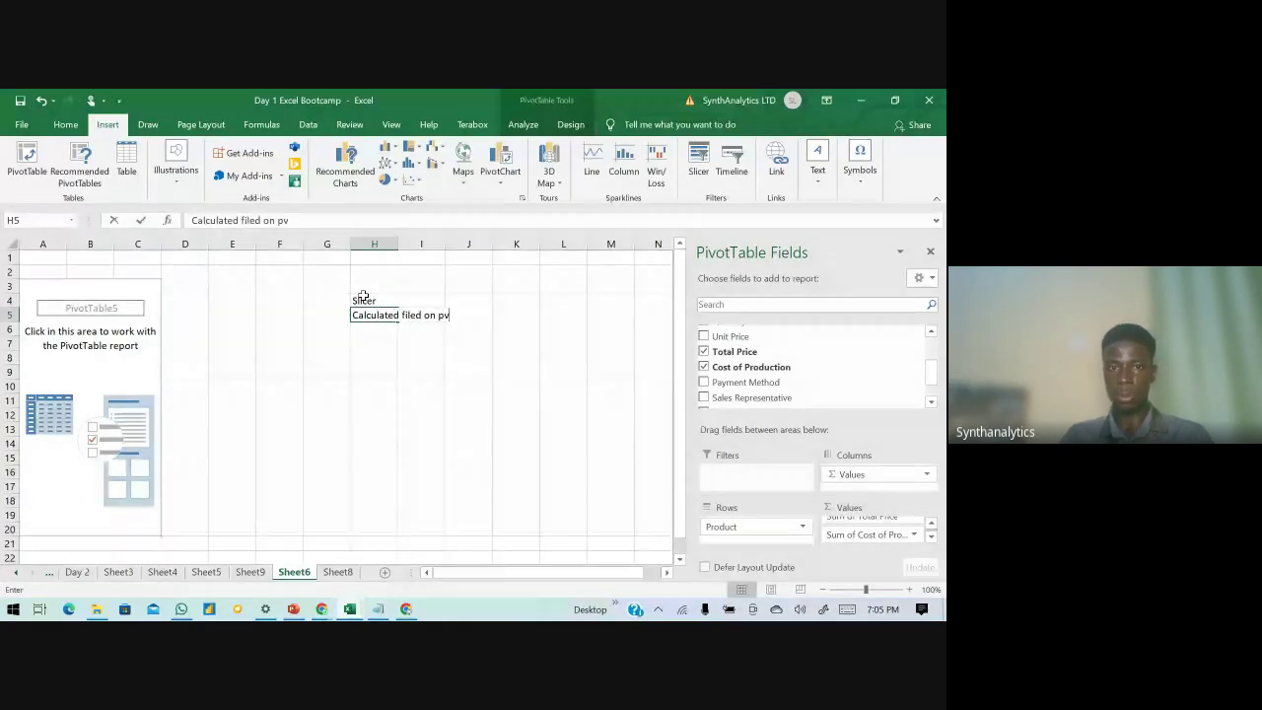
type("ivot t")
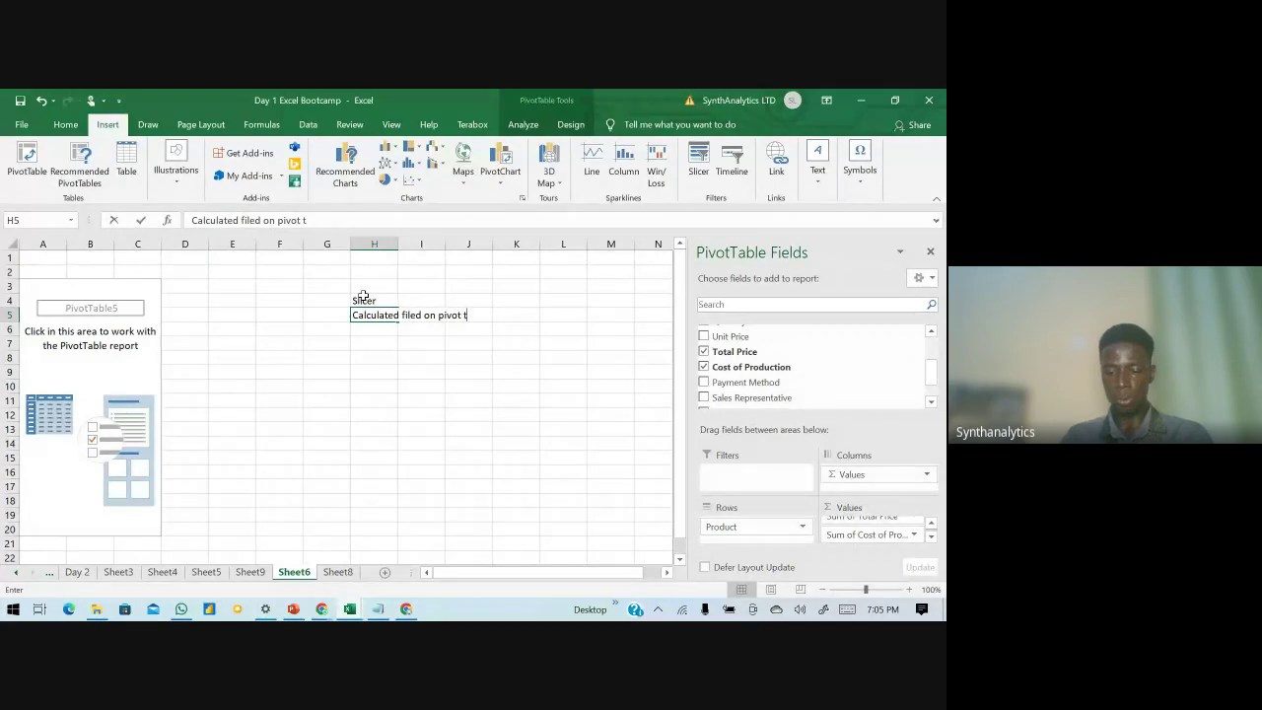
type("able")
key("Return")
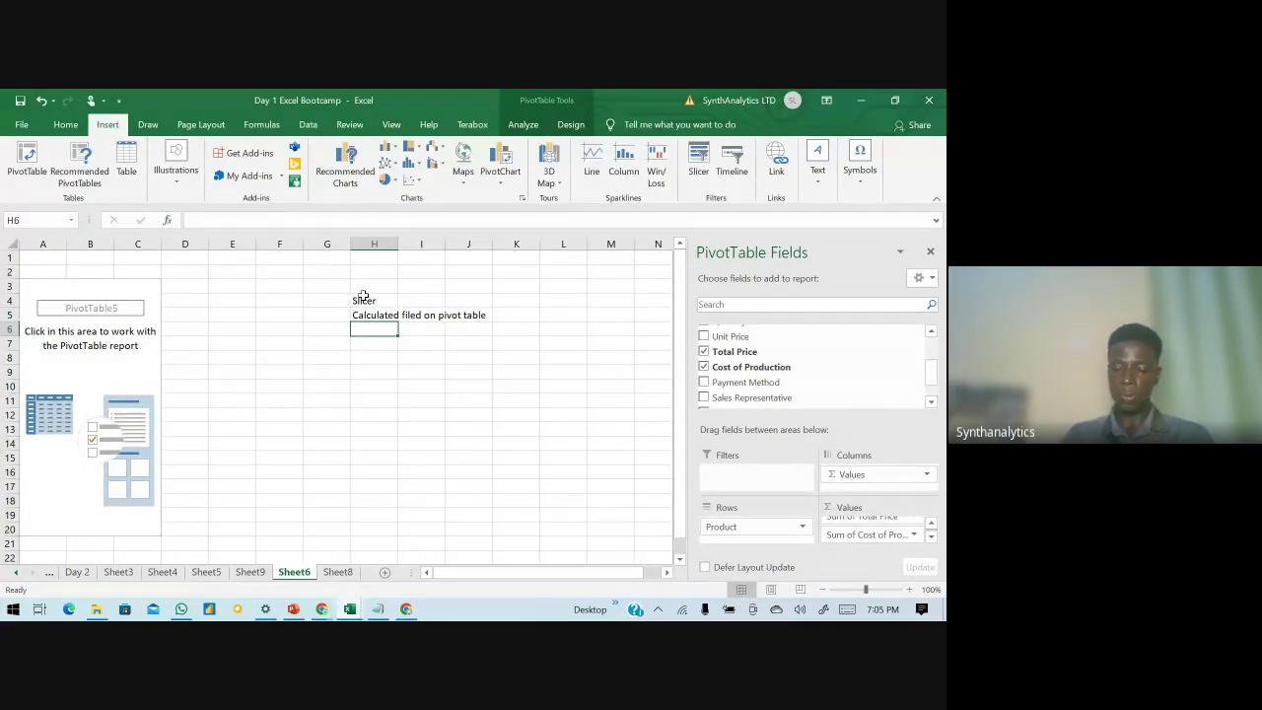
type("Vlookup")
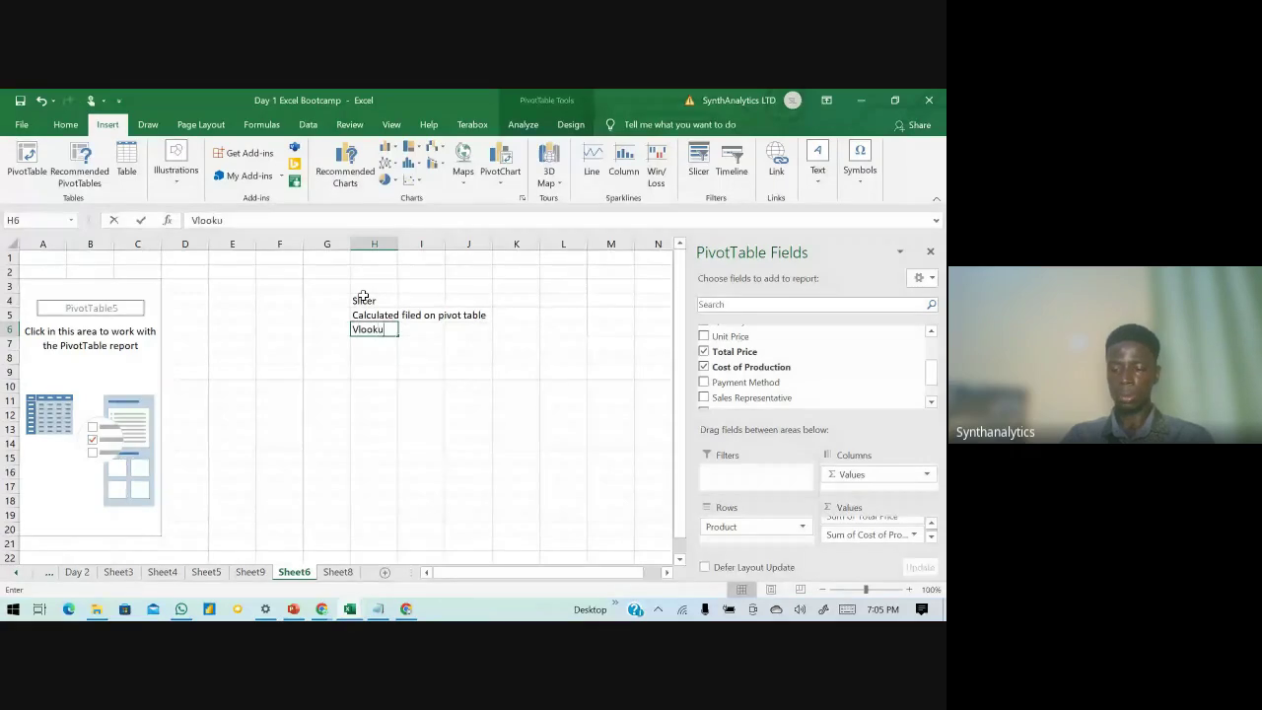
key("Return")
- Review the topic list on Sheet6 by highlighting the cells from H4 down to H8
left_click_drag(363, 296, 364, 335)
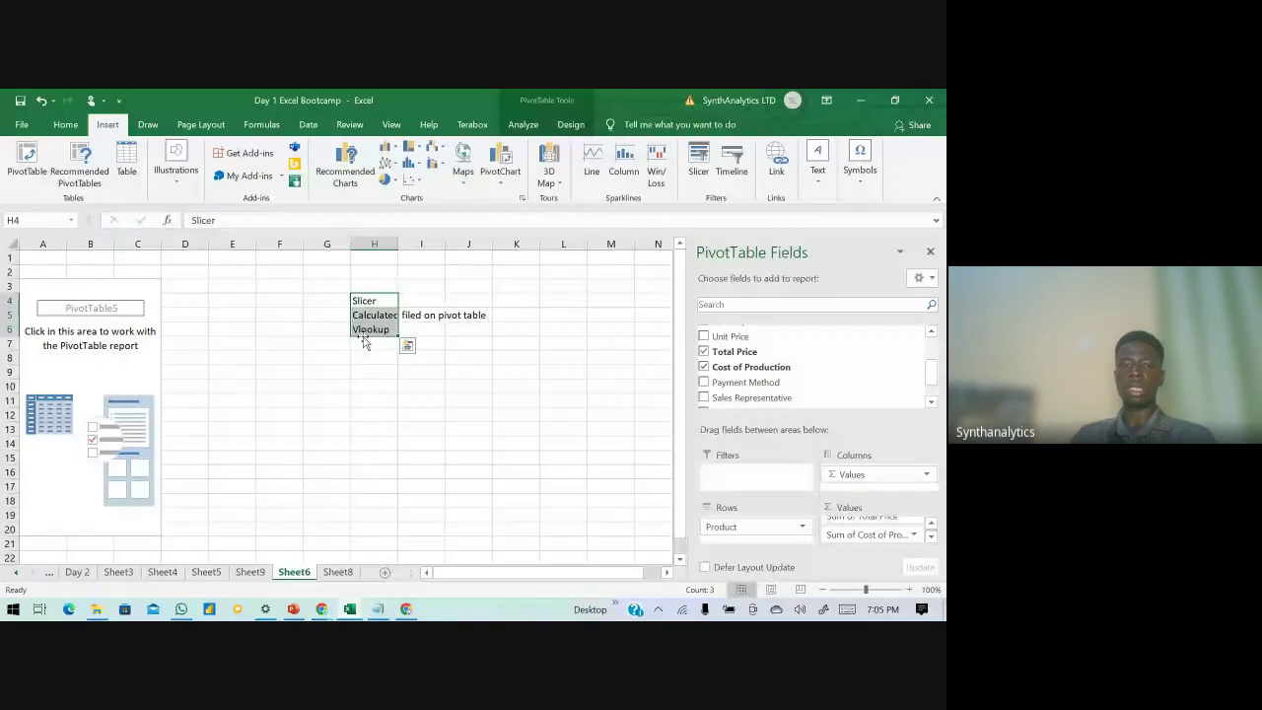
left_click_drag(365, 300, 371, 359)
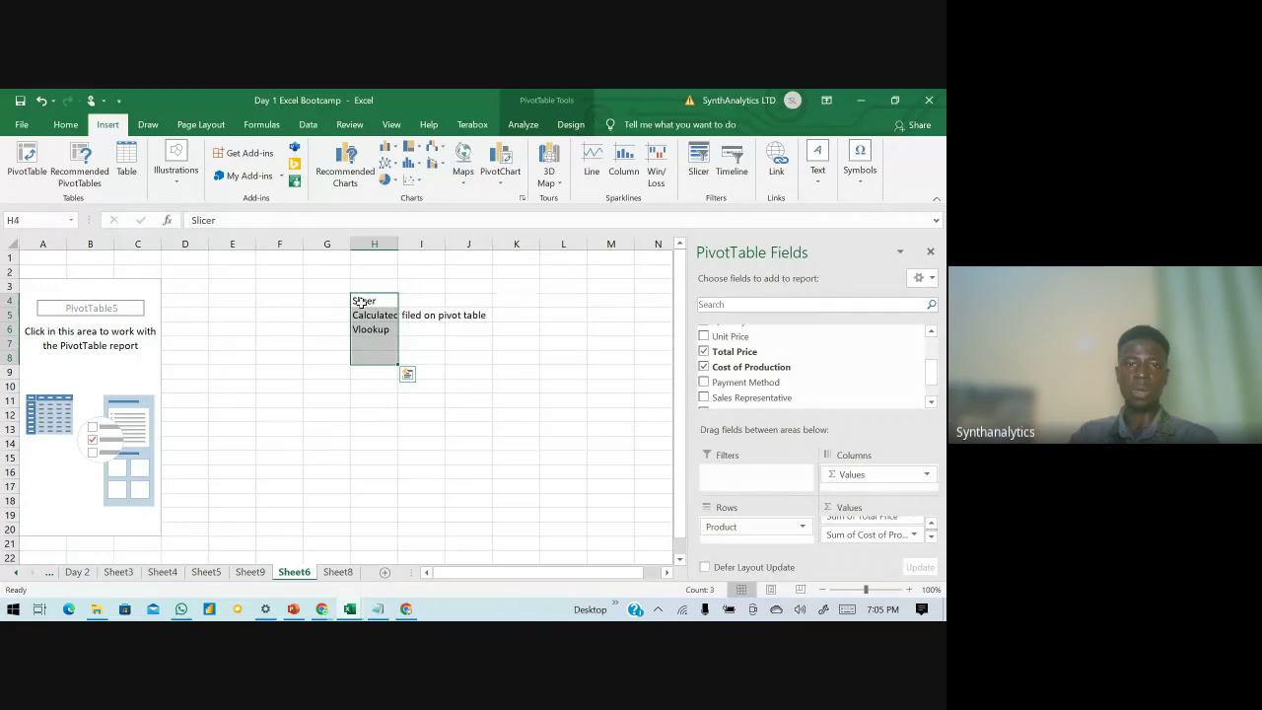
left_click(362, 302)
left_click_drag(362, 302, 370, 359)
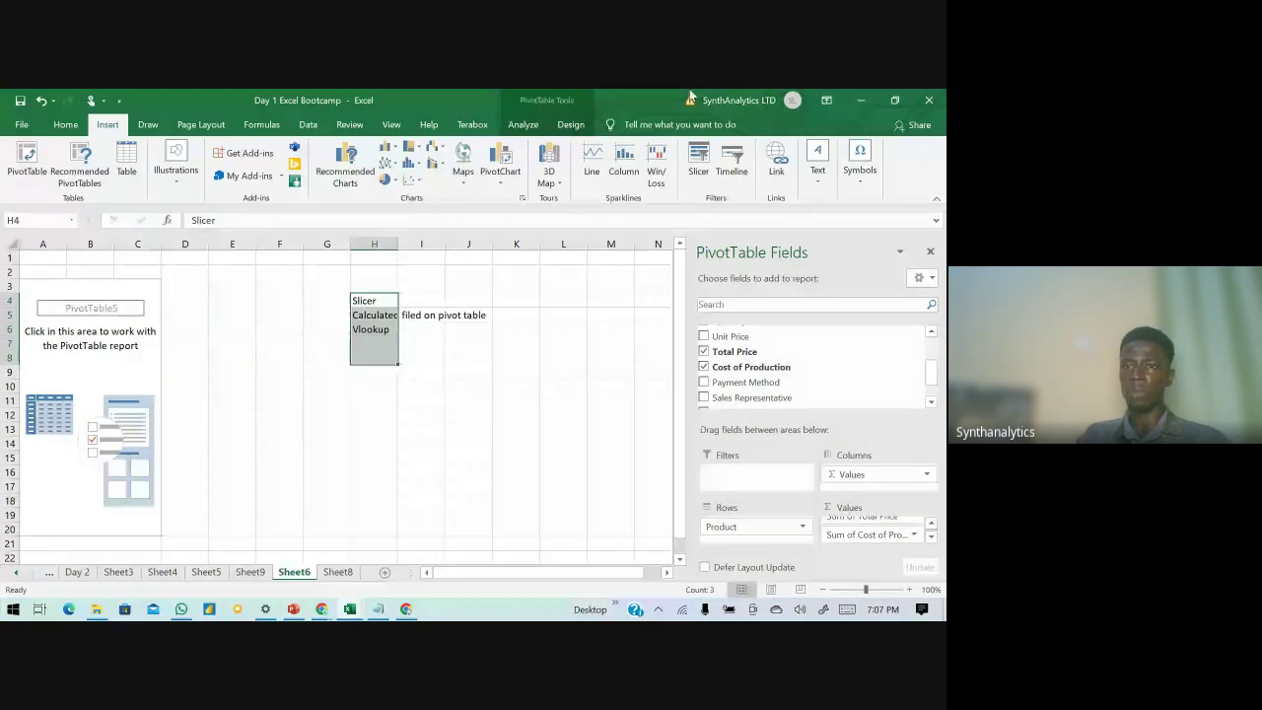
- Minimize the Excel and PowerPoint windows to return to the Google Meet call and look through its participant list
left_click(861, 101)
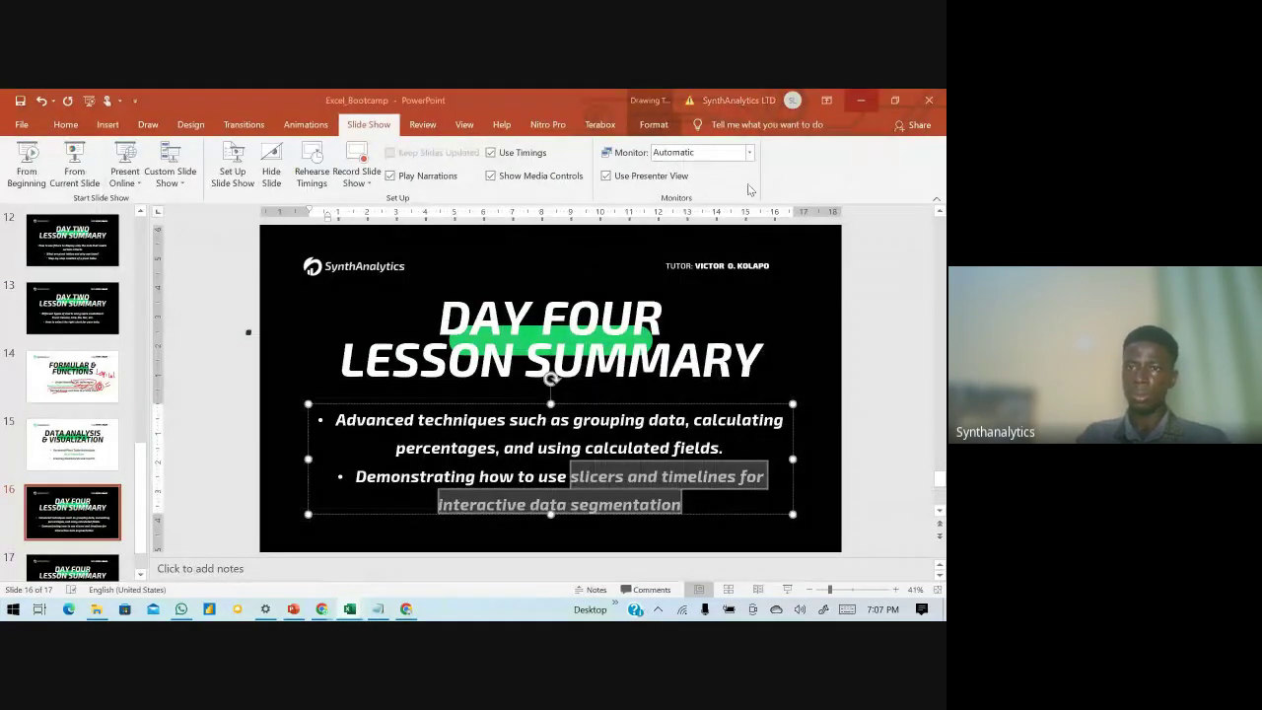
left_click(861, 100)
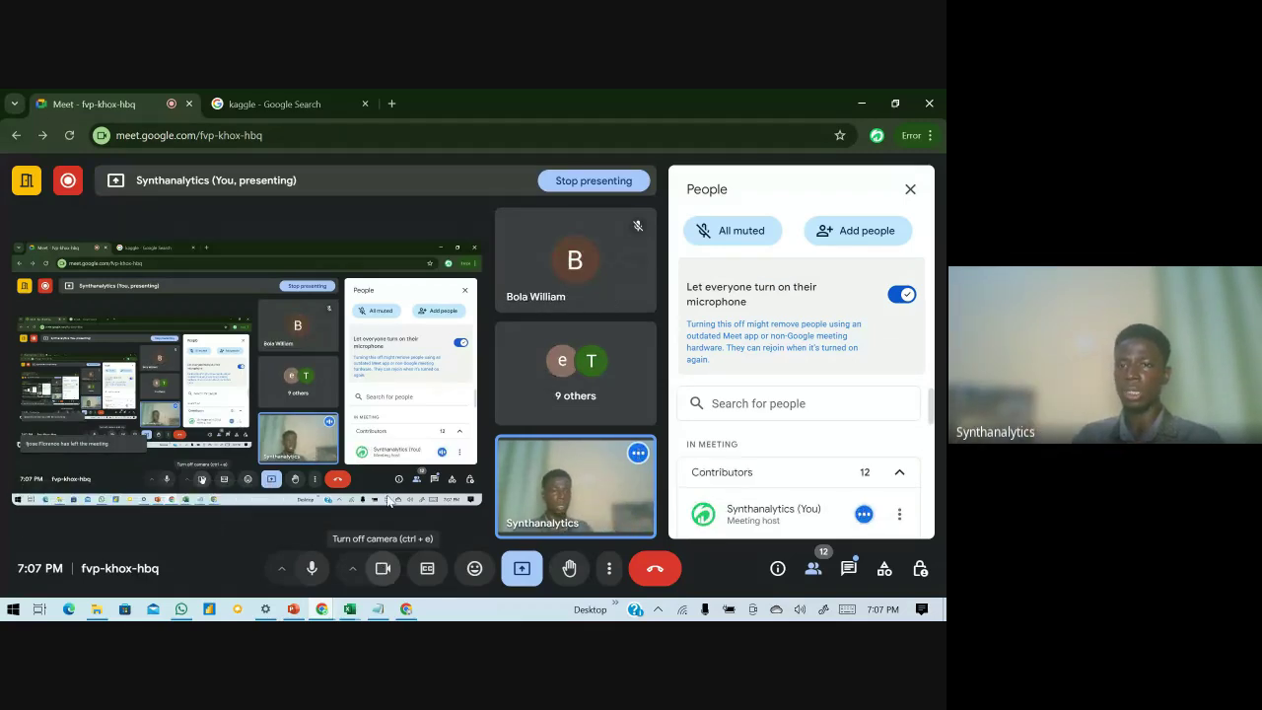
scroll(742, 461, "down", 2)
scroll(742, 460, "up", 3)
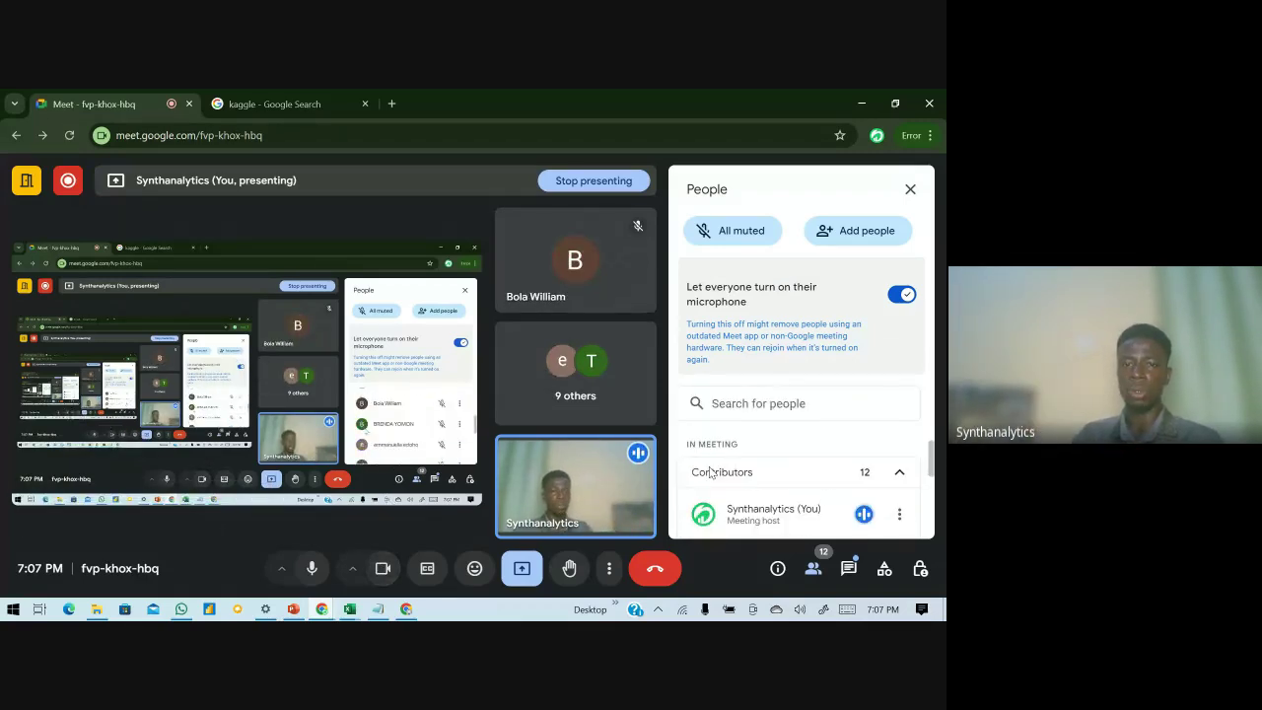
- Turn off the camera in the call and open the meeting's recording management
left_click(384, 566)
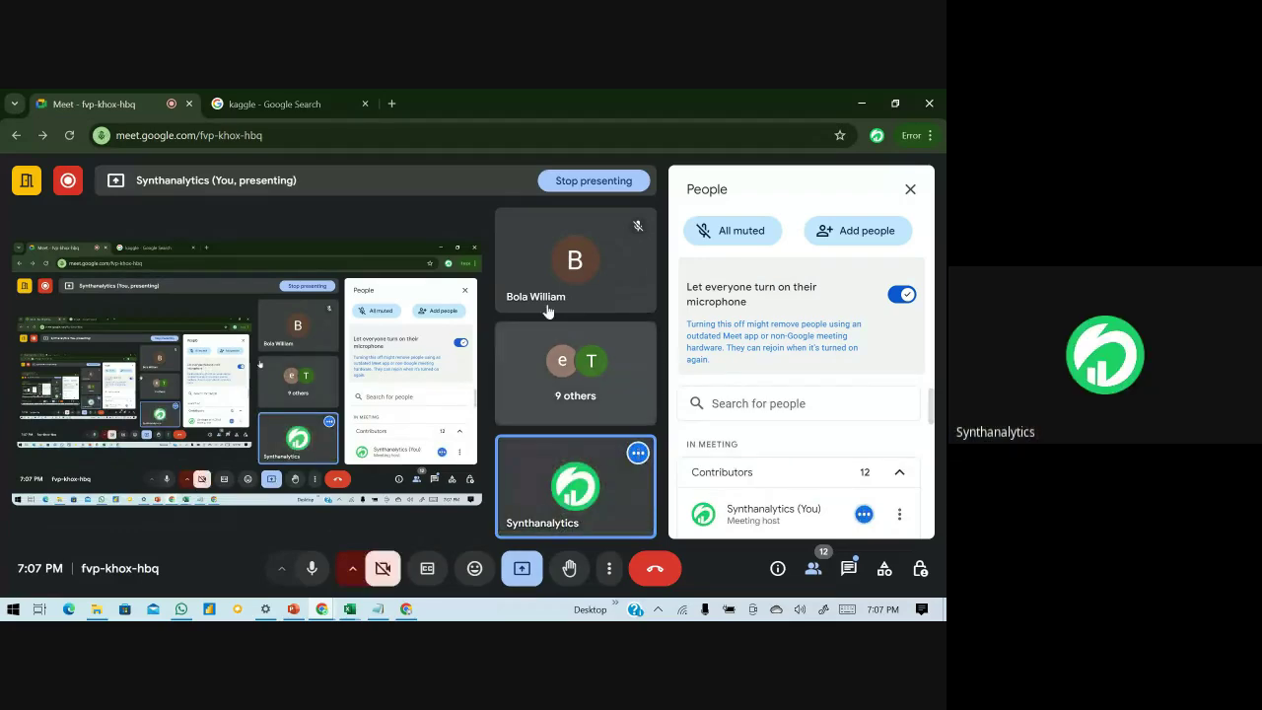
left_click(609, 566)
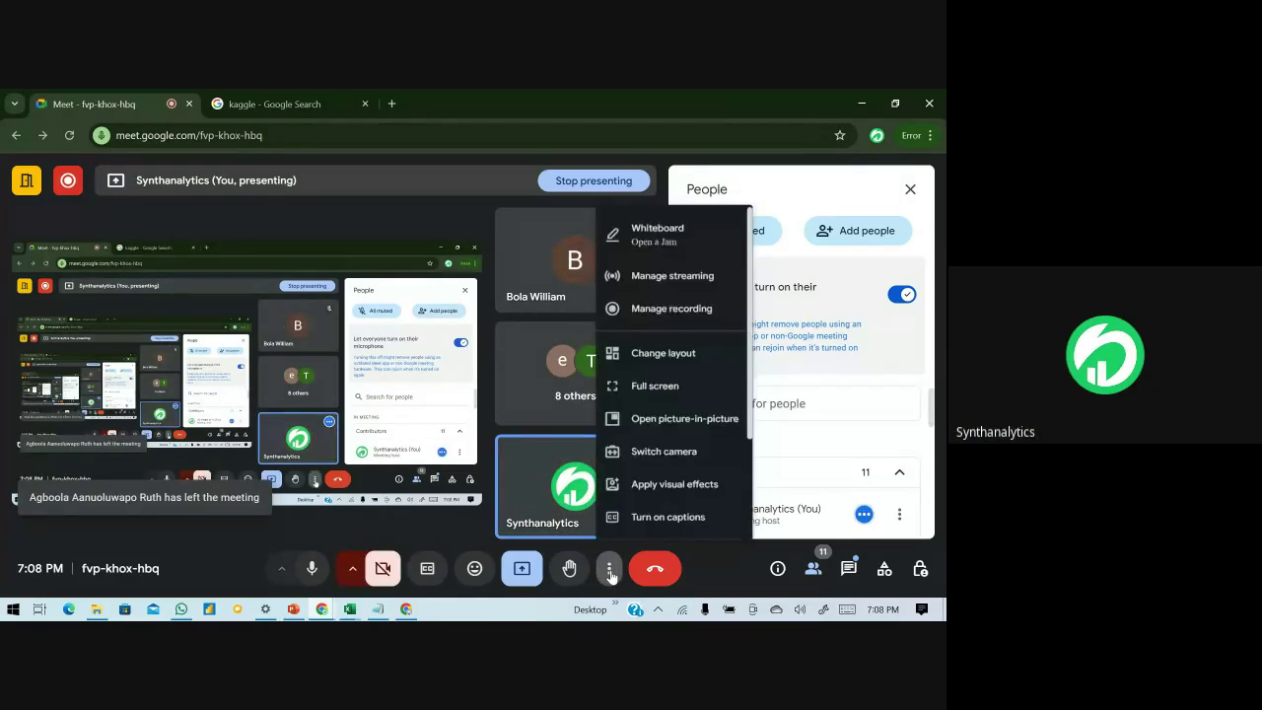
left_click(667, 290)
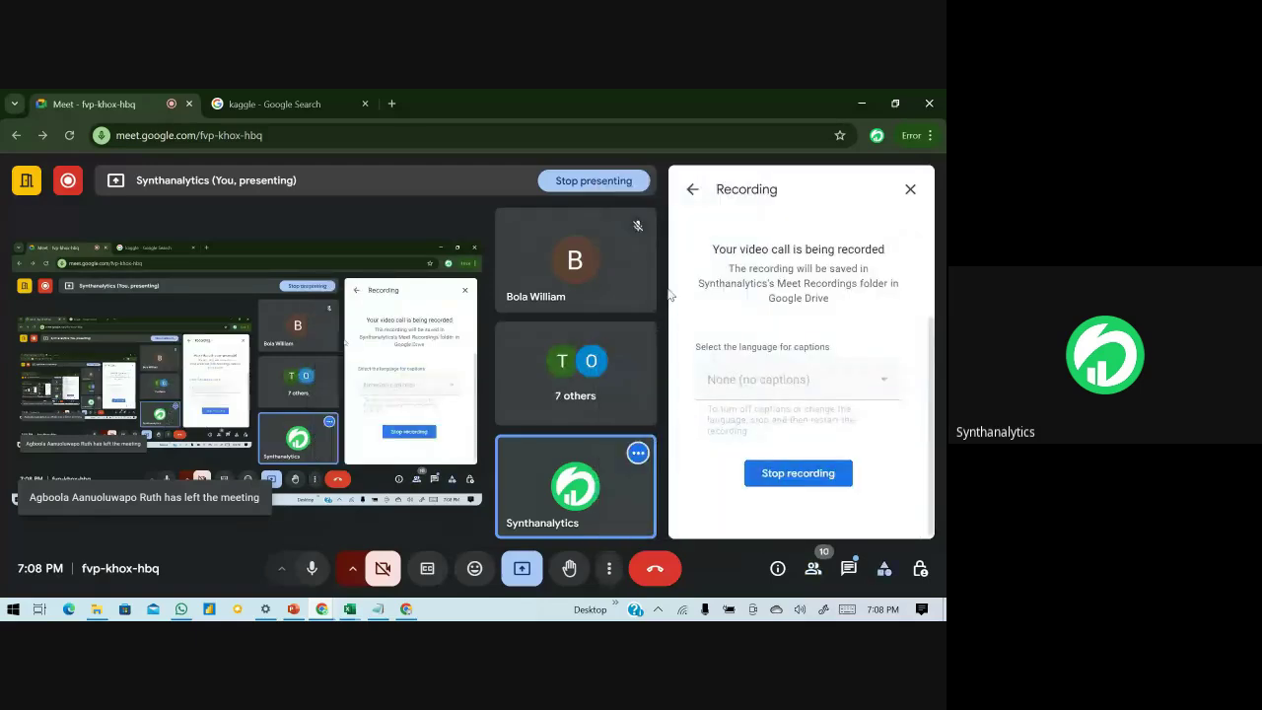